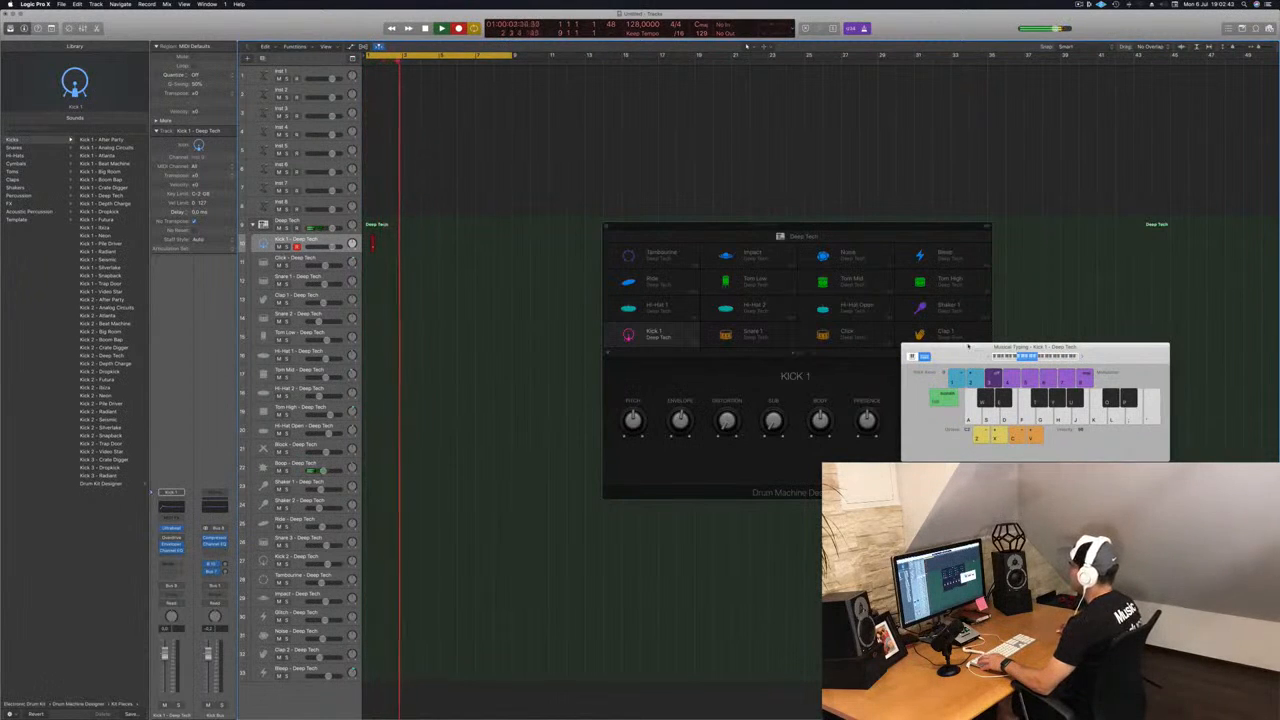
Record four-on-the-floor kick notes on the Kick 1 track and cut the recording down to a single one-bar region at bar 1
{"action": "key", "text": "a"}
{"action": "key", "text": "a"}
{"action": "key", "text": "a"}
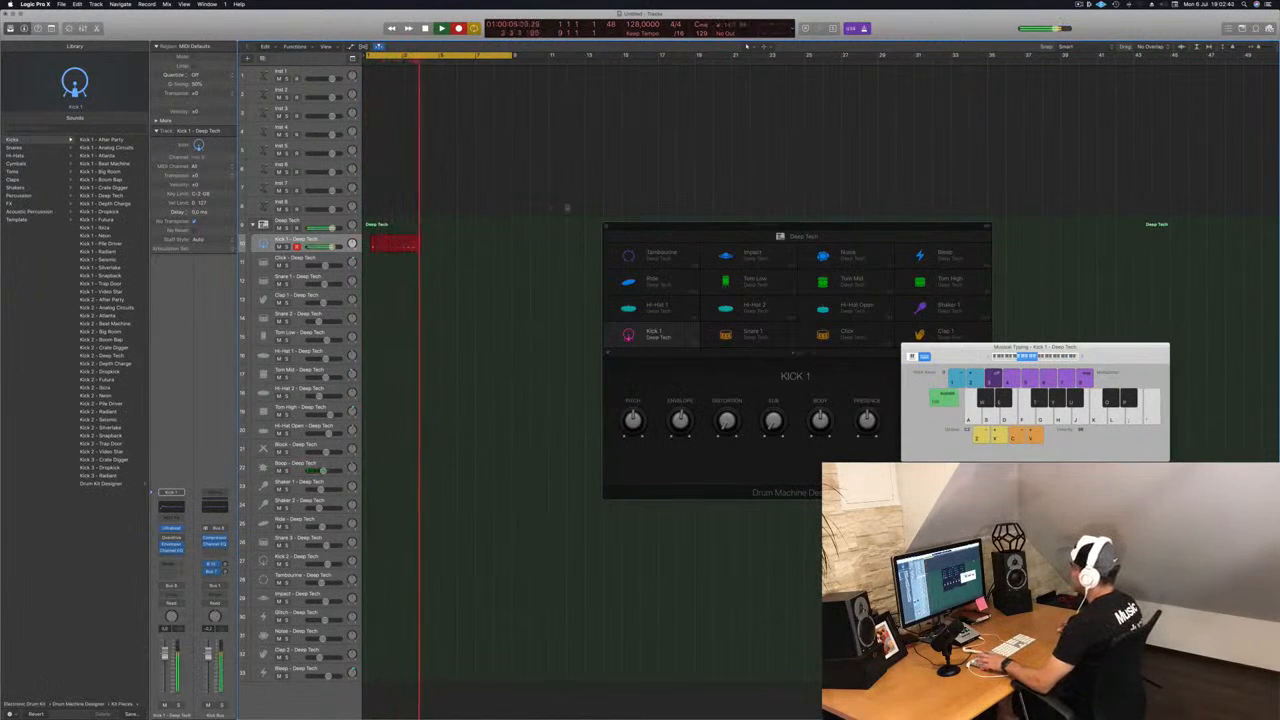
{"action": "key", "text": "space"}
{"action": "double_click", "coordinate": [403, 246], "text": "super"}
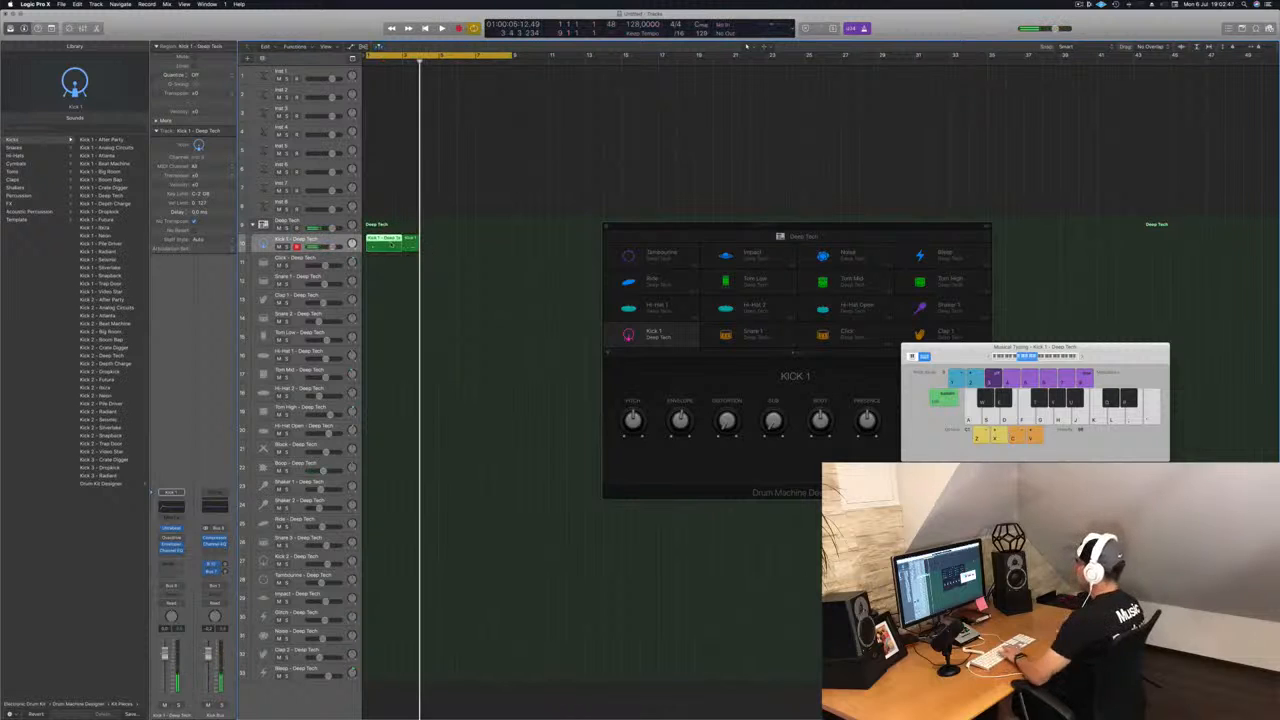
{"action": "left_click_drag", "start_coordinate": [411, 241], "coordinate": [373, 241]}
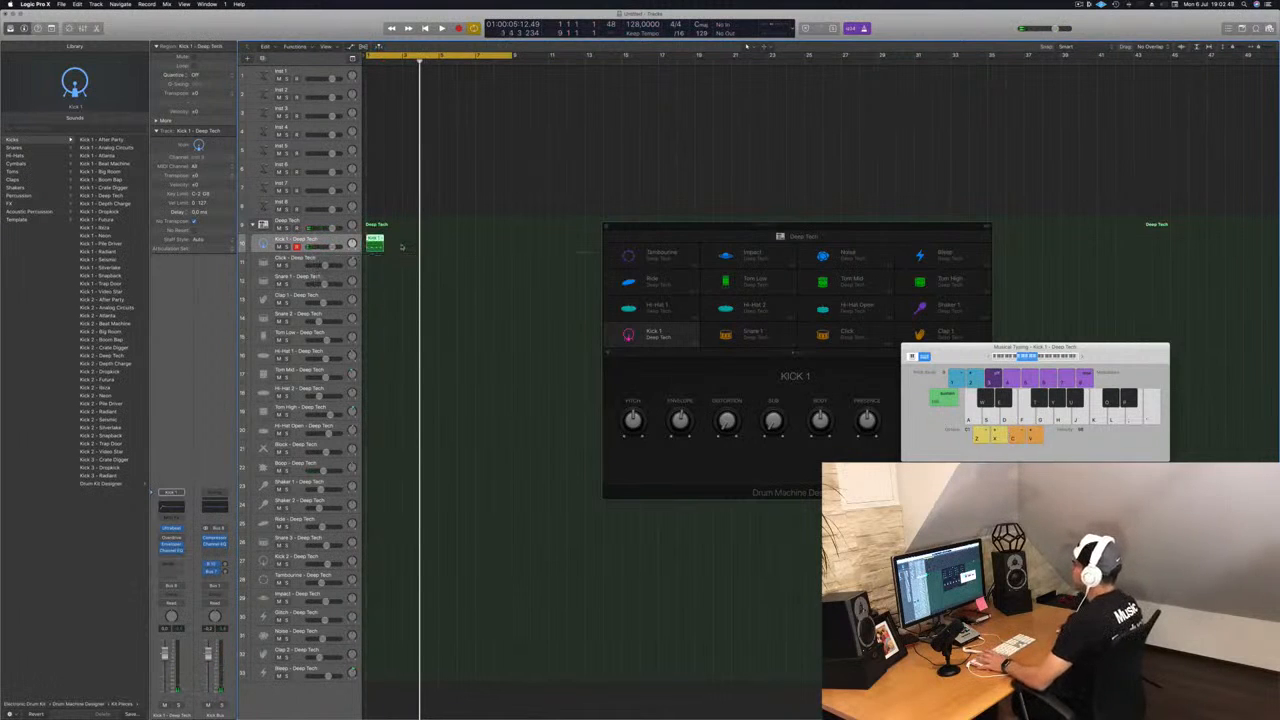
Open the Kick 1 region's notes in the Piano Roll and align all four notes exactly to the beats of the bar
{"action": "key", "text": "space"}
{"action": "key", "text": "p"}
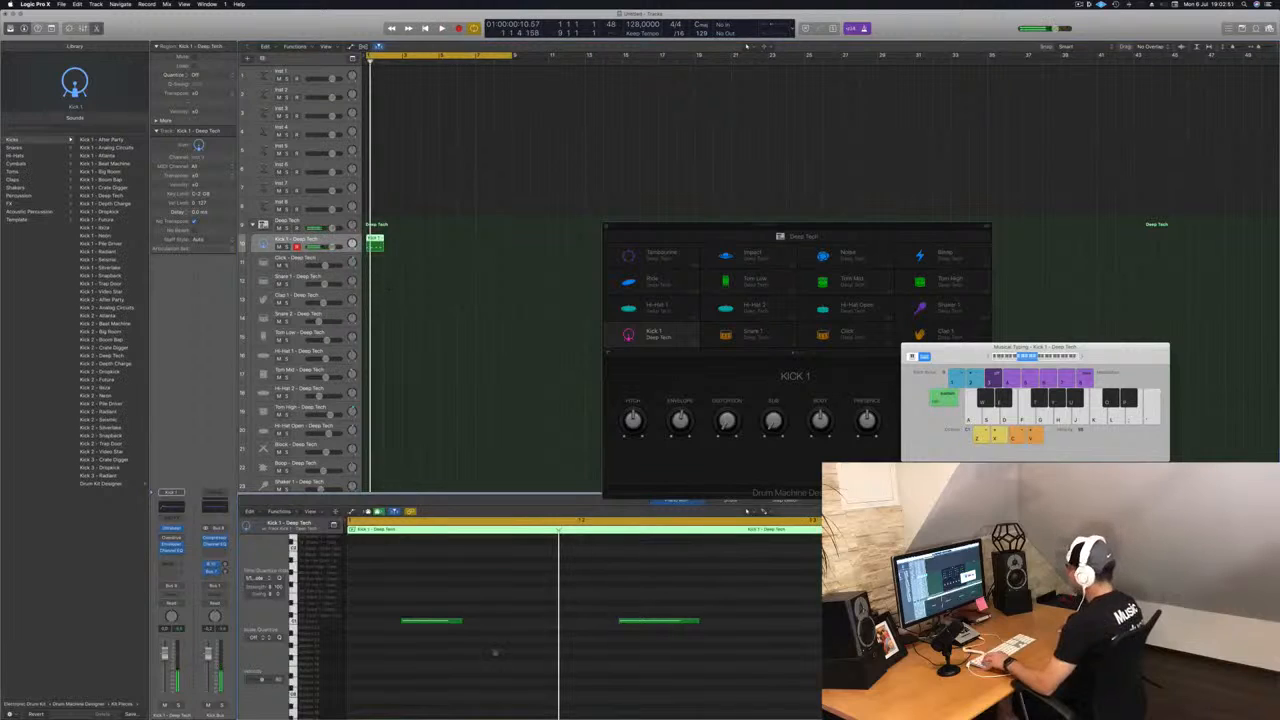
{"action": "scroll", "coordinate": [489, 645], "scroll_direction": "left", "scroll_amount": 3}
{"action": "key", "text": "super+a"}
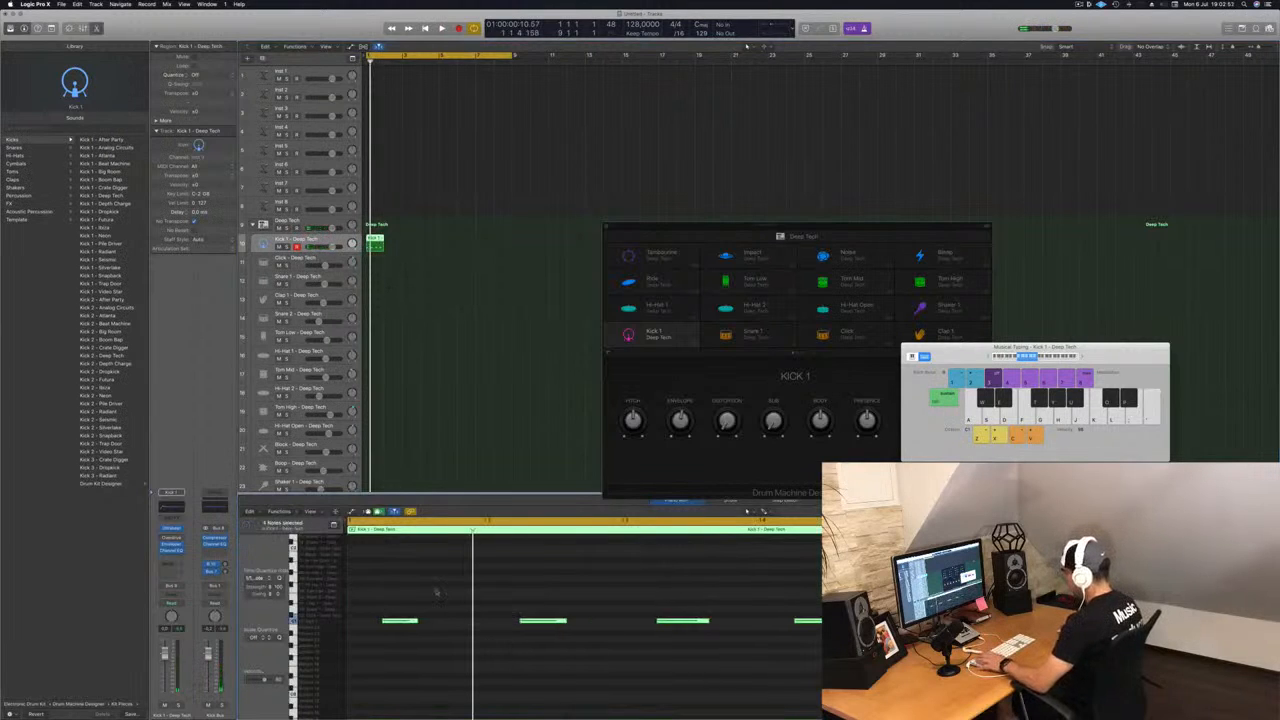
{"action": "left_click", "coordinate": [436, 592]}
{"action": "left_click", "coordinate": [399, 620]}
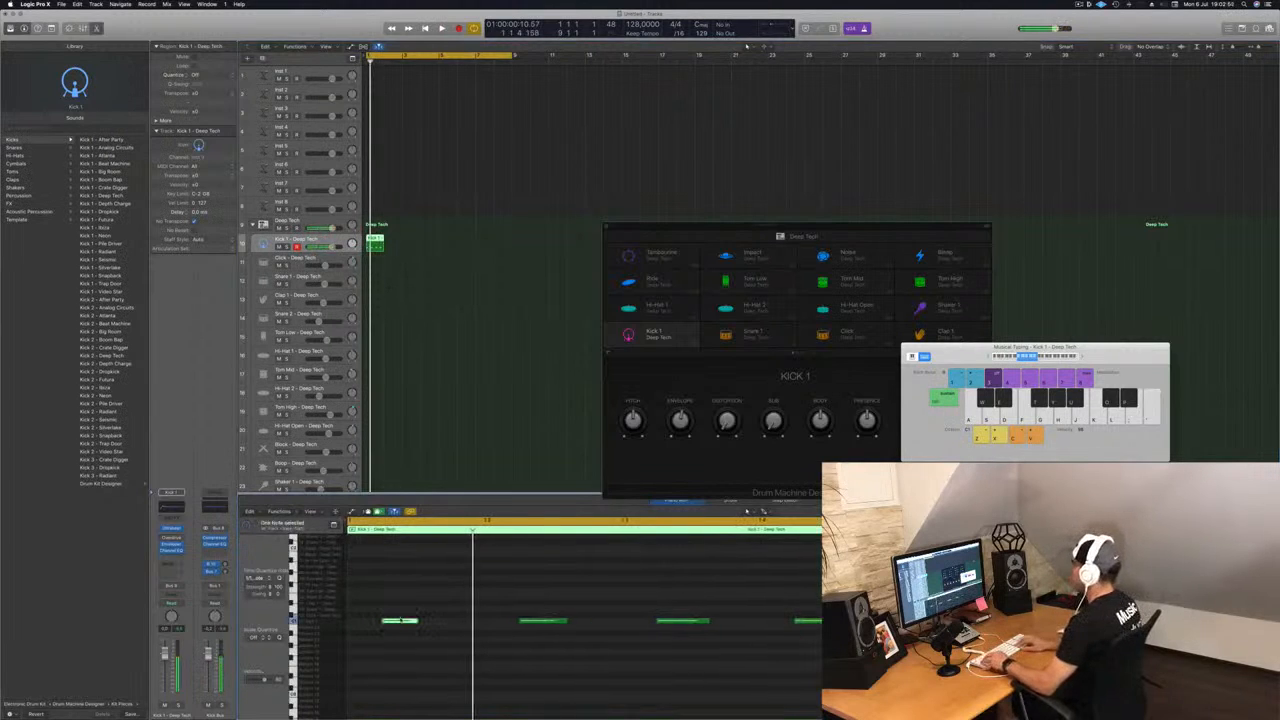
{"action": "left_click", "coordinate": [545, 621]}
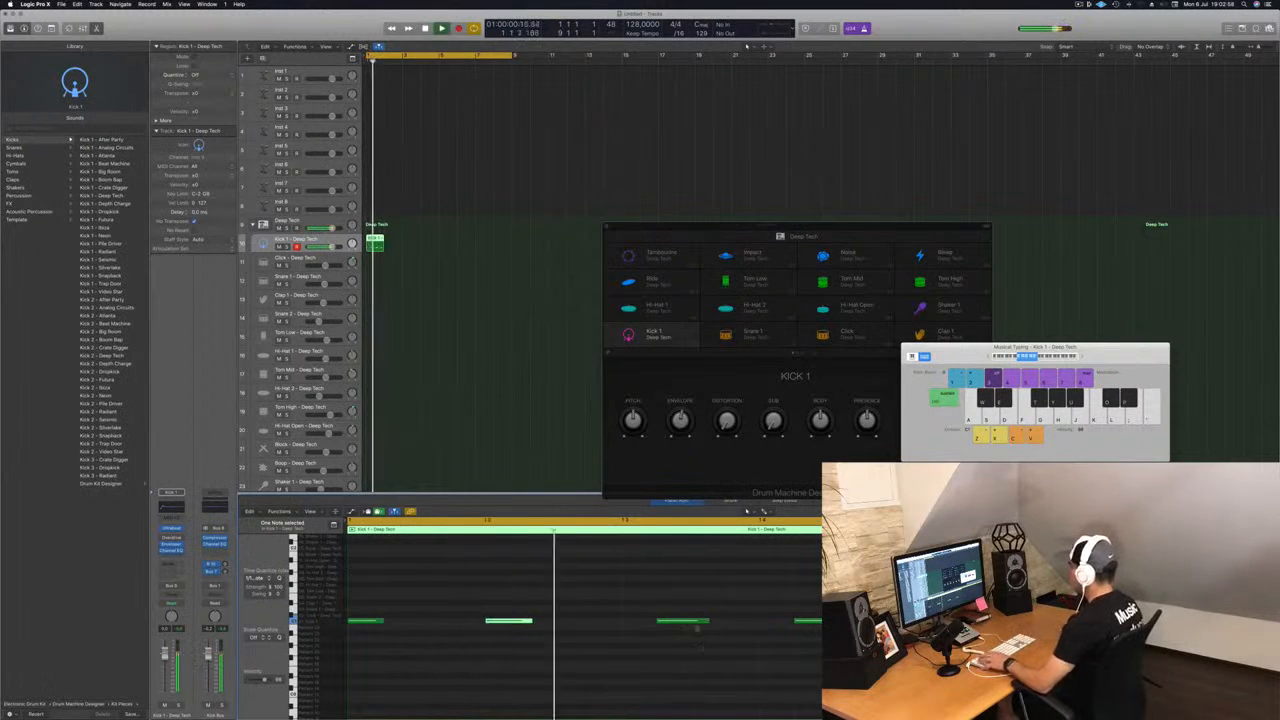
{"action": "left_click_drag", "start_coordinate": [659, 583], "coordinate": [850, 654]}
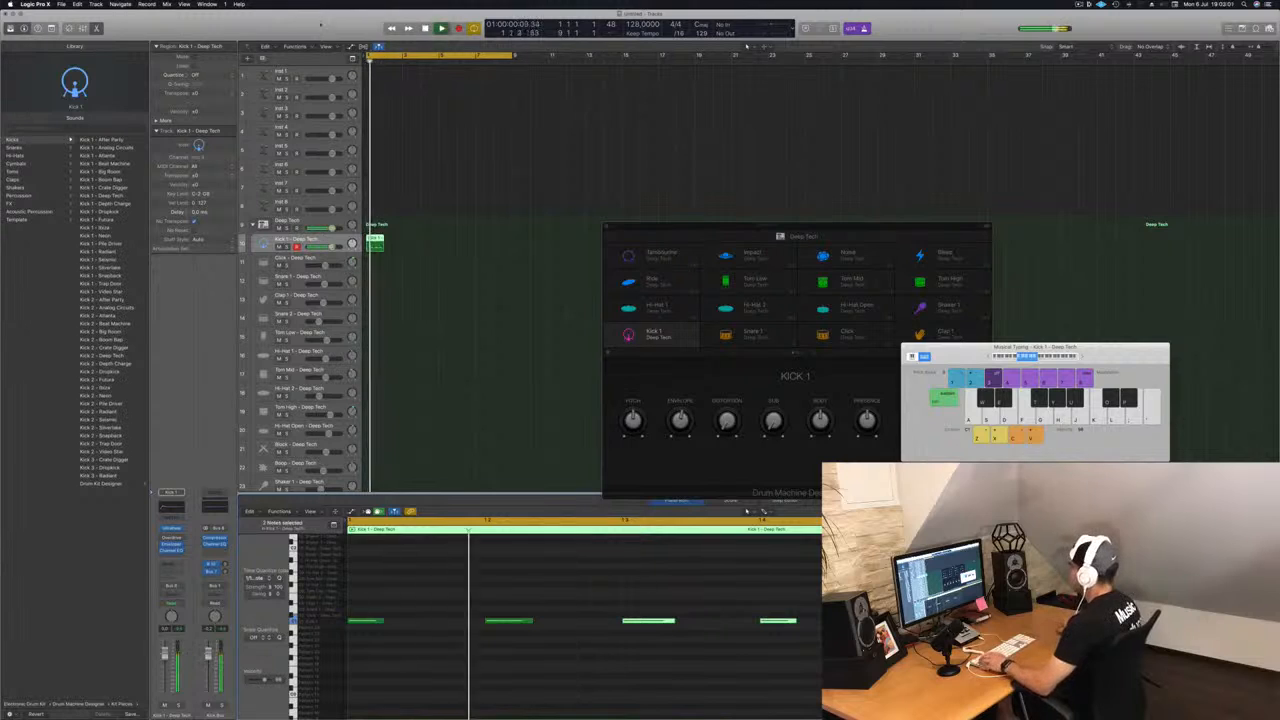
Duplicate the one-bar Kick 1 region until it fills the eight-bar cycle
{"action": "left_click_drag", "start_coordinate": [375, 241], "coordinate": [394, 243]}
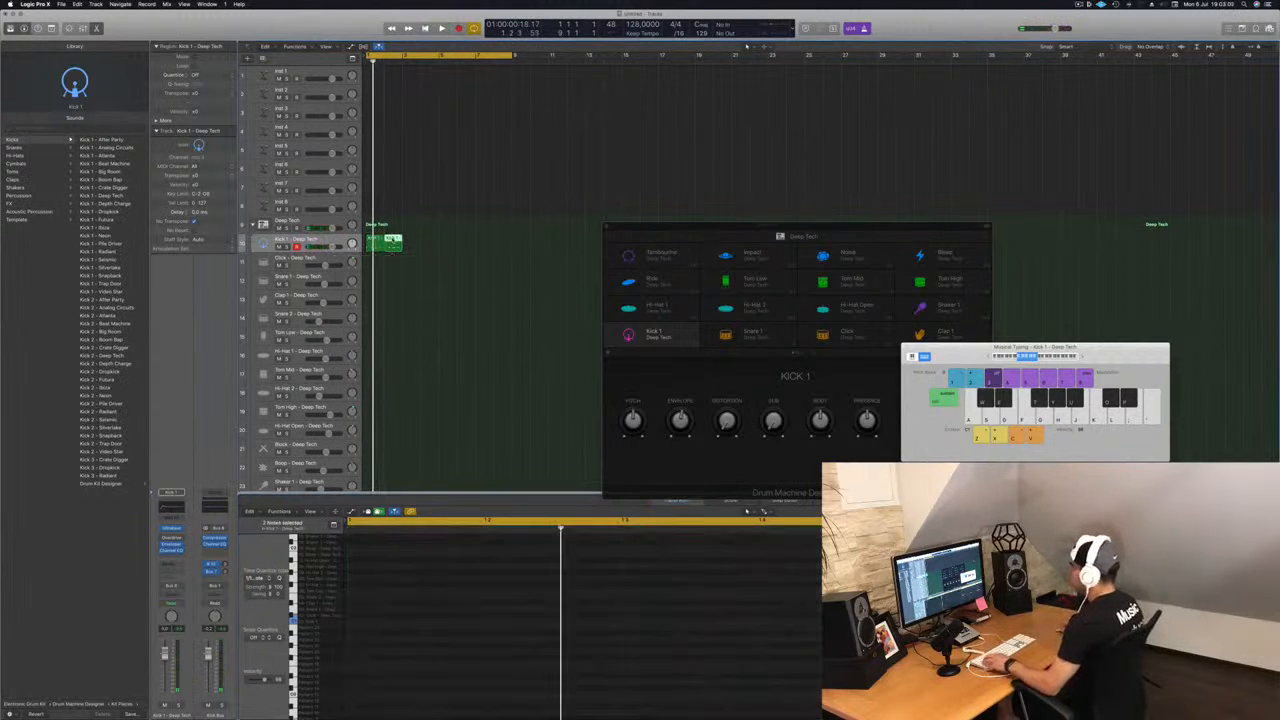
{"action": "left_click", "coordinate": [380, 242], "text": "shift"}
{"action": "left_click_drag", "start_coordinate": [376, 243], "coordinate": [452, 248]}
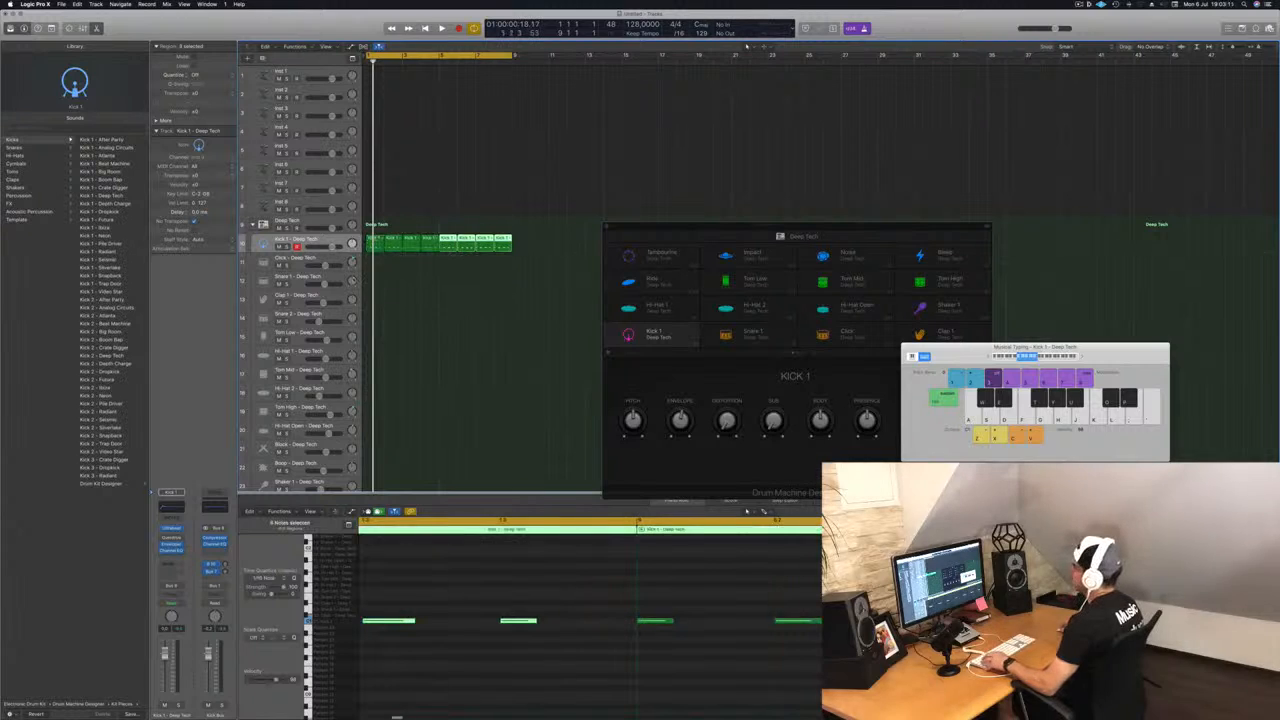
Copy the first kick region to the Snare 1 track, keeping only the notes on beats 2 and 4 and raising them to the snare's pitch
{"action": "left_click_drag", "start_coordinate": [375, 243], "coordinate": [373, 287]}
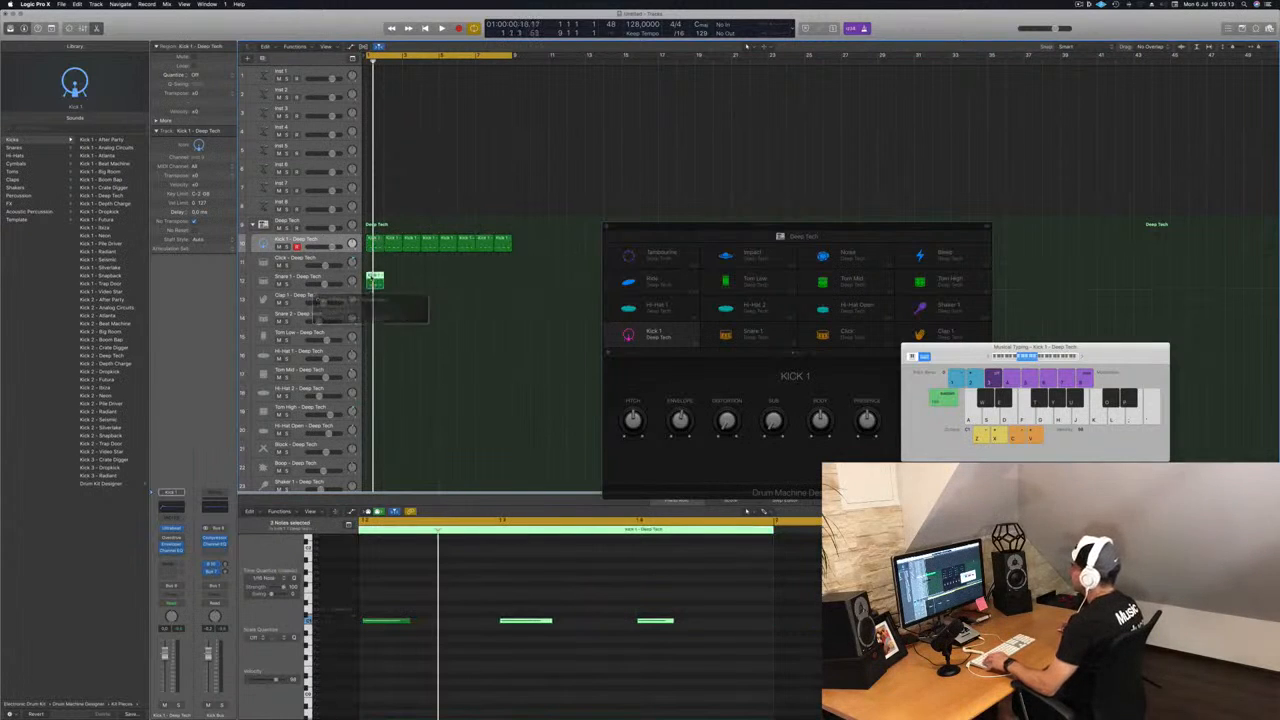
{"action": "scroll", "coordinate": [437, 611], "scroll_direction": "left", "scroll_amount": 4}
{"action": "left_click_drag", "start_coordinate": [414, 592], "coordinate": [378, 652]}
{"action": "left_click_drag", "start_coordinate": [616, 588], "coordinate": [706, 678]}
{"action": "key", "text": "Delete"}
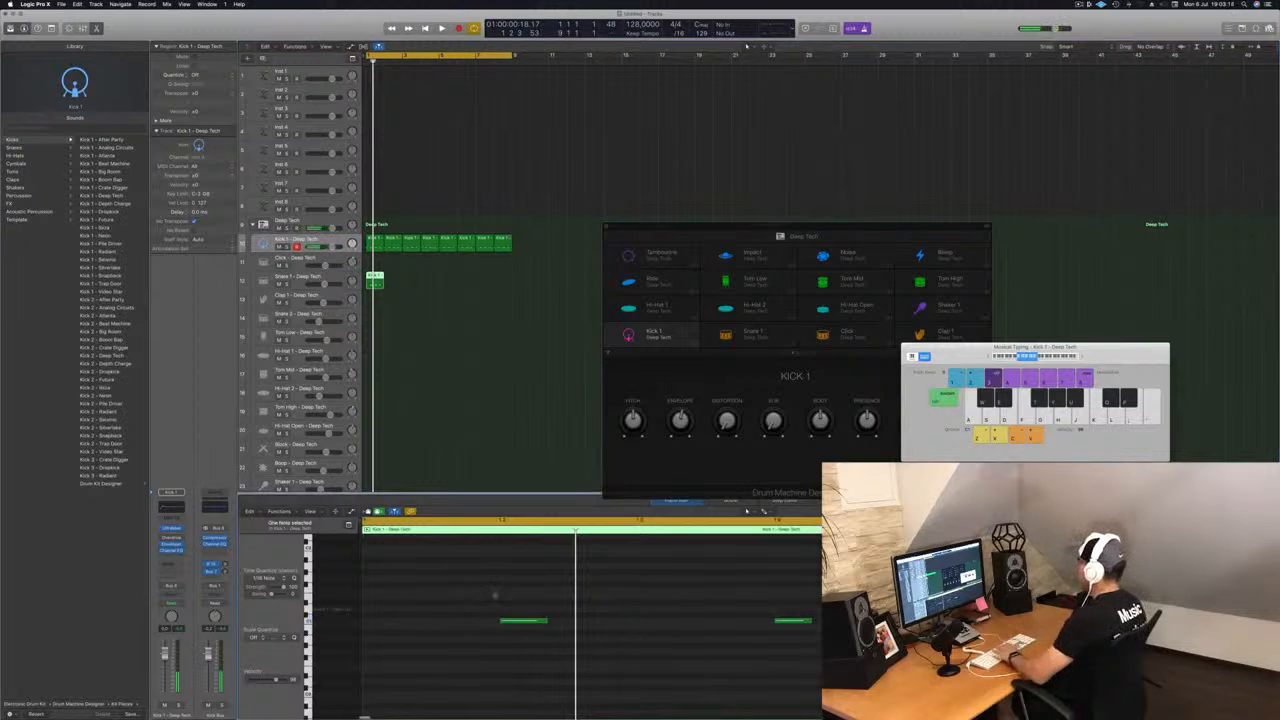
{"action": "left_click_drag", "start_coordinate": [494, 592], "coordinate": [776, 677]}
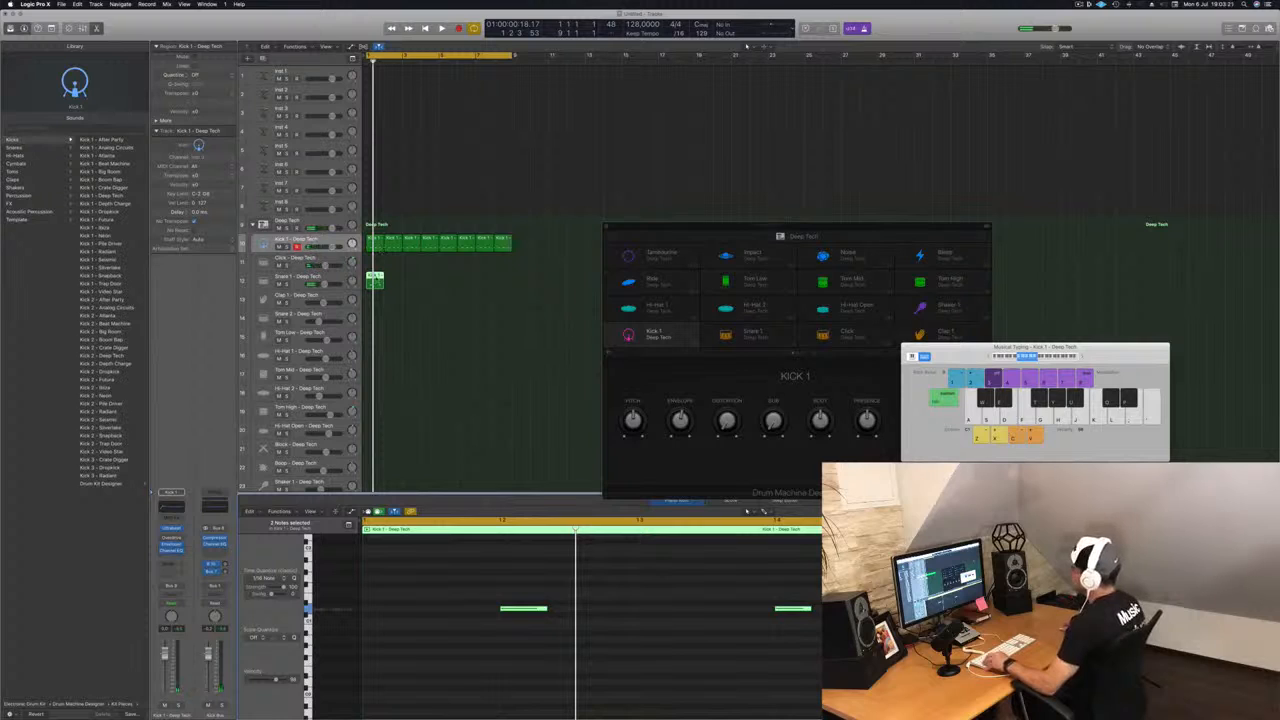
Duplicate the one-bar region on the Snare 1 track until it fills the eight bars
{"action": "left_click_drag", "start_coordinate": [376, 281], "coordinate": [453, 284]}
{"action": "left_click", "coordinate": [379, 280], "text": "shift"}
{"action": "left_click", "coordinate": [381, 312]}
Copy the first kick region to the Hi-Hat 1 track, transpose its four notes up to the hi-hat pitch and shift them onto the offbeats
{"action": "left_click", "coordinate": [375, 241]}
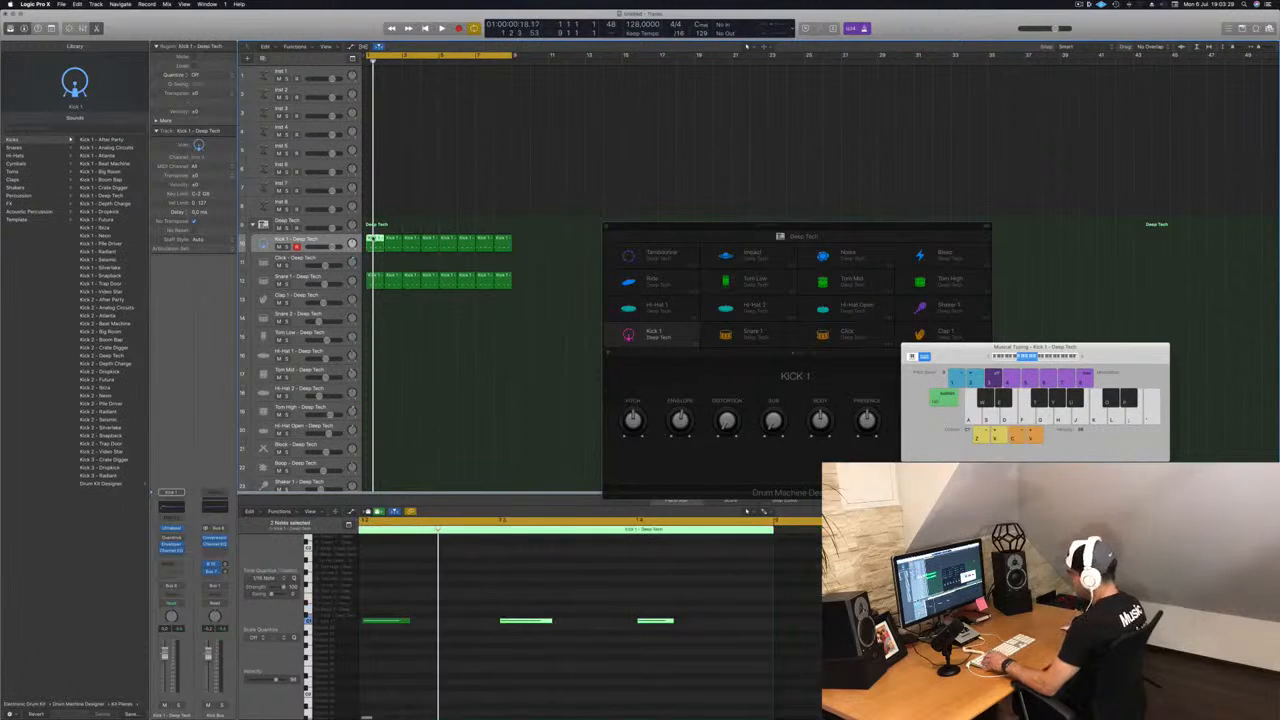
{"action": "left_click_drag", "start_coordinate": [375, 241], "coordinate": [375, 354]}
{"action": "key", "text": "space"}
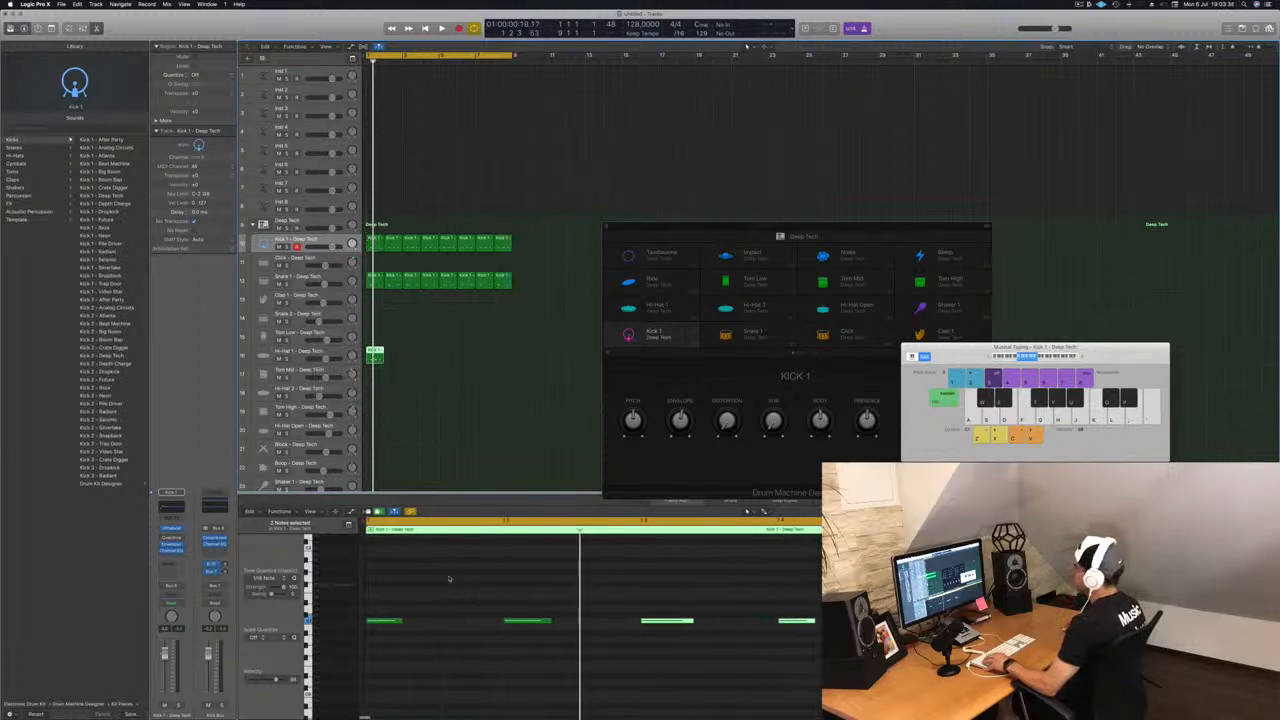
{"action": "left_click_drag", "start_coordinate": [384, 604], "coordinate": [840, 665]}
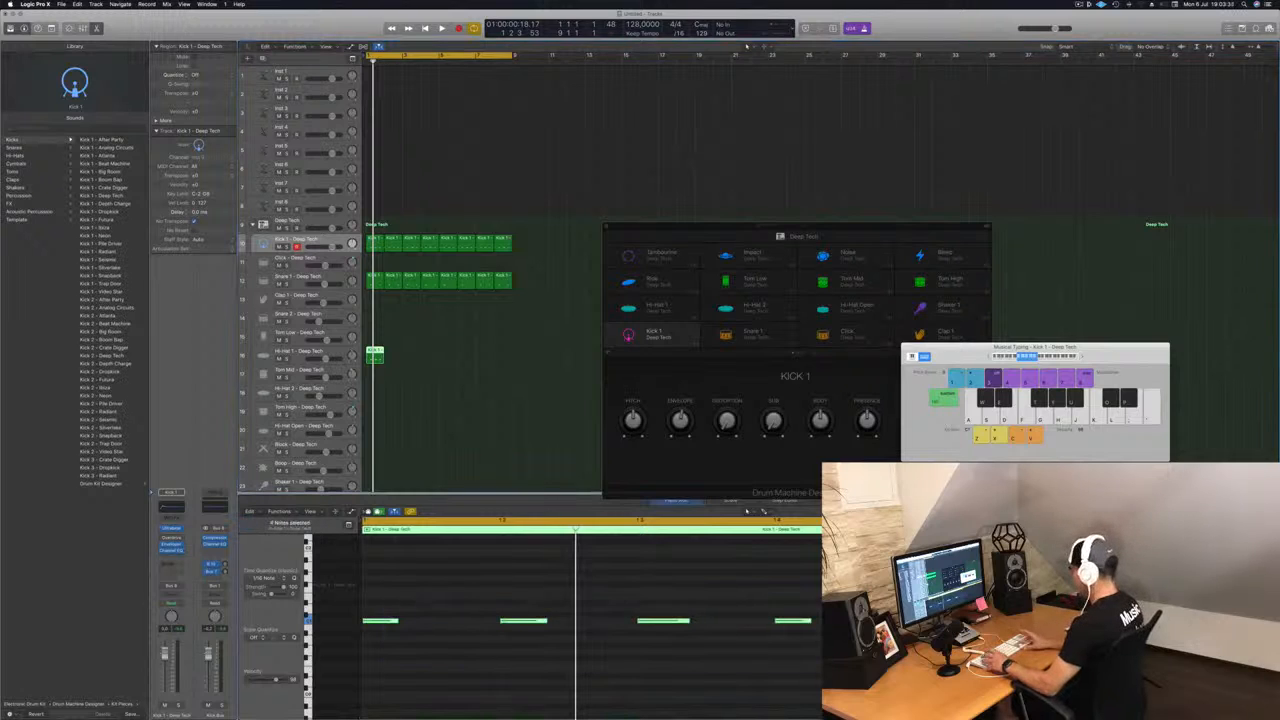
{"action": "key", "text": "alt+Up"}
{"action": "key", "text": "alt+Up"}
{"action": "key", "text": "alt+Up"}
{"action": "key", "text": "alt+Up"}
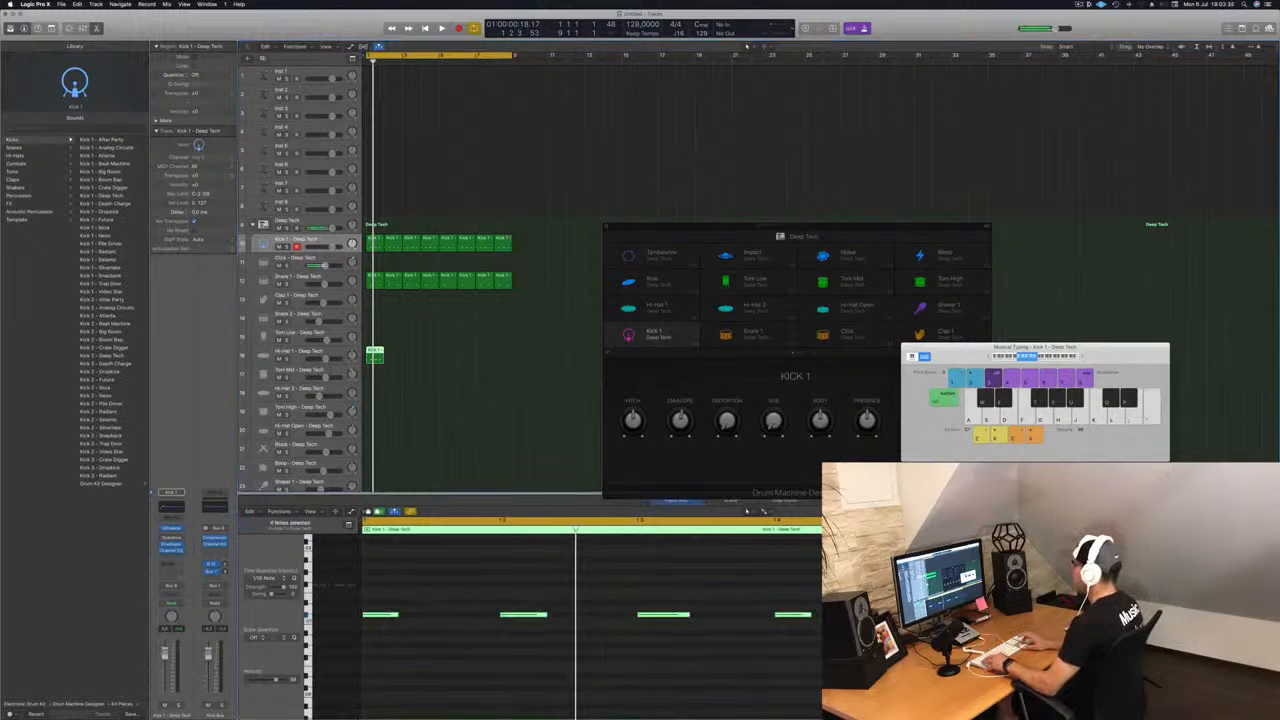
{"action": "key", "text": "alt+Up"}
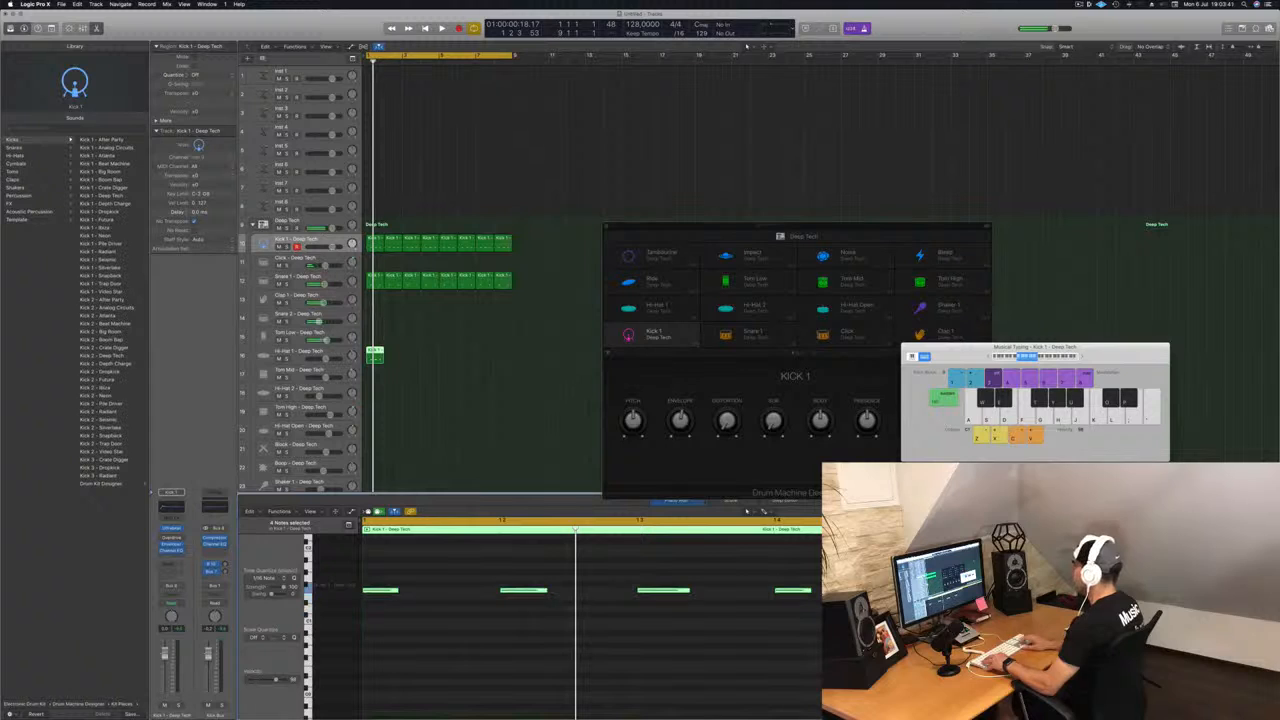
{"action": "key", "text": "alt+Up"}
{"action": "key", "text": "alt+Right"}
{"action": "key", "text": "alt+Right"}
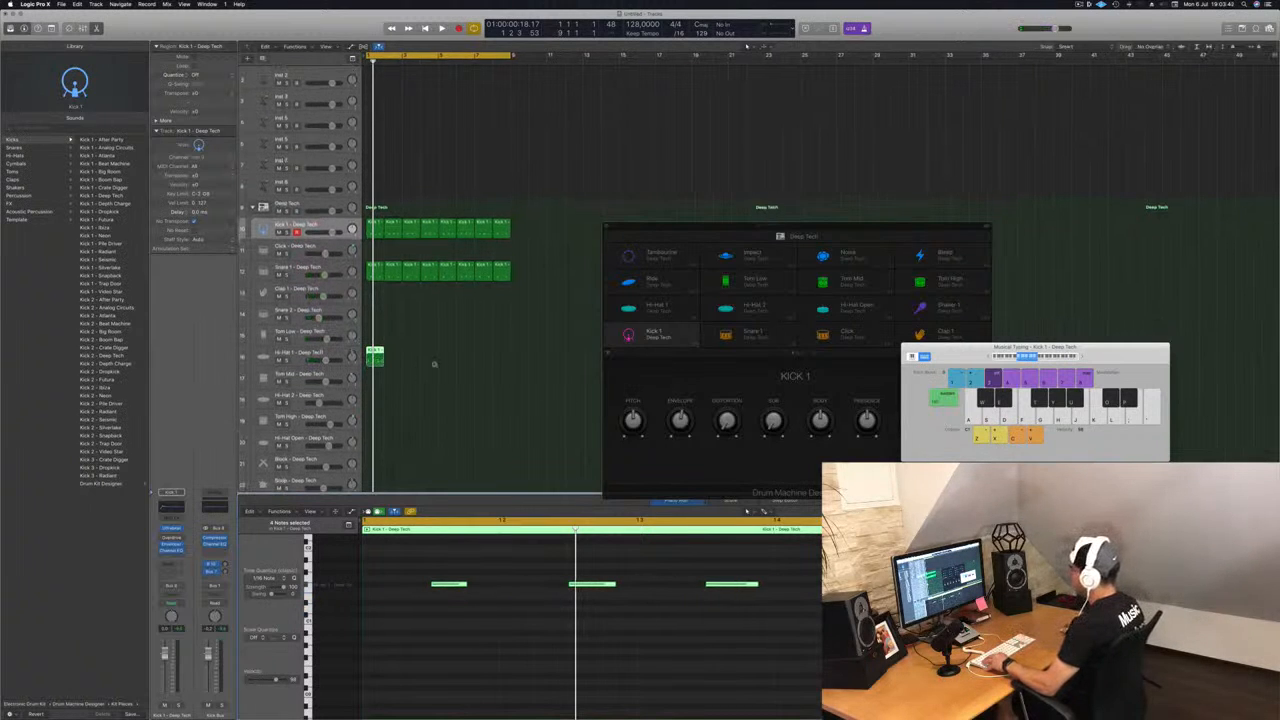
Move the offbeat hi-hat region to the Hi-Hat Open track, raise its notes to match that sound and duplicate it across eight bars
{"action": "scroll", "coordinate": [435, 363], "scroll_direction": "down", "scroll_amount": 4}
{"action": "left_click_drag", "start_coordinate": [375, 313], "coordinate": [375, 398]}
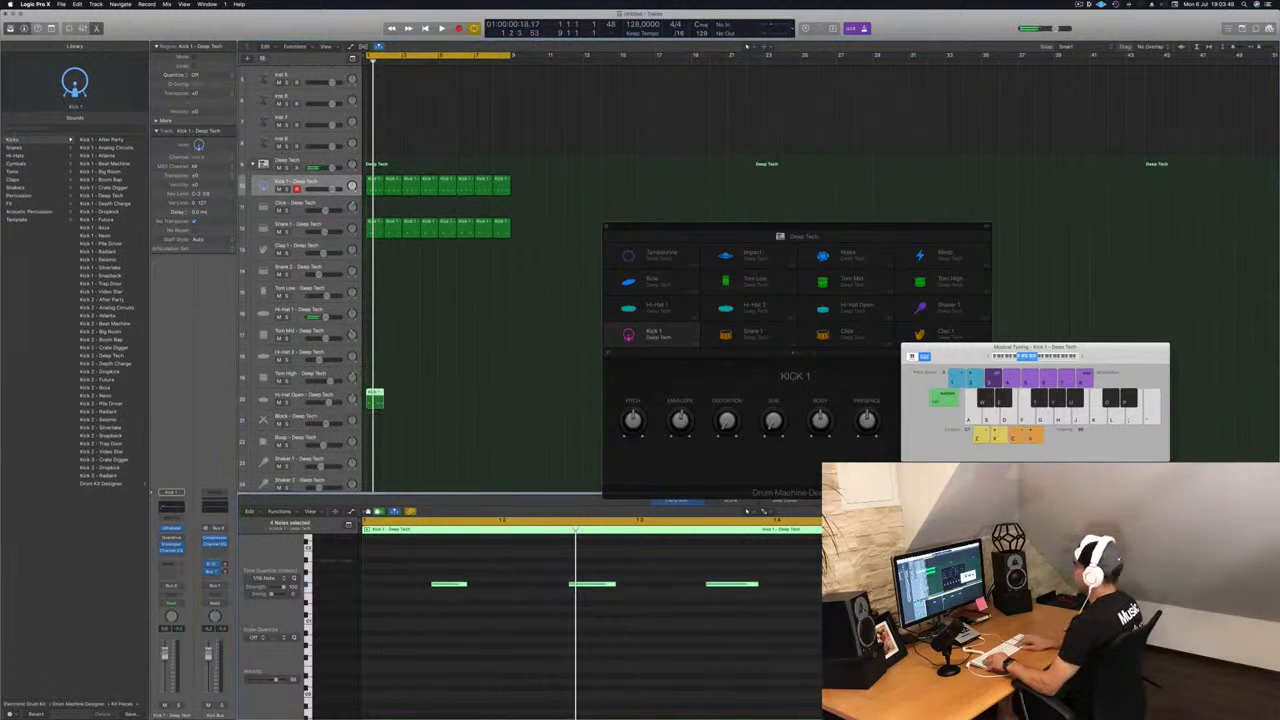
{"action": "key", "text": "alt+Up"}
{"action": "key", "text": "alt+Up"}
{"action": "key", "text": "alt+Up"}
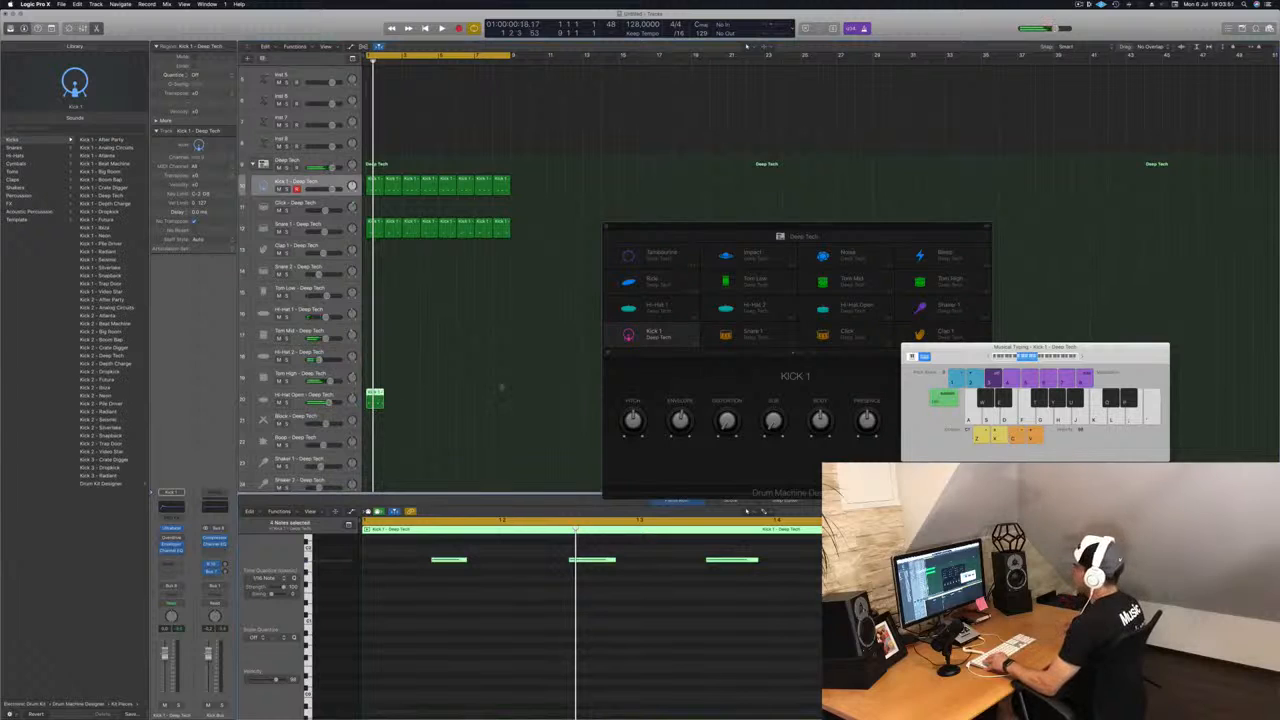
{"action": "left_click_drag", "start_coordinate": [375, 398], "coordinate": [456, 403]}
Lower the Hi-Hat Open track's volume while the beat plays, and select the Snare 1 track
{"action": "key", "text": "space"}
{"action": "key", "text": "super+Left"}
{"action": "key", "text": "super+Left"}
{"action": "key", "text": "super+Left"}
{"action": "key", "text": "super+Left"}
{"action": "key", "text": "super+Left"}
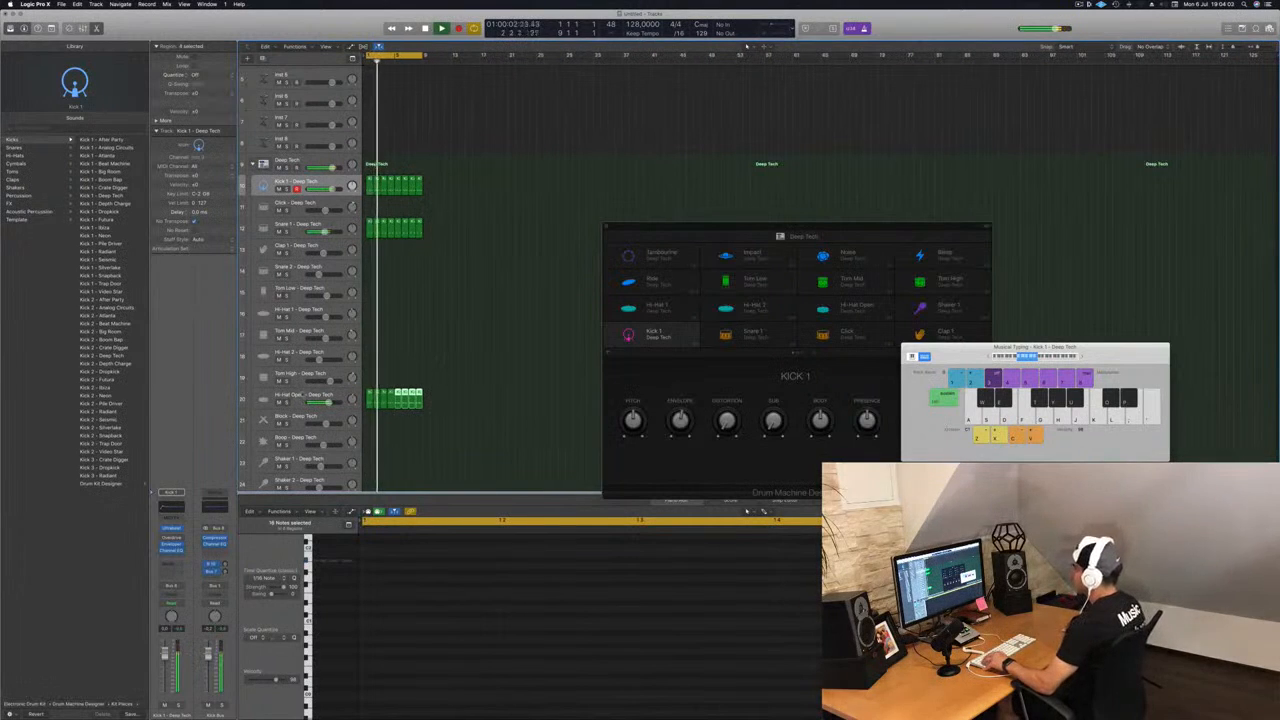
{"action": "left_click", "coordinate": [299, 392]}
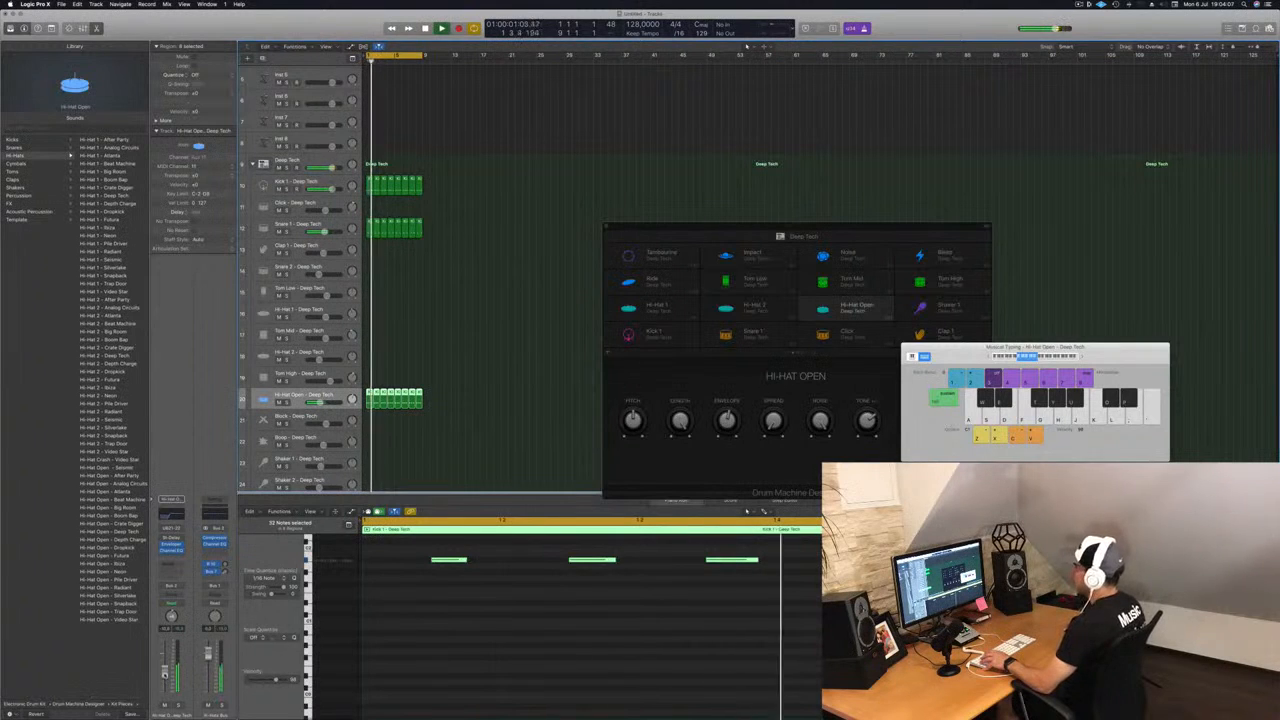
{"action": "left_click", "coordinate": [293, 225]}
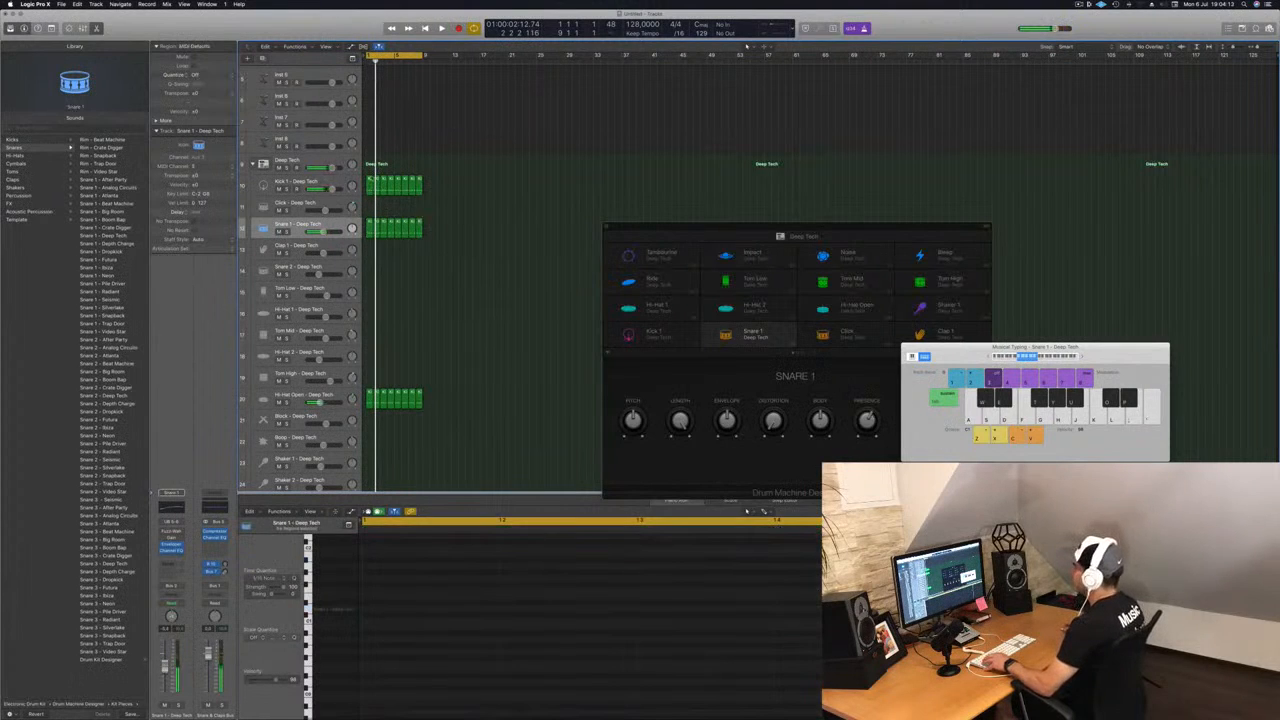
Copy the first kick region to the Tom Low track and reduce it to one note raised to the tom's pitch on the offbeat after beat 4
{"action": "left_click", "coordinate": [369, 182]}
{"action": "key", "text": "space"}
{"action": "left_click_drag", "start_coordinate": [370, 195], "coordinate": [369, 287]}
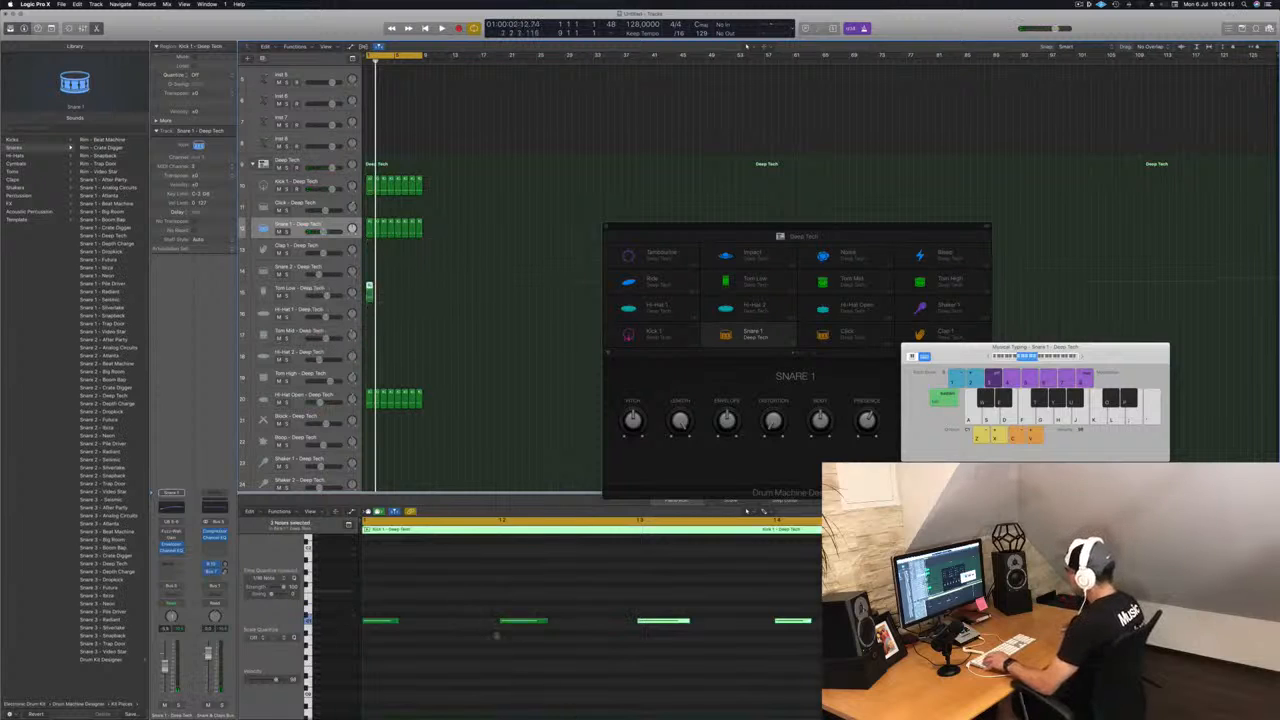
{"action": "left_click_drag", "start_coordinate": [407, 607], "coordinate": [713, 646]}
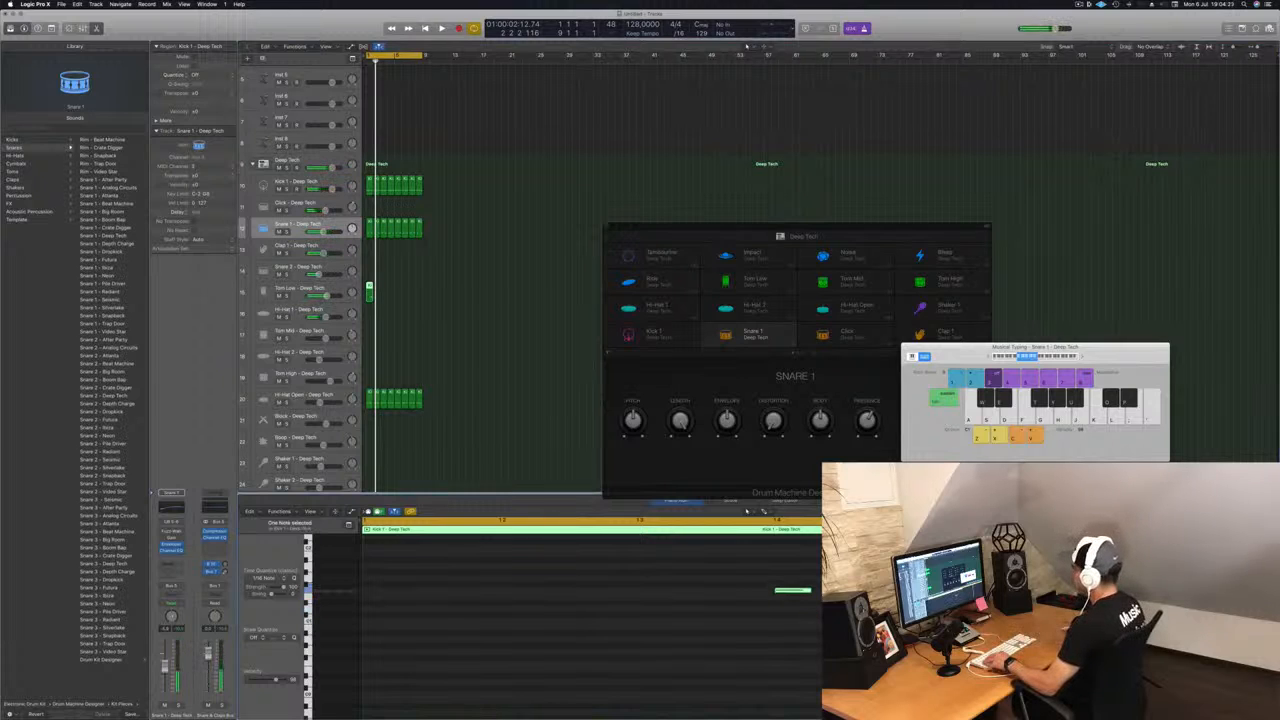
{"action": "key", "text": "space"}
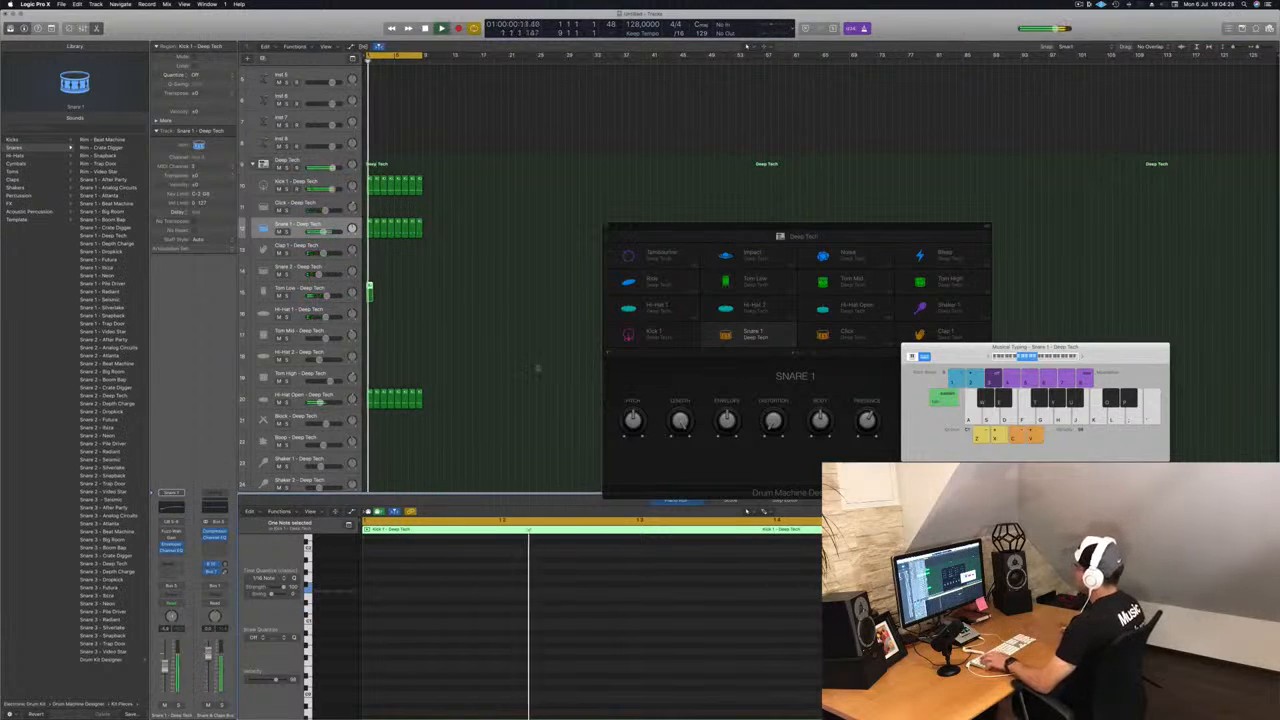
{"action": "key", "text": "space"}
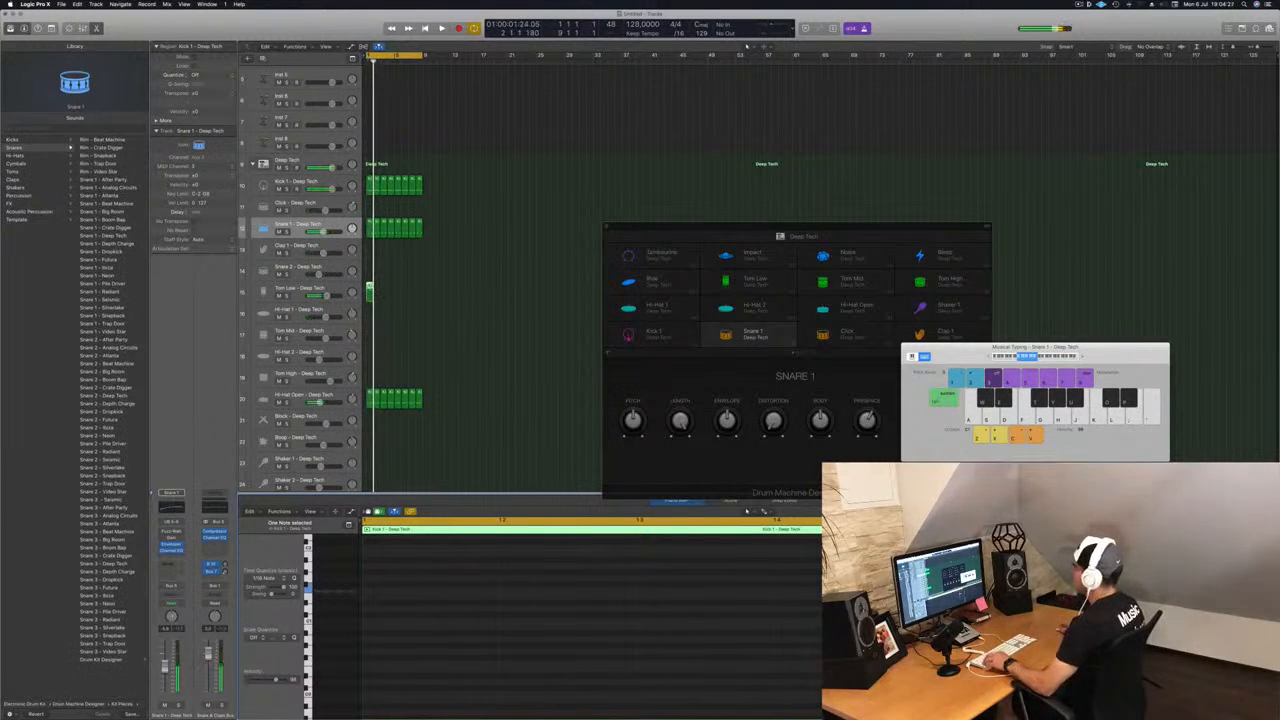
Duplicate the Tom Low region until it fills the eight bars and play back the beat
{"action": "left_click", "coordinate": [370, 290]}
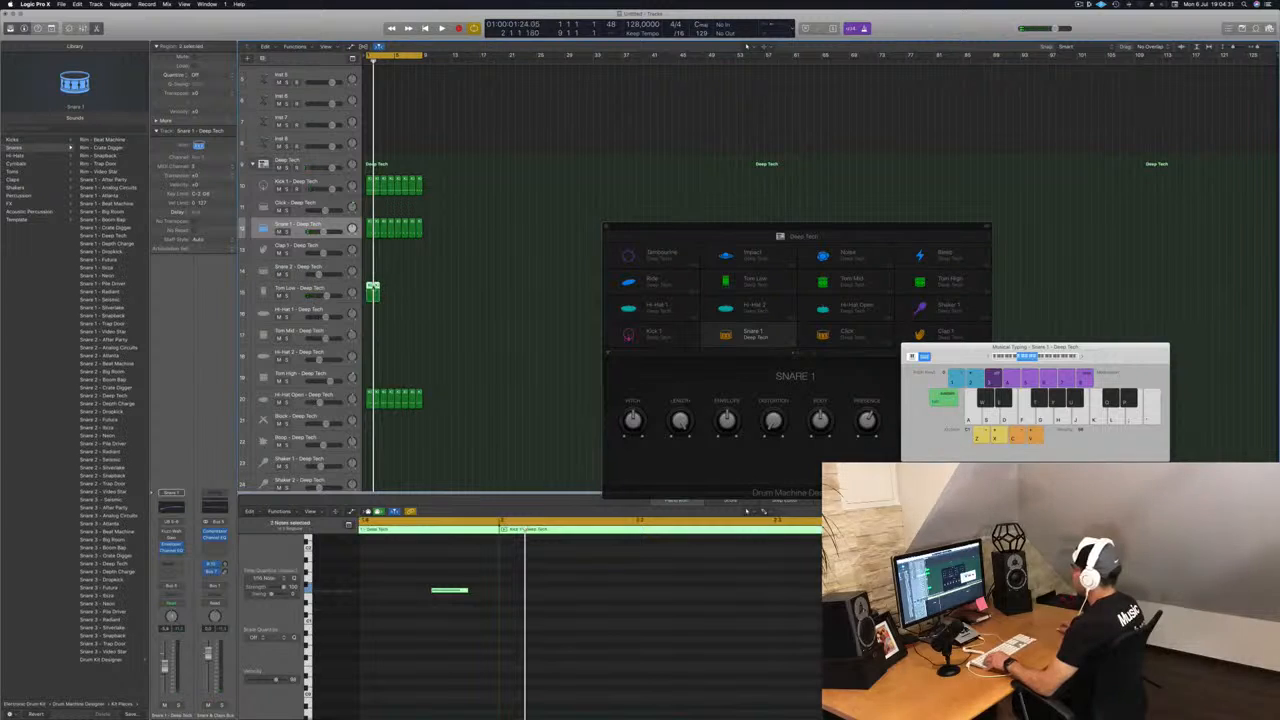
{"action": "left_click_drag", "start_coordinate": [380, 292], "coordinate": [420, 292]}
{"action": "key", "text": "space"}
{"action": "left_click", "coordinate": [423, 321]}
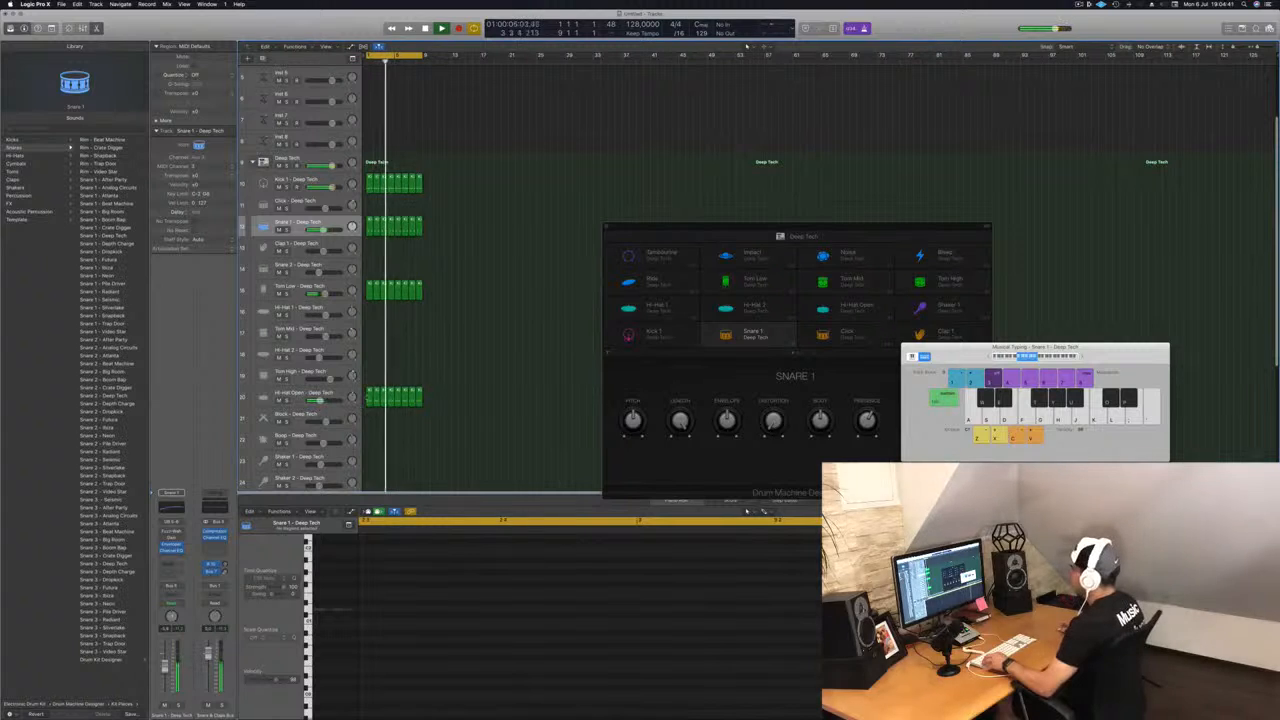
Copy the first Hi-Hat Open region to the start of the Tom Mid track
{"action": "left_click", "coordinate": [369, 399]}
{"action": "left_click_drag", "start_coordinate": [369, 399], "coordinate": [369, 336]}
{"action": "scroll", "coordinate": [397, 617], "scroll_direction": "down", "scroll_amount": 5}
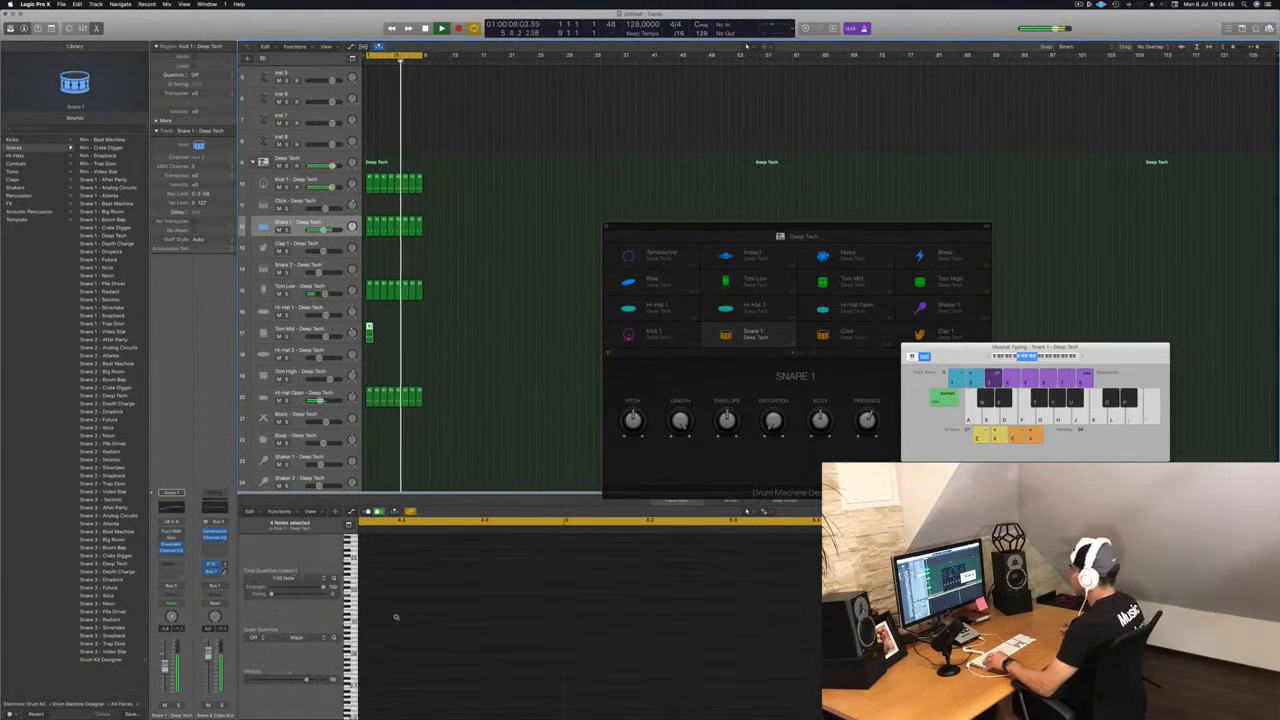
{"action": "scroll", "coordinate": [425, 582], "scroll_direction": "down", "scroll_amount": 2}
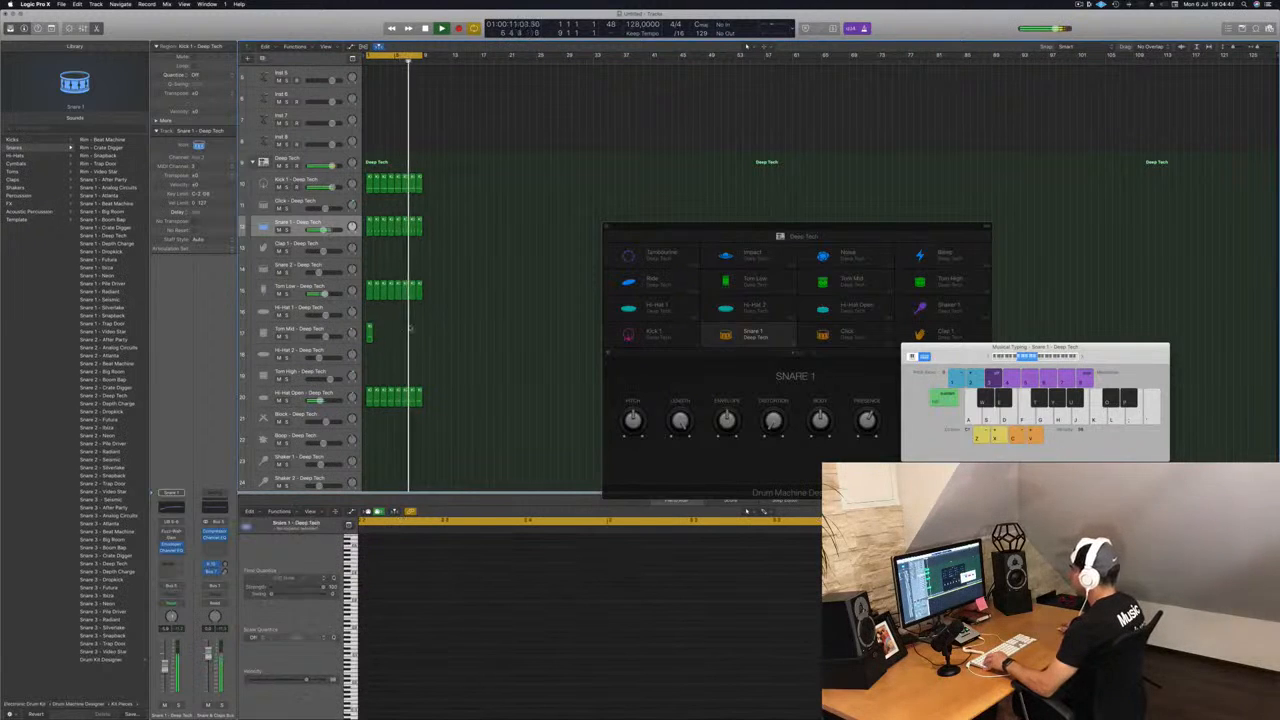
Transpose the four notes of the Tom Mid region to that tom's pitch, duplicate the region across eight bars and play it back
{"action": "left_click", "coordinate": [369, 328]}
{"action": "left_click_drag", "start_coordinate": [405, 594], "coordinate": [654, 686]}
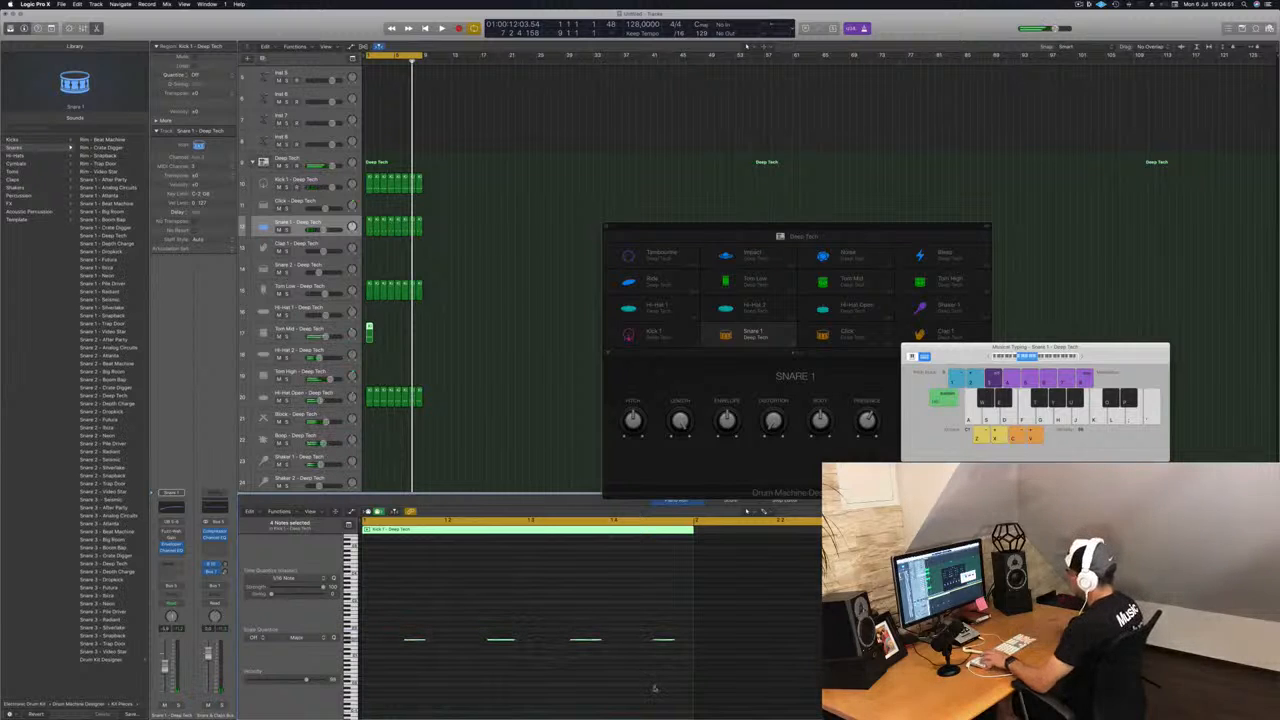
{"action": "key", "text": "Return"}
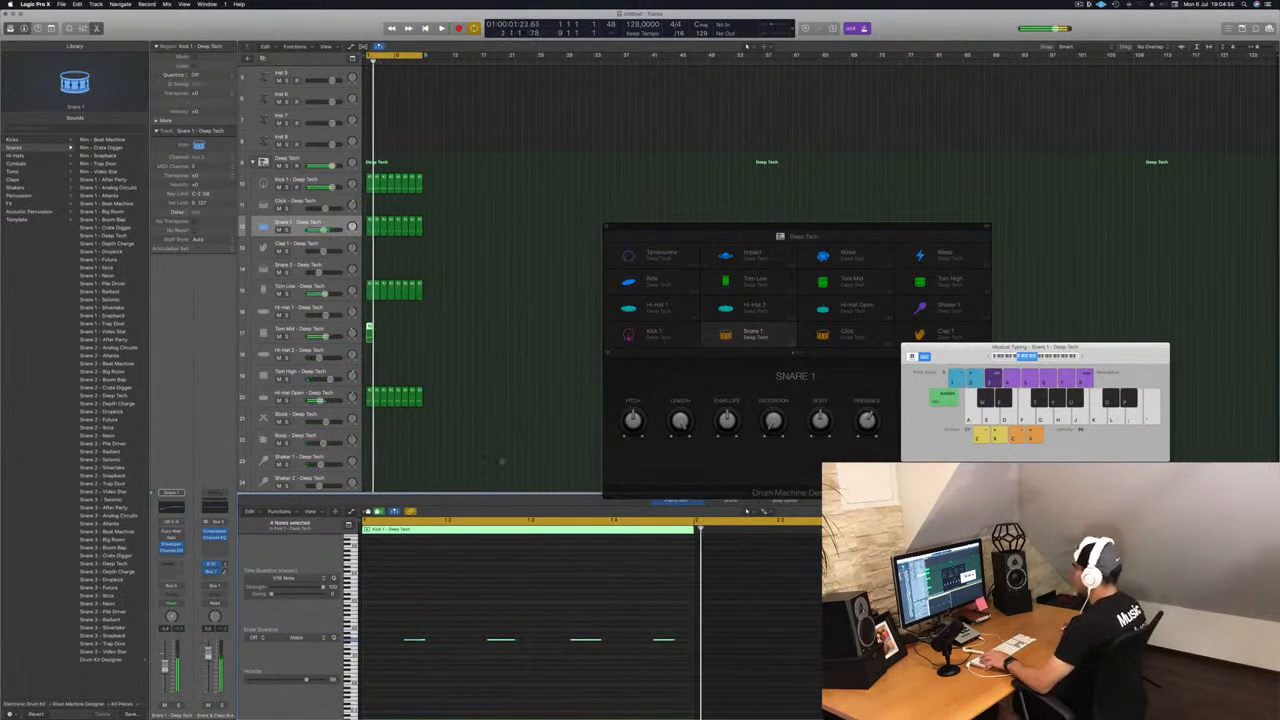
{"action": "left_click_drag", "start_coordinate": [370, 327], "coordinate": [400, 336]}
{"action": "key", "text": "space"}
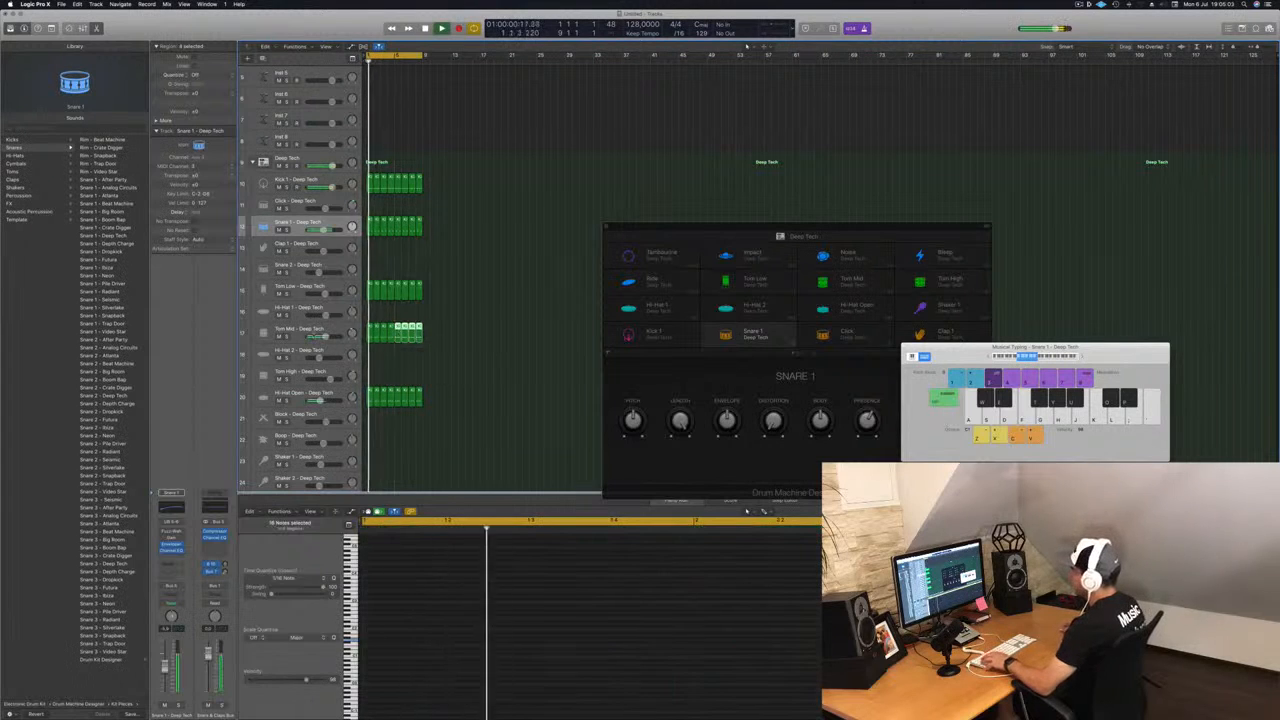
Open the Stereo Delay on the Tom Mid track and set its output mix to 24% left and 37% right during playback
{"action": "left_click", "coordinate": [334, 329]}
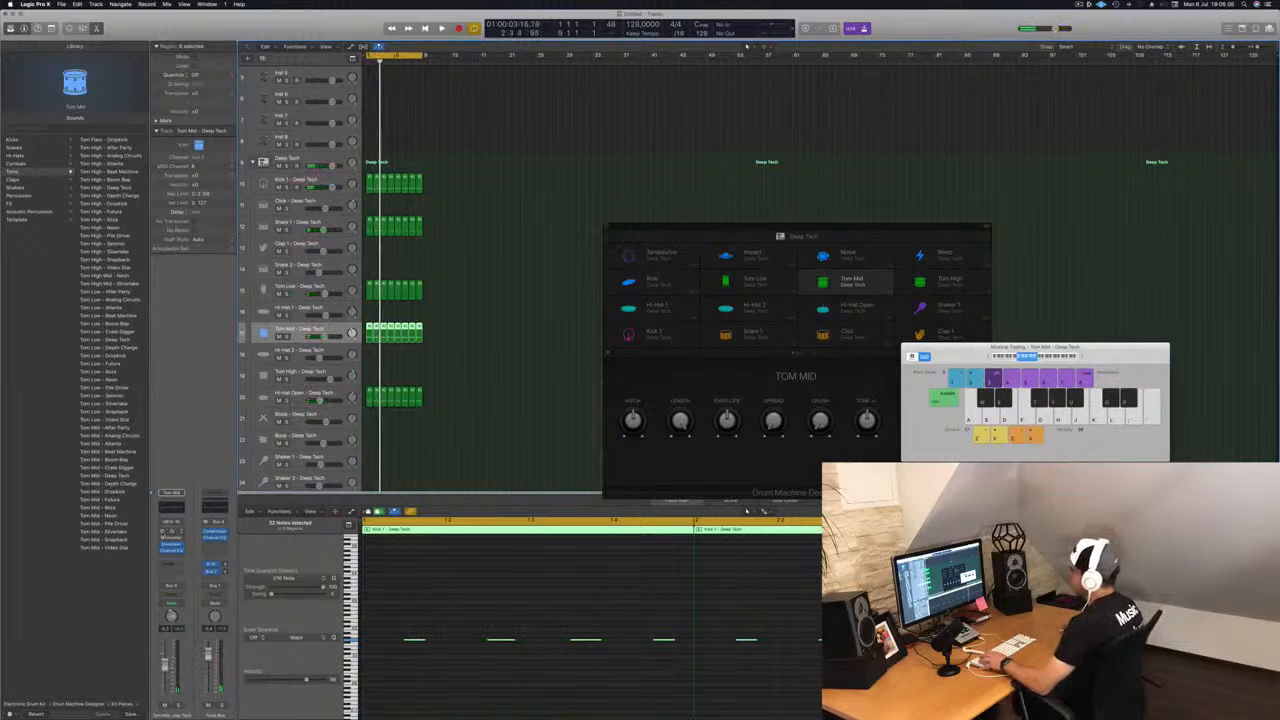
{"action": "left_click", "coordinate": [171, 532]}
{"action": "left_click_drag", "start_coordinate": [214, 36], "coordinate": [823, 336]}
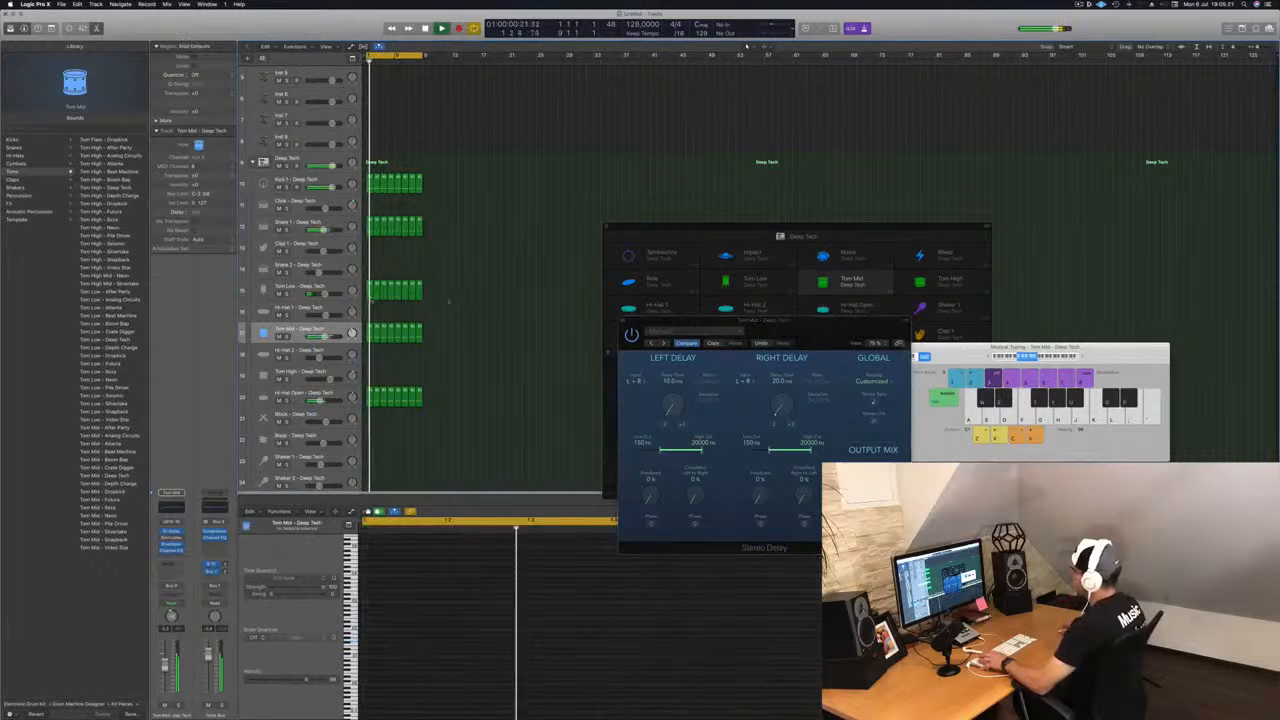
{"action": "left_click", "coordinate": [300, 287]}
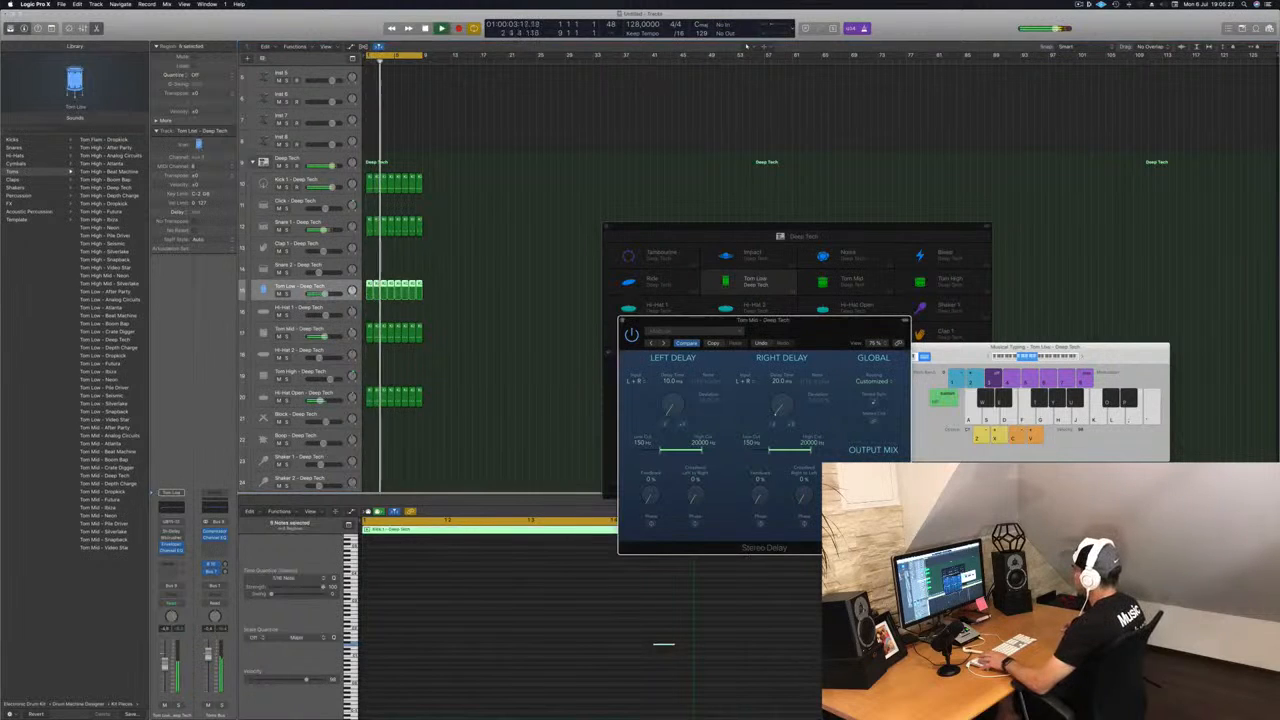
{"action": "left_click_drag", "start_coordinate": [815, 330], "coordinate": [742, 324]}
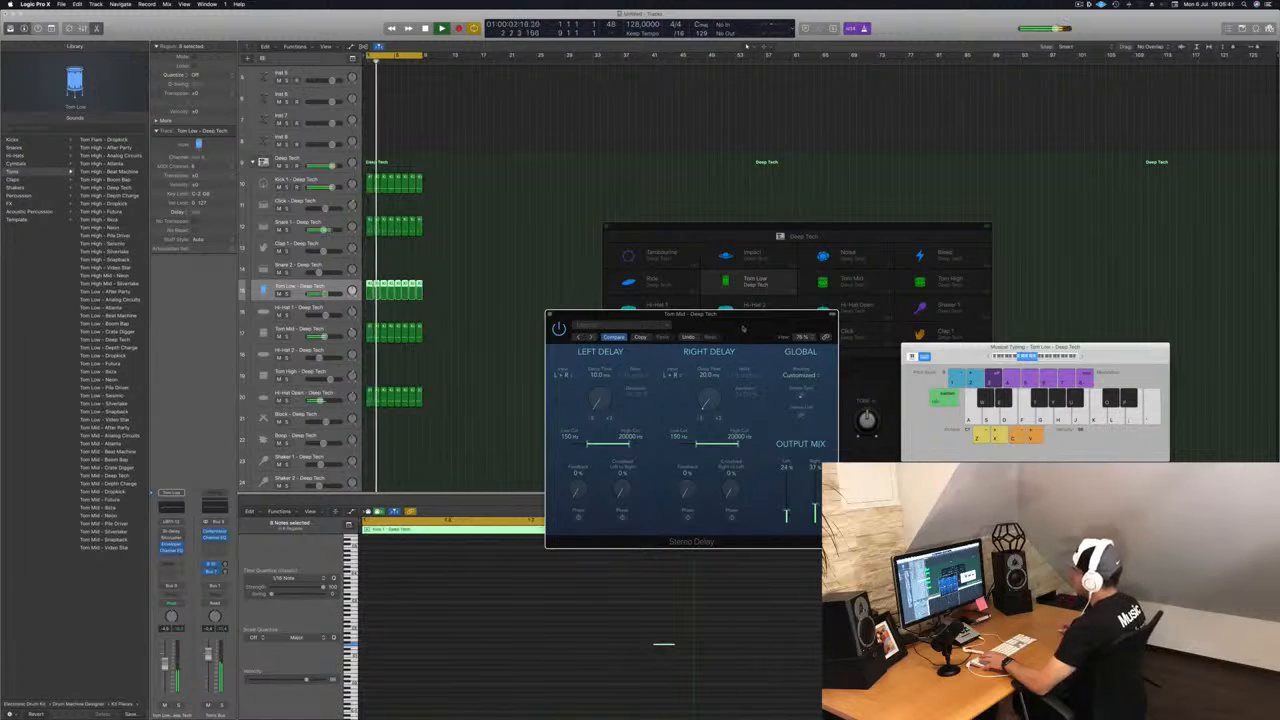
{"action": "left_click_drag", "start_coordinate": [743, 328], "coordinate": [691, 323]}
{"action": "left_click", "coordinate": [498, 310]}
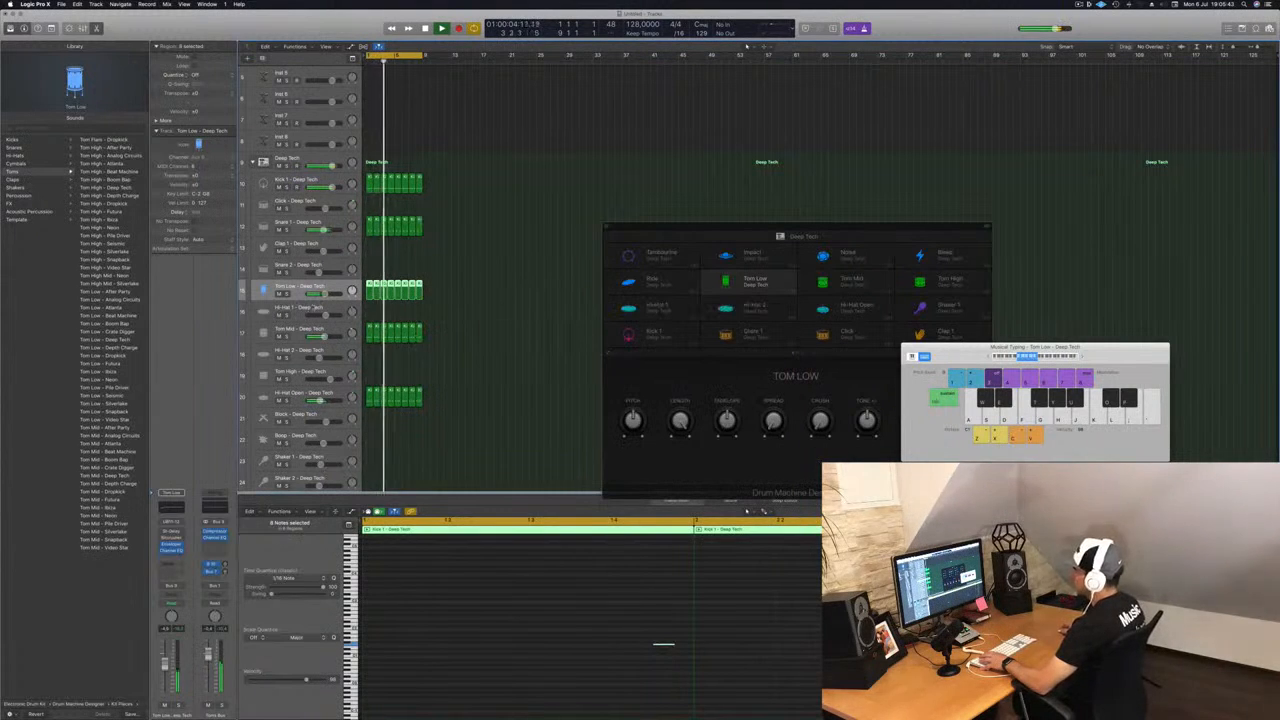
Review the Stereo Delay settings on the Tom Mid track, close the plug-in and deselect the regions
{"action": "left_click", "coordinate": [291, 331]}
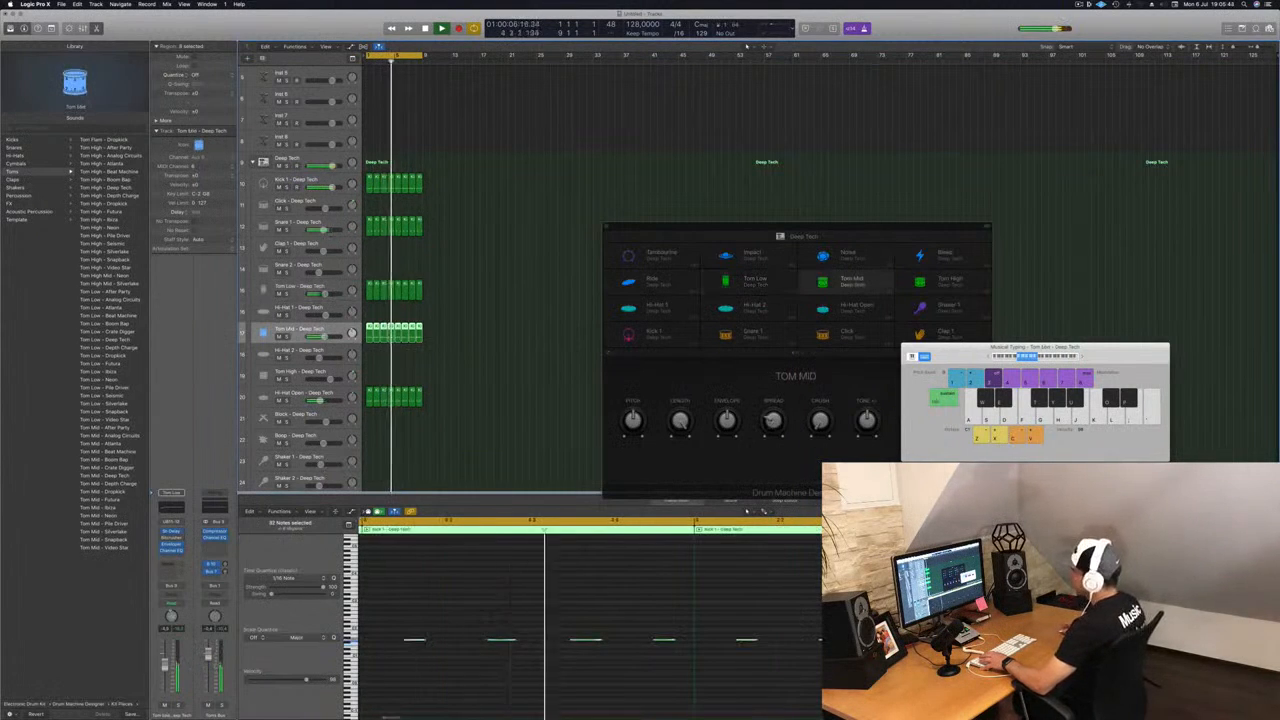
{"action": "left_click", "coordinate": [173, 532]}
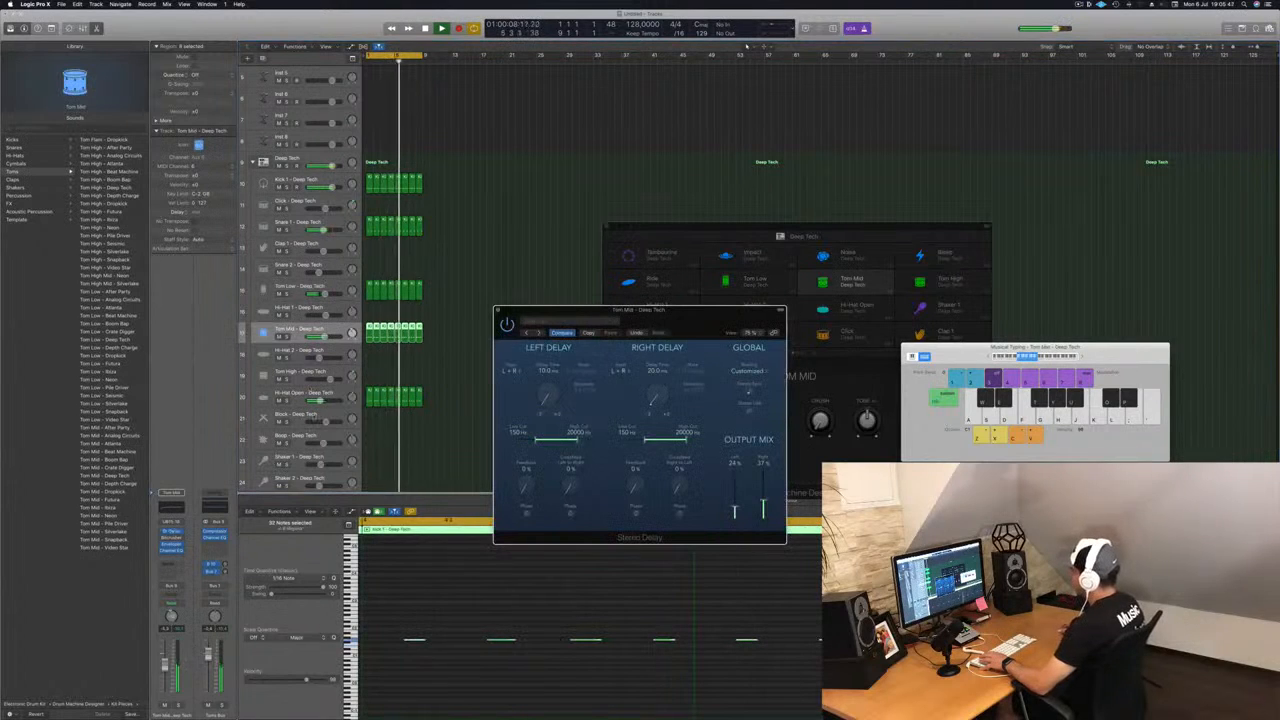
{"action": "left_click", "coordinate": [498, 311]}
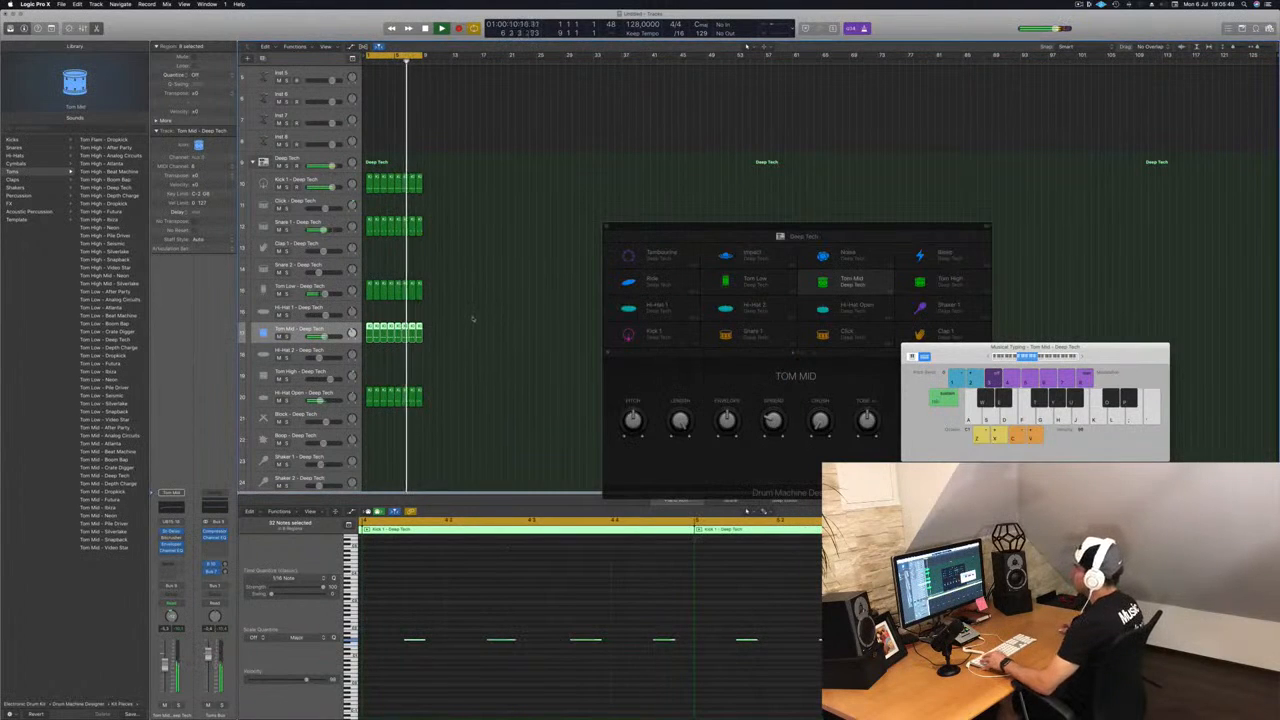
{"action": "left_click", "coordinate": [460, 367]}
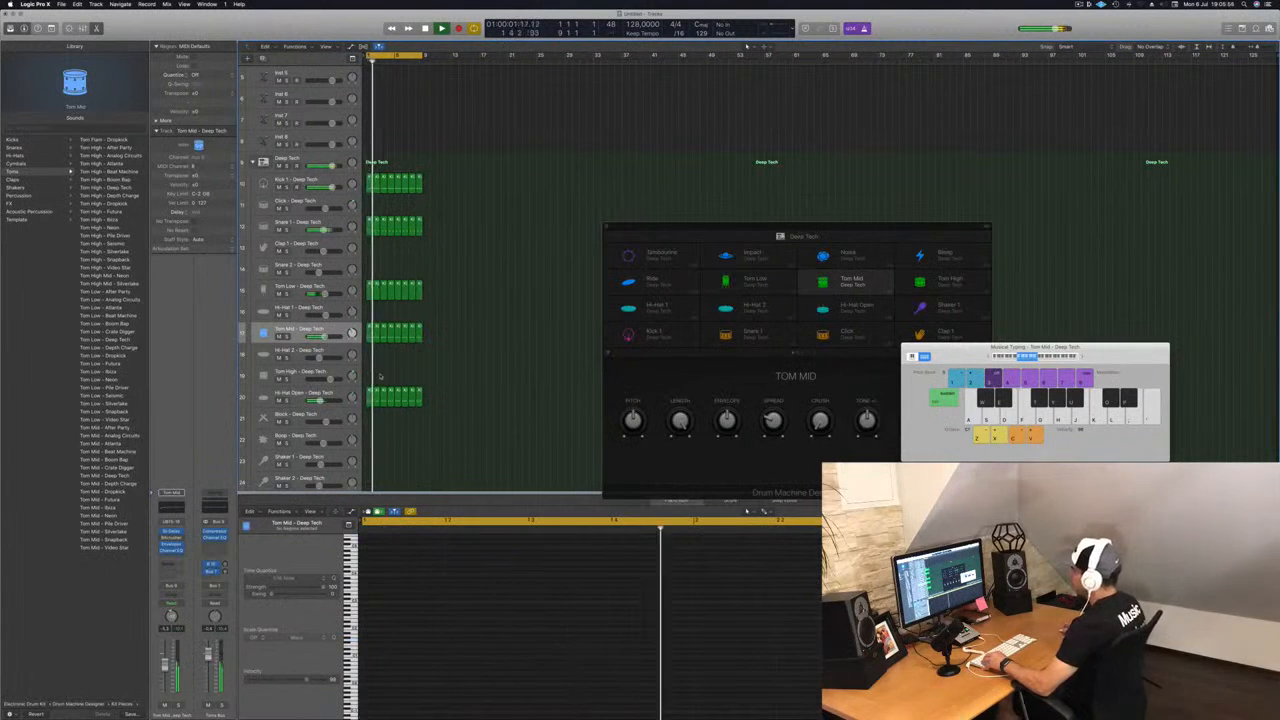
Copy the first Hi-Hat Open region to Hi-Hat 2 and reduce it to two notes a sixteenth after beats 1 and 3, at that hi-hat's pitch
{"action": "left_click_drag", "start_coordinate": [369, 402], "coordinate": [370, 352]}
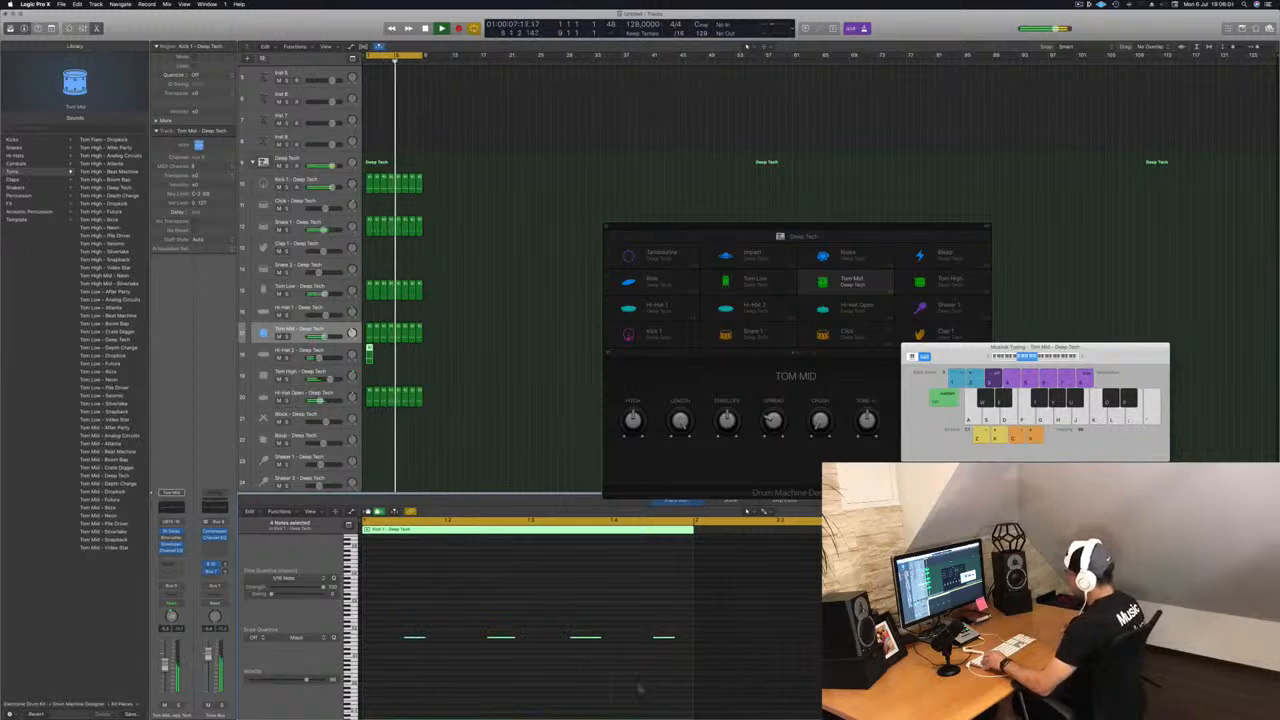
{"action": "left_click_drag", "start_coordinate": [419, 622], "coordinate": [662, 672]}
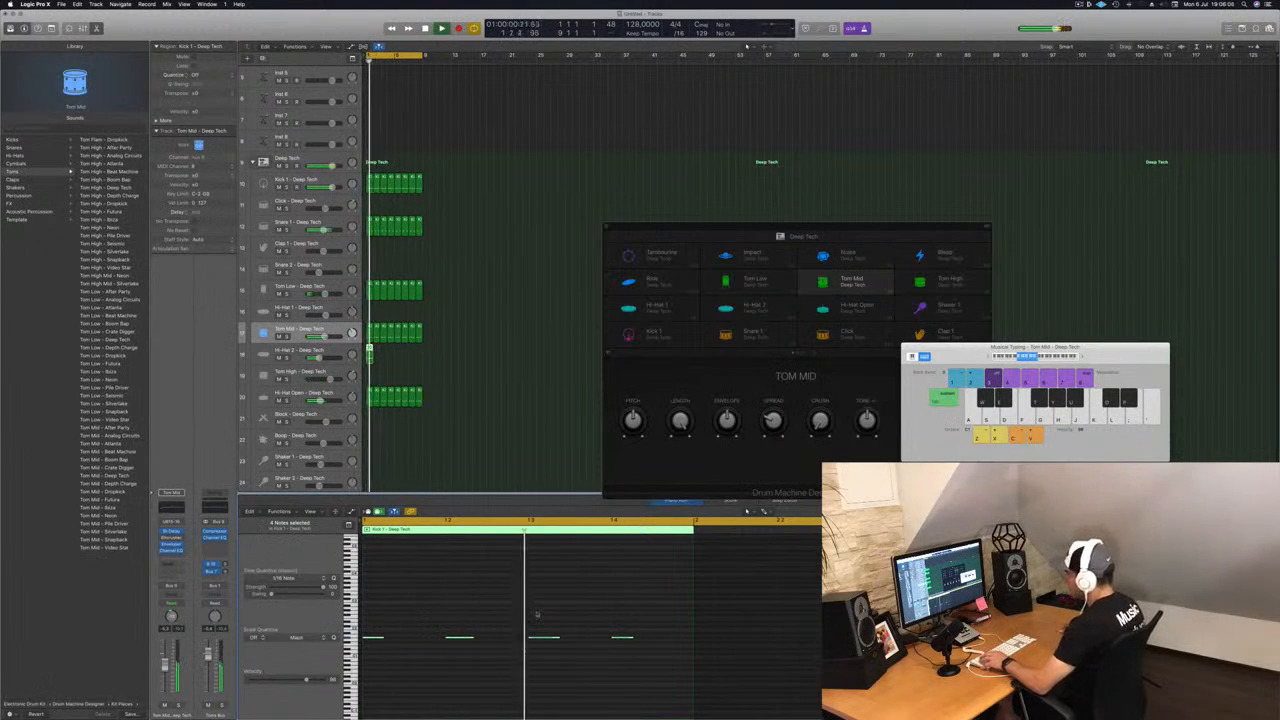
{"action": "left_click_drag", "start_coordinate": [374, 626], "coordinate": [678, 677]}
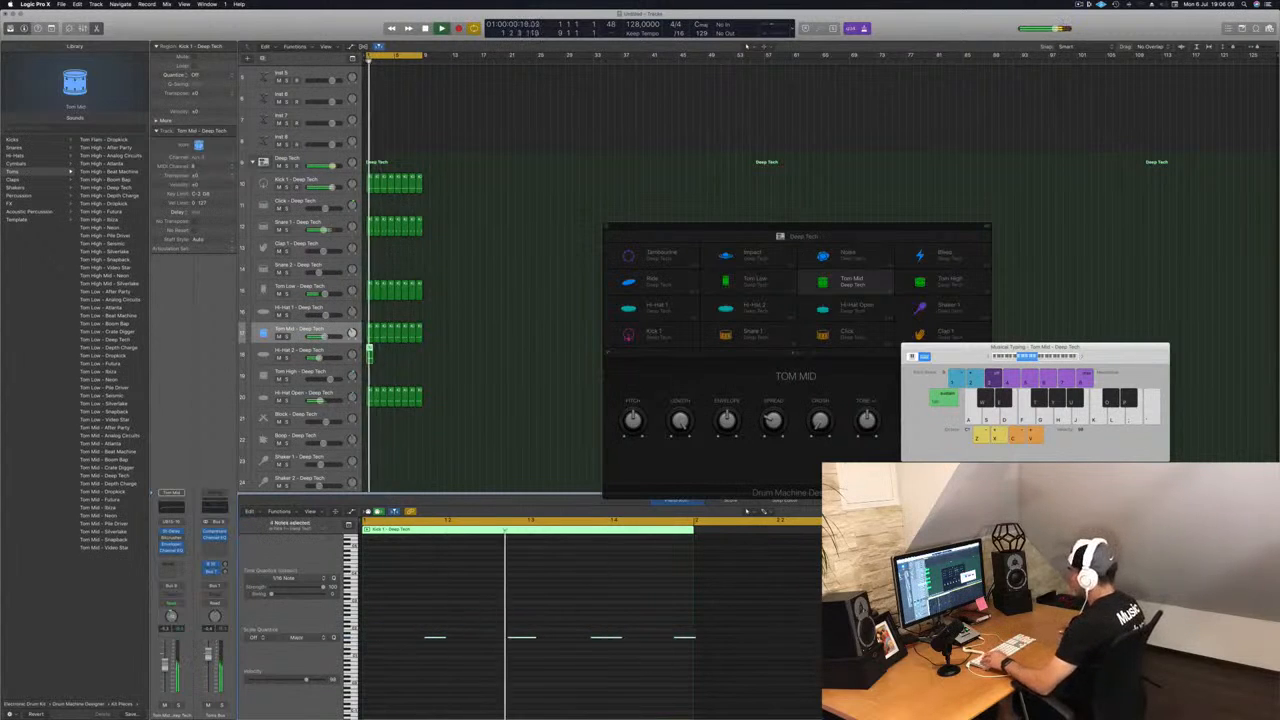
{"action": "key", "text": "super+Left"}
{"action": "left_click_drag", "start_coordinate": [445, 621], "coordinate": [482, 657]}
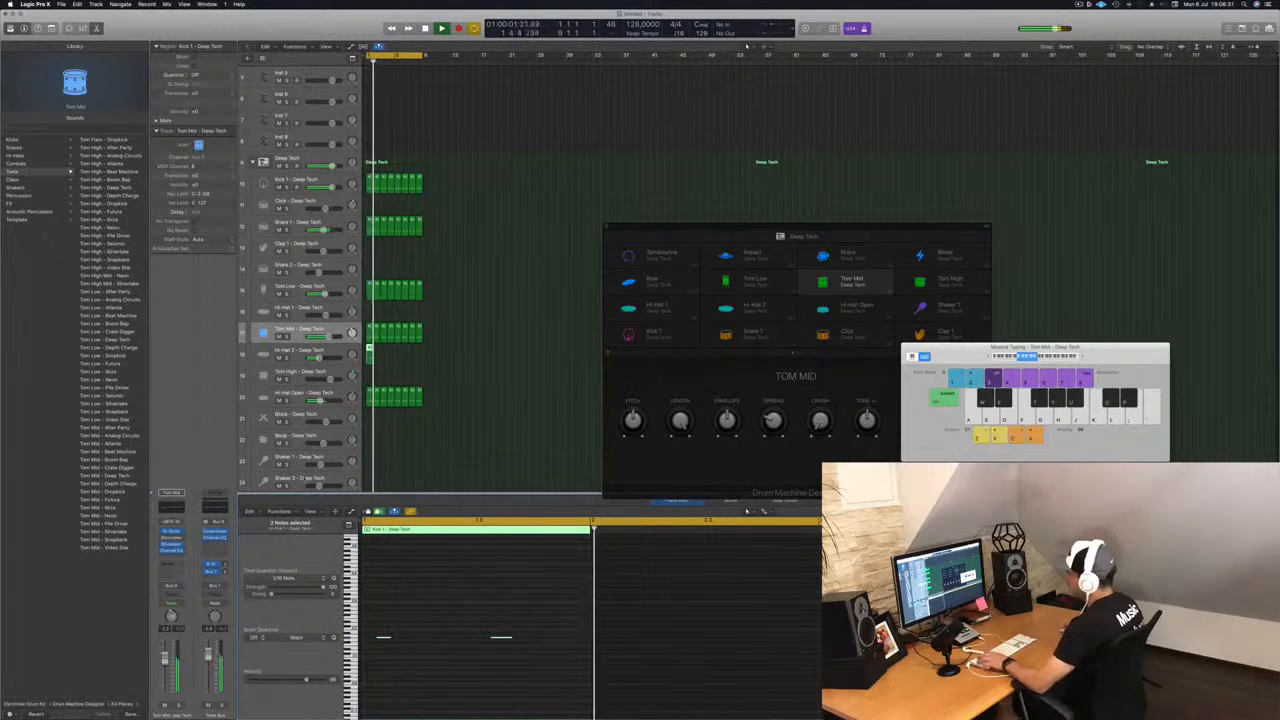
Duplicate the Hi-Hat 2 region until it fills the eight bars
{"action": "key", "text": "Down"}
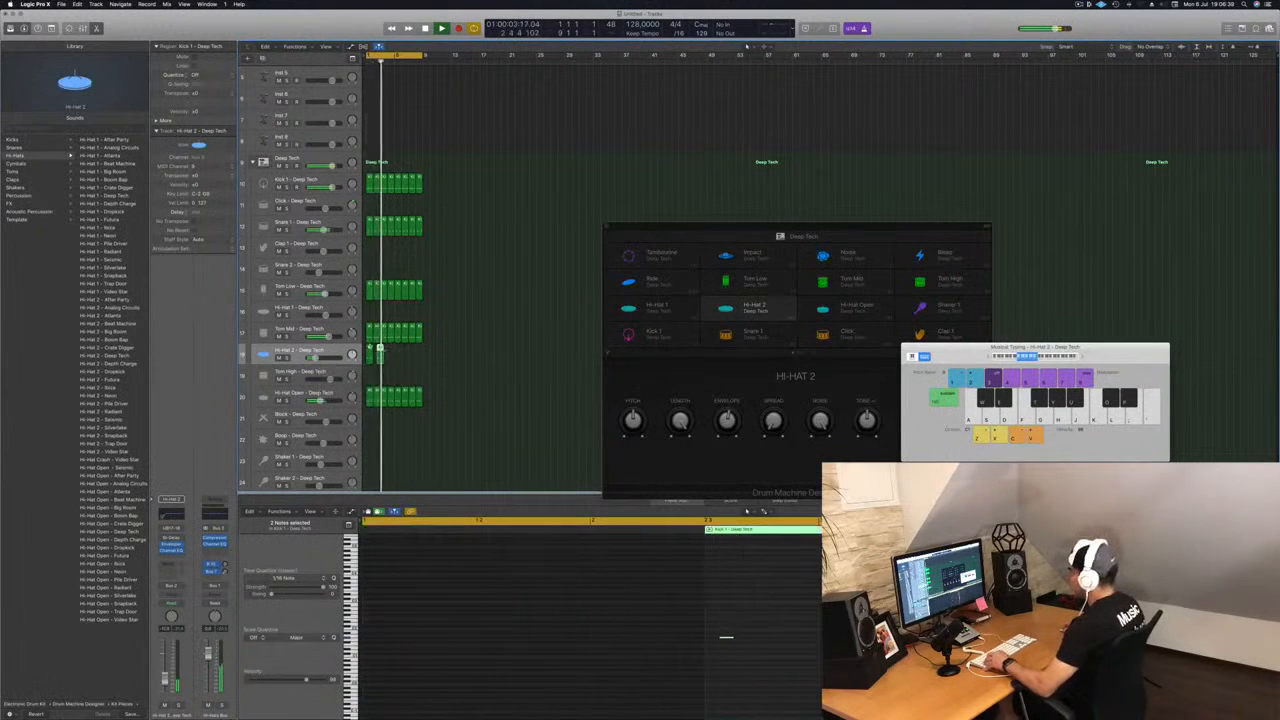
{"action": "left_click_drag", "start_coordinate": [369, 350], "coordinate": [377, 351]}
{"action": "mouse_move", "coordinate": [385, 357]}
{"action": "left_mouse_down"}
{"action": "mouse_move", "coordinate": [371, 353]}
{"action": "mouse_move", "coordinate": [404, 357]}
{"action": "left_mouse_up"}
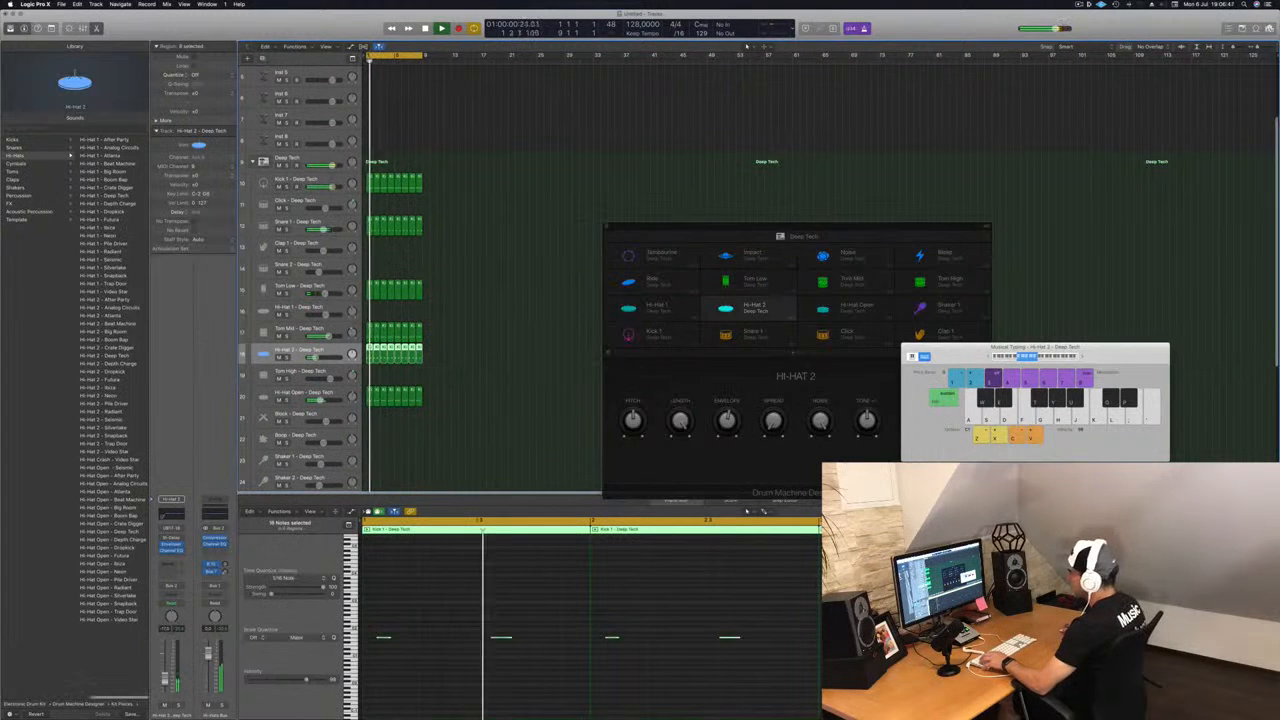
Try the Dual Resonating preset in the Hi-Hat 2 track's Stereo Delay and raise the track's volume slightly
{"action": "left_click", "coordinate": [172, 538]}
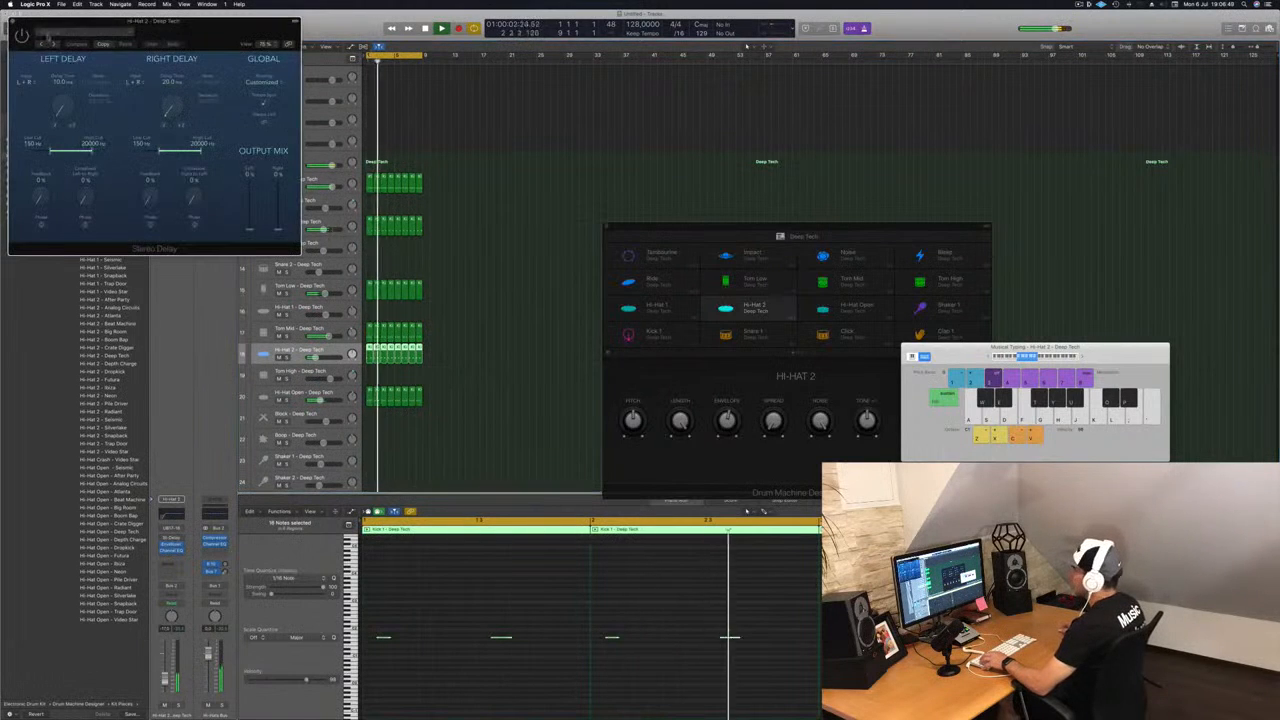
{"action": "left_click_drag", "start_coordinate": [204, 30], "coordinate": [569, 138]}
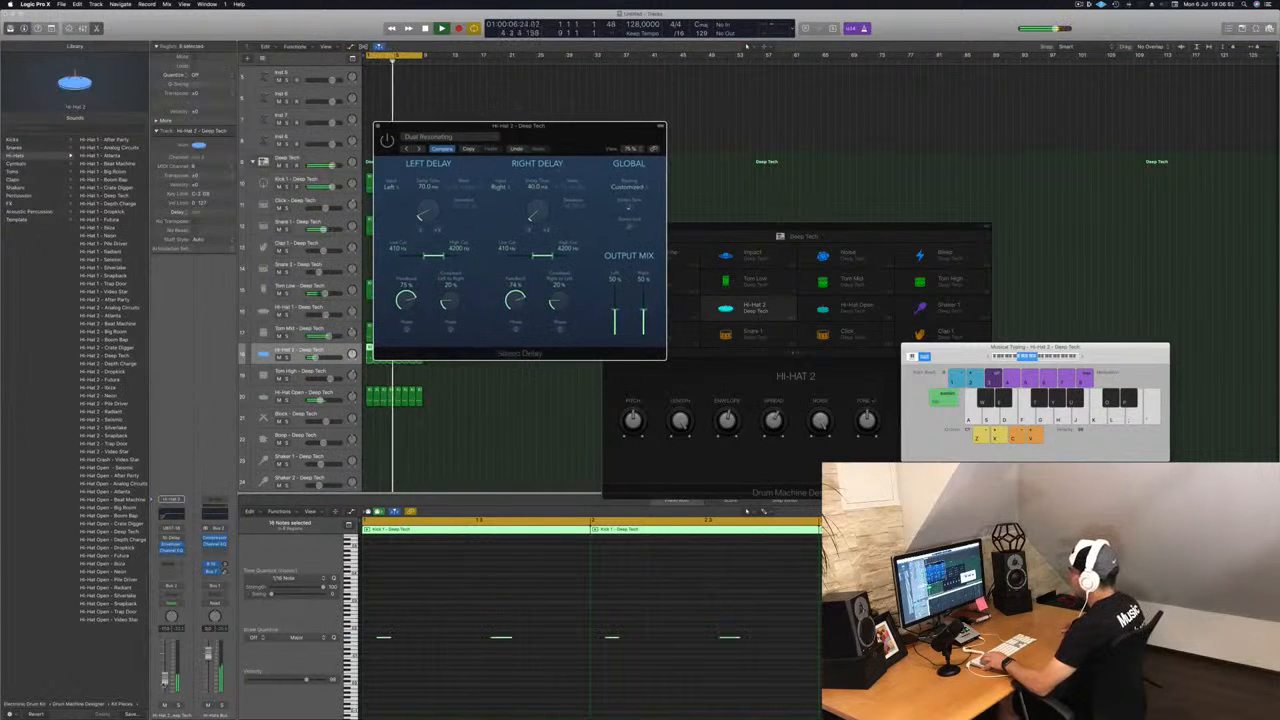
{"action": "left_click", "coordinate": [166, 680]}
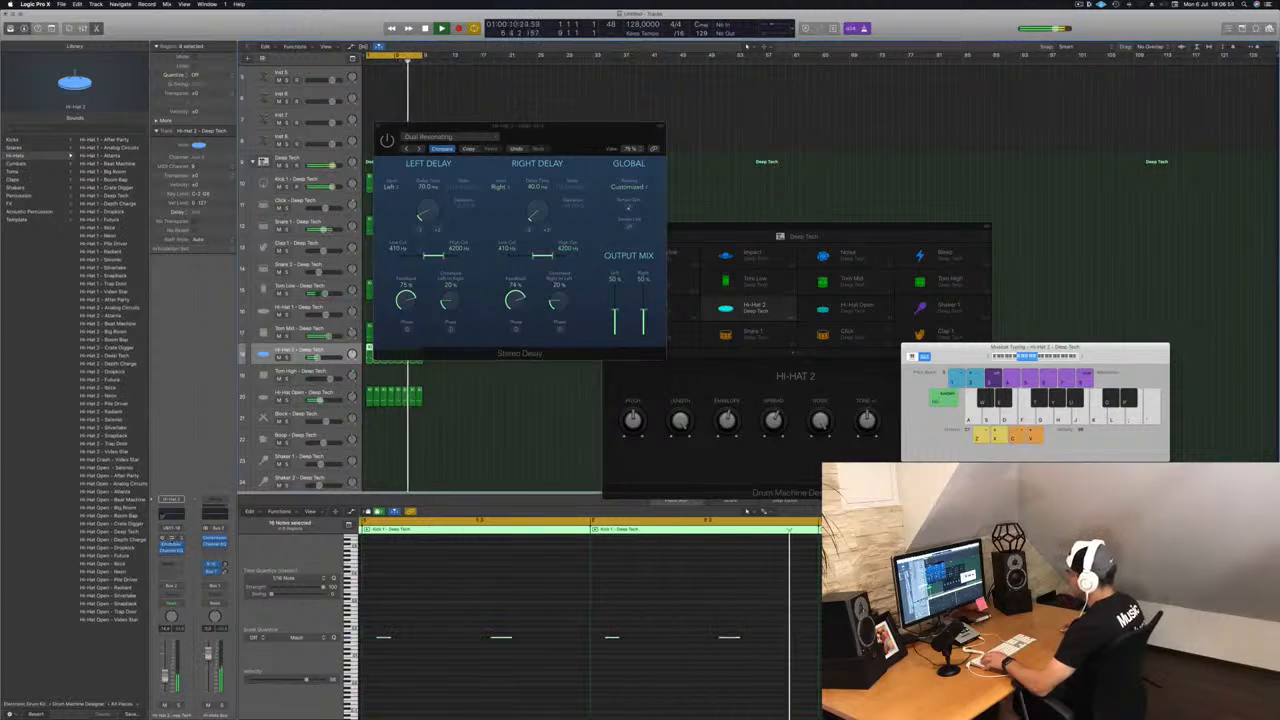
{"action": "key", "text": "super+w"}
Try the Dual 1/16 Note Dotted preset in the Hi-Hat 2 delay with both output mix levels raised
{"action": "left_click", "coordinate": [172, 539]}
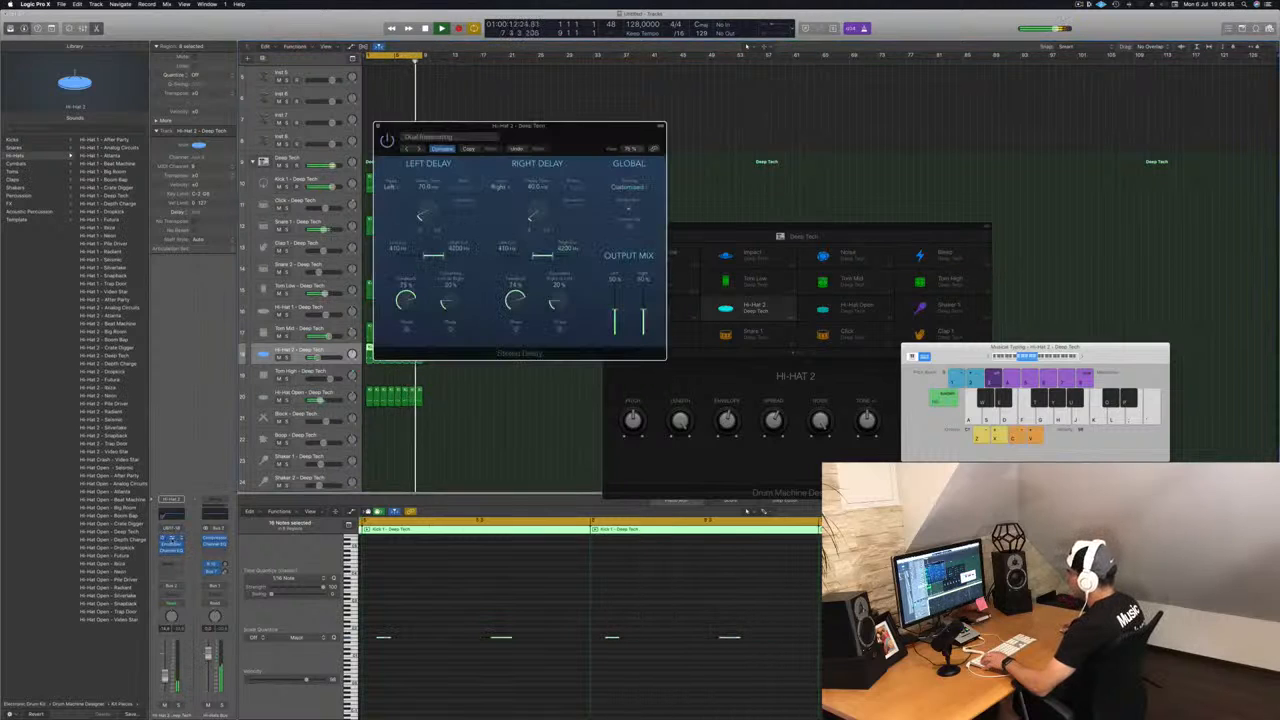
{"action": "left_click_drag", "start_coordinate": [604, 133], "coordinate": [666, 197]}
{"action": "key", "text": "bracketright"}
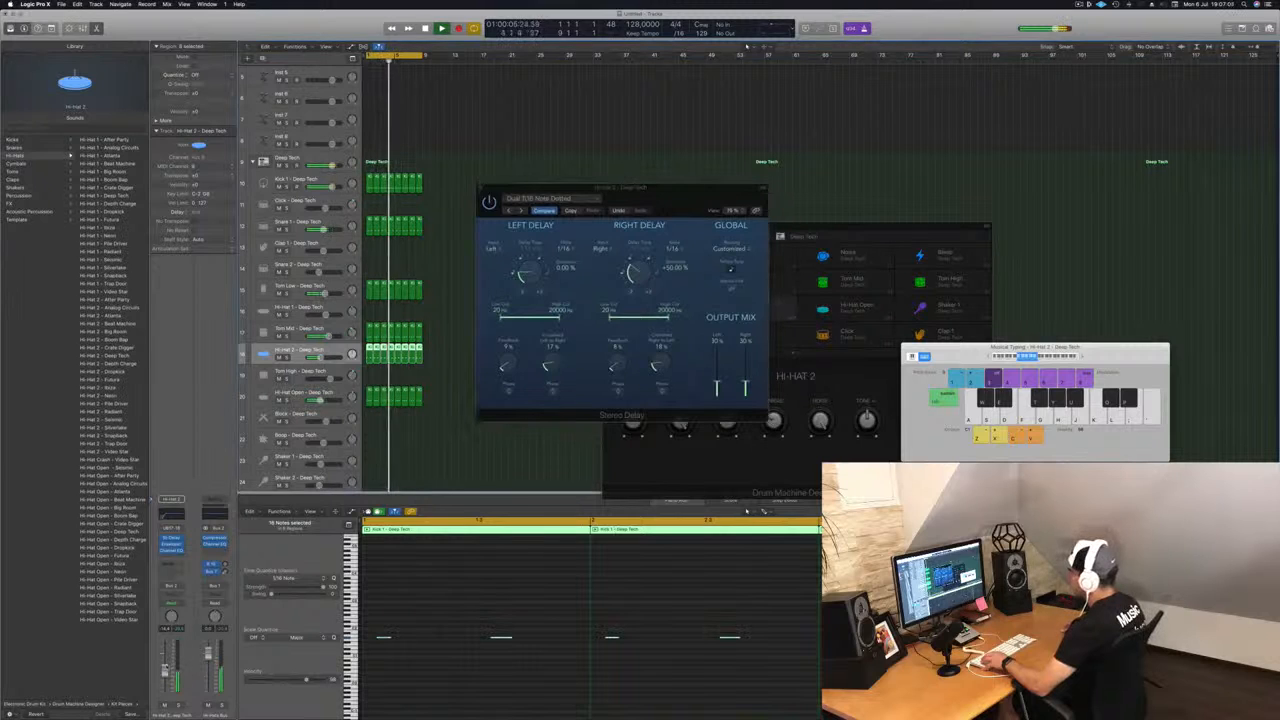
{"action": "left_click_drag", "start_coordinate": [717, 383], "coordinate": [745, 363]}
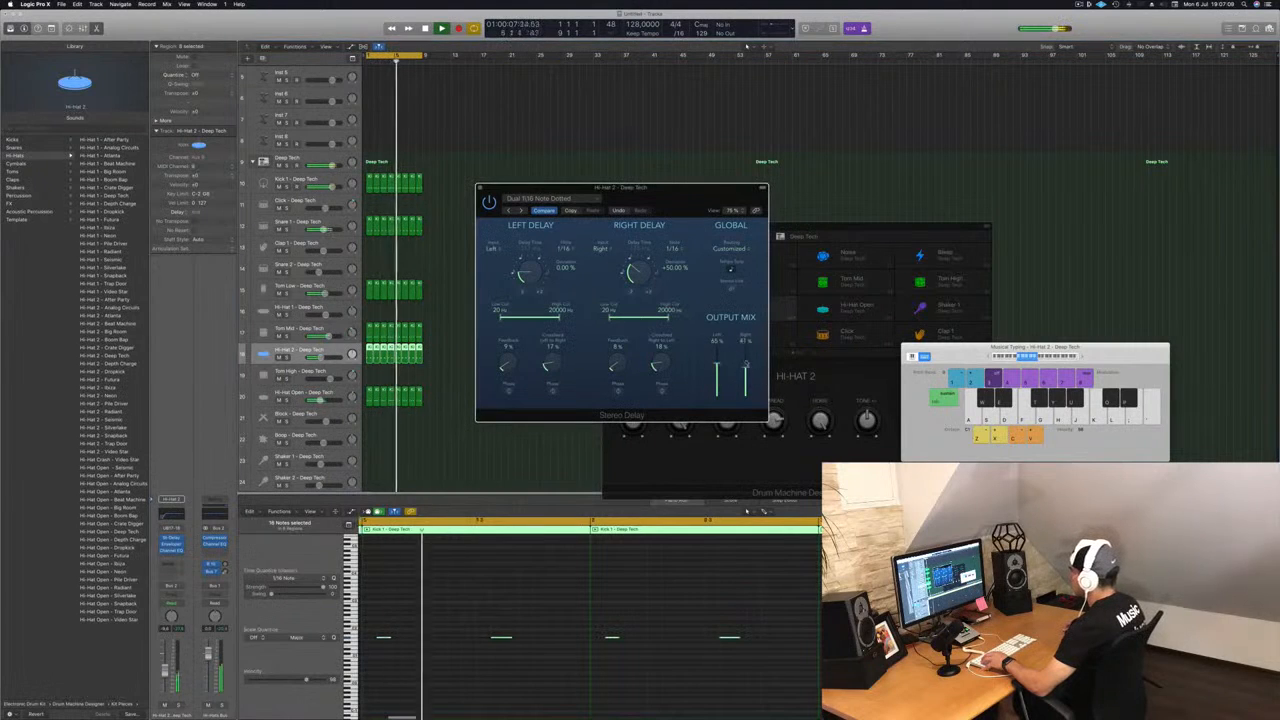
Load the Dual 1/8 Note preset in the Hi-Hat 2 delay, raise its left and right output mix, and close the plug-in
{"action": "left_click", "coordinate": [508, 211]}
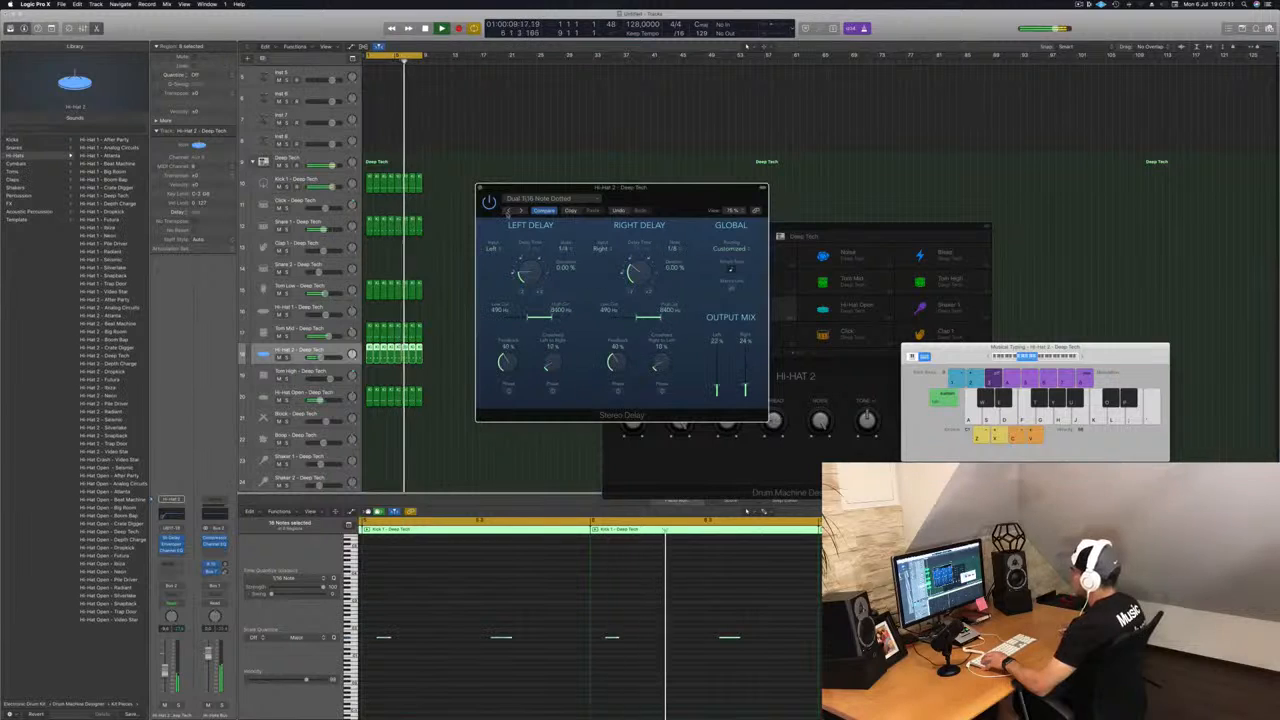
{"action": "left_click", "coordinate": [508, 211]}
{"action": "left_click_drag", "start_coordinate": [679, 203], "coordinate": [639, 230]}
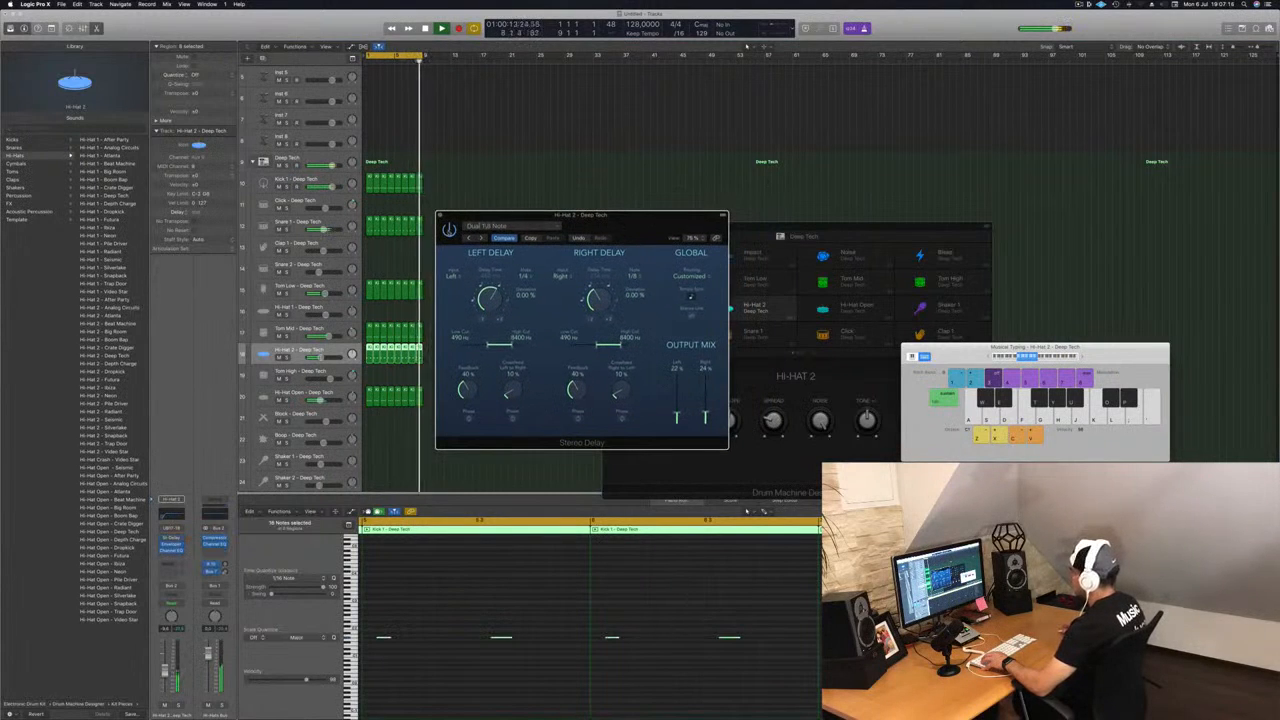
{"action": "left_click_drag", "start_coordinate": [630, 228], "coordinate": [615, 229]}
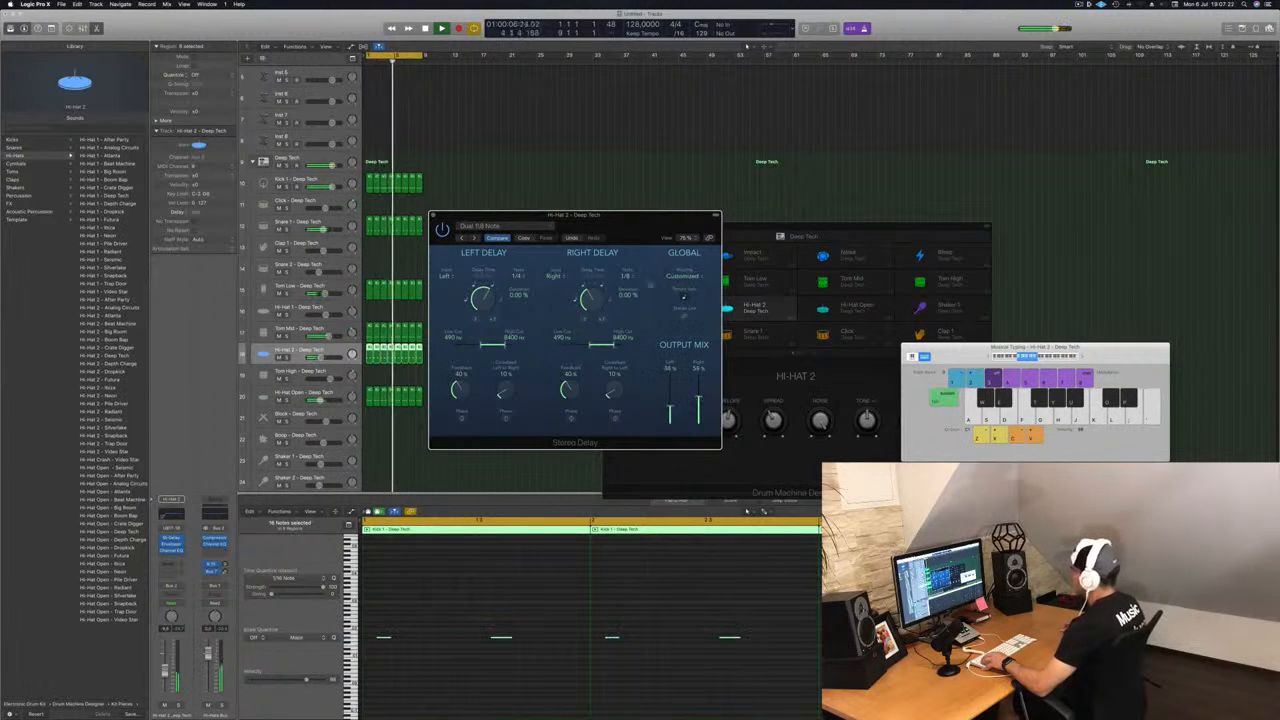
{"action": "left_click", "coordinate": [433, 215]}
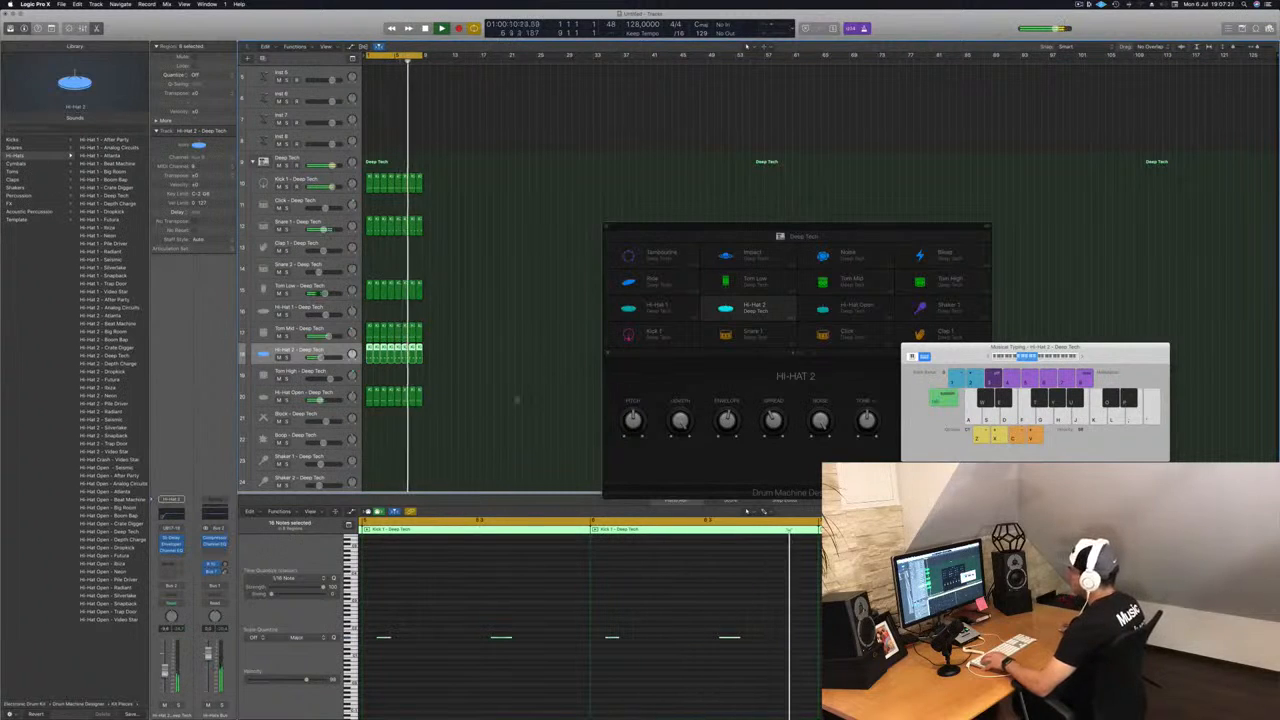
Copy the first Hi-Hat Open region to the Noise track at beat 3 and reduce it to one opening note at the Glitch pitch
{"action": "scroll", "coordinate": [518, 399], "scroll_direction": "down", "scroll_amount": 5}
{"action": "left_click", "coordinate": [508, 418]}
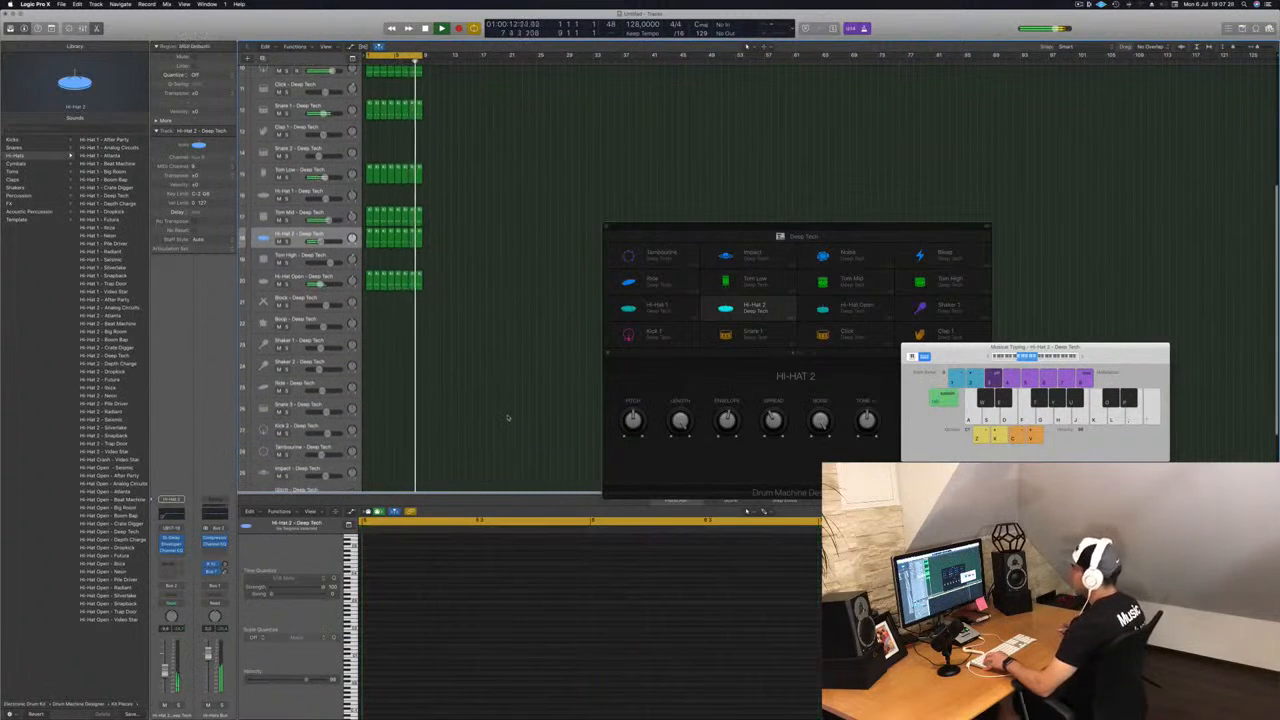
{"action": "scroll", "coordinate": [508, 418], "scroll_direction": "down", "scroll_amount": 5}
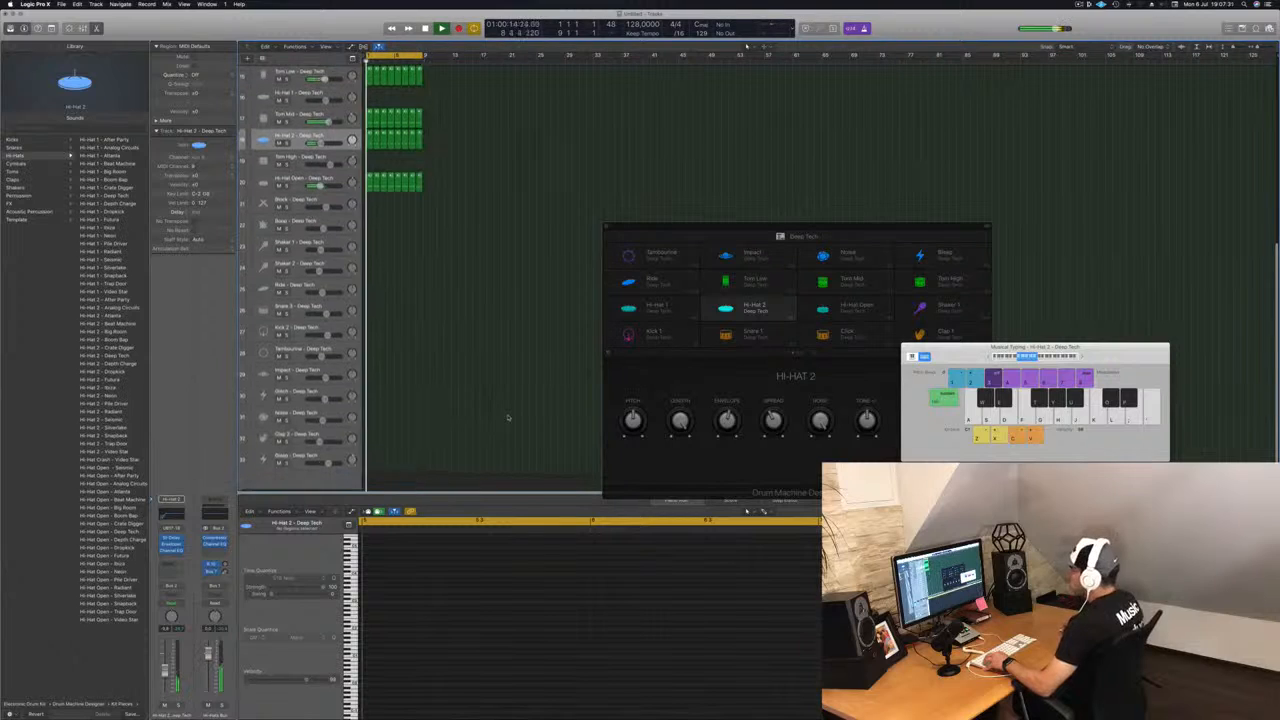
{"action": "left_click_drag", "start_coordinate": [369, 186], "coordinate": [372, 420]}
{"action": "left_click_drag", "start_coordinate": [528, 613], "coordinate": [687, 672]}
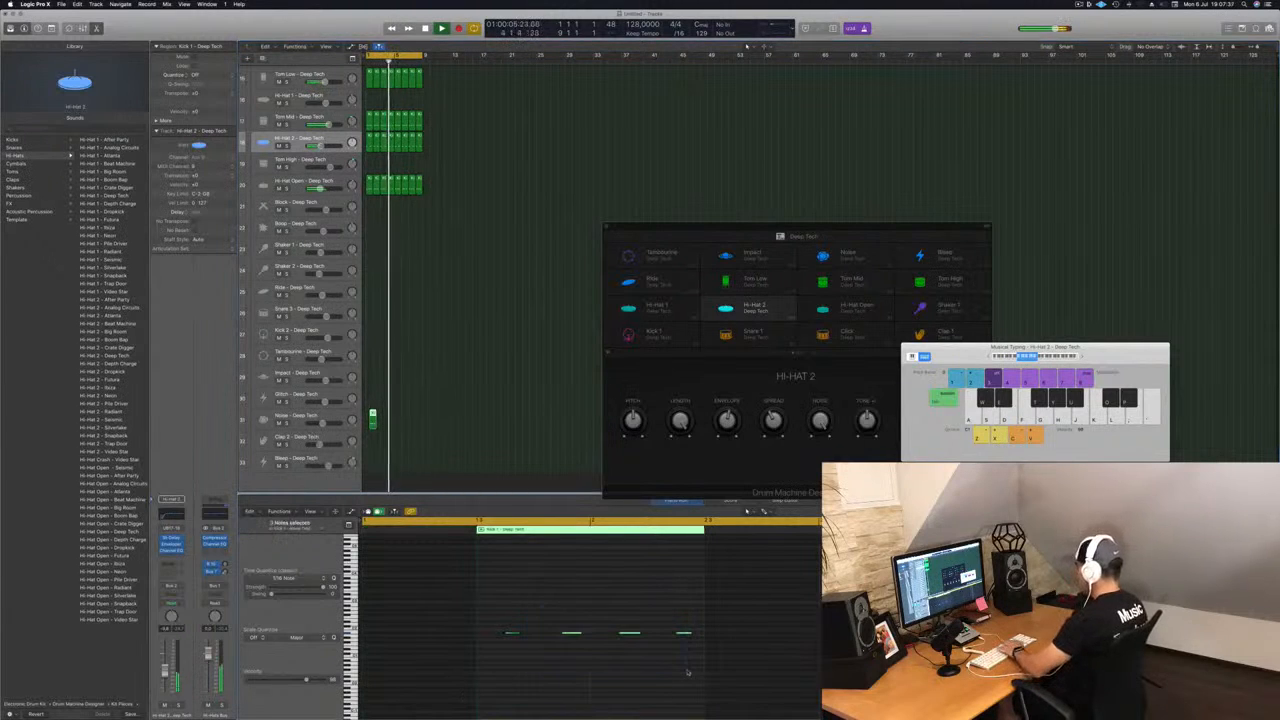
{"action": "left_click_drag", "start_coordinate": [581, 592], "coordinate": [500, 658]}
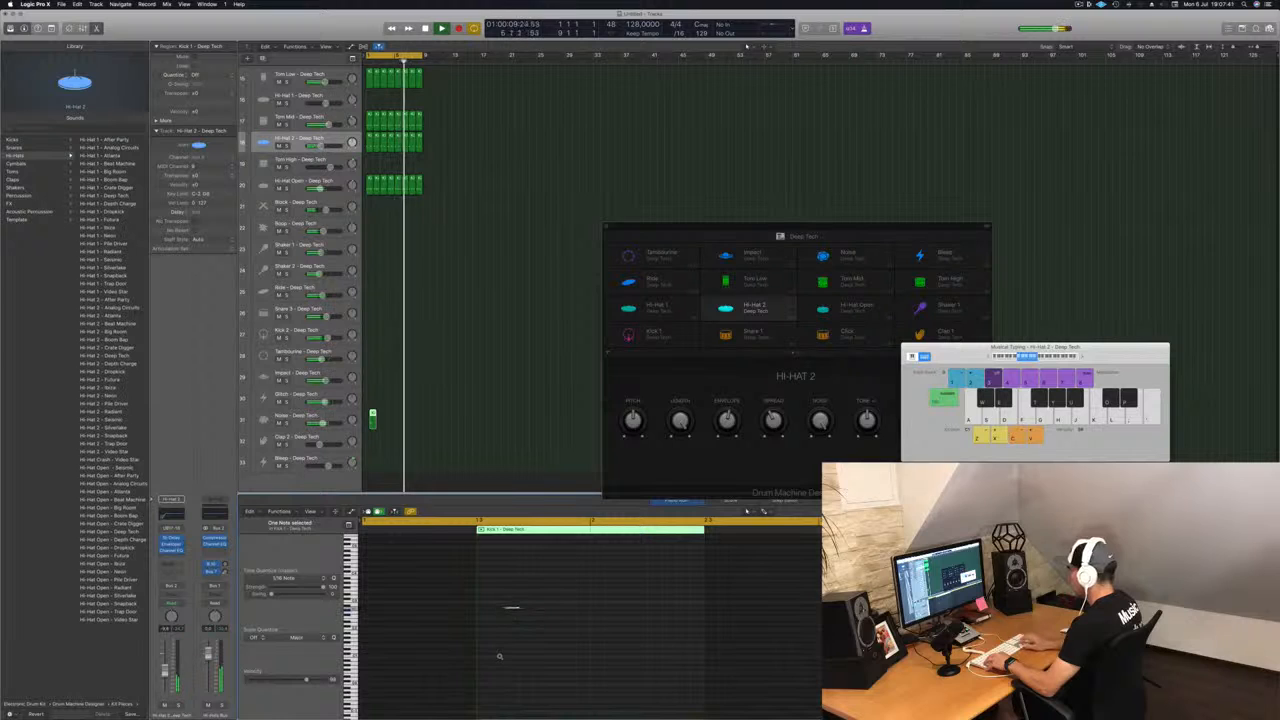
{"action": "key", "text": "alt+Down"}
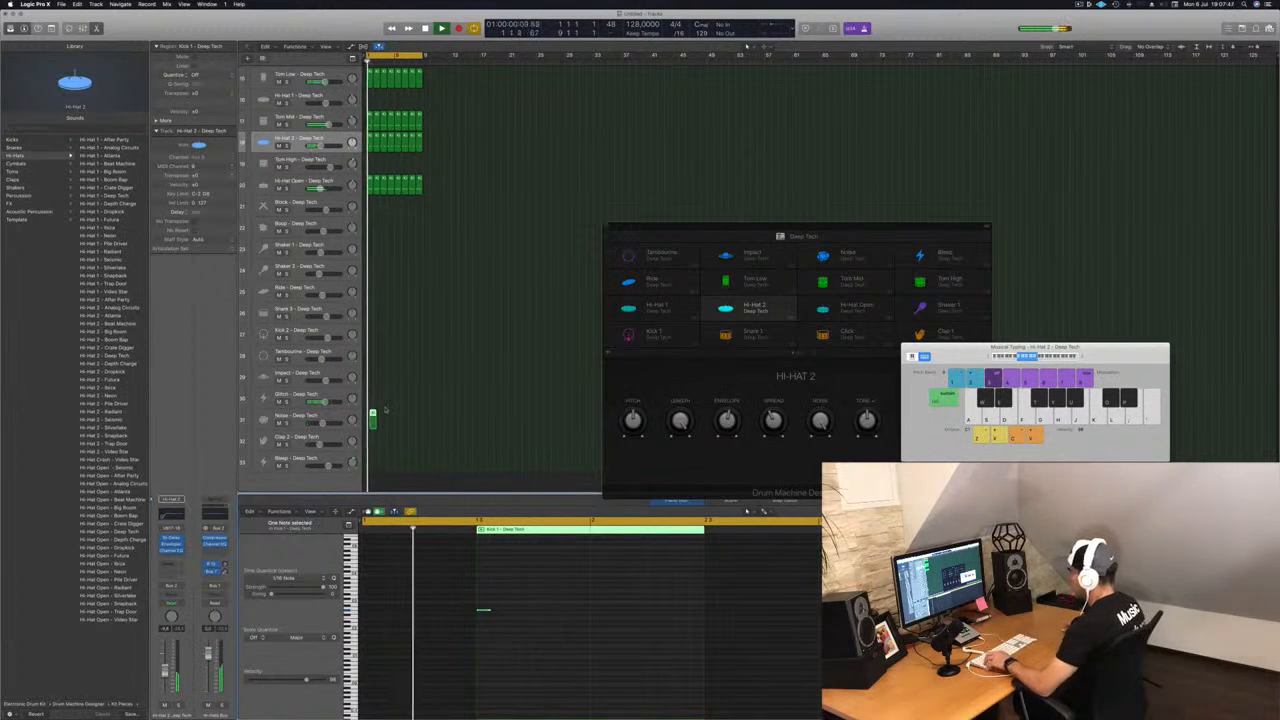
Move the one-note region to the Glitch track and repeat it every two bars, giving four regions within the eight bars
{"action": "left_click_drag", "start_coordinate": [373, 406], "coordinate": [373, 406]}
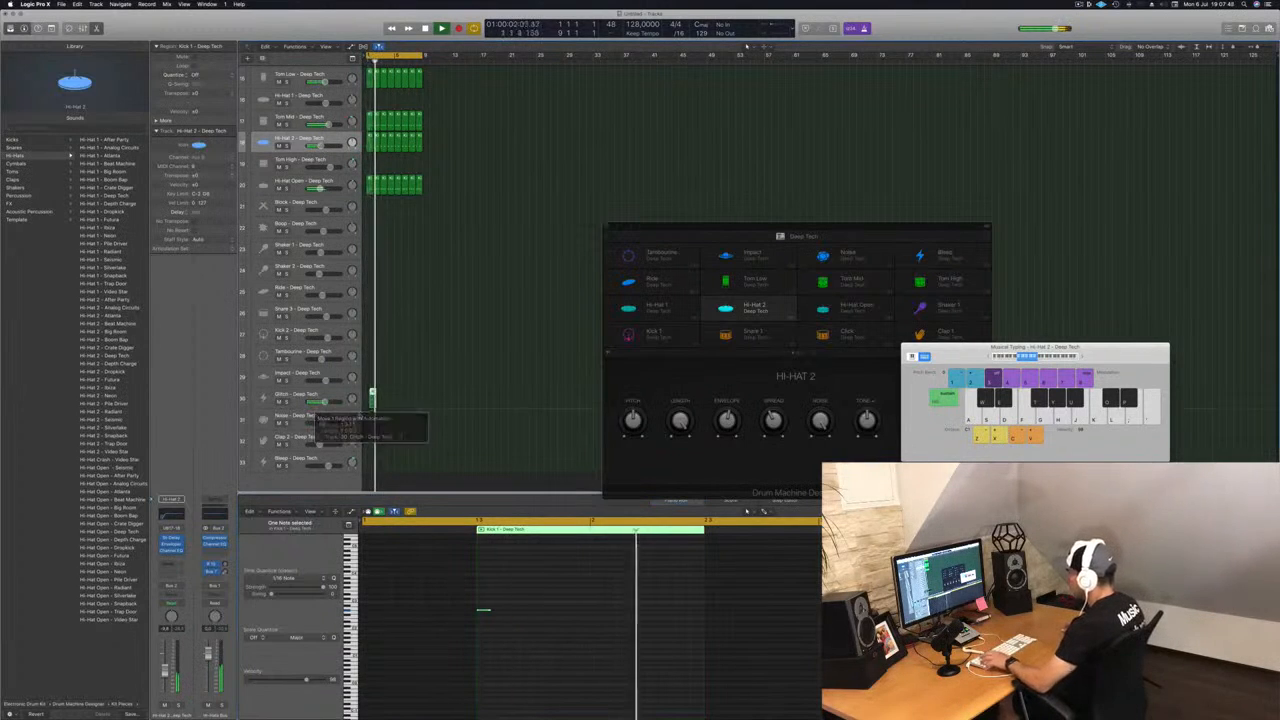
{"action": "scroll", "coordinate": [438, 407], "scroll_direction": "up", "scroll_amount": 10}
{"action": "scroll", "coordinate": [438, 405], "scroll_direction": "down", "scroll_amount": 3}
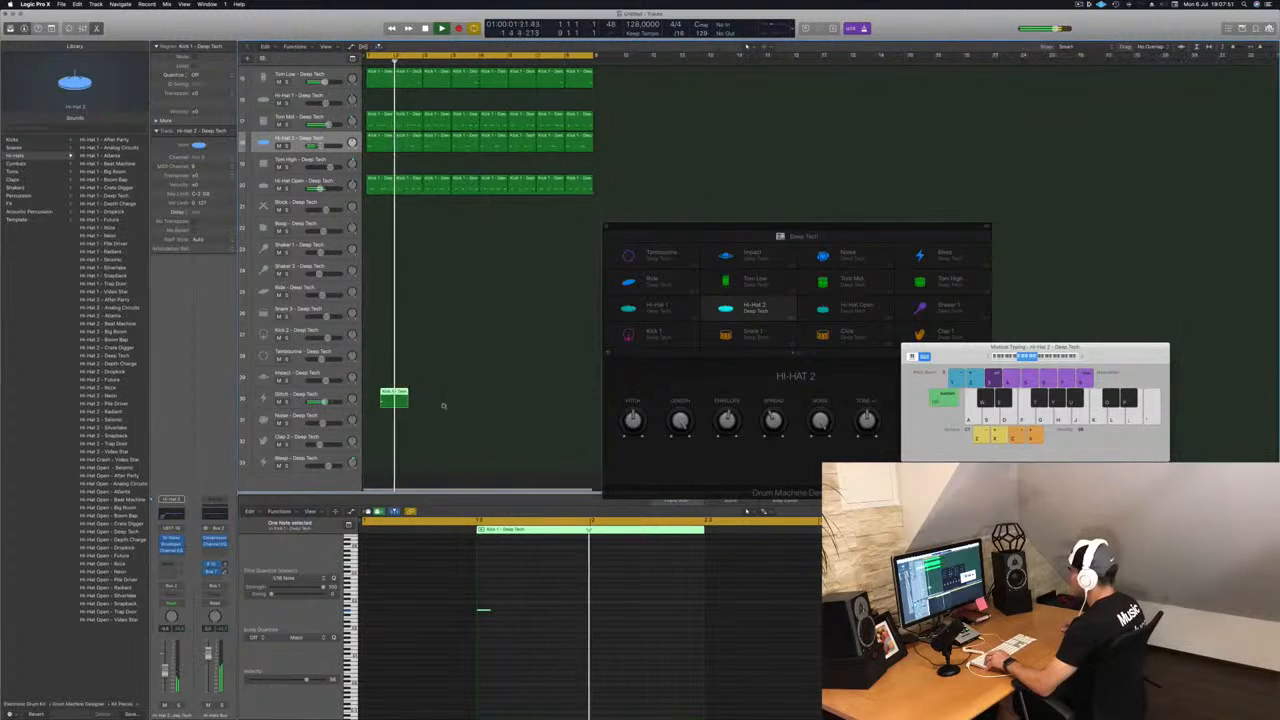
{"action": "left_click_drag", "start_coordinate": [423, 401], "coordinate": [450, 401]}
{"action": "mouse_move", "coordinate": [531, 397]}
{"action": "left_mouse_down"}
{"action": "mouse_move", "coordinate": [398, 397]}
{"action": "mouse_move", "coordinate": [532, 402]}
{"action": "mouse_move", "coordinate": [509, 403]}
{"action": "left_mouse_up"}
{"action": "key", "text": "super+Left"}
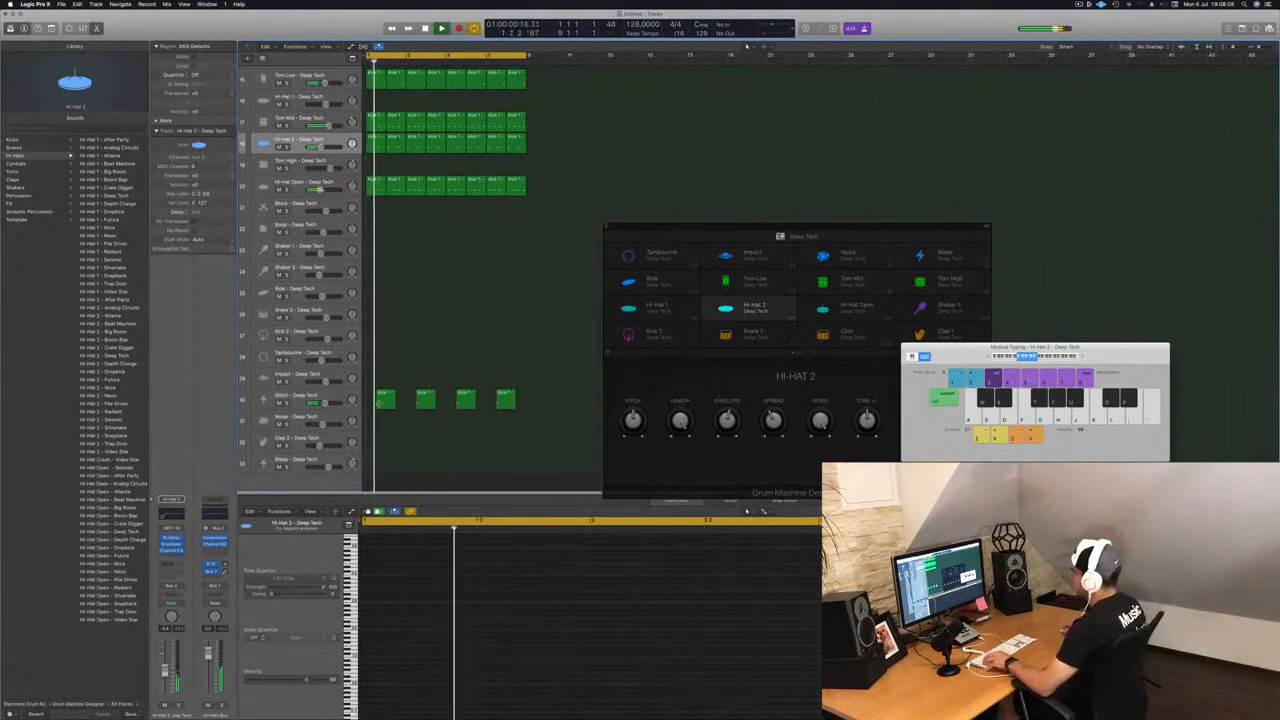
Copy the first Glitch region to the start of the Noise track, transpose its note to the Noise pitch and play it back
{"action": "left_click", "coordinate": [385, 405]}
{"action": "left_click_drag", "start_coordinate": [385, 415], "coordinate": [376, 425]}
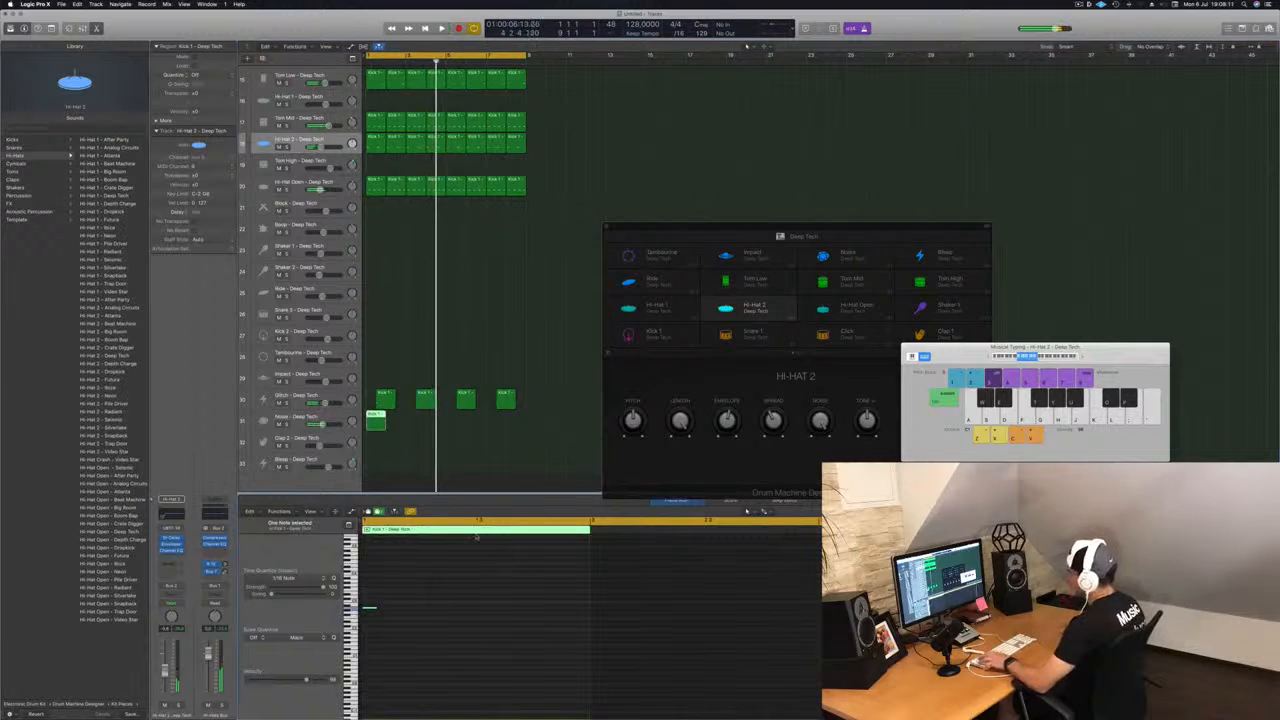
{"action": "left_click", "coordinate": [300, 418]}
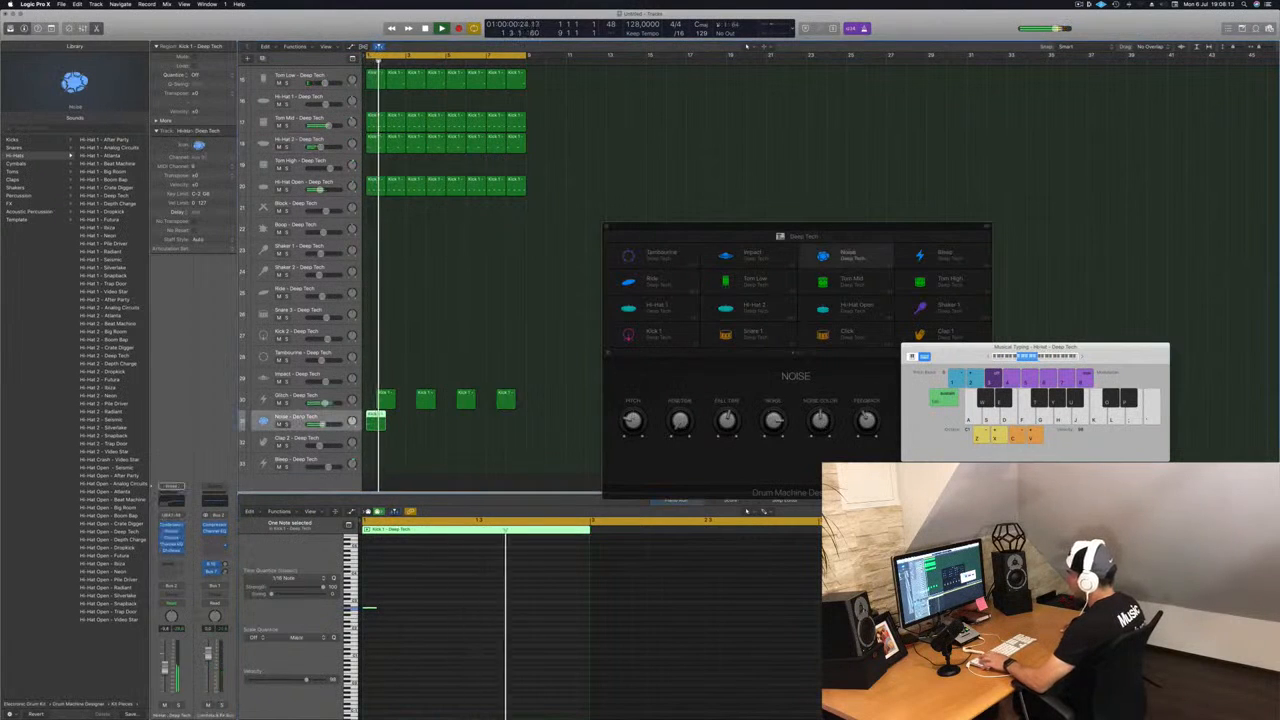
Load the Noise - Future percussion sound on the Noise track and copy its region to bar 5
{"action": "scroll", "coordinate": [110, 420], "scroll_direction": "down", "scroll_amount": 3}
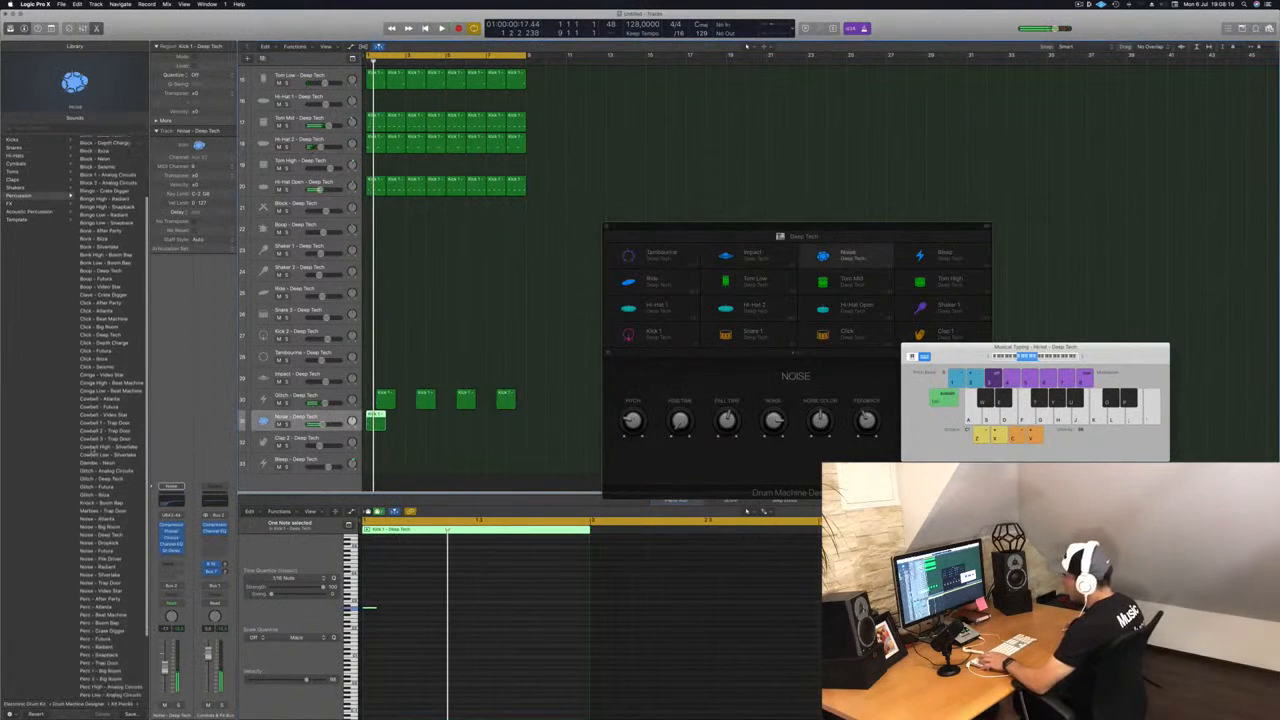
{"action": "left_click", "coordinate": [98, 519]}
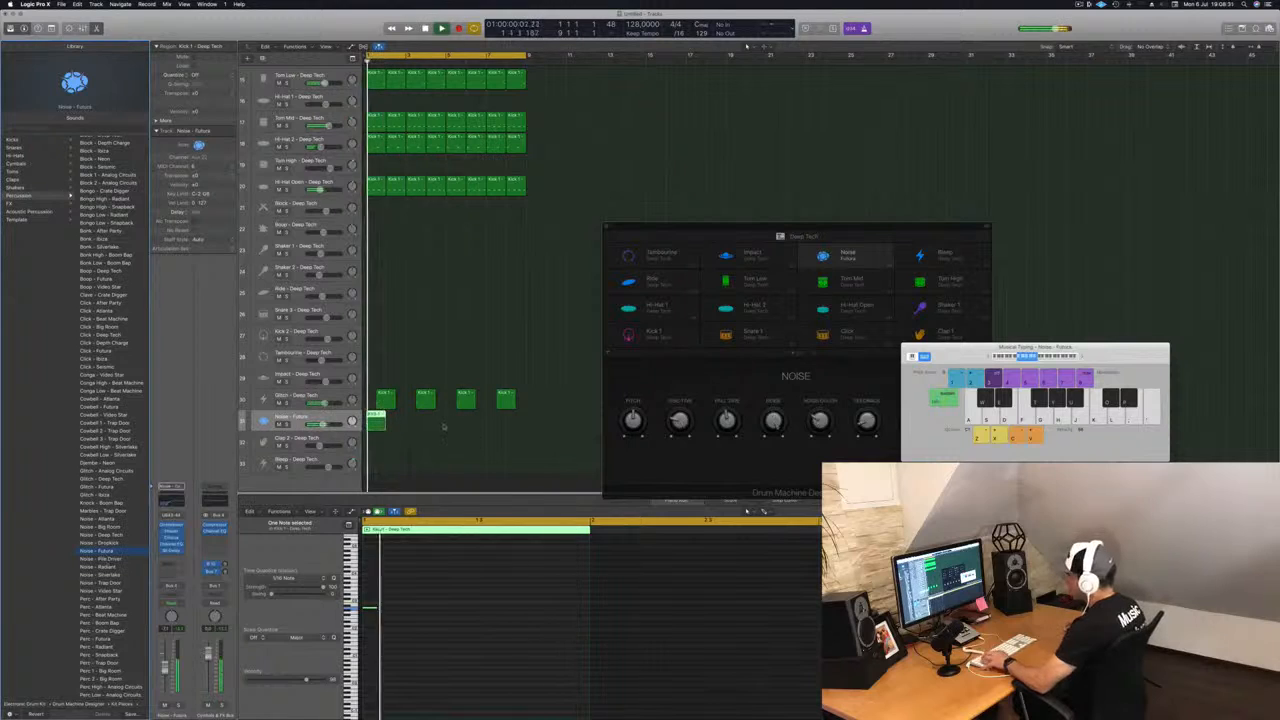
{"action": "left_click_drag", "start_coordinate": [376, 418], "coordinate": [457, 425]}
{"action": "left_click", "coordinate": [339, 422]}
{"action": "key", "text": "space"}
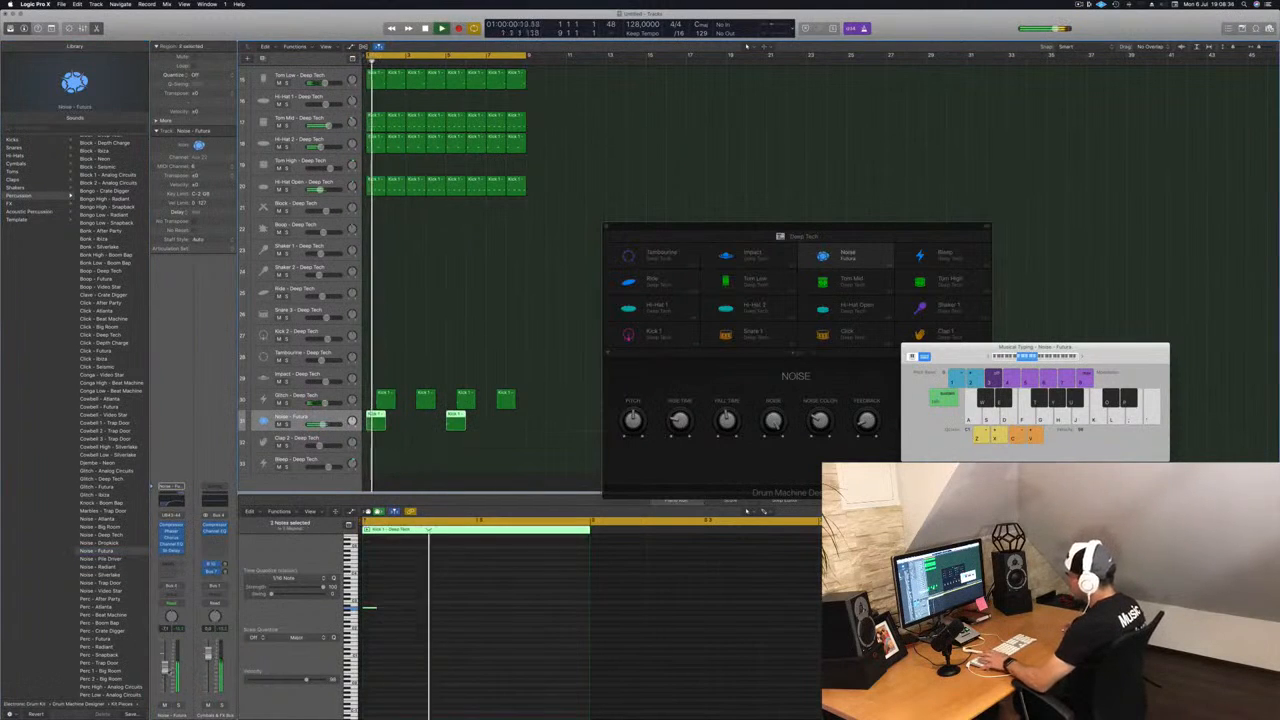
{"action": "key", "text": "space"}
{"action": "key", "text": "space"}
Add a send to Bus 3 on the Noise channel and play the loop from the start
{"action": "left_click", "coordinate": [171, 565]}
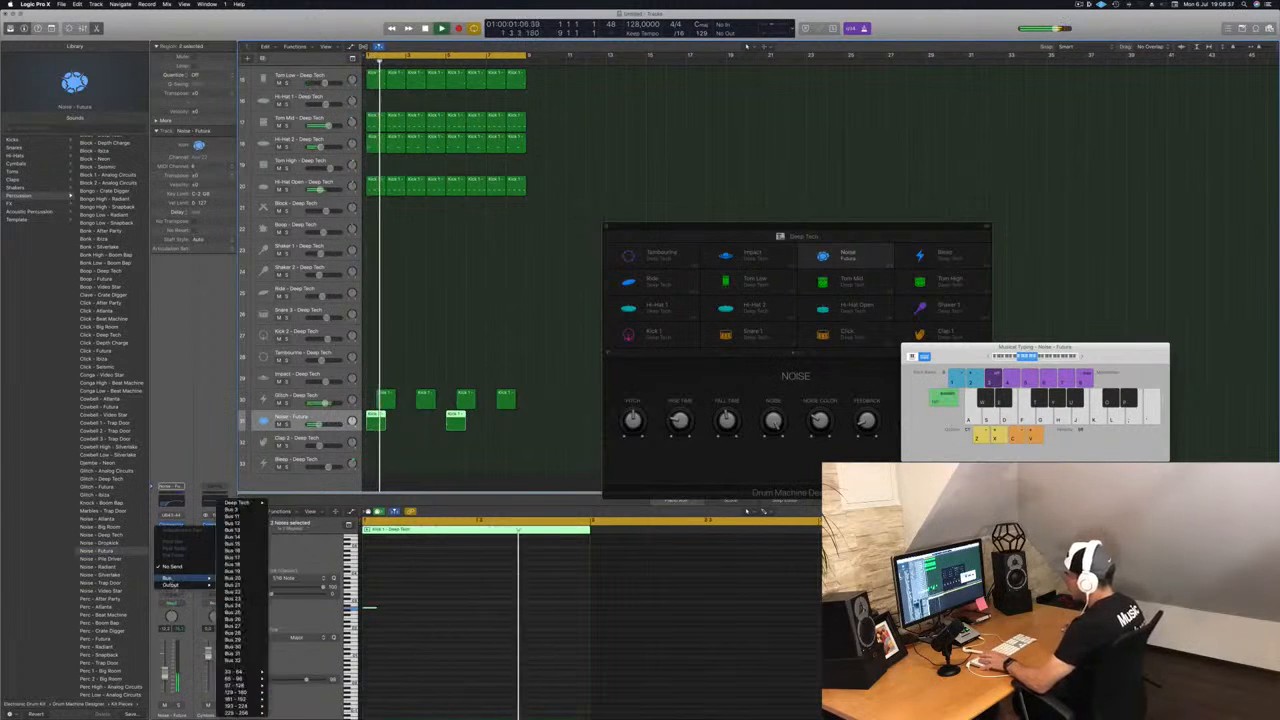
{"action": "mouse_move", "coordinate": [180, 578]}
{"action": "left_click", "coordinate": [251, 512]}
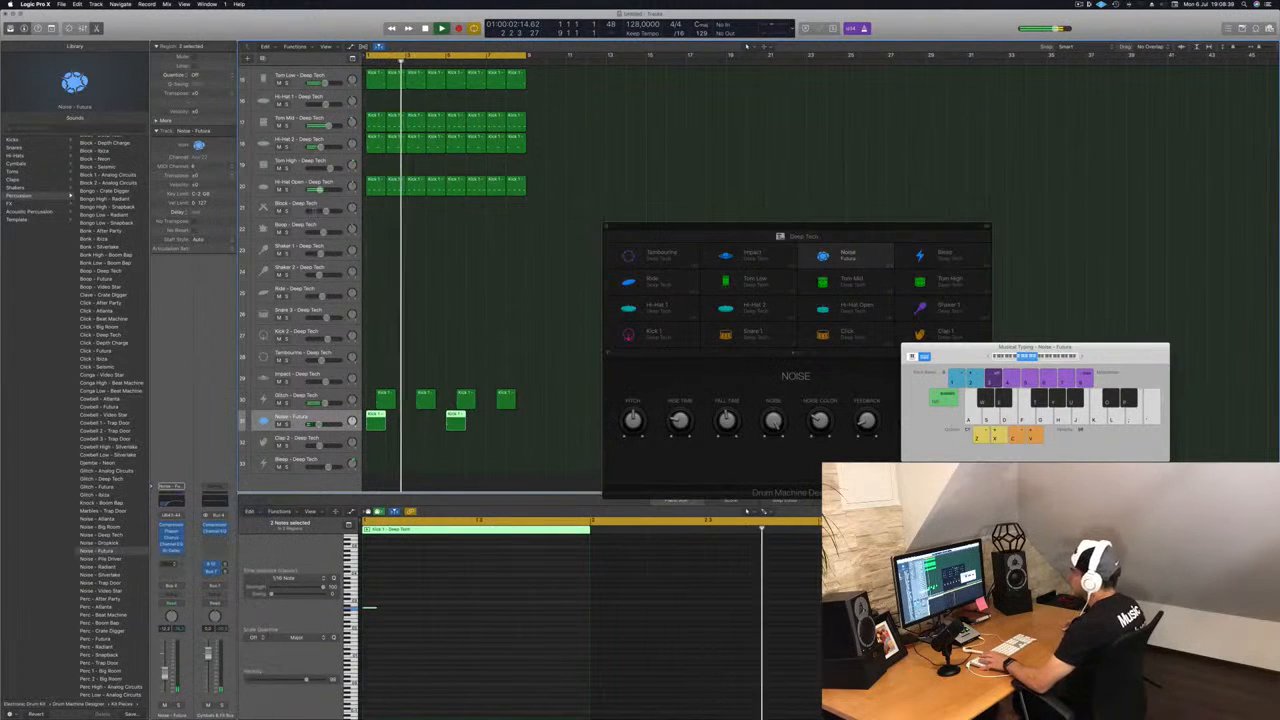
{"action": "key", "text": "space"}
{"action": "key", "text": "space"}
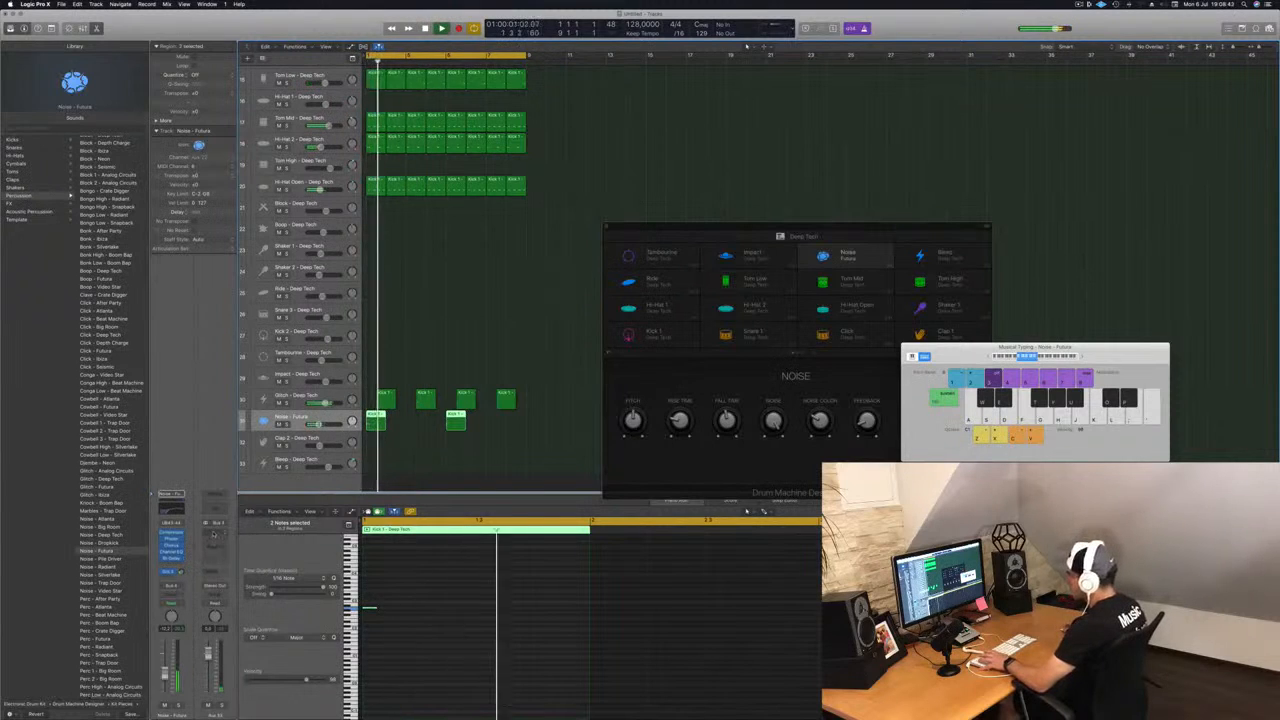
Insert a stereo SilverVerb reverb on the Bus 3 aux channel
{"action": "left_click", "coordinate": [213, 530]}
{"action": "mouse_move", "coordinate": [225, 598]}
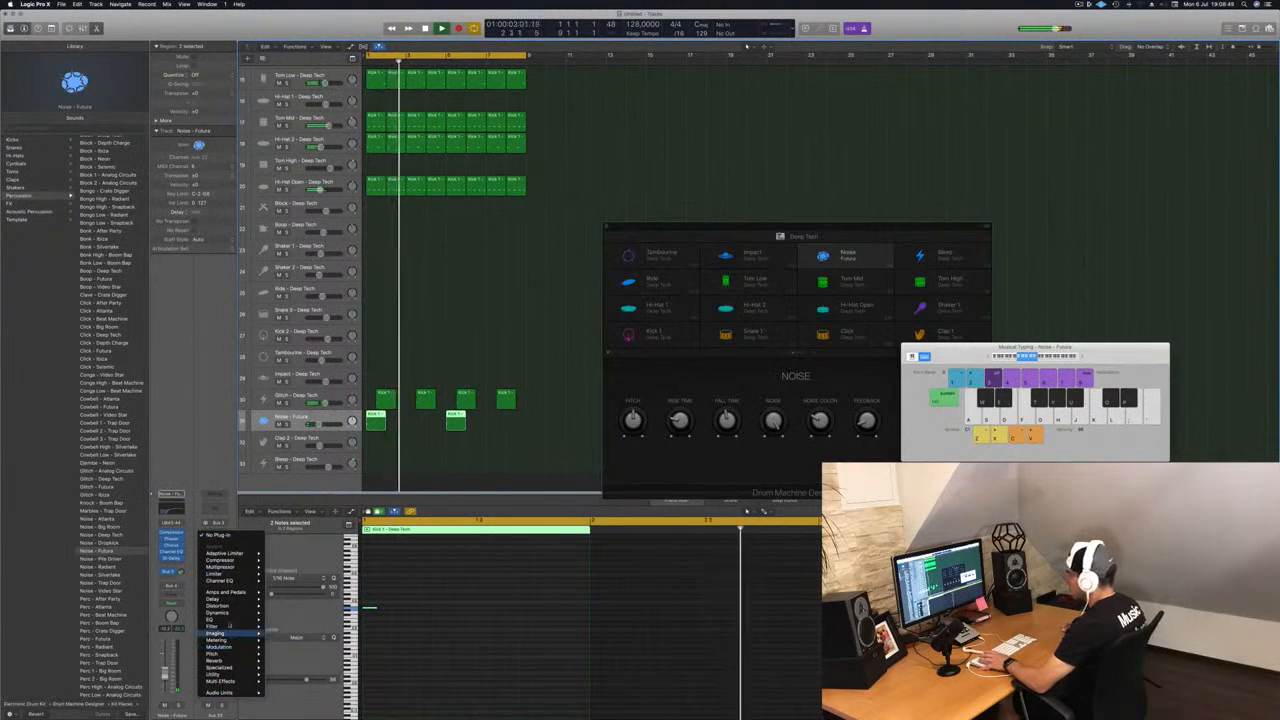
{"action": "mouse_move", "coordinate": [230, 661]}
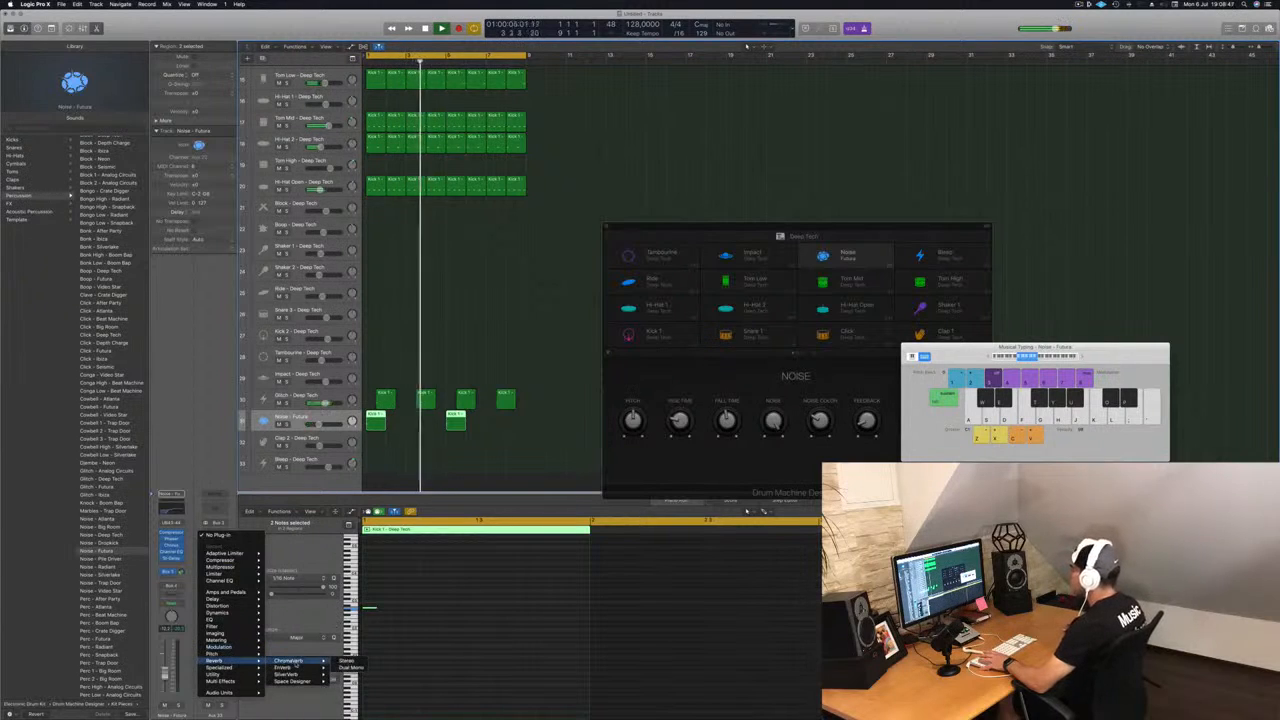
{"action": "mouse_move", "coordinate": [290, 667]}
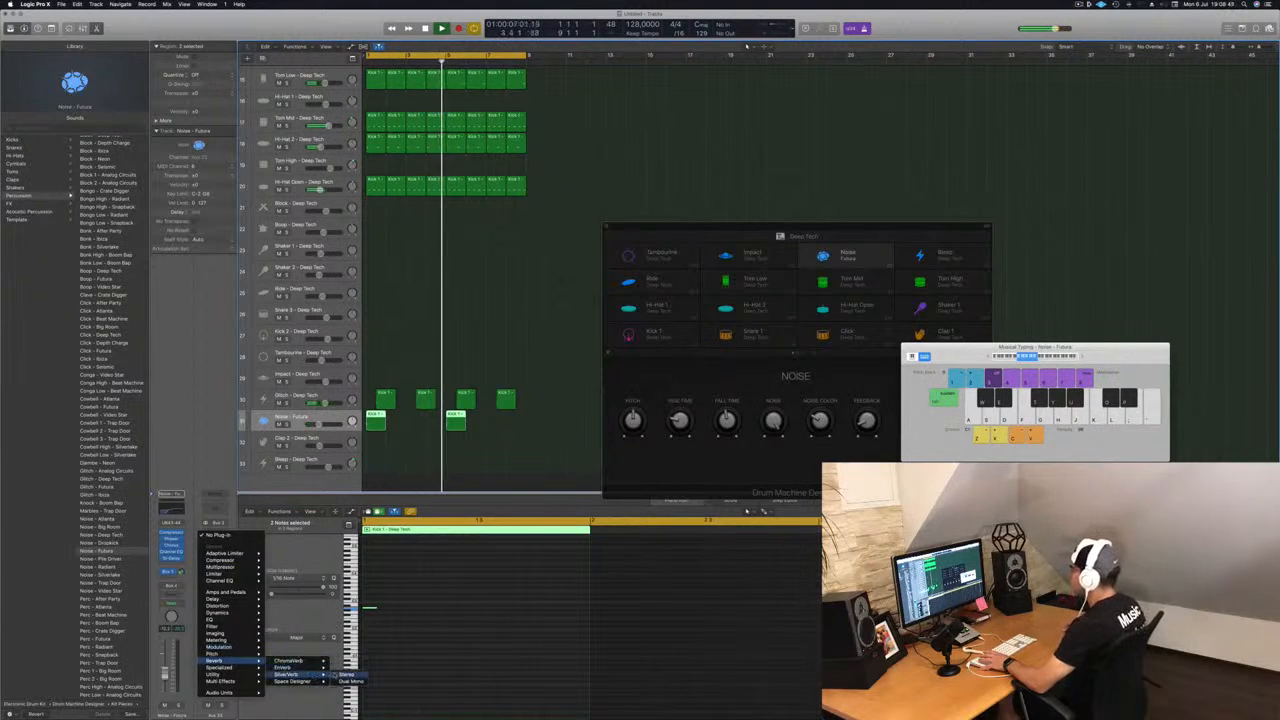
{"action": "left_click", "coordinate": [350, 670]}
Load the grandiose preset in SilverVerb and raise the wet output to 100%
{"action": "left_click_drag", "start_coordinate": [290, 25], "coordinate": [468, 87]}
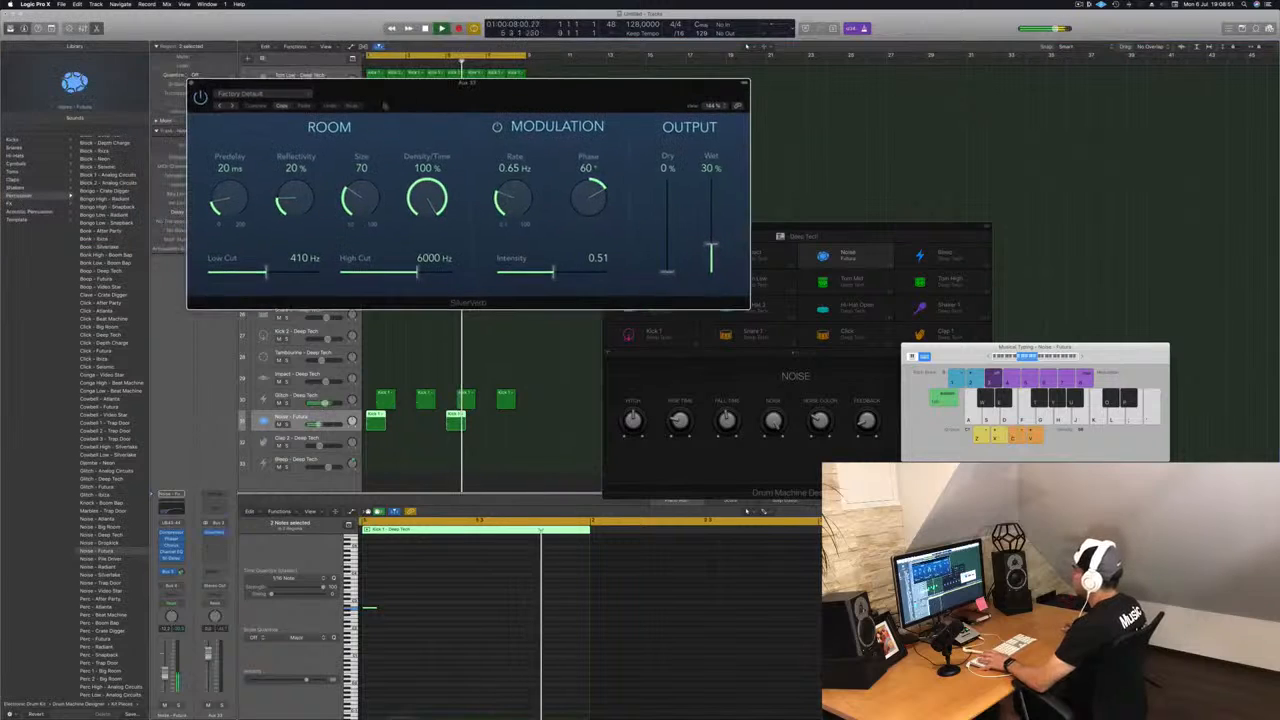
{"action": "left_click", "coordinate": [240, 93]}
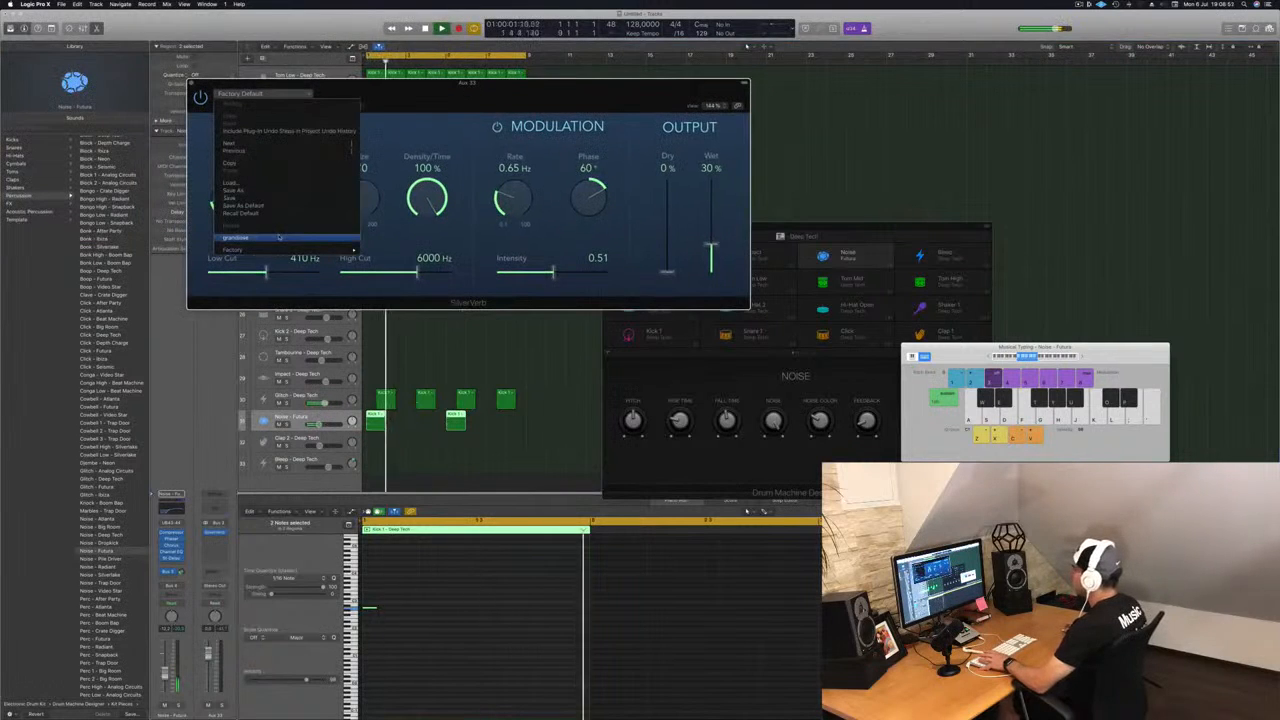
{"action": "left_click", "coordinate": [277, 238]}
{"action": "left_click_drag", "start_coordinate": [442, 104], "coordinate": [573, 161]}
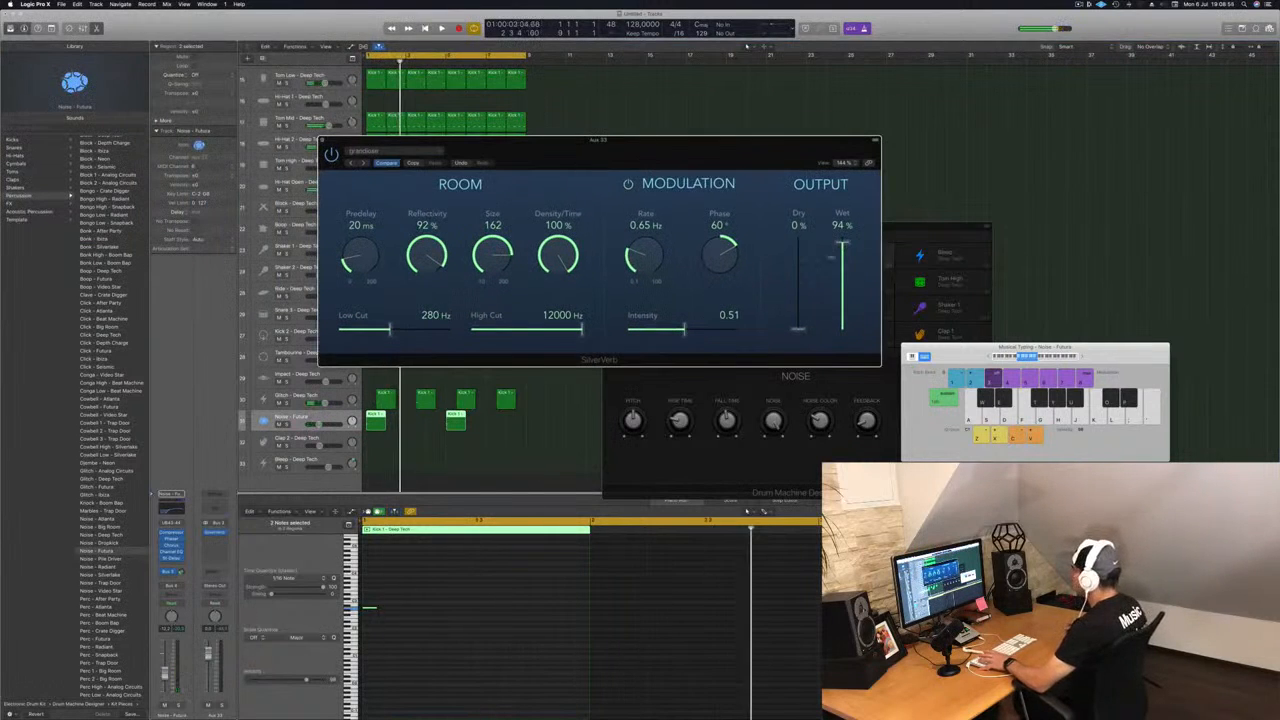
{"action": "left_click_drag", "start_coordinate": [841, 243], "coordinate": [841, 236]}
Adjust the Noise channel's Bus 3 send level while replaying the loop, and close the SilverVerb
{"action": "key", "text": "Return"}
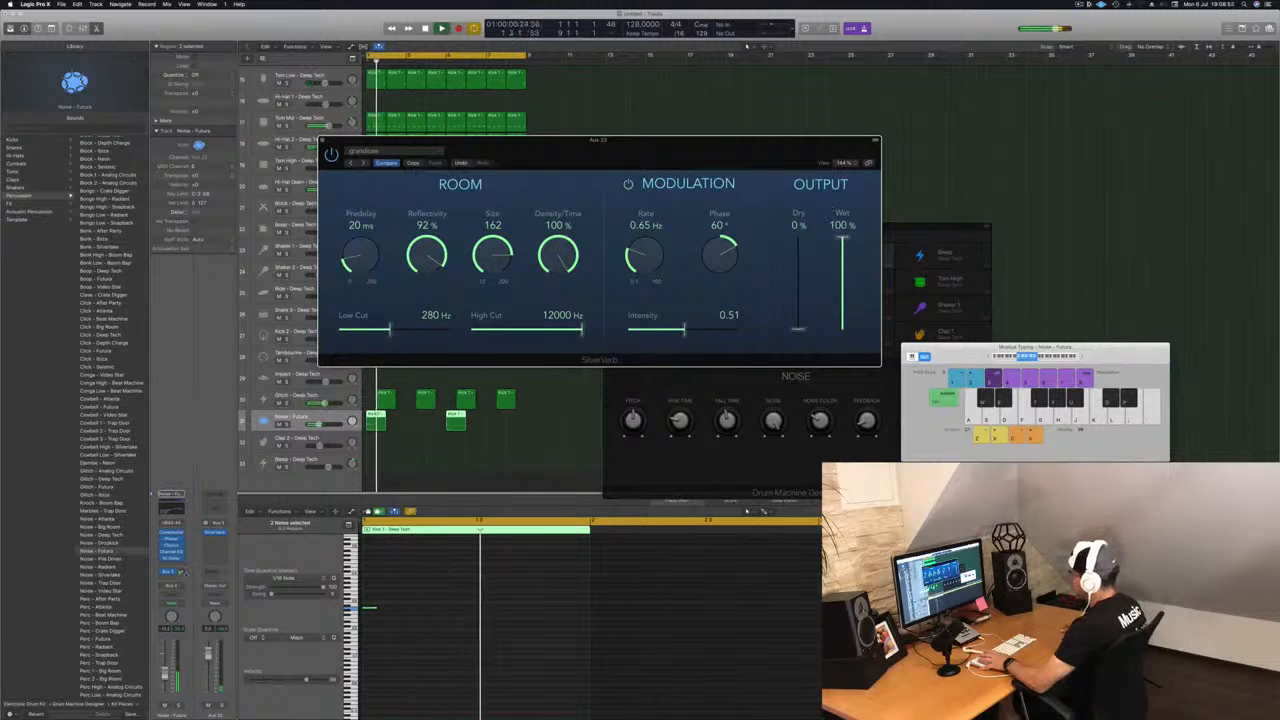
{"action": "key", "text": "Return"}
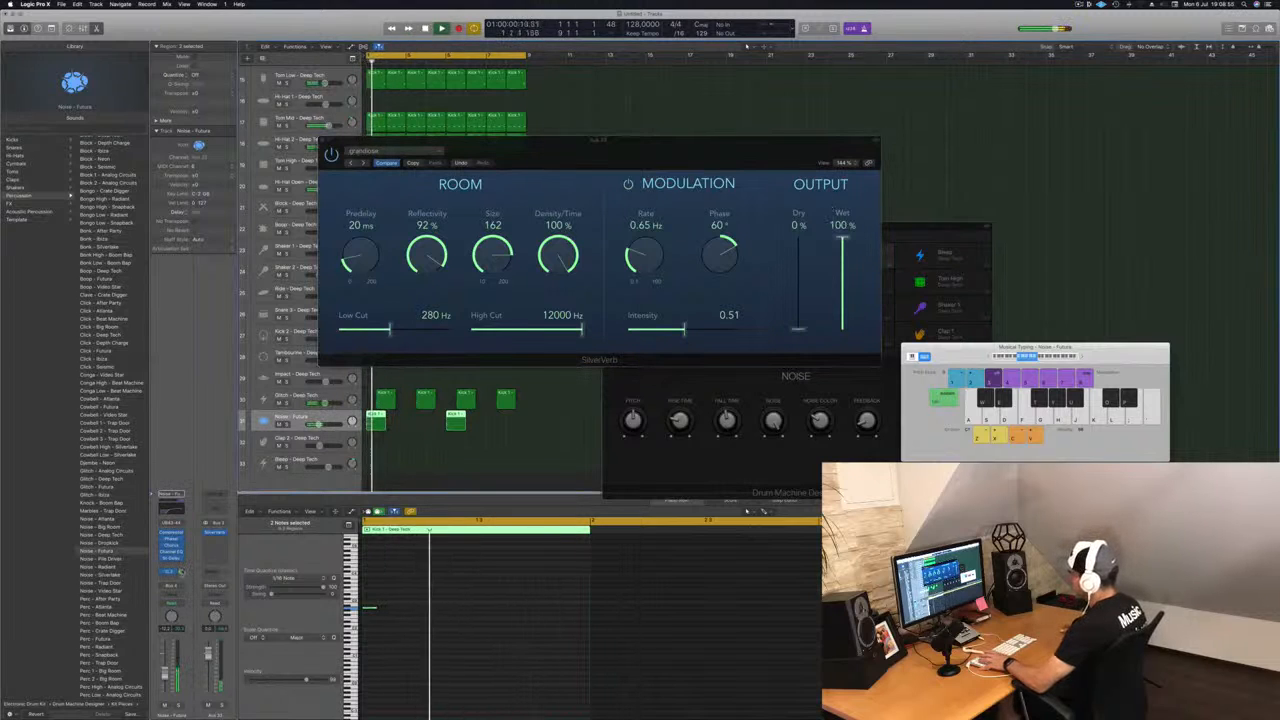
{"action": "key", "text": "Return"}
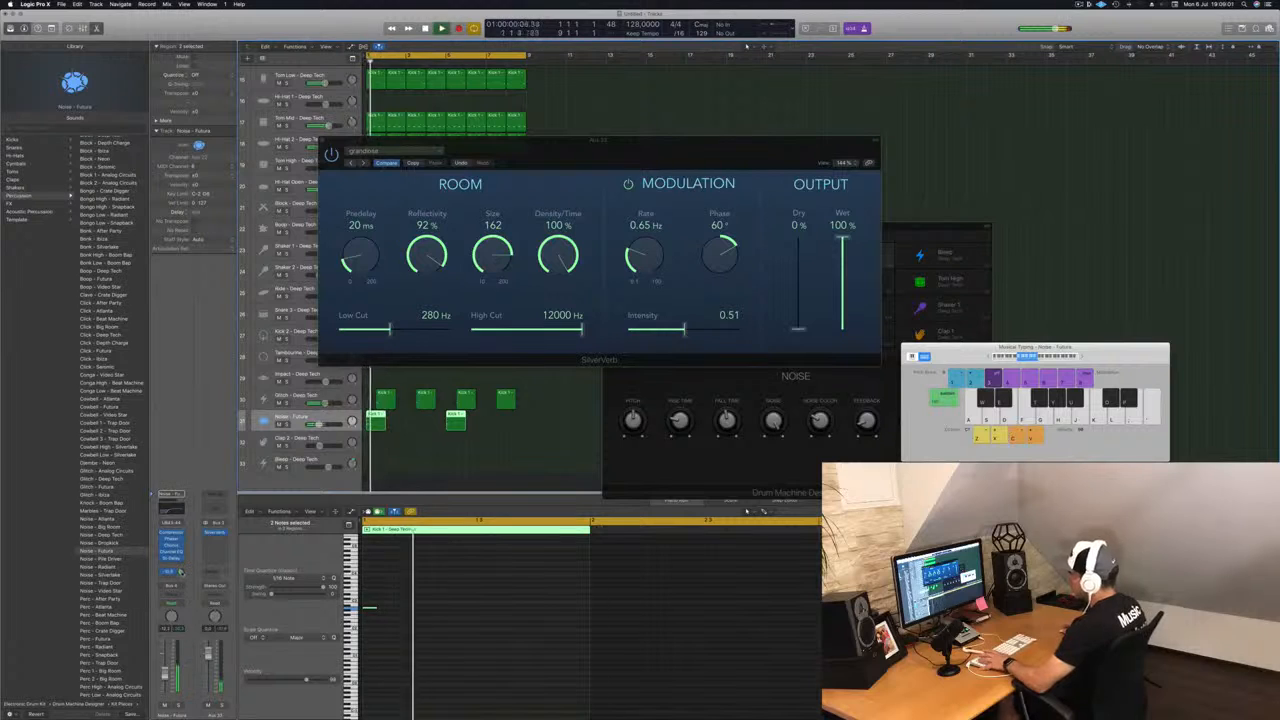
{"action": "left_click_drag", "start_coordinate": [615, 156], "coordinate": [567, 265]}
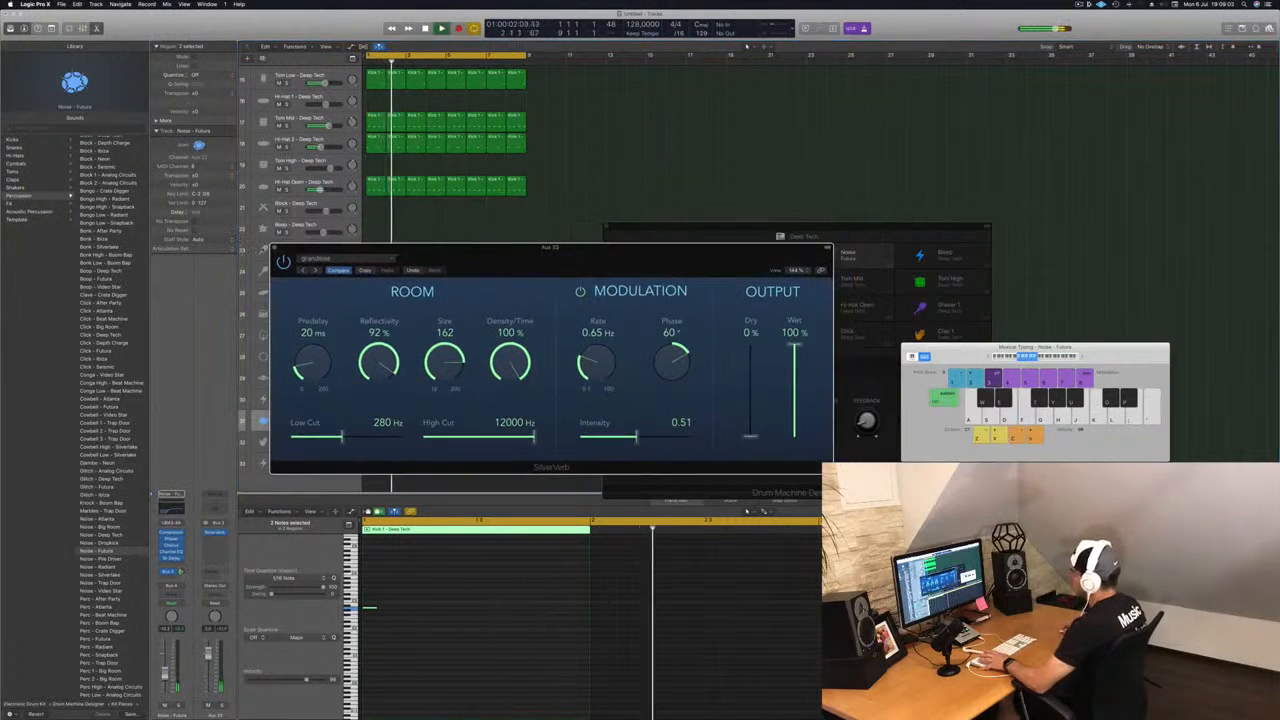
{"action": "left_click", "coordinate": [274, 249]}
Route the Glitch track to the same reverb with a send to Bus 3
{"action": "key", "text": "super+Left"}
{"action": "key", "text": "super+Left"}
{"action": "key", "text": "super+Left"}
{"action": "key", "text": "super+Left"}
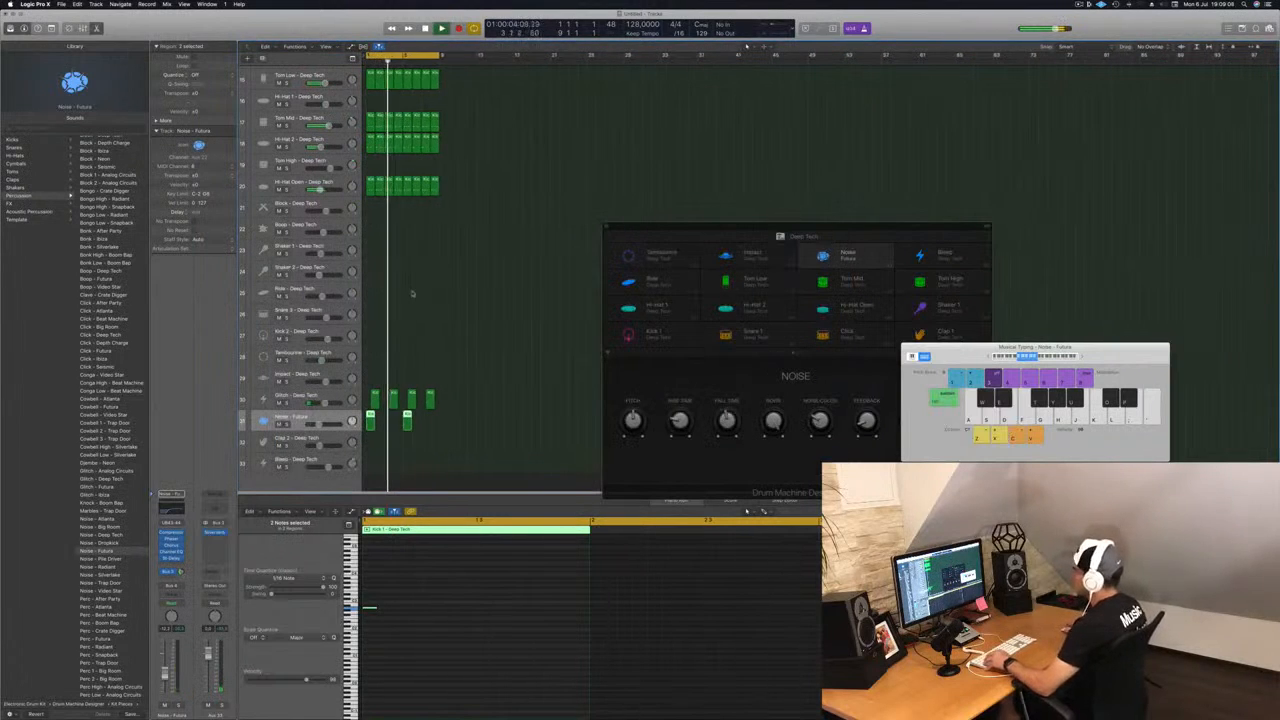
{"action": "left_click", "coordinate": [338, 393]}
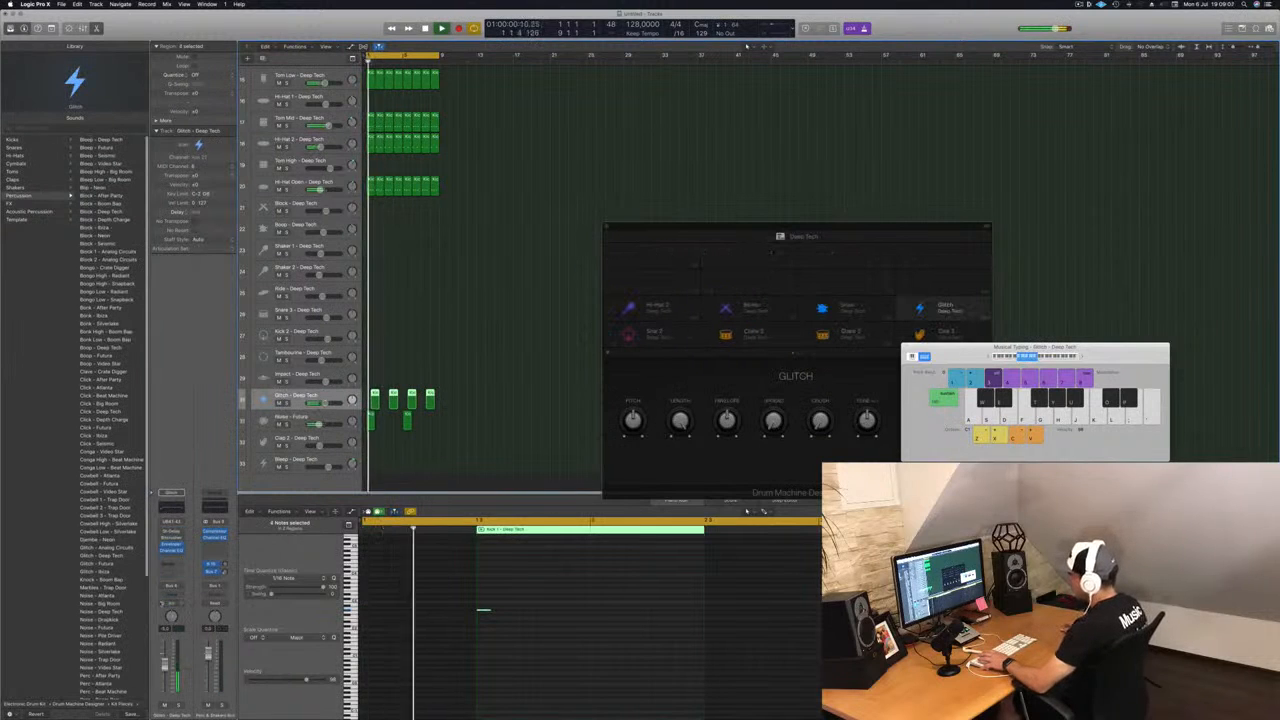
{"action": "left_click", "coordinate": [171, 567]}
{"action": "mouse_move", "coordinate": [173, 579]}
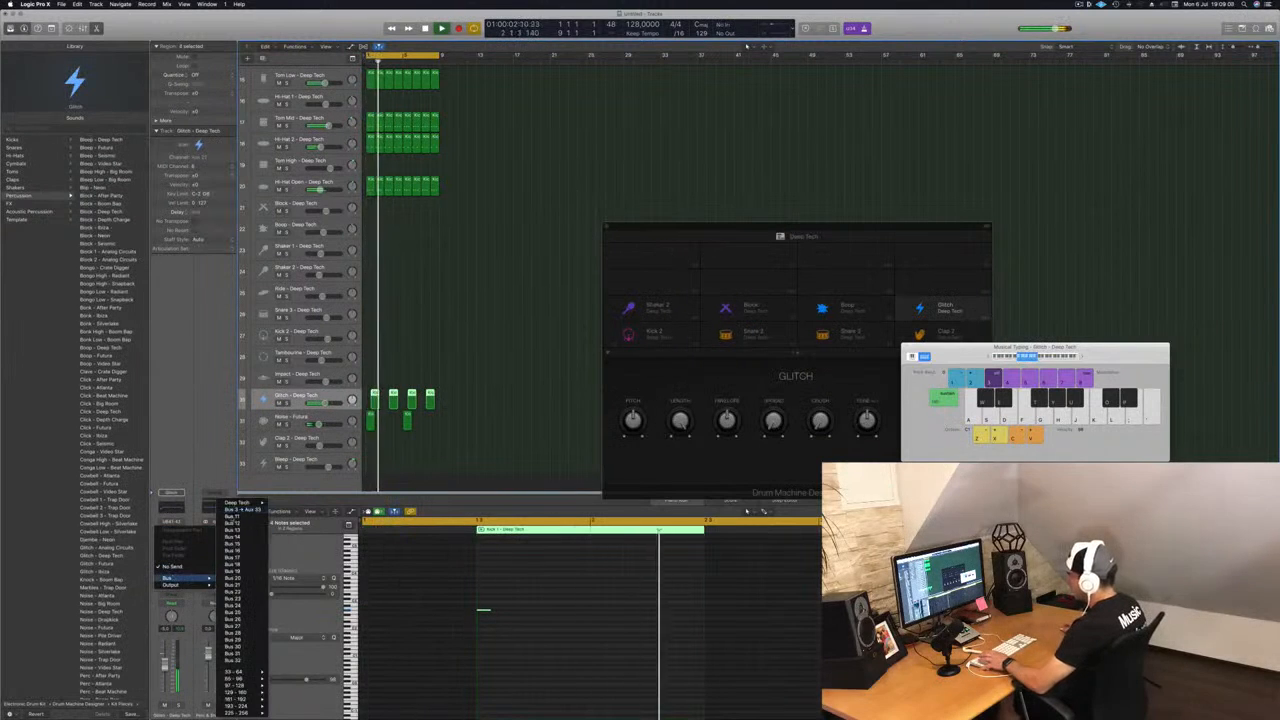
{"action": "left_click", "coordinate": [241, 510]}
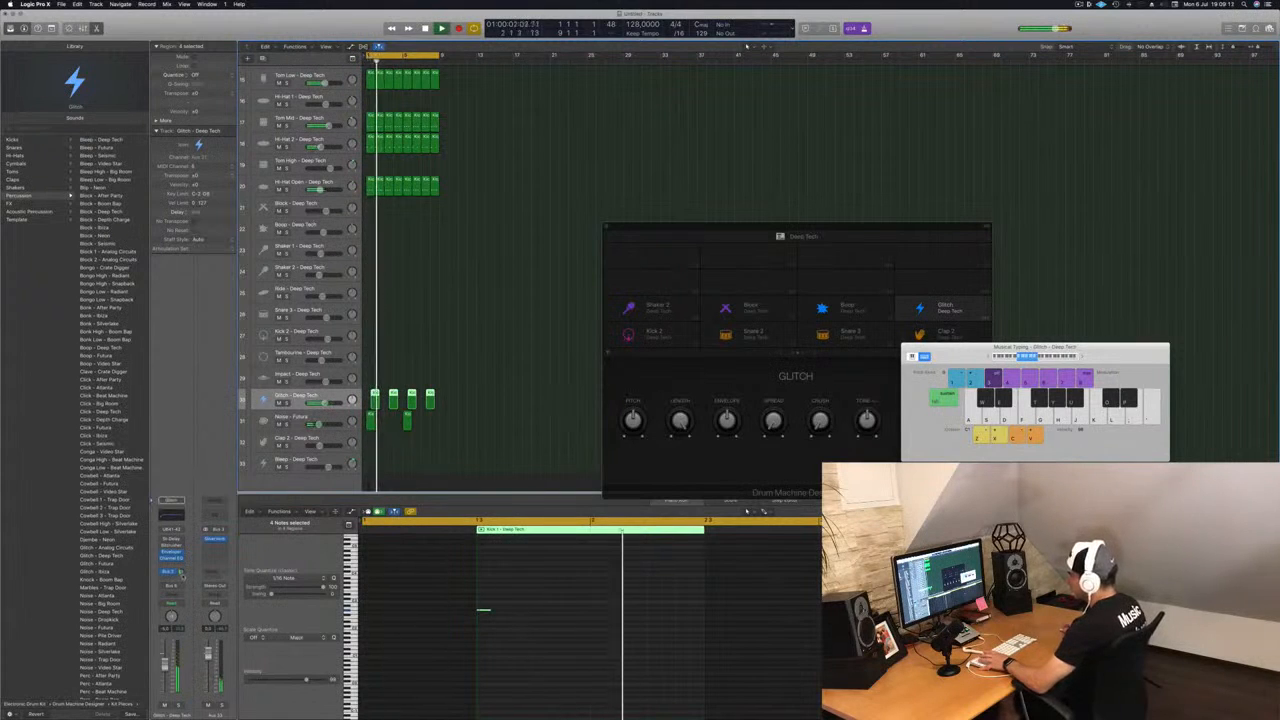
Copy the first Hi-Hat Open region to the start of the Shaker 2 track
{"action": "scroll", "coordinate": [392, 356], "scroll_direction": "down", "scroll_amount": 5}
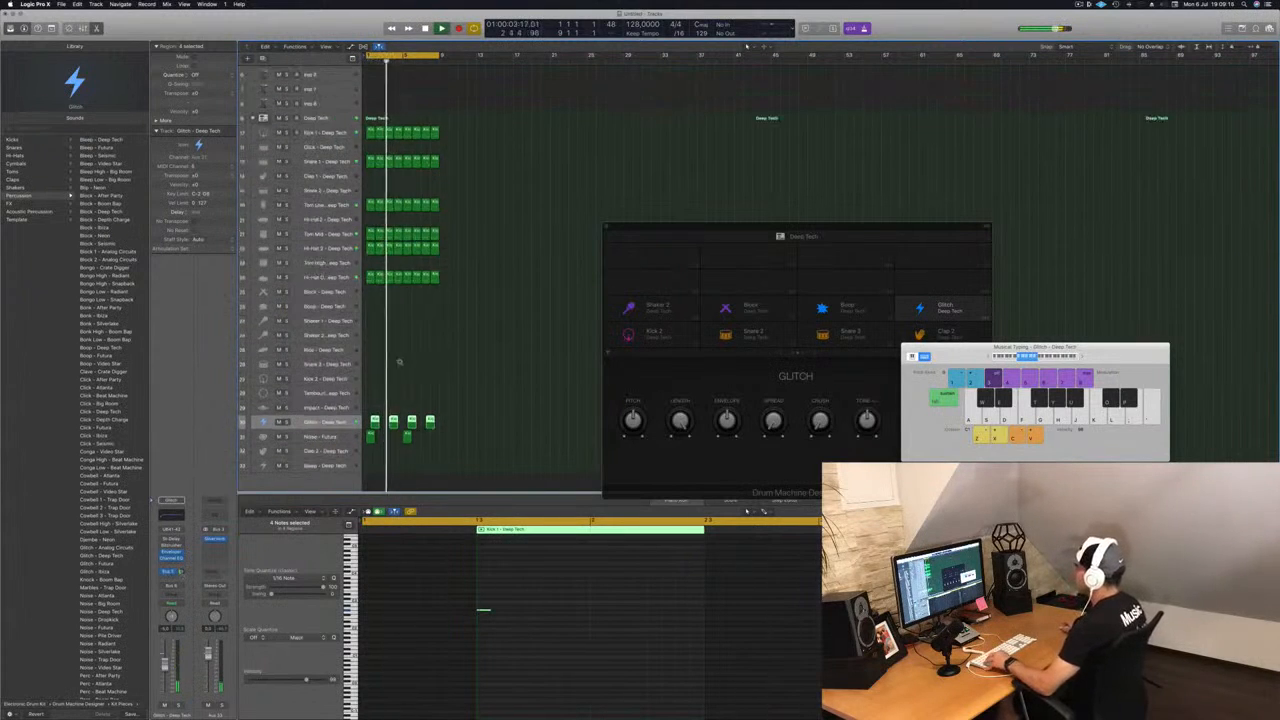
{"action": "scroll", "coordinate": [396, 334], "scroll_direction": "down", "scroll_amount": 3}
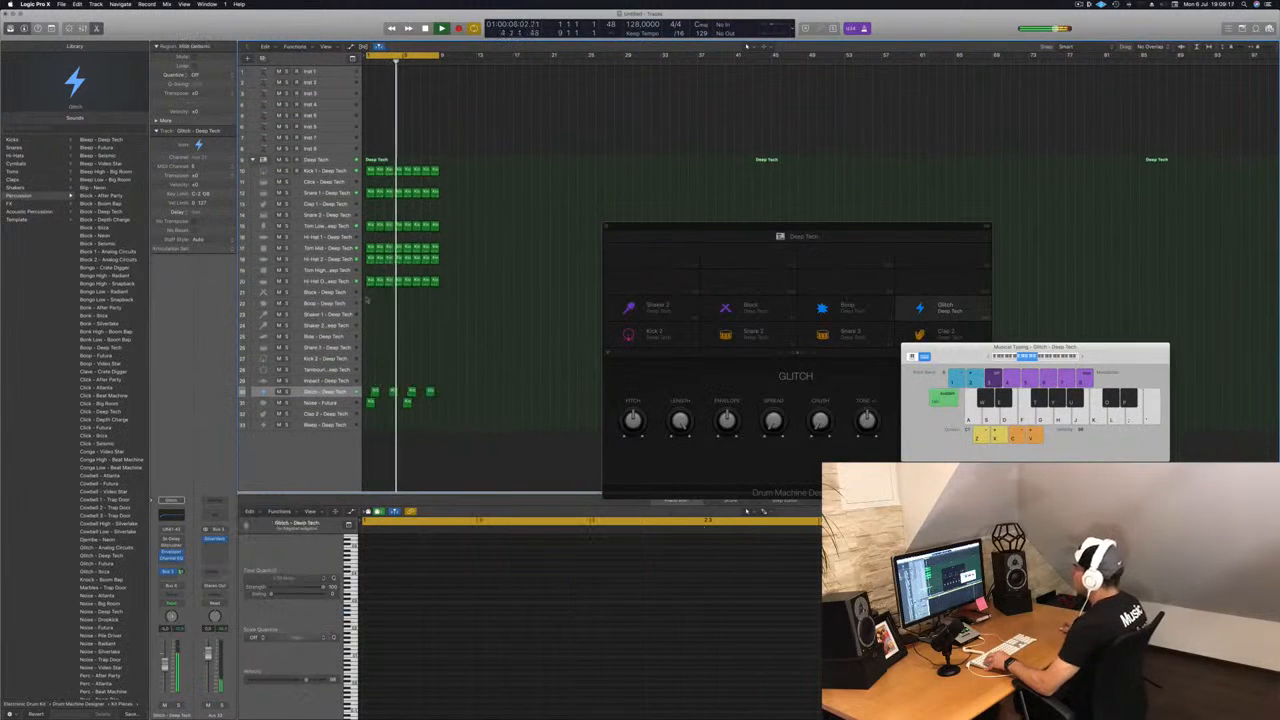
{"action": "left_click", "coordinate": [369, 282]}
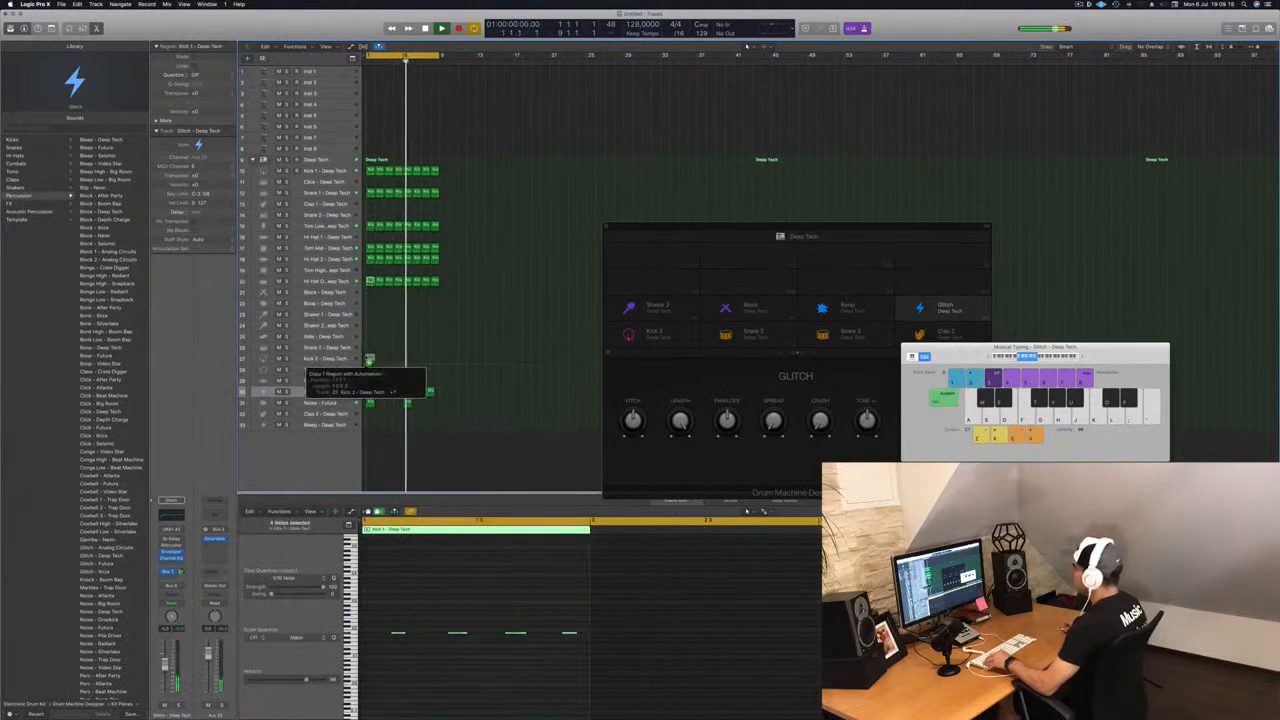
Transpose the copied region's four notes to the Shaker 2 pitch and duplicate them onto the beats for an eighth-note pattern
{"action": "left_click_drag", "start_coordinate": [388, 628], "coordinate": [574, 664]}
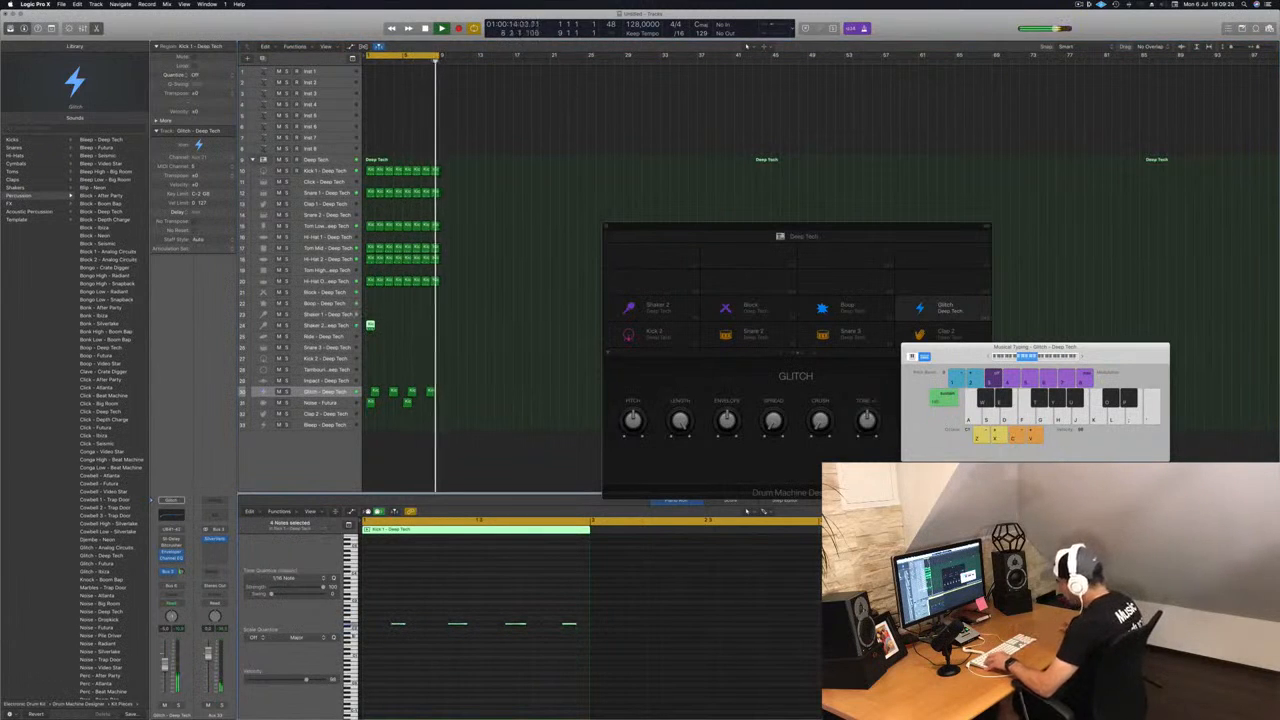
{"action": "left_click_drag", "start_coordinate": [398, 627], "coordinate": [367, 628]}
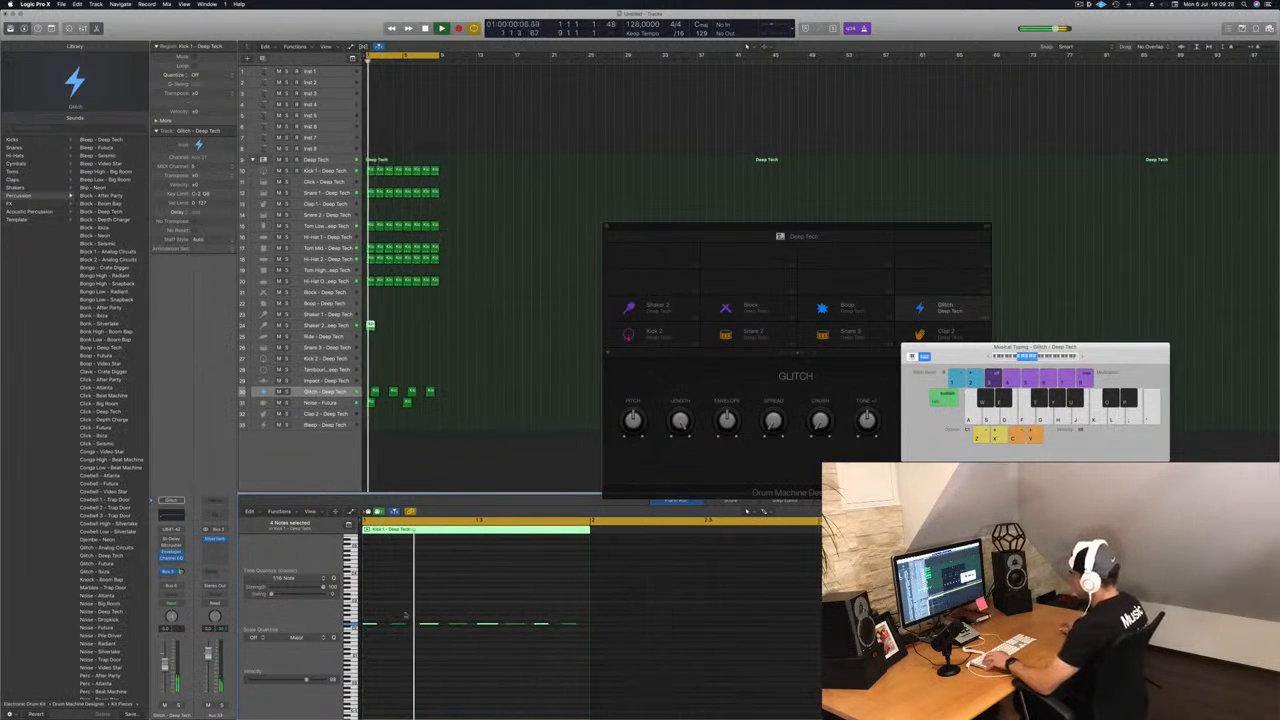
Repeat the one-bar Shaker 2 region until it fills all eight bars
{"action": "left_click", "coordinate": [334, 325]}
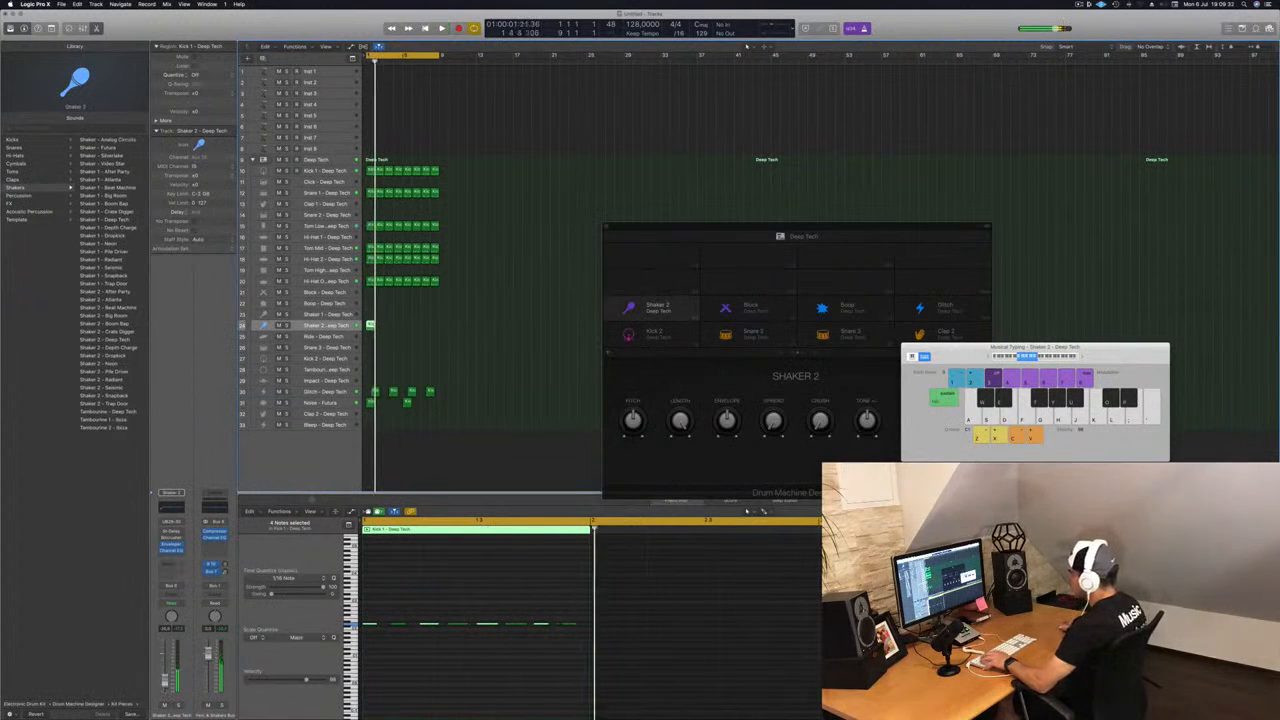
{"action": "left_click_drag", "start_coordinate": [371, 326], "coordinate": [381, 326]}
{"action": "mouse_move", "coordinate": [396, 327]}
{"action": "left_mouse_down"}
{"action": "mouse_move", "coordinate": [372, 325]}
{"action": "mouse_move", "coordinate": [392, 330]}
{"action": "left_mouse_up"}
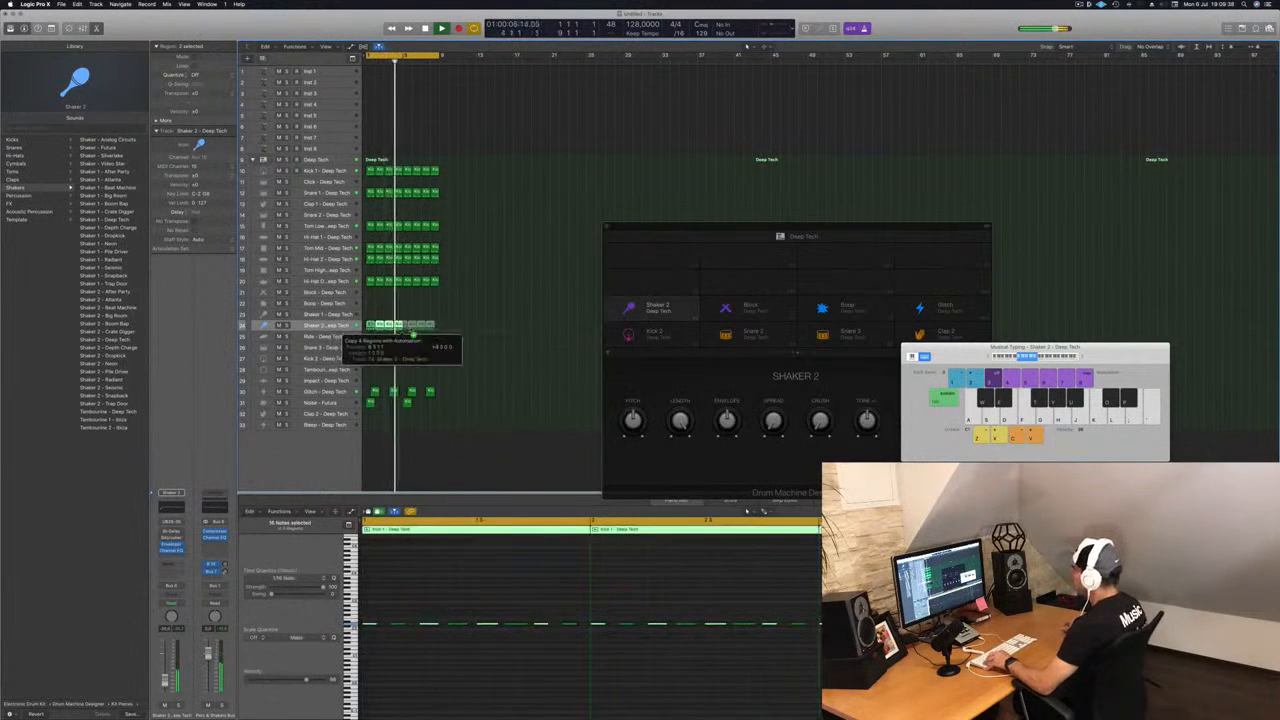
{"action": "key", "text": "super+Left"}
{"action": "key", "text": "super+Left"}
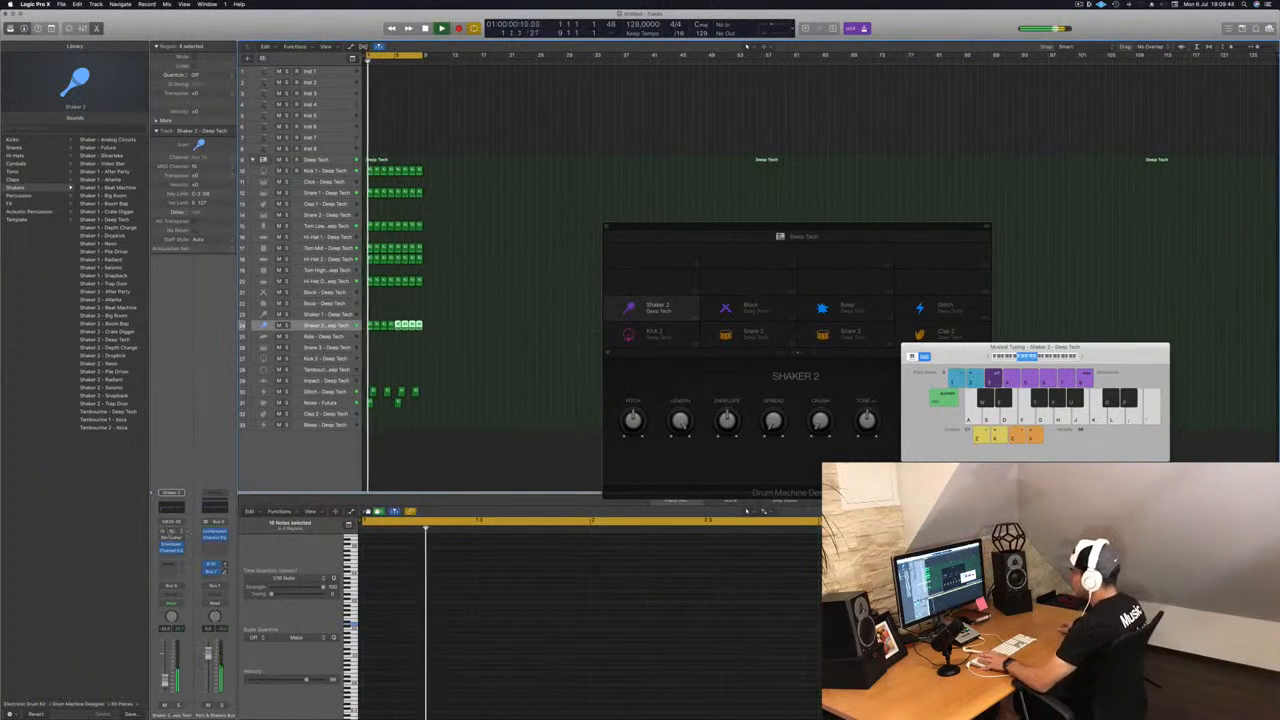
Set the Shaker 2 Stereo Delay output mix to 75% left and 48% right, compare it bypassed, and close the plug-in
{"action": "left_click", "coordinate": [171, 532]}
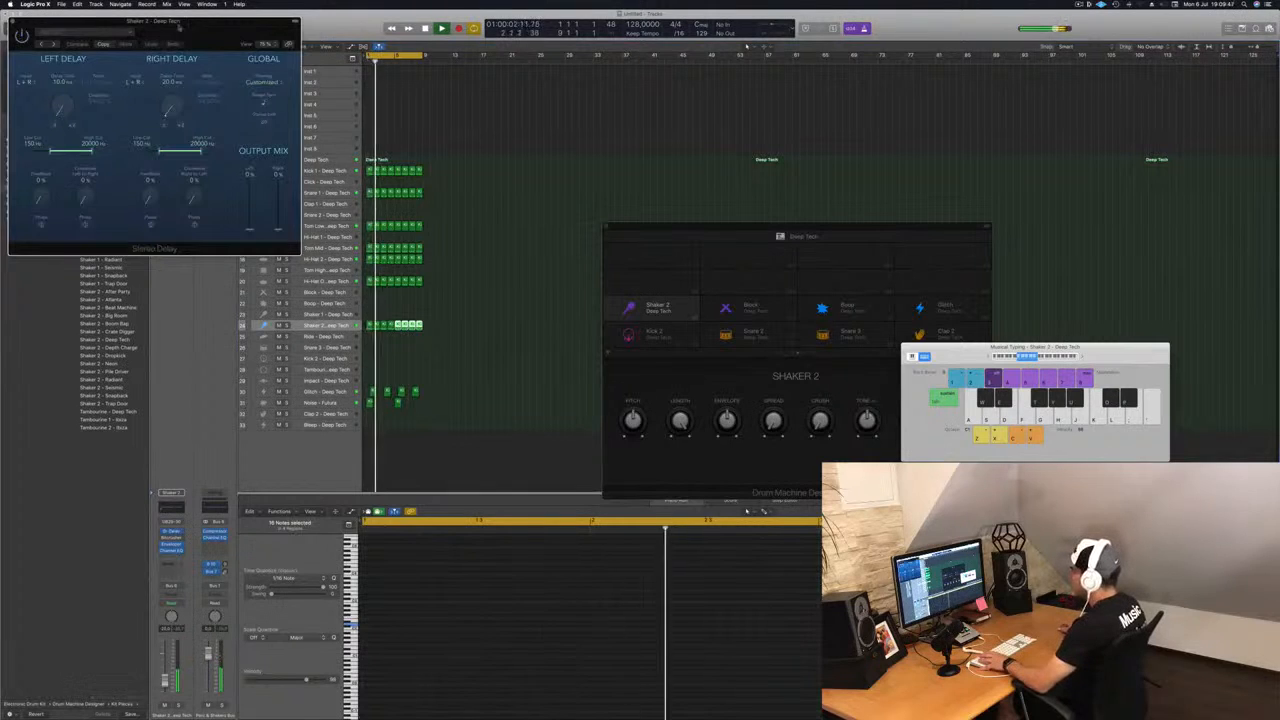
{"action": "left_click_drag", "start_coordinate": [178, 25], "coordinate": [430, 224]}
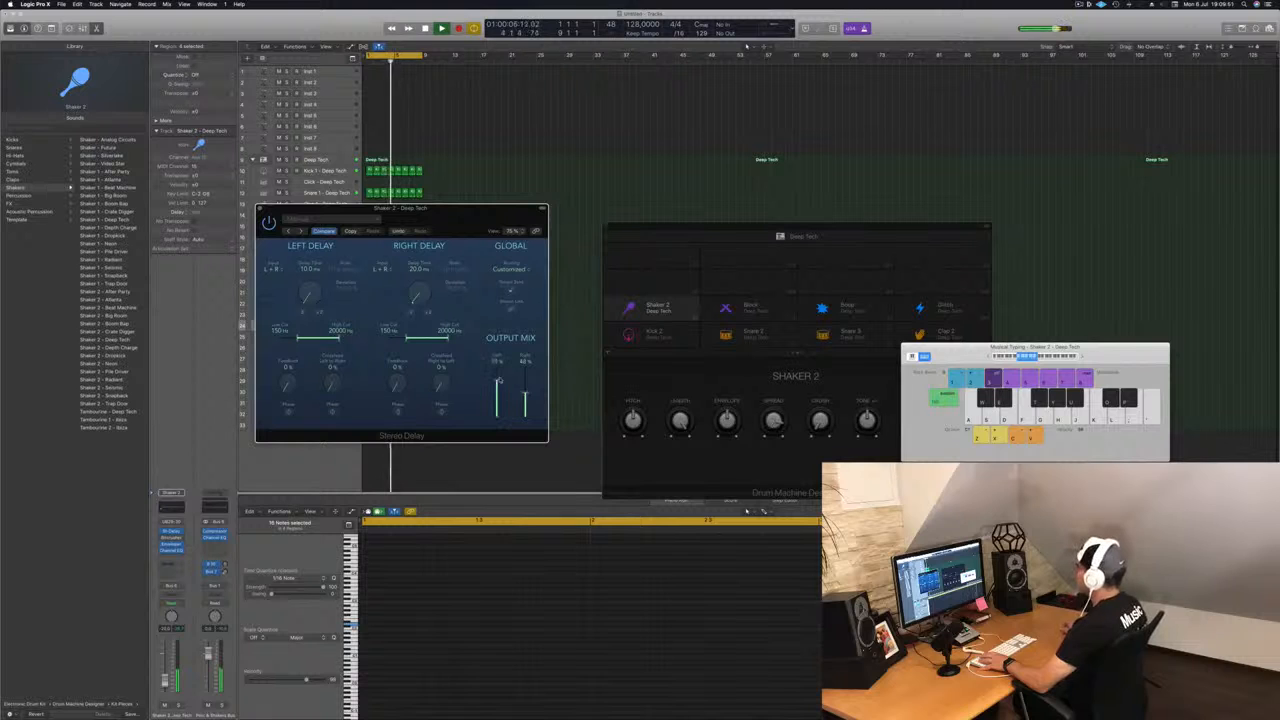
{"action": "left_click_drag", "start_coordinate": [498, 378], "coordinate": [496, 371]}
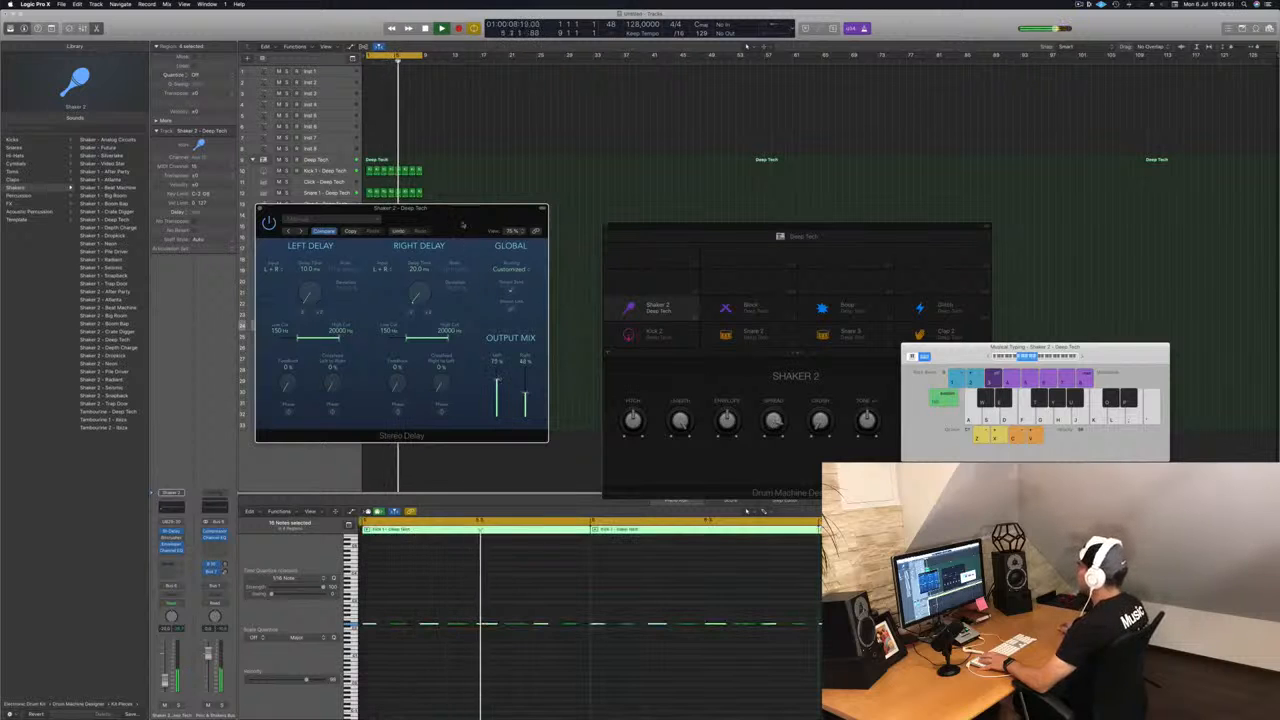
{"action": "left_click_drag", "start_coordinate": [342, 219], "coordinate": [397, 239]}
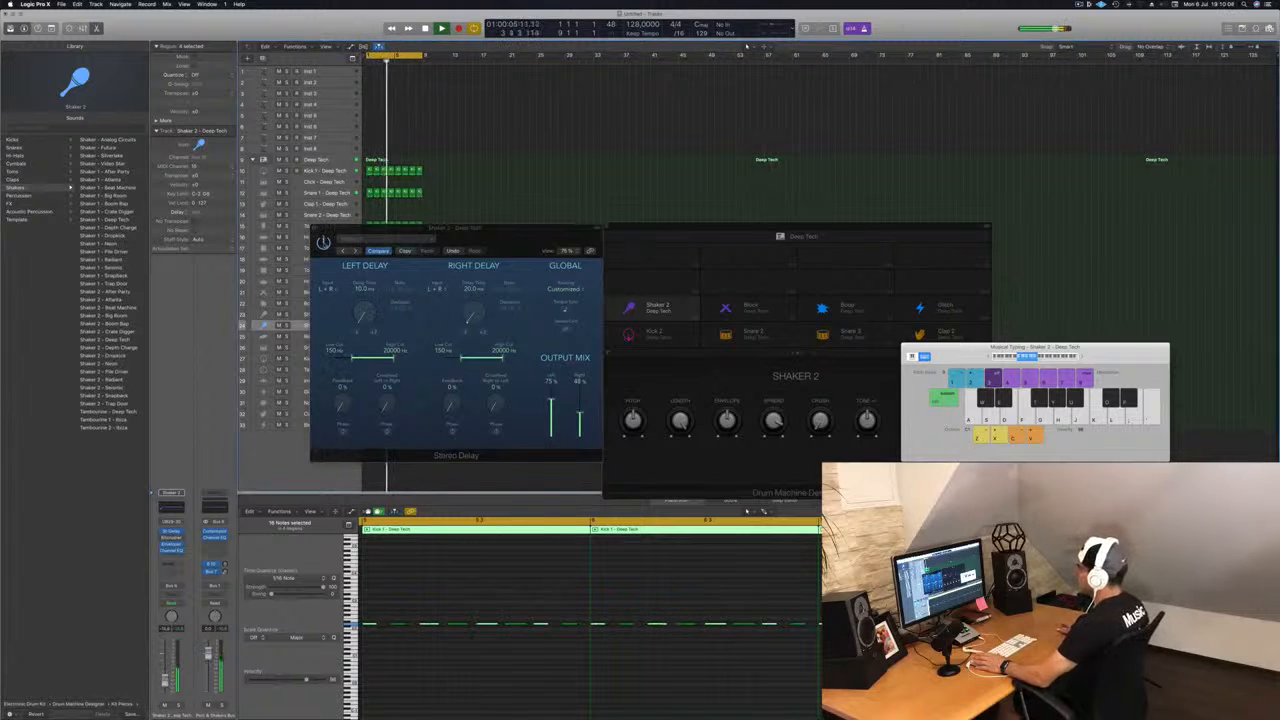
{"action": "left_click", "coordinate": [323, 242]}
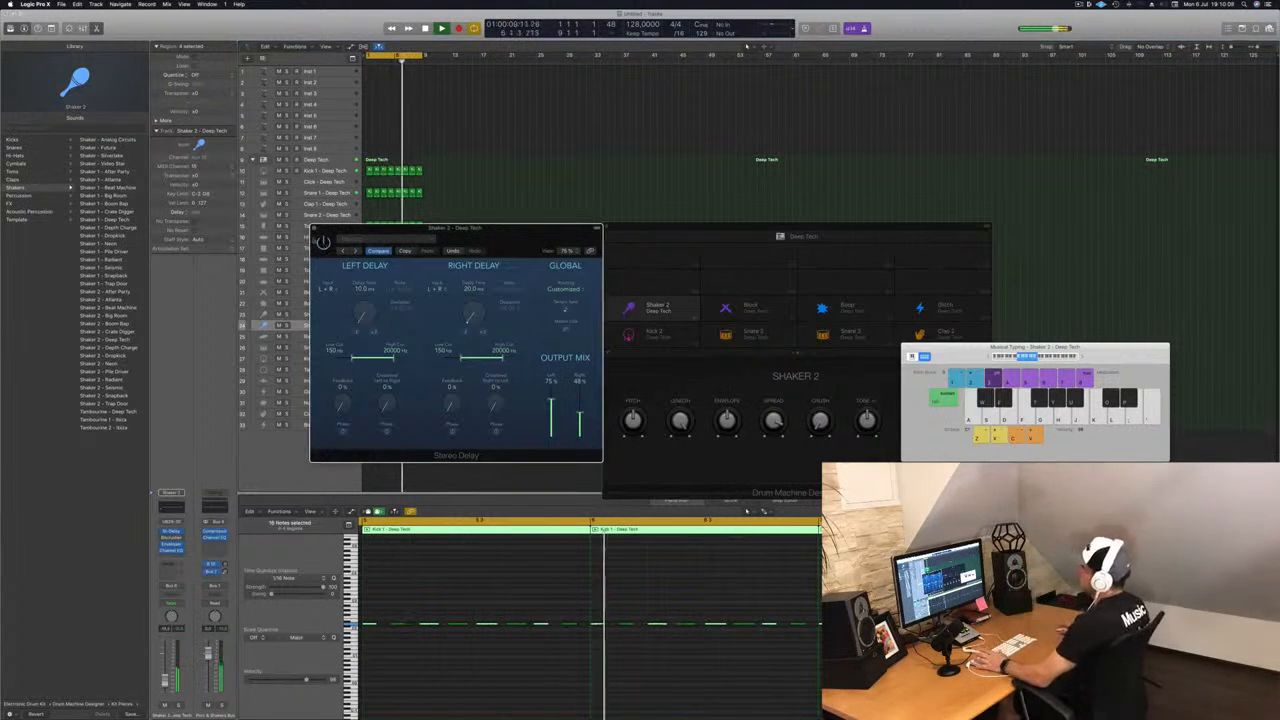
{"action": "left_click", "coordinate": [314, 229]}
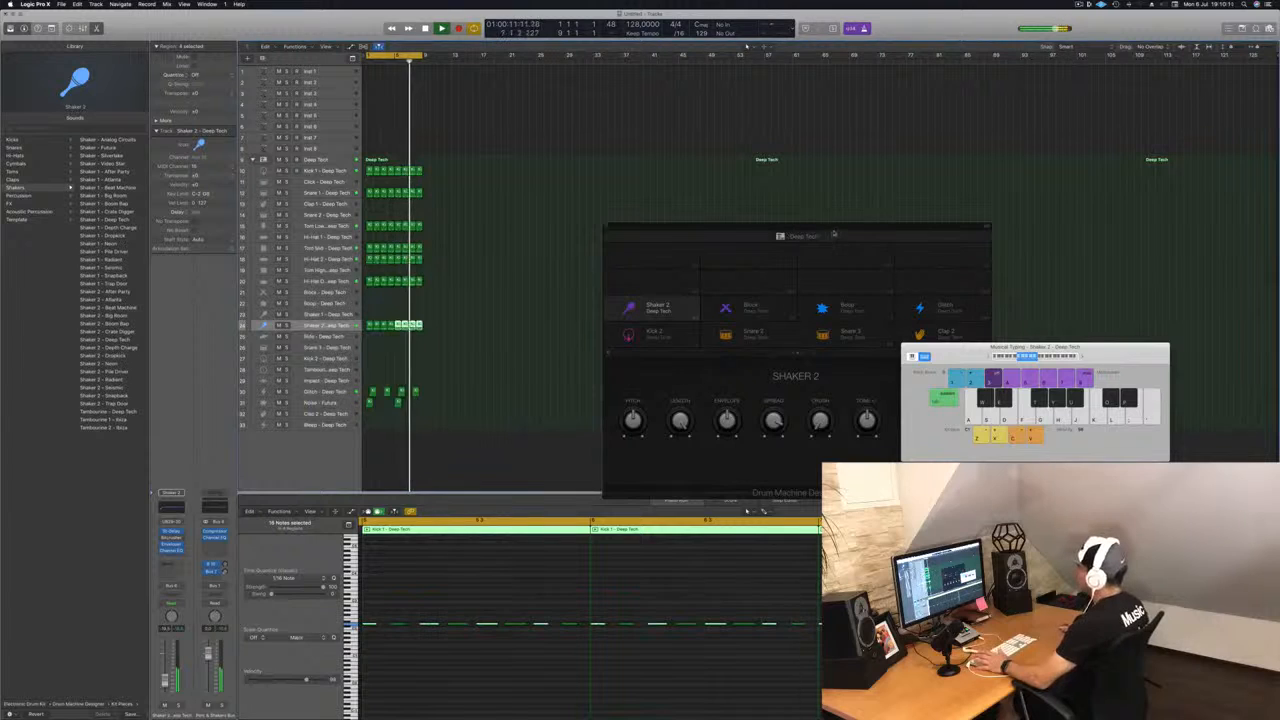
Move the drum kit window slightly aside and adjust the Shaker 2 channel's volume fader
{"action": "left_click_drag", "start_coordinate": [690, 227], "coordinate": [699, 224]}
{"action": "left_click", "coordinate": [165, 684]}
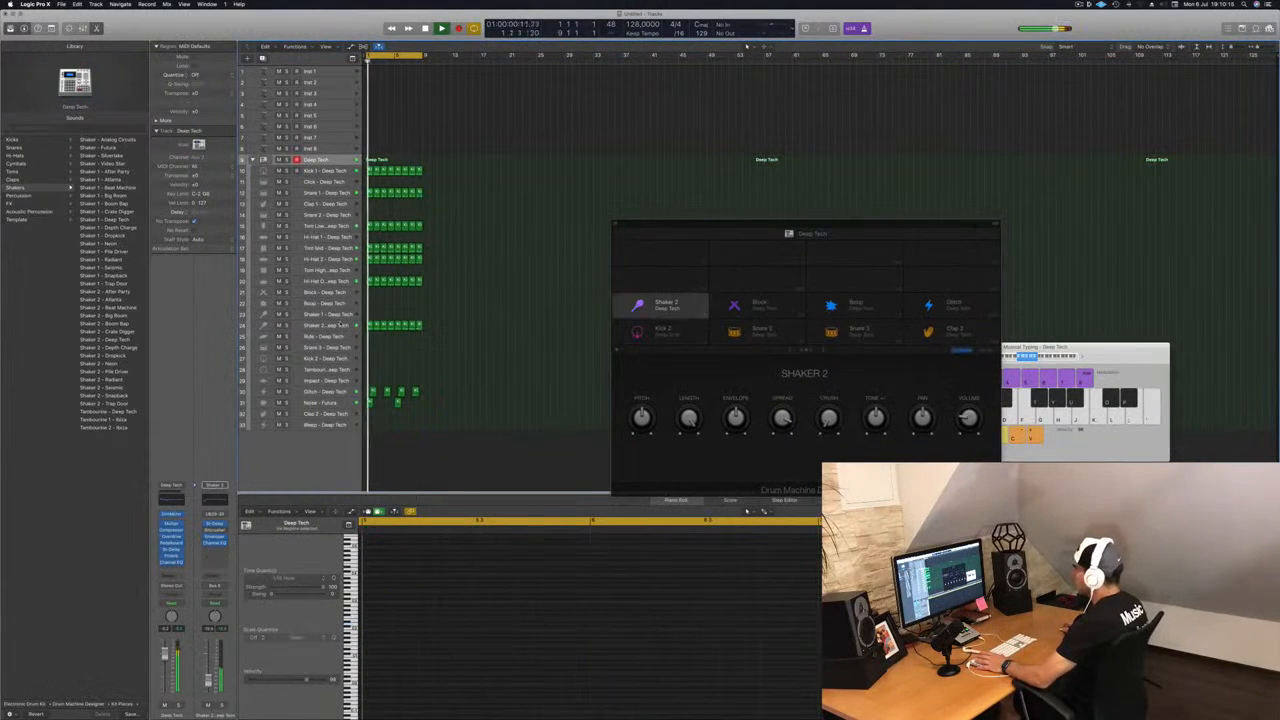
Select the Shaker 2 track, shift the drum kit window aside, and close it
{"action": "left_click", "coordinate": [328, 325]}
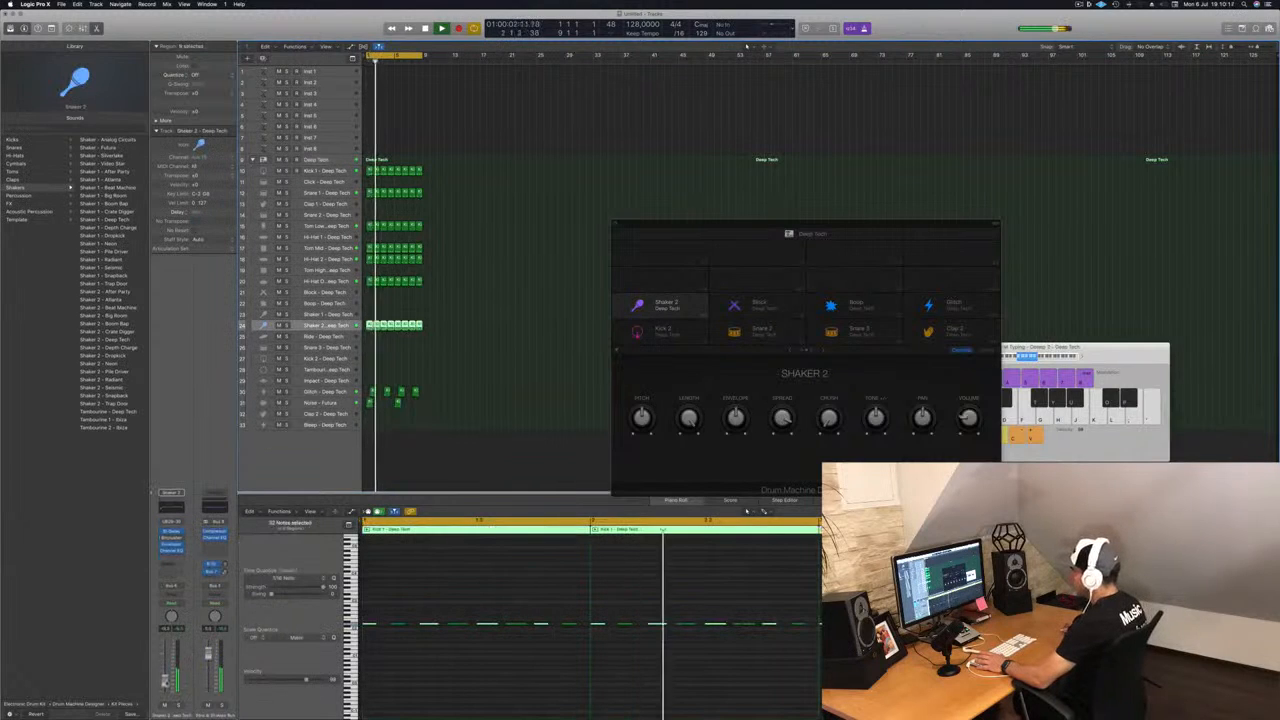
{"action": "left_click_drag", "start_coordinate": [765, 222], "coordinate": [707, 217]}
{"action": "left_click", "coordinate": [558, 219]}
Repeat all the drum regions once to fill sixteen bars and extend the cycle range to bar 17
{"action": "scroll", "coordinate": [554, 186], "scroll_direction": "up", "scroll_amount": 5}
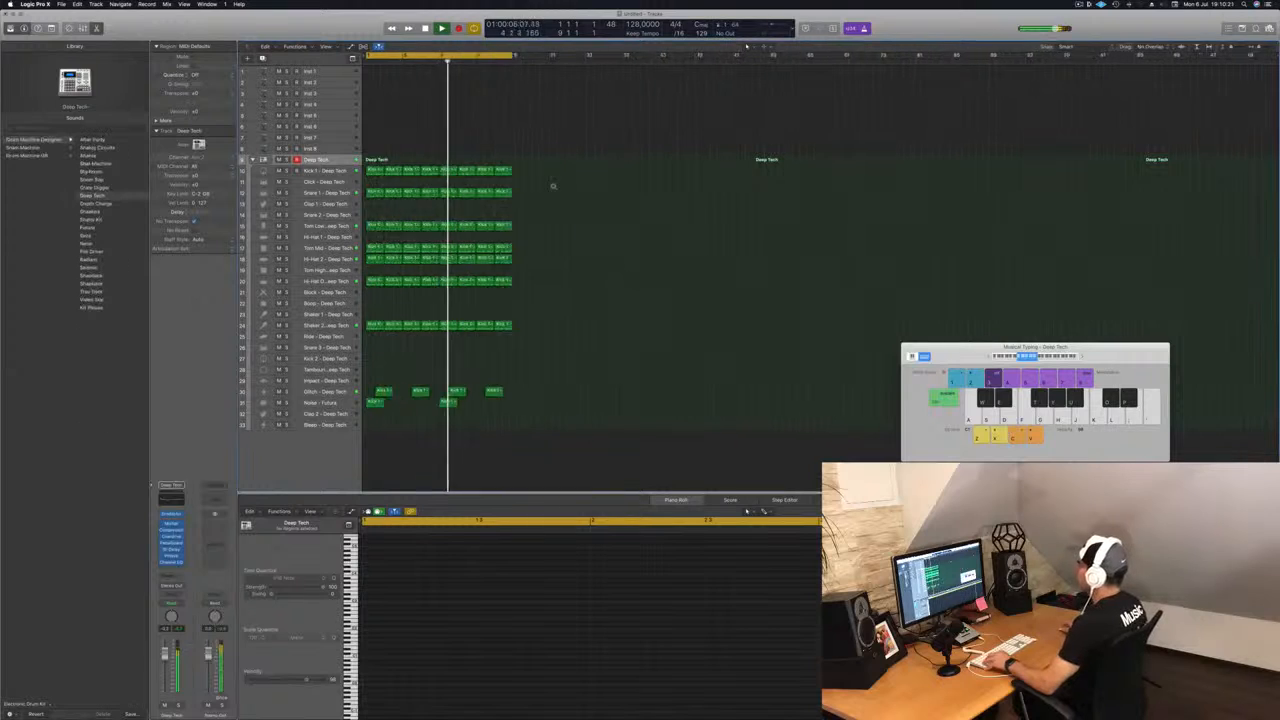
{"action": "scroll", "coordinate": [566, 186], "scroll_direction": "down", "scroll_amount": 2}
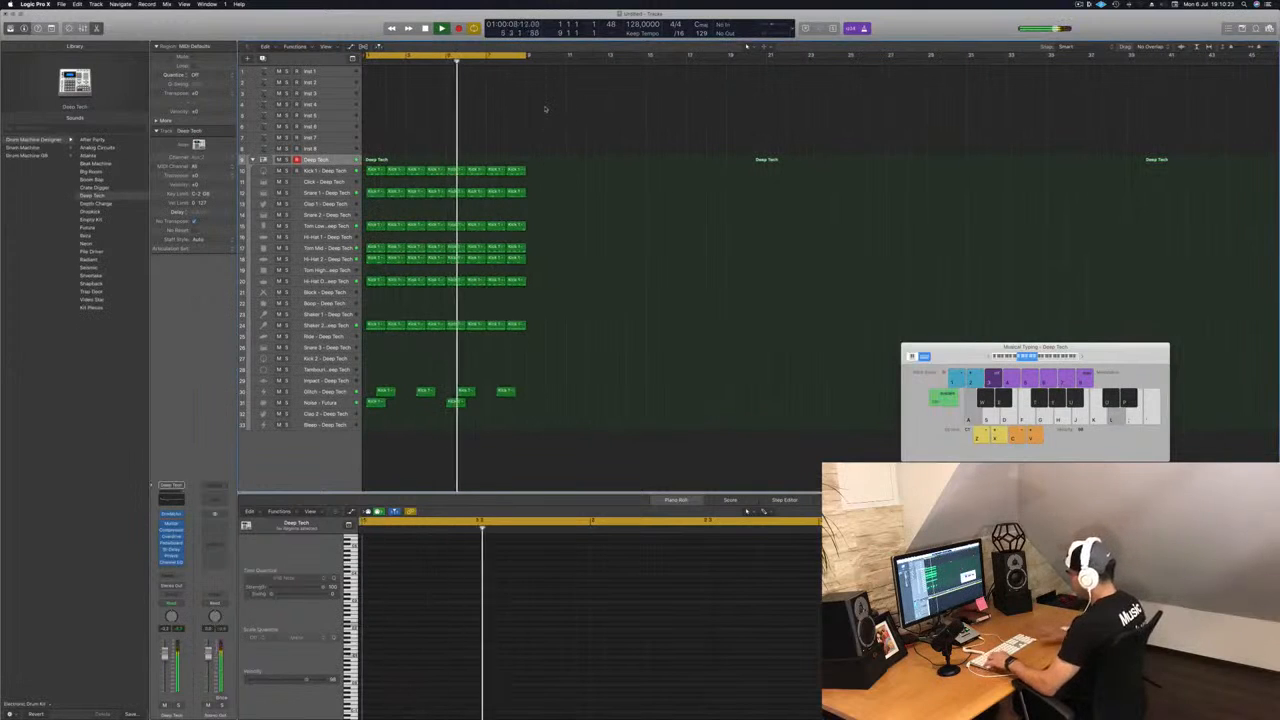
{"action": "key", "text": "super+a"}
{"action": "key", "text": "super+r"}
{"action": "key", "text": "space"}
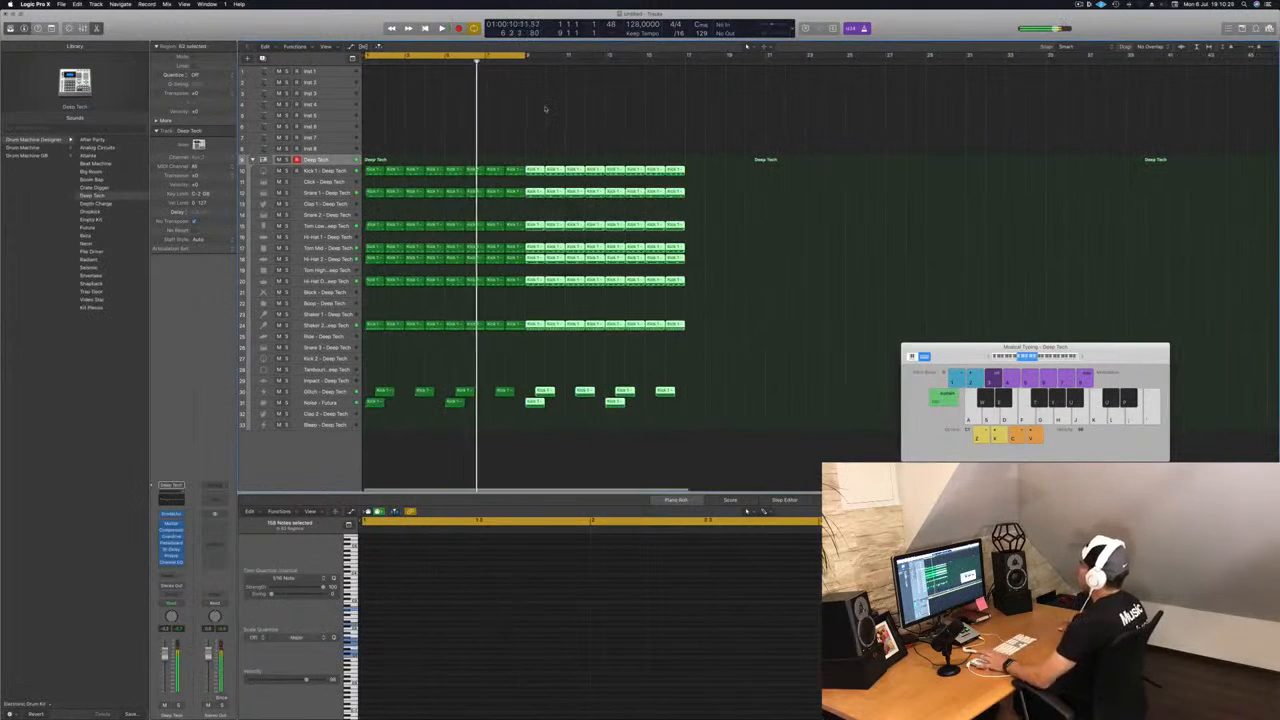
{"action": "key", "text": "space"}
{"action": "scroll", "coordinate": [548, 107], "scroll_direction": "right", "scroll_amount": 1}
{"action": "left_click_drag", "start_coordinate": [515, 54], "coordinate": [672, 54]}
Select the Inst 1 track, restart playback, and open its Alchemy synth
{"action": "left_click", "coordinate": [322, 72]}
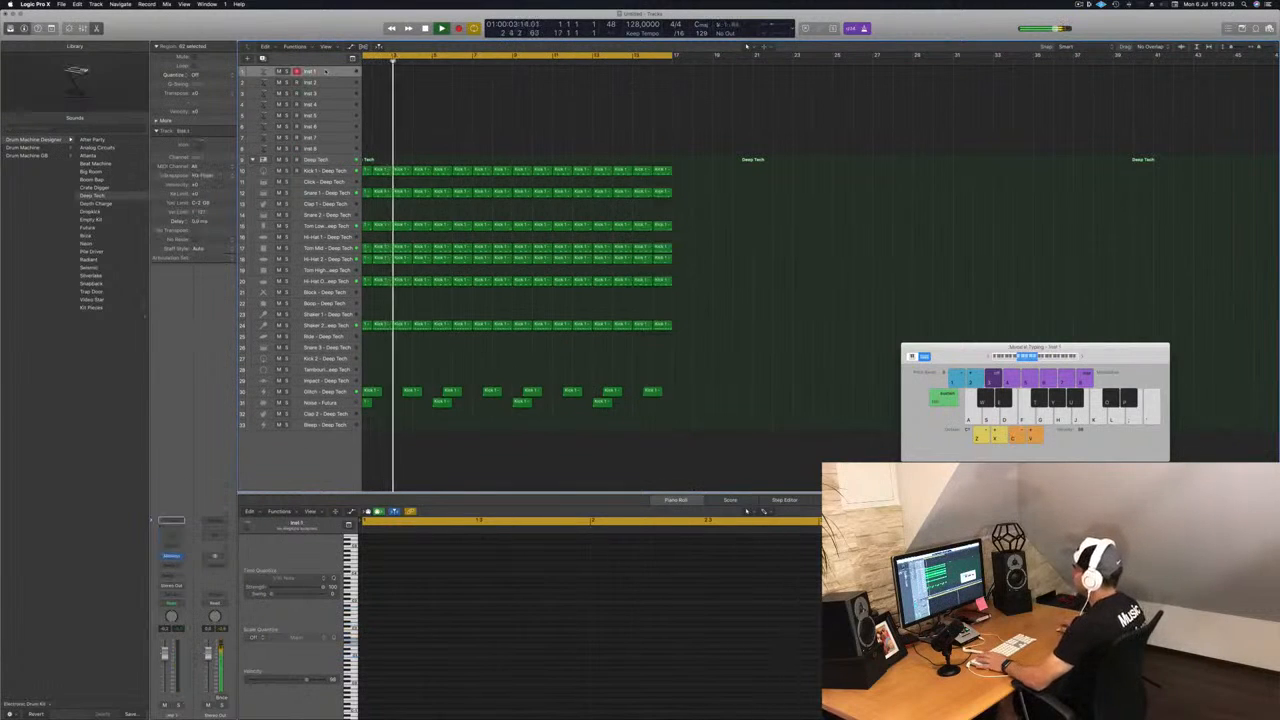
{"action": "key", "text": "space"}
{"action": "key", "text": "space"}
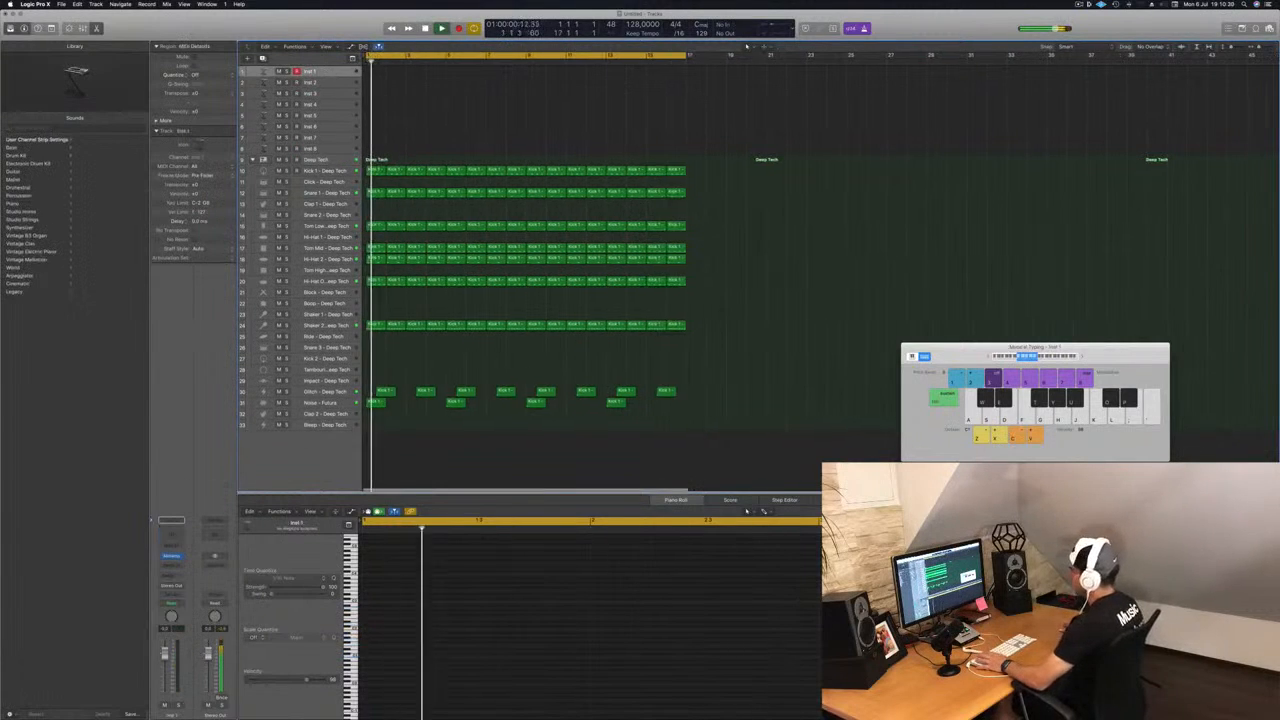
{"action": "left_click", "coordinate": [172, 556]}
{"action": "key", "text": "y"}
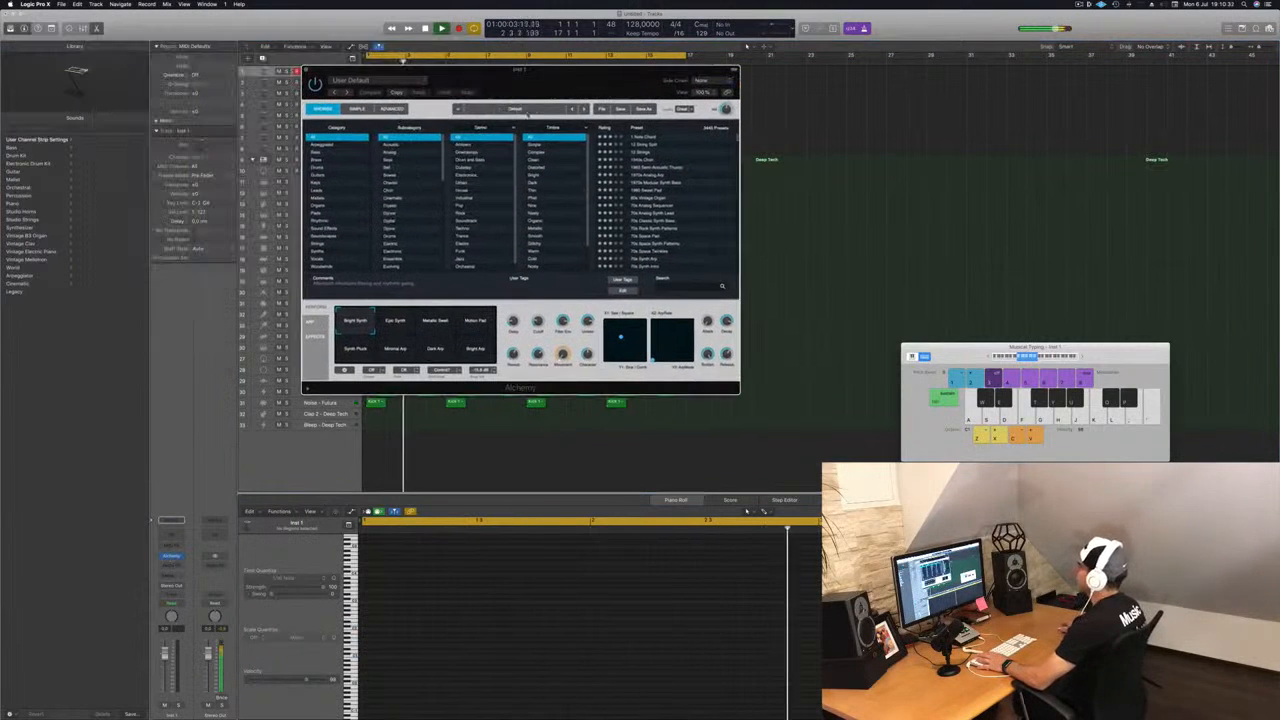
Load the Byzantium Reeds preset from Alchemy's Brass category, try some notes, and lower the track's volume fader
{"action": "left_click", "coordinate": [316, 152]}
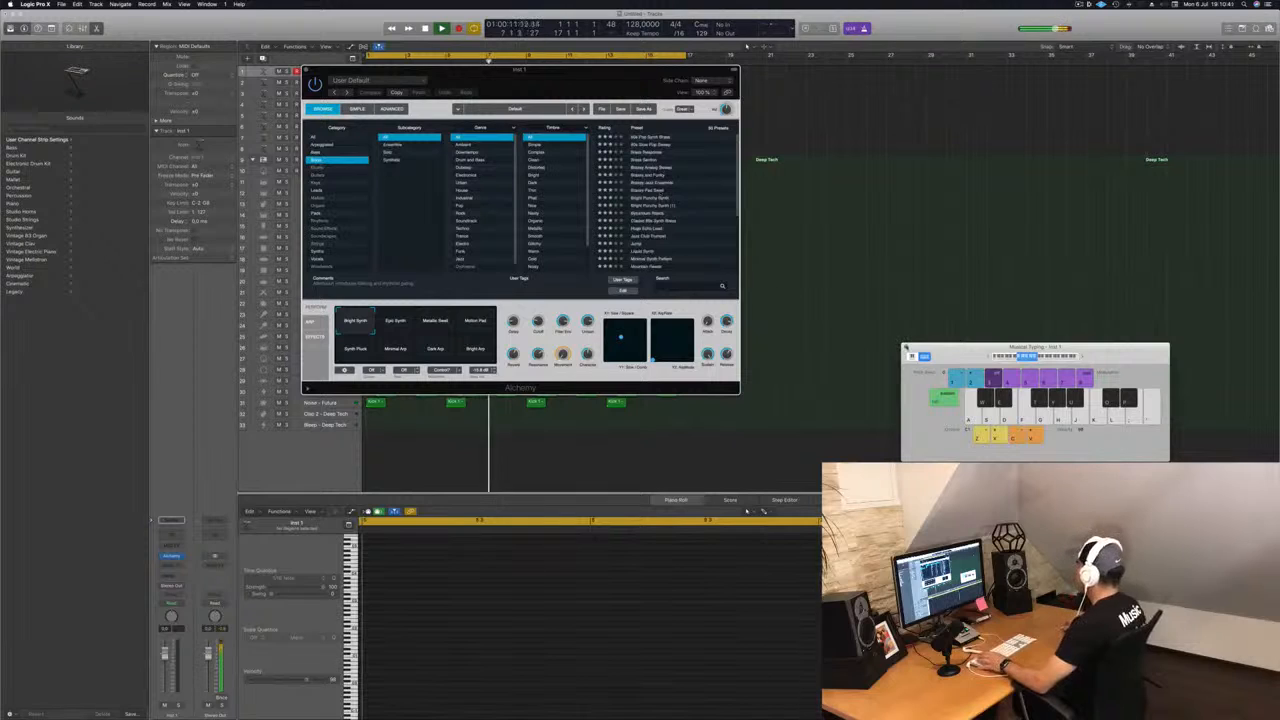
{"action": "left_click", "coordinate": [645, 213]}
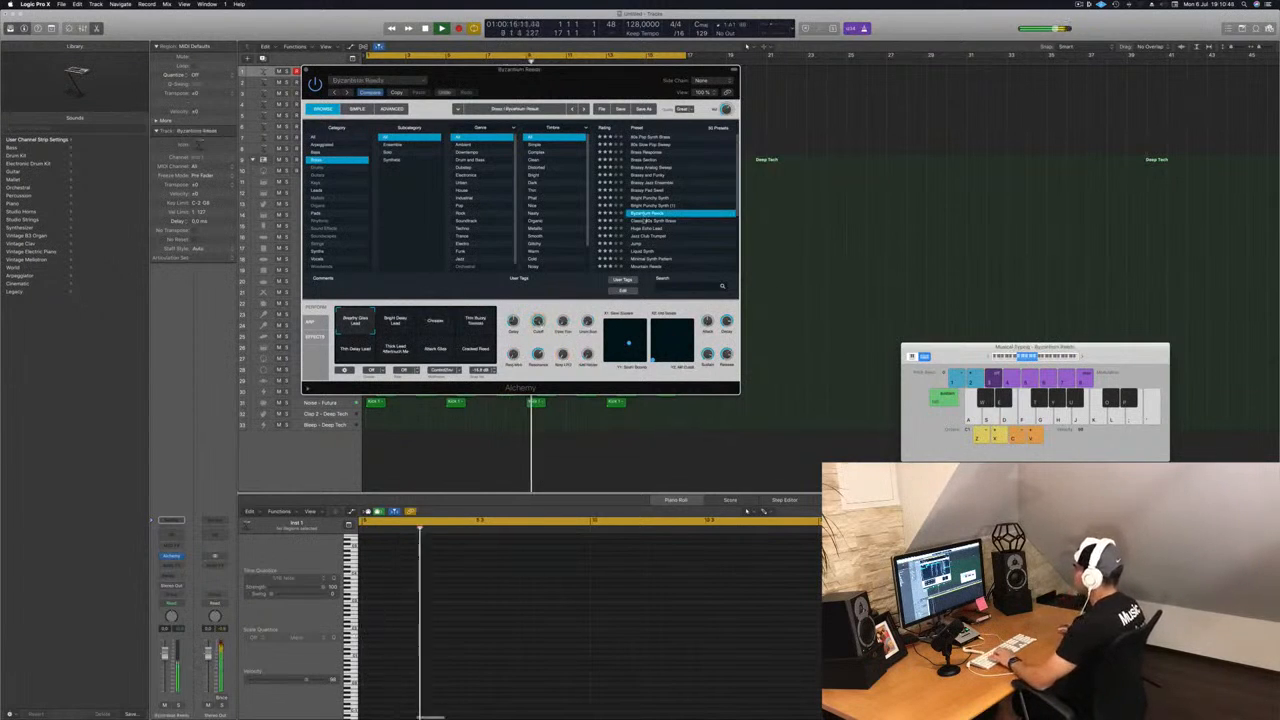
{"action": "left_click_drag", "start_coordinate": [540, 80], "coordinate": [722, 190]}
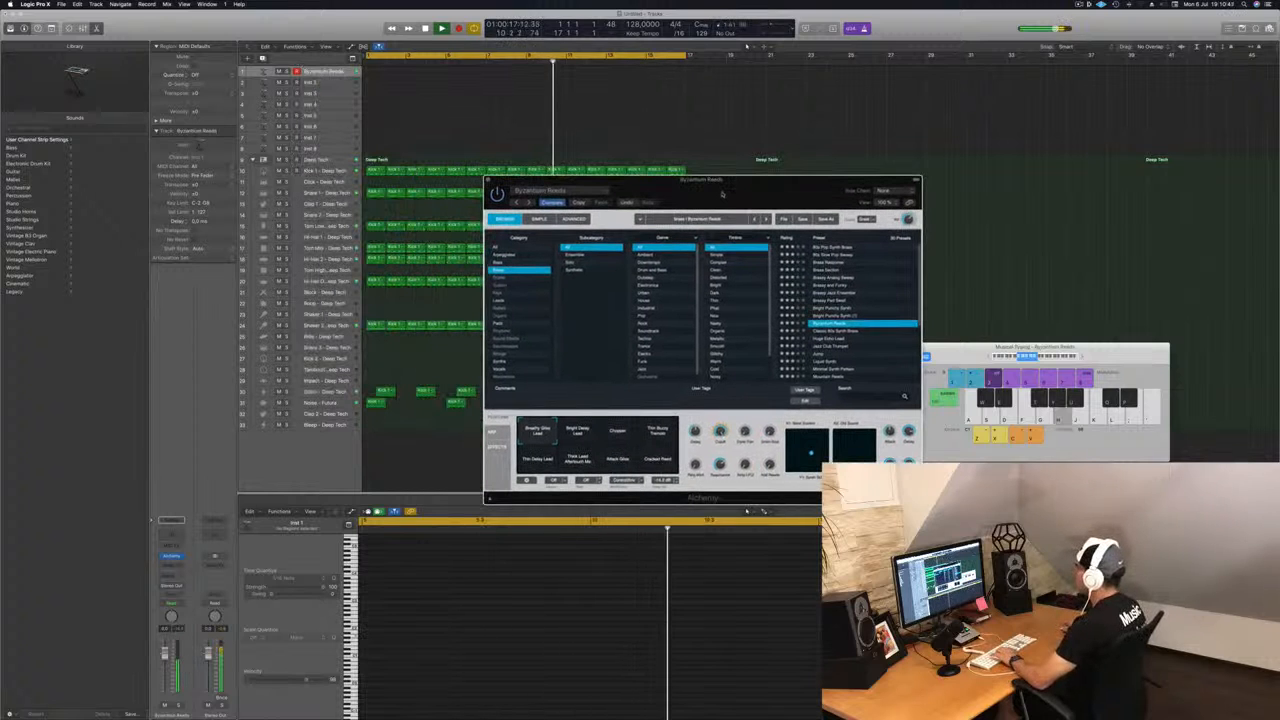
{"action": "key", "text": "g"}
{"action": "left_click_drag", "start_coordinate": [165, 652], "coordinate": [165, 668]}
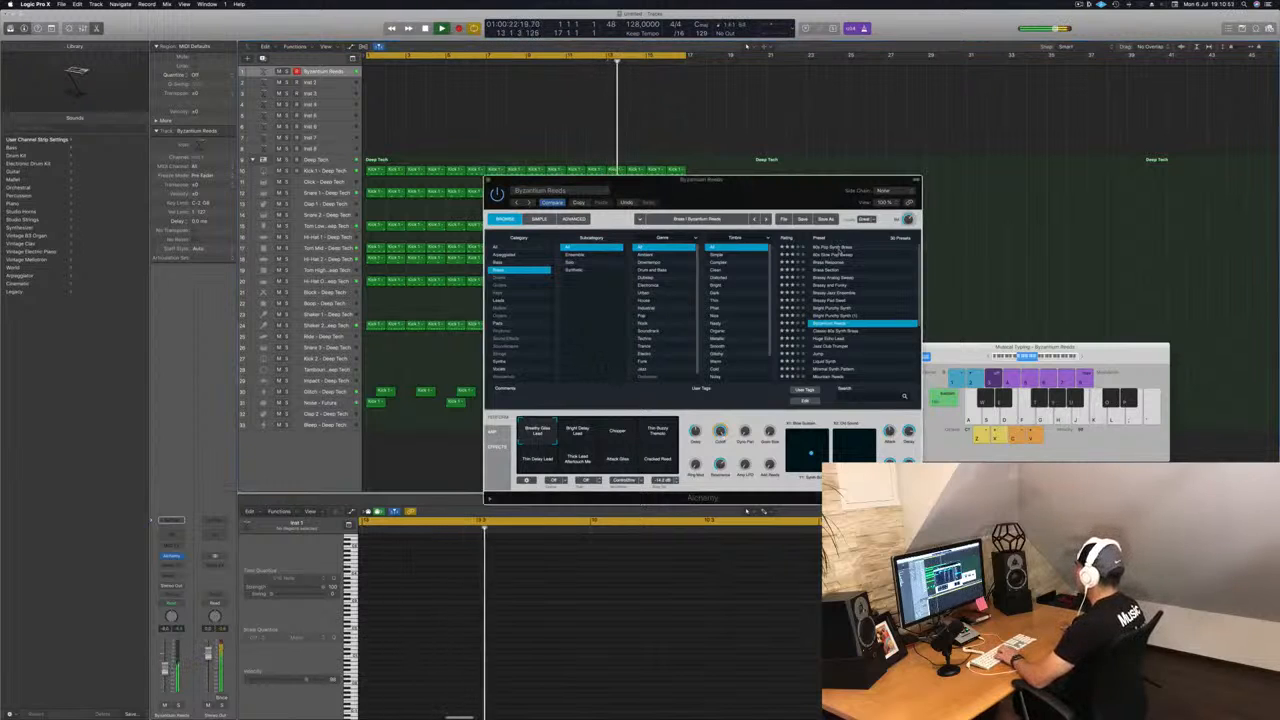
Load the 80s Pop Synth Brass preset, play test notes, and raise the track's volume fader
{"action": "left_click", "coordinate": [843, 248]}
{"action": "key", "text": "h"}
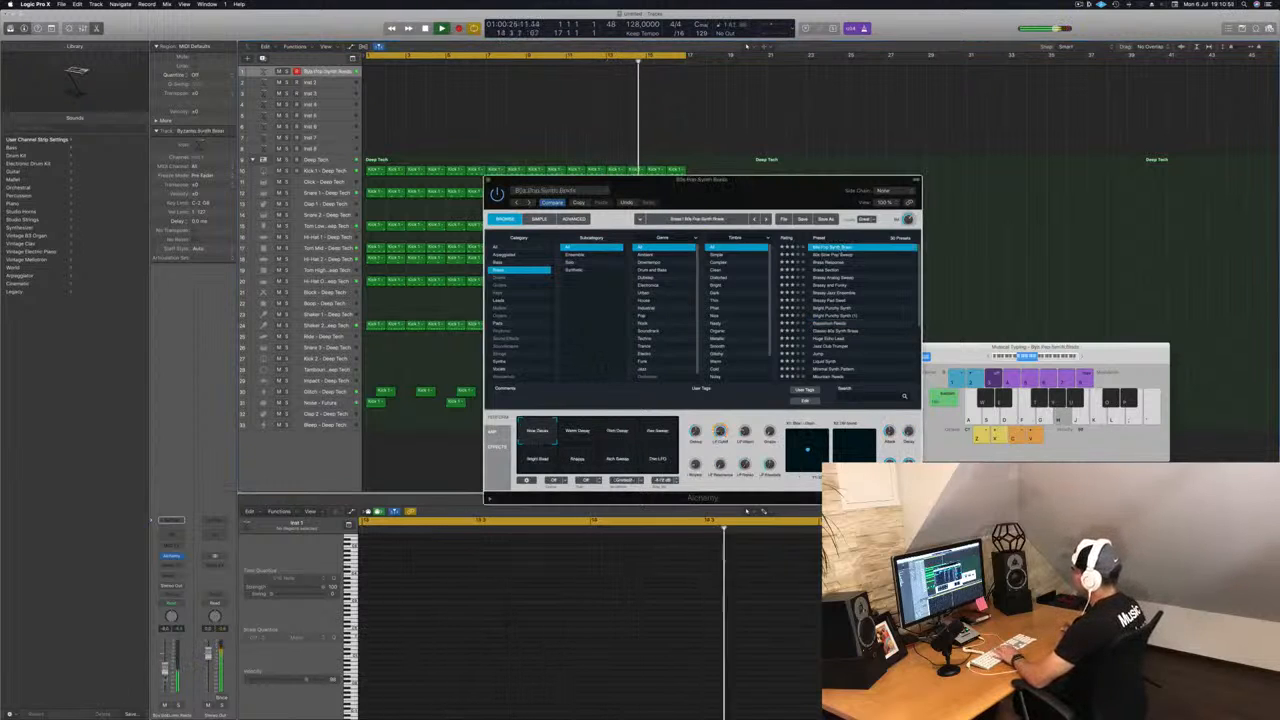
{"action": "key", "text": "j"}
{"action": "left_click_drag", "start_coordinate": [165, 666], "coordinate": [165, 656]}
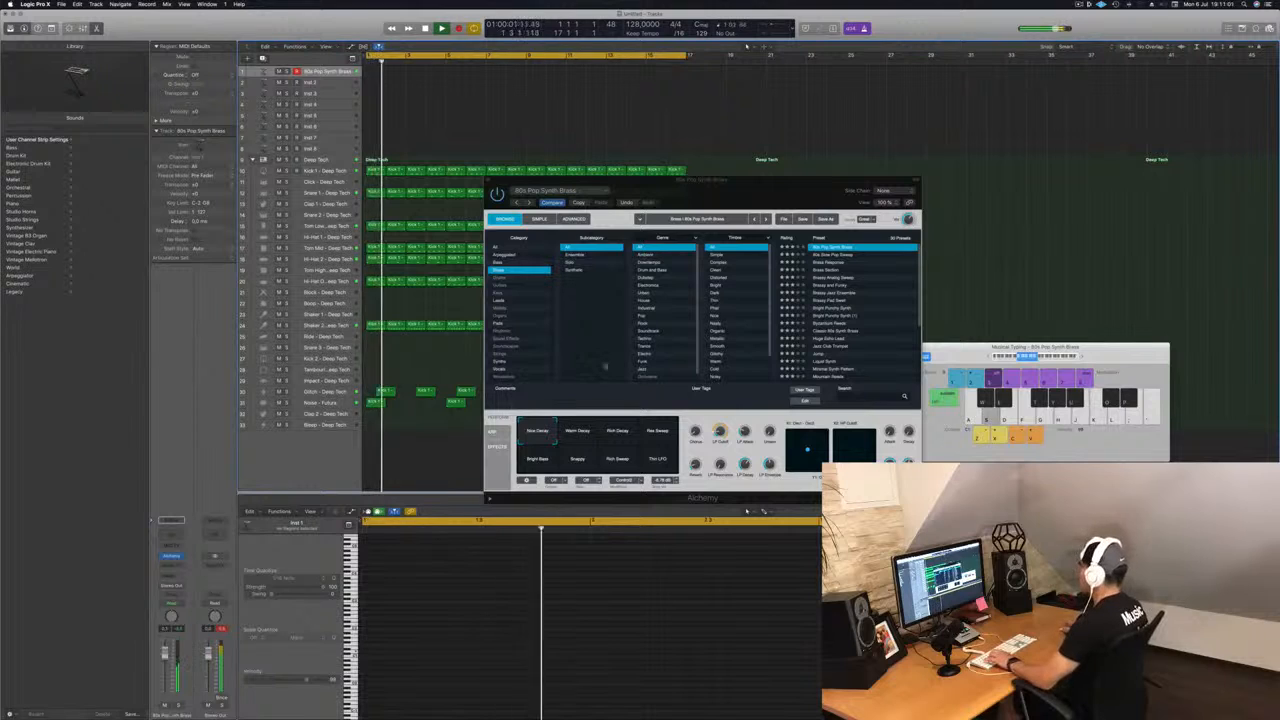
Audition the 80s Pop Synth Brass snapshots, including Warm Decay, Rich Decay, Bright Bass and Rich Sweep, and return to the first one
{"action": "left_click_drag", "start_coordinate": [806, 186], "coordinate": [766, 166]}
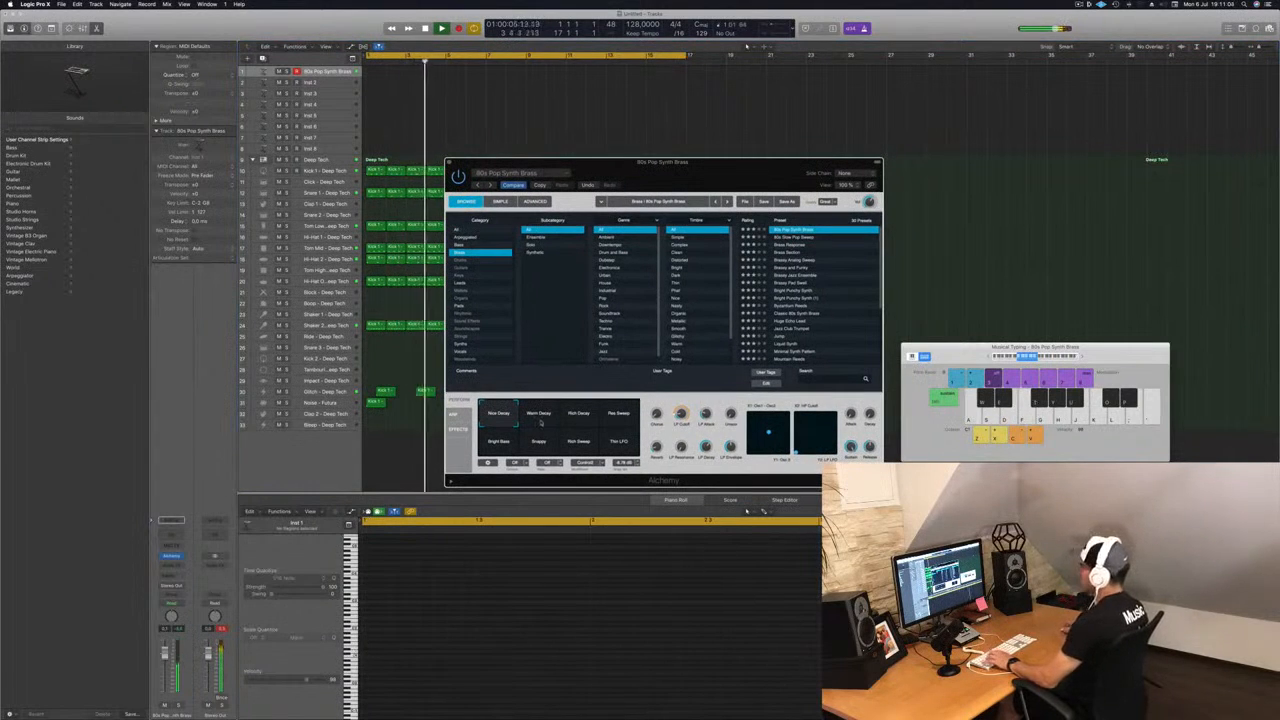
{"action": "left_click", "coordinate": [537, 422]}
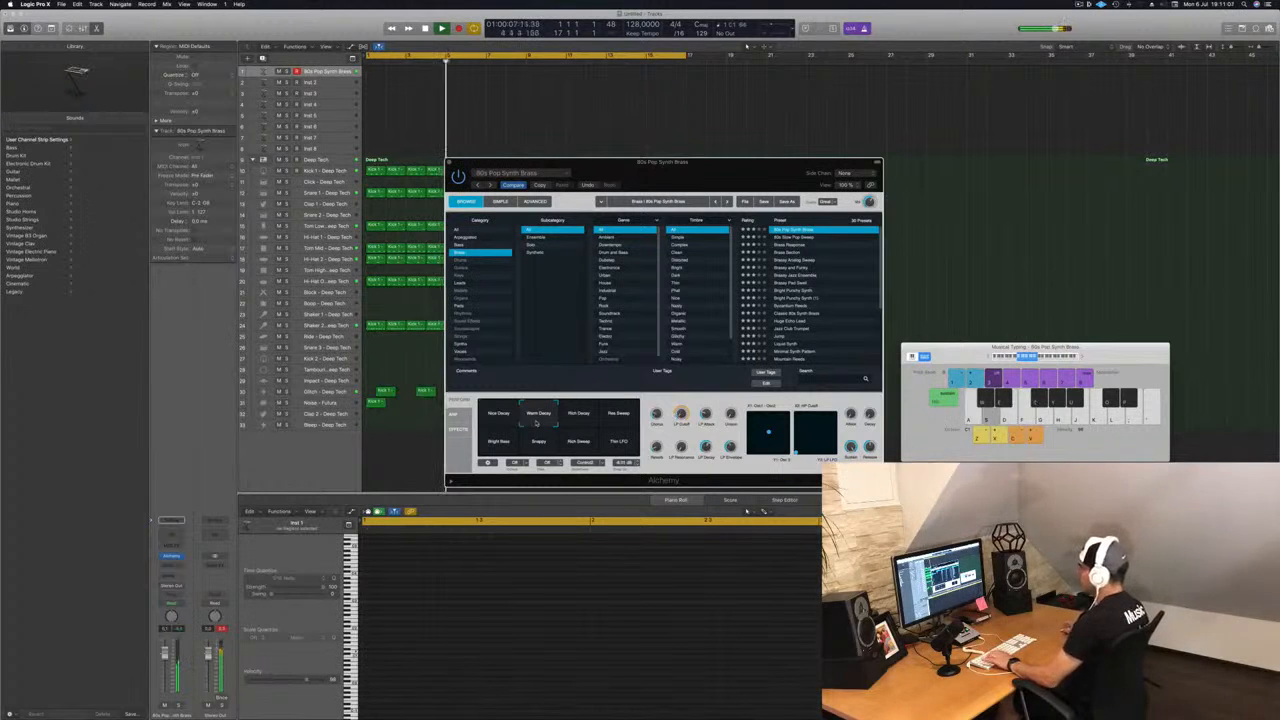
{"action": "left_click", "coordinate": [581, 420]}
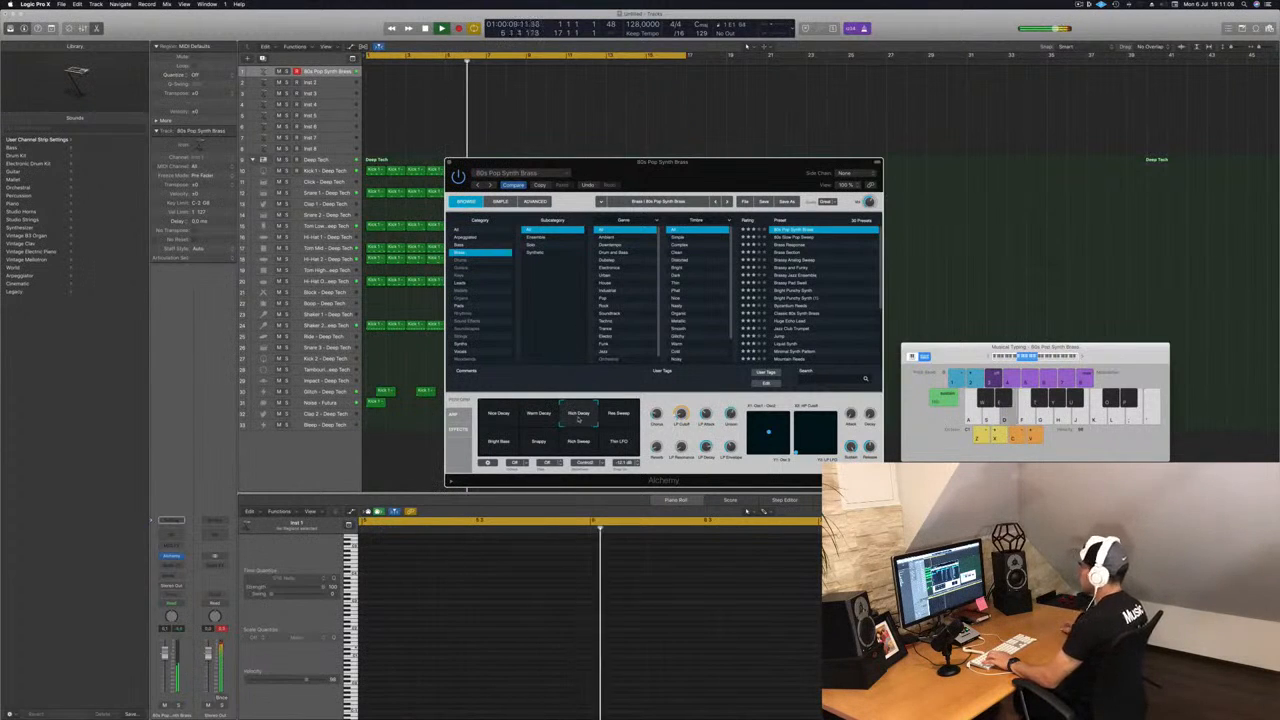
{"action": "left_click", "coordinate": [620, 120]}
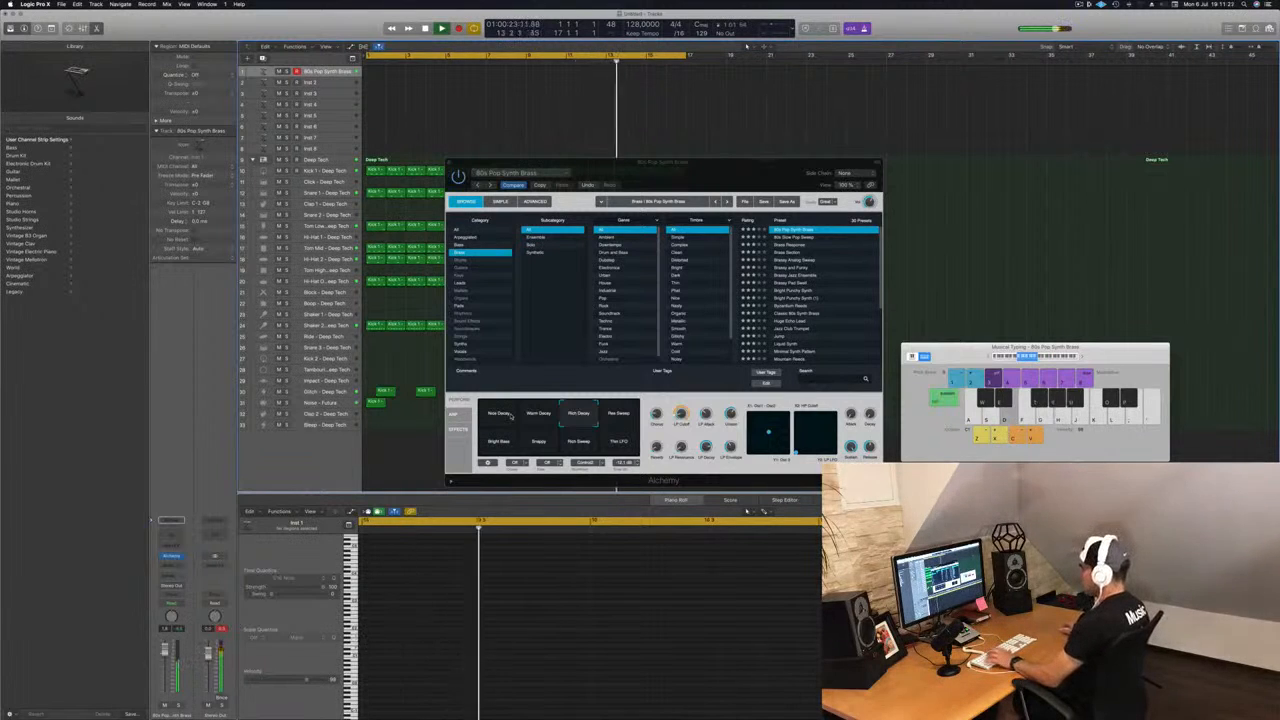
{"action": "key", "text": "a"}
{"action": "key", "text": "s"}
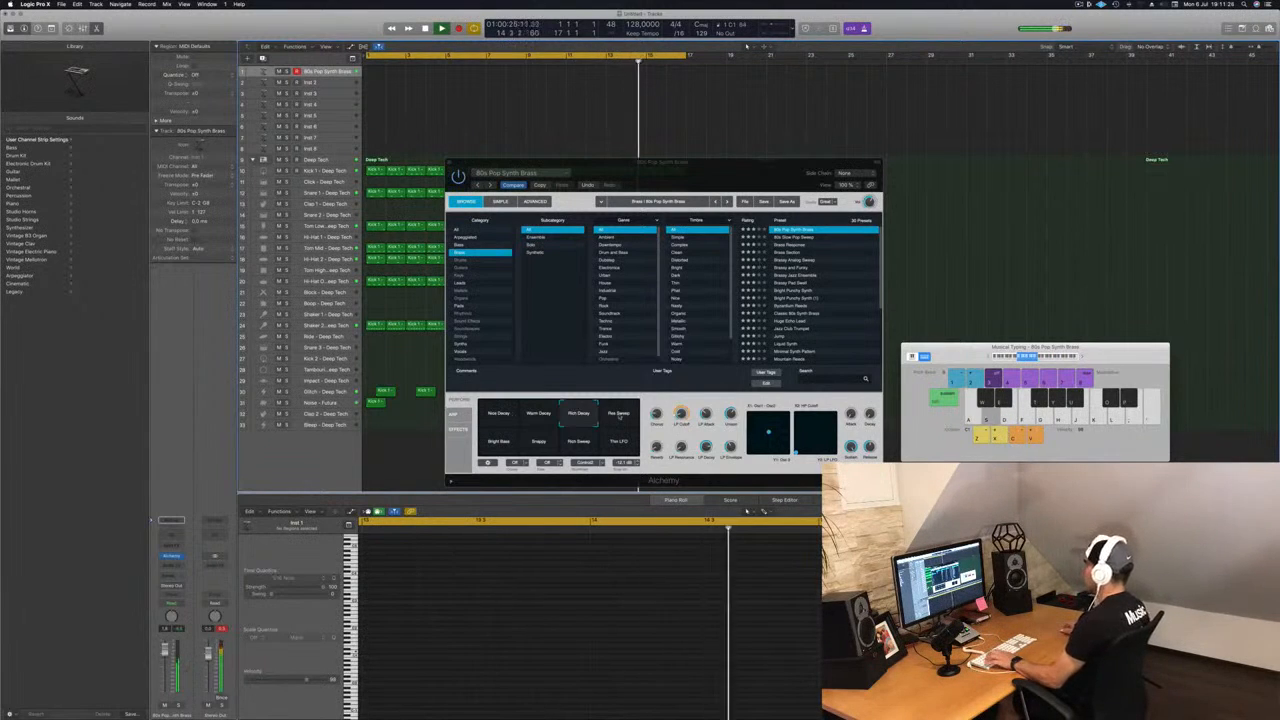
{"action": "left_click", "coordinate": [618, 417]}
{"action": "left_click", "coordinate": [505, 447]}
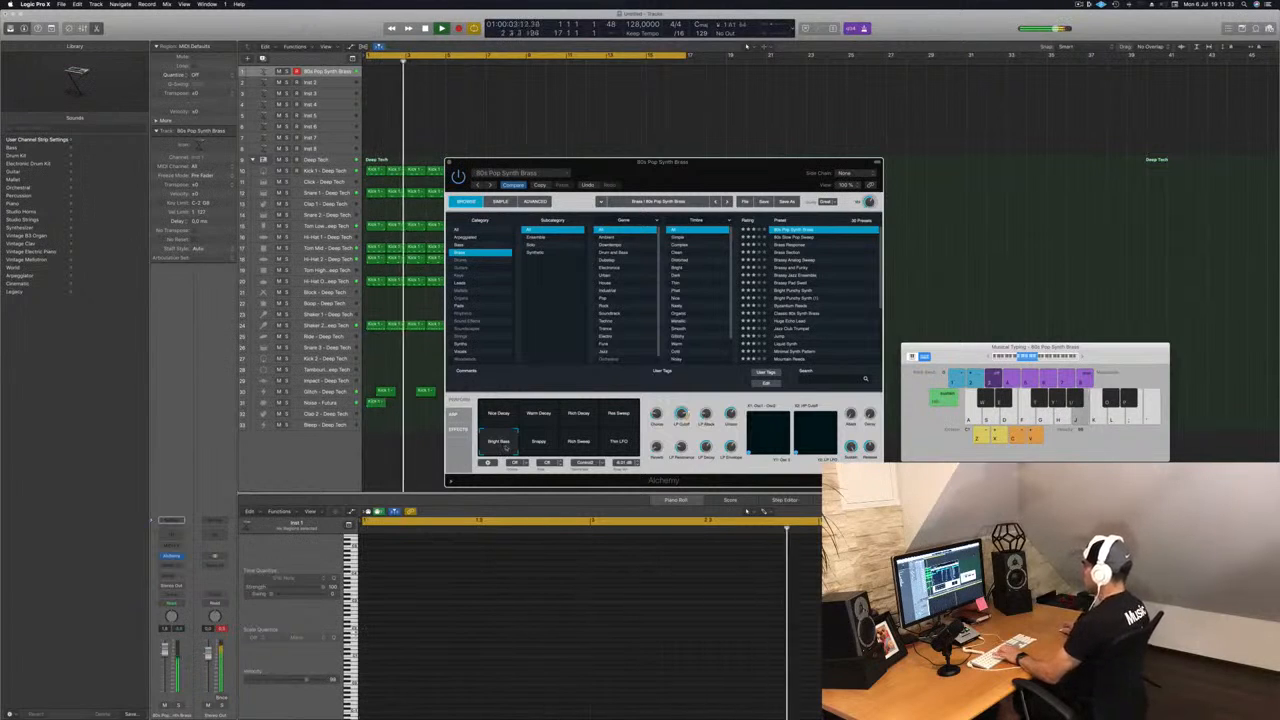
{"action": "left_click", "coordinate": [580, 448]}
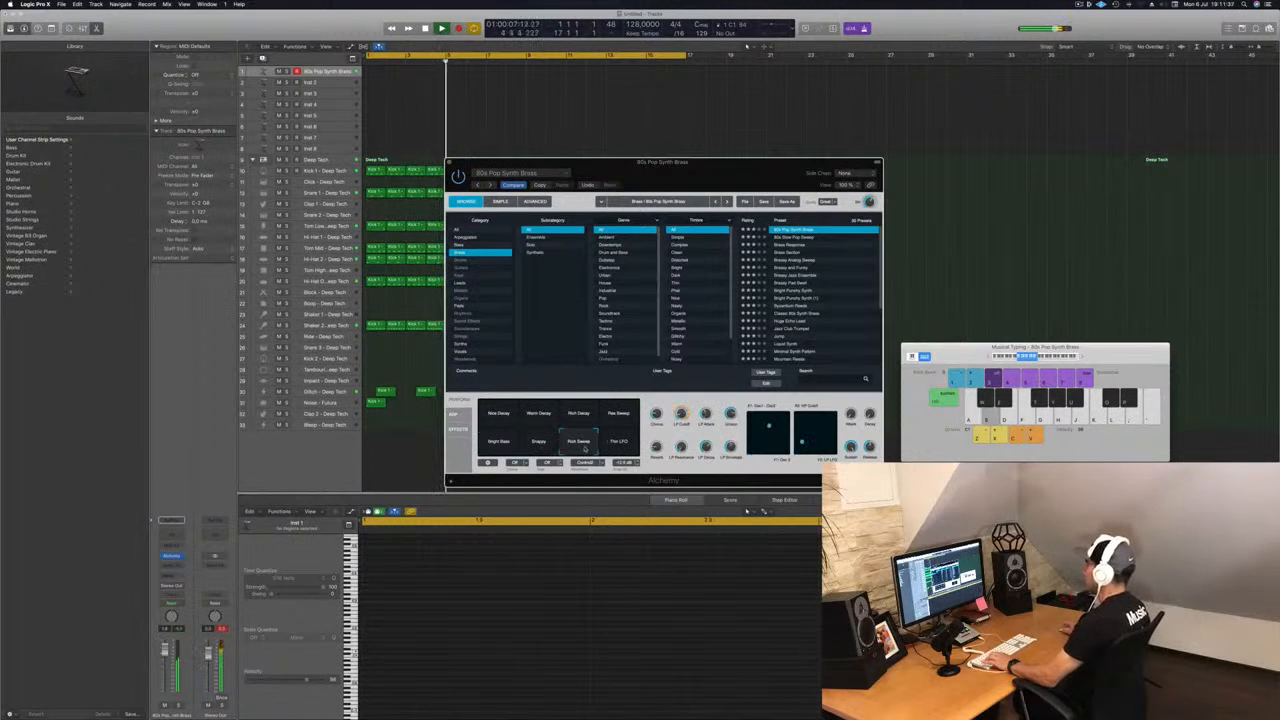
{"action": "left_click", "coordinate": [627, 418]}
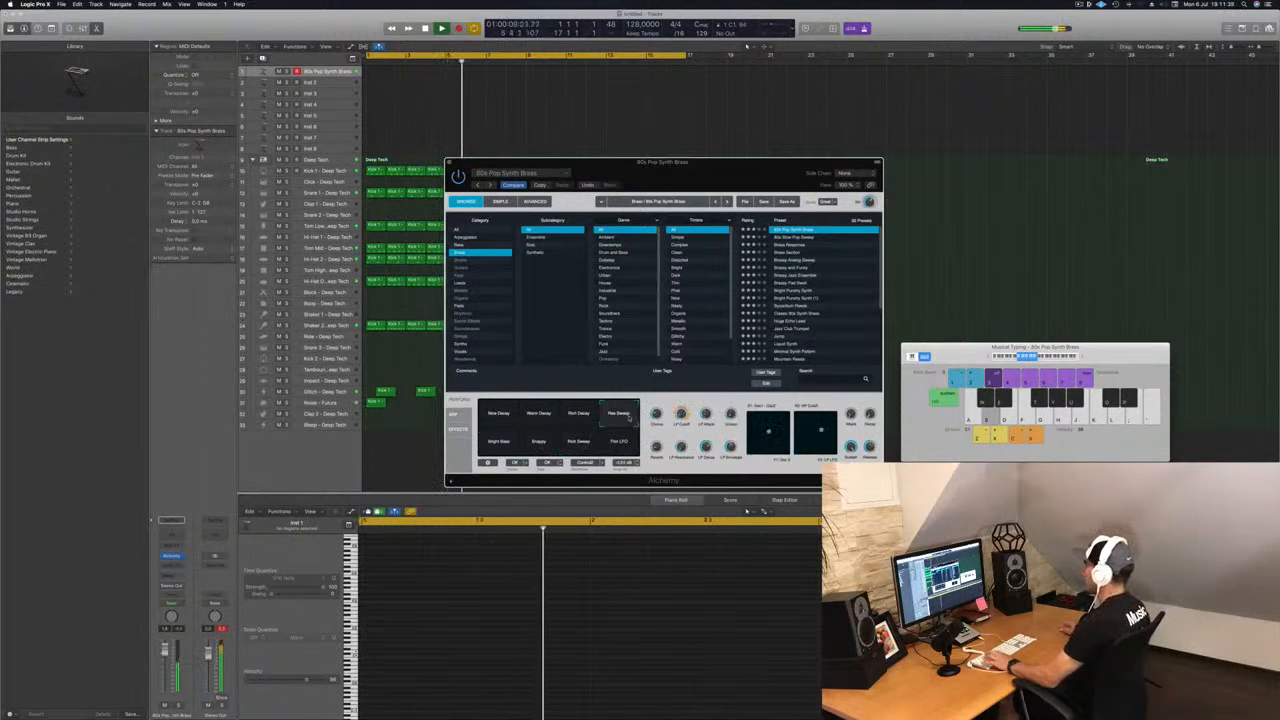
{"action": "left_click", "coordinate": [500, 419]}
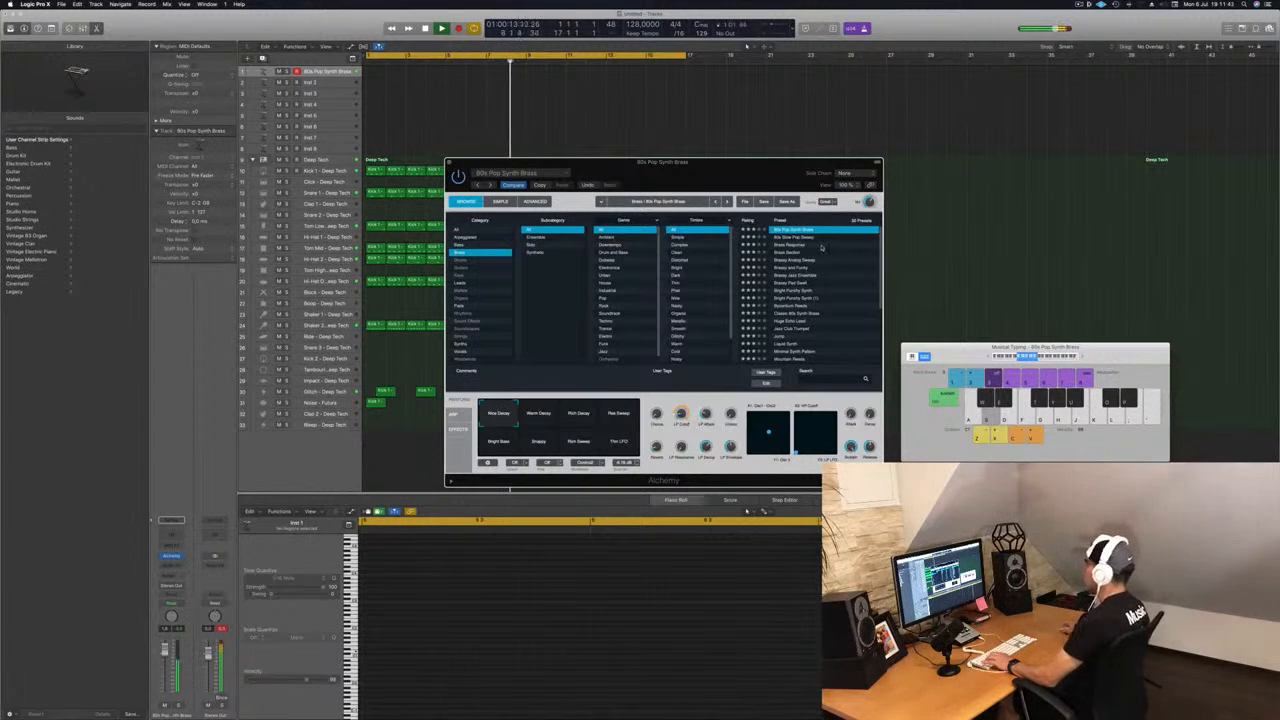
Move the Alchemy window aside, audition the 80s Slow Pop Sweep preset, and load Brass Response
{"action": "left_click_drag", "start_coordinate": [749, 172], "coordinate": [867, 186]}
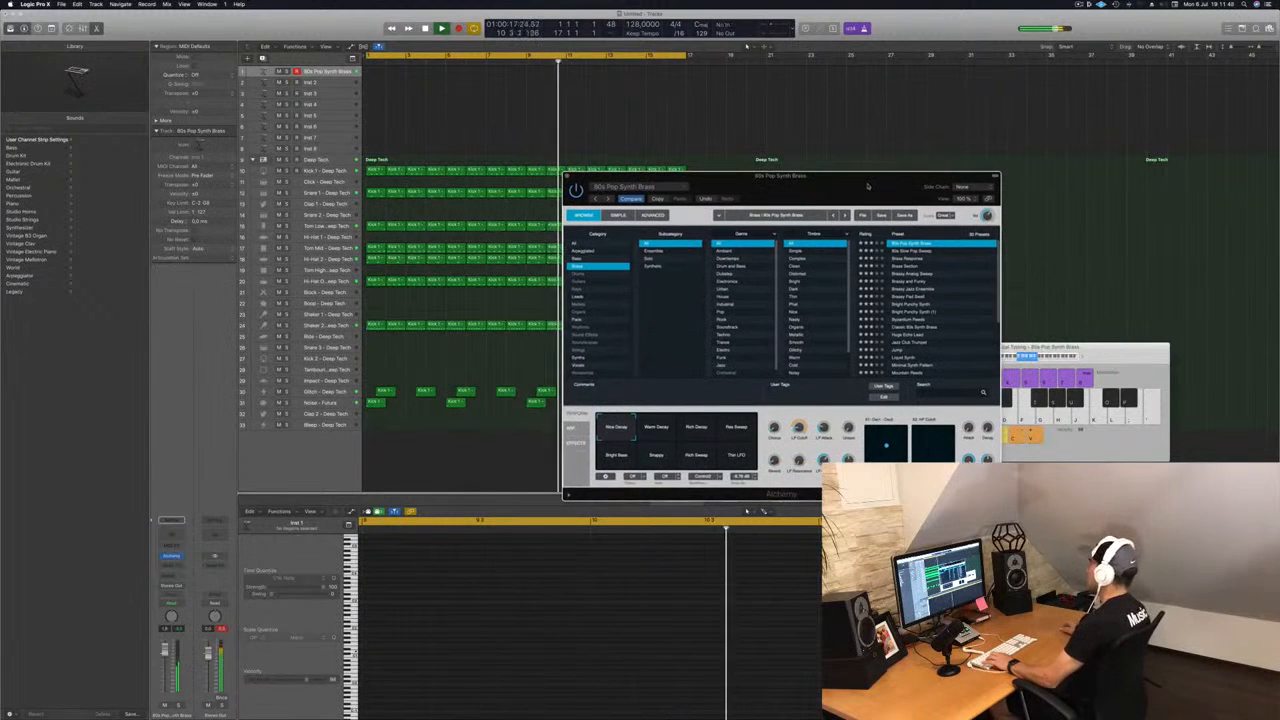
{"action": "left_click", "coordinate": [911, 251]}
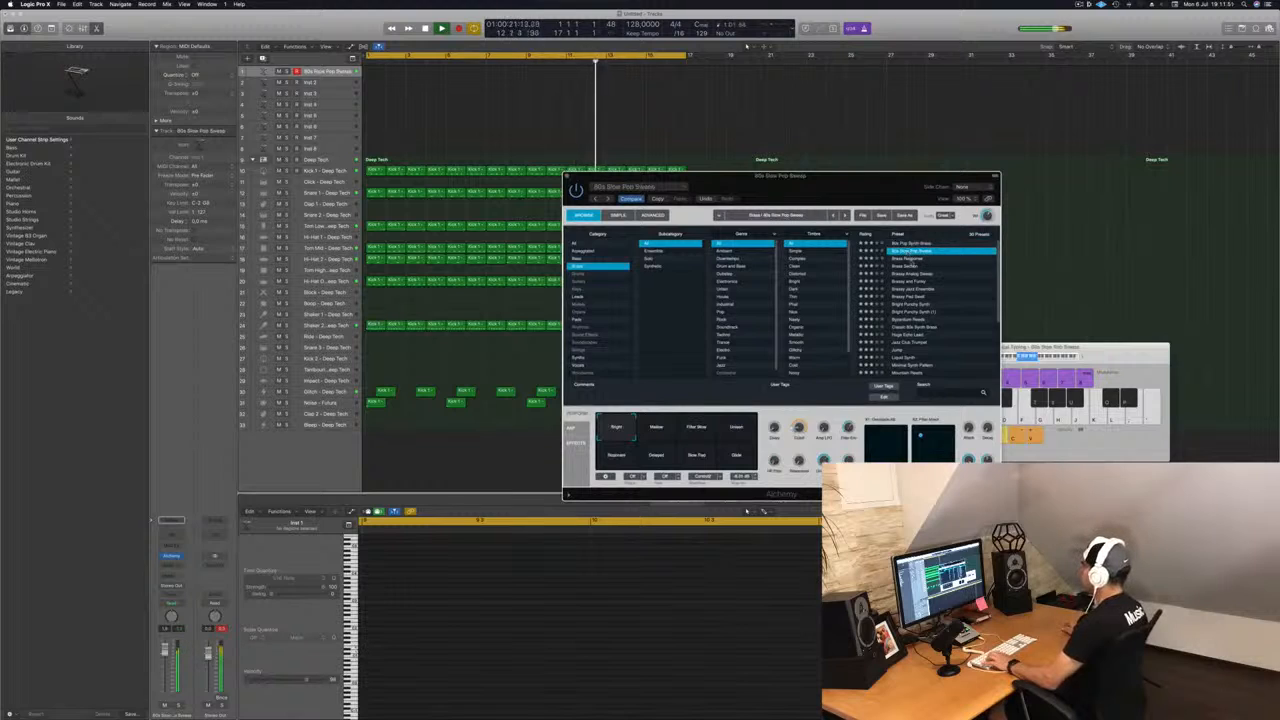
{"action": "left_click", "coordinate": [912, 259]}
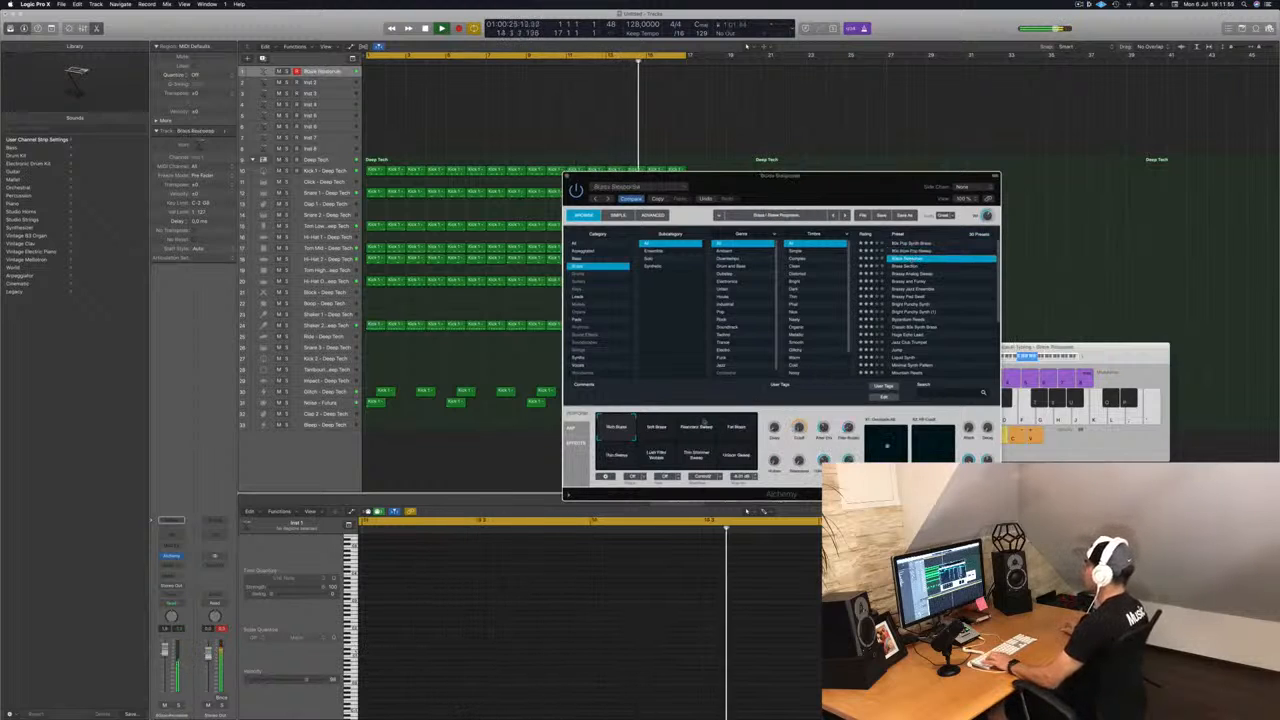
Audition all the Brass Response snapshots, from Soft Brass to Unison Sweep, and compare Rich Brass with Soft Brass
{"action": "left_click", "coordinate": [660, 432]}
{"action": "left_click", "coordinate": [692, 432]}
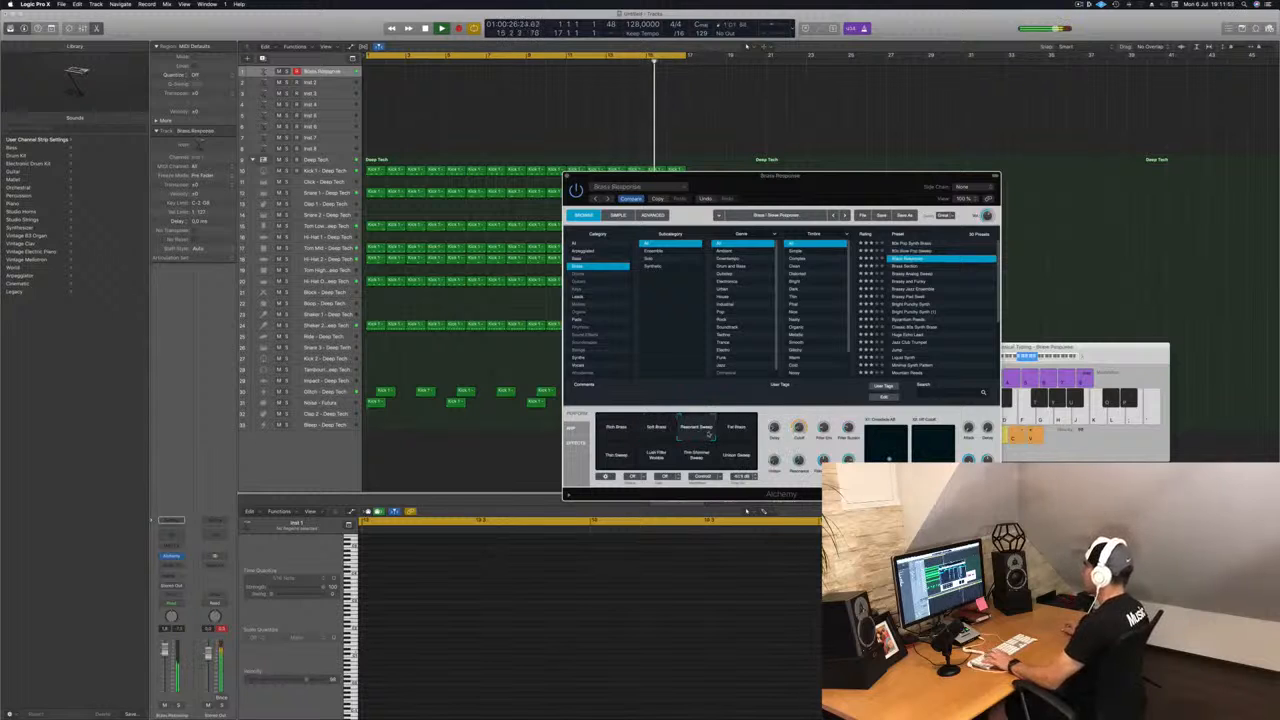
{"action": "left_click", "coordinate": [739, 431]}
{"action": "left_click", "coordinate": [617, 458]}
{"action": "left_click", "coordinate": [657, 456]}
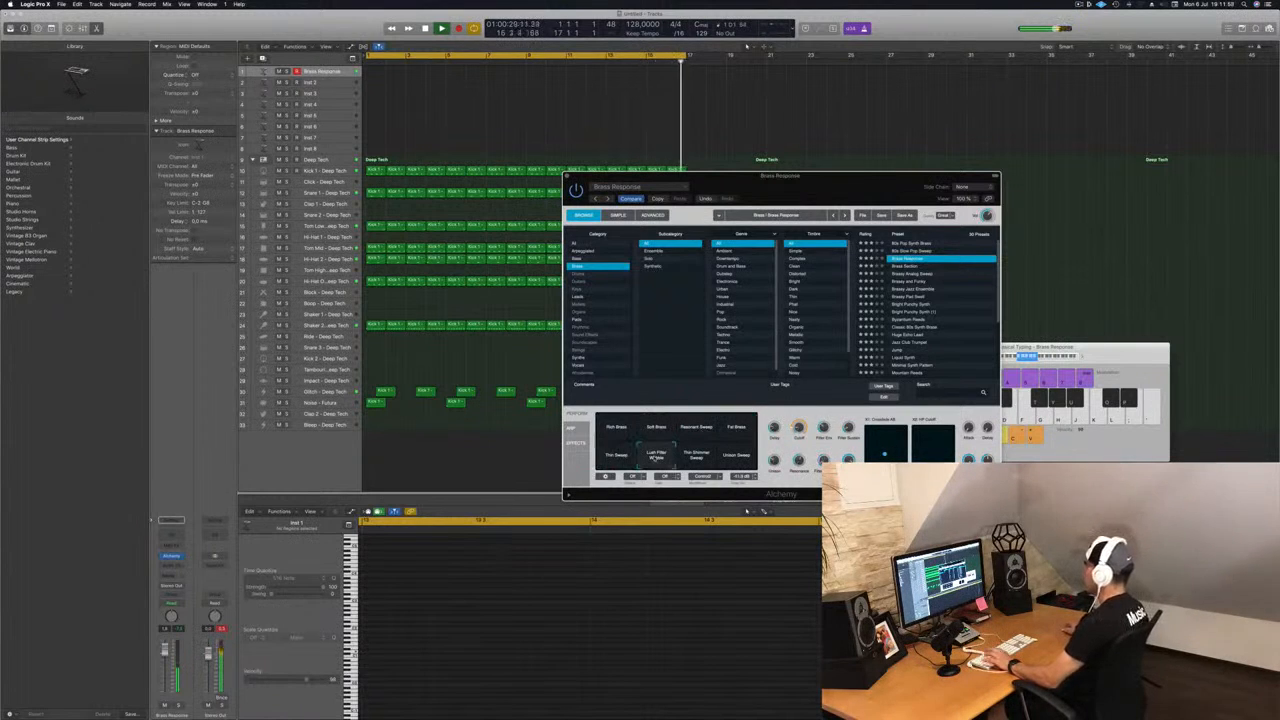
{"action": "left_click", "coordinate": [697, 456]}
{"action": "left_click", "coordinate": [737, 456]}
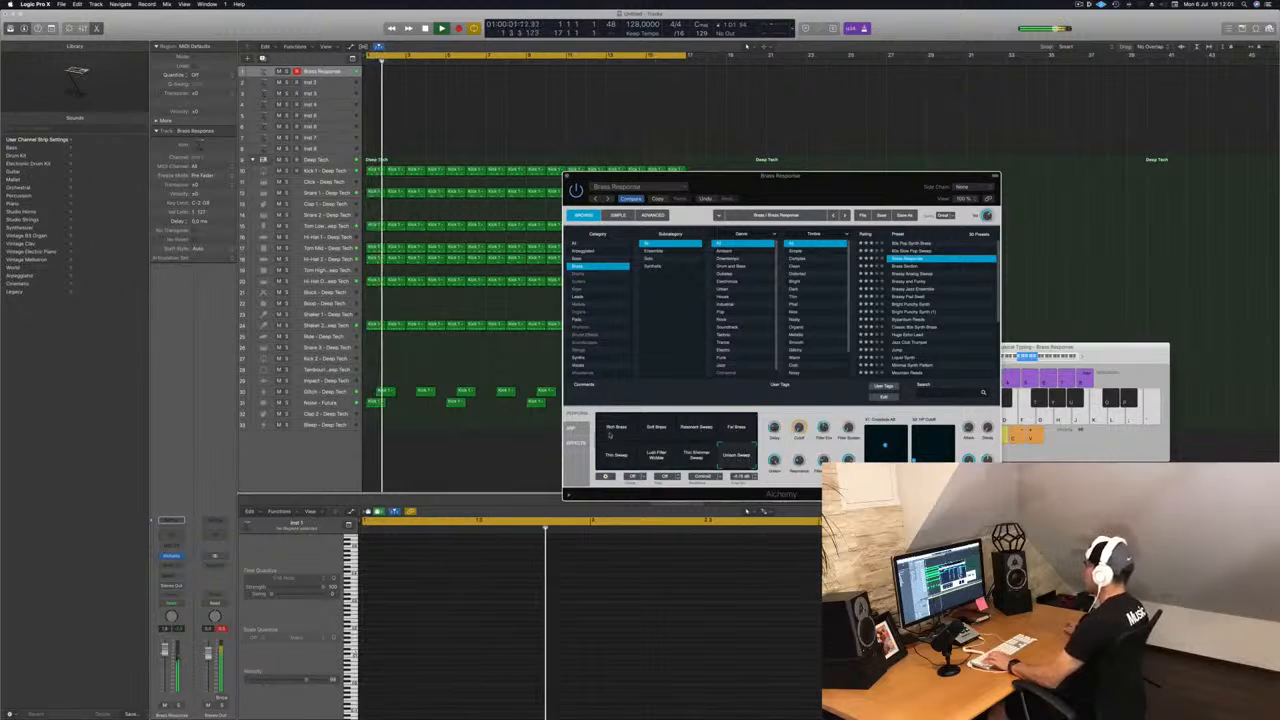
{"action": "left_click", "coordinate": [617, 430]}
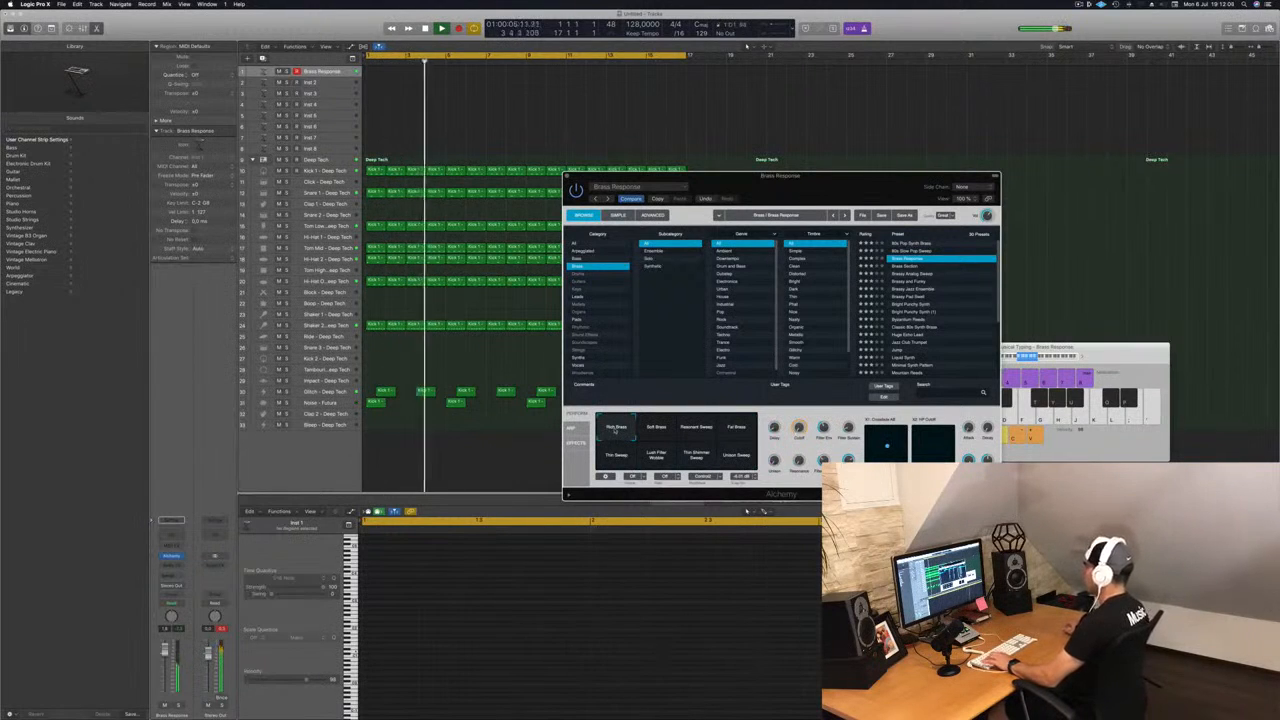
{"action": "left_click", "coordinate": [656, 427]}
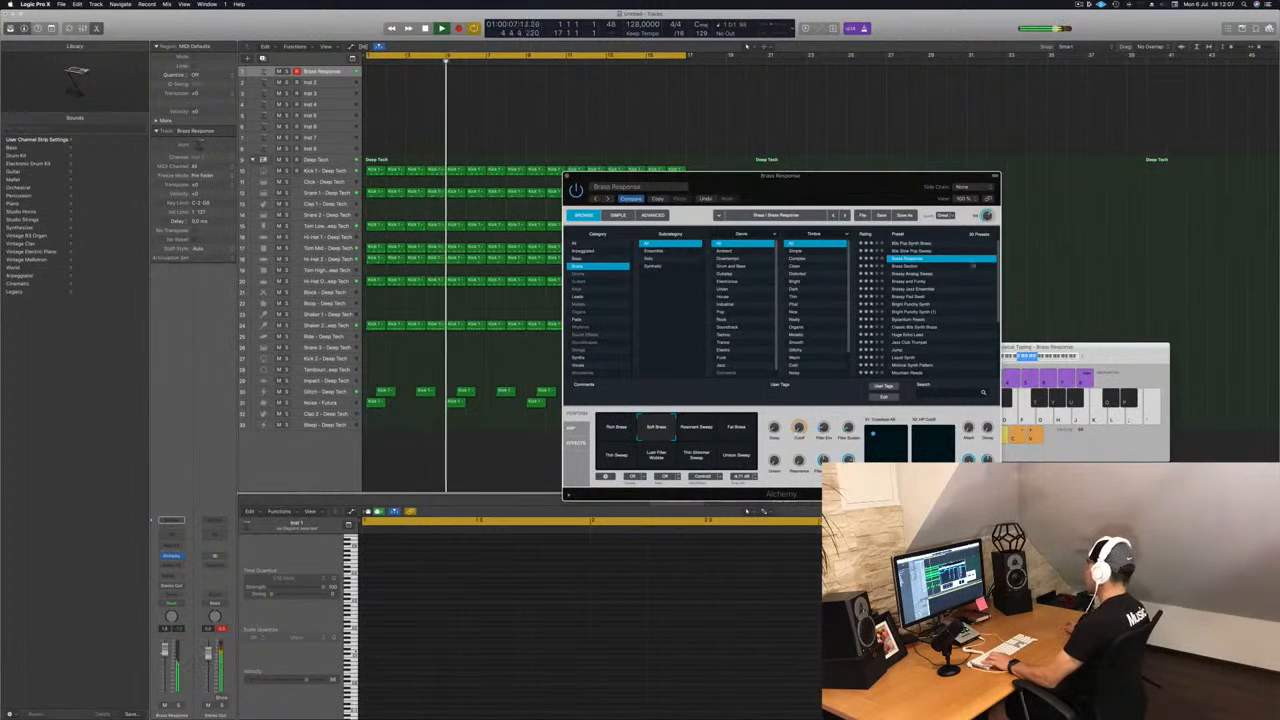
Audition the Brass Section, Brassy Analog Sweep, Brassy and Funky, Brassy Jazz Ensemble and Brassy Pad Swell presets
{"action": "left_click", "coordinate": [910, 267]}
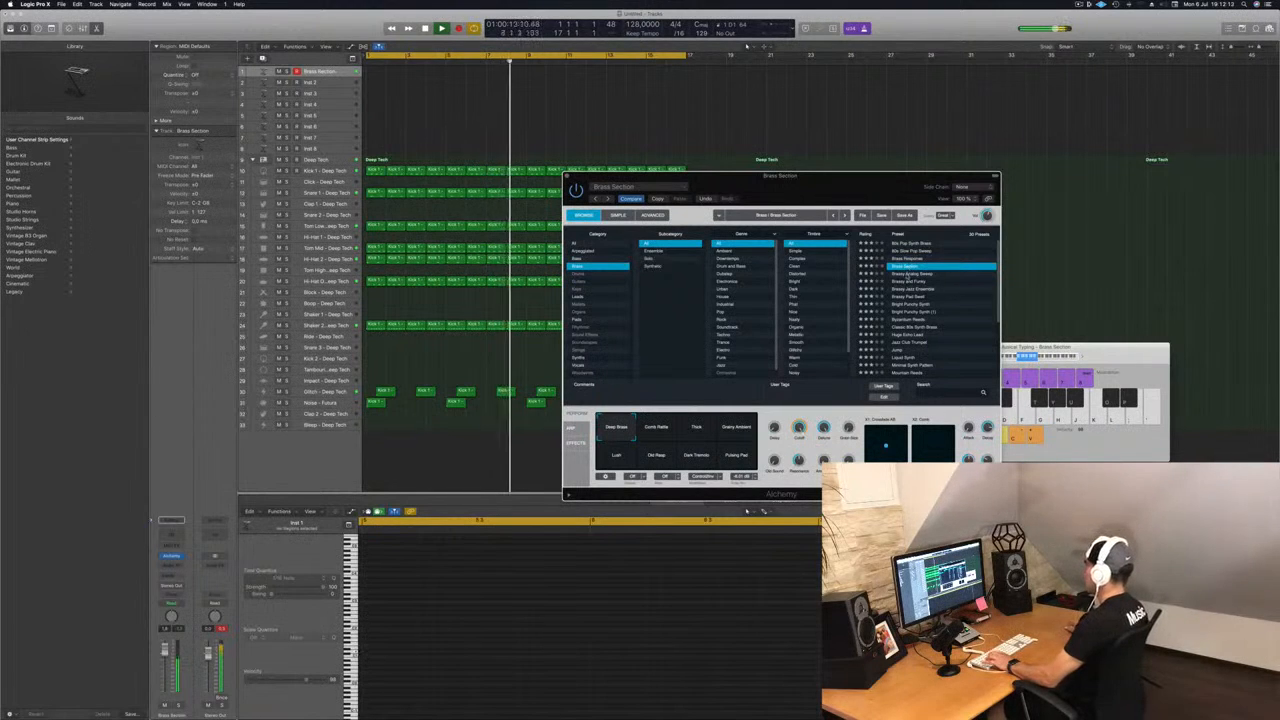
{"action": "left_click", "coordinate": [910, 274]}
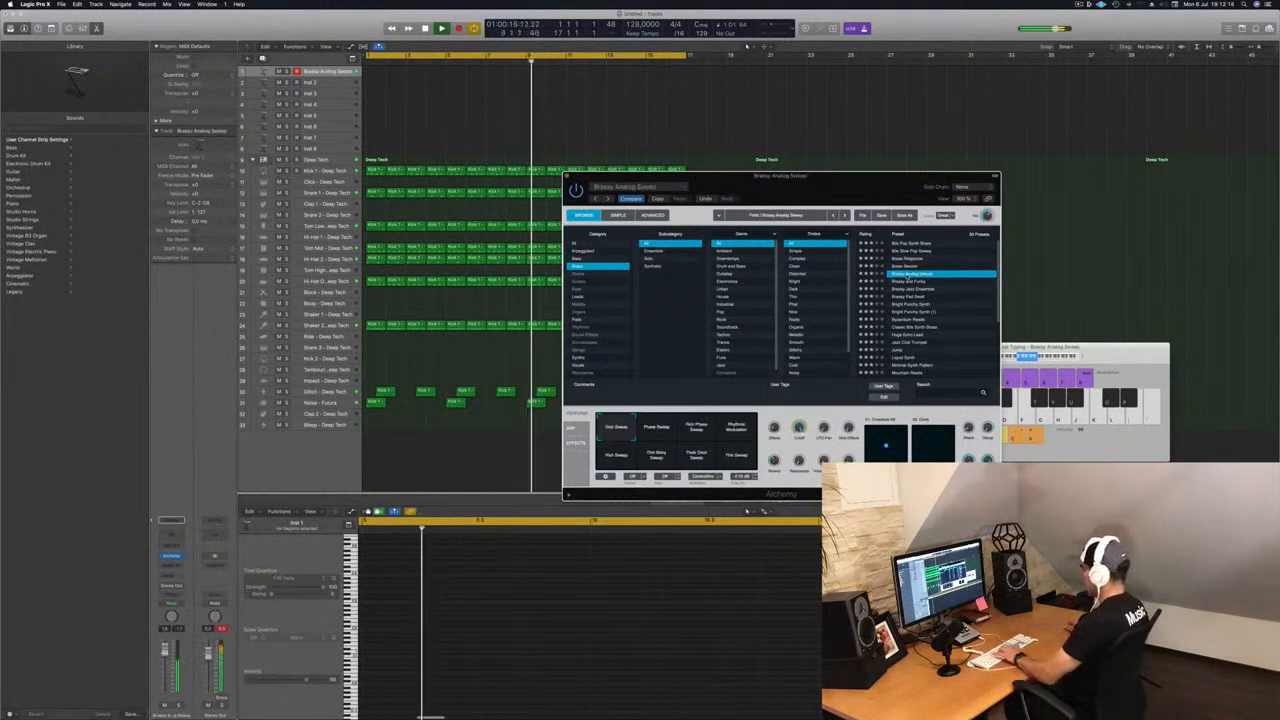
{"action": "left_click", "coordinate": [912, 282]}
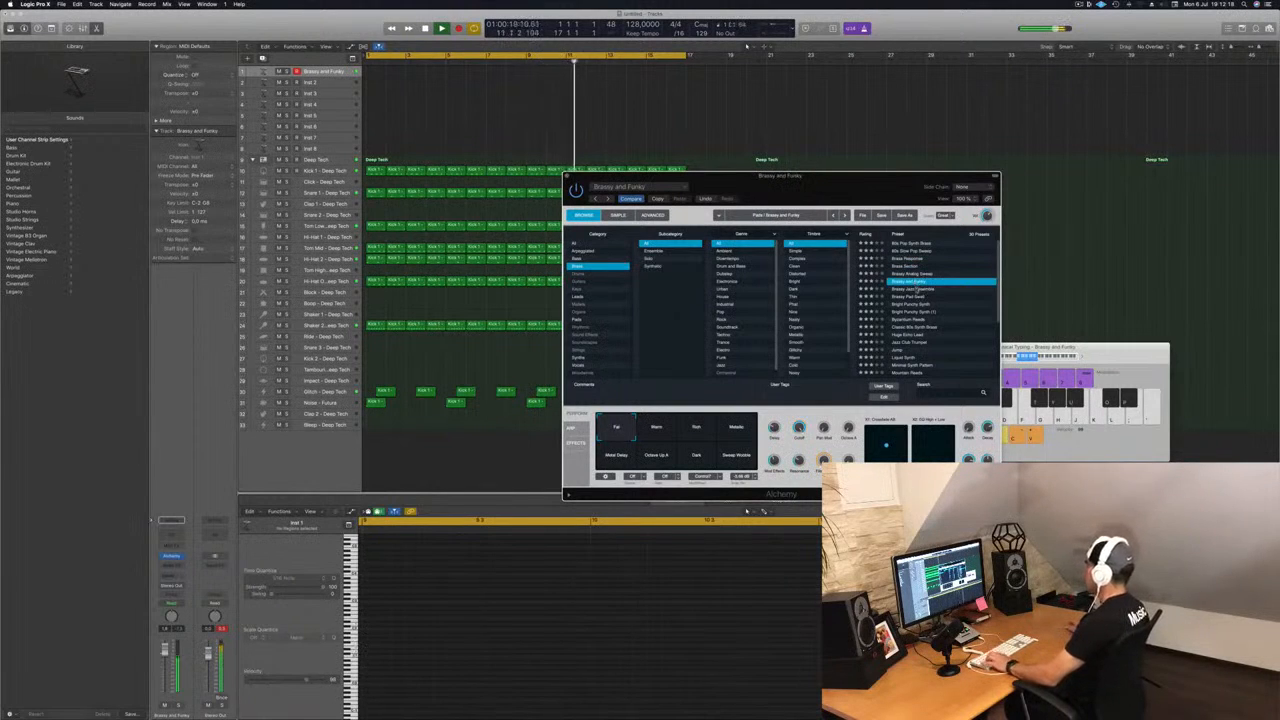
{"action": "left_click", "coordinate": [917, 290]}
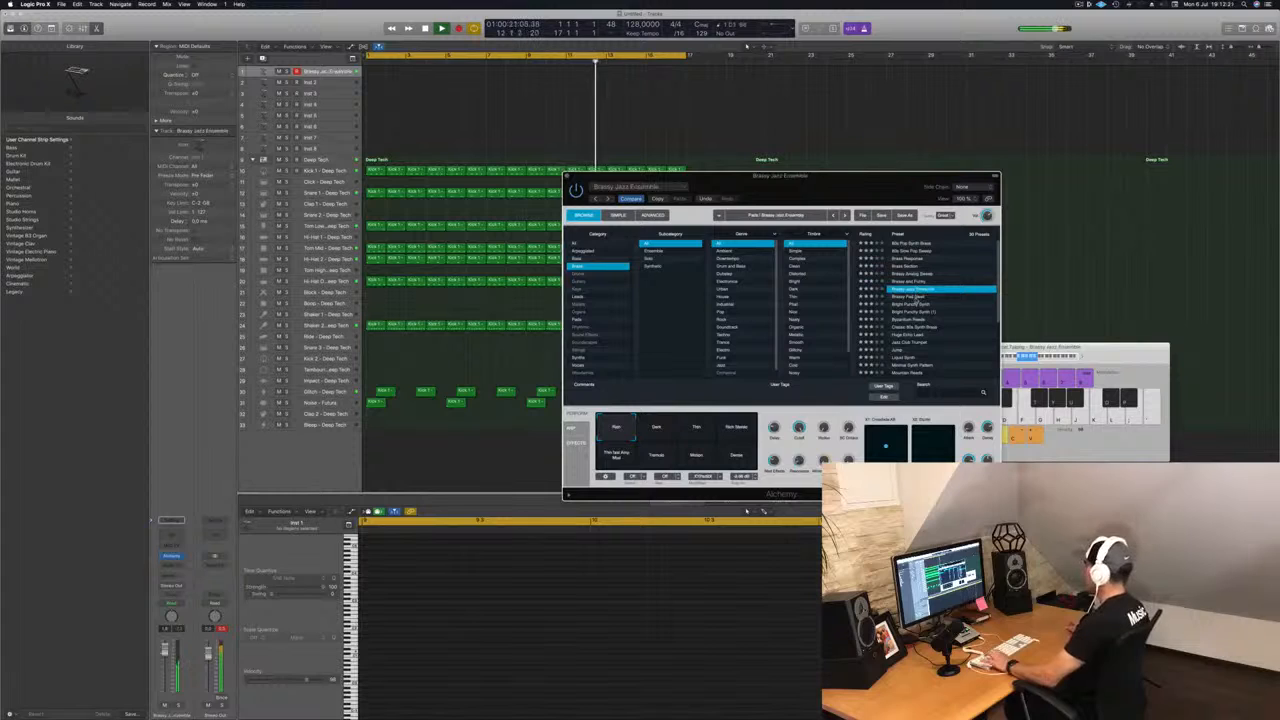
{"action": "left_click", "coordinate": [917, 297]}
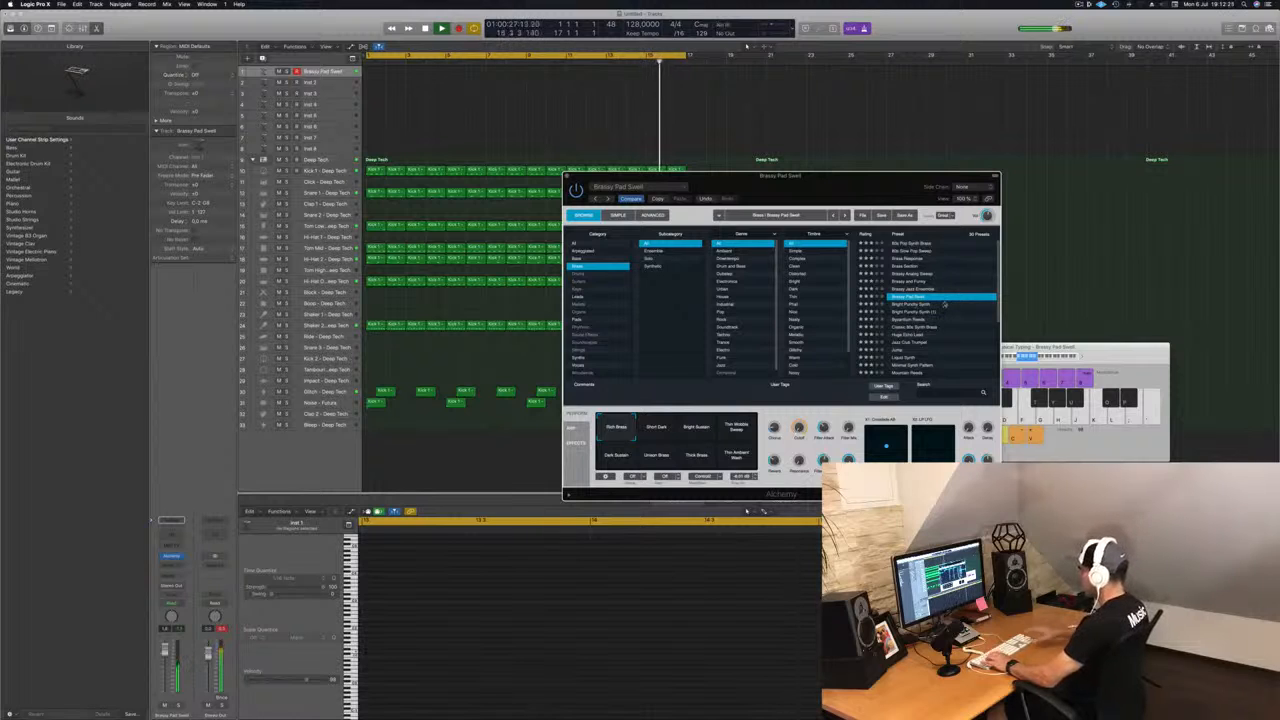
Record a held-note phrase on the Brassy Pad Swell track and open the recorded region in the note editor
{"action": "key", "text": "r"}
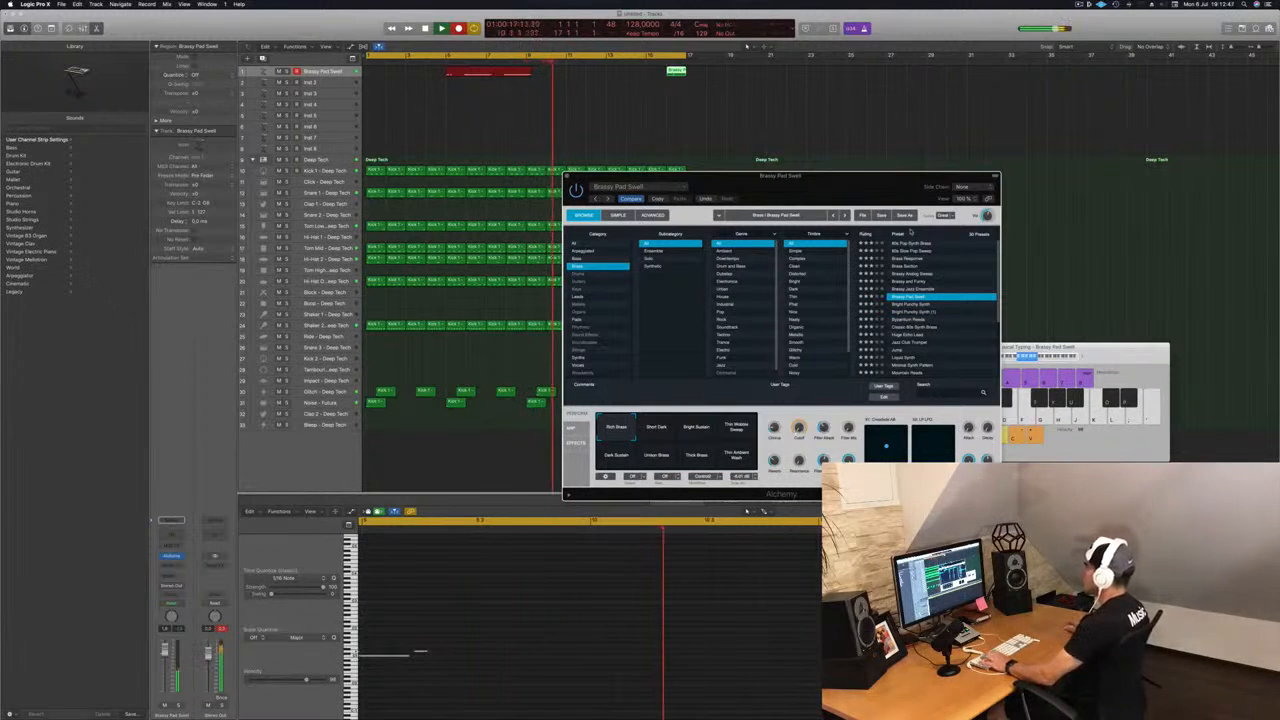
{"action": "key", "text": "space"}
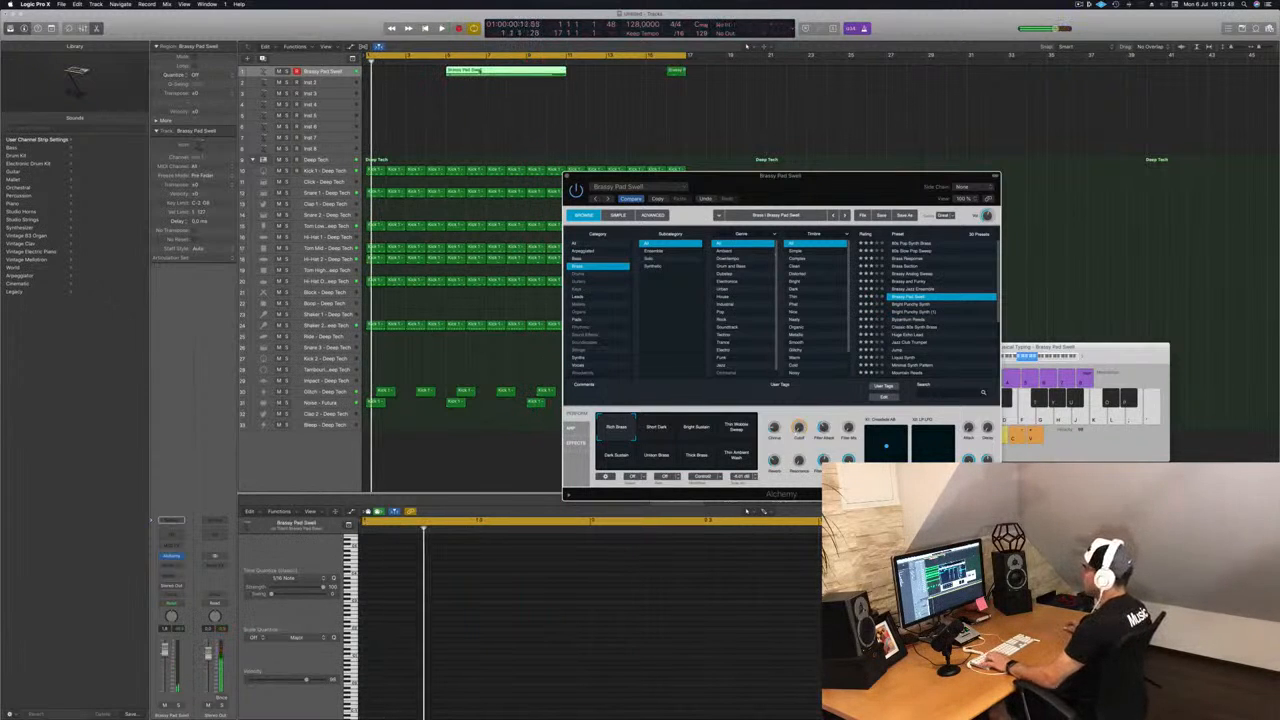
{"action": "double_click", "coordinate": [480, 71]}
{"action": "double_click", "coordinate": [484, 70]}
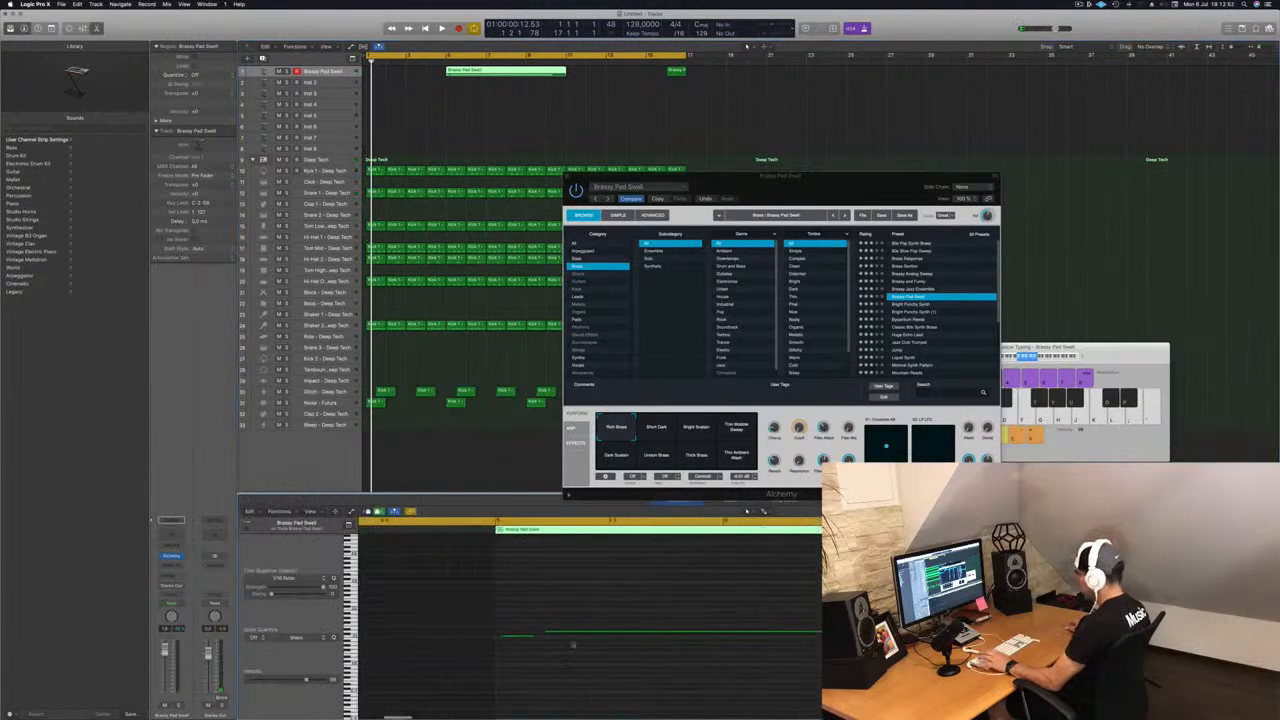
Align the first note with the start of the brass region, move the region to bar 1 and play it back
{"action": "key", "text": "space"}
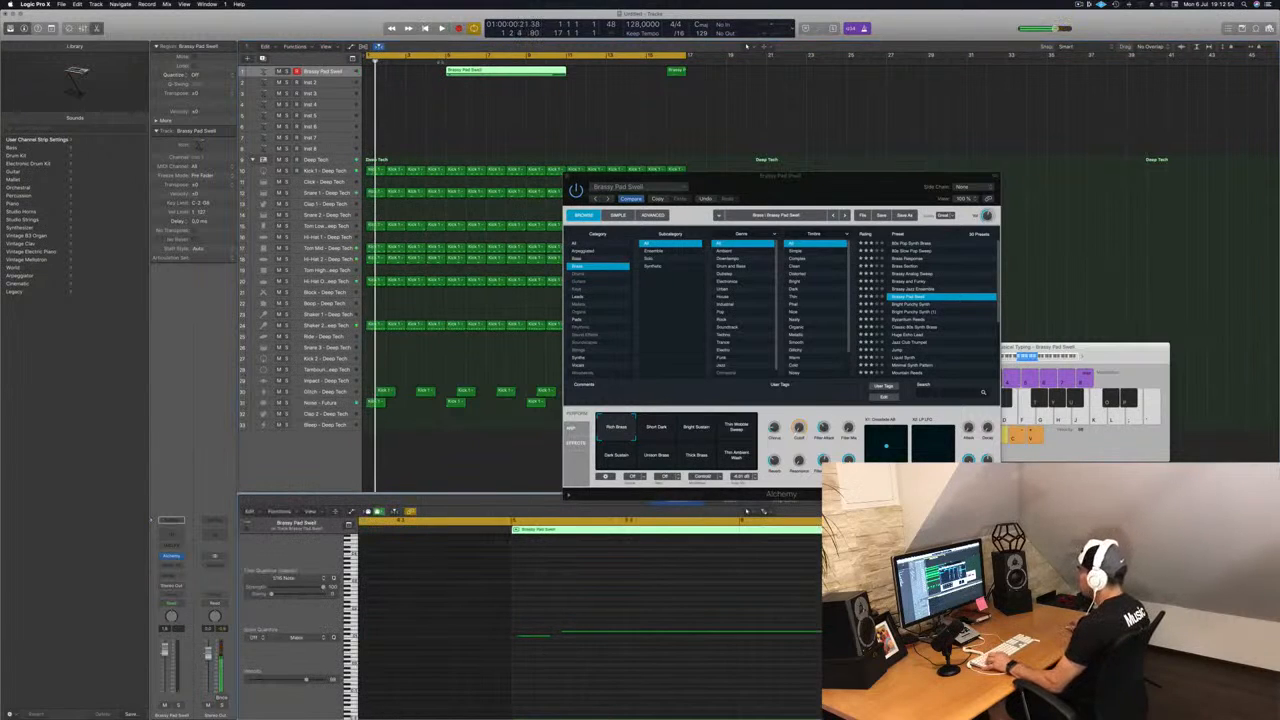
{"action": "key", "text": "Return"}
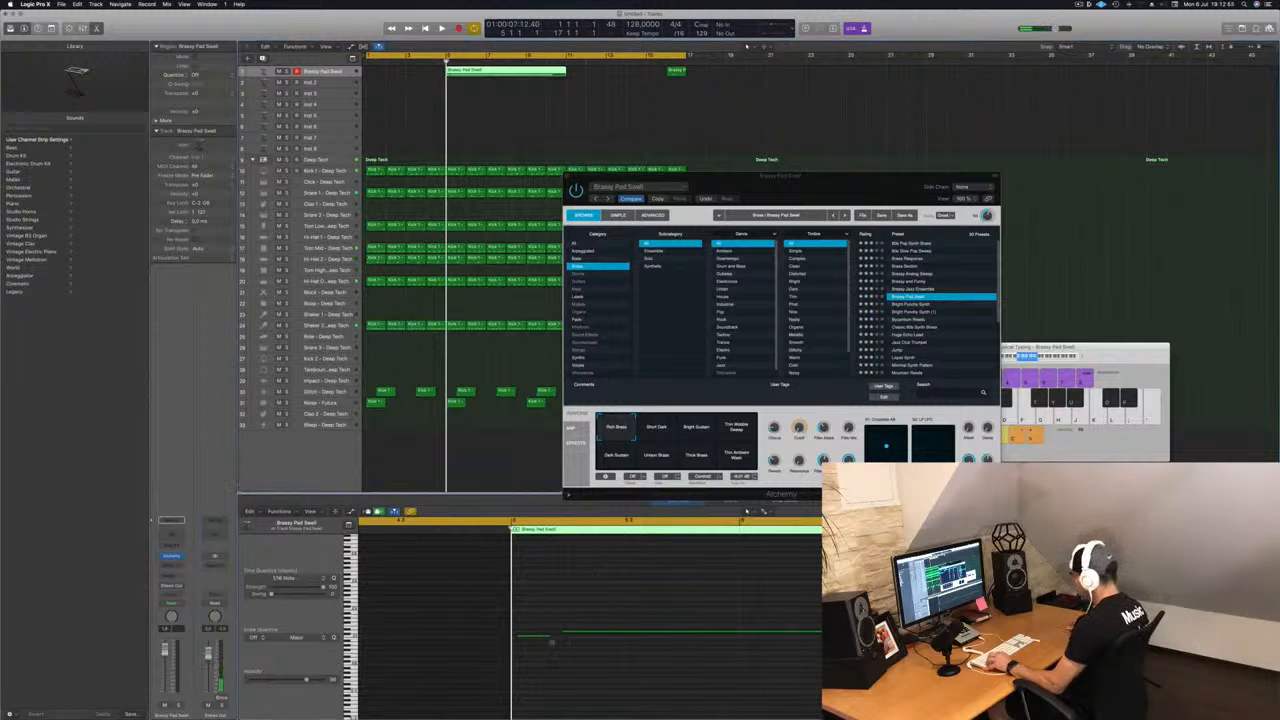
{"action": "left_click", "coordinate": [537, 640]}
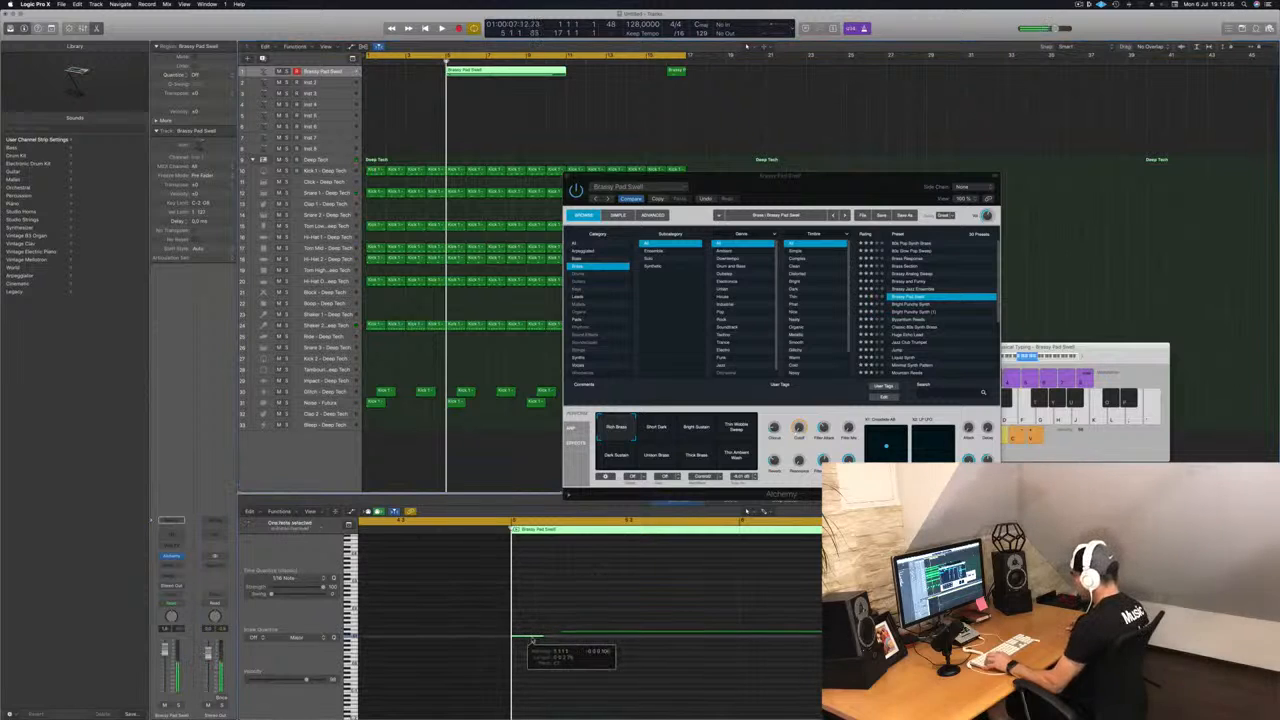
{"action": "left_click_drag", "start_coordinate": [497, 71], "coordinate": [417, 73]}
{"action": "key", "text": "Return"}
{"action": "key", "text": "space"}
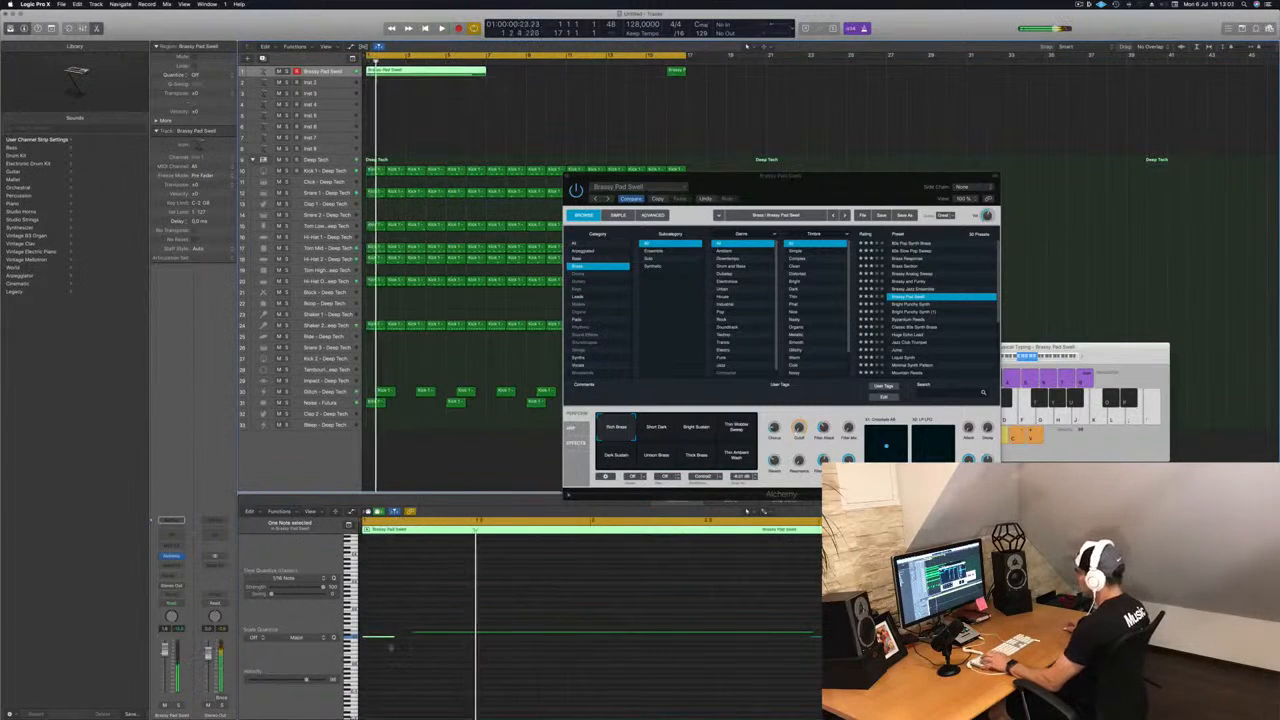
Adjust the first two brass notes so the long second note starts exactly where the first ends, checking it in playback
{"action": "key", "text": "space"}
{"action": "left_click", "coordinate": [407, 636]}
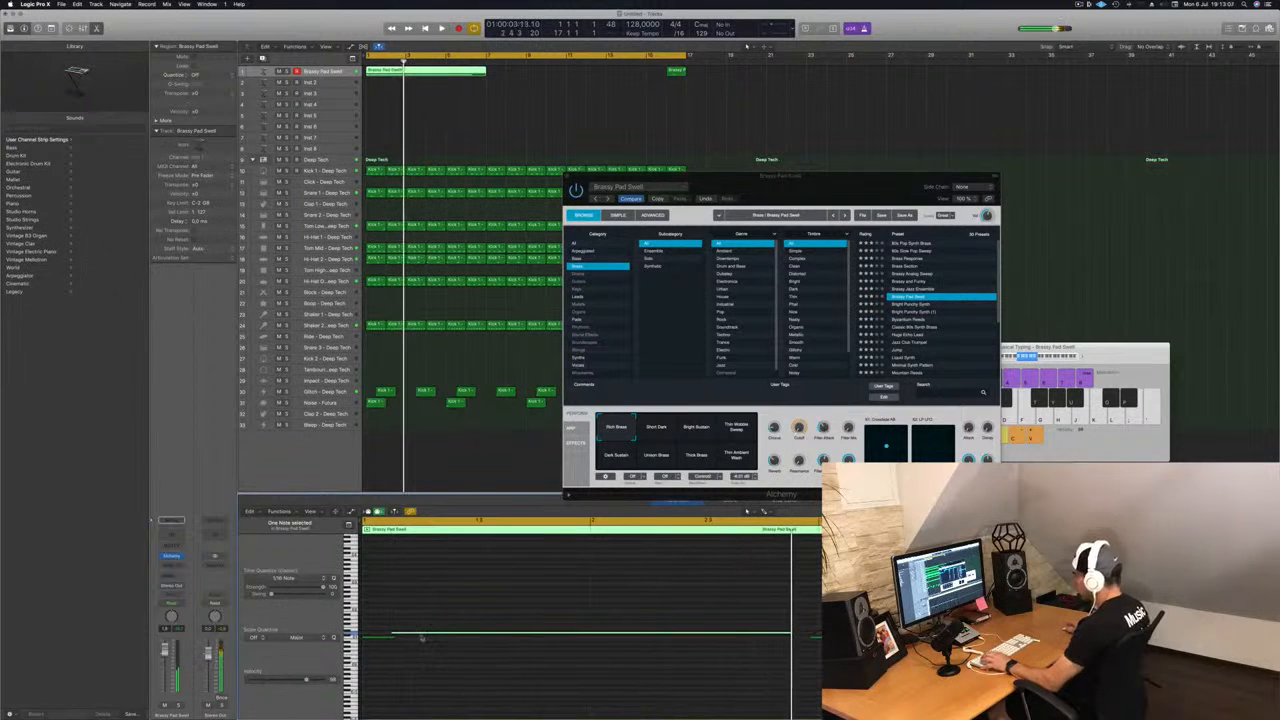
{"action": "key", "text": "space"}
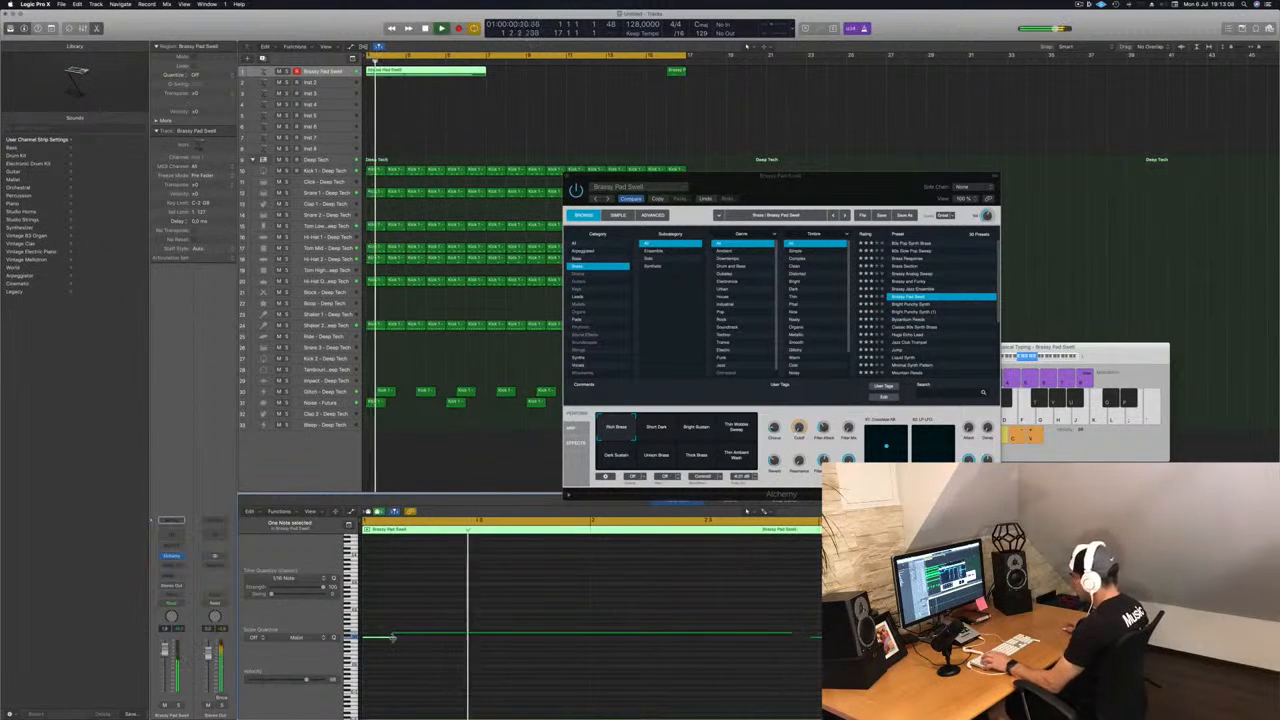
{"action": "mouse_move", "coordinate": [393, 636]}
{"action": "left_mouse_down"}
{"action": "mouse_move", "coordinate": [424, 645]}
{"action": "mouse_move", "coordinate": [388, 638]}
{"action": "mouse_move", "coordinate": [401, 641]}
{"action": "left_mouse_up"}
{"action": "key", "text": "space"}
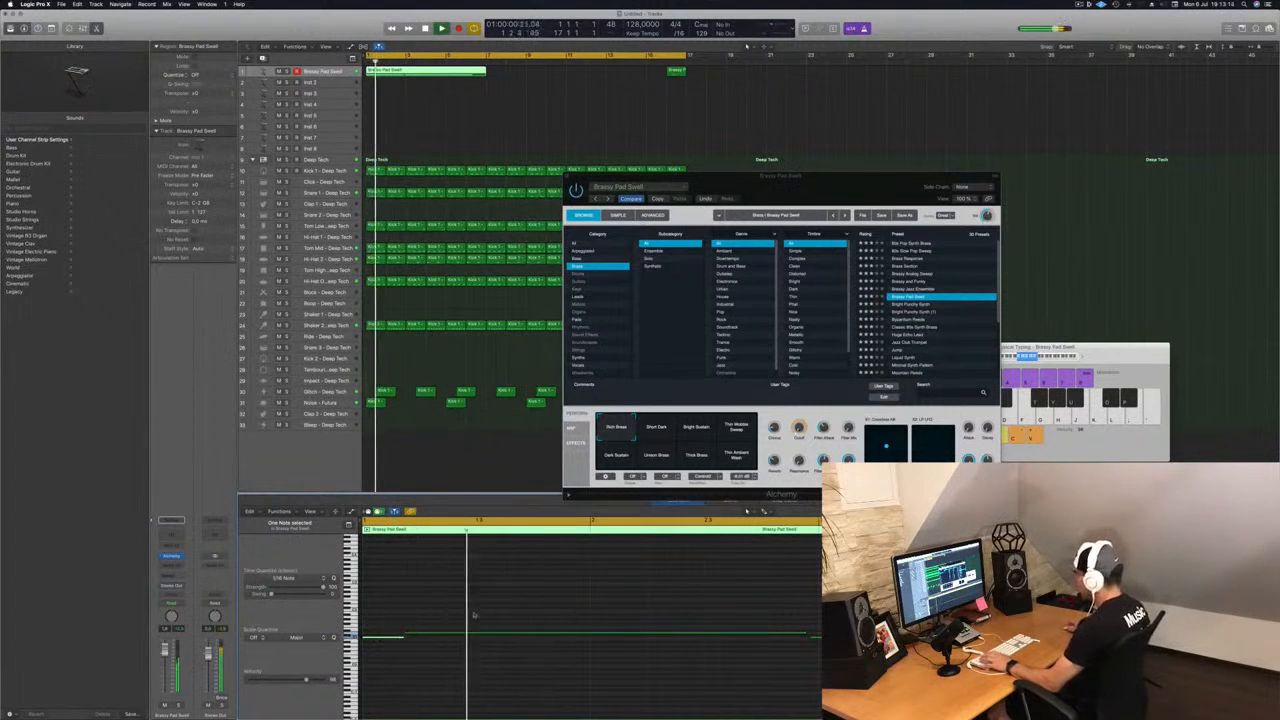
{"action": "key", "text": "space"}
{"action": "key", "text": "space"}
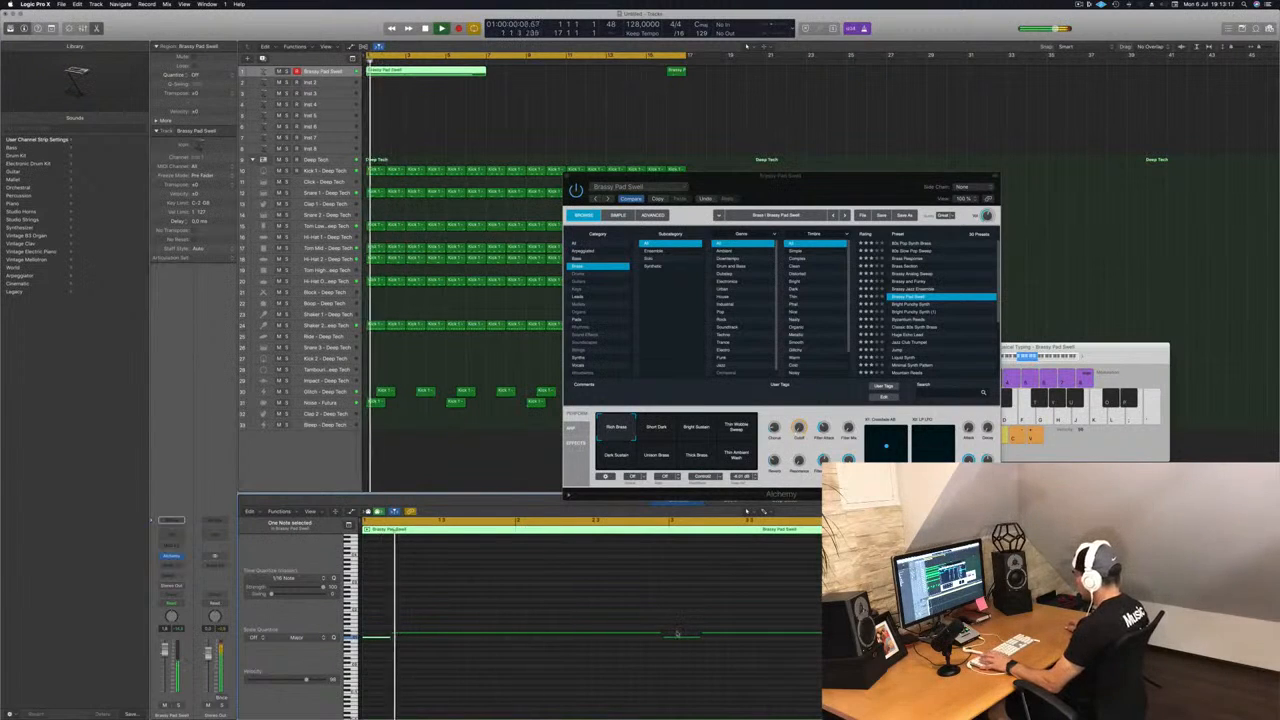
Extend the long brass note to end at bar 3 and replay the part from the start
{"action": "left_click", "coordinate": [688, 615]}
{"action": "left_click", "coordinate": [660, 634]}
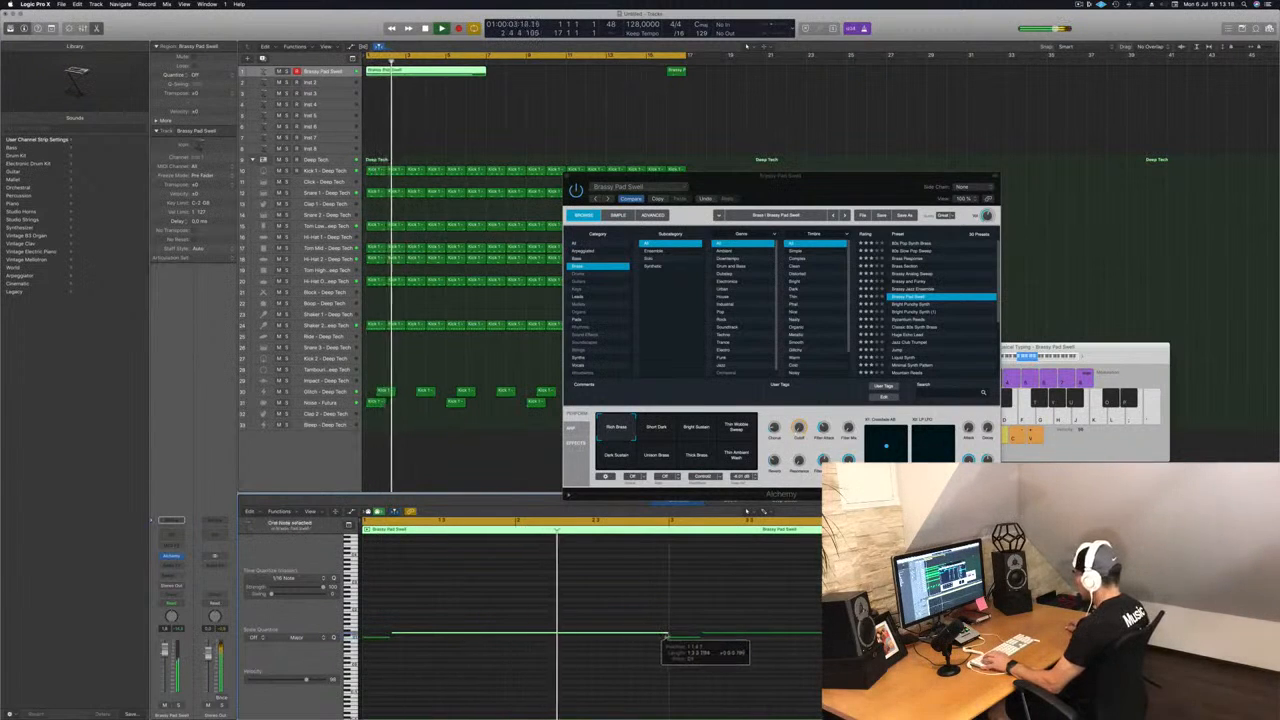
{"action": "key", "text": "space"}
{"action": "key", "text": "space"}
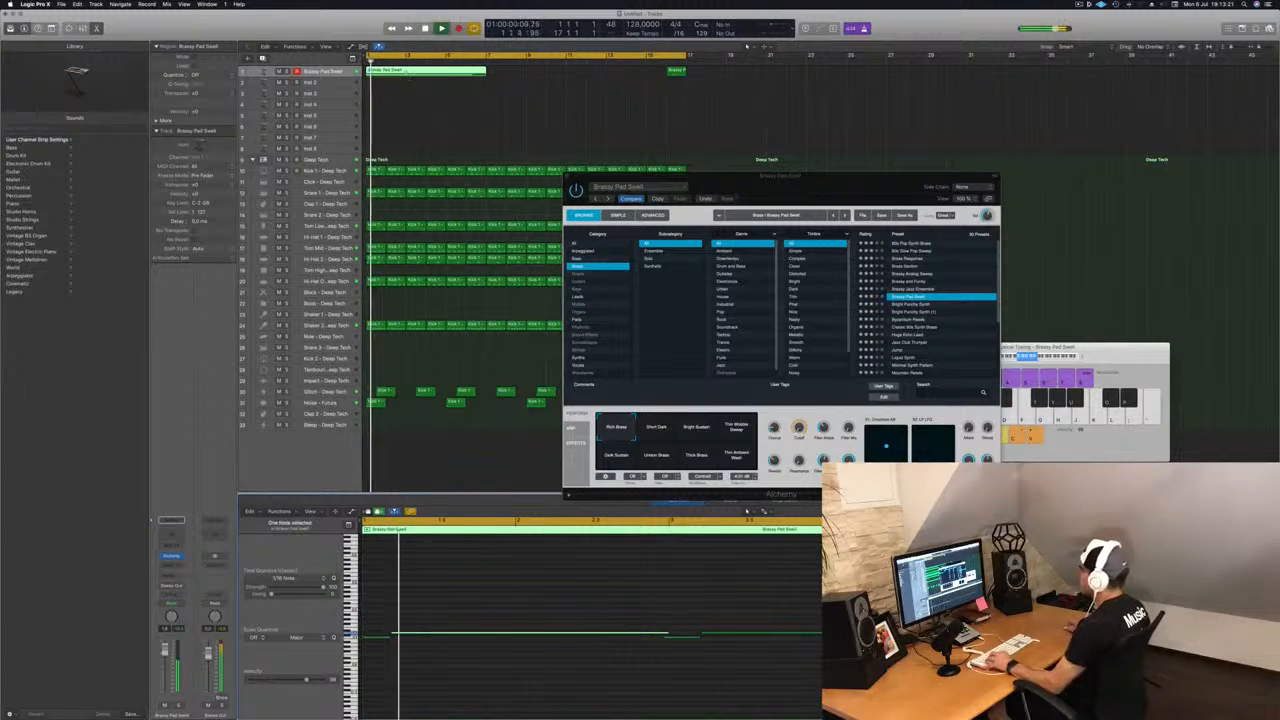
Reduce the brass part to its first two bars, splitting notes at bar 3, deleting the later regions and clearing the leftover end note
{"action": "left_click", "coordinate": [406, 71], "text": "super"}
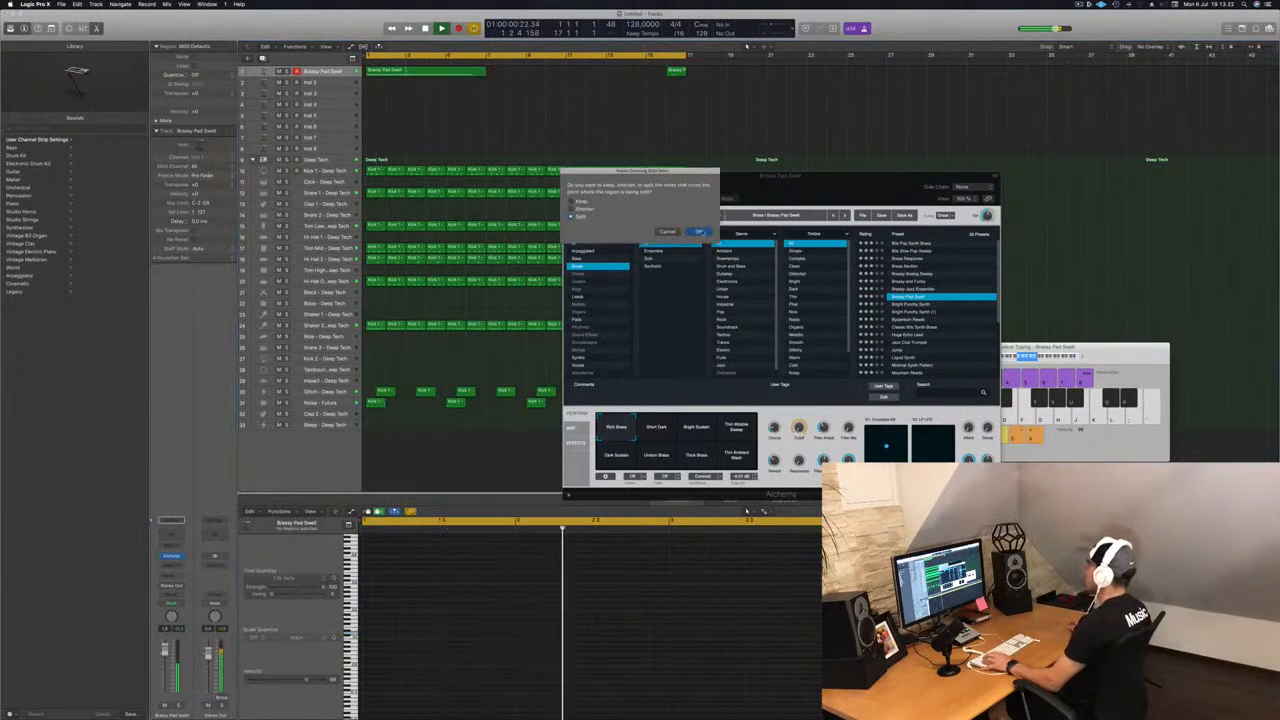
{"action": "key", "text": "Return"}
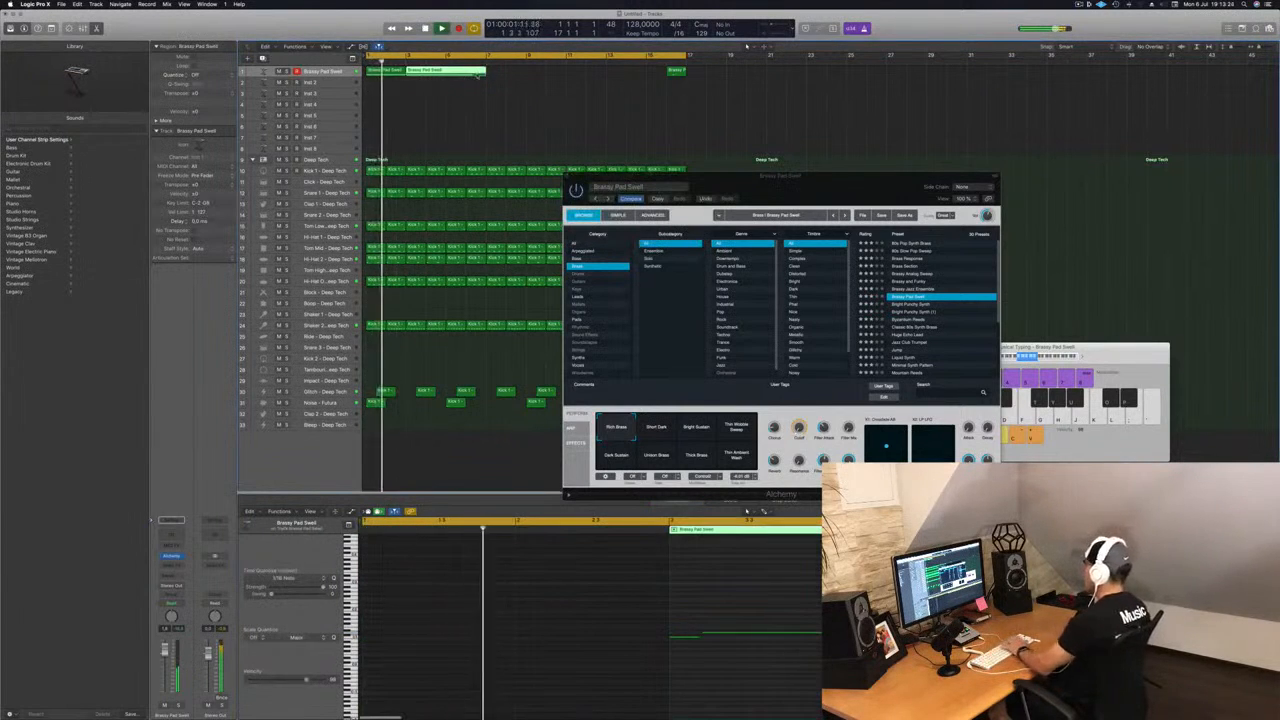
{"action": "key", "text": "Delete"}
{"action": "key", "text": "Delete"}
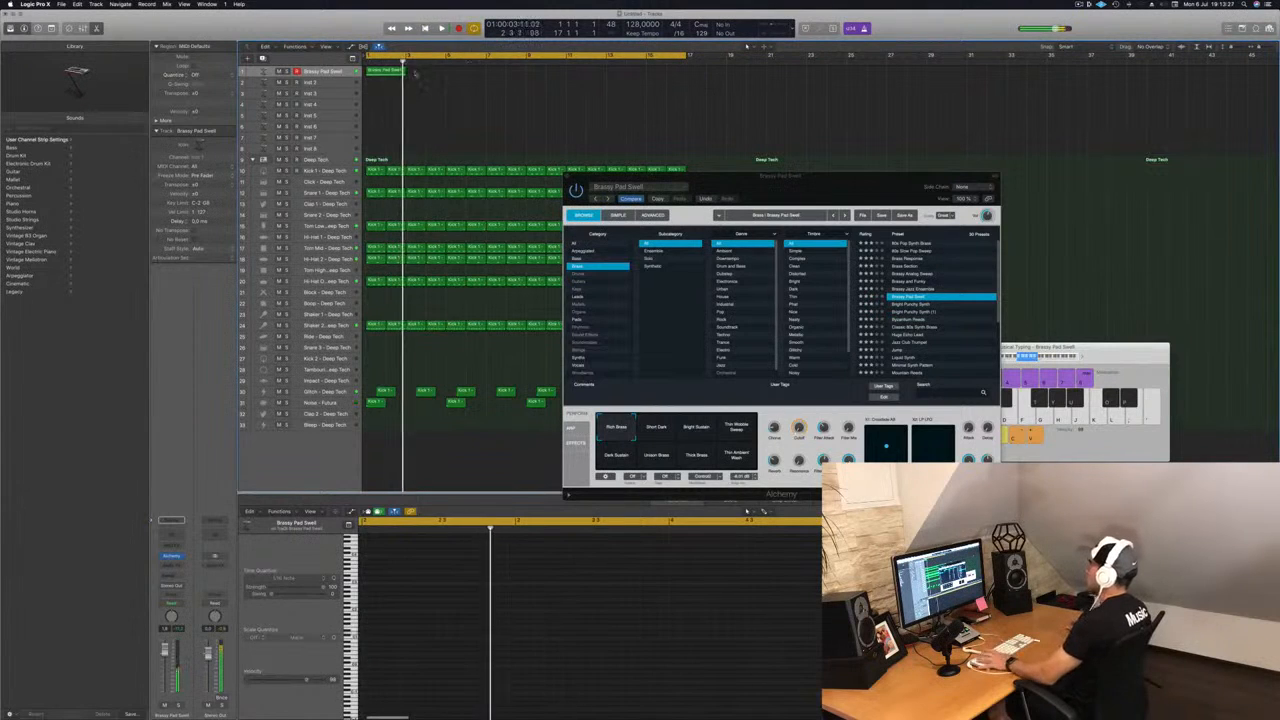
{"action": "key", "text": "space"}
{"action": "key", "text": "space"}
{"action": "left_click", "coordinate": [387, 72]}
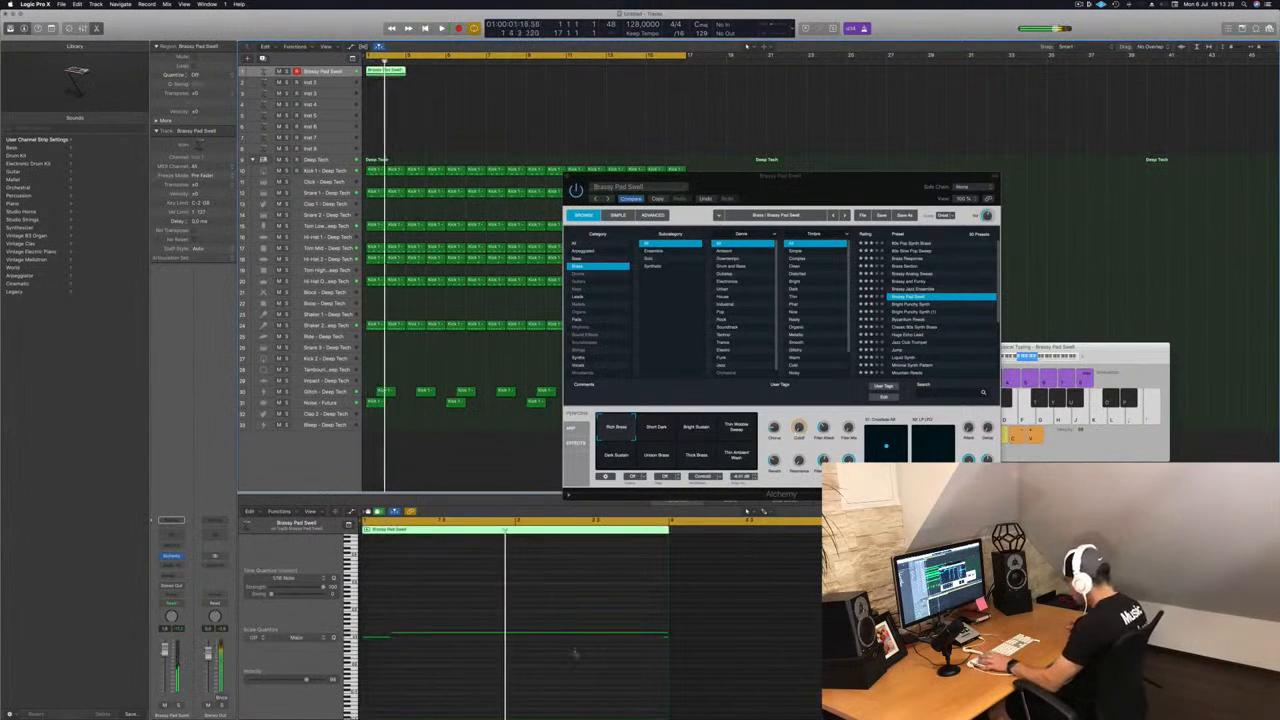
{"action": "left_click_drag", "start_coordinate": [616, 662], "coordinate": [695, 637]}
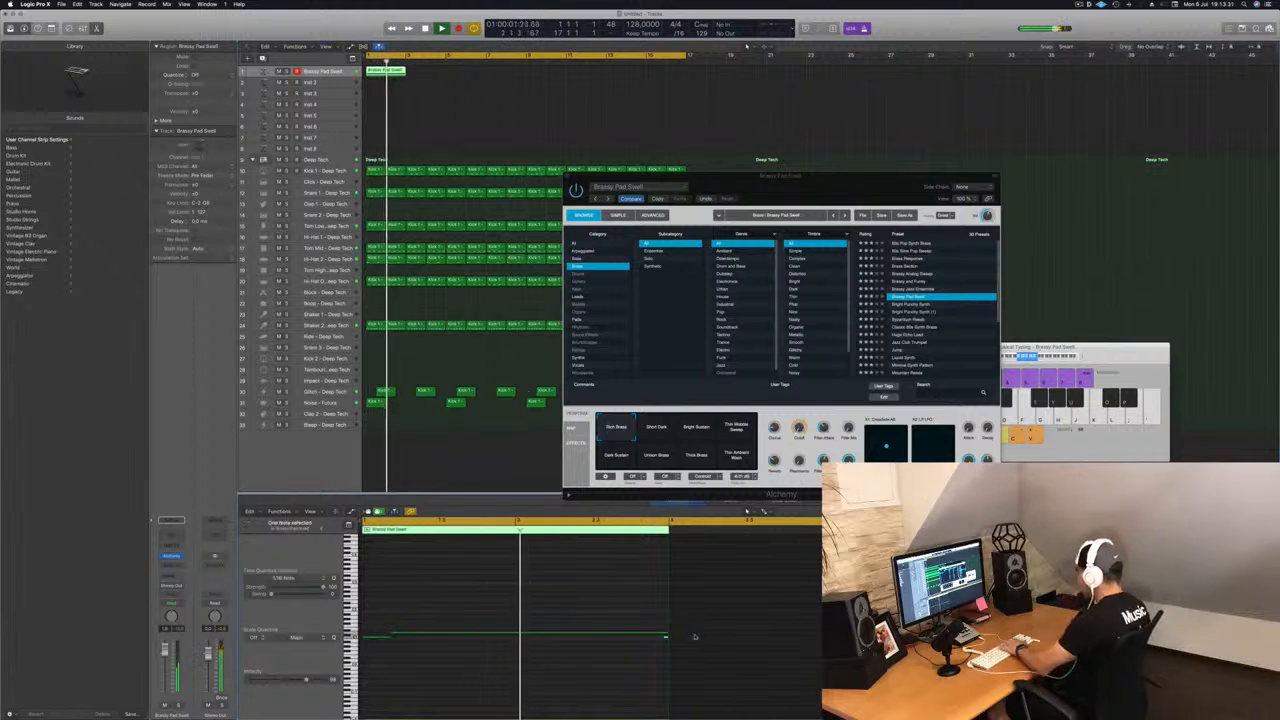
Copy the two-bar brass region repeatedly until it fills all sixteen bars of the loop, and play from the start
{"action": "left_click_drag", "start_coordinate": [398, 73], "coordinate": [435, 78]}
{"action": "left_click_drag", "start_coordinate": [439, 83], "coordinate": [474, 79]}
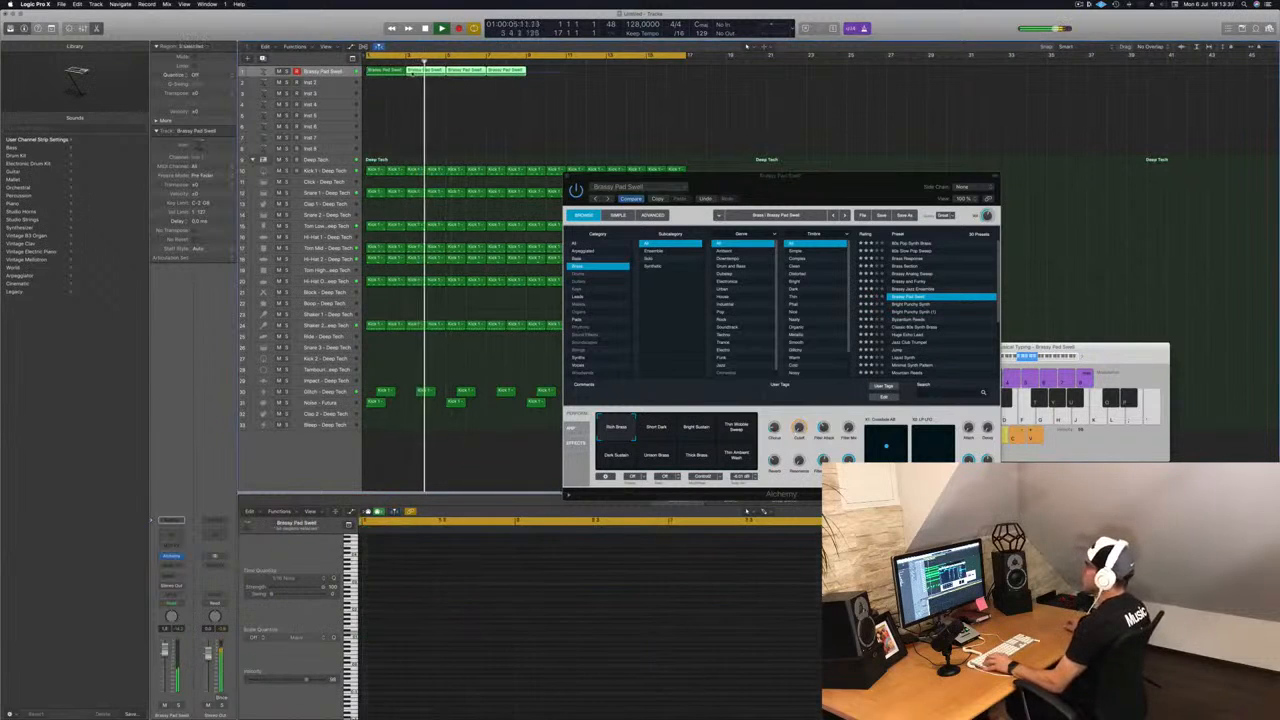
{"action": "left_click_drag", "start_coordinate": [380, 74], "coordinate": [380, 73]}
{"action": "left_click_drag", "start_coordinate": [381, 72], "coordinate": [544, 79]}
{"action": "key", "text": "Return"}
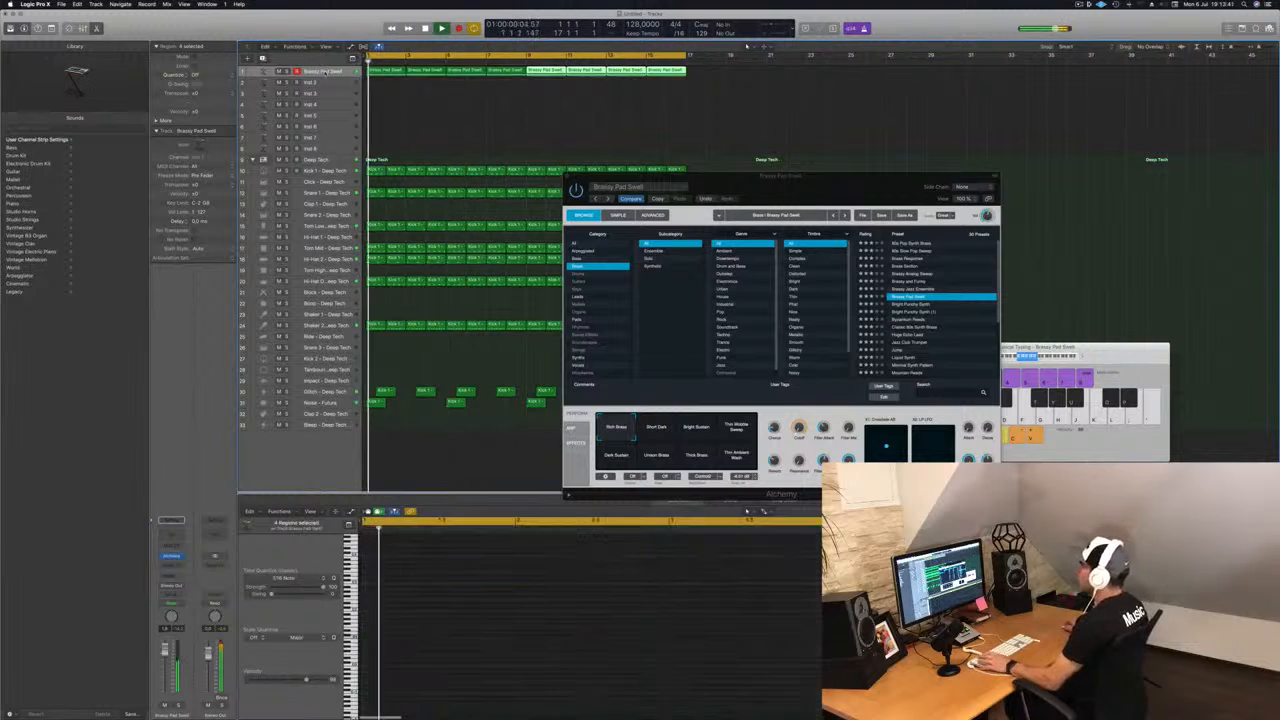
Enlarge the Brassy Pad Swell track's height and check it in playback against the Deep Tech drum track
{"action": "left_click_drag", "start_coordinate": [325, 78], "coordinate": [325, 134]}
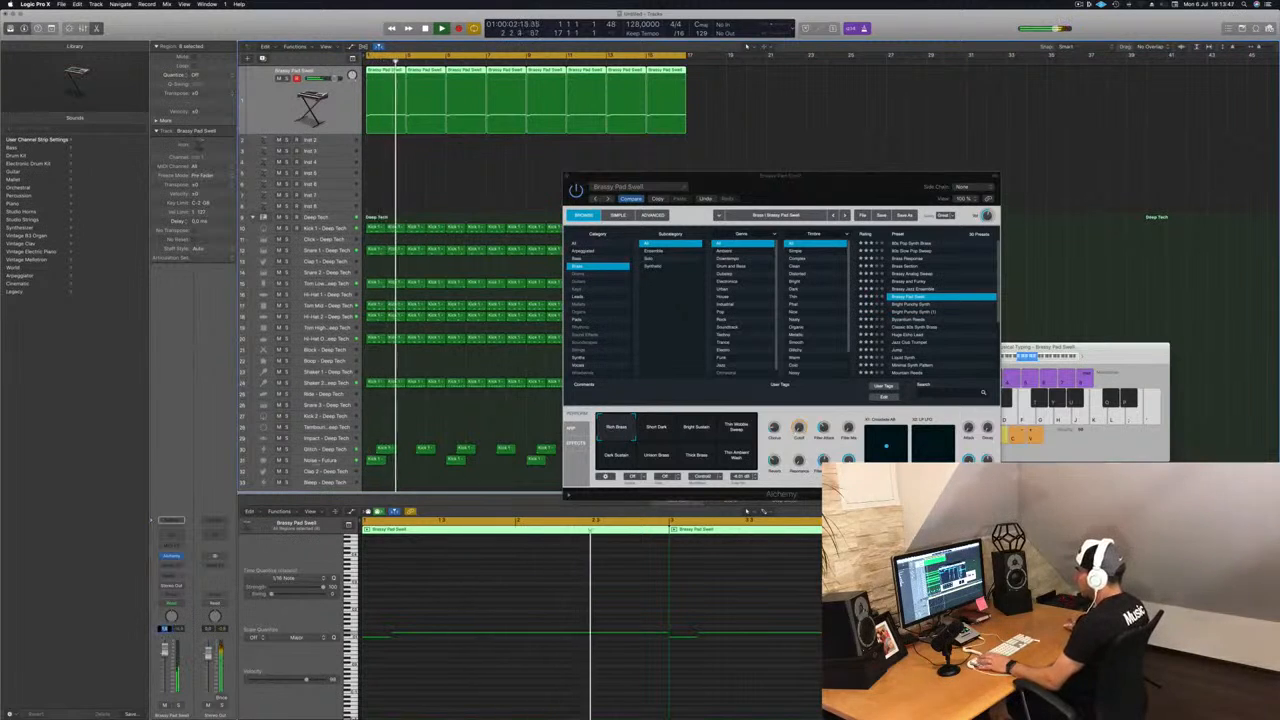
{"action": "left_click", "coordinate": [325, 217]}
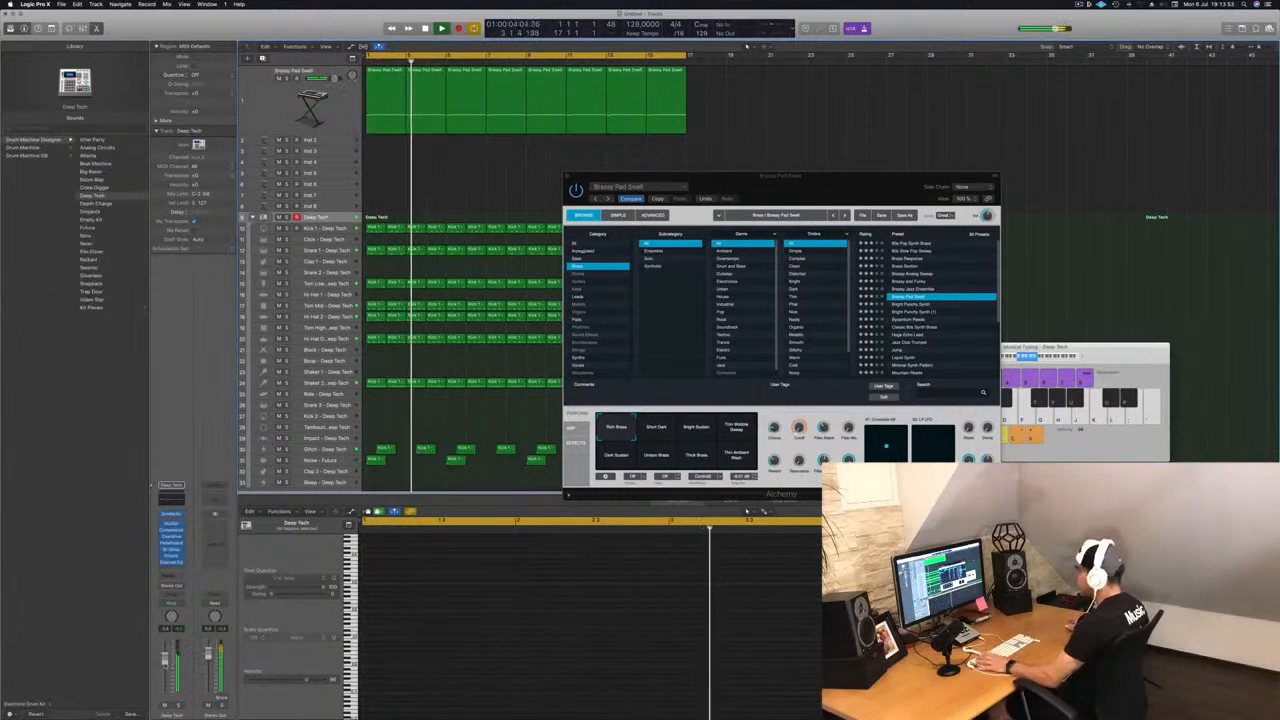
{"action": "key", "text": "space"}
{"action": "key", "text": "space"}
{"action": "left_click", "coordinate": [276, 95]}
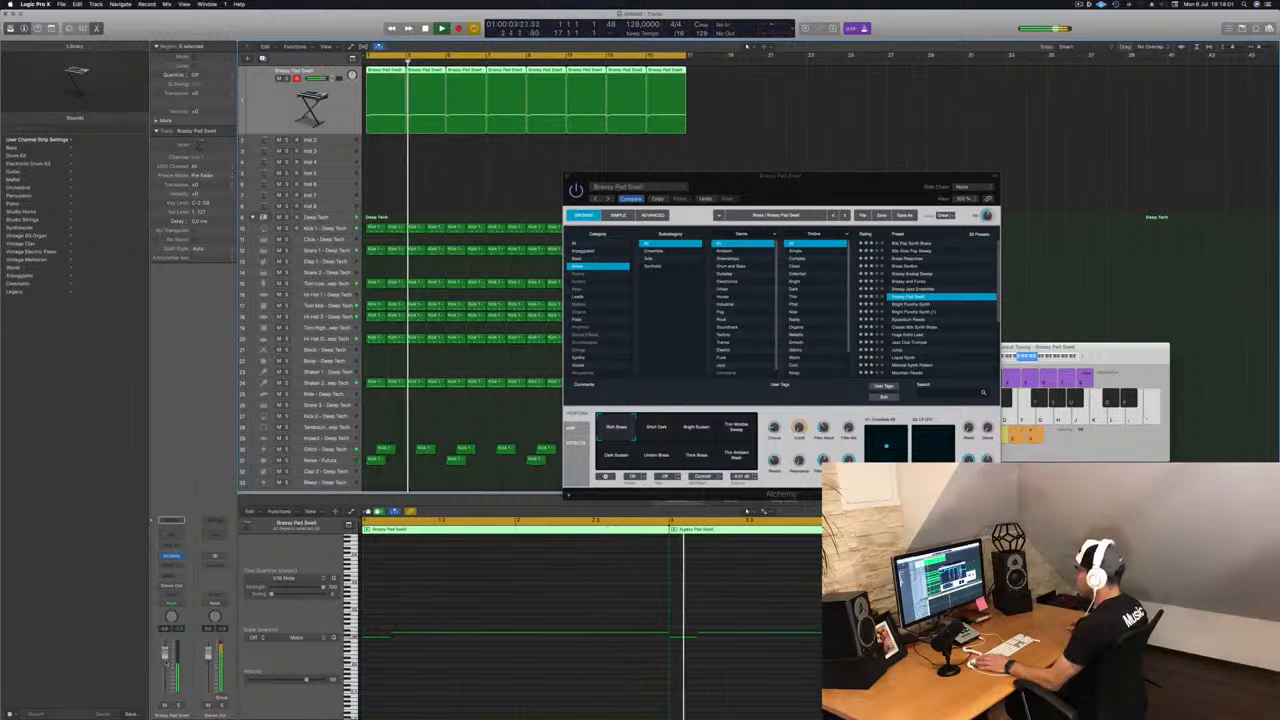
{"action": "key", "text": "Return"}
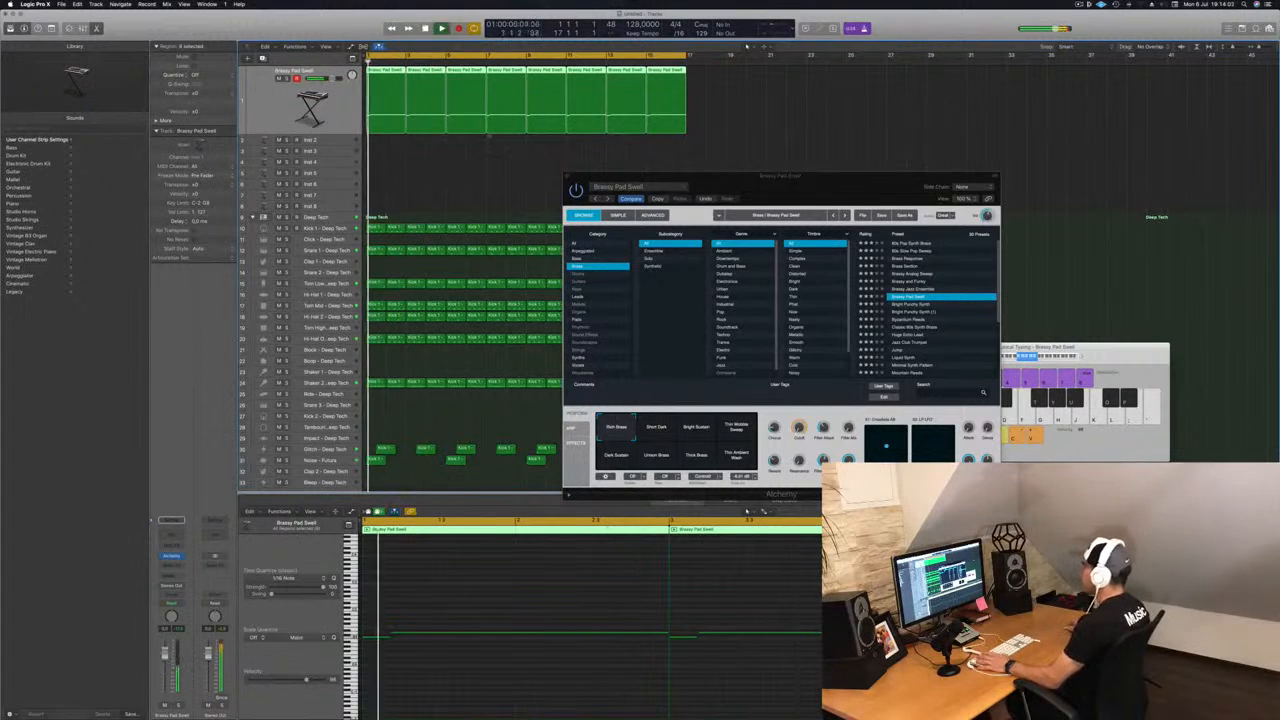
Audition the Brassy Pad Swell snapshots over the beat, including Short Dark, Bright Sustain, Dark Sustain, Unison Brass and Thin Ambient Wash
{"action": "left_click", "coordinate": [648, 428]}
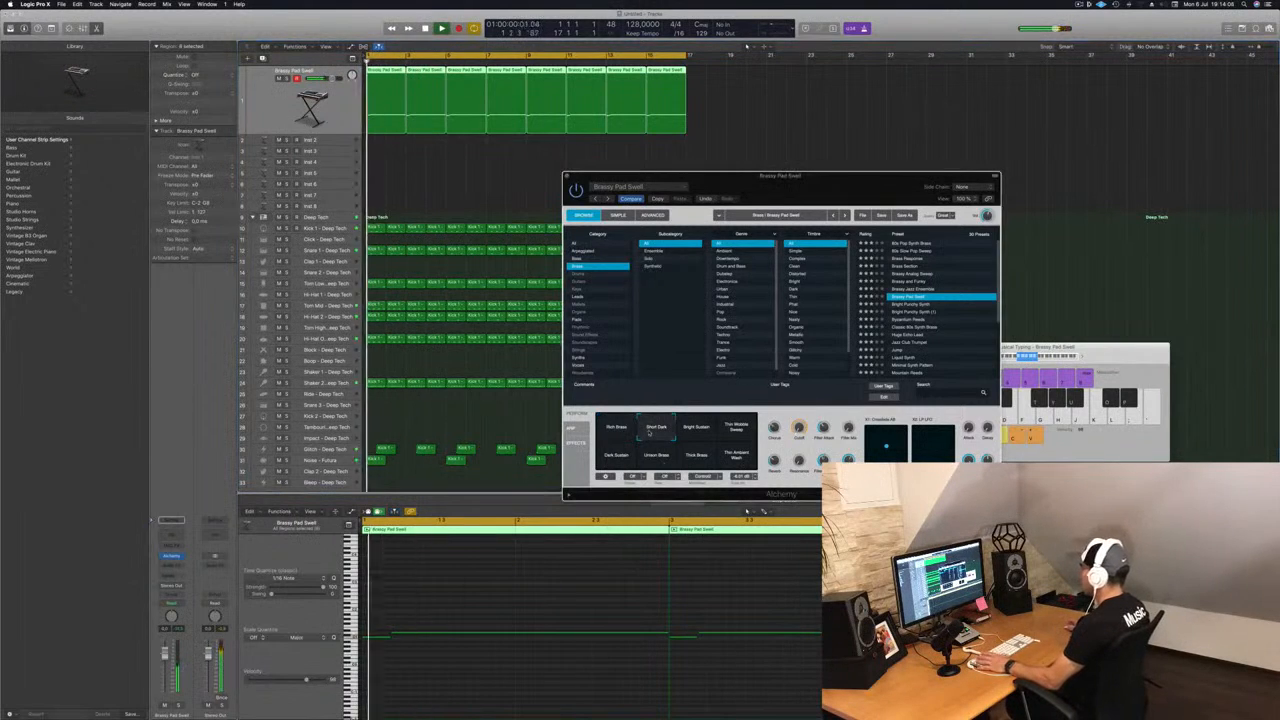
{"action": "left_click", "coordinate": [695, 434]}
{"action": "left_click", "coordinate": [737, 430]}
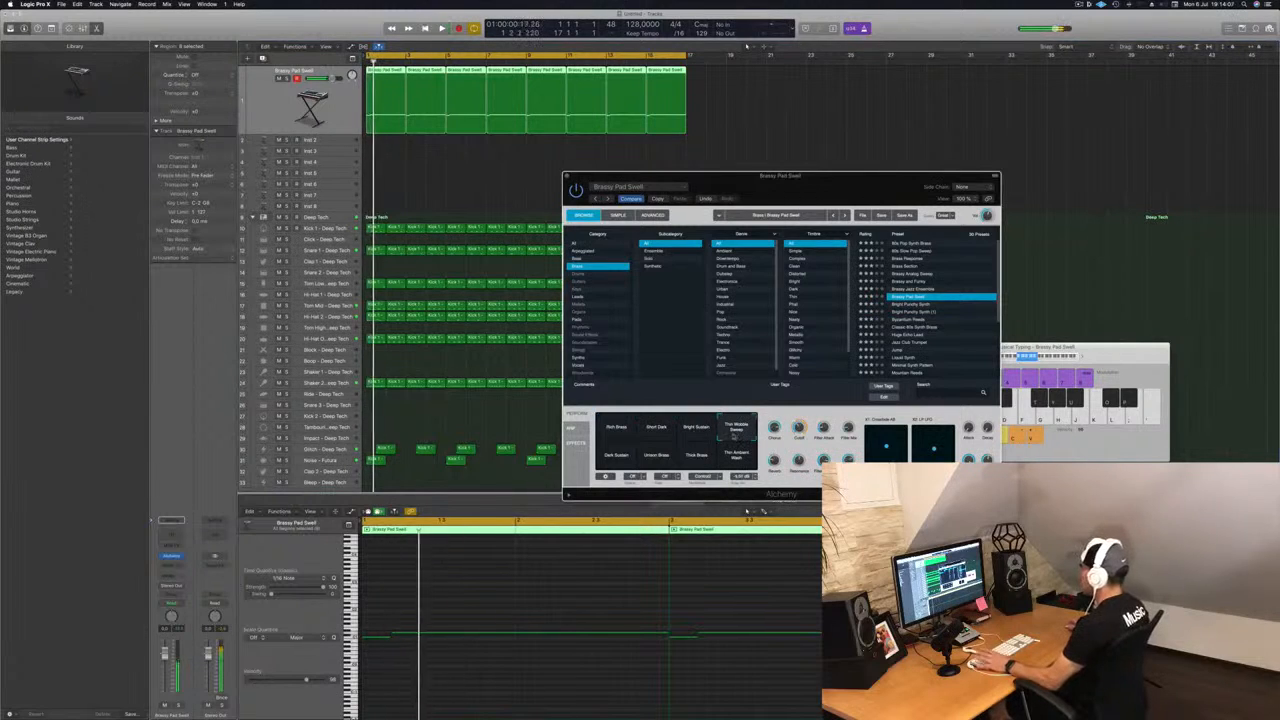
{"action": "left_click", "coordinate": [615, 458]}
{"action": "left_click", "coordinate": [654, 457]}
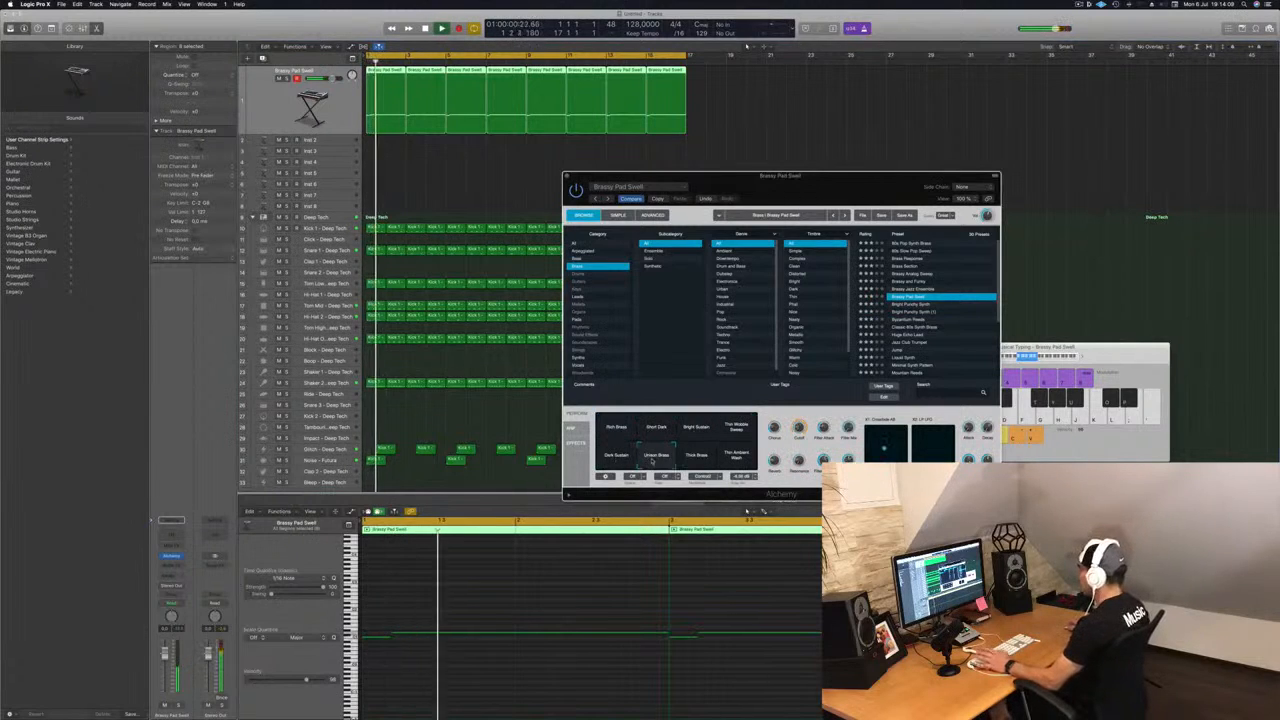
{"action": "left_click", "coordinate": [733, 458]}
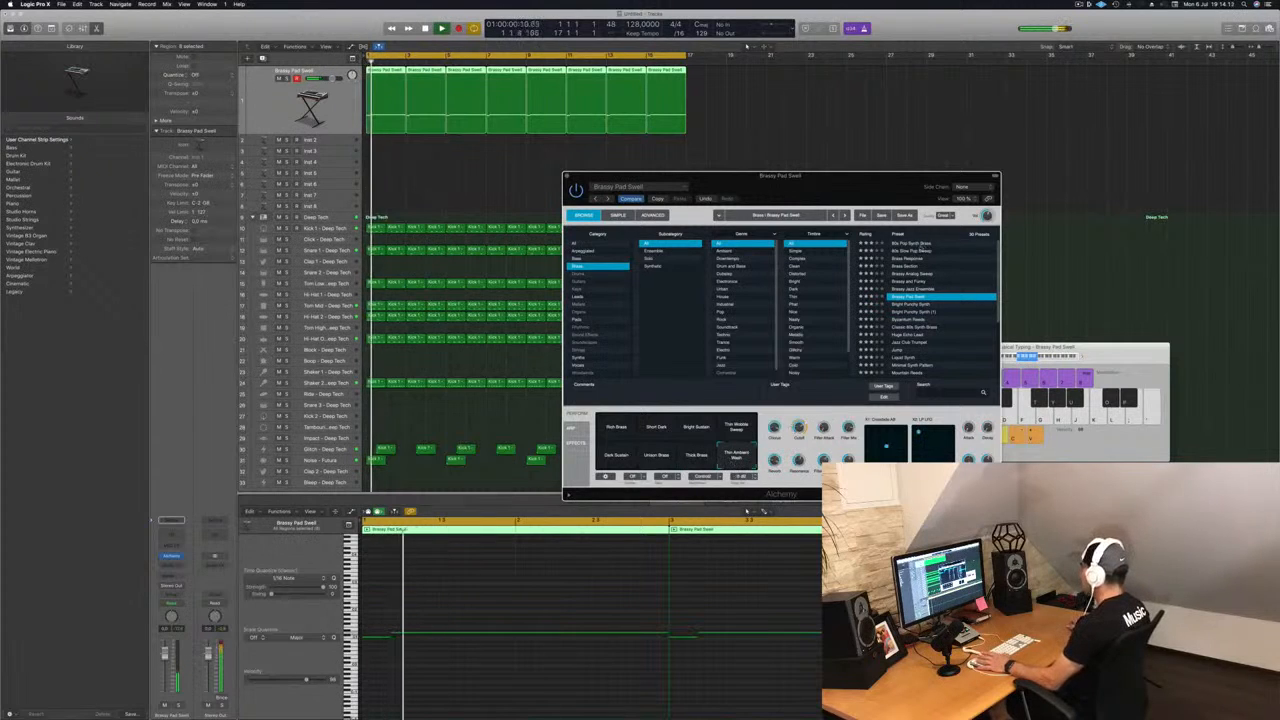
Load the 80s Pop Synth Brass preset, audition its snapshots against the beat and settle on Warm Decay
{"action": "left_click", "coordinate": [921, 245]}
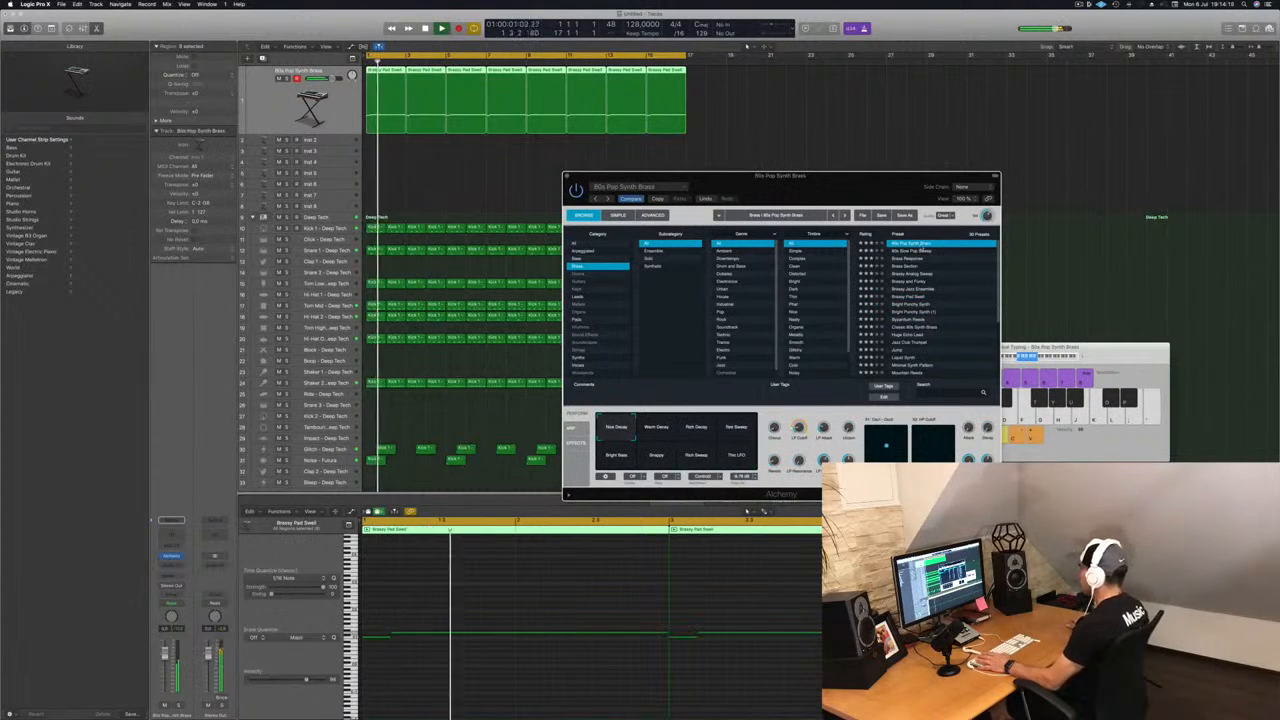
{"action": "left_click_drag", "start_coordinate": [856, 186], "coordinate": [793, 196]}
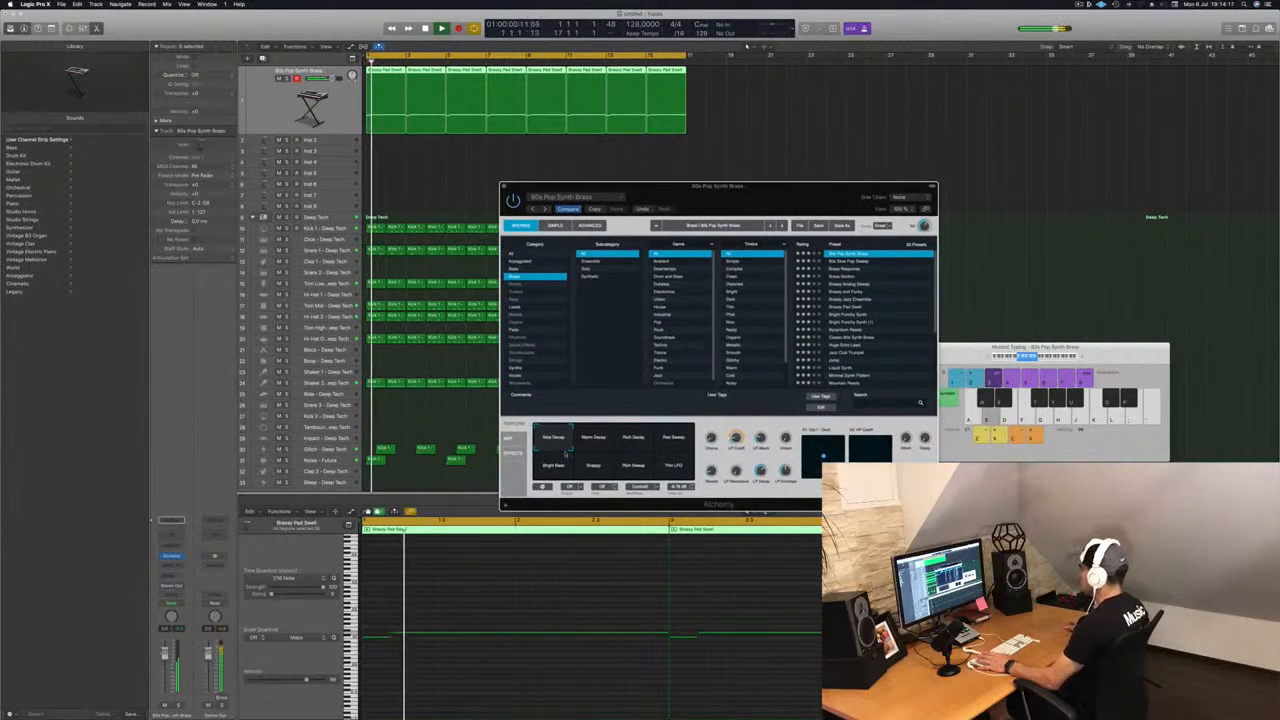
{"action": "left_click", "coordinate": [594, 446]}
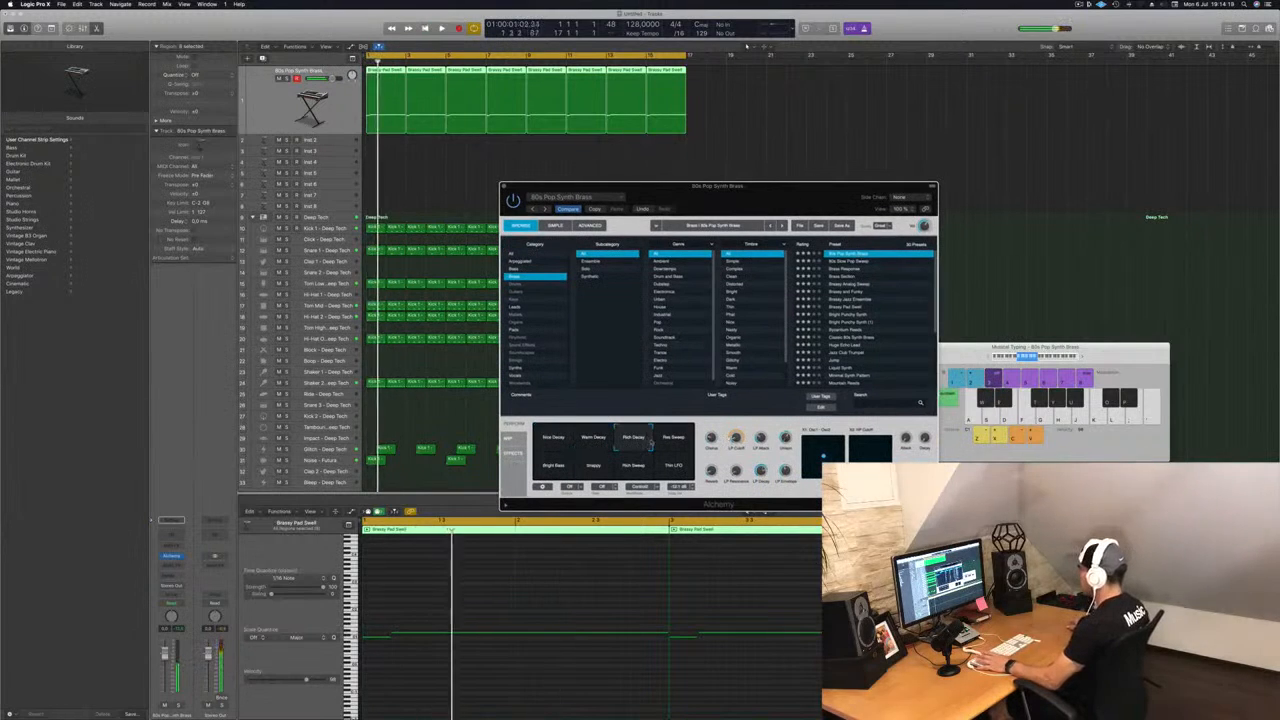
{"action": "left_click", "coordinate": [666, 446]}
{"action": "left_click", "coordinate": [553, 465]}
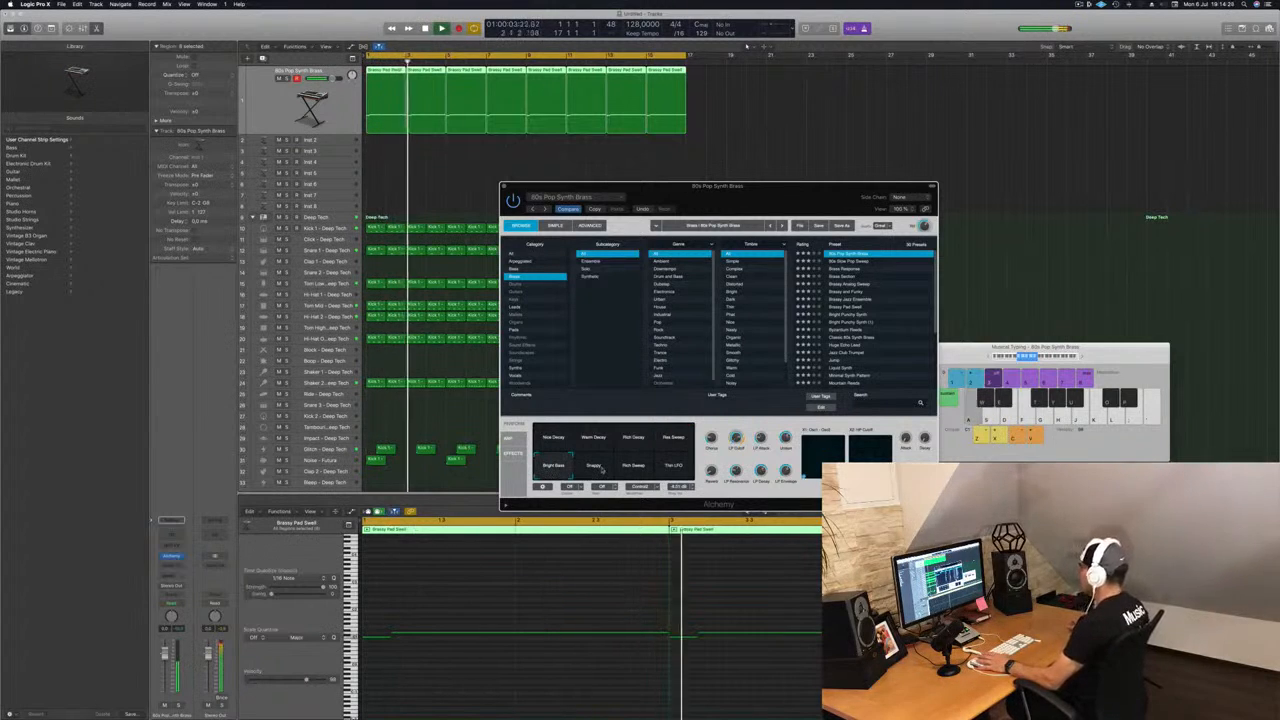
{"action": "left_click", "coordinate": [594, 466]}
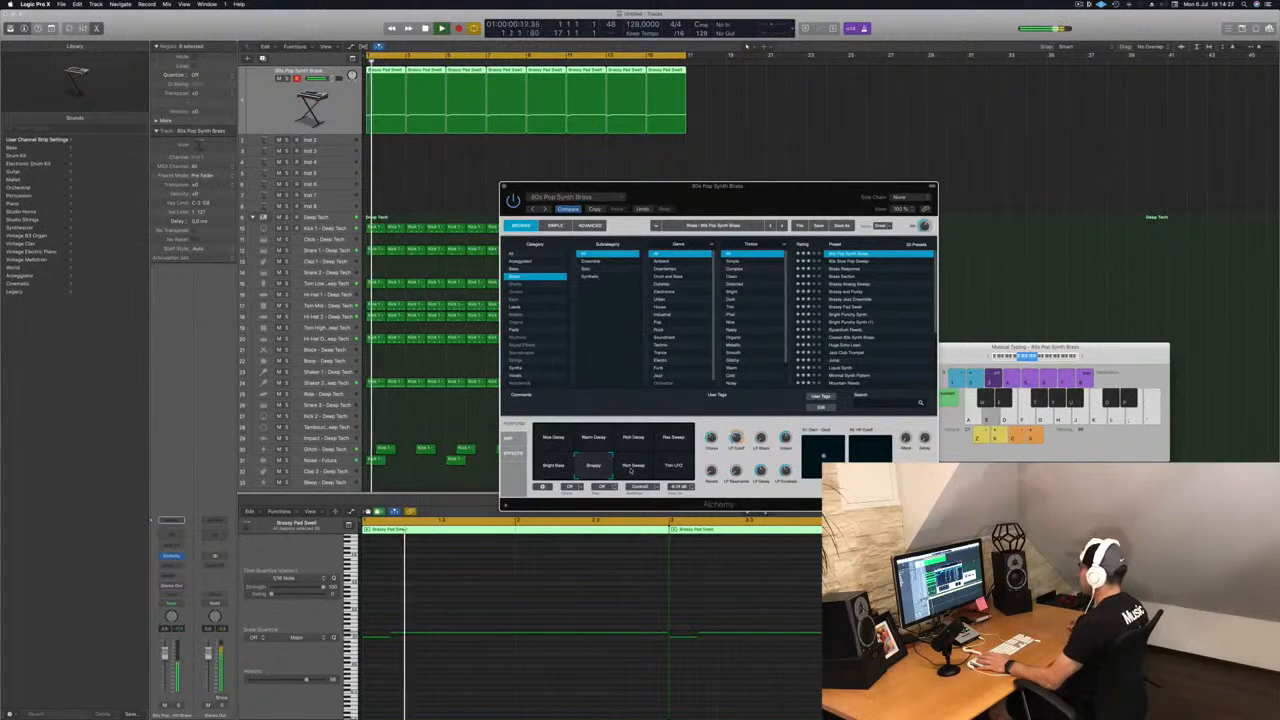
{"action": "left_click", "coordinate": [633, 465]}
{"action": "left_click", "coordinate": [558, 440]}
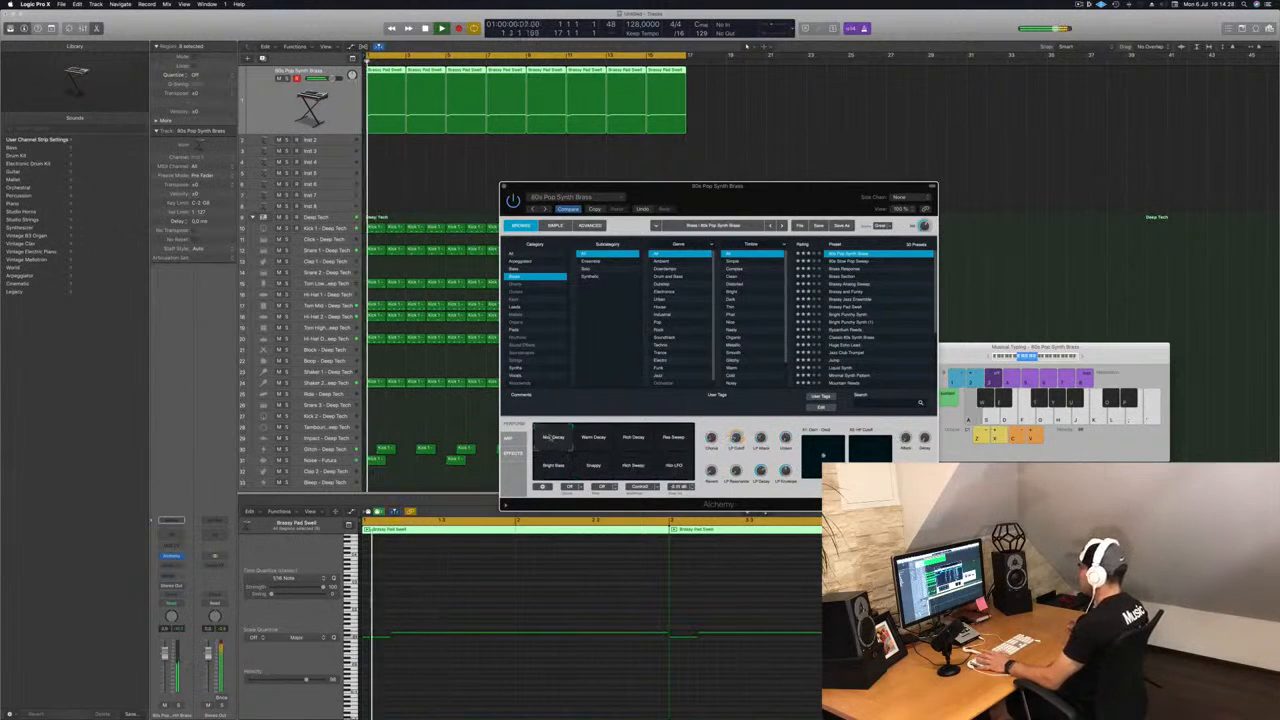
{"action": "left_click", "coordinate": [589, 442]}
{"action": "key", "text": "Return"}
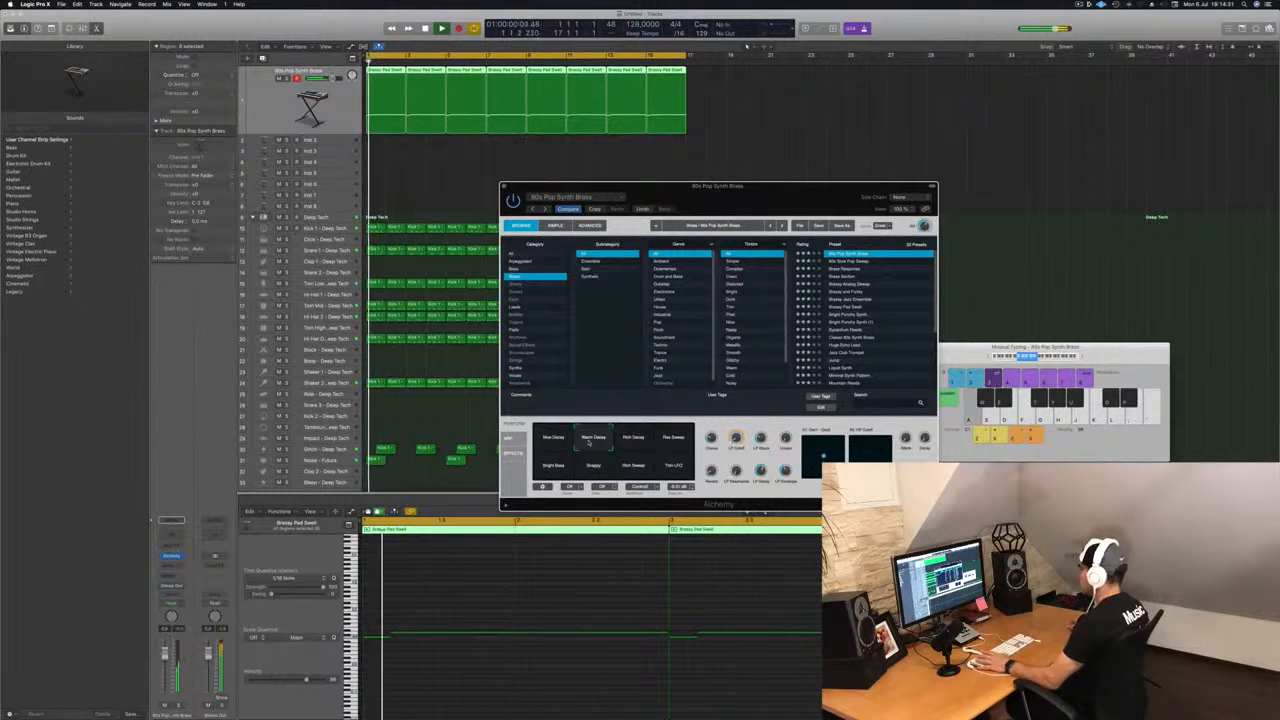
Switch the brass sound to the decay snapshot just before Warm Decay, check it from the start and close its Alchemy window
{"action": "left_click", "coordinate": [553, 444]}
{"action": "key", "text": "Return"}
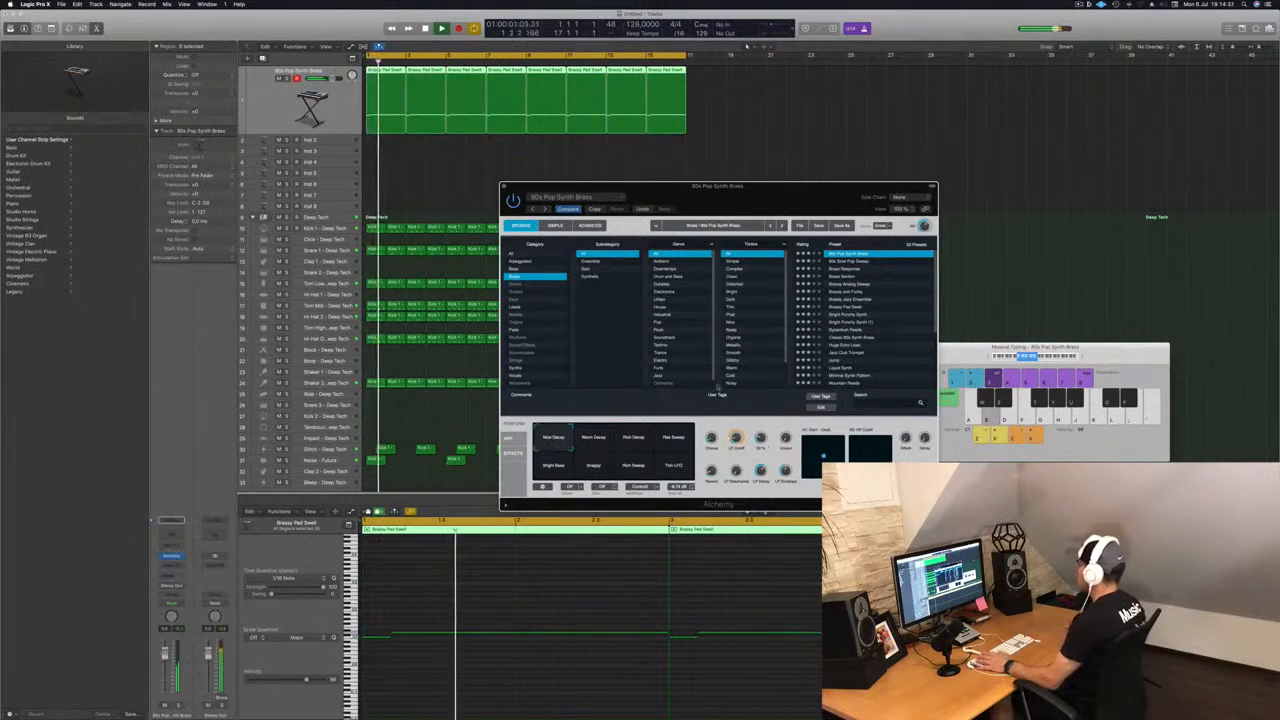
{"action": "left_click", "coordinate": [504, 187]}
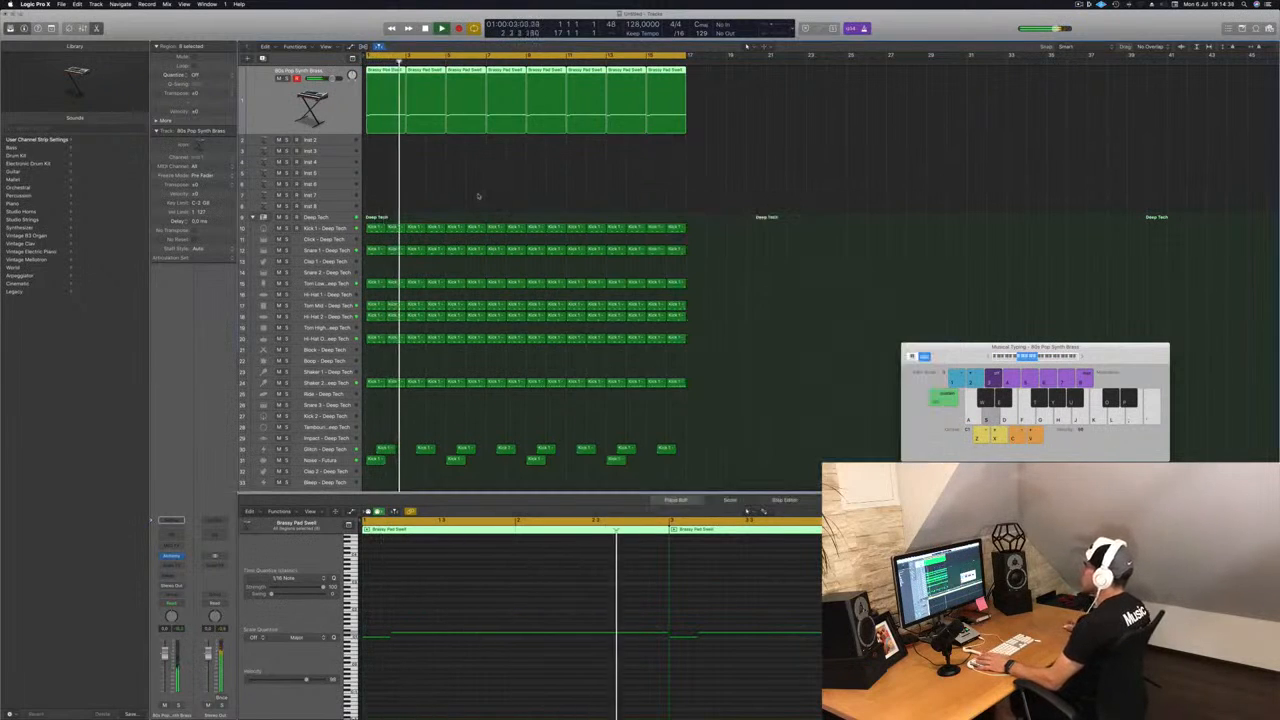
Select the empty Inst 2 track, enlarge its height and play the loop from the start
{"action": "left_click", "coordinate": [330, 140]}
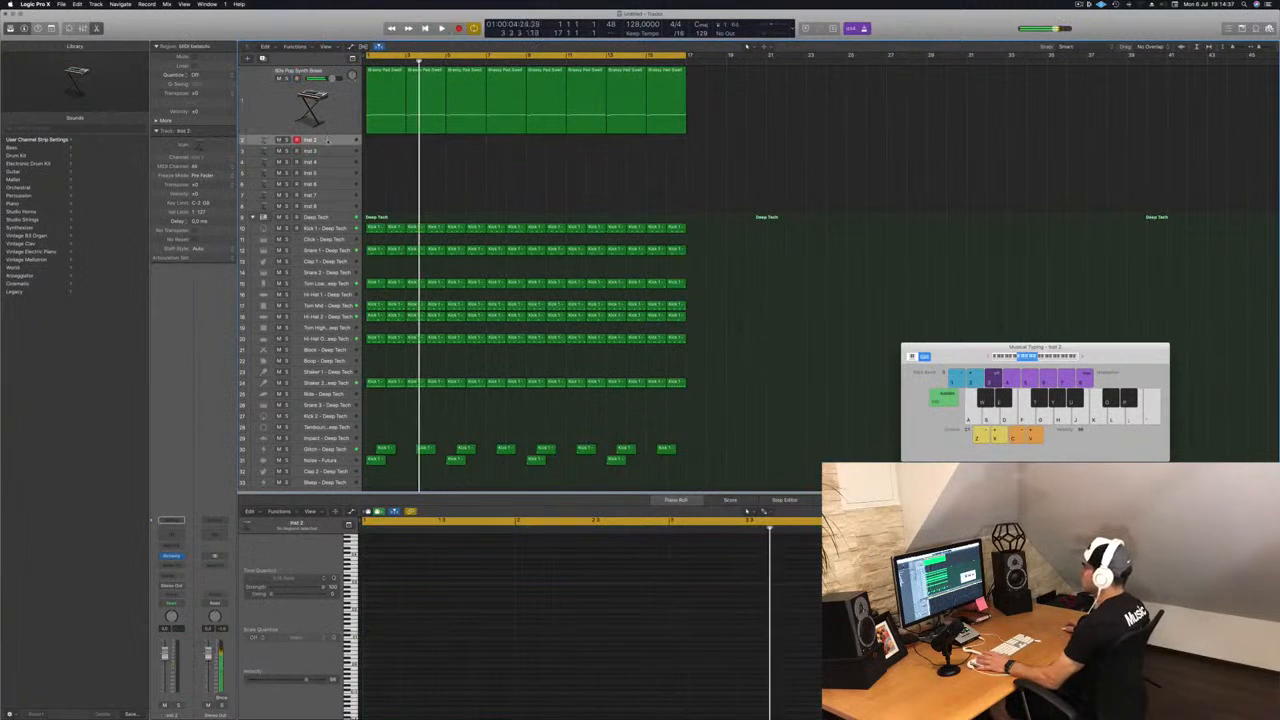
{"action": "key", "text": "Return"}
{"action": "left_click_drag", "start_coordinate": [328, 145], "coordinate": [328, 172]}
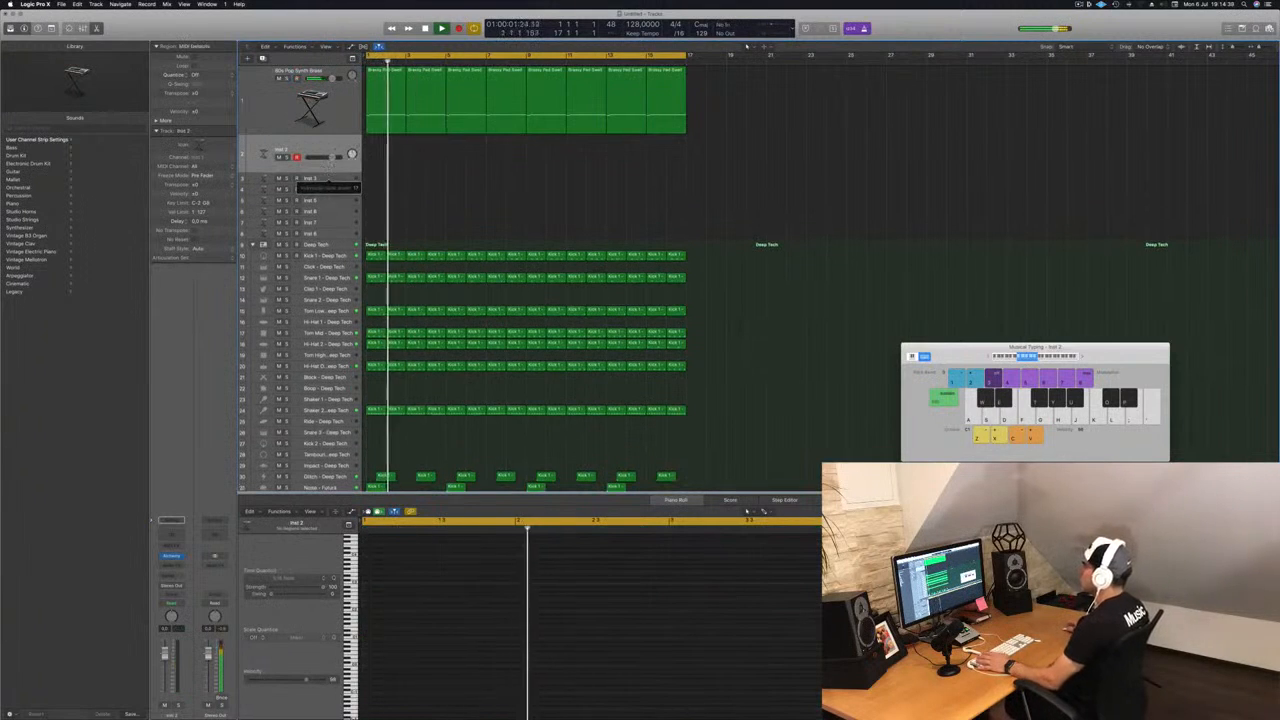
{"action": "key", "text": "Return"}
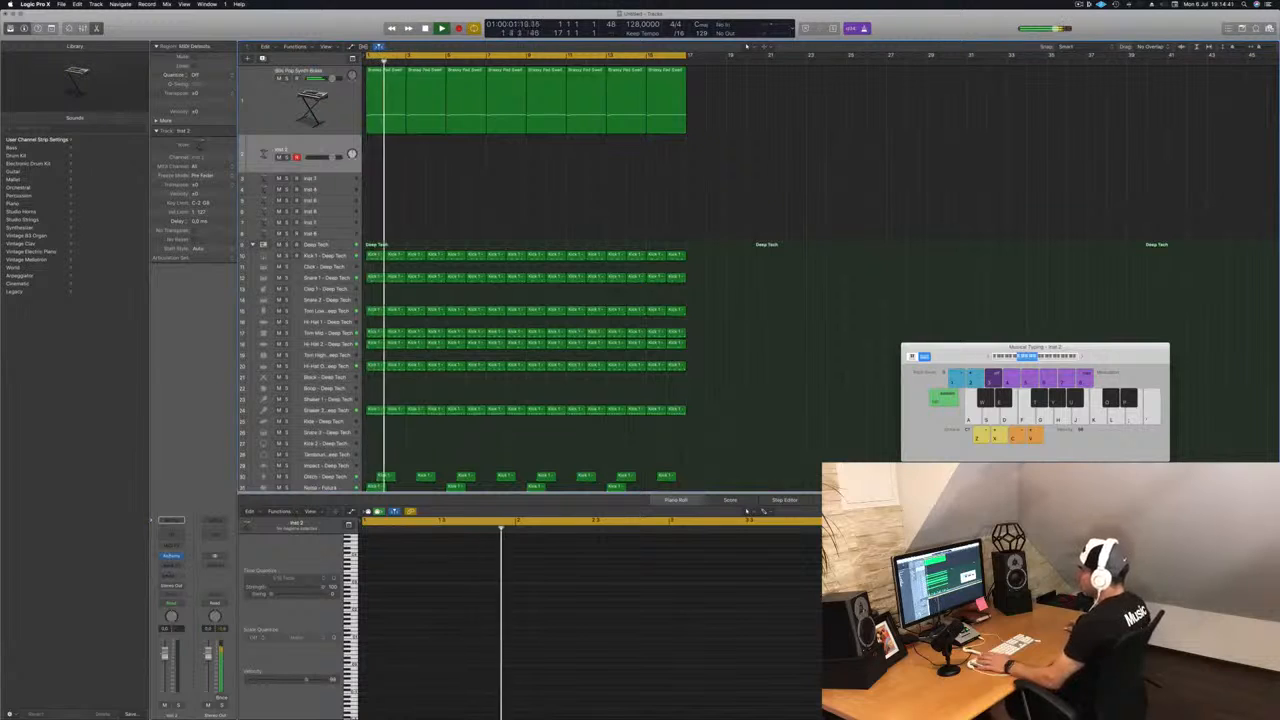
Open Alchemy on Inst 2, filter the presets to Brass, try 80s Slow Pop Sweep over the beat and close the plug-in
{"action": "left_click", "coordinate": [170, 556]}
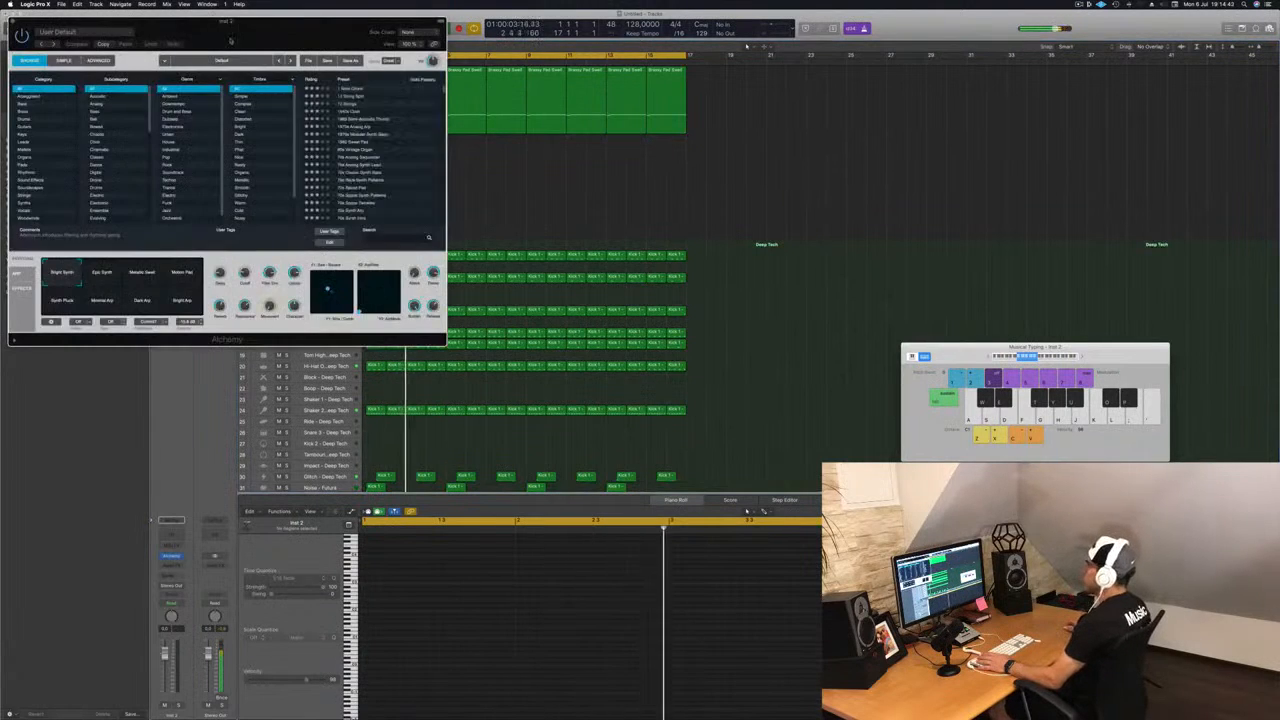
{"action": "left_click_drag", "start_coordinate": [232, 36], "coordinate": [676, 153]}
{"action": "key", "text": "Return"}
{"action": "left_click", "coordinate": [480, 228]}
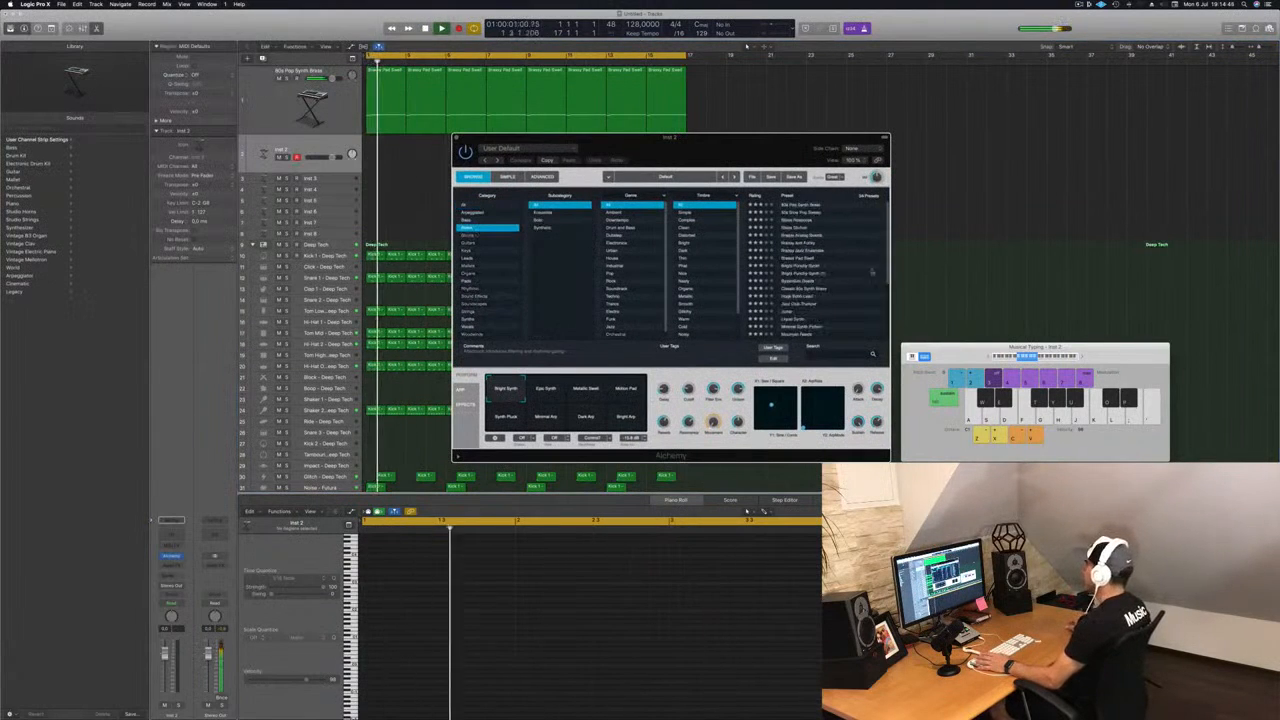
{"action": "left_click", "coordinate": [800, 212]}
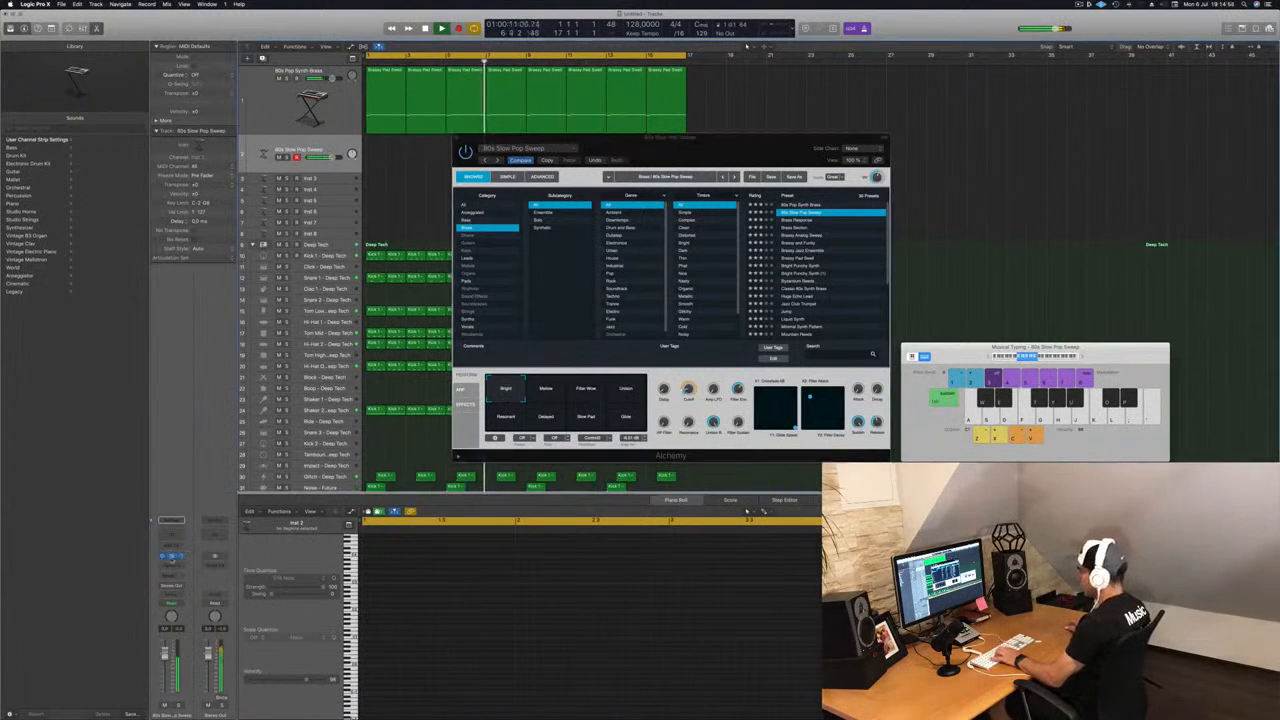
{"action": "left_click", "coordinate": [171, 557]}
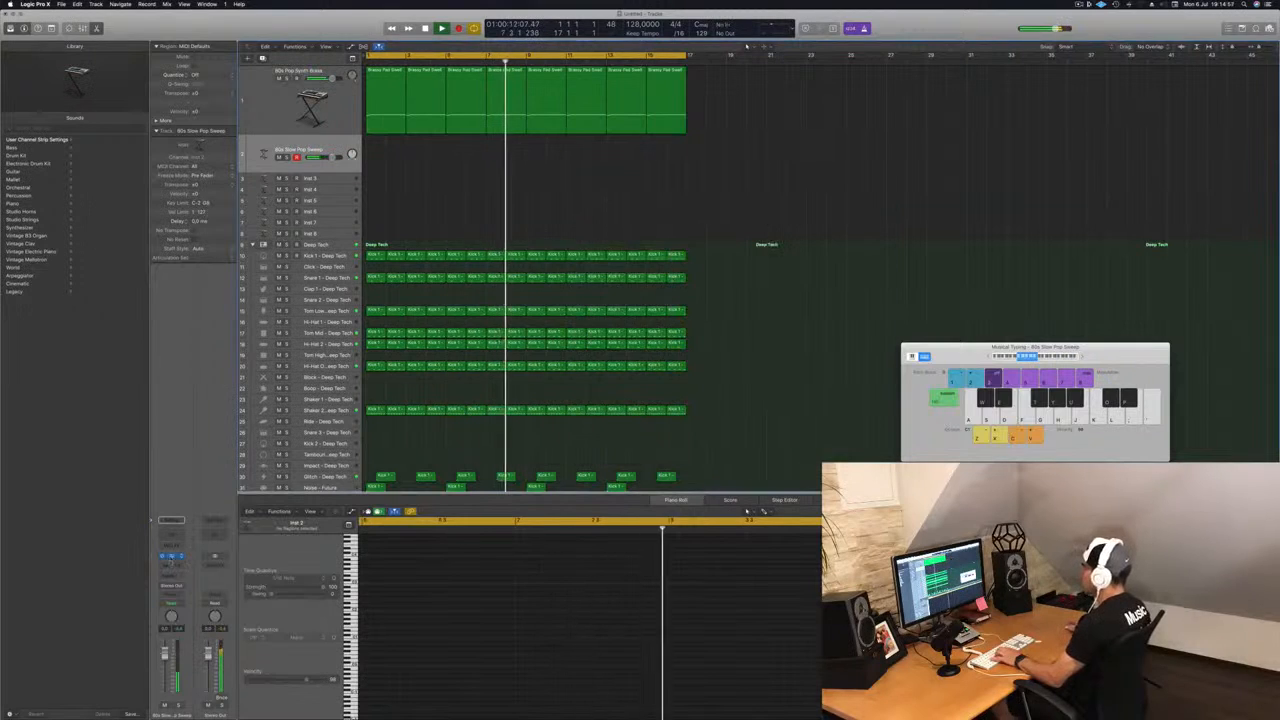
Reopen Alchemy, audition the Bass presets 70s Synth Intro and 70s Synth Lead Hero, and settle on 70s Classic Synth Bass
{"action": "left_click", "coordinate": [171, 557]}
{"action": "left_click", "coordinate": [468, 220]}
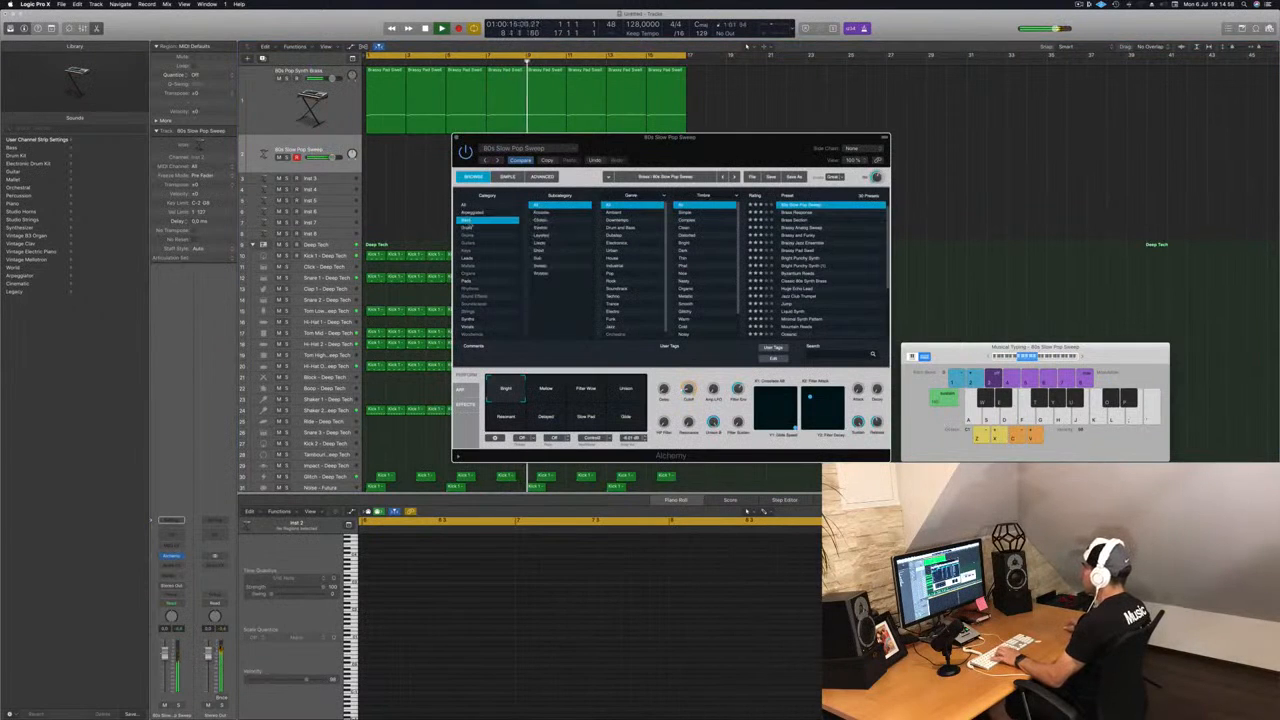
{"action": "left_click", "coordinate": [807, 213]}
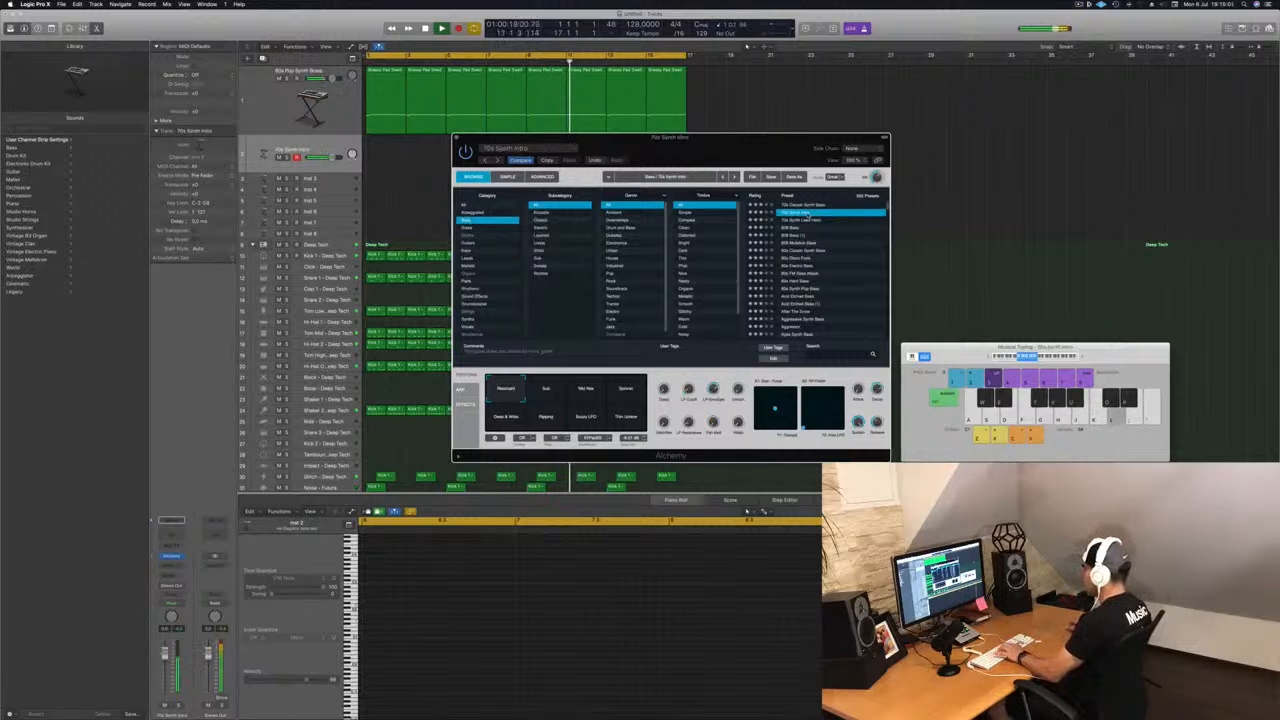
{"action": "key", "text": "semicolon"}
{"action": "key", "text": "apostrophe"}
{"action": "key", "text": "apostrophe"}
{"action": "left_click", "coordinate": [801, 220]}
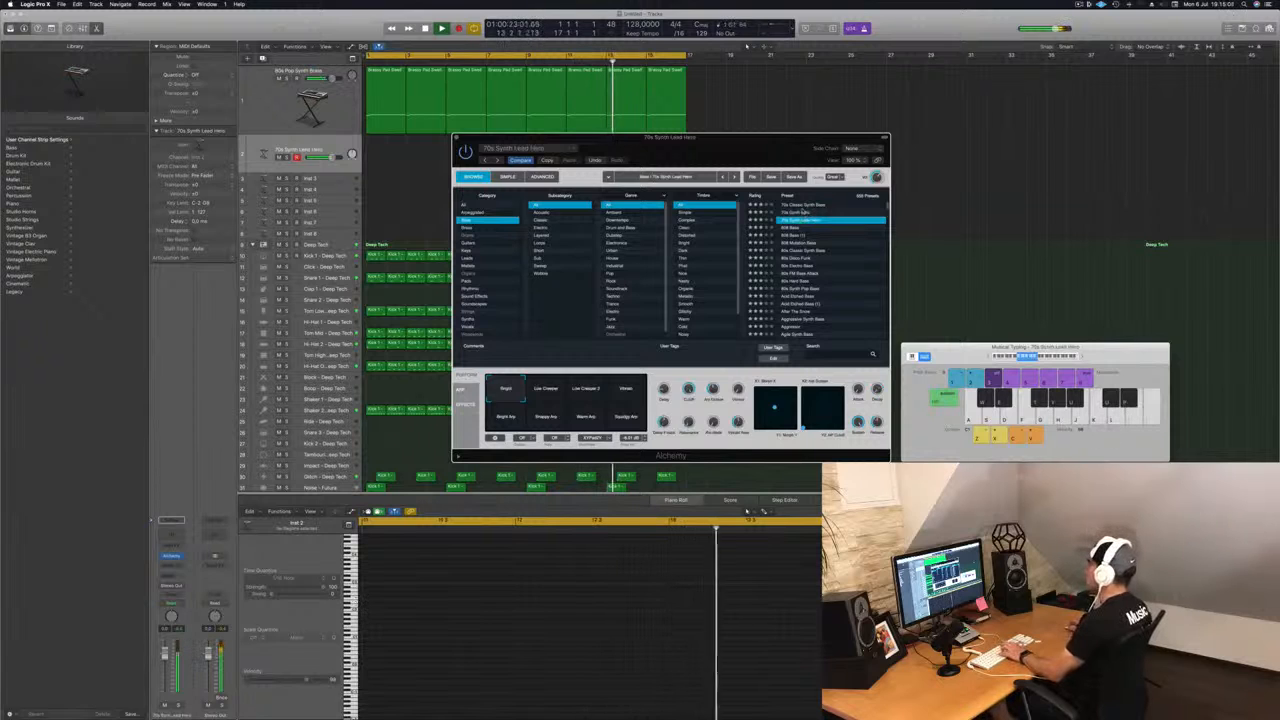
{"action": "left_click", "coordinate": [806, 207]}
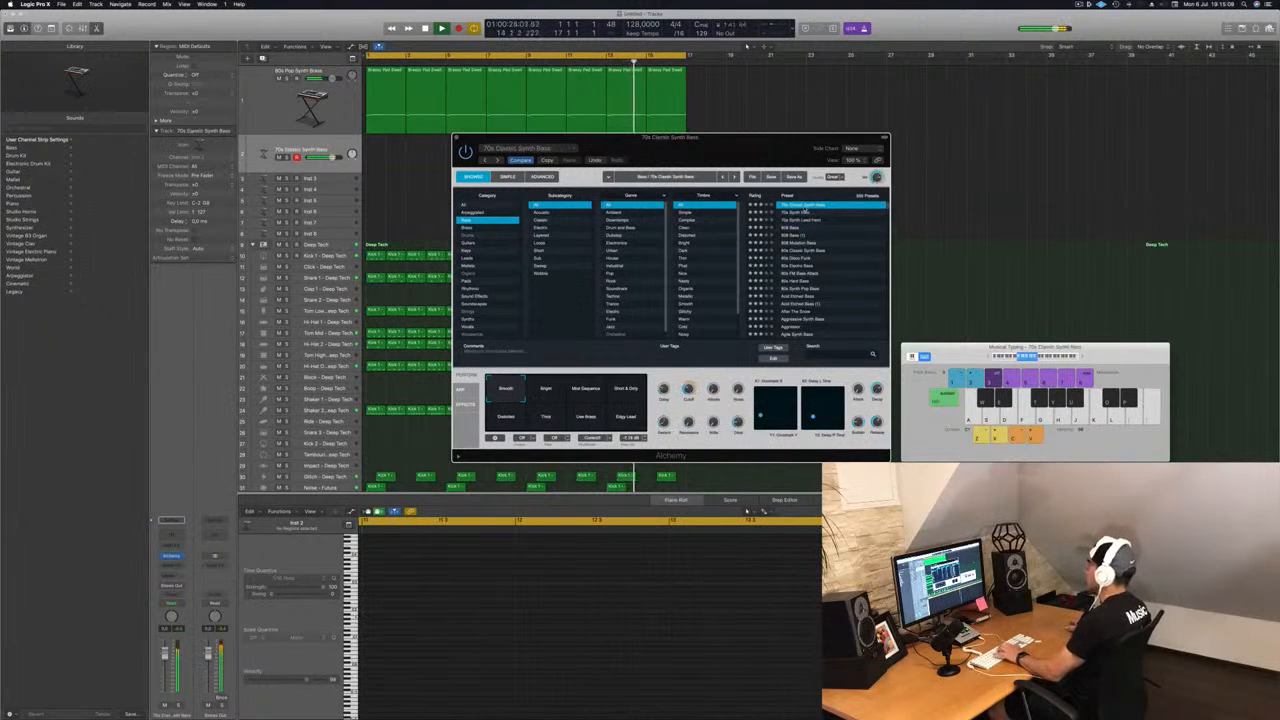
Lower the 70s Classic Synth Bass track's volume and record a repeating bass line from bar 5 over the playing loop
{"action": "left_click_drag", "start_coordinate": [750, 149], "coordinate": [802, 156]}
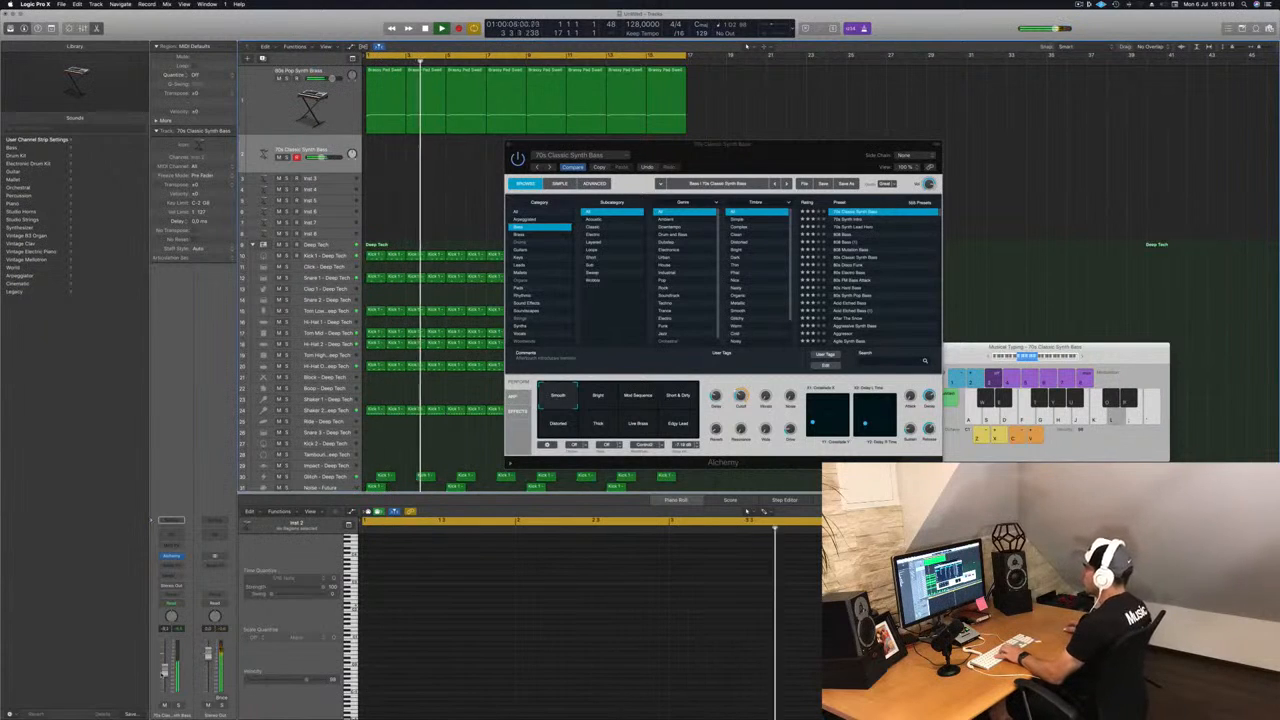
{"action": "key", "text": "r"}
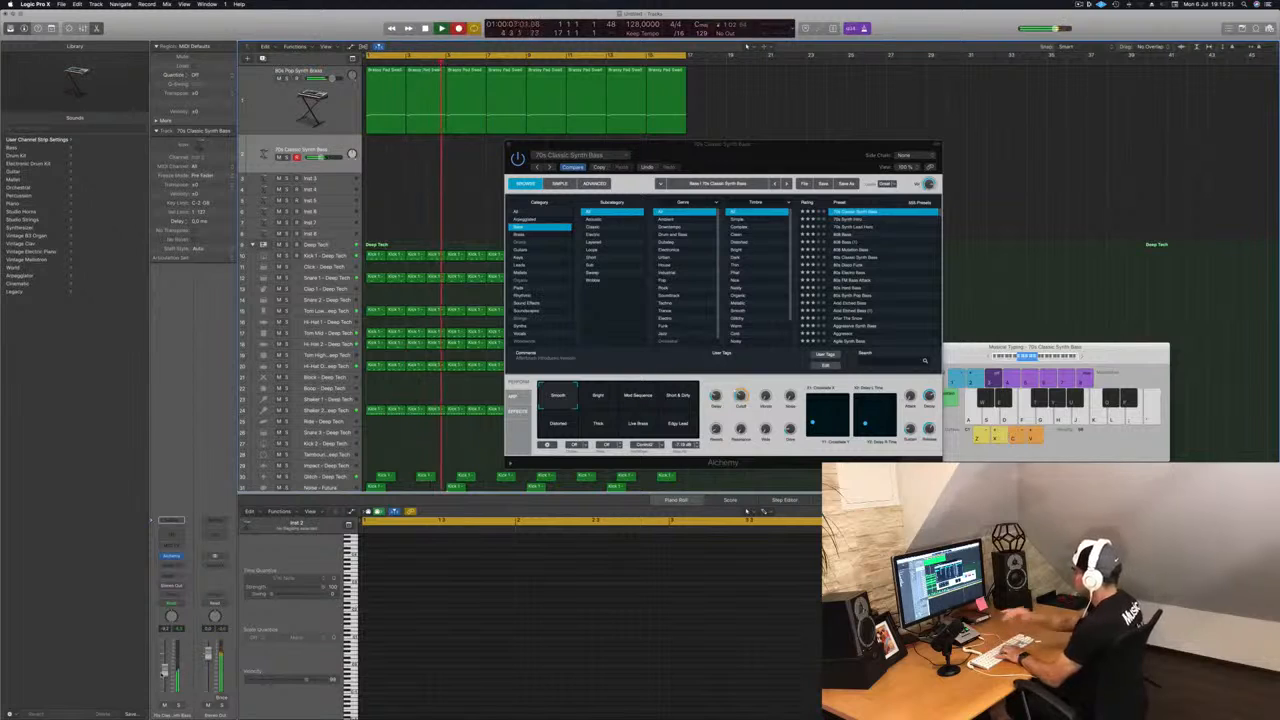
{"action": "key", "text": "l"}
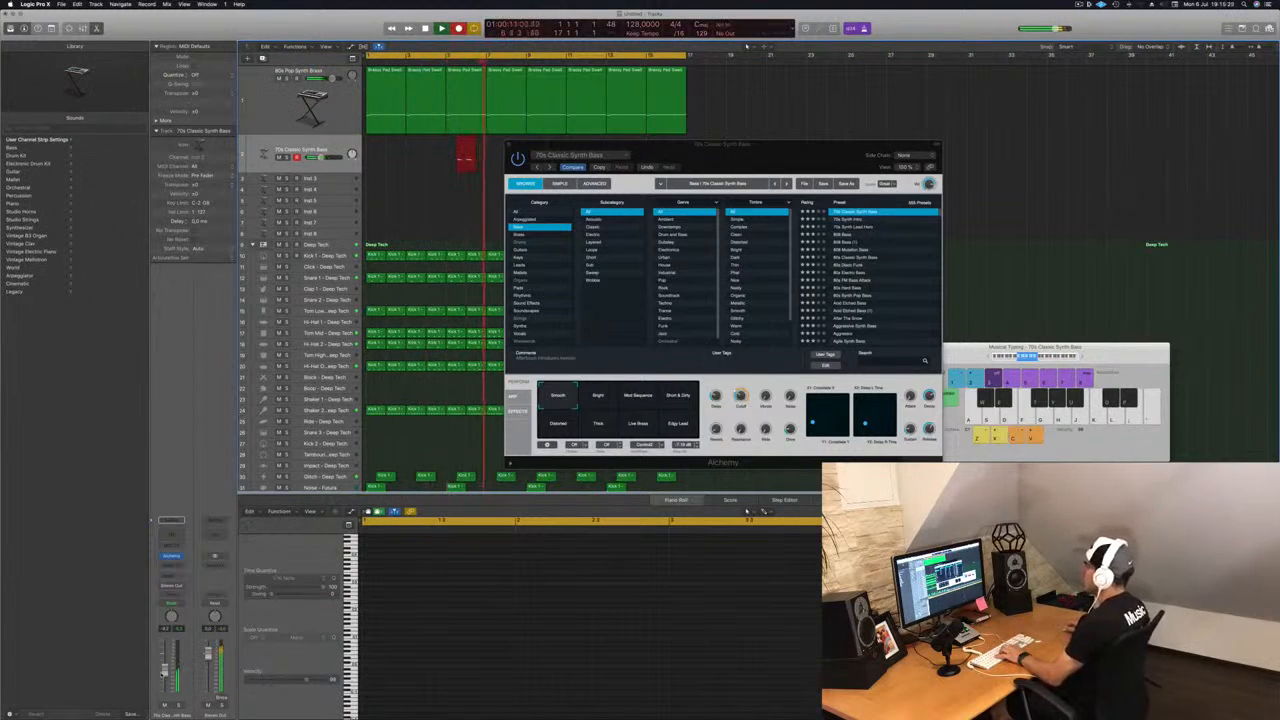
{"action": "key", "text": "a"}
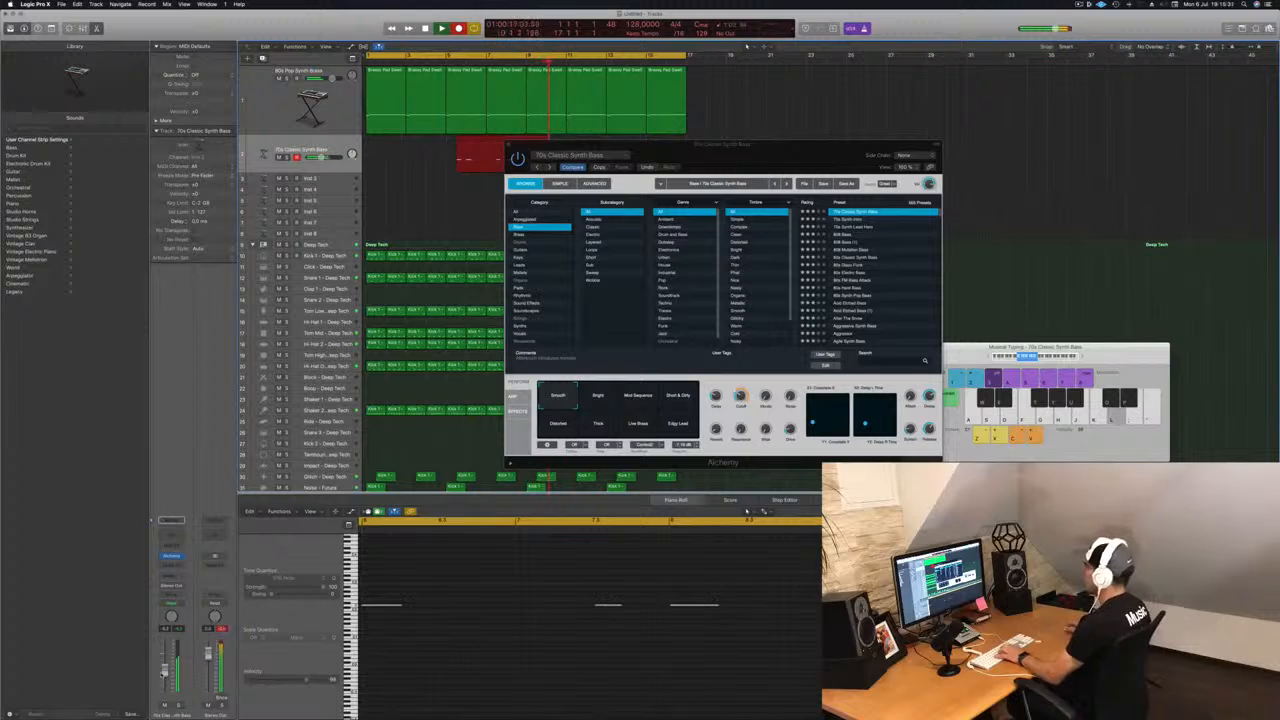
{"action": "key", "text": "space"}
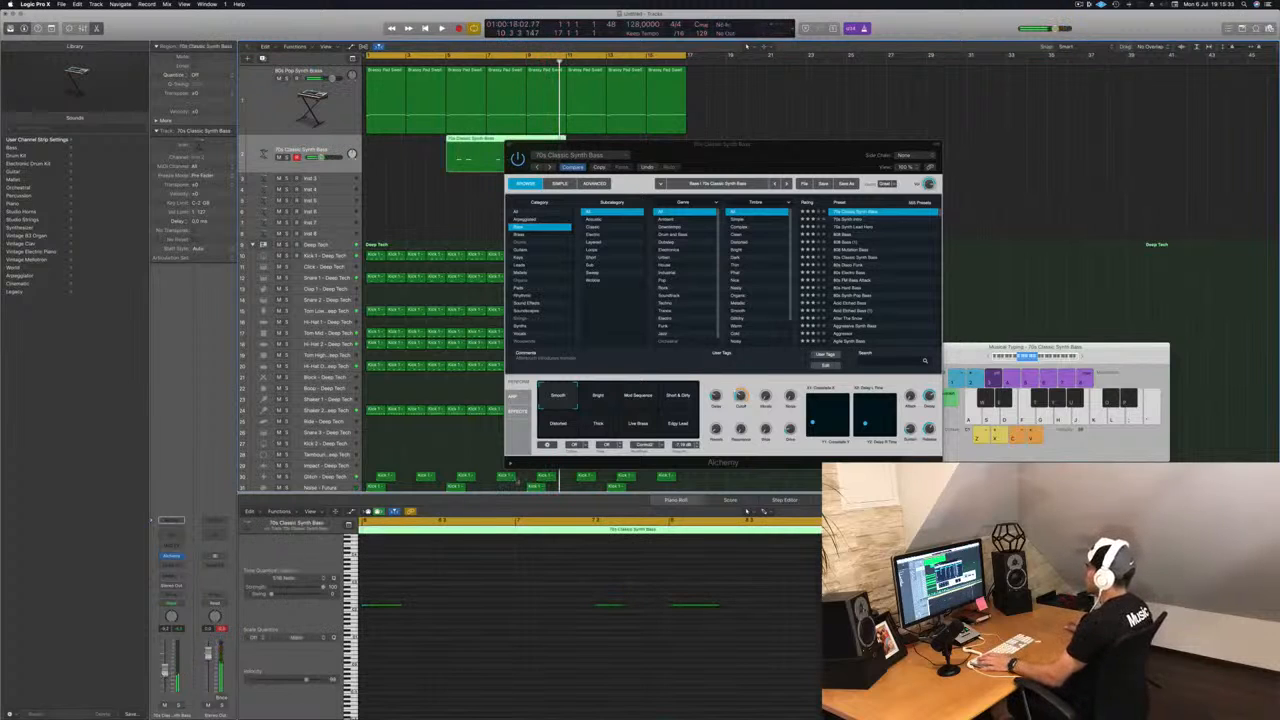
Trim the recorded bass region to four bars, move it to bar 1 and play from the start
{"action": "left_click_drag", "start_coordinate": [808, 148], "coordinate": [1023, 172]}
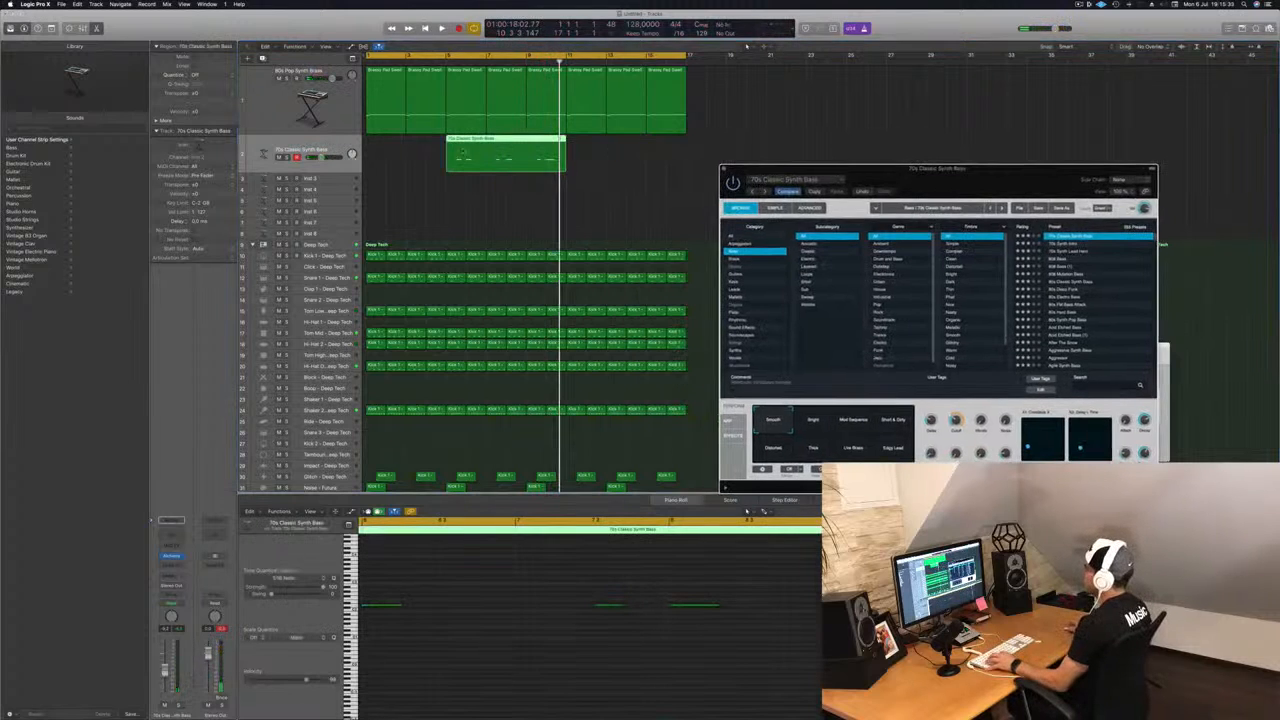
{"action": "left_click", "coordinate": [487, 146]}
{"action": "left_click", "coordinate": [487, 146]}
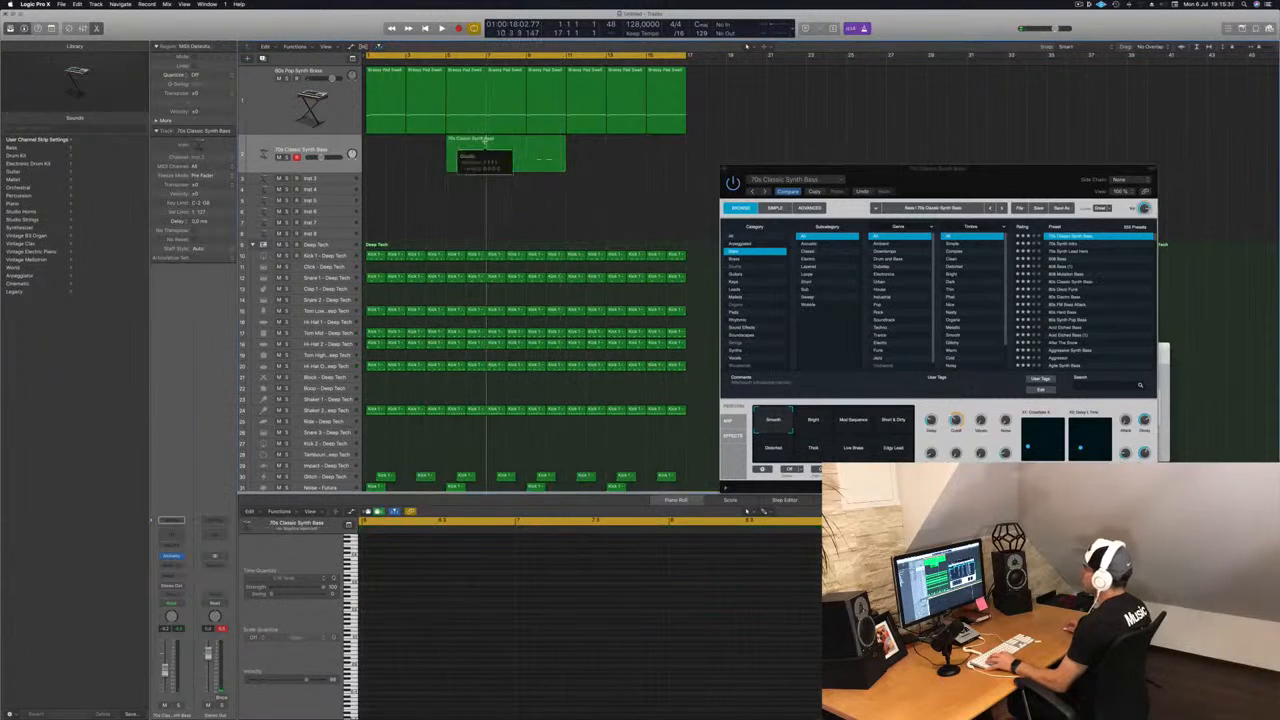
{"action": "left_click_drag", "start_coordinate": [468, 146], "coordinate": [404, 157]}
{"action": "key", "text": "Return"}
{"action": "key", "text": "space"}
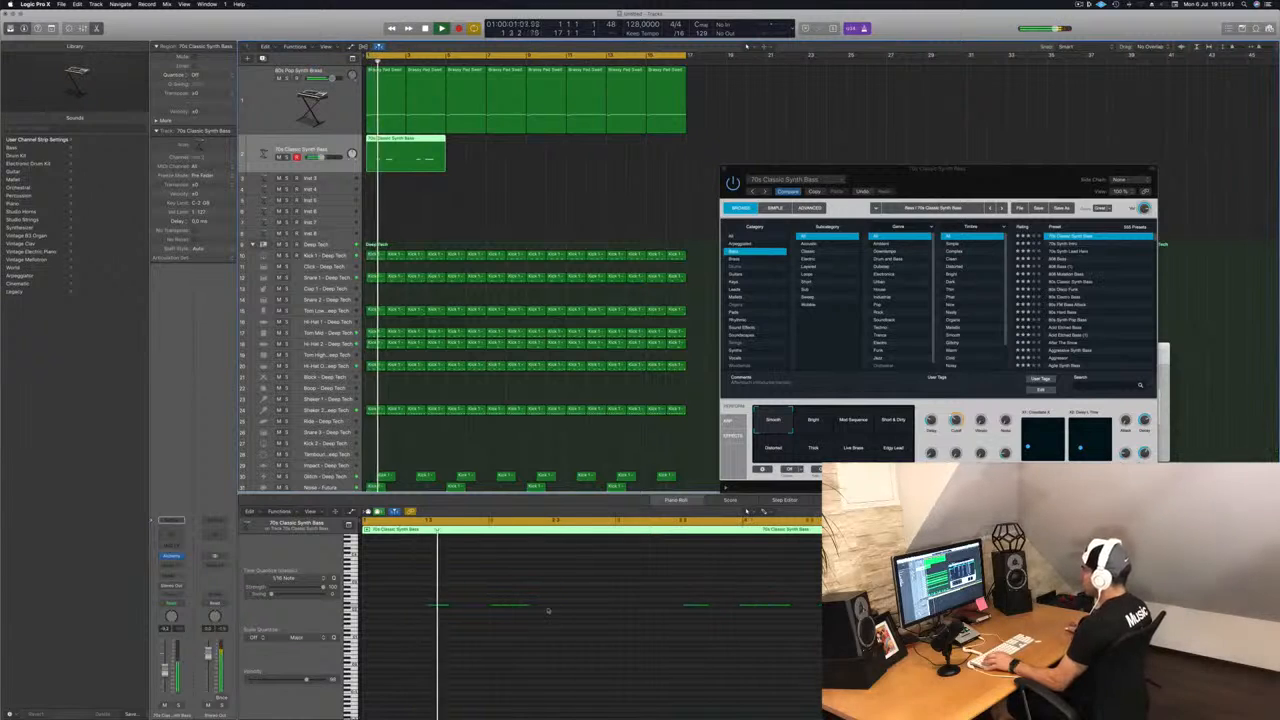
Quantize all notes in the bass region to 1/16 notes and nudge the last note slightly later
{"action": "key", "text": "super+a"}
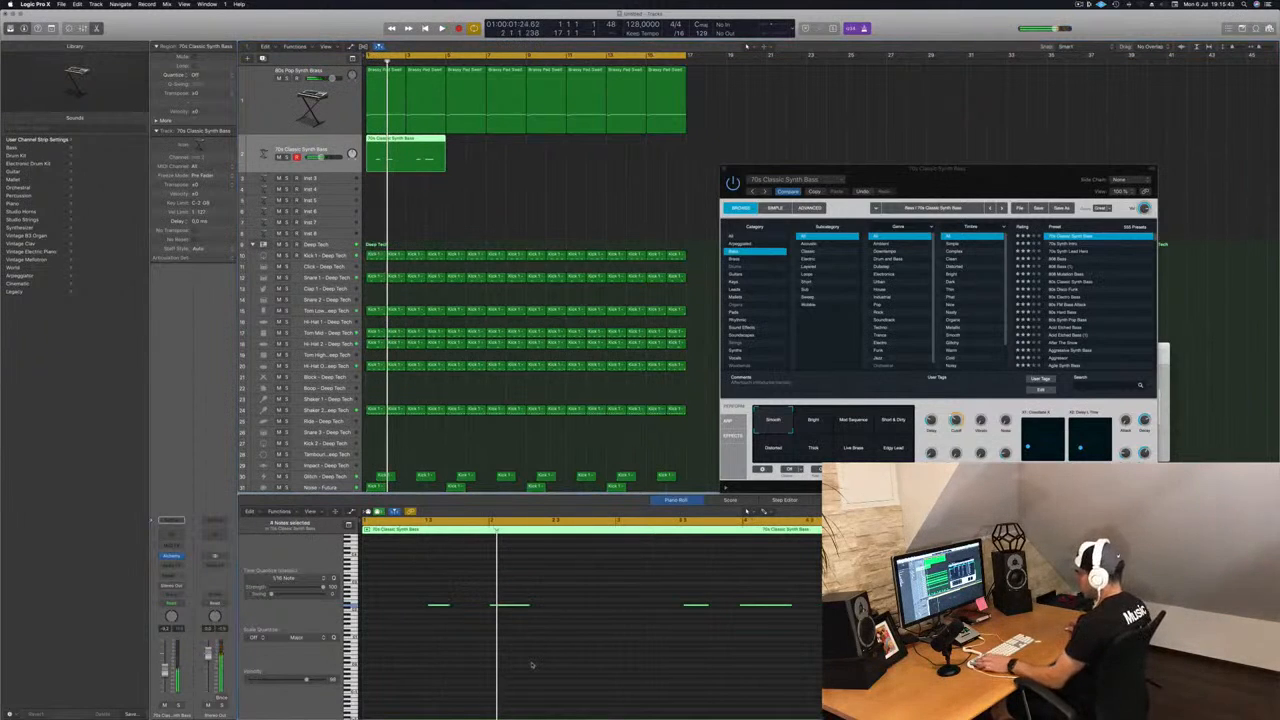
{"action": "key", "text": "q"}
{"action": "key", "text": "space"}
{"action": "left_click", "coordinate": [532, 661]}
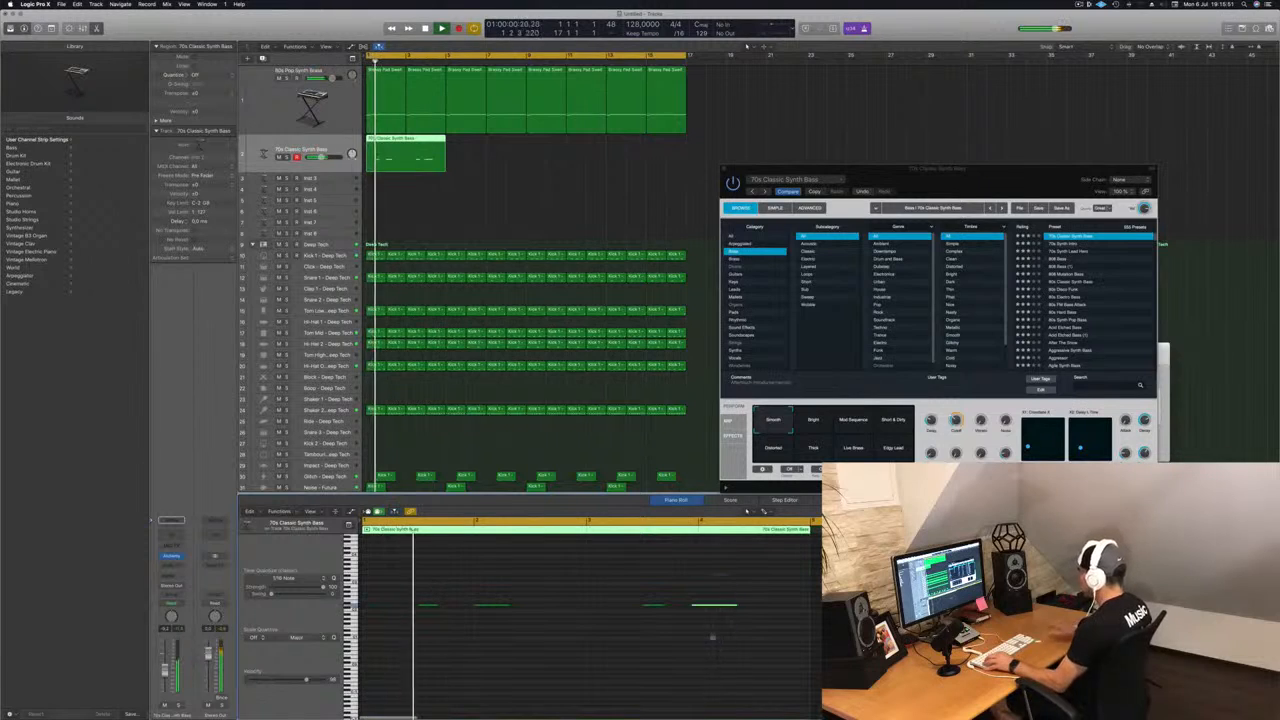
{"action": "key", "text": "alt+Right"}
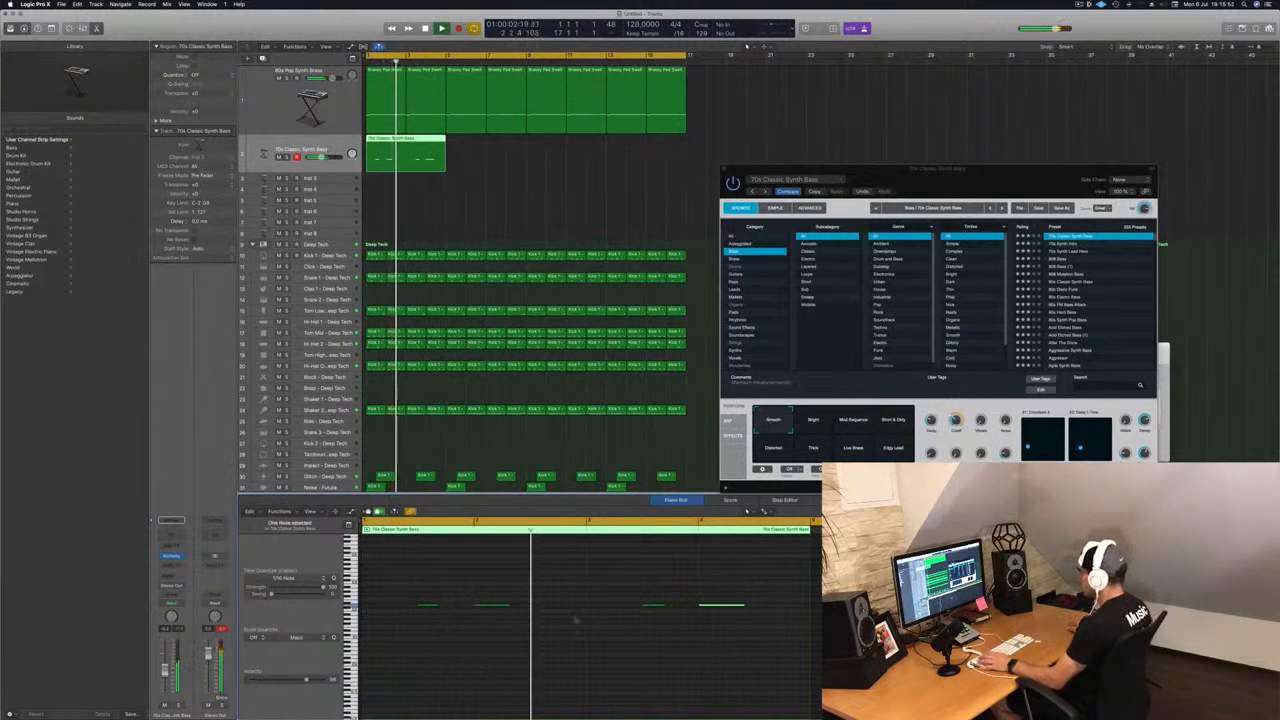
Try lengthening the second bass note and listen from the start
{"action": "left_click", "coordinate": [505, 605]}
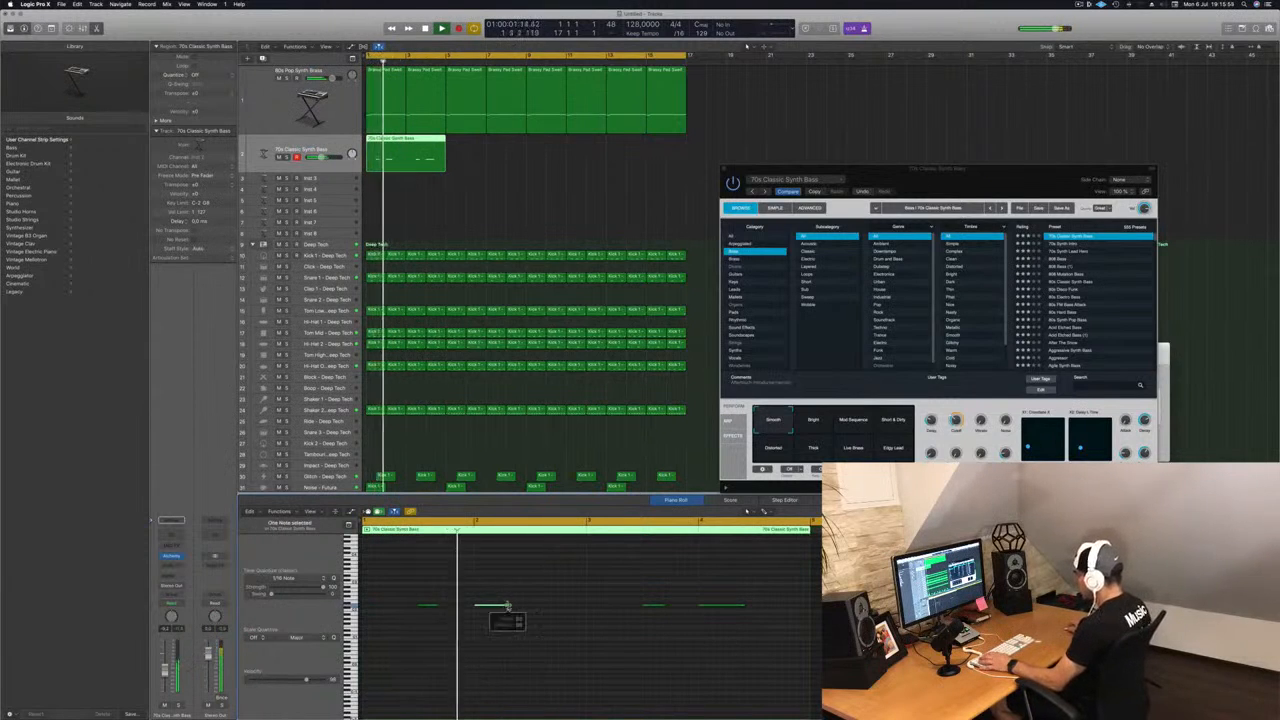
{"action": "left_click_drag", "start_coordinate": [507, 605], "coordinate": [519, 607]}
{"action": "key", "text": "Return"}
{"action": "left_click", "coordinate": [684, 653]}
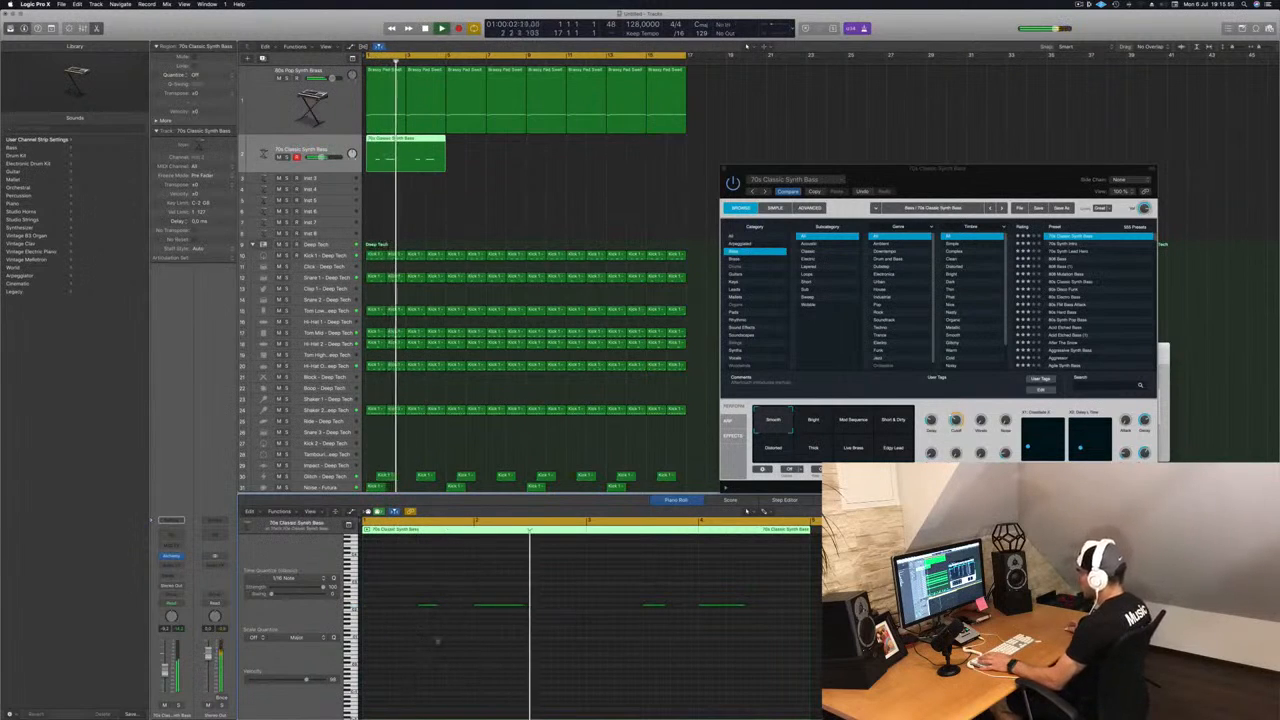
Shorten the second and the last bass notes to about one beat each
{"action": "left_click_drag", "start_coordinate": [505, 608], "coordinate": [497, 607]}
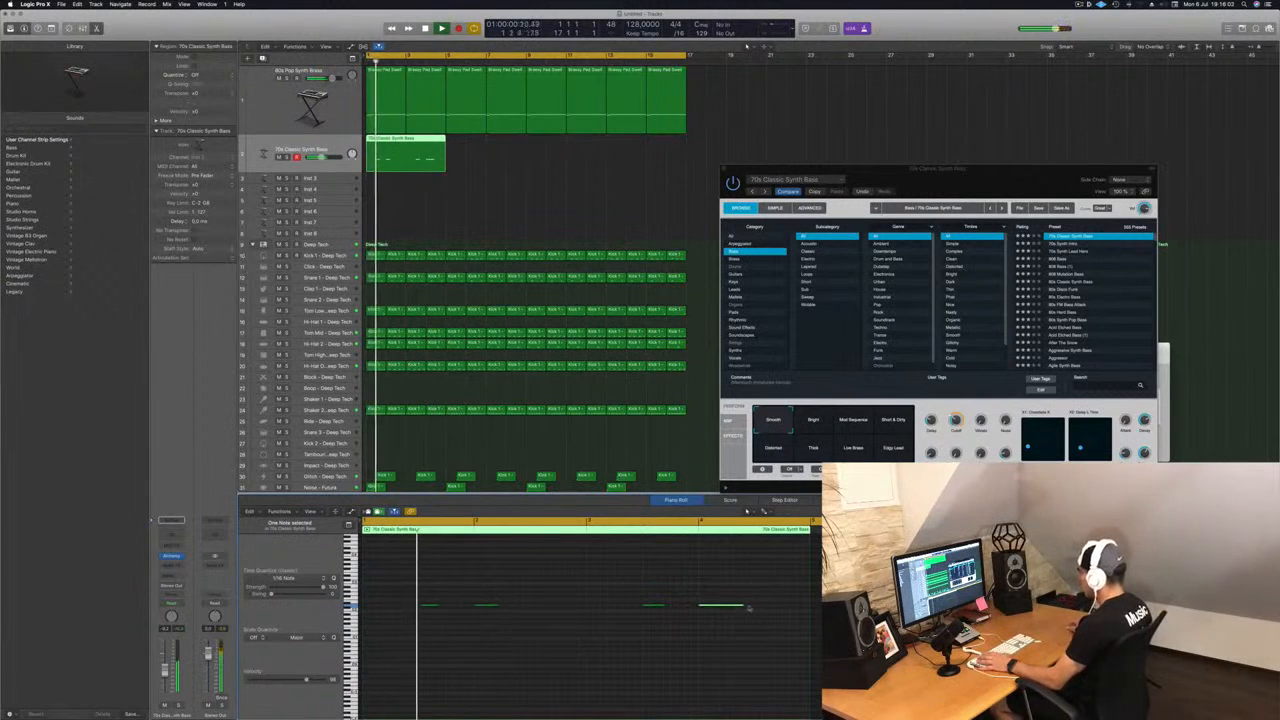
{"action": "left_click", "coordinate": [726, 610]}
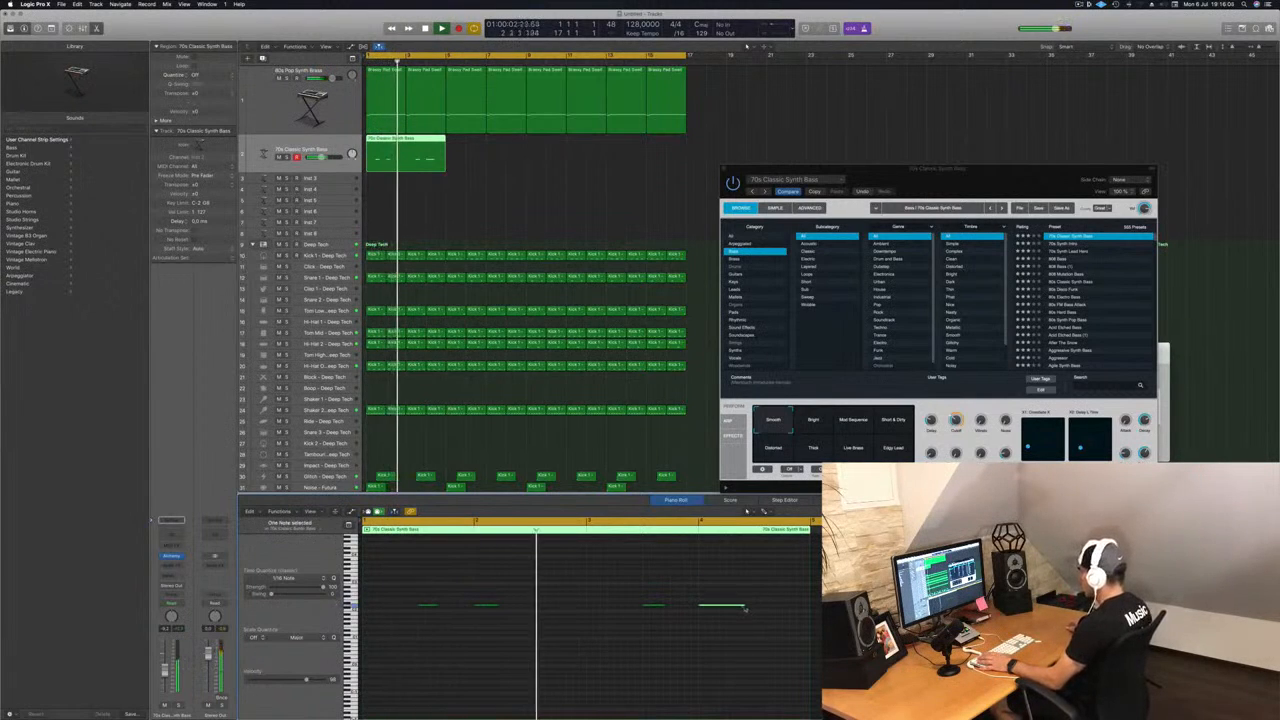
{"action": "left_click_drag", "start_coordinate": [746, 607], "coordinate": [726, 610]}
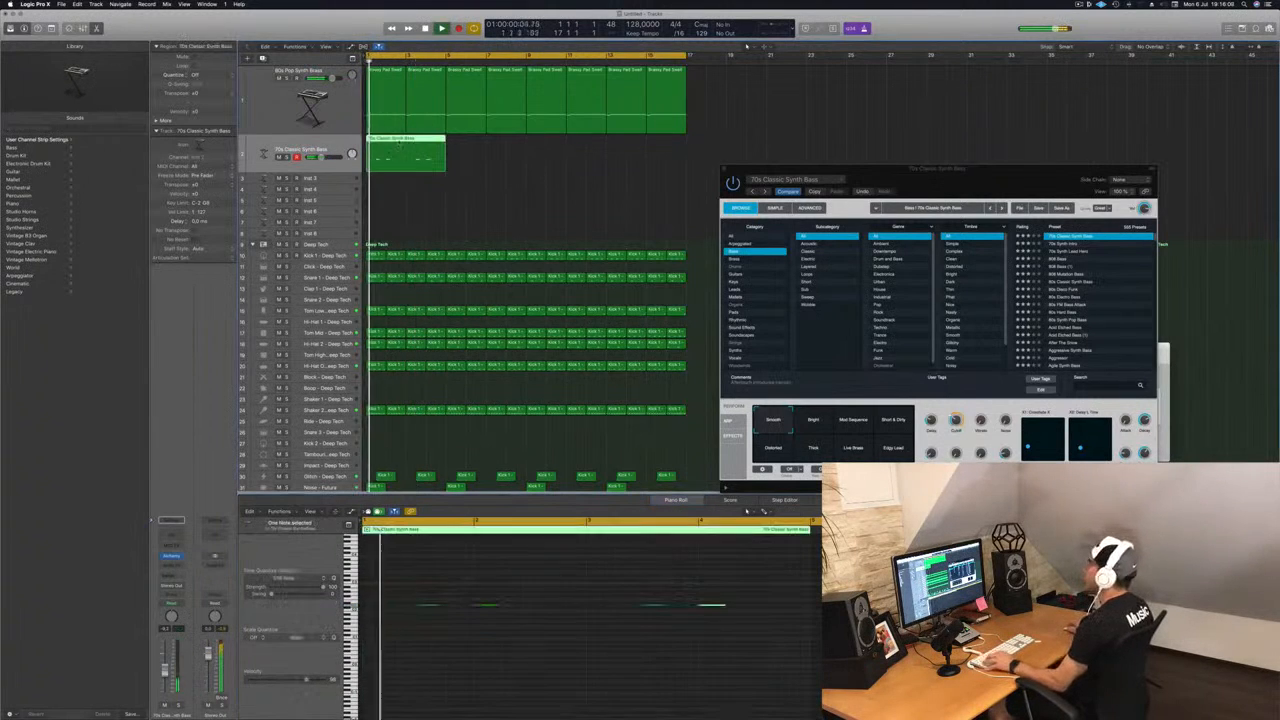
Copy the four-bar bass region until it fills all sixteen bars, check it in playback and close the Alchemy window
{"action": "left_click_drag", "start_coordinate": [450, 149], "coordinate": [582, 158]}
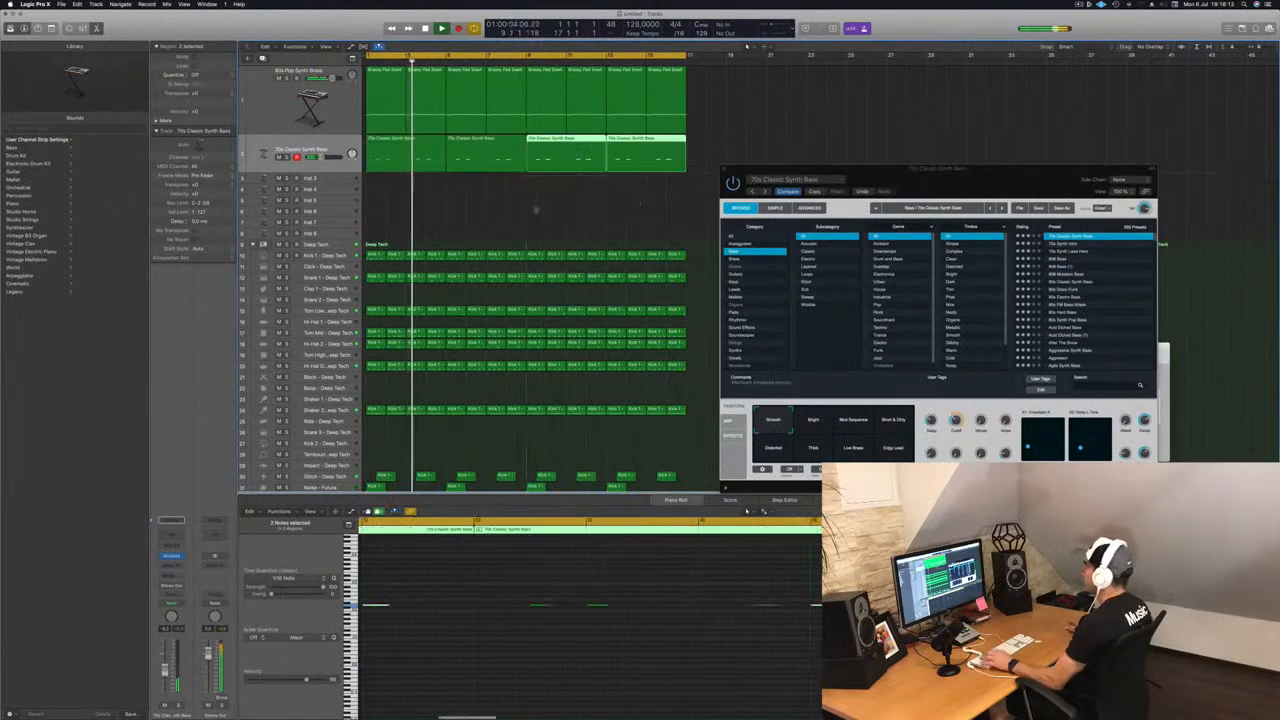
{"action": "left_click", "coordinate": [530, 210]}
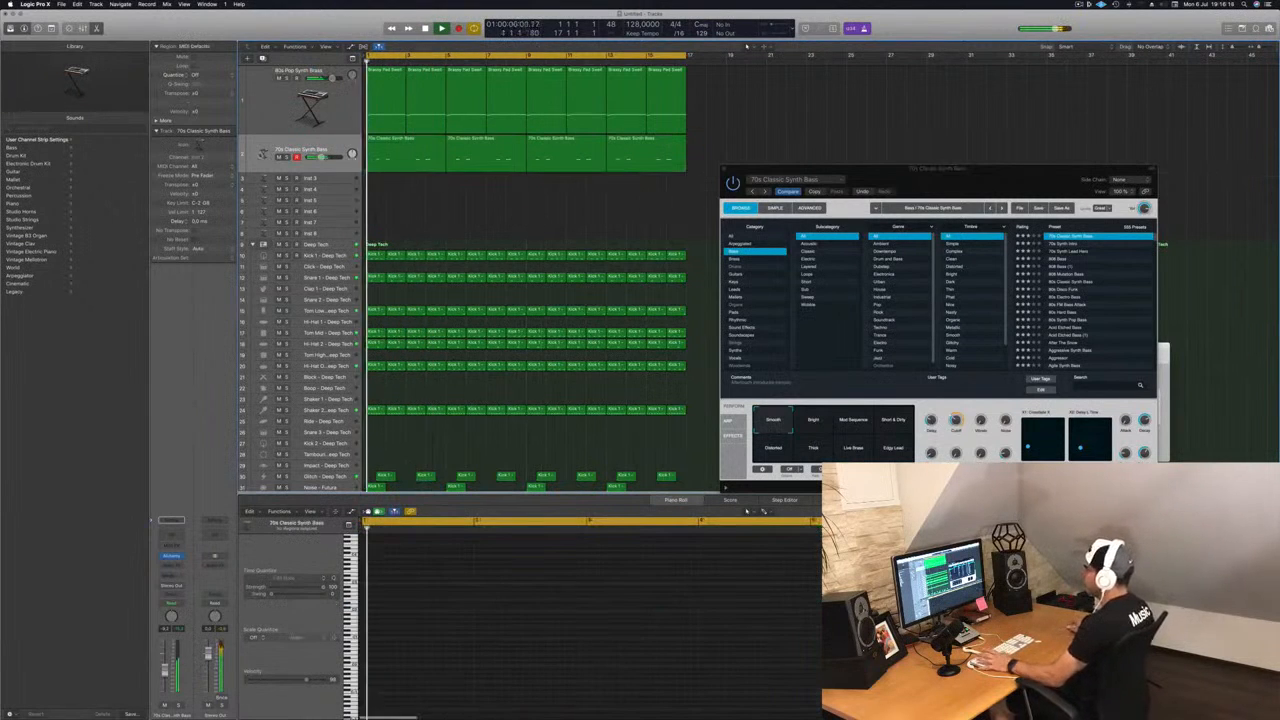
{"action": "left_click", "coordinate": [287, 149]}
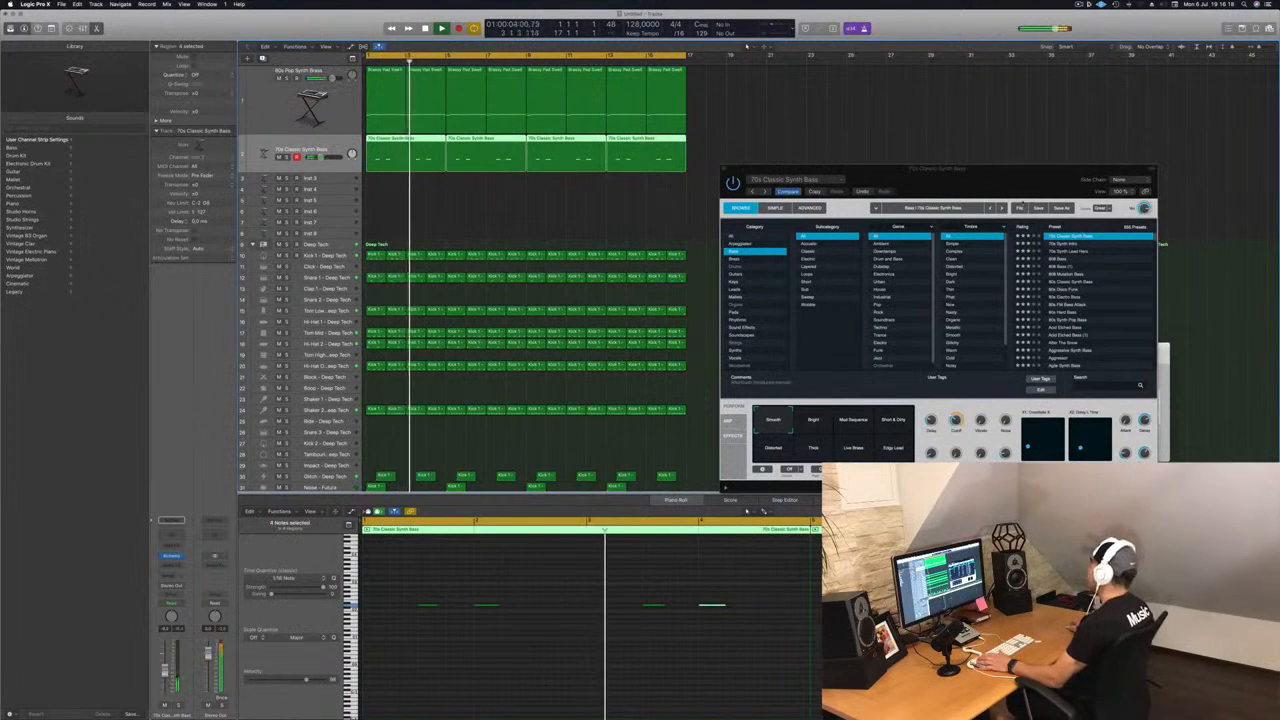
{"action": "left_click_drag", "start_coordinate": [935, 224], "coordinate": [960, 220]}
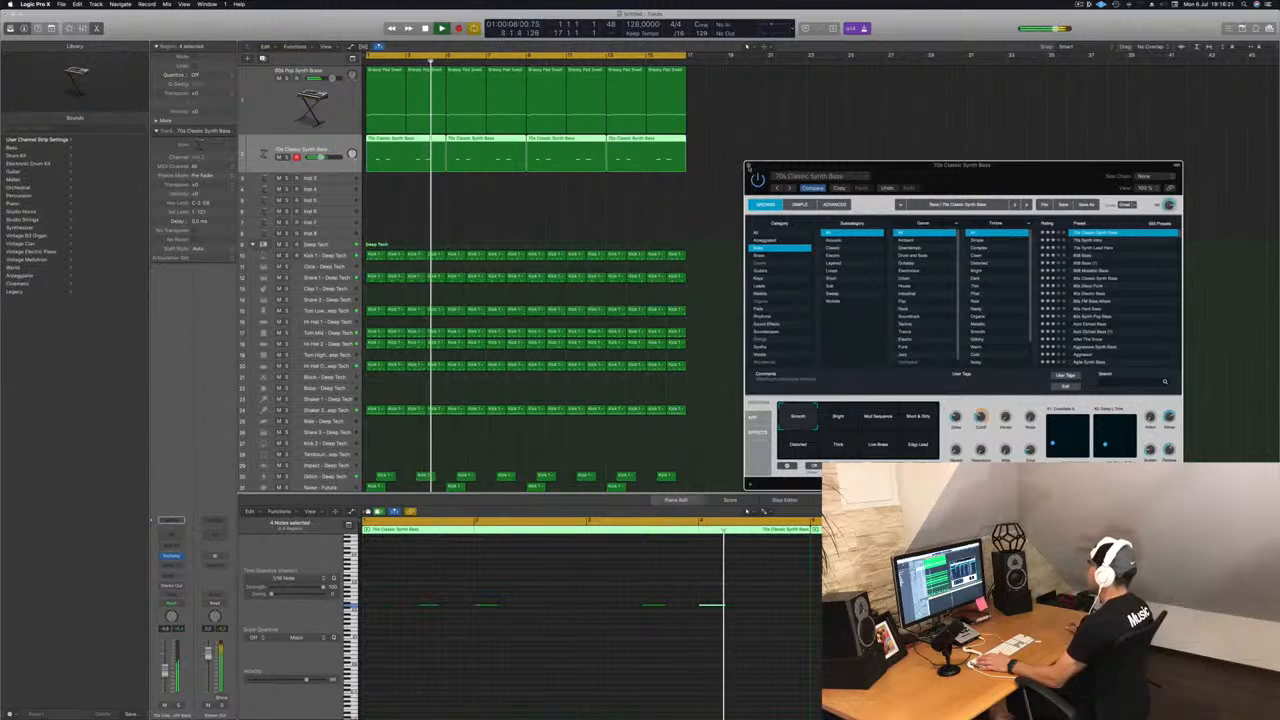
{"action": "left_click", "coordinate": [748, 165]}
Copy the first bass region onto the Inst 3 track at bar 1, select that track and play from the start
{"action": "left_click_drag", "start_coordinate": [392, 150], "coordinate": [392, 183]}
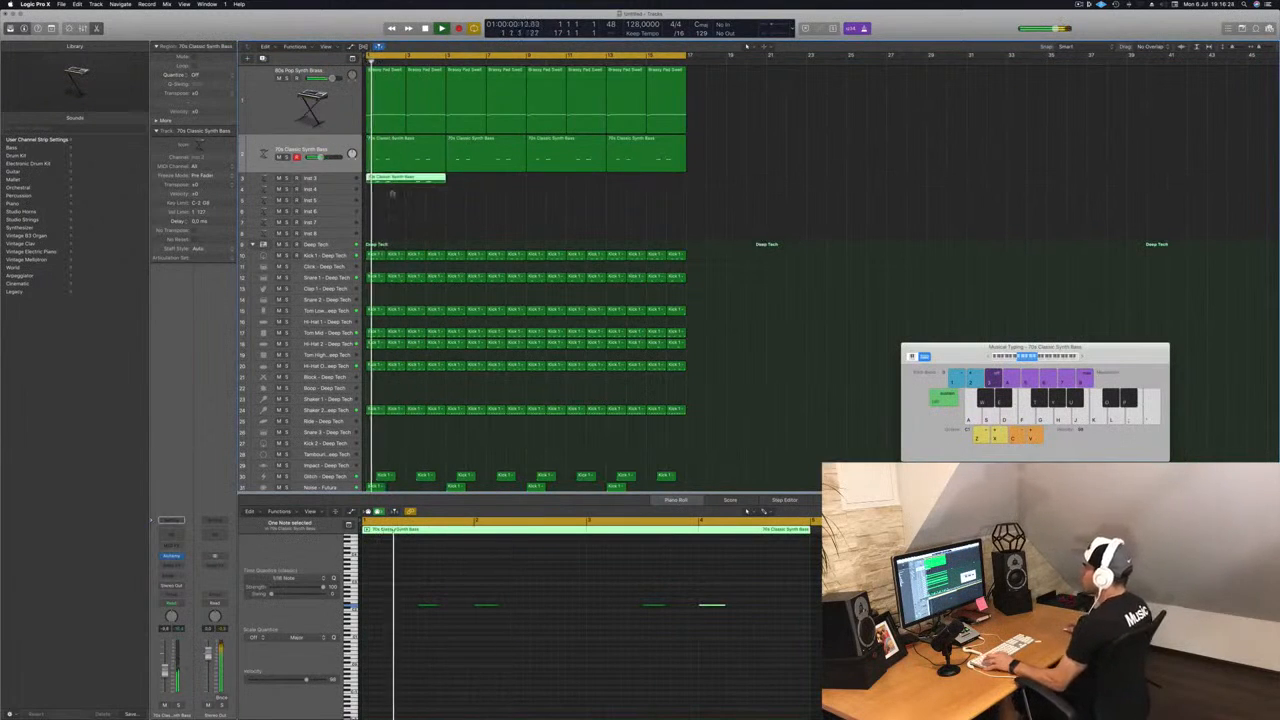
{"action": "scroll", "coordinate": [392, 190], "scroll_direction": "right", "scroll_amount": 2}
{"action": "key", "text": "Return"}
{"action": "left_click", "coordinate": [312, 178]}
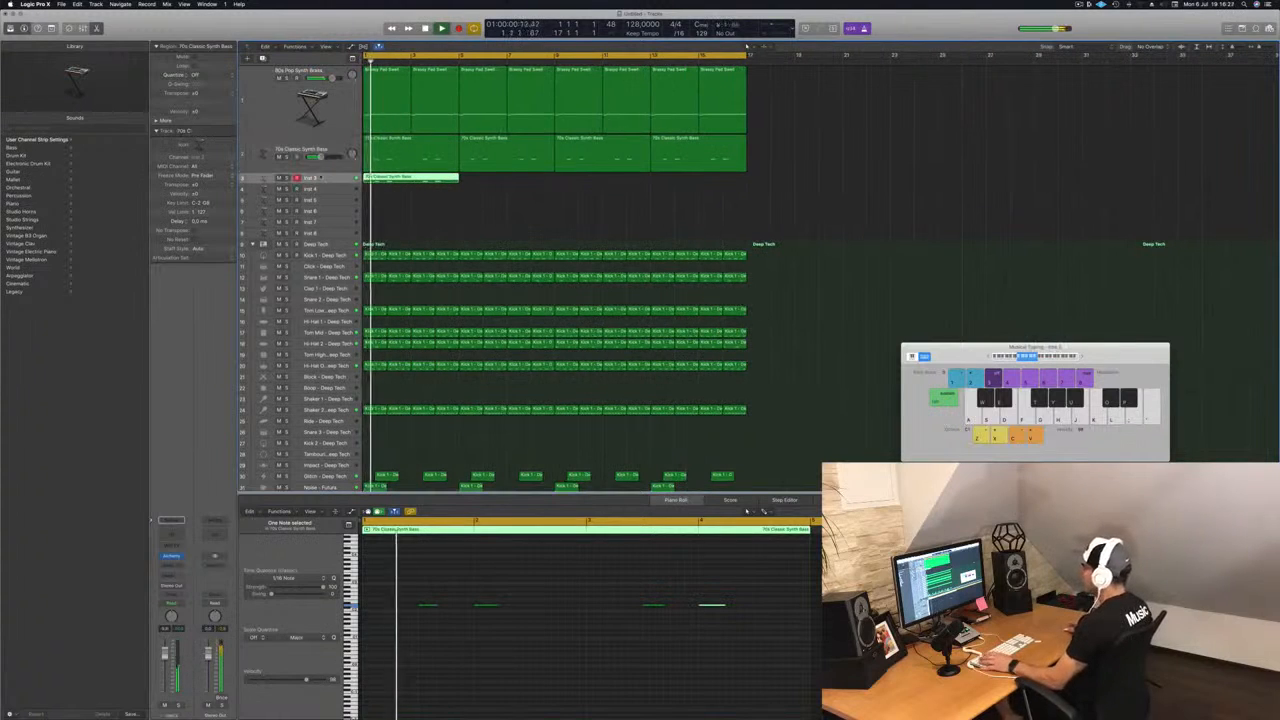
Stop playback and move all the notes in the Inst 3 region so the first one begins at bar 1
{"action": "key", "text": "space"}
{"action": "key", "text": "super+Right"}
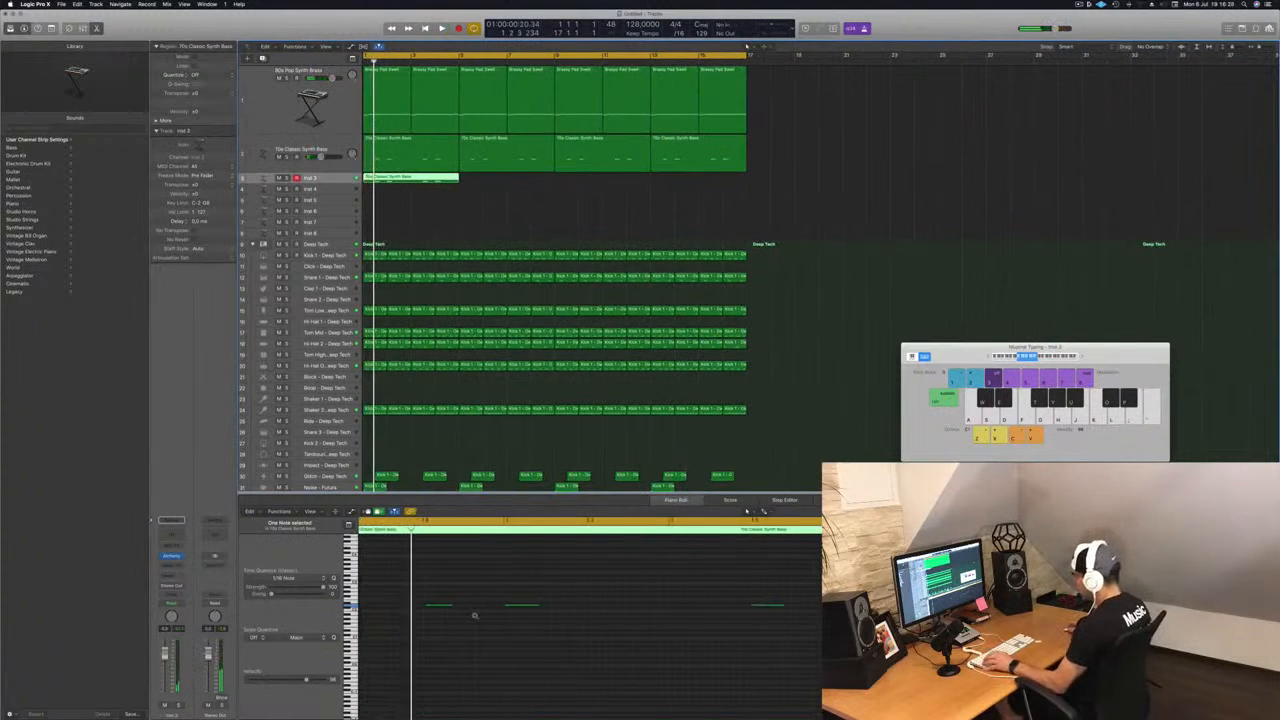
{"action": "key", "text": "super+a"}
{"action": "key", "text": "super+Right"}
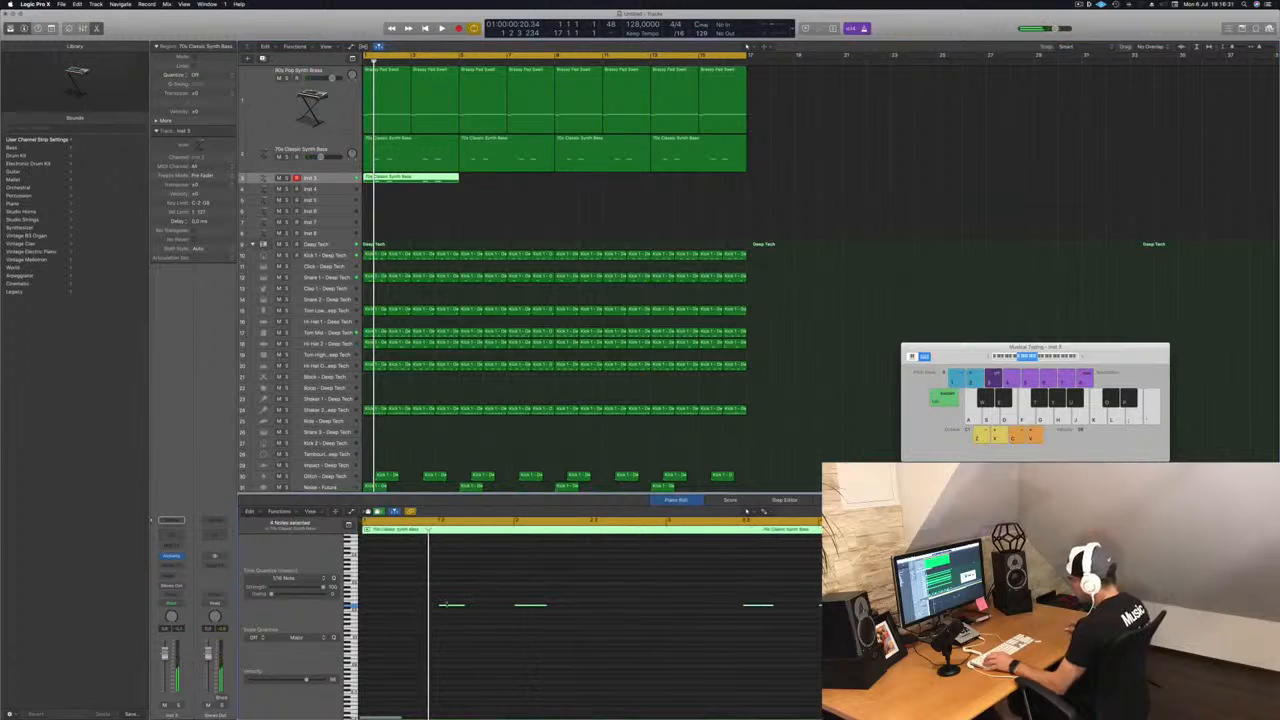
{"action": "left_click_drag", "start_coordinate": [445, 607], "coordinate": [374, 605]}
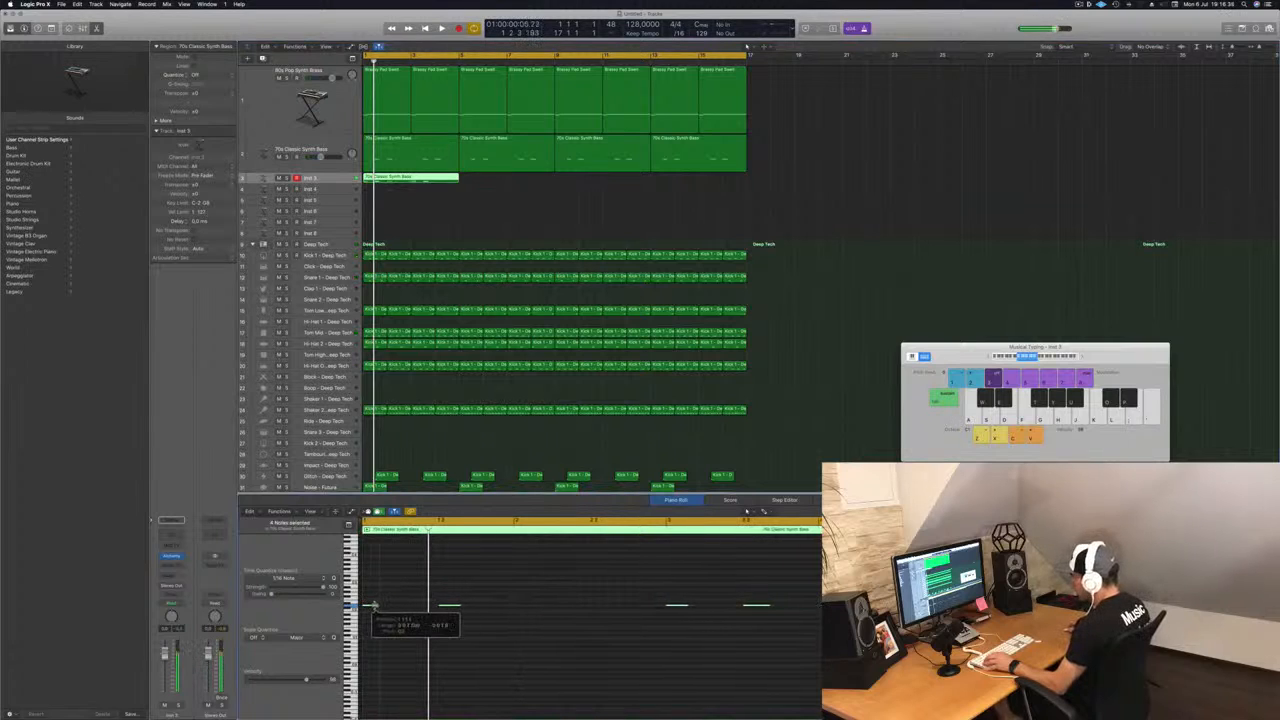
{"action": "scroll", "coordinate": [382, 624], "scroll_direction": "up", "scroll_amount": 3}
{"action": "scroll", "coordinate": [398, 627], "scroll_direction": "left", "scroll_amount": 3}
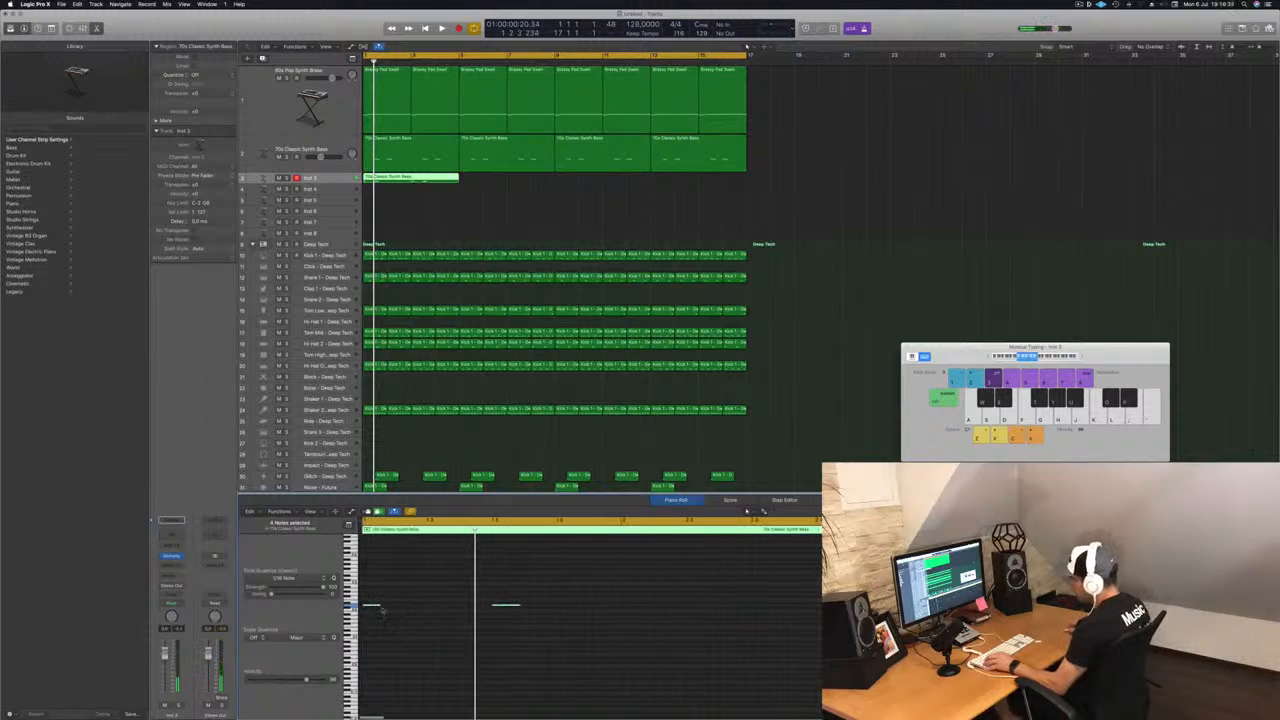
Copy the region's notes a short distance behind the originals, then shorten all of them
{"action": "scroll", "coordinate": [374, 608], "scroll_direction": "up", "scroll_amount": 4}
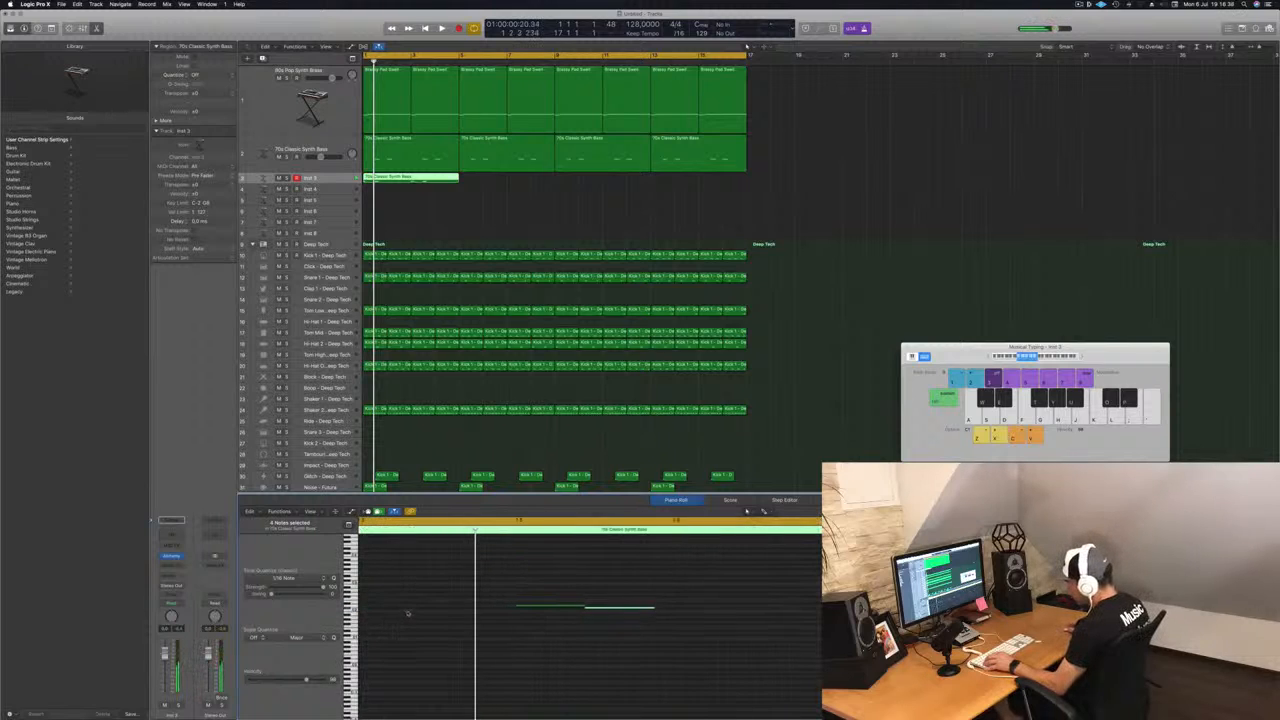
{"action": "left_click_drag", "start_coordinate": [455, 611], "coordinate": [458, 612]}
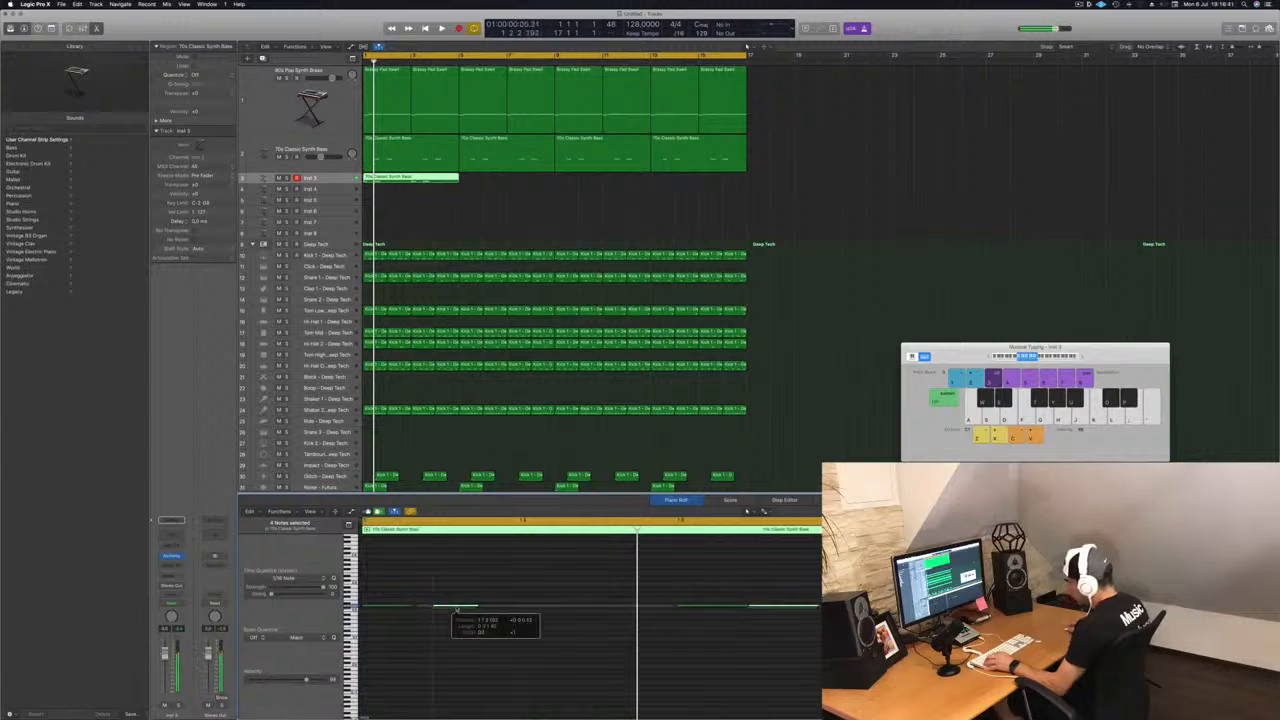
{"action": "scroll", "coordinate": [465, 612], "scroll_direction": "down", "scroll_amount": 2}
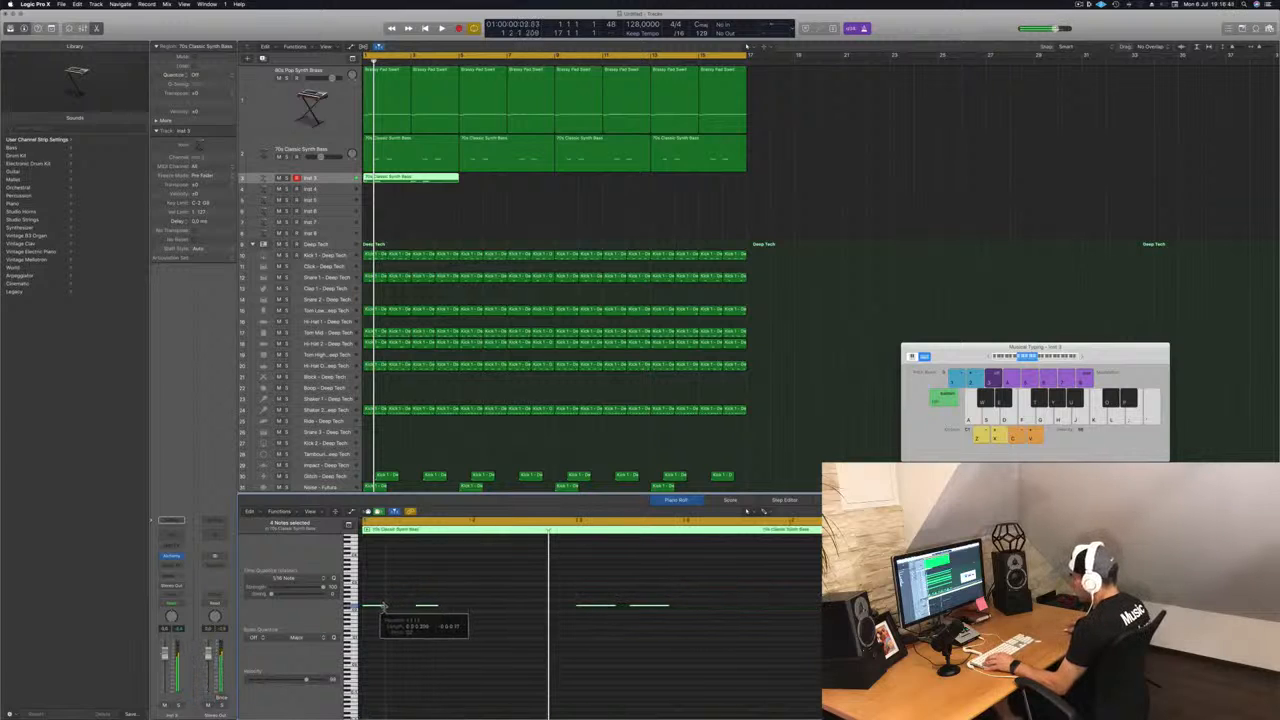
{"action": "key", "text": "space"}
{"action": "key", "text": "space"}
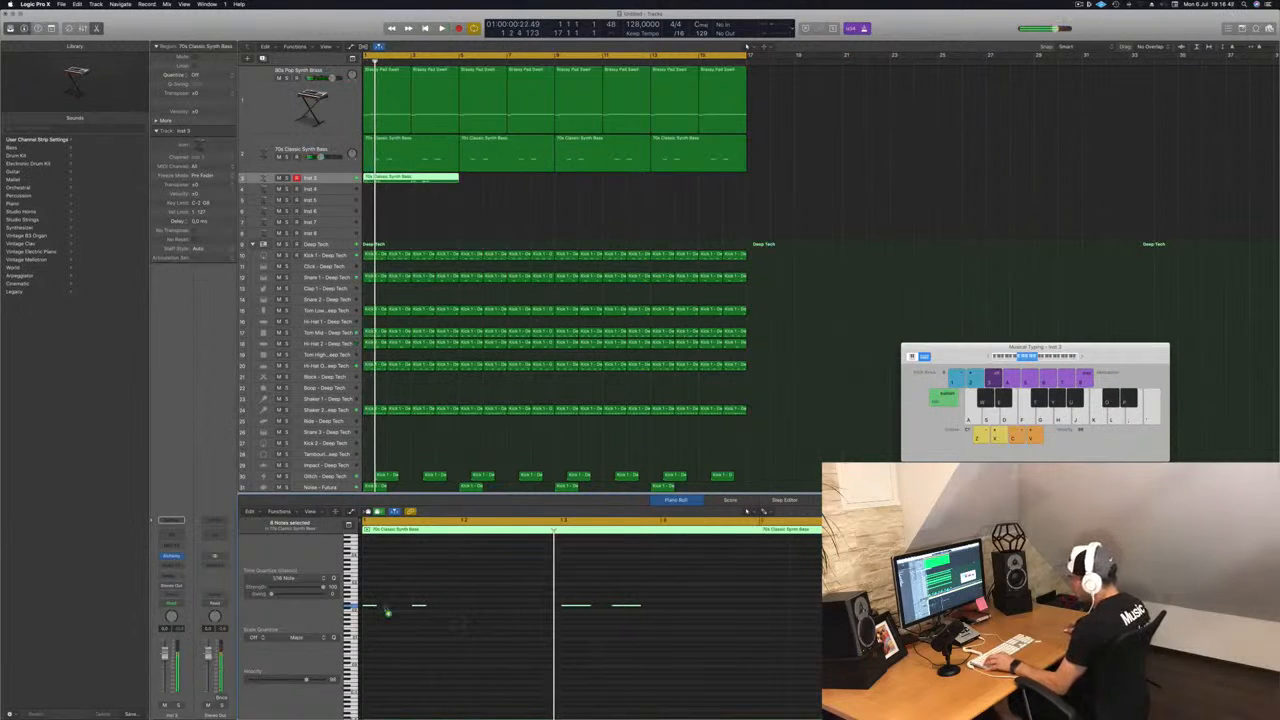
Copy the shortened notes further along within the first bar and check the rhythm in playback
{"action": "left_click_drag", "start_coordinate": [388, 613], "coordinate": [450, 611]}
{"action": "key", "text": "space"}
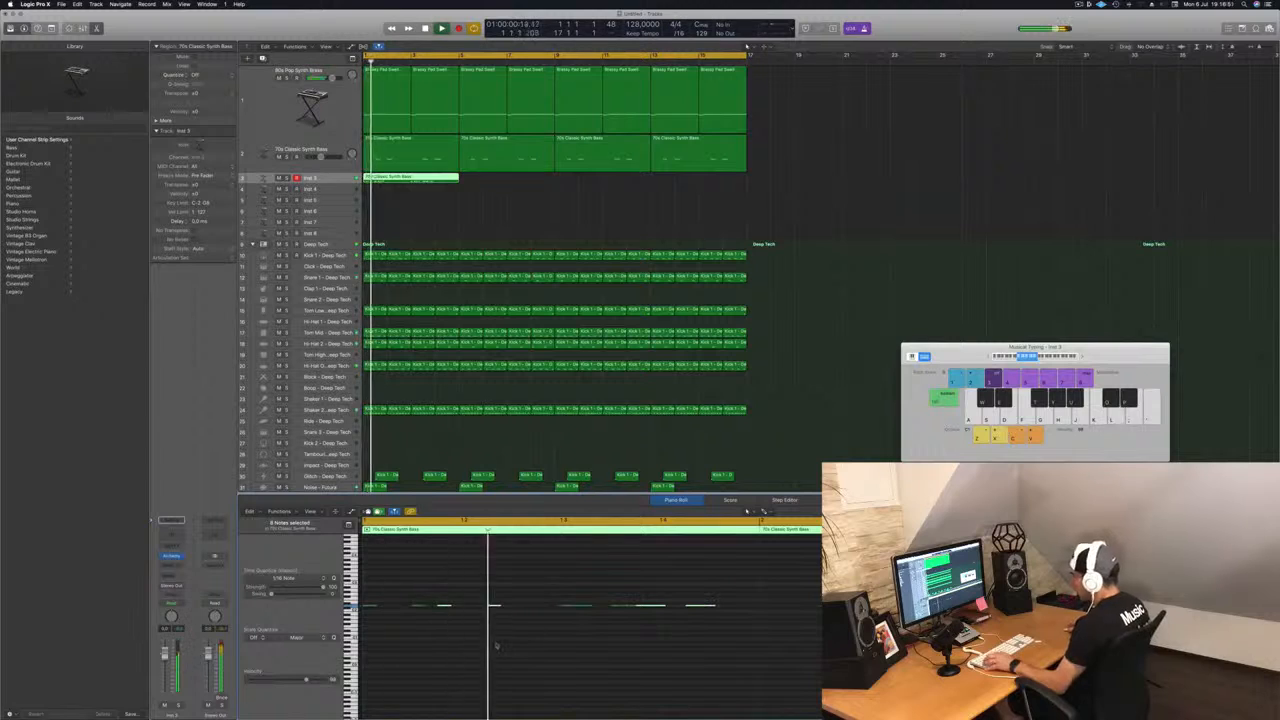
{"action": "scroll", "coordinate": [495, 640], "scroll_direction": "down", "scroll_amount": 2}
{"action": "key", "text": "space"}
{"action": "key", "text": "space"}
{"action": "key", "text": "space"}
{"action": "key", "text": "space"}
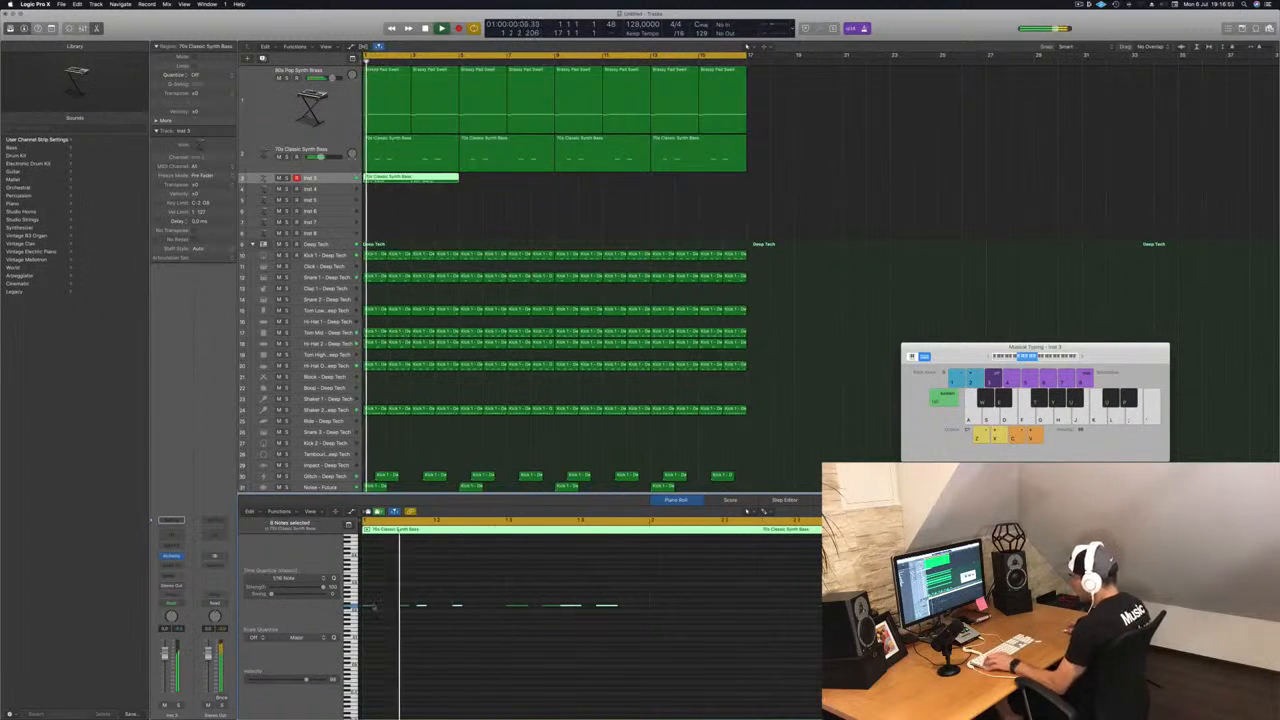
{"action": "key", "text": "space"}
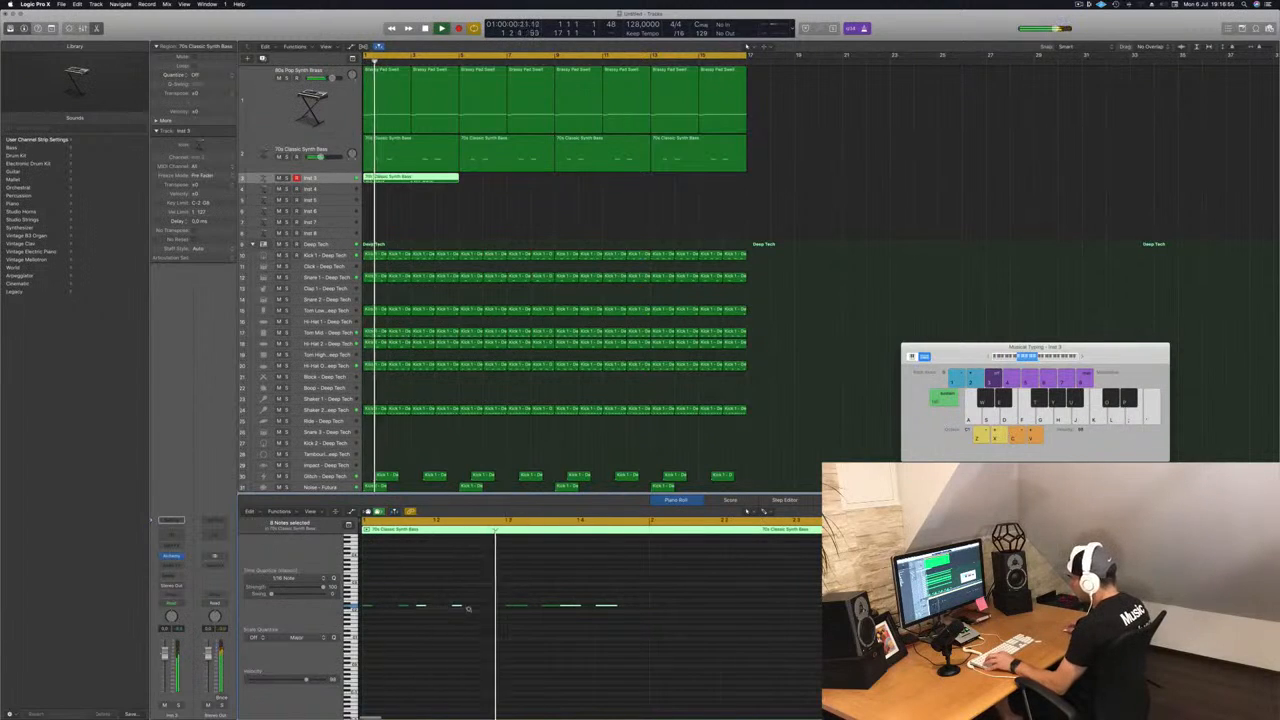
Adjust the copied notes in the first bar and replay the pattern from the start
{"action": "scroll", "coordinate": [434, 608], "scroll_direction": "up", "scroll_amount": 5}
{"action": "scroll", "coordinate": [464, 615], "scroll_direction": "down", "scroll_amount": 5}
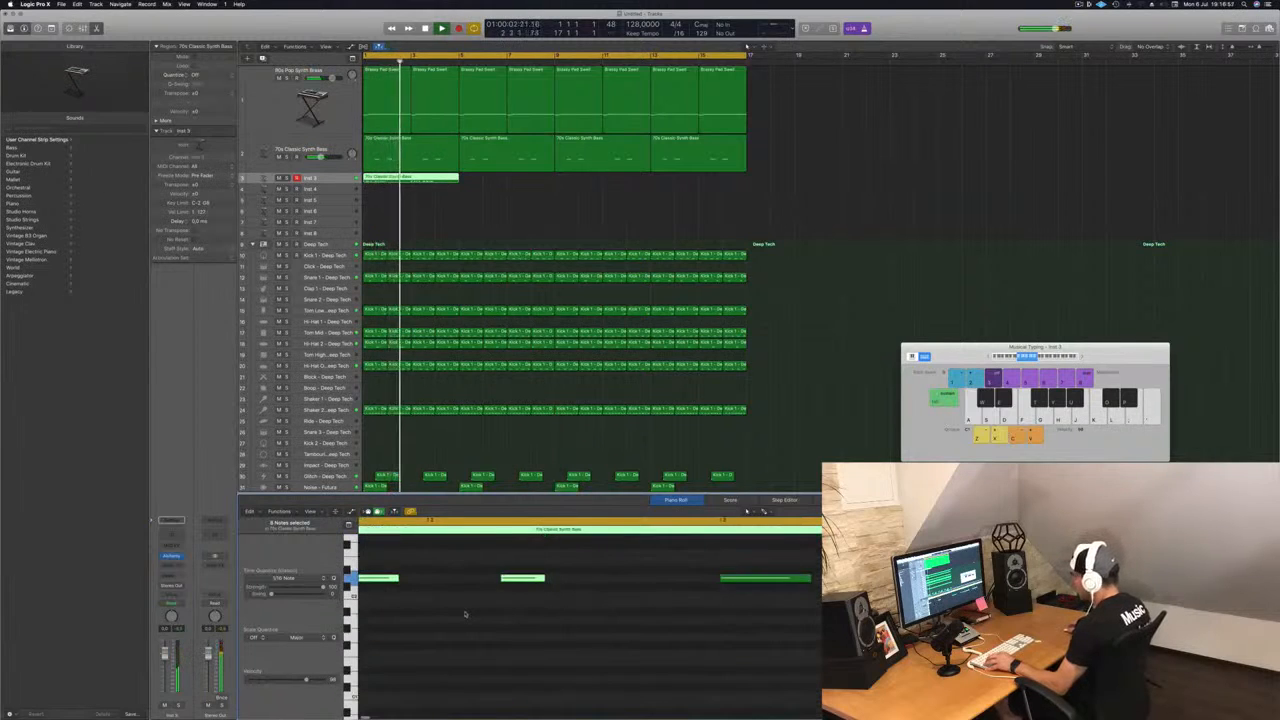
{"action": "left_click_drag", "start_coordinate": [437, 578], "coordinate": [508, 590]}
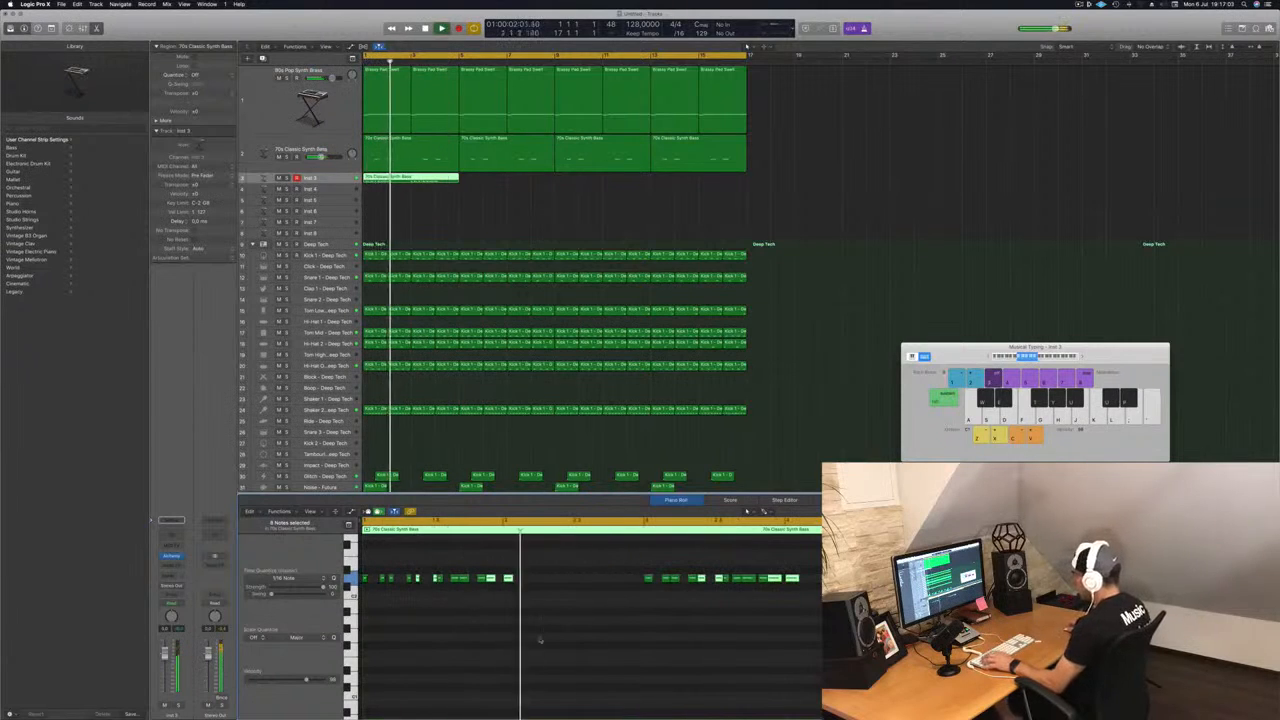
{"action": "key", "text": "Return"}
Shorten the longer notes in the second half of bar 1 to match the short ones
{"action": "left_click_drag", "start_coordinate": [547, 572], "coordinate": [512, 589]}
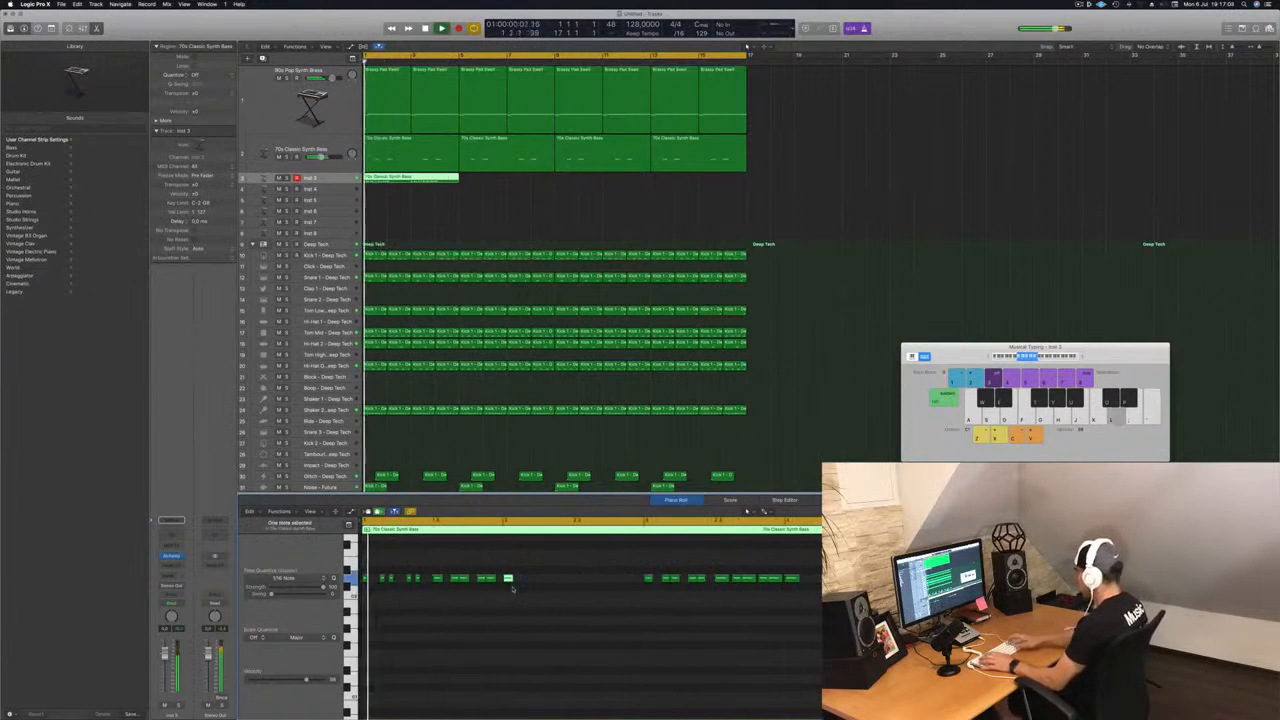
{"action": "key", "text": "super+Right"}
{"action": "key", "text": "super+Right"}
{"action": "key", "text": "super+Right"}
{"action": "key", "text": "super+Right"}
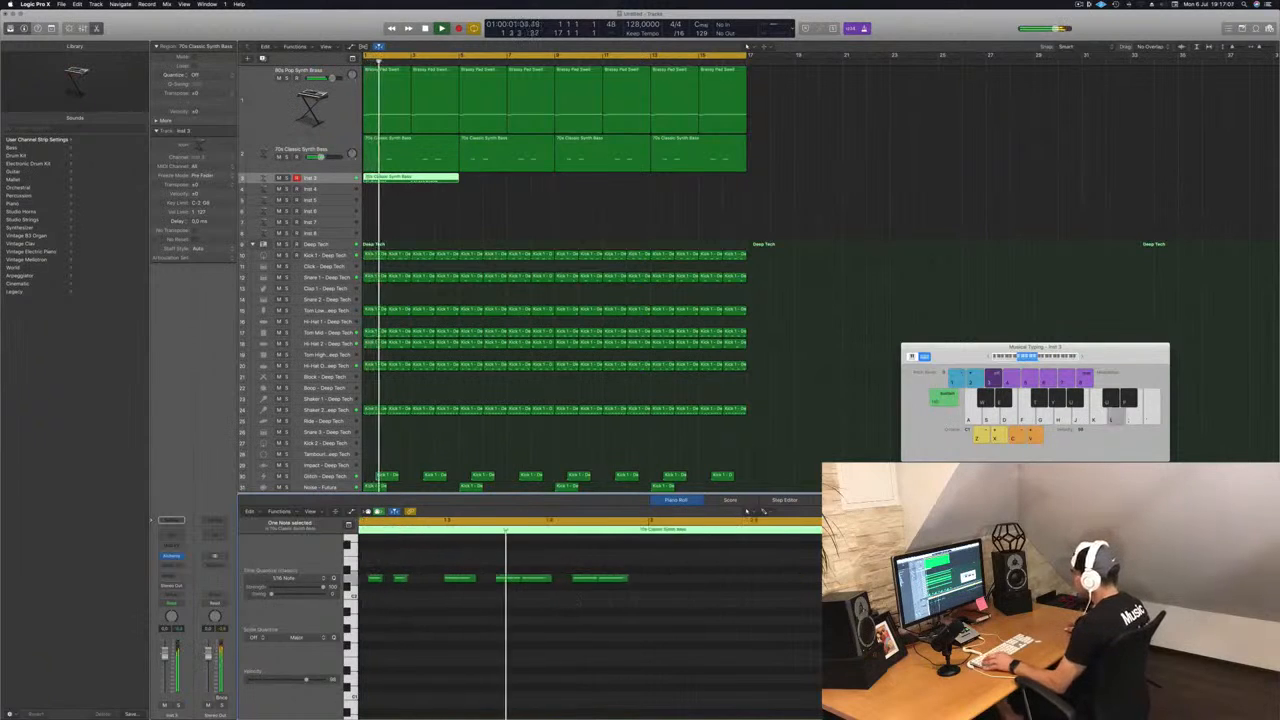
{"action": "key", "text": "super+Left"}
{"action": "key", "text": "super+Left"}
{"action": "key", "text": "space"}
{"action": "left_click_drag", "start_coordinate": [477, 566], "coordinate": [573, 580]}
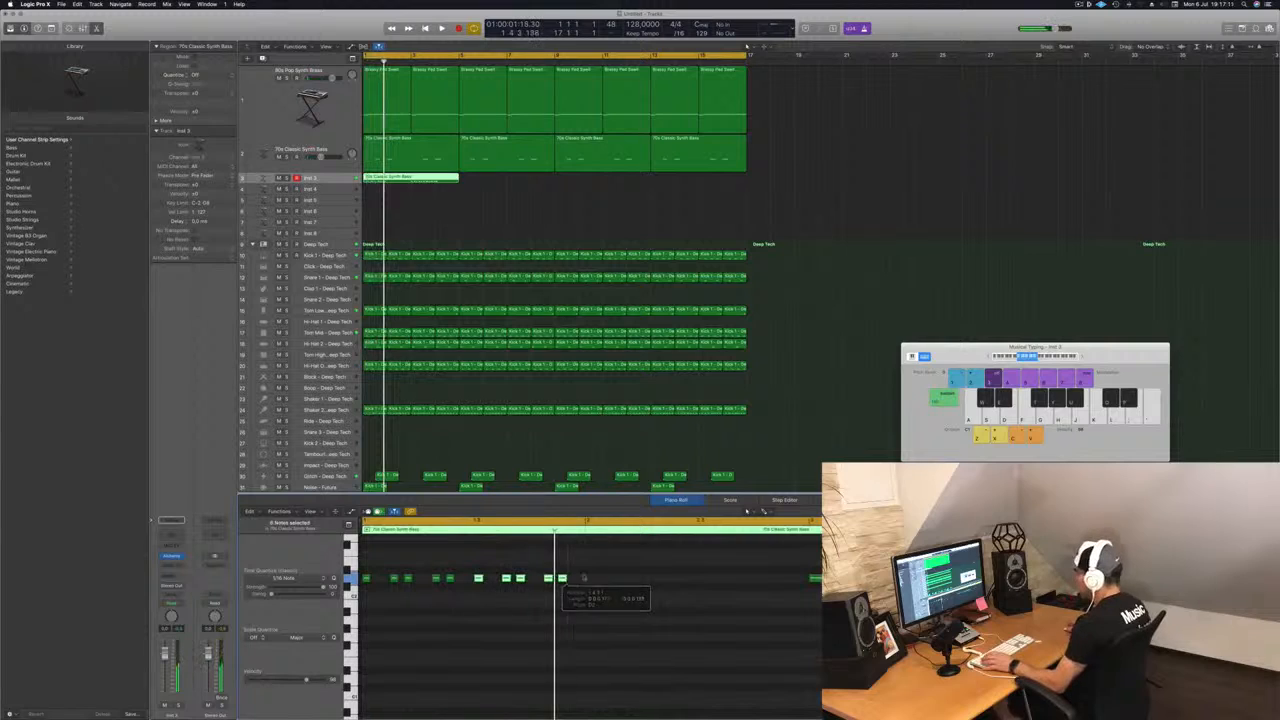
{"action": "scroll", "coordinate": [593, 555], "scroll_direction": "down", "scroll_amount": 2}
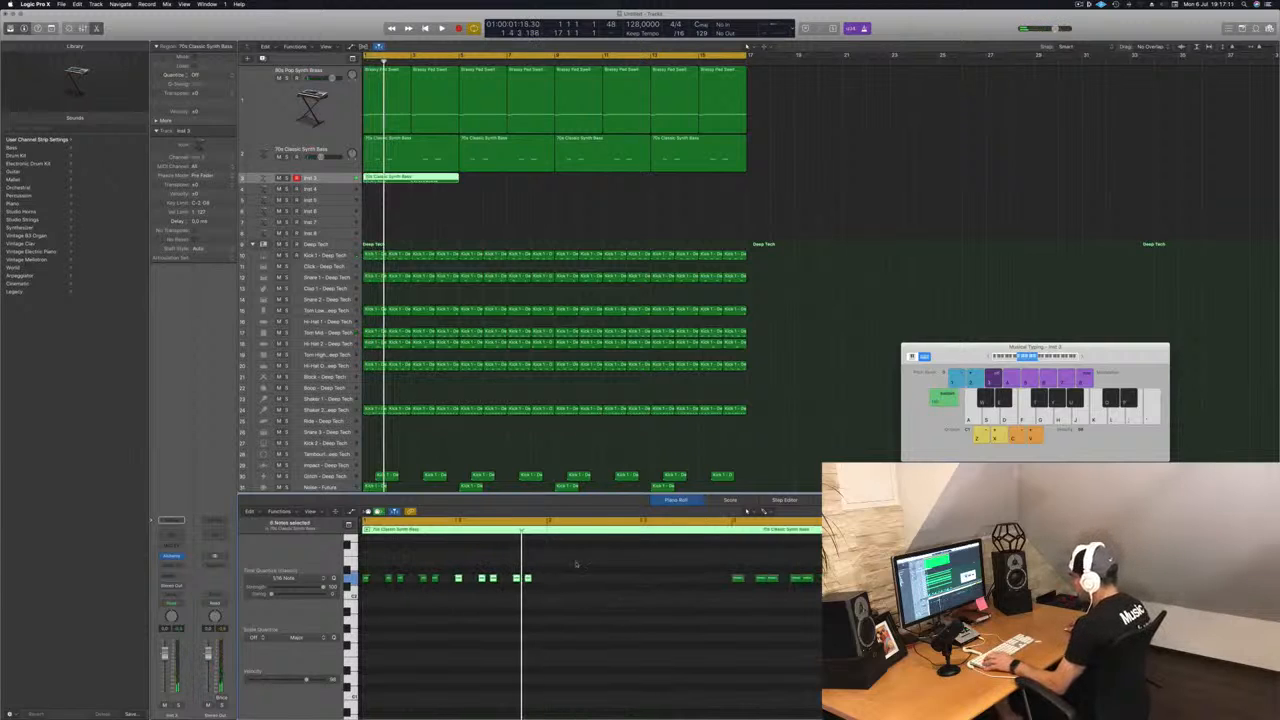
Copy the whole first-bar note pattern into bar 2
{"action": "left_click_drag", "start_coordinate": [576, 564], "coordinate": [364, 612]}
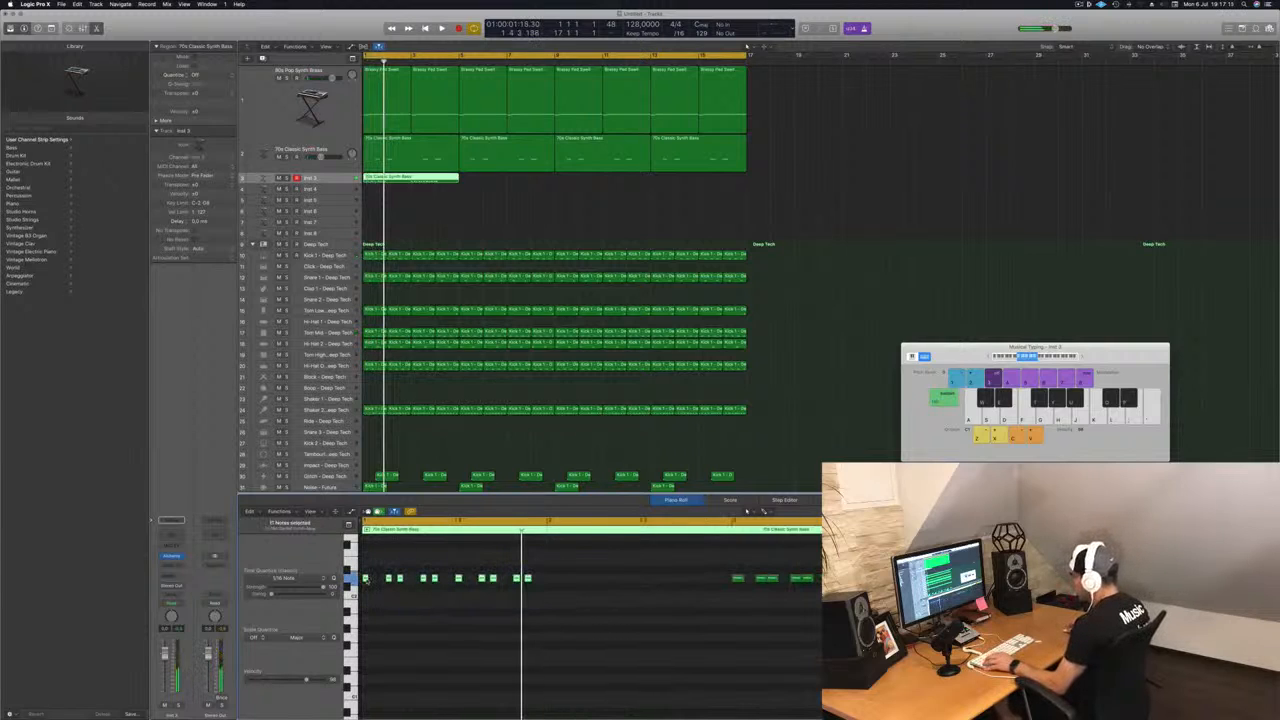
{"action": "left_click_drag", "start_coordinate": [428, 580], "coordinate": [613, 580]}
{"action": "scroll", "coordinate": [743, 573], "scroll_direction": "down", "scroll_amount": 1}
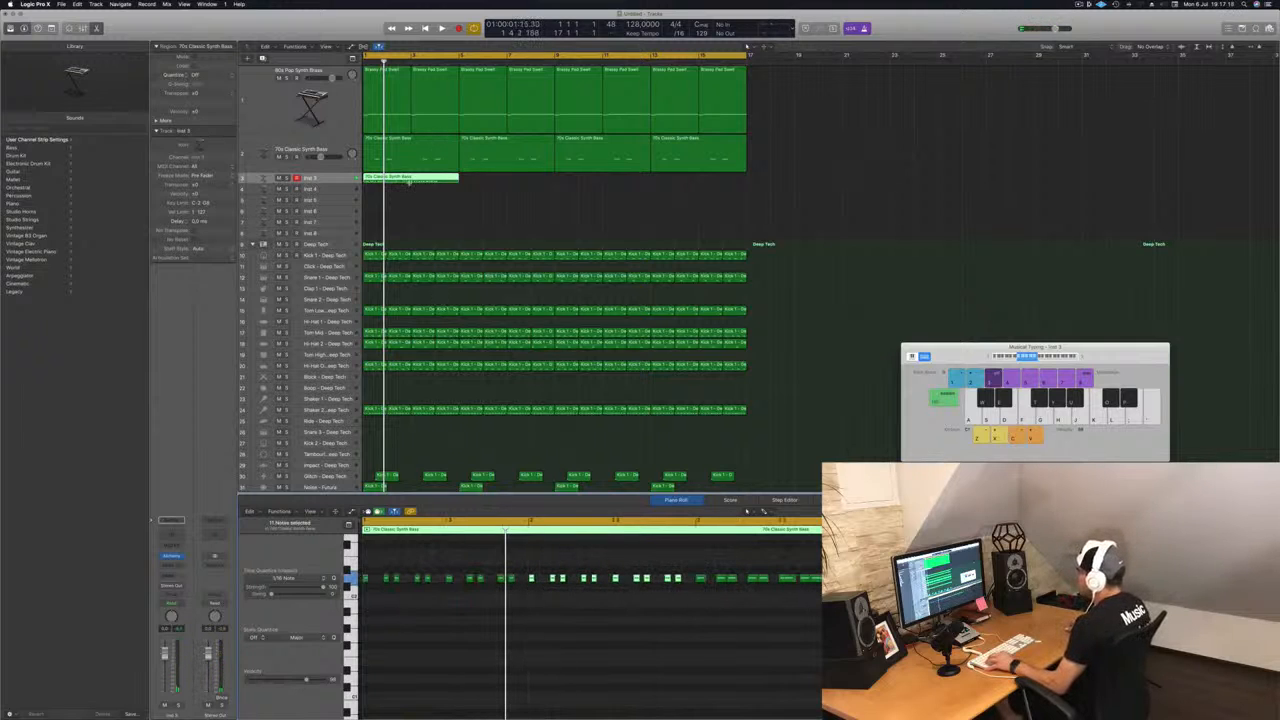
Cut the Inst 3 region down to its first two bars and duplicate it at bar 3, selecting both regions
{"action": "left_click", "coordinate": [410, 178]}
{"action": "key", "text": "Delete"}
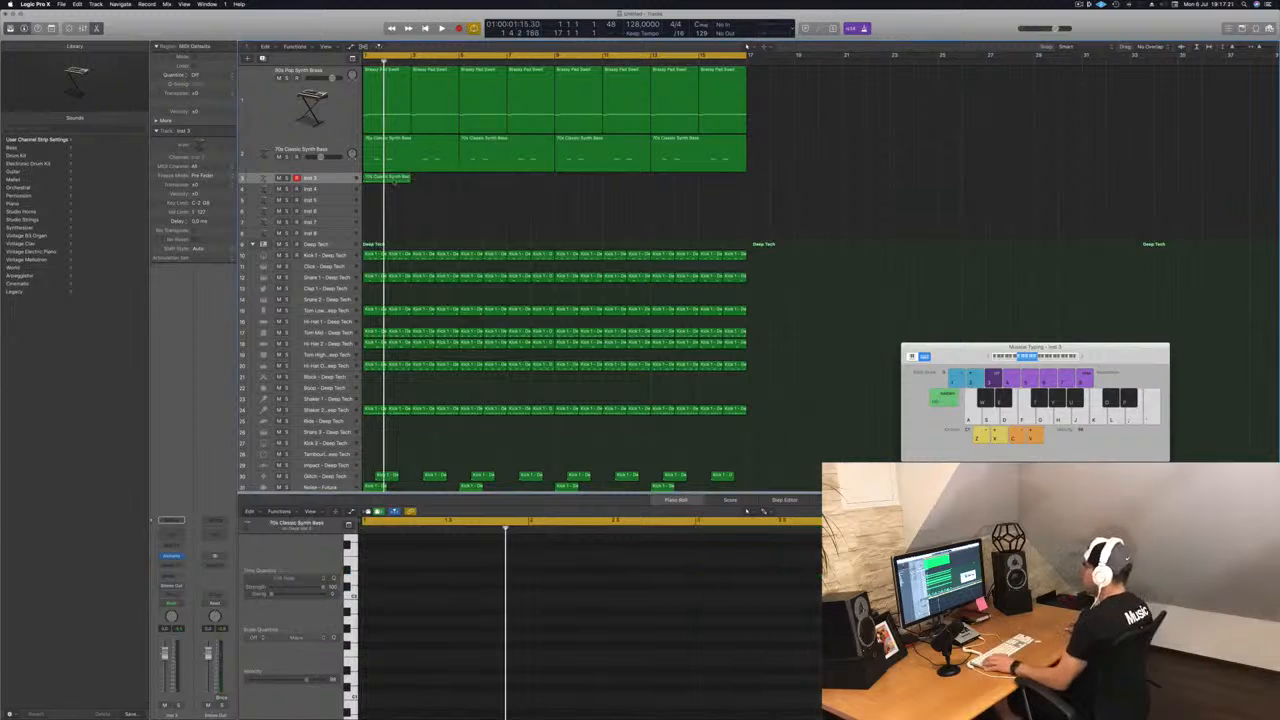
{"action": "left_click_drag", "start_coordinate": [384, 179], "coordinate": [433, 186]}
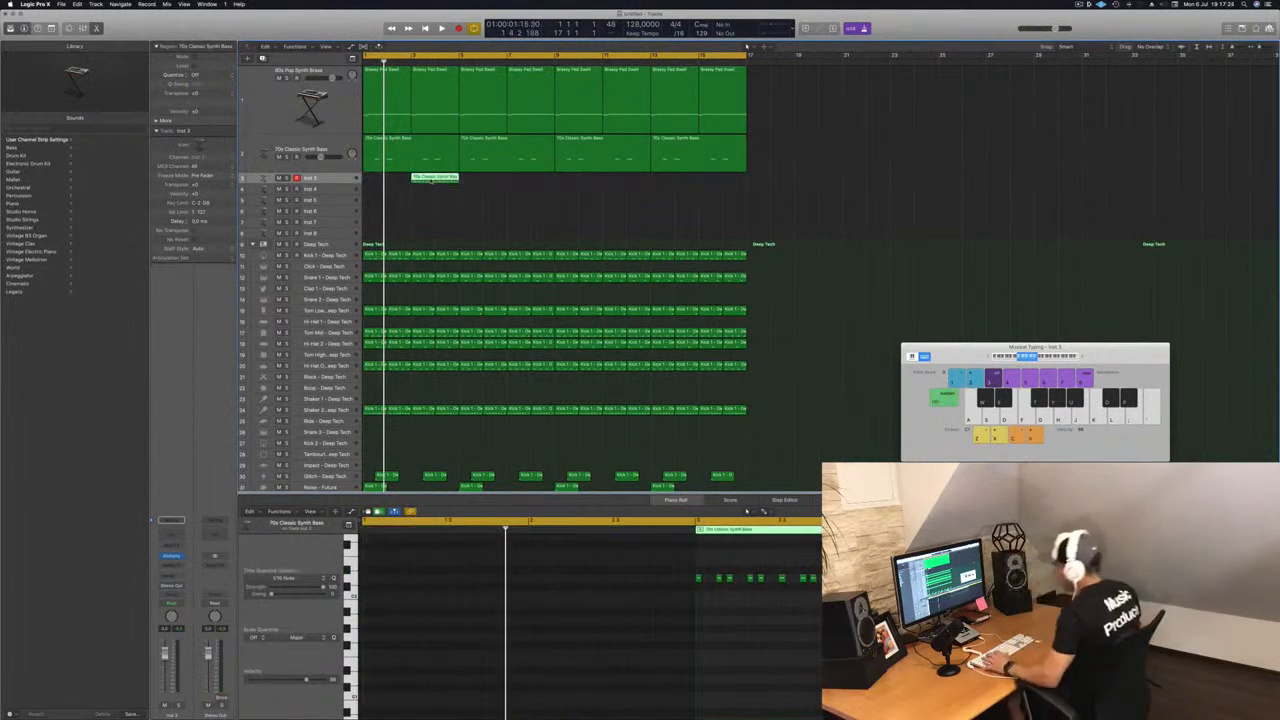
{"action": "left_click_drag", "start_coordinate": [432, 181], "coordinate": [378, 184]}
{"action": "left_click", "coordinate": [335, 180]}
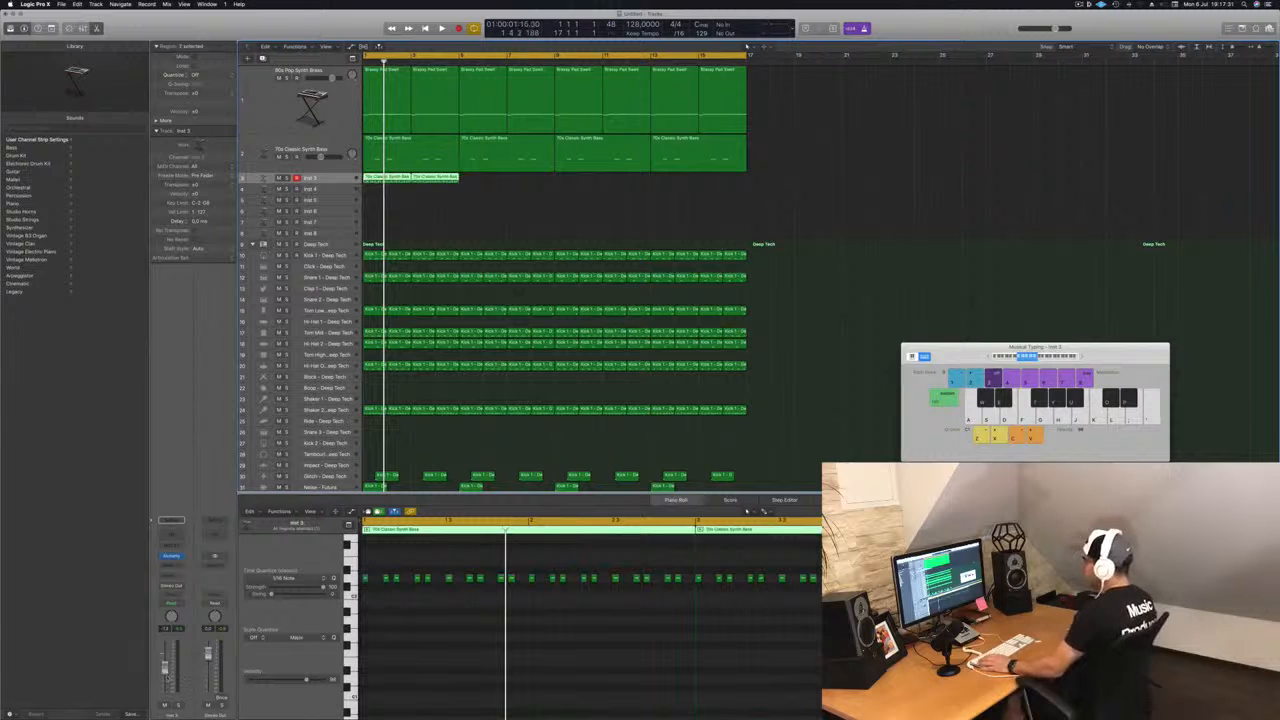
Play the track and open the Inst 3 Alchemy window, placing it over the middle of the arrangement
{"action": "key", "text": "space"}
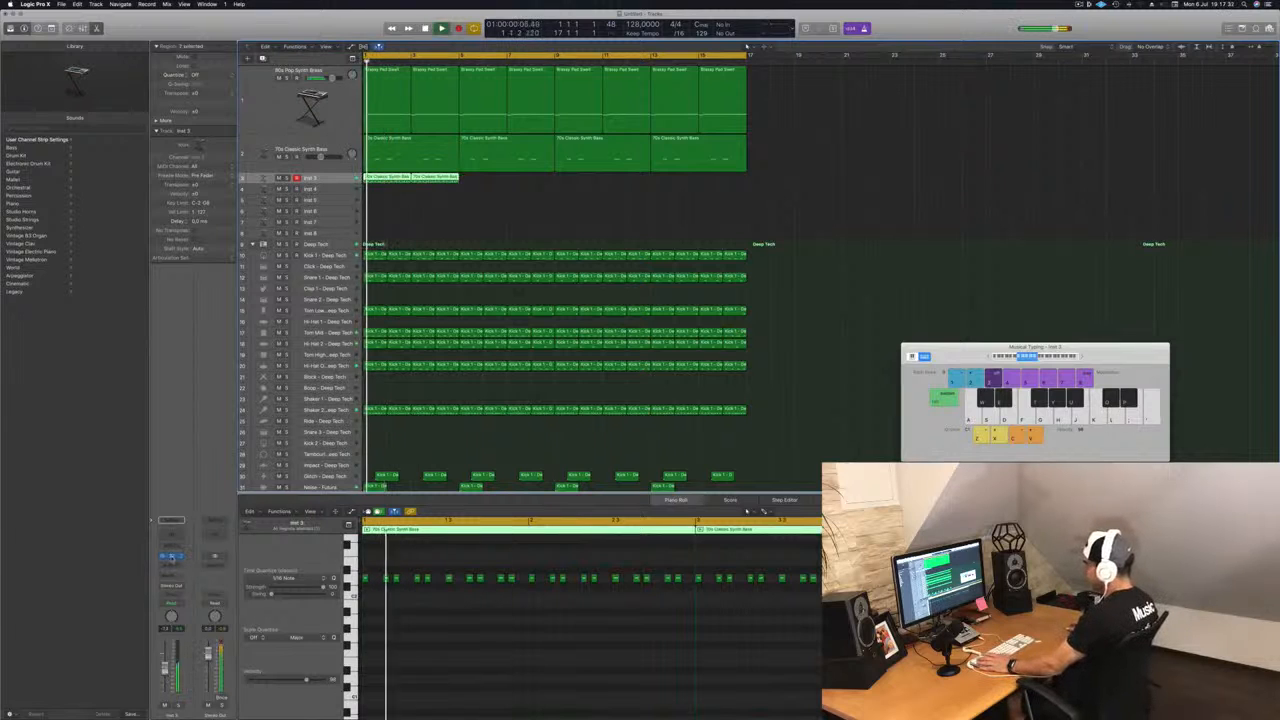
{"action": "left_click", "coordinate": [171, 556]}
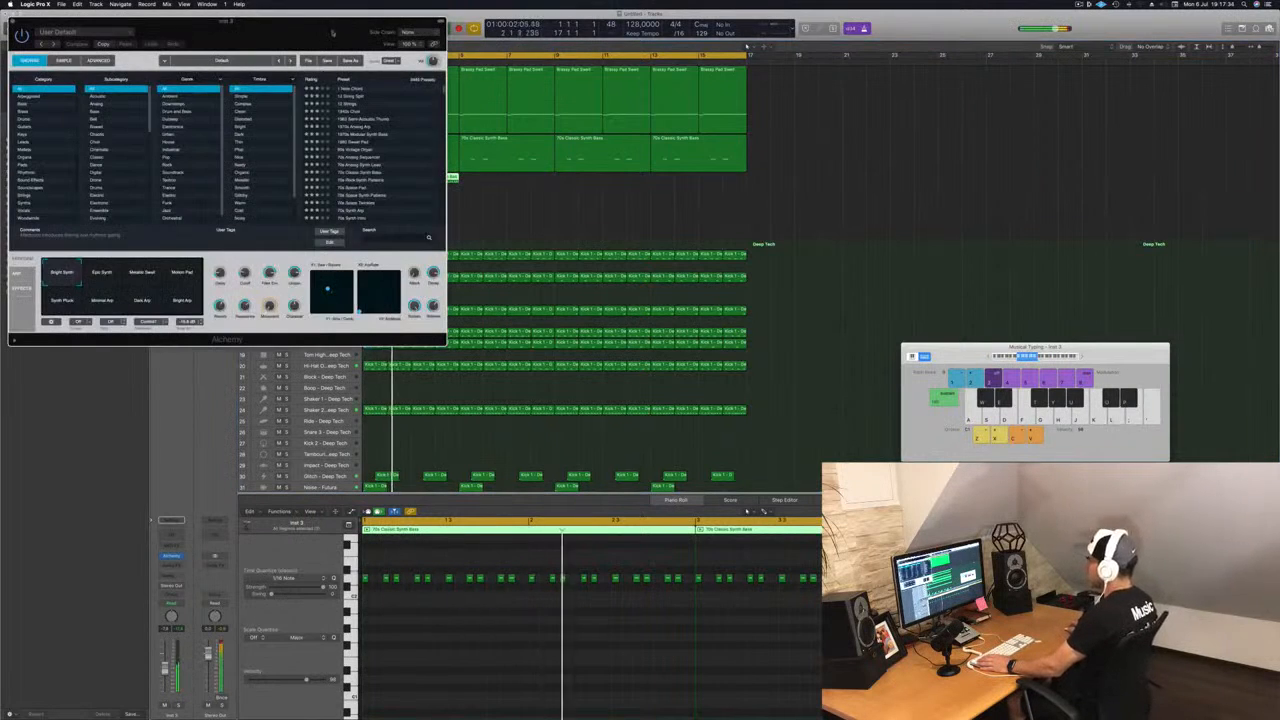
{"action": "left_click_drag", "start_coordinate": [331, 33], "coordinate": [776, 159]}
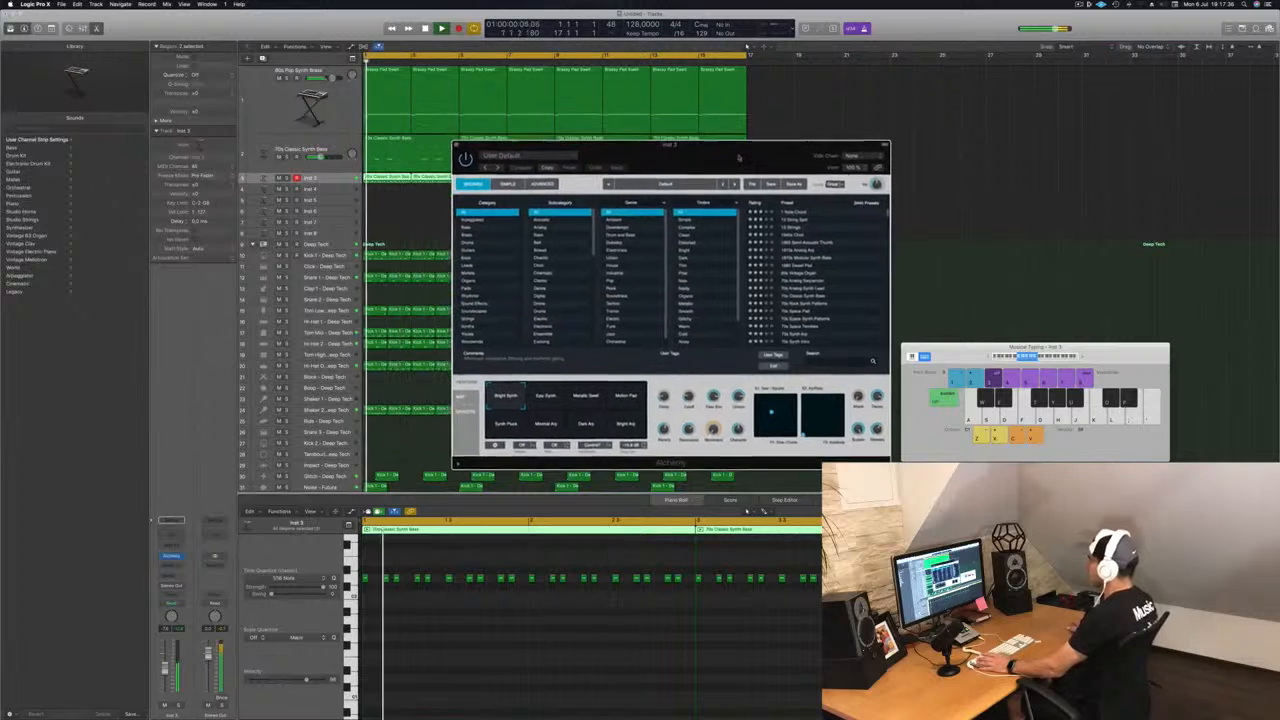
Audition the default preset's performance snapshots, including Metallic Swell, Motion Pad, Minimal Arp, Dark Arp, Bright Arp and Synth Pluck
{"action": "left_click", "coordinate": [563, 398]}
{"action": "left_click", "coordinate": [592, 399]}
{"action": "left_click", "coordinate": [624, 400]}
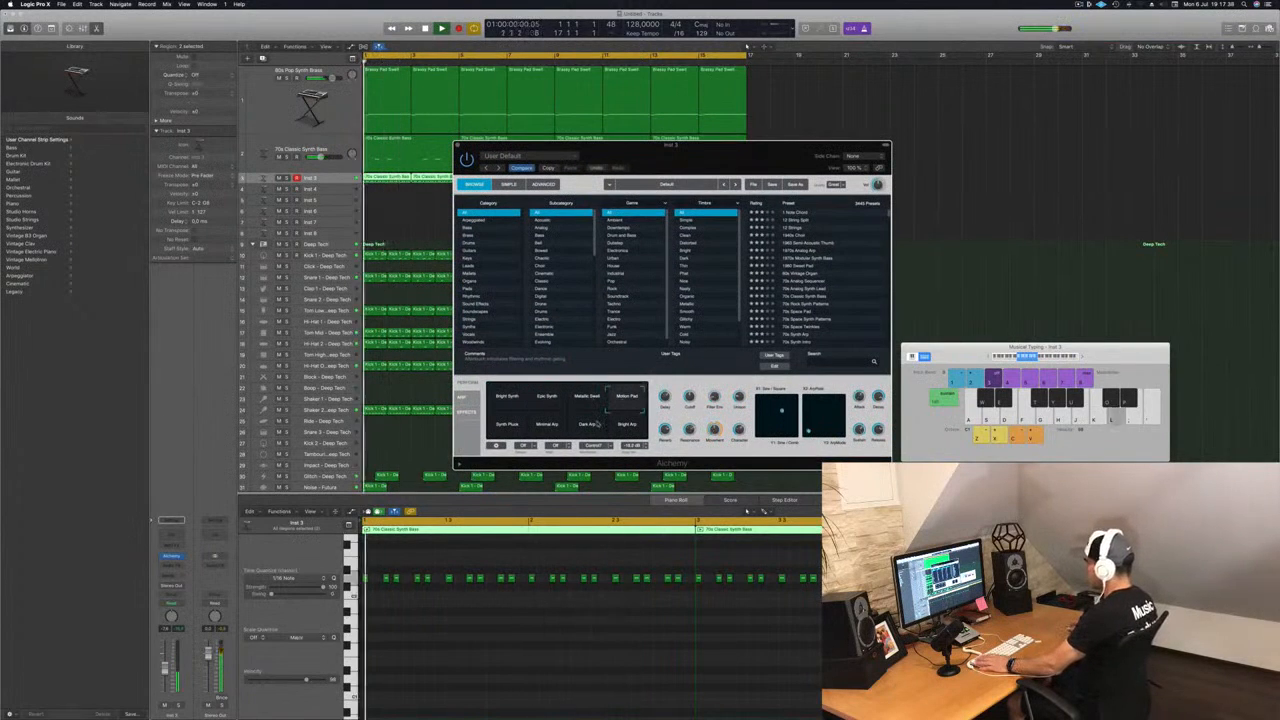
{"action": "left_click", "coordinate": [547, 427]}
{"action": "left_click", "coordinate": [587, 428]}
{"action": "left_click", "coordinate": [625, 428]}
{"action": "left_click", "coordinate": [501, 430]}
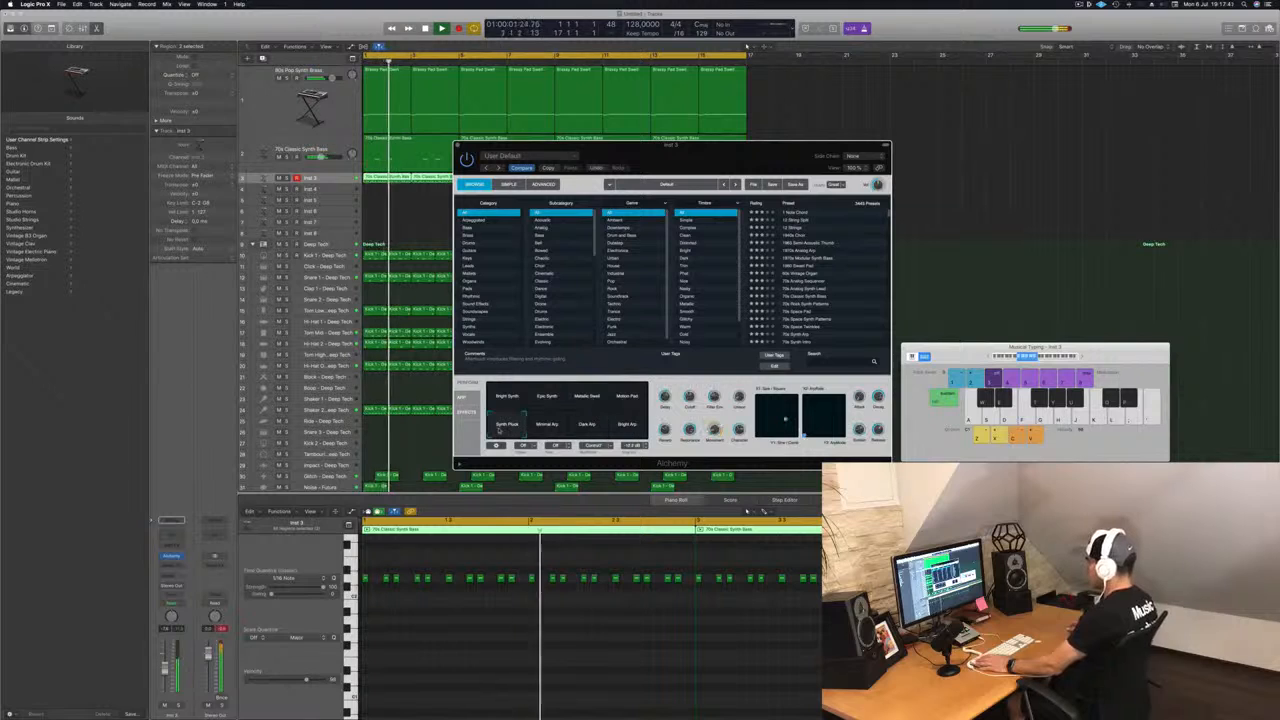
Browse the Bass presets in Alchemy, try Dubstep Wobble 03 and its neighbour, and load Dubstep Wobble 01
{"action": "left_click", "coordinate": [467, 229]}
{"action": "scroll", "coordinate": [830, 284], "scroll_direction": "down", "scroll_amount": 10}
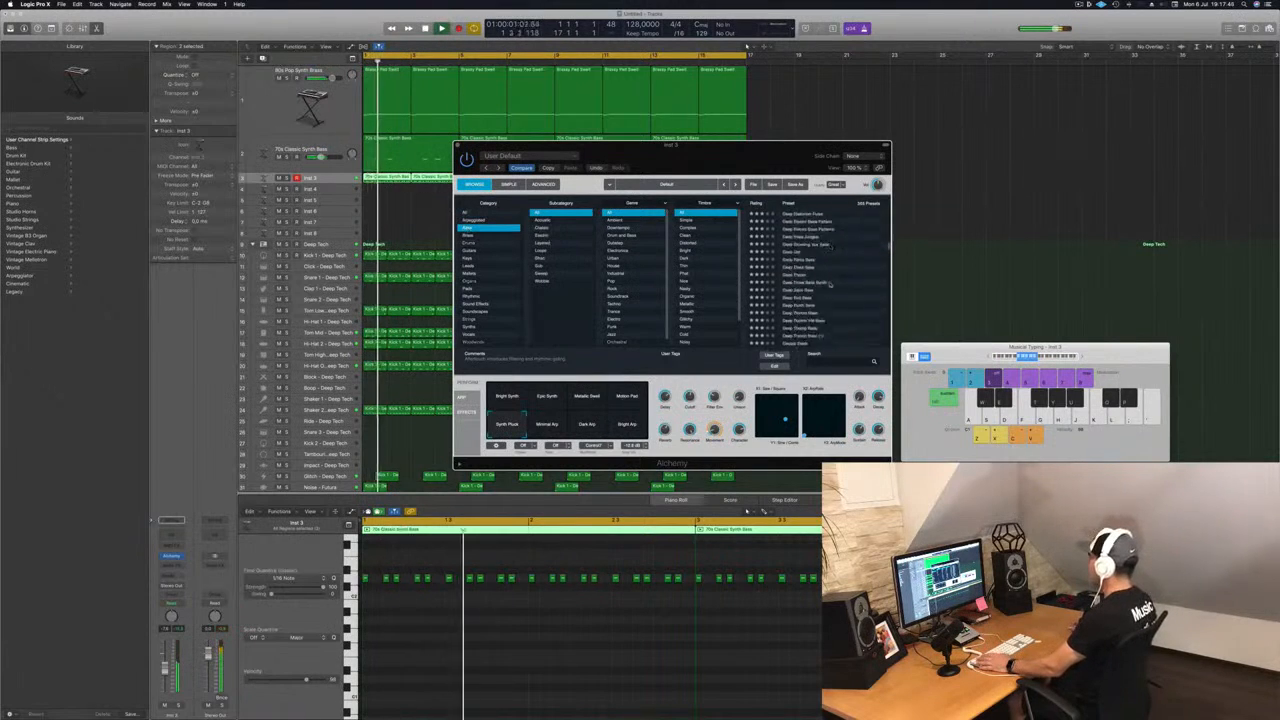
{"action": "scroll", "coordinate": [828, 285], "scroll_direction": "down", "scroll_amount": 5}
{"action": "left_click", "coordinate": [811, 290]}
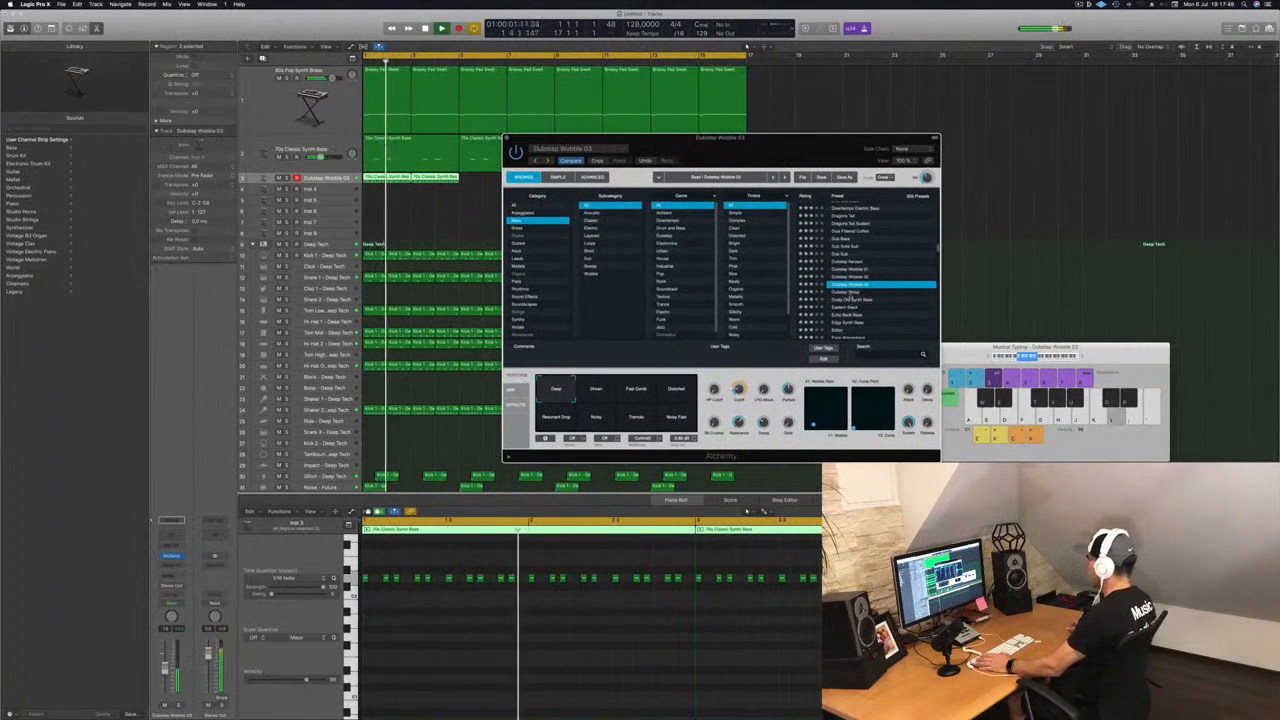
{"action": "left_click", "coordinate": [880, 292]}
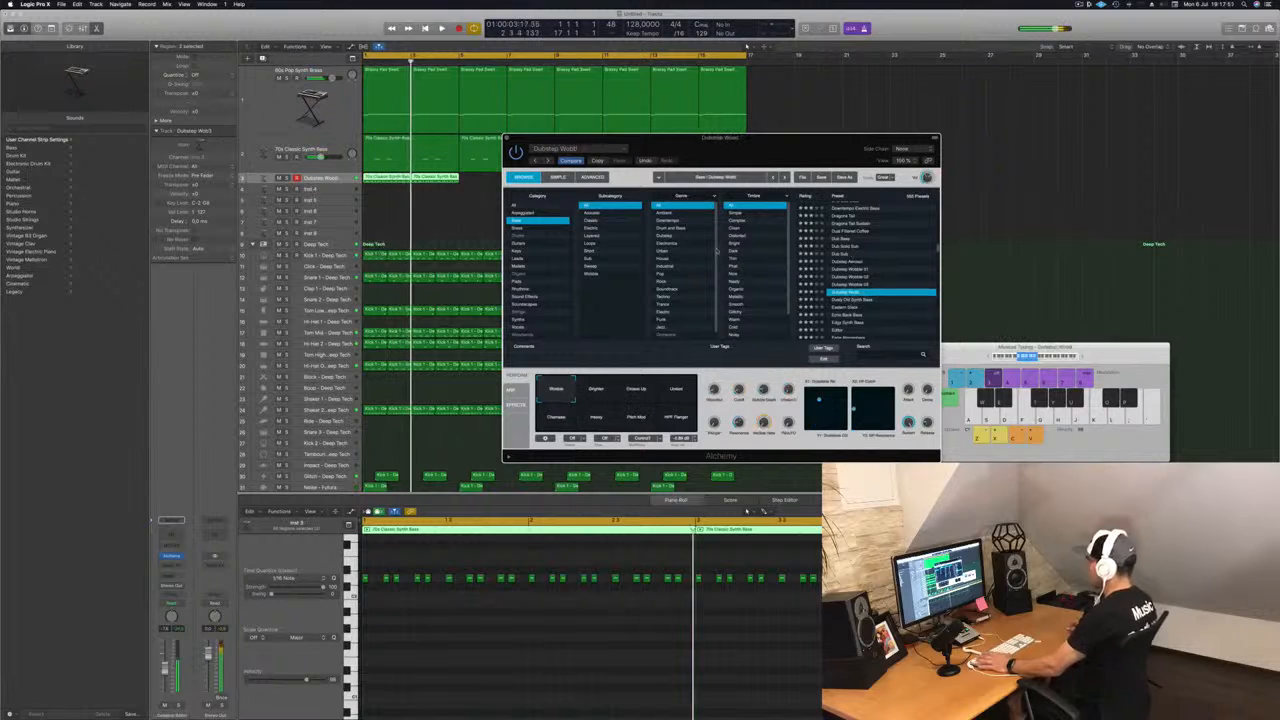
{"action": "left_click", "coordinate": [856, 270]}
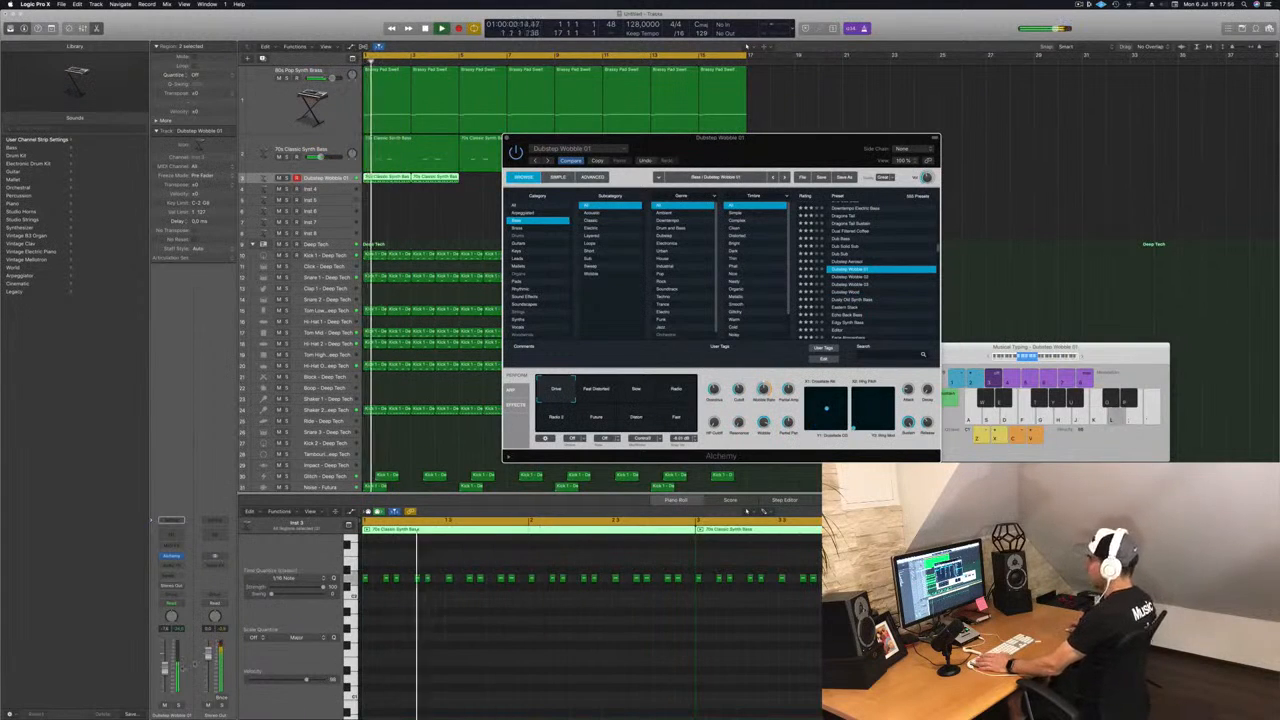
Lower the Dubstep Wobble 01 track's volume and audition its performance snapshots, including Fast Distorted, Slow, Radio and Future
{"action": "left_click_drag", "start_coordinate": [164, 671], "coordinate": [165, 680]}
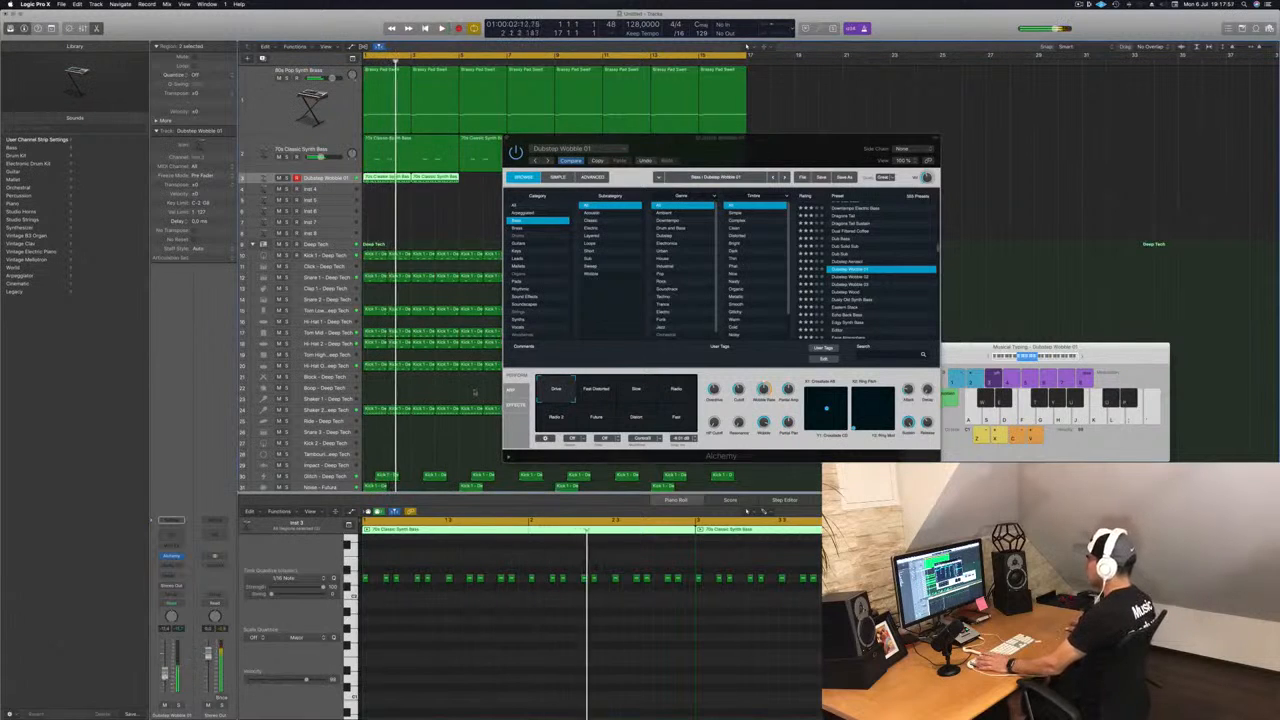
{"action": "left_click", "coordinate": [586, 393]}
{"action": "left_click", "coordinate": [635, 393]}
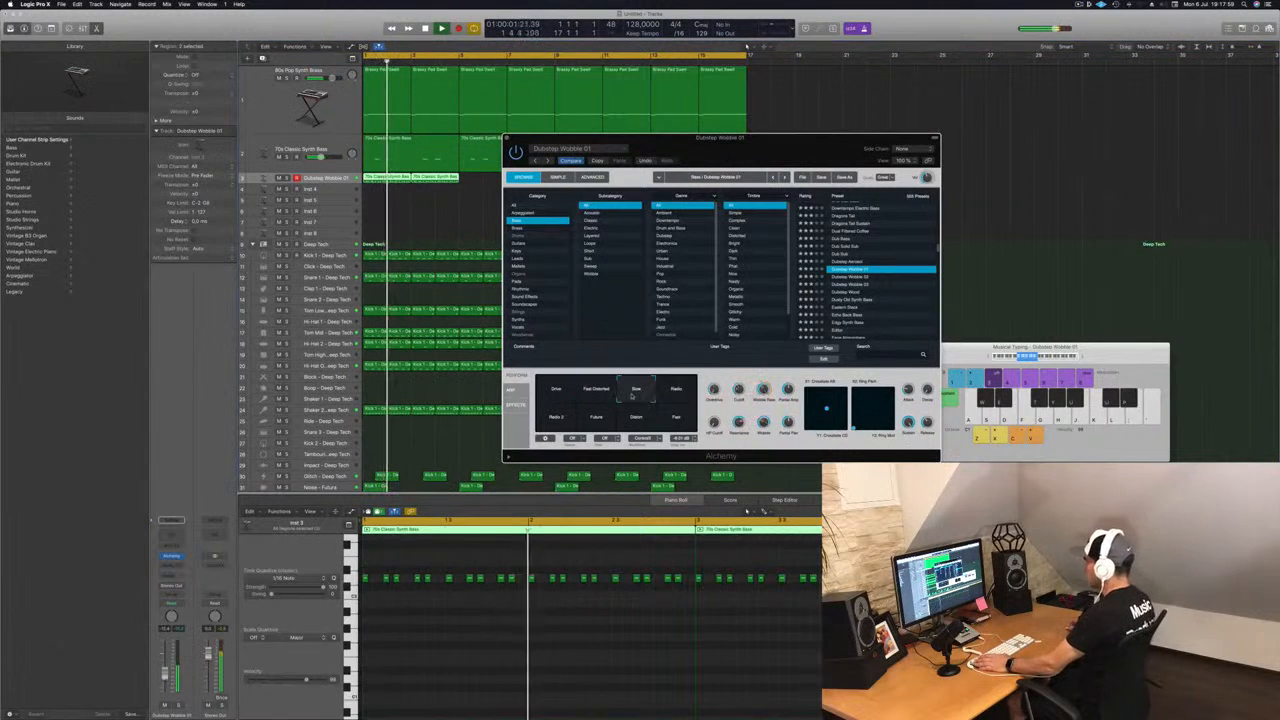
{"action": "left_click", "coordinate": [672, 394]}
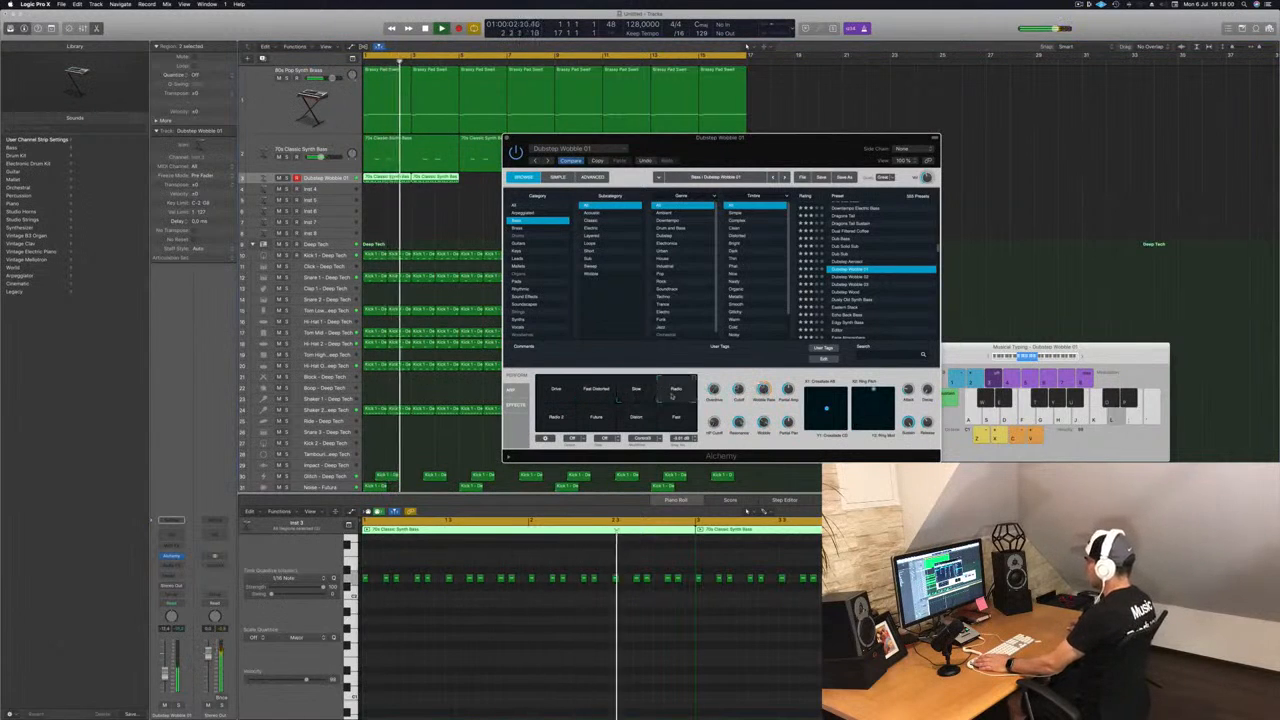
{"action": "left_click", "coordinate": [550, 418]}
{"action": "left_click", "coordinate": [597, 420]}
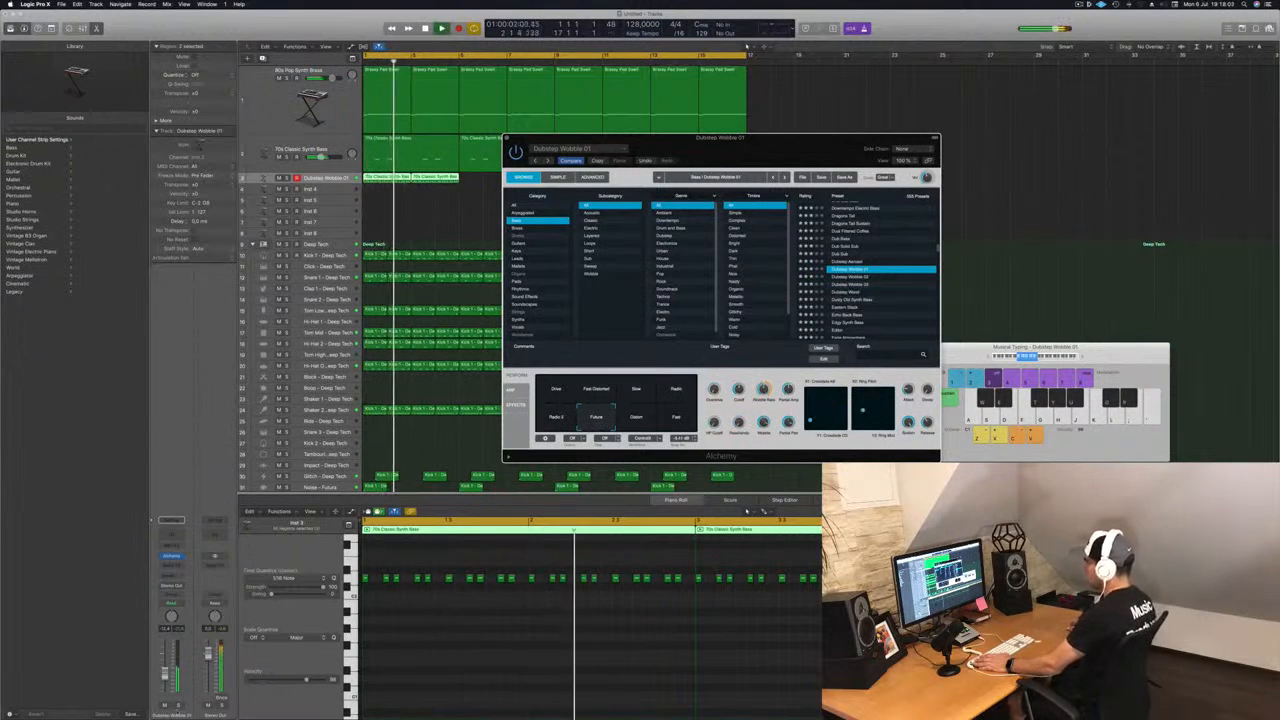
Turn down the Cutoff of Dubstep Wobble 01 with the Future snapshot and audition the last two snapshots
{"action": "left_click", "coordinate": [166, 680]}
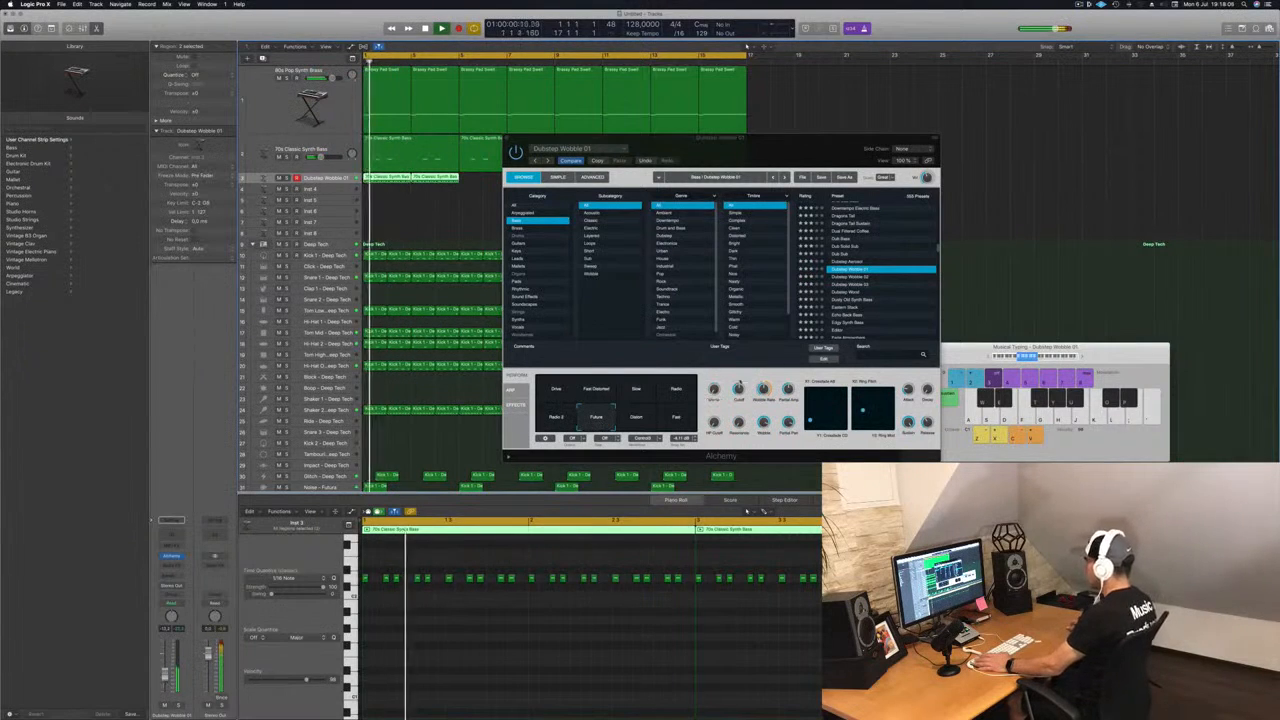
{"action": "left_click_drag", "start_coordinate": [740, 388], "coordinate": [741, 410]}
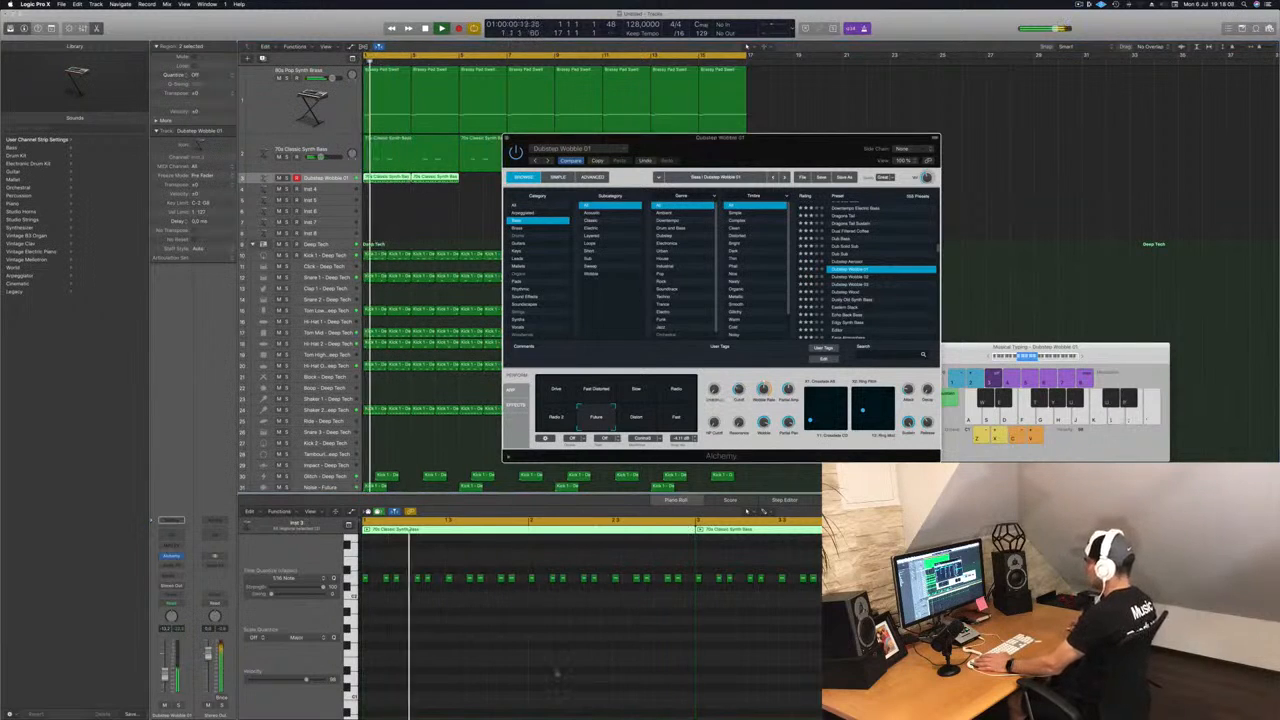
{"action": "left_click", "coordinate": [551, 676]}
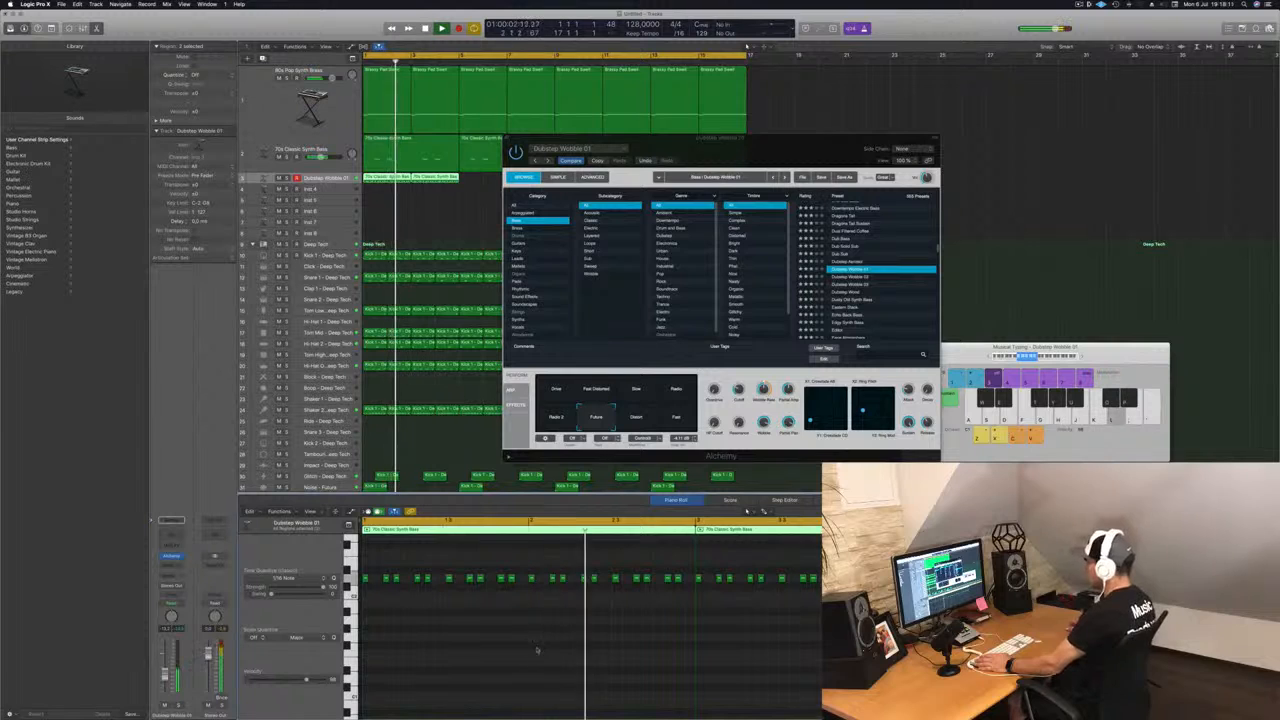
{"action": "left_click", "coordinate": [677, 418]}
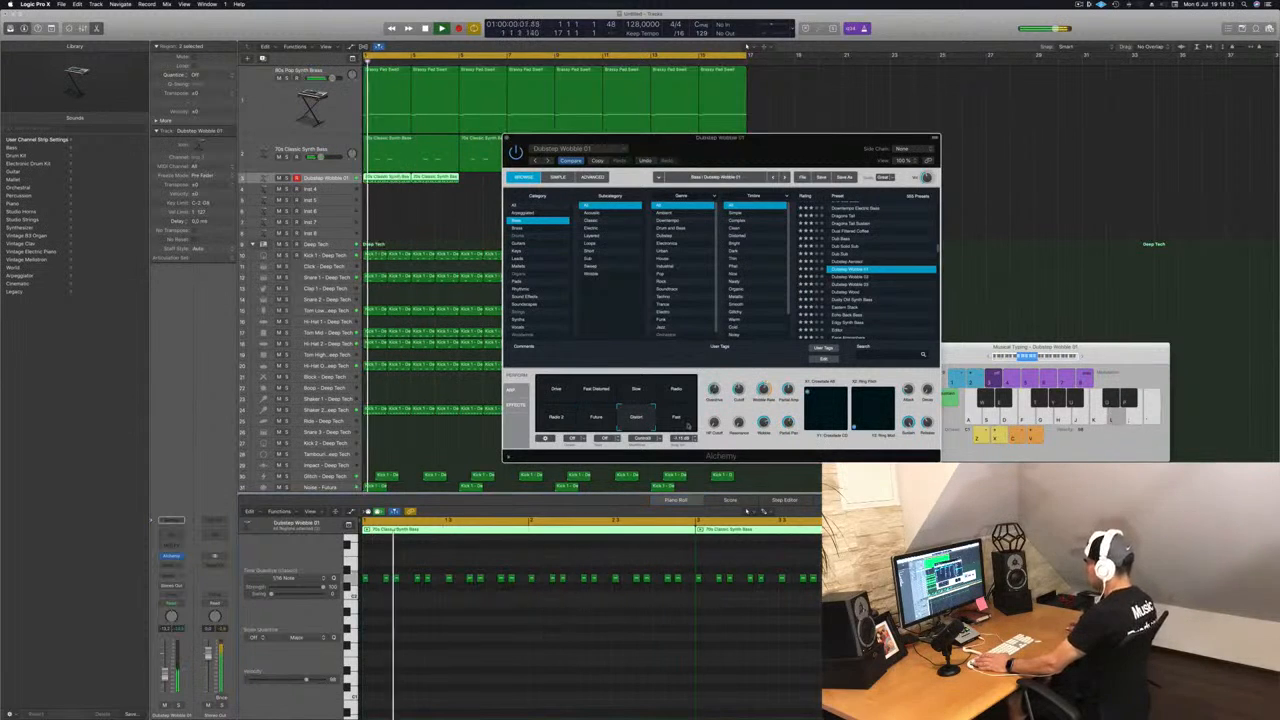
Load the Dubstep Wobble 02 preset and audition its snapshots, including Low, Metallic, Fast Metallic, Slow & Wide, Fast and Mid Cutoff
{"action": "key", "text": "Down"}
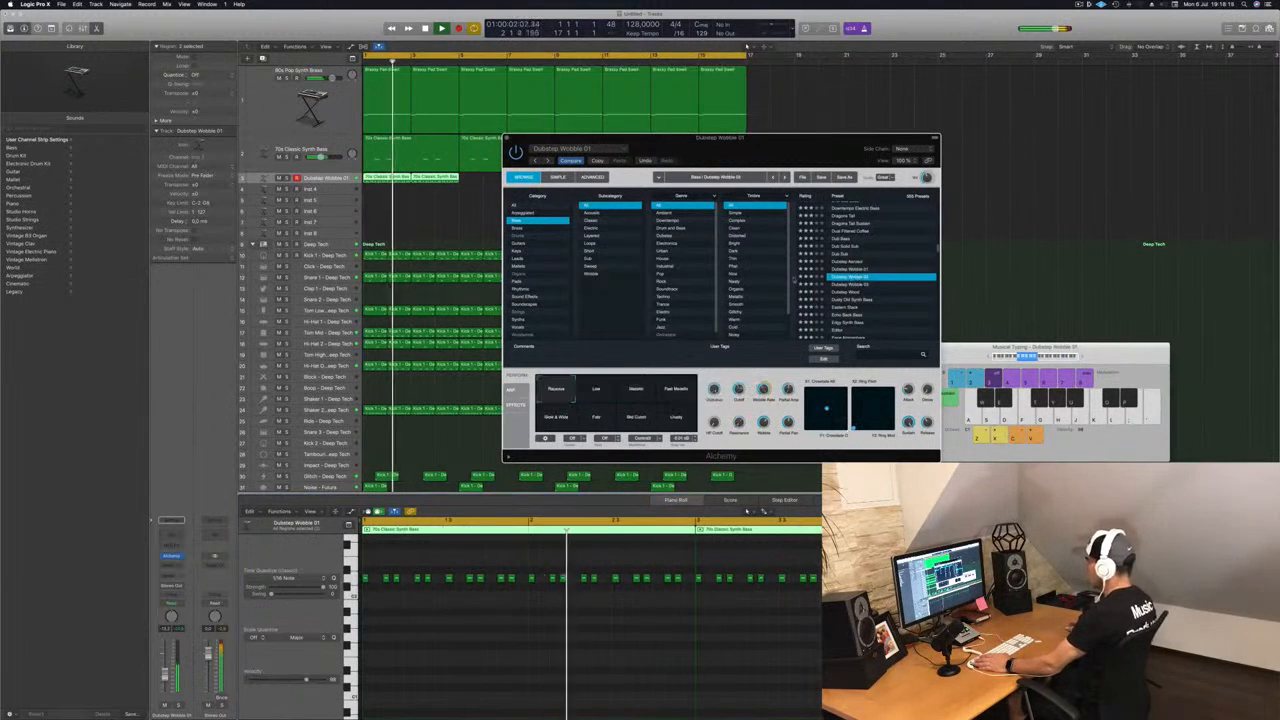
{"action": "left_click", "coordinate": [600, 398]}
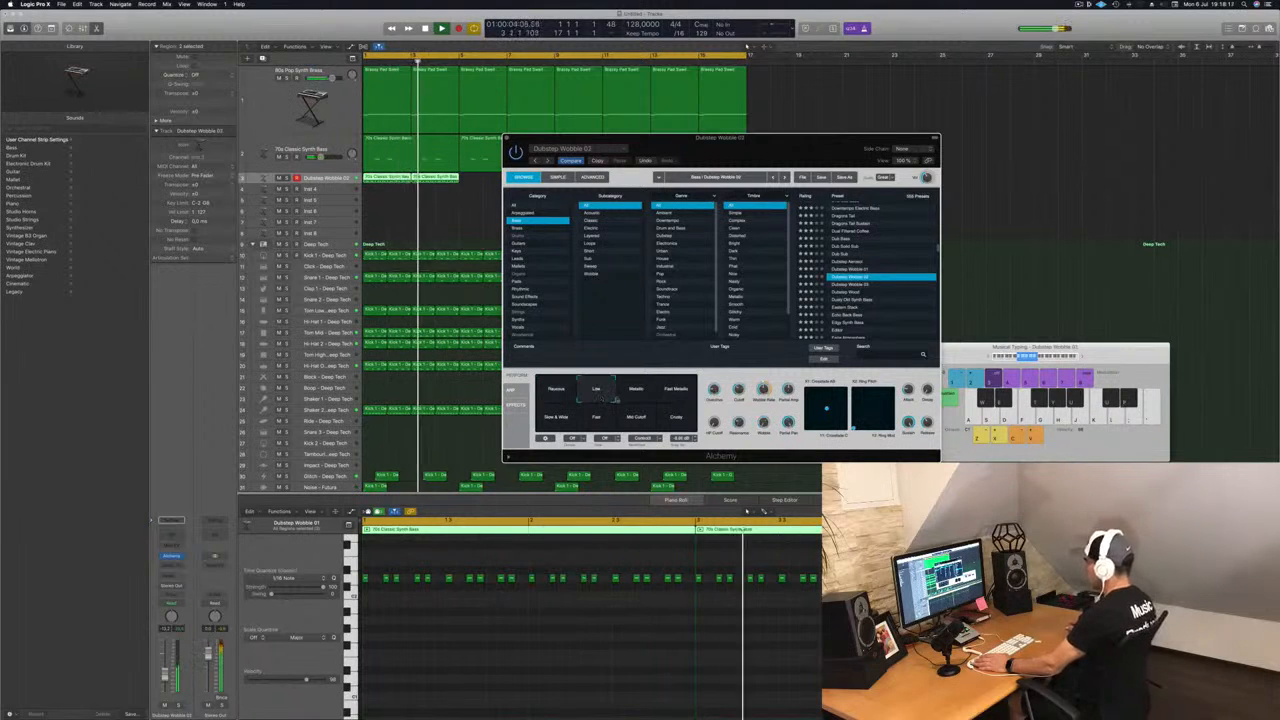
{"action": "left_click", "coordinate": [635, 395]}
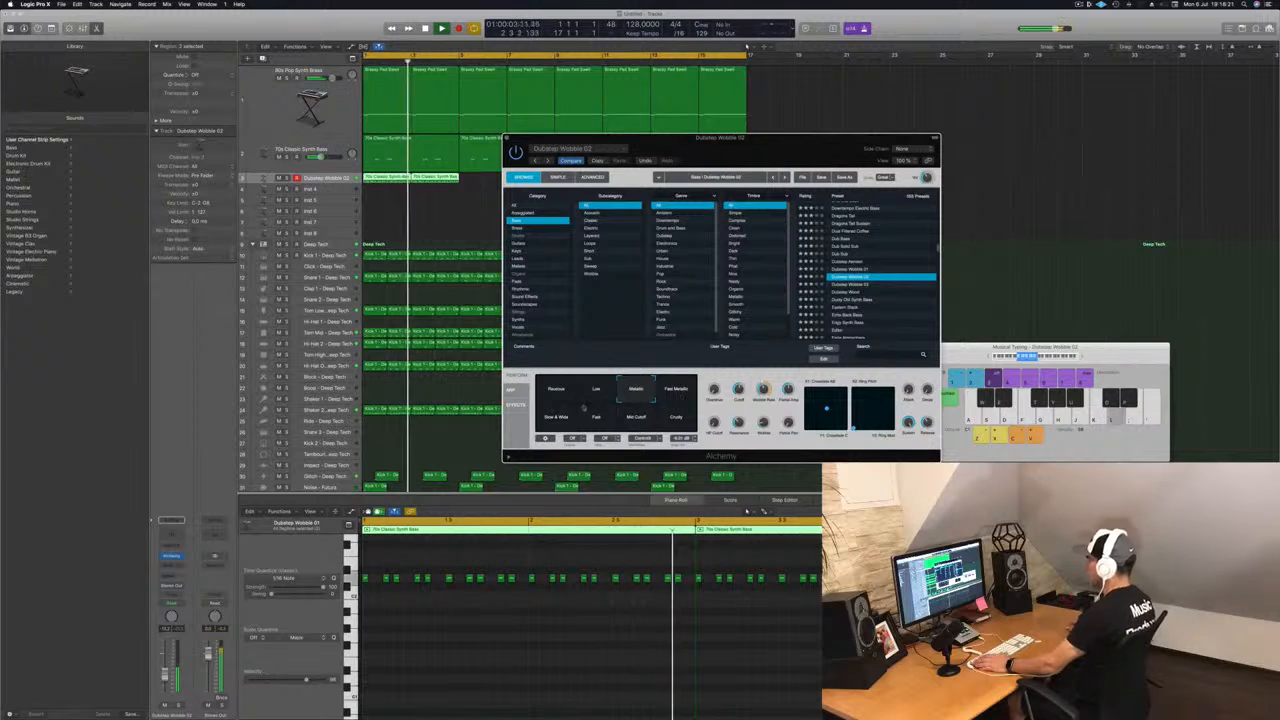
{"action": "left_click", "coordinate": [677, 393]}
{"action": "left_click", "coordinate": [557, 424]}
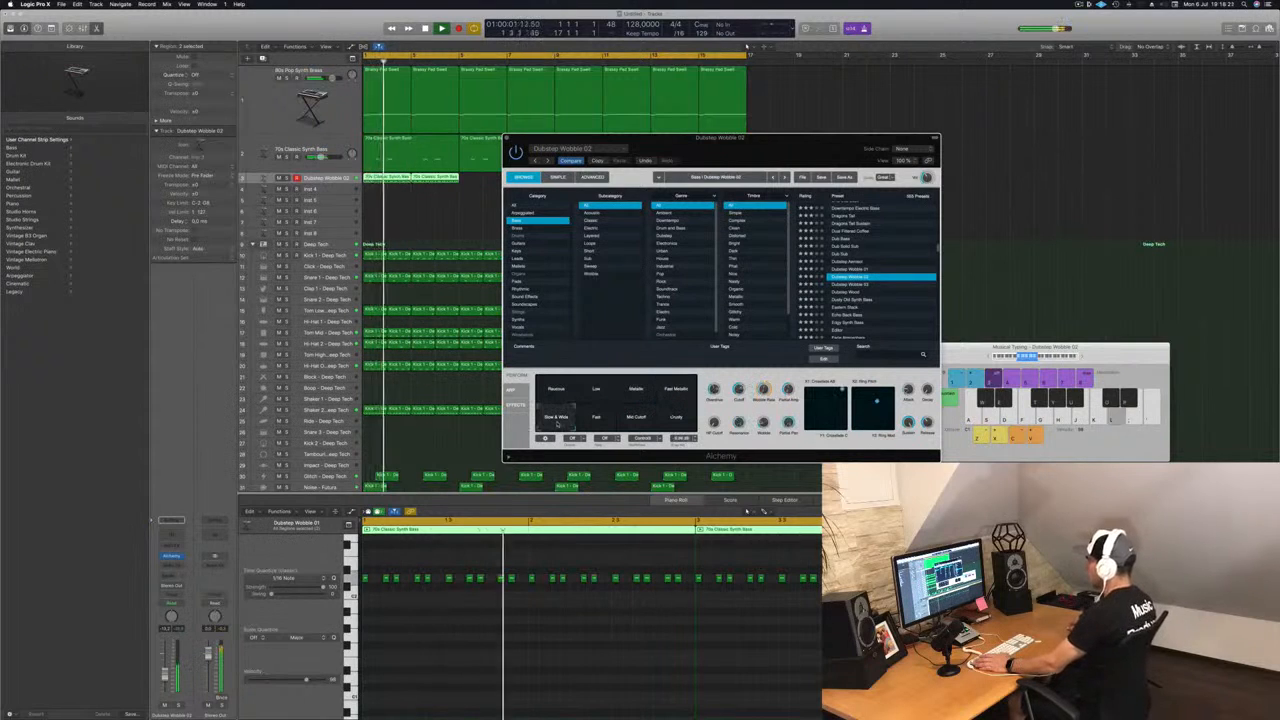
{"action": "left_click", "coordinate": [594, 422]}
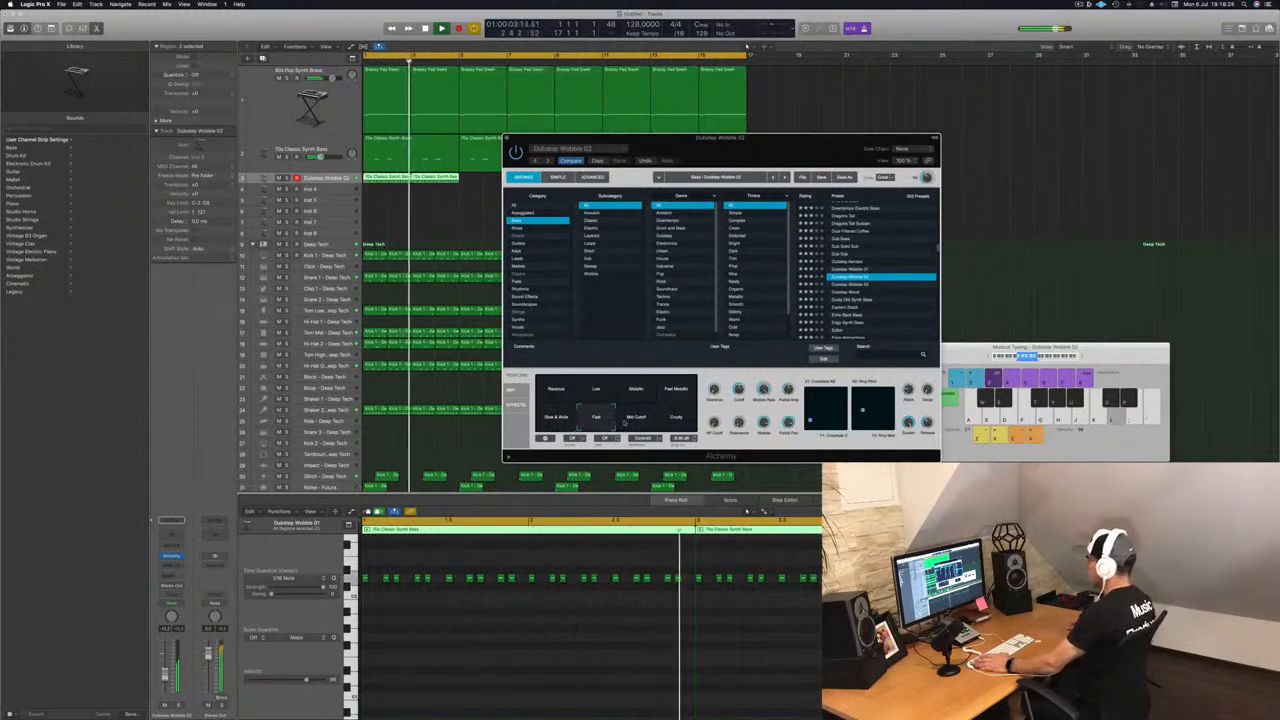
{"action": "left_click", "coordinate": [636, 421]}
{"action": "left_click", "coordinate": [677, 420]}
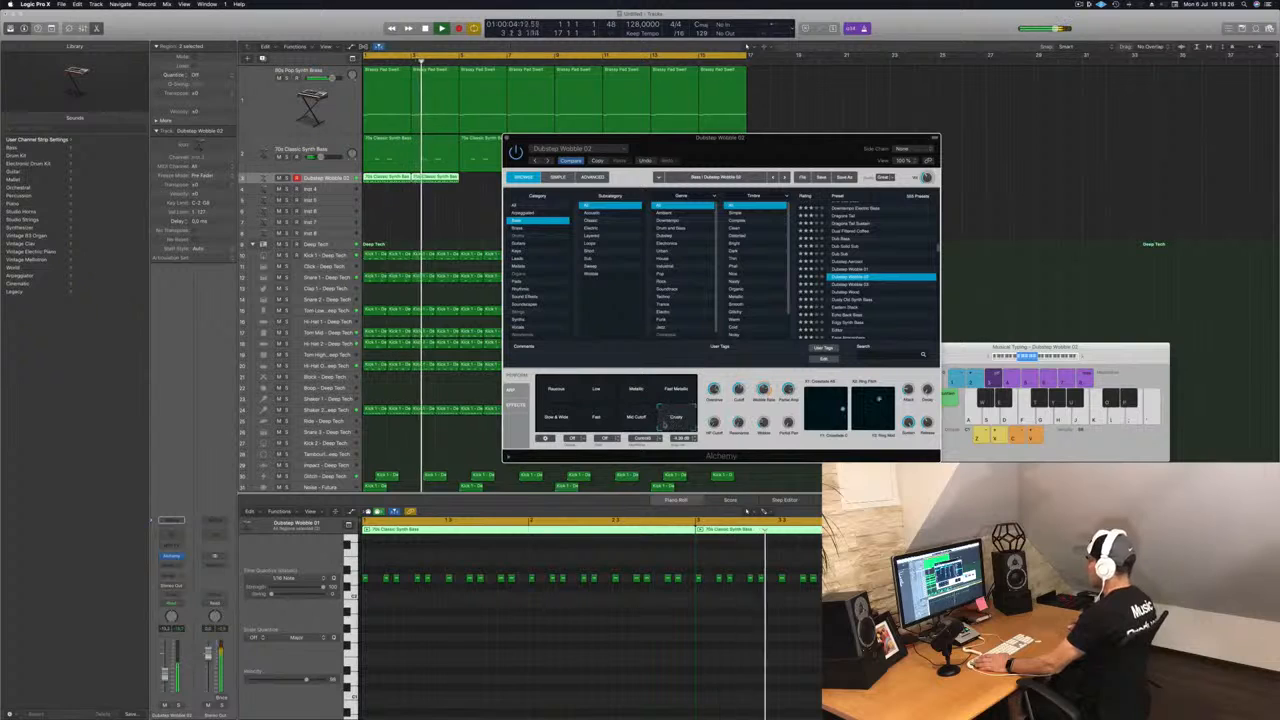
Load the Dubstep Wood preset and audition its snapshots, including Brighter, Octave Up, Unison, Heavy, Pitch Mod and HPF Flanger
{"action": "left_click", "coordinate": [853, 292]}
{"action": "left_click", "coordinate": [606, 391]}
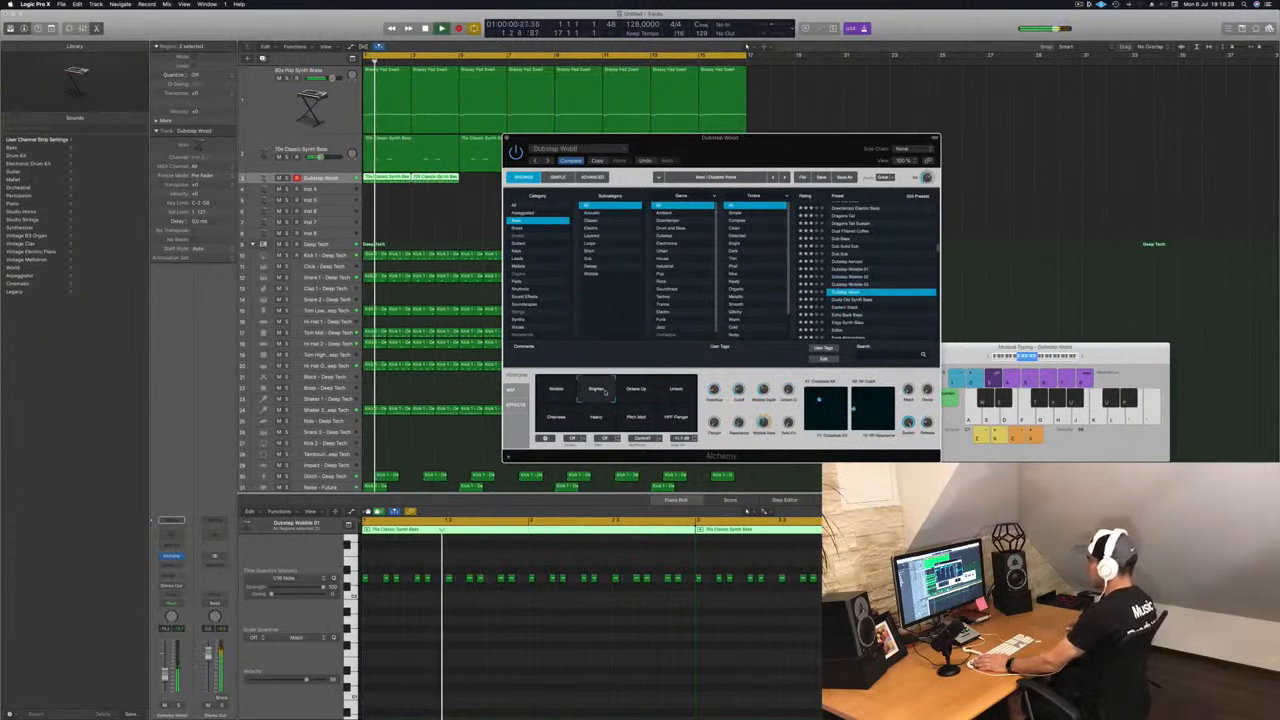
{"action": "left_click", "coordinate": [641, 391]}
{"action": "left_click", "coordinate": [676, 391]}
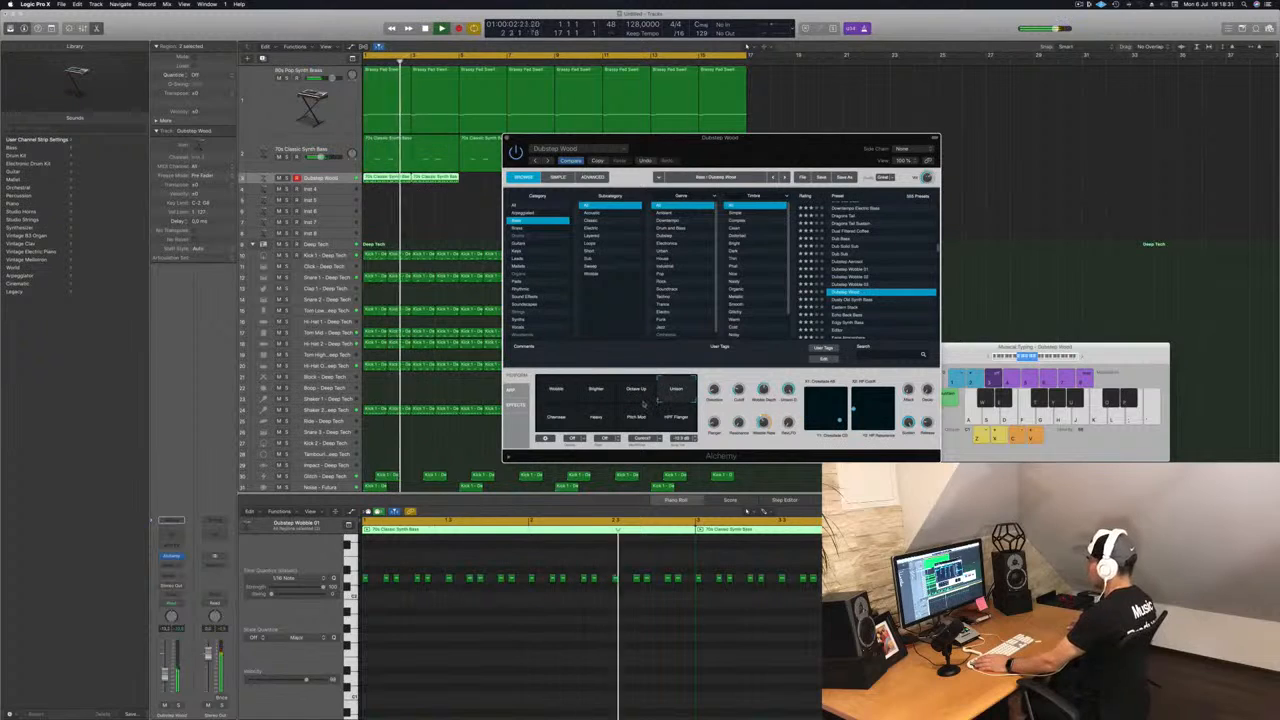
{"action": "left_click", "coordinate": [554, 424]}
{"action": "left_click", "coordinate": [597, 421]}
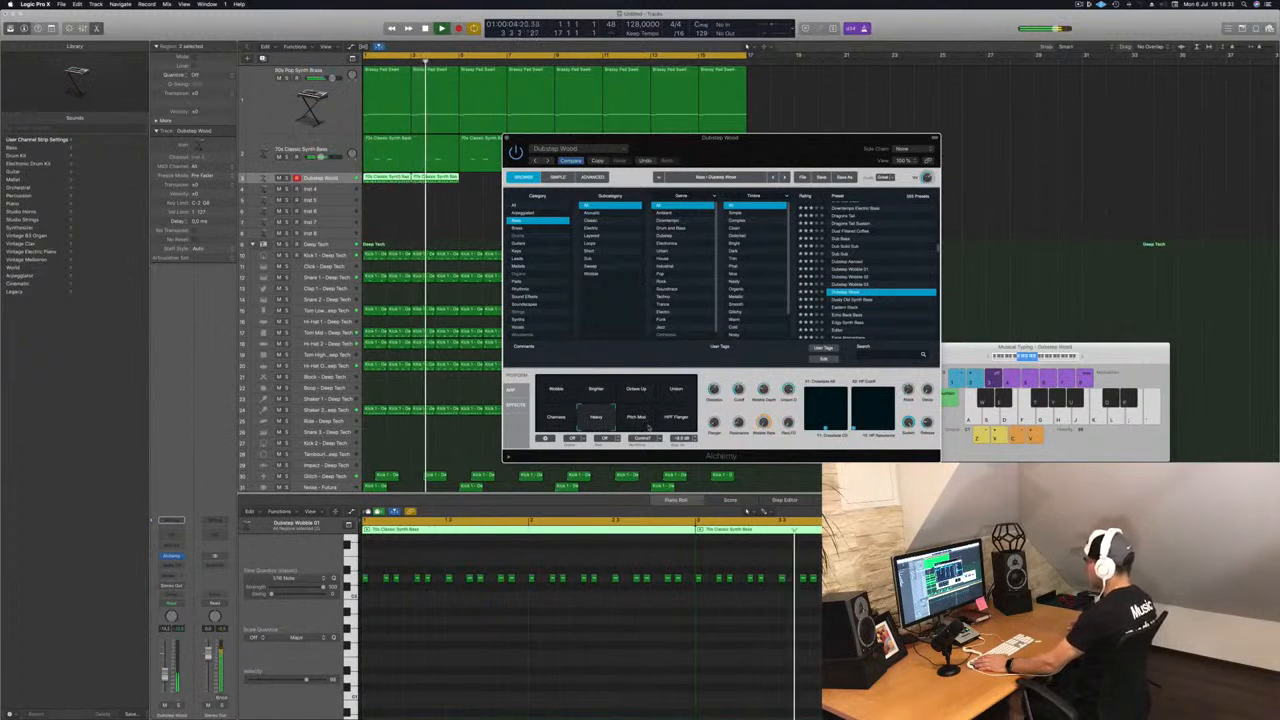
{"action": "left_click", "coordinate": [638, 421]}
{"action": "left_click", "coordinate": [672, 419]}
Load the Dusty Old Synth Bass preset and raise the track's volume slightly during playback
{"action": "scroll", "coordinate": [926, 300], "scroll_direction": "down", "scroll_amount": 2}
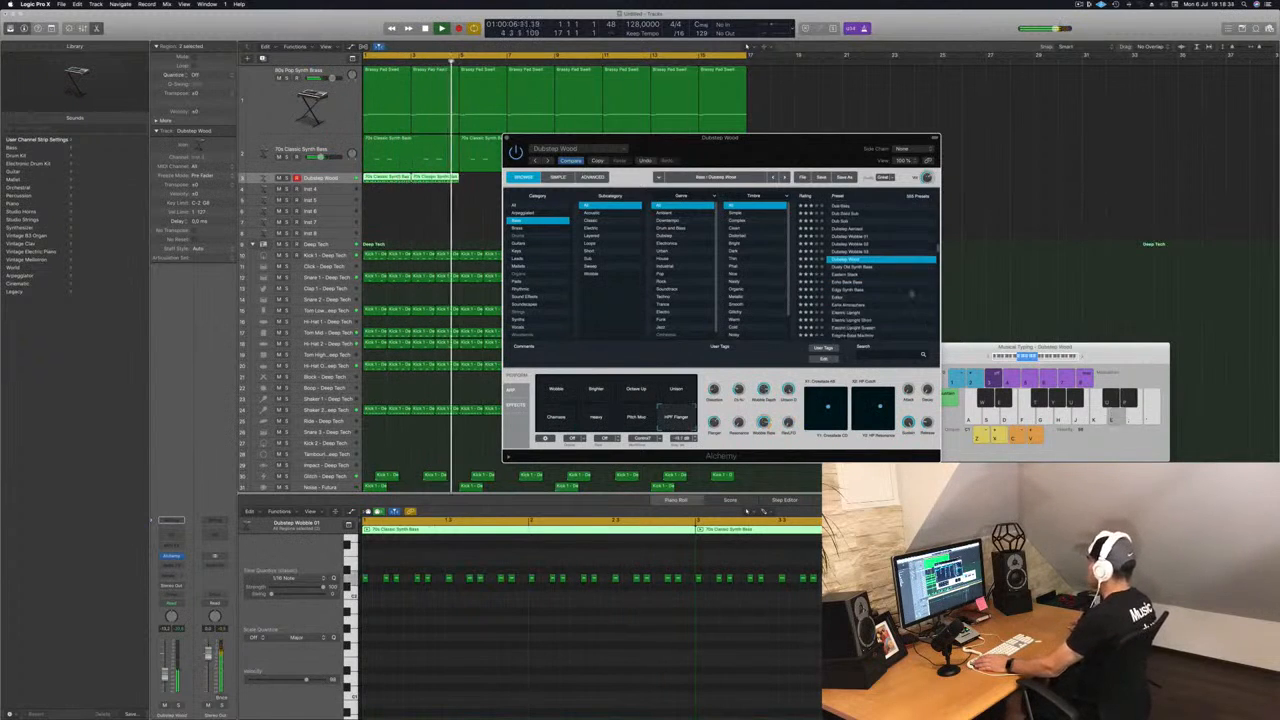
{"action": "left_click", "coordinate": [859, 268]}
{"action": "key", "text": "space"}
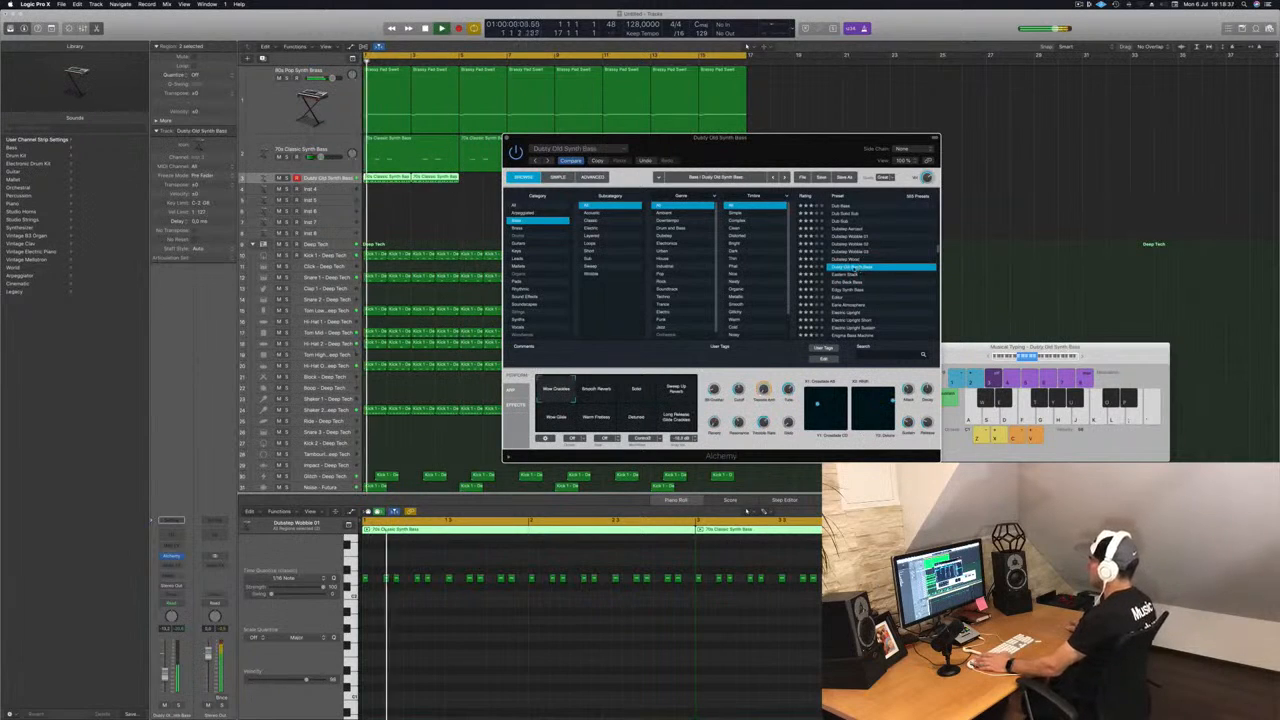
{"action": "left_click_drag", "start_coordinate": [165, 679], "coordinate": [165, 673]}
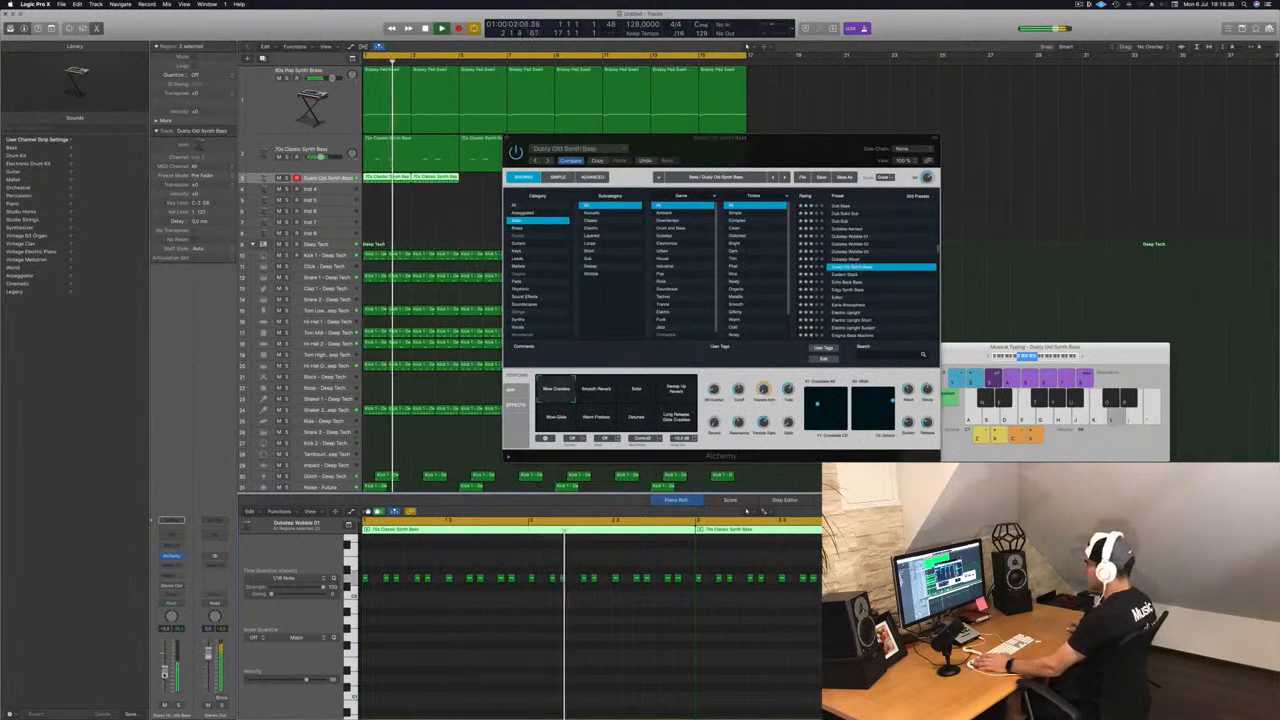
Audition the Dusty Old Synth Bass snapshots Solid, Sweep Up Reverb, Warm Fretless, Detuned and the long-release one
{"action": "left_click", "coordinate": [649, 392]}
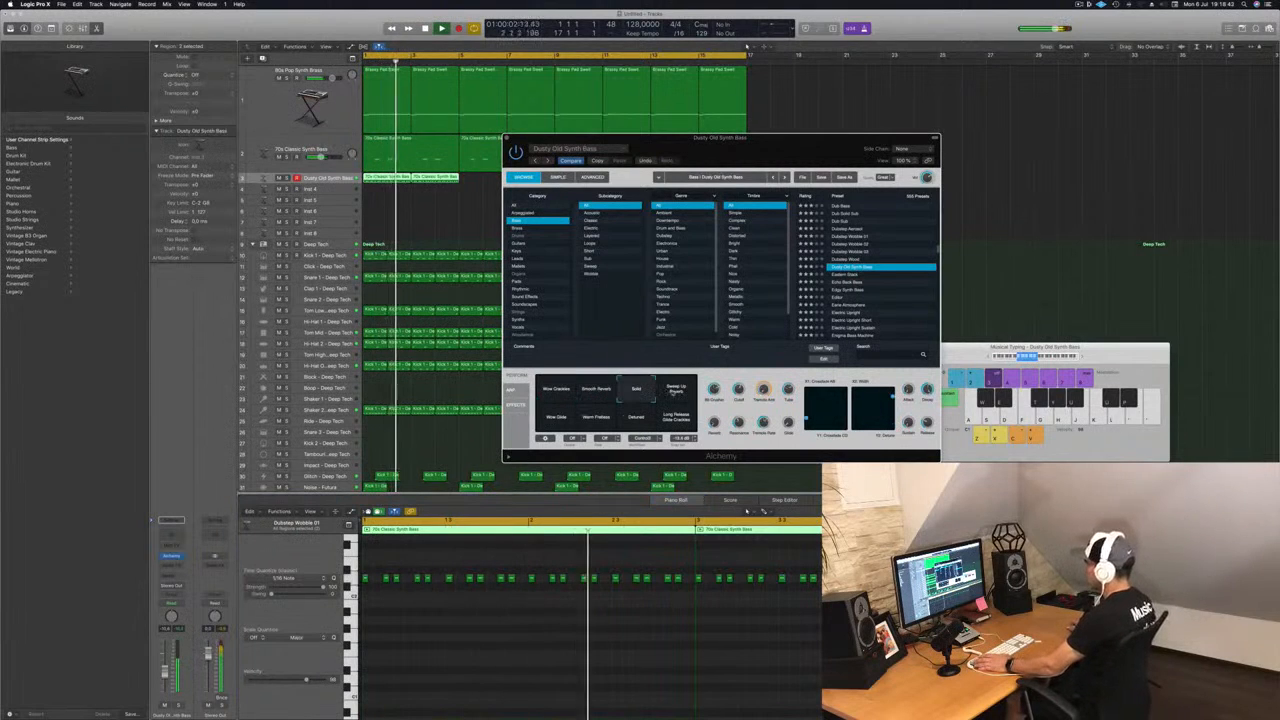
{"action": "left_click", "coordinate": [678, 392]}
{"action": "left_click", "coordinate": [598, 418]}
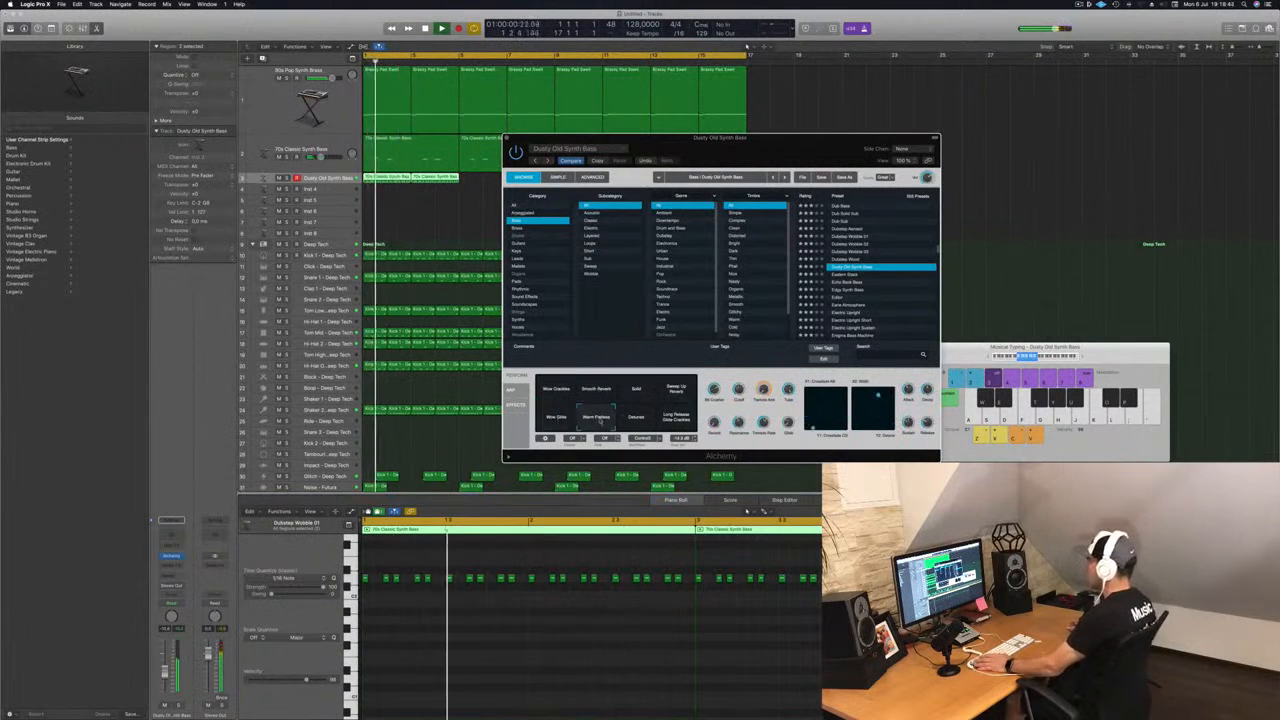
{"action": "left_click", "coordinate": [632, 424]}
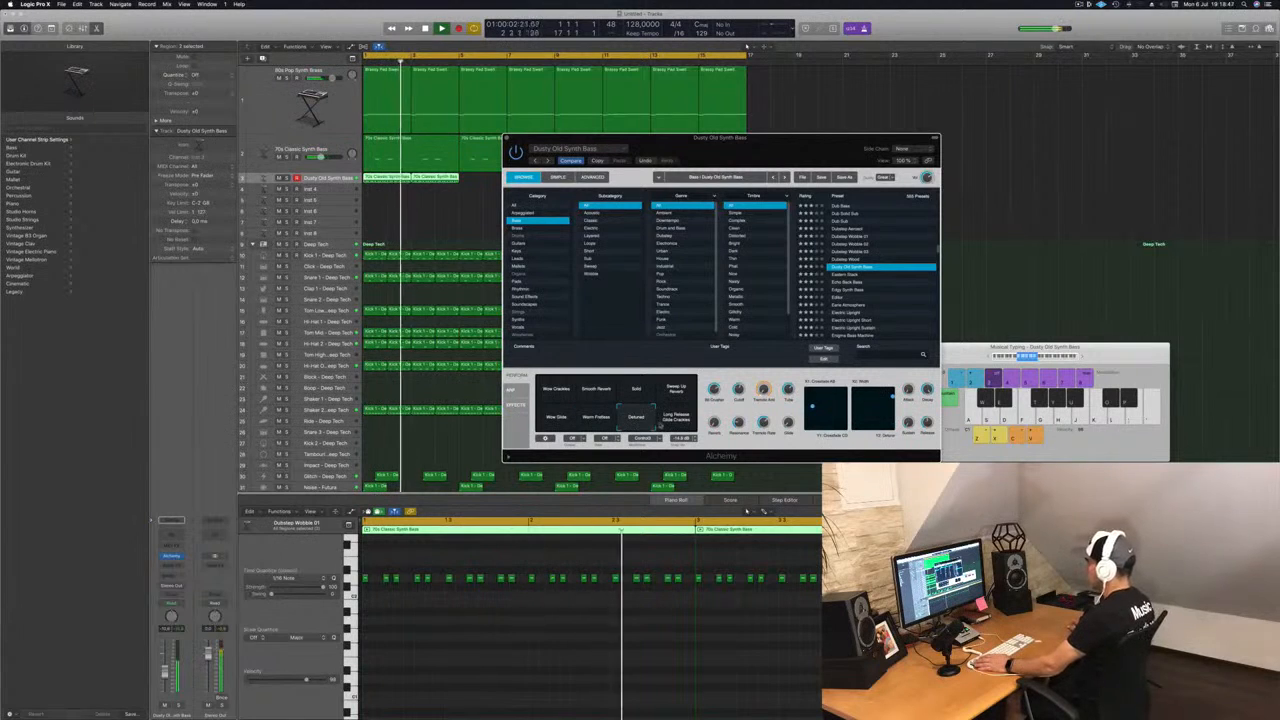
{"action": "left_click", "coordinate": [676, 418]}
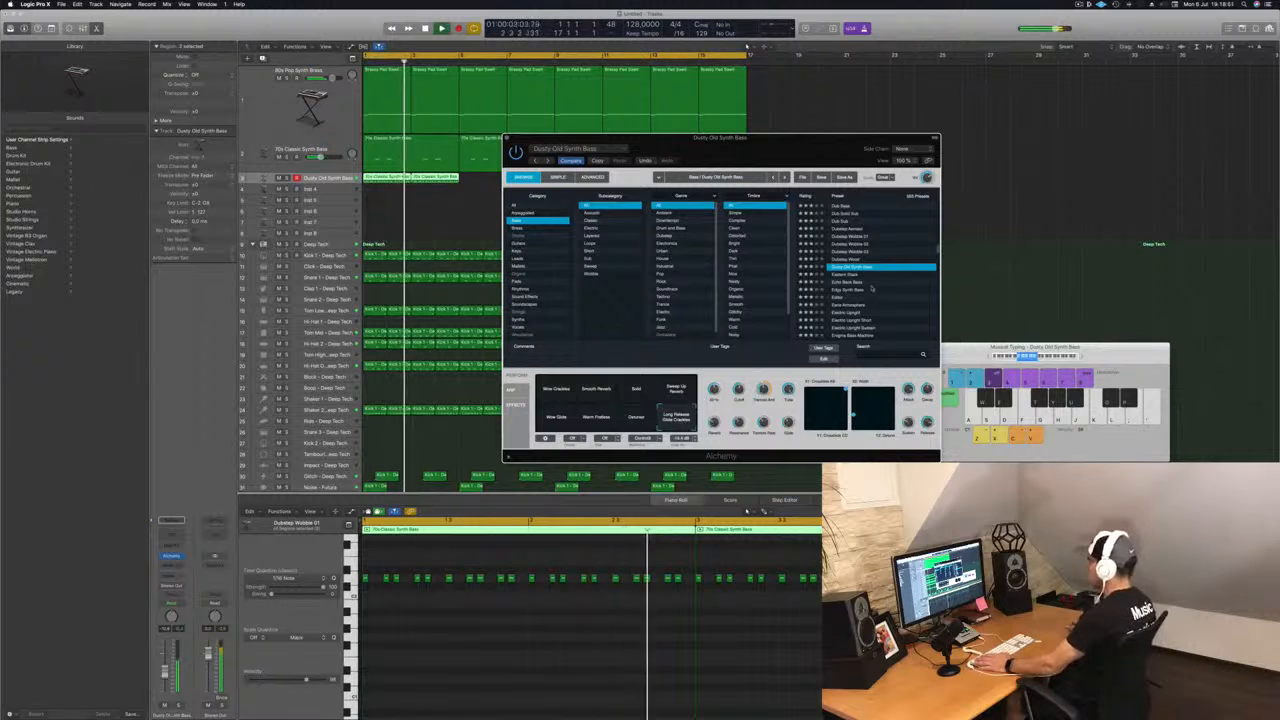
Try the Bass presets Eastern Stack, Echo-Back Bass and Edgy Synth Bass, and load the Editor preset on the track
{"action": "left_click", "coordinate": [851, 276]}
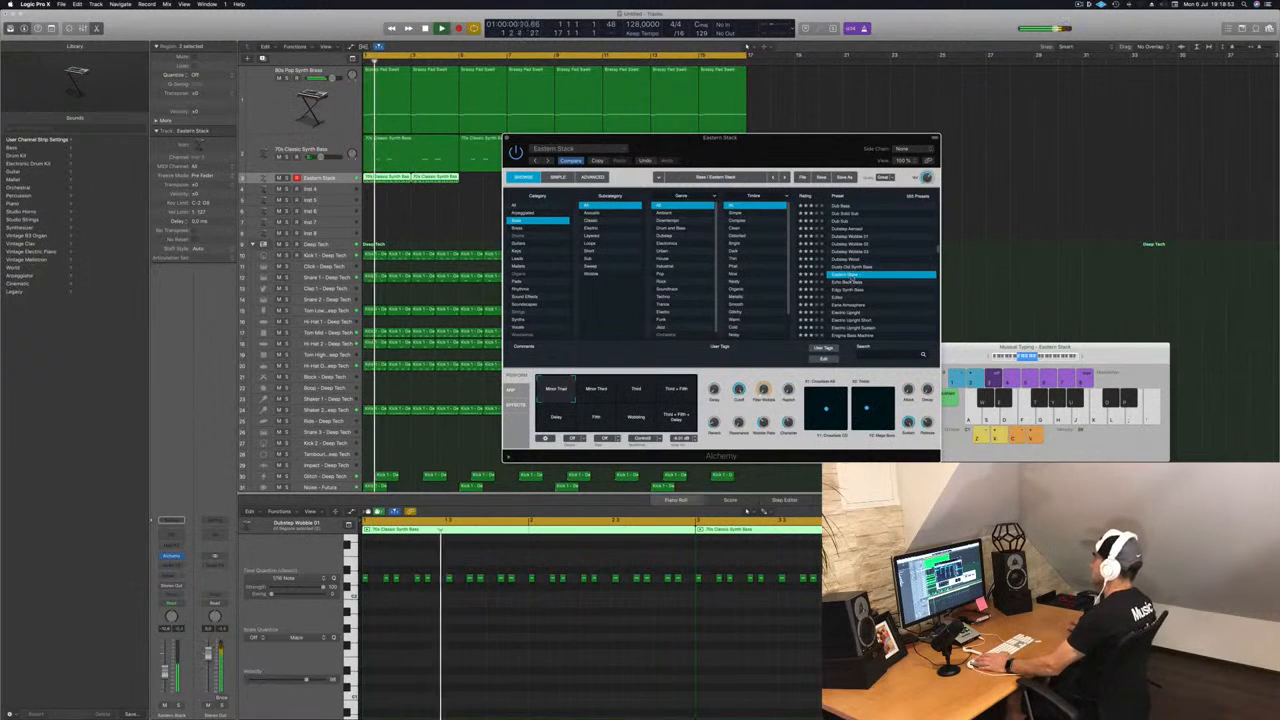
{"action": "left_click", "coordinate": [848, 283]}
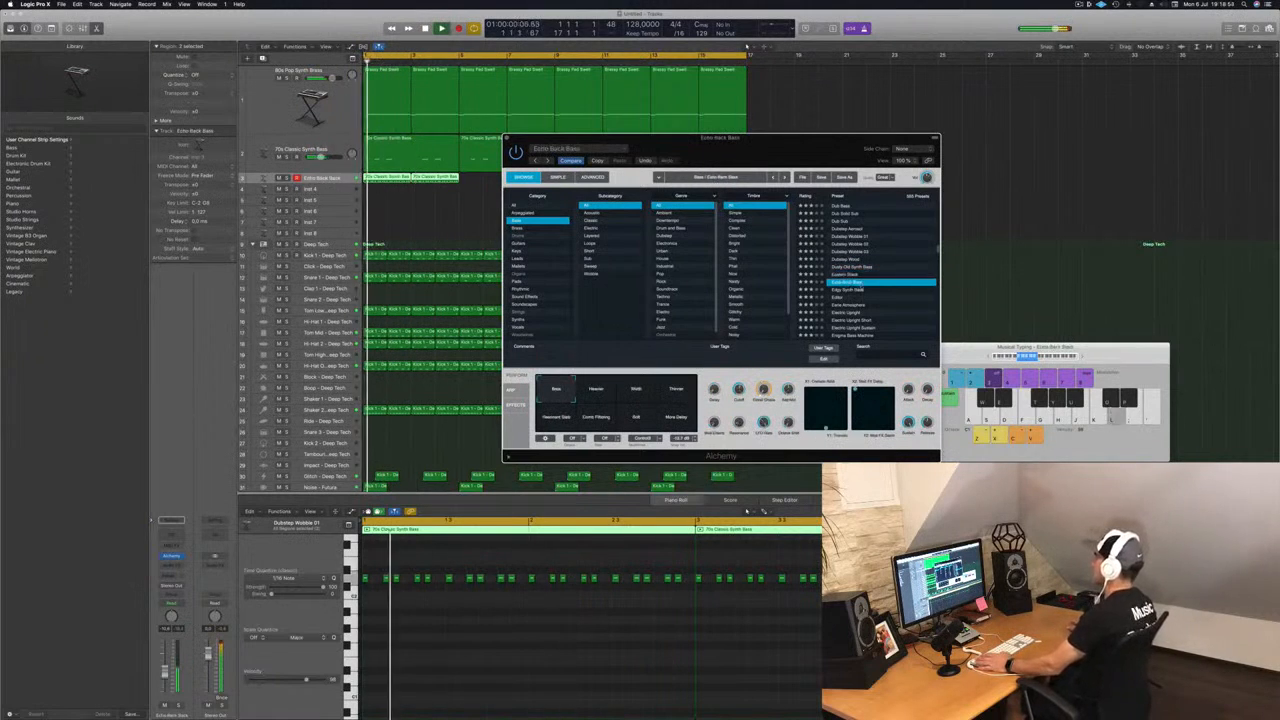
{"action": "left_click", "coordinate": [856, 290]}
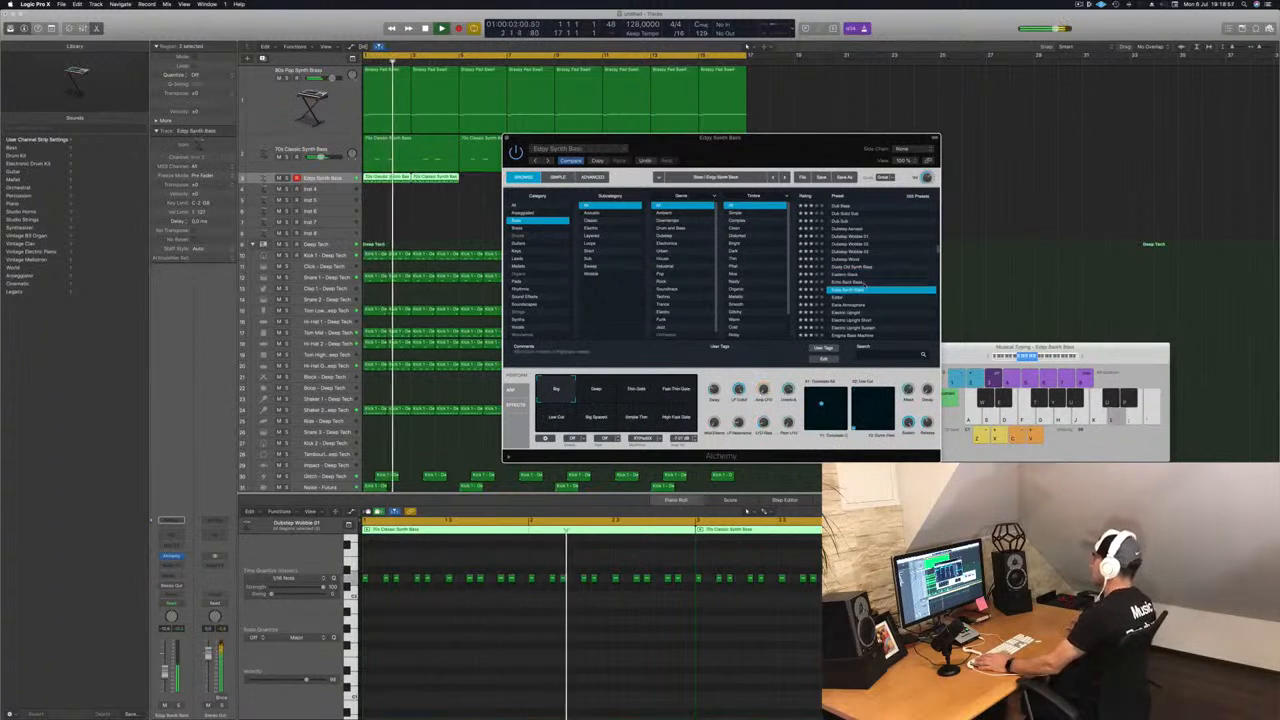
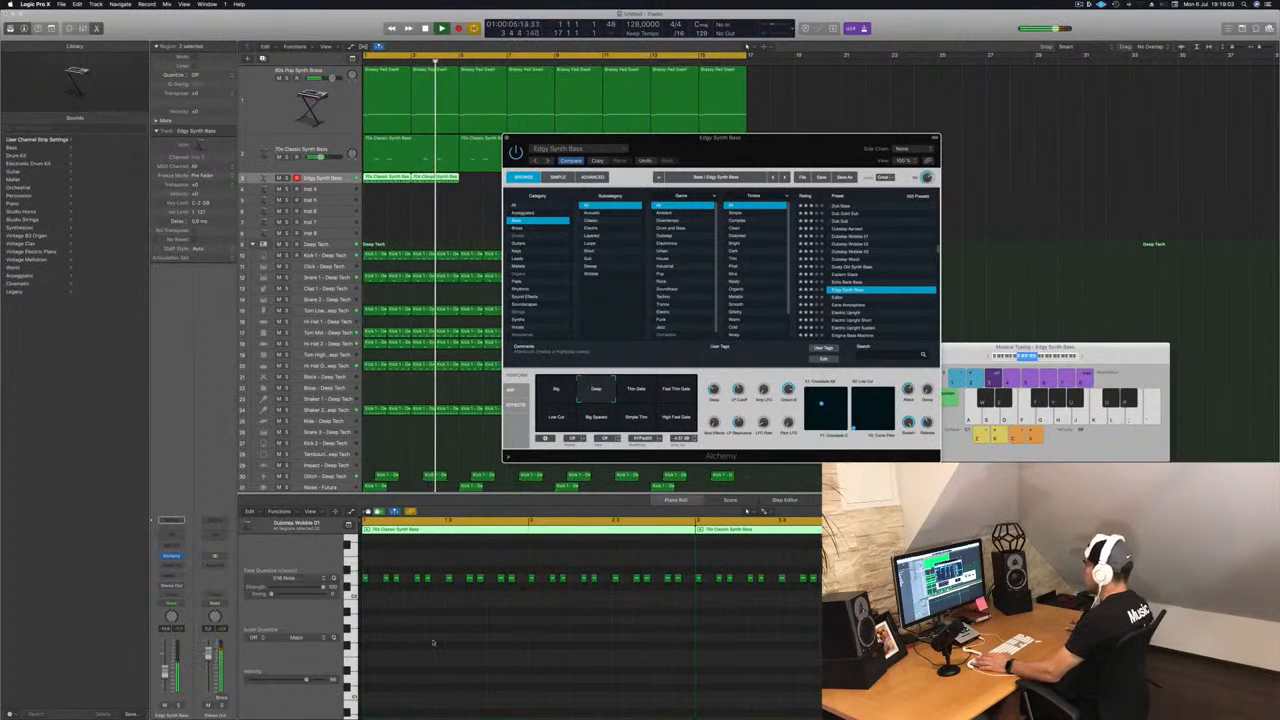
{"action": "left_click", "coordinate": [836, 297]}
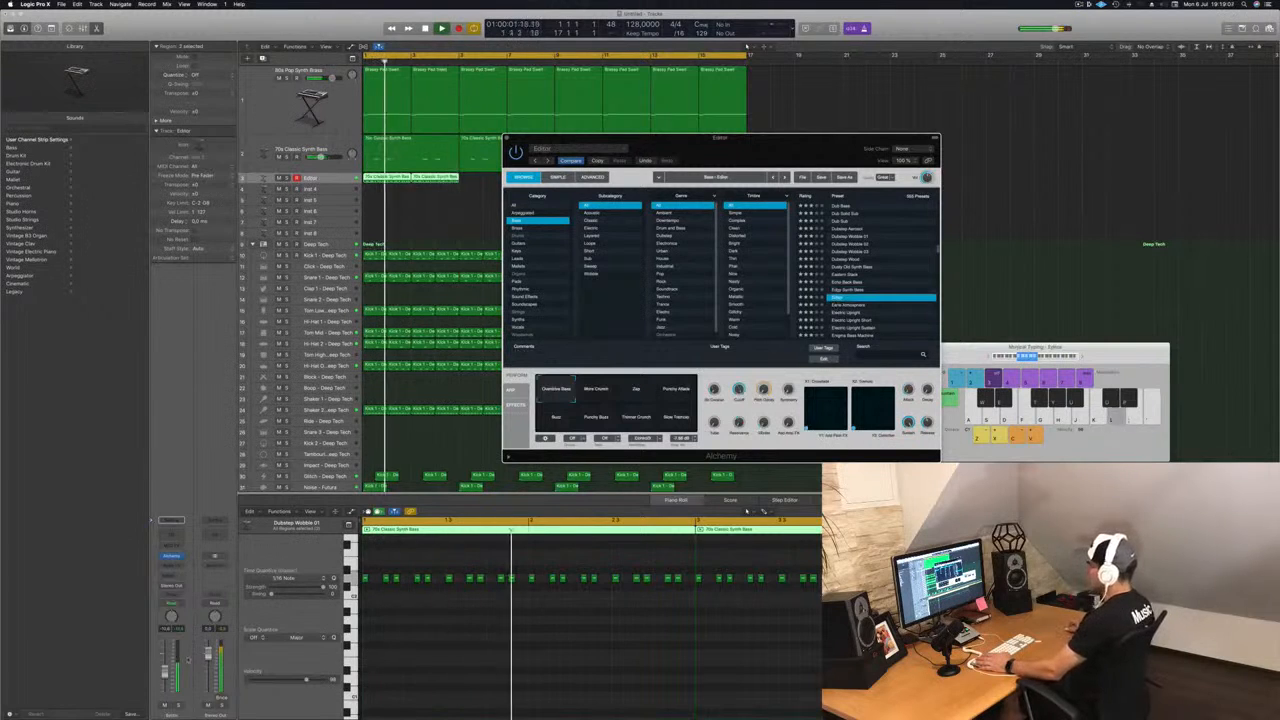
{"action": "left_click", "coordinate": [165, 672]}
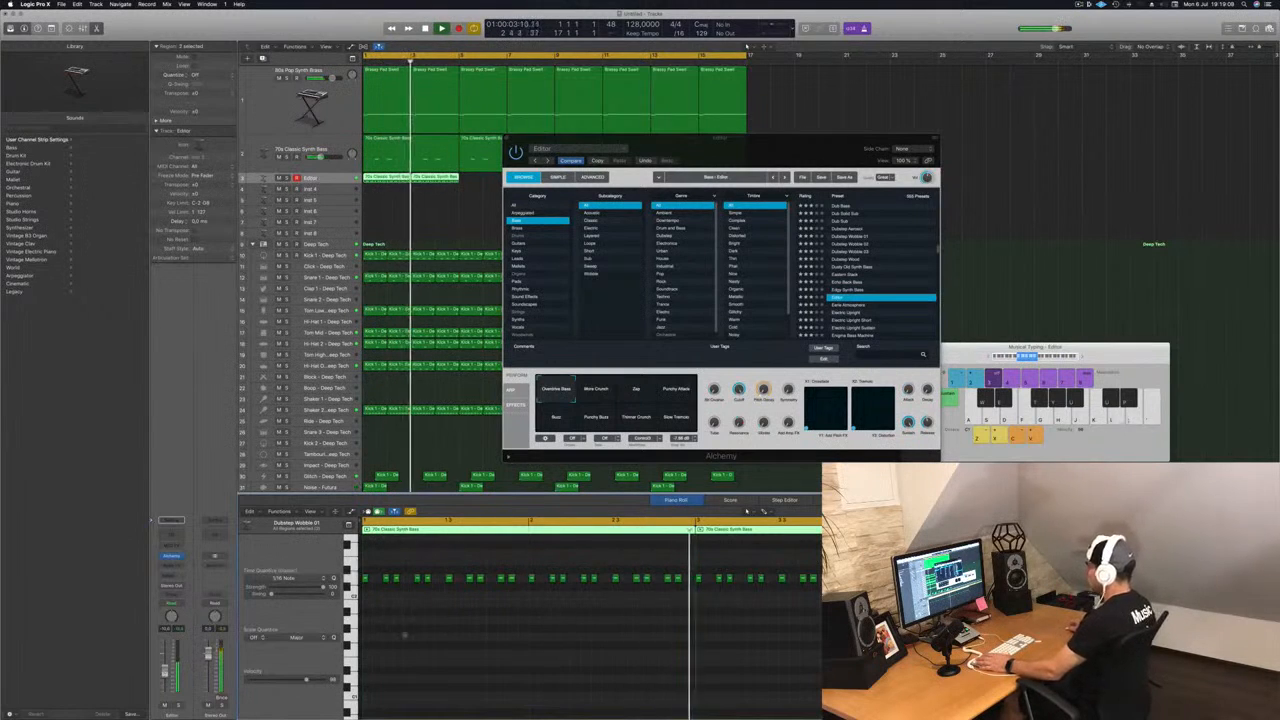
Select the opening group of five notes in the first region in the Piano Roll, try shifting them, and play the region
{"action": "key", "text": "space"}
{"action": "scroll", "coordinate": [409, 630], "scroll_direction": "up", "scroll_amount": 2}
{"action": "key", "text": "space"}
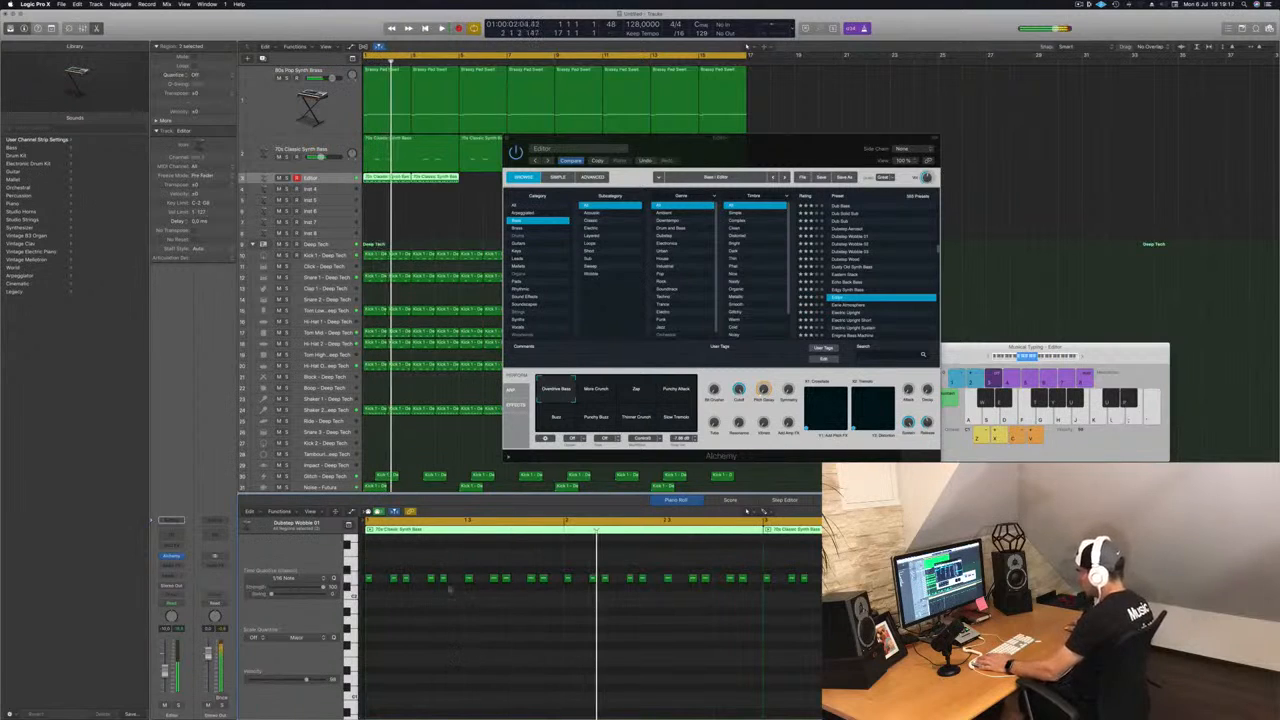
{"action": "left_click_drag", "start_coordinate": [443, 574], "coordinate": [376, 588]}
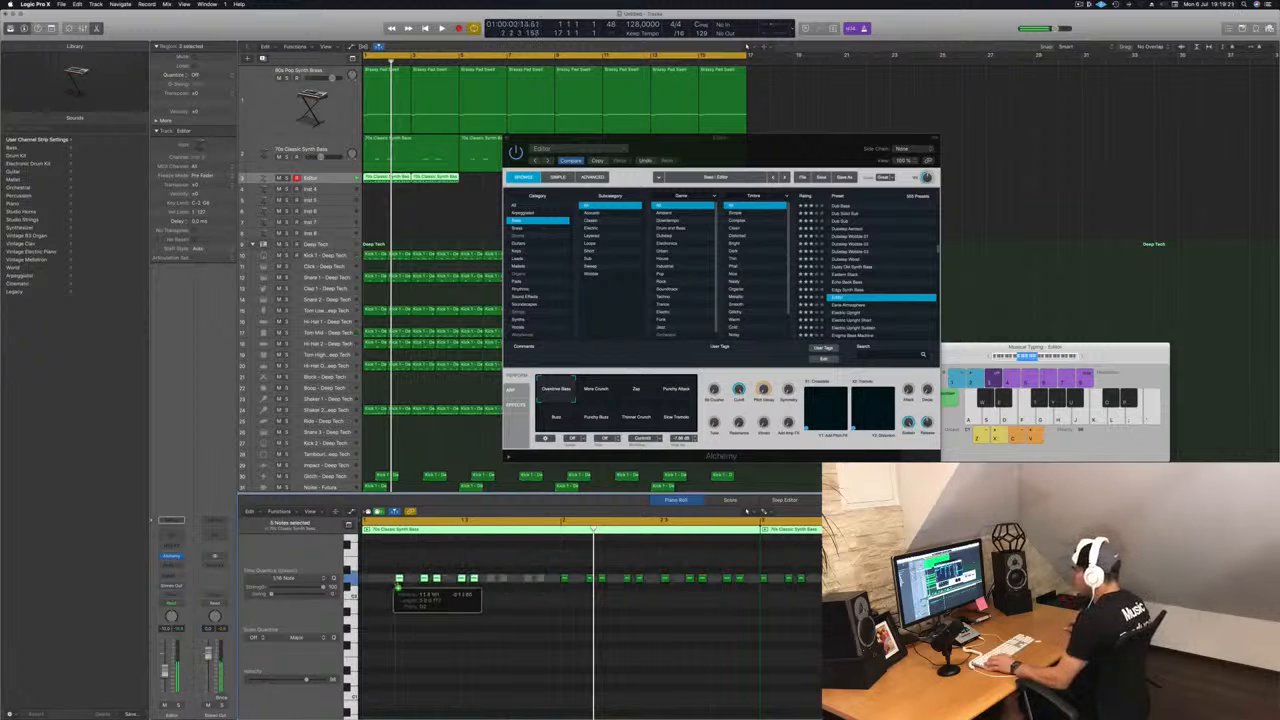
{"action": "key", "text": "space"}
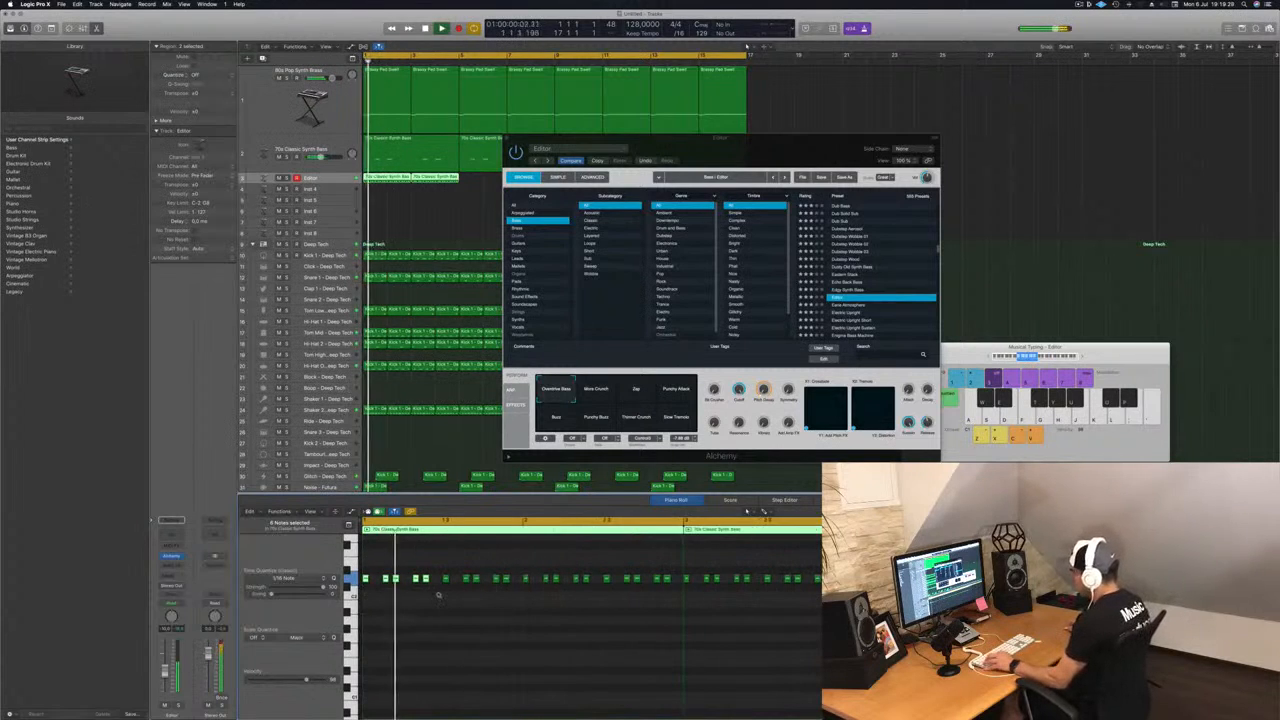
Insert a copy of the fifth note directly after it in the first bass region and play back the result
{"action": "scroll", "coordinate": [438, 596], "scroll_direction": "up", "scroll_amount": 5}
{"action": "key", "text": "Return"}
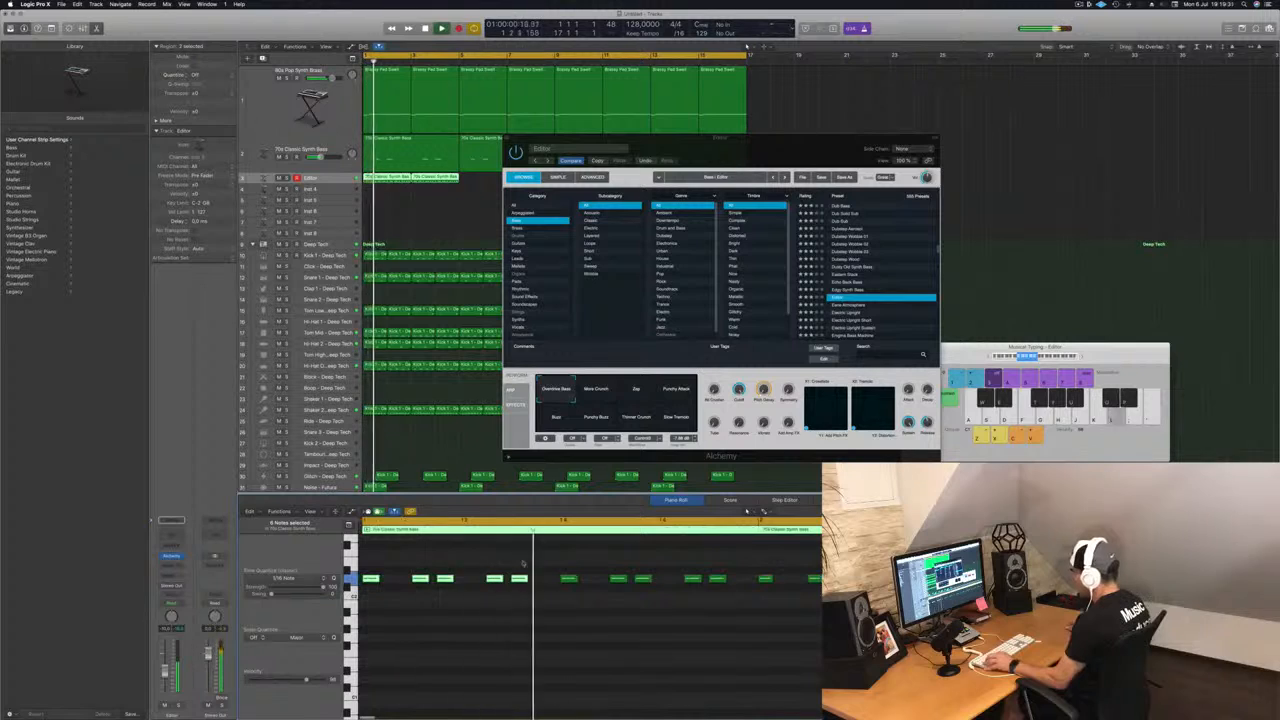
{"action": "scroll", "coordinate": [519, 565], "scroll_direction": "down", "scroll_amount": 2}
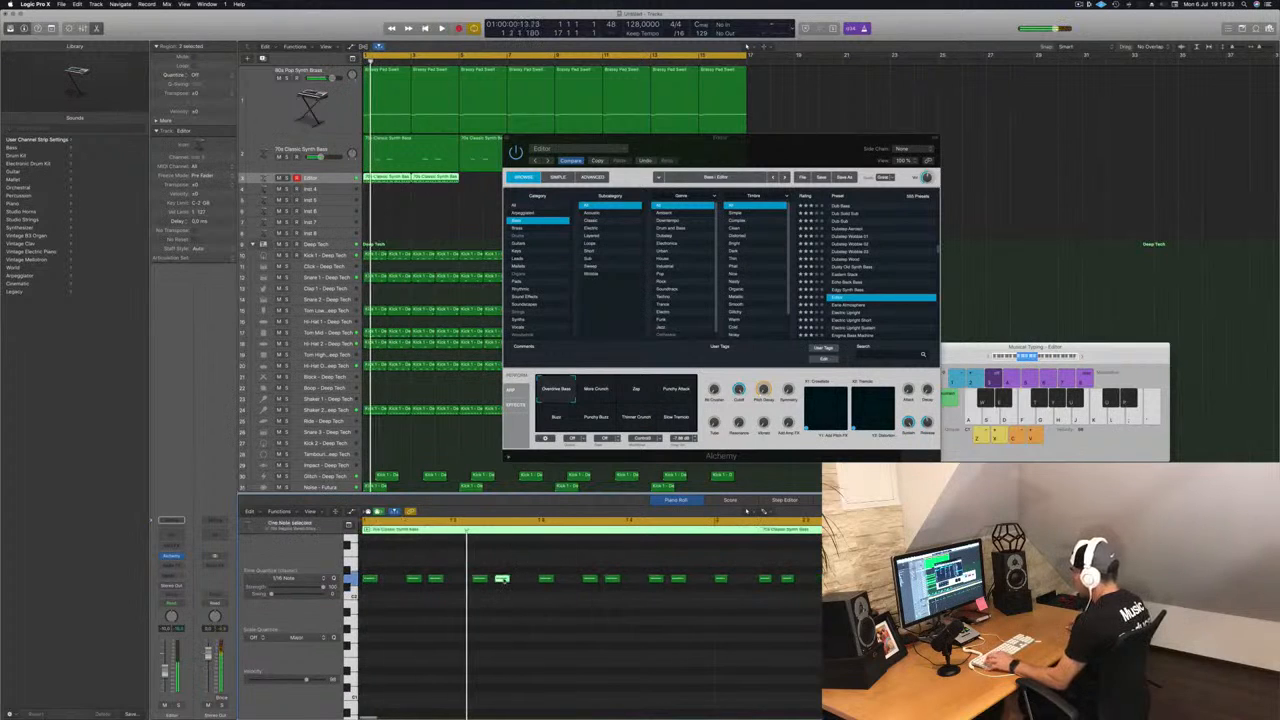
{"action": "left_click_drag", "start_coordinate": [524, 586], "coordinate": [524, 587]}
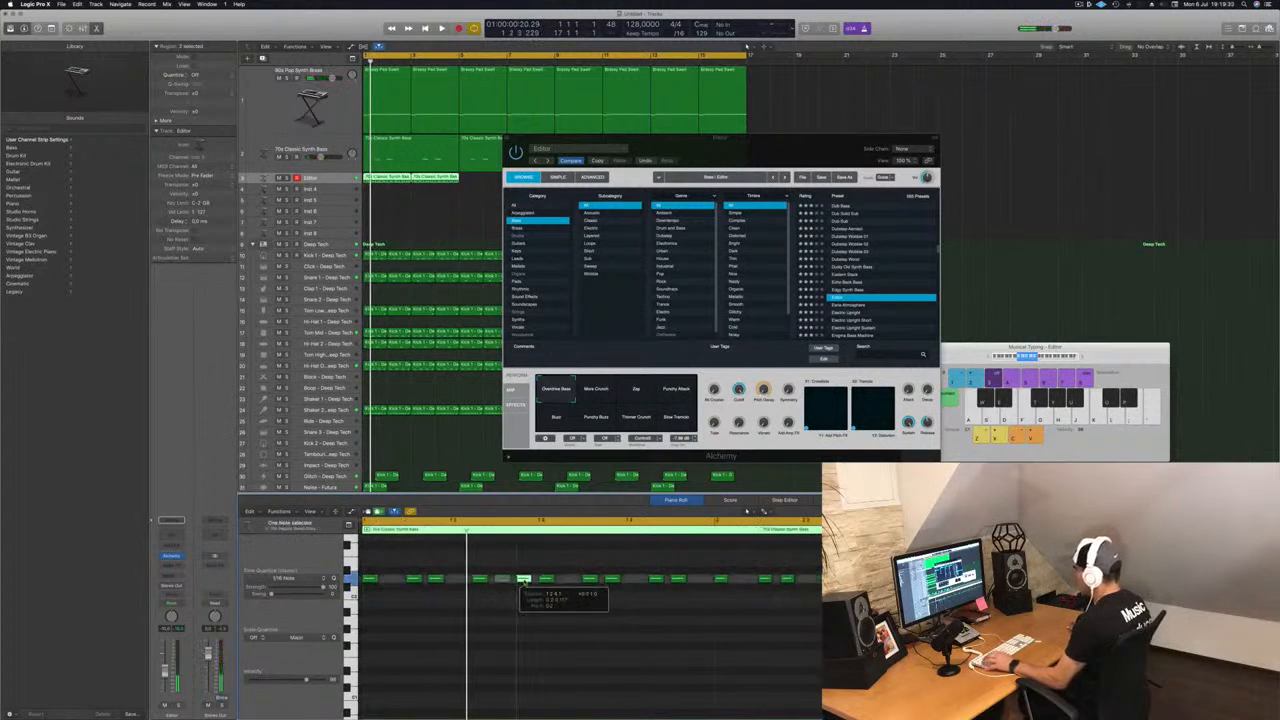
{"action": "key", "text": "space"}
{"action": "scroll", "coordinate": [555, 625], "scroll_direction": "down", "scroll_amount": 4}
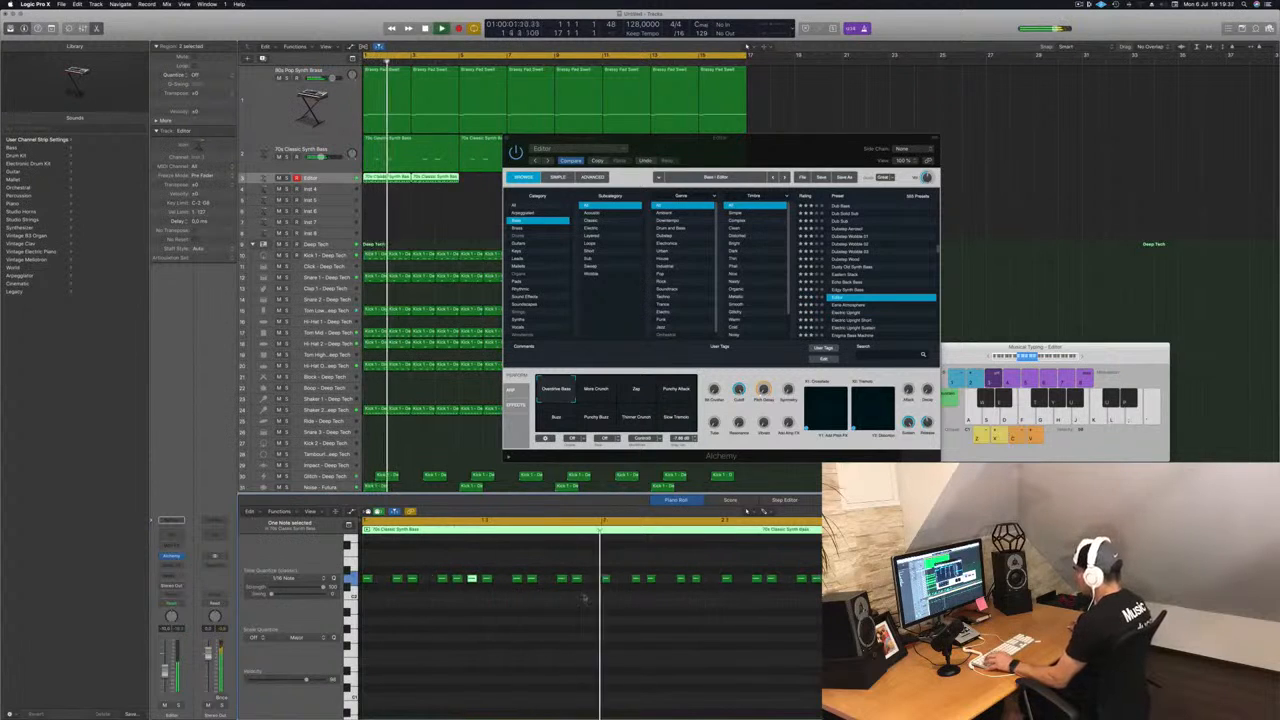
{"action": "scroll", "coordinate": [548, 614], "scroll_direction": "down", "scroll_amount": 2}
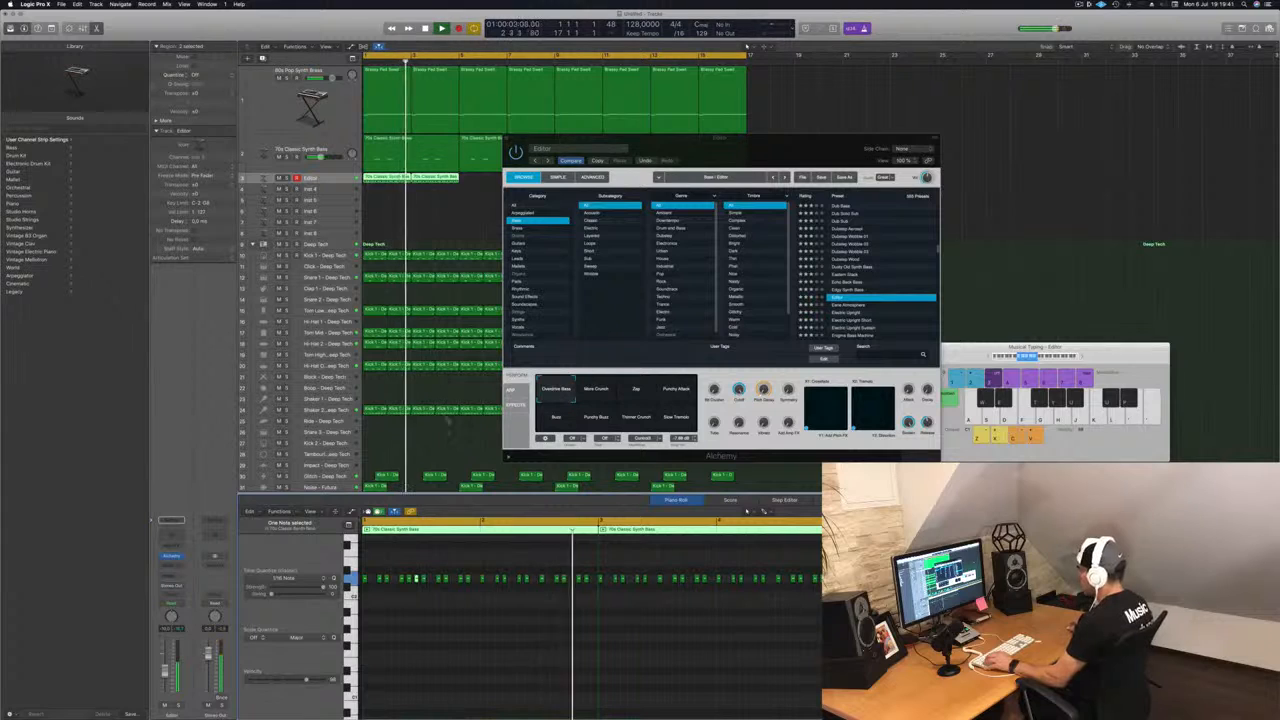
Delete the second bass region on the Editor track
{"action": "left_click", "coordinate": [442, 200]}
{"action": "left_click", "coordinate": [445, 180]}
{"action": "key", "text": "Delete"}
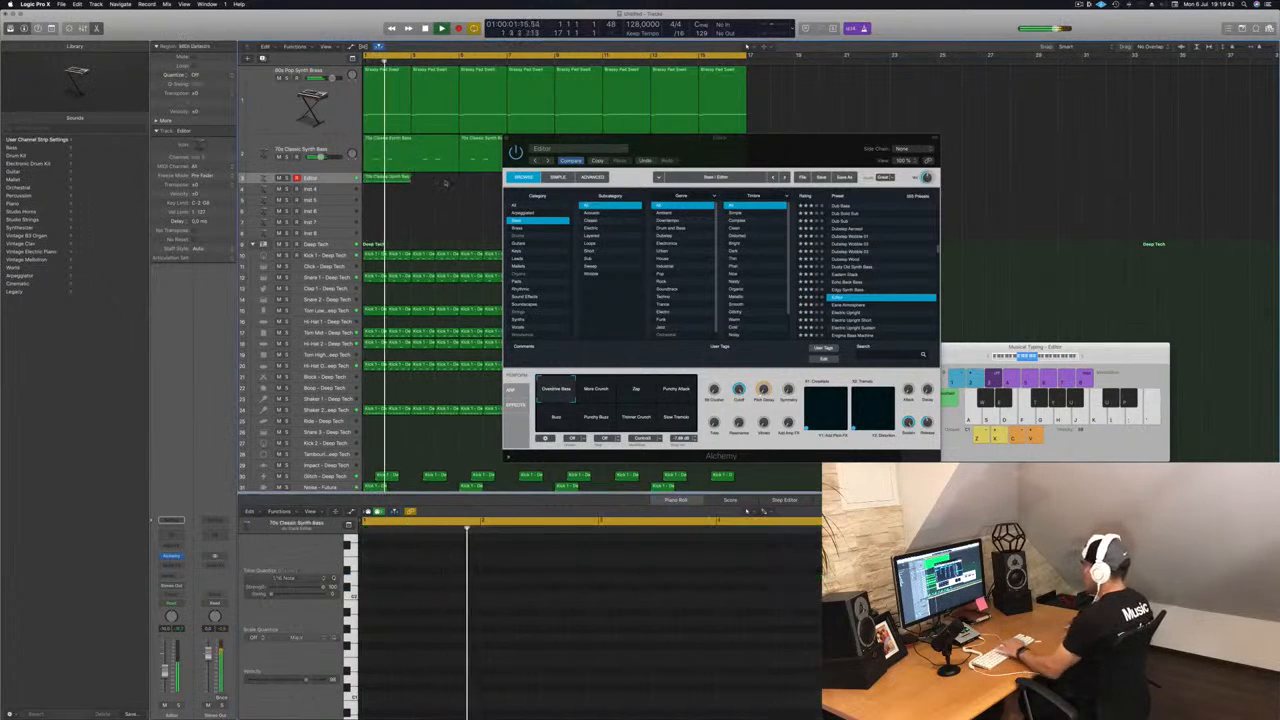
Reopen the first bass region during playback and copy a note in its second bar one sixteenth further on
{"action": "left_click", "coordinate": [386, 178]}
{"action": "key", "text": "space"}
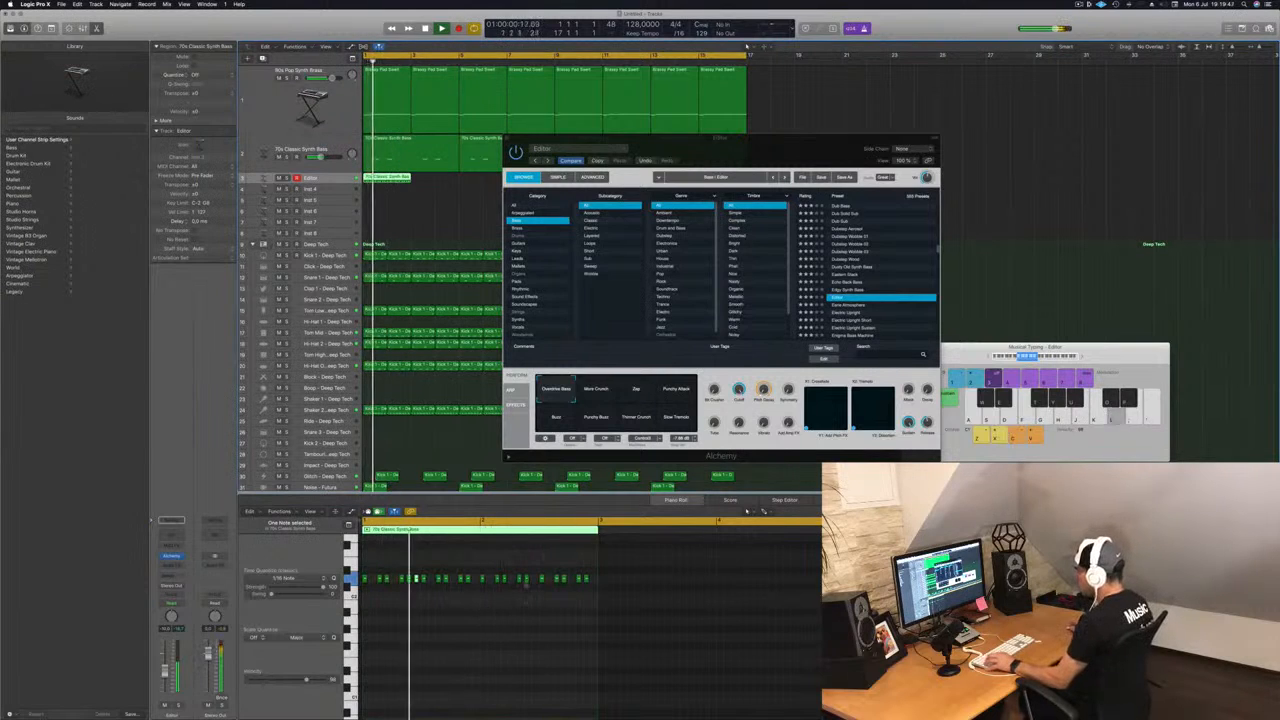
{"action": "left_click", "coordinate": [535, 579]}
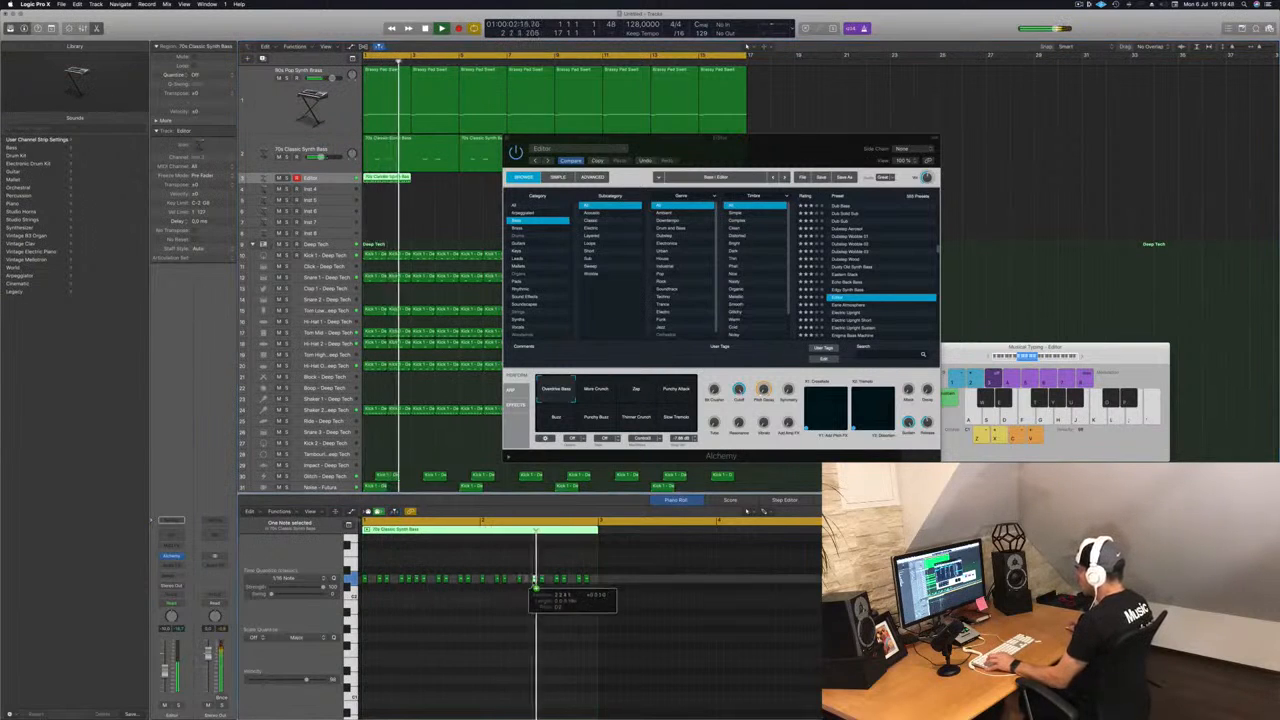
Move the Alchemy window aside and fill the Editor track up to bar 17 with copies of the two-bar bass region
{"action": "left_click_drag", "start_coordinate": [634, 140], "coordinate": [891, 122]}
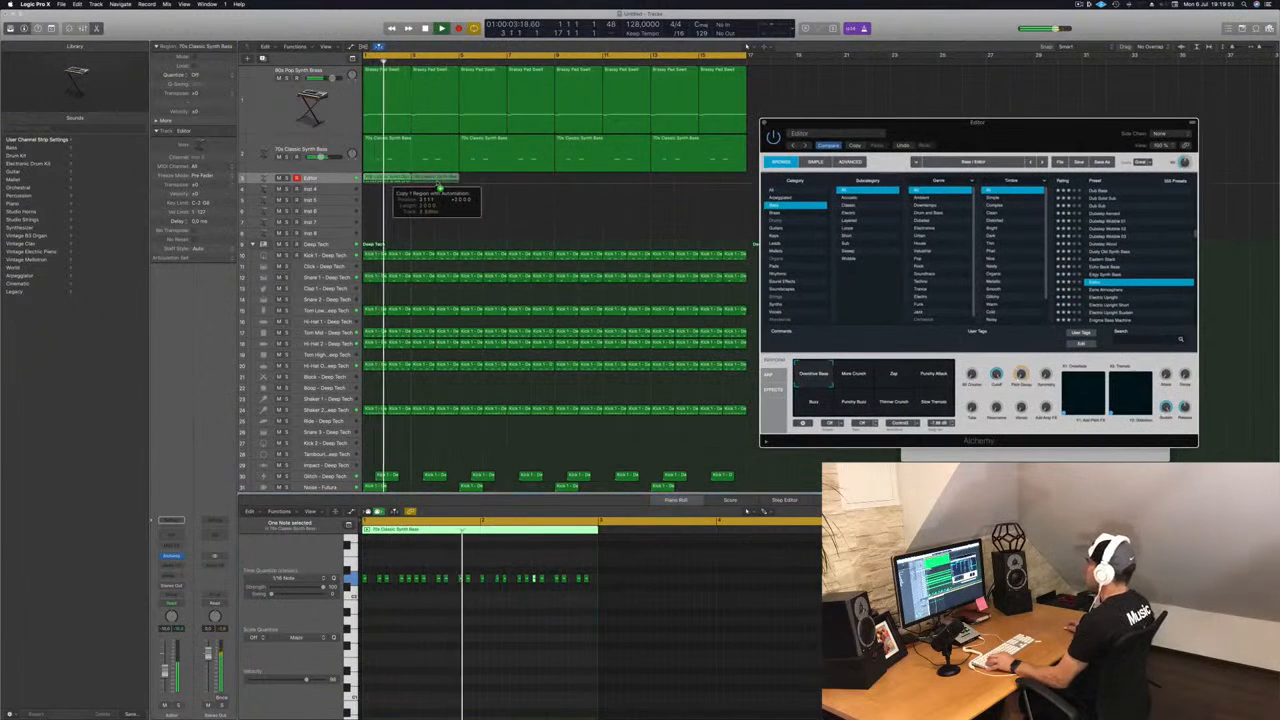
{"action": "left_click_drag", "start_coordinate": [437, 184], "coordinate": [481, 188]}
{"action": "left_click", "coordinate": [384, 178], "text": "shift"}
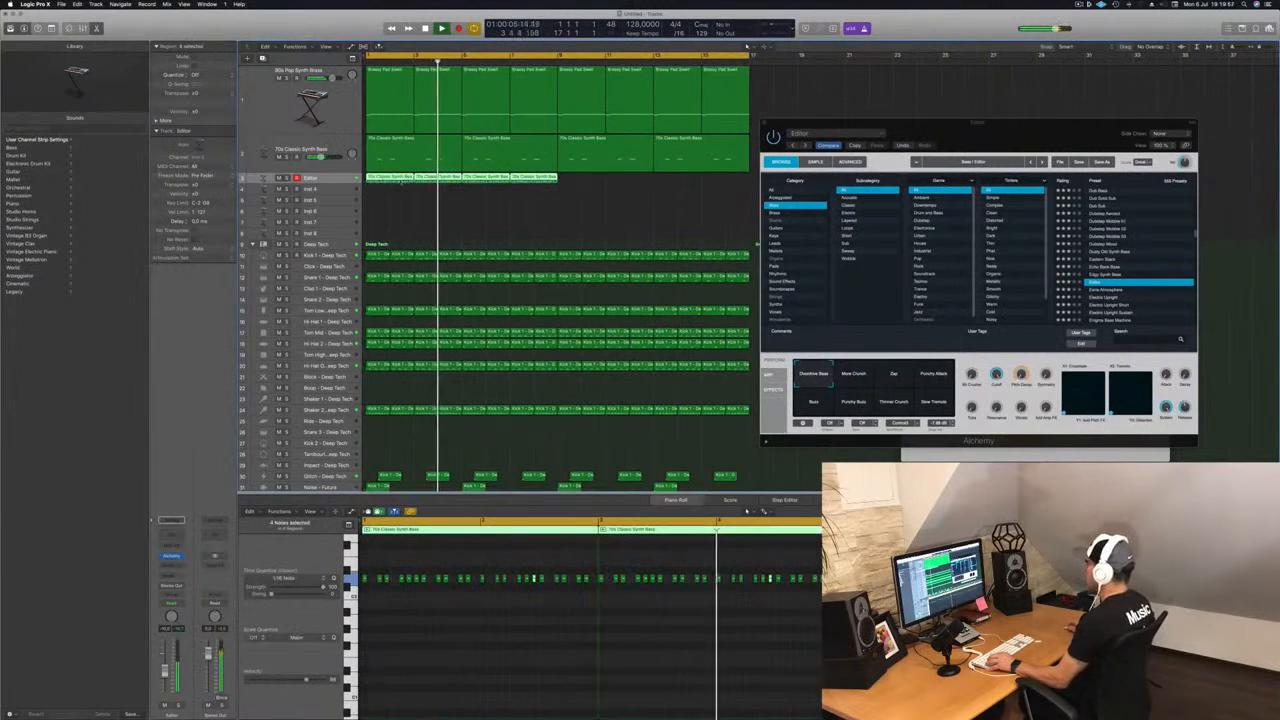
{"action": "left_click_drag", "start_coordinate": [387, 179], "coordinate": [575, 186]}
{"action": "left_click", "coordinate": [424, 188]}
Remove the extra note from the second bar of the first bass region and play it again
{"action": "left_click", "coordinate": [400, 180]}
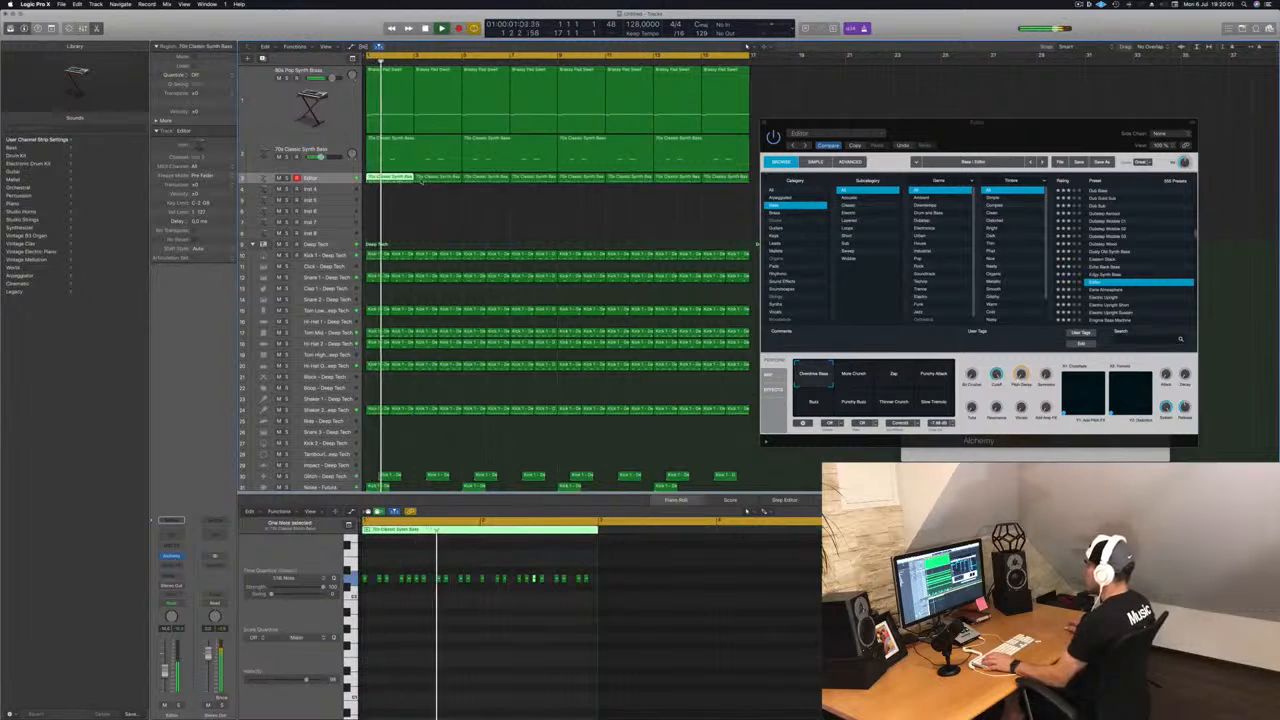
{"action": "left_click", "coordinate": [420, 180]}
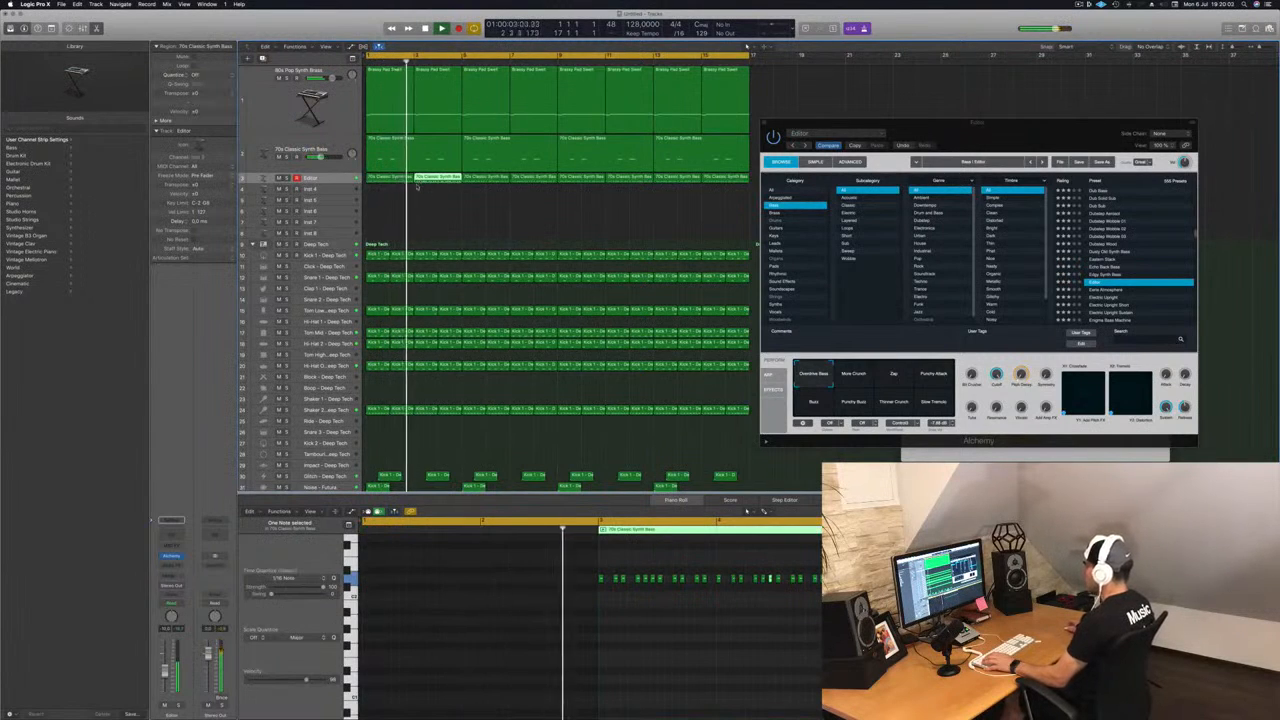
{"action": "left_click", "coordinate": [391, 182]}
{"action": "left_click", "coordinate": [513, 640]}
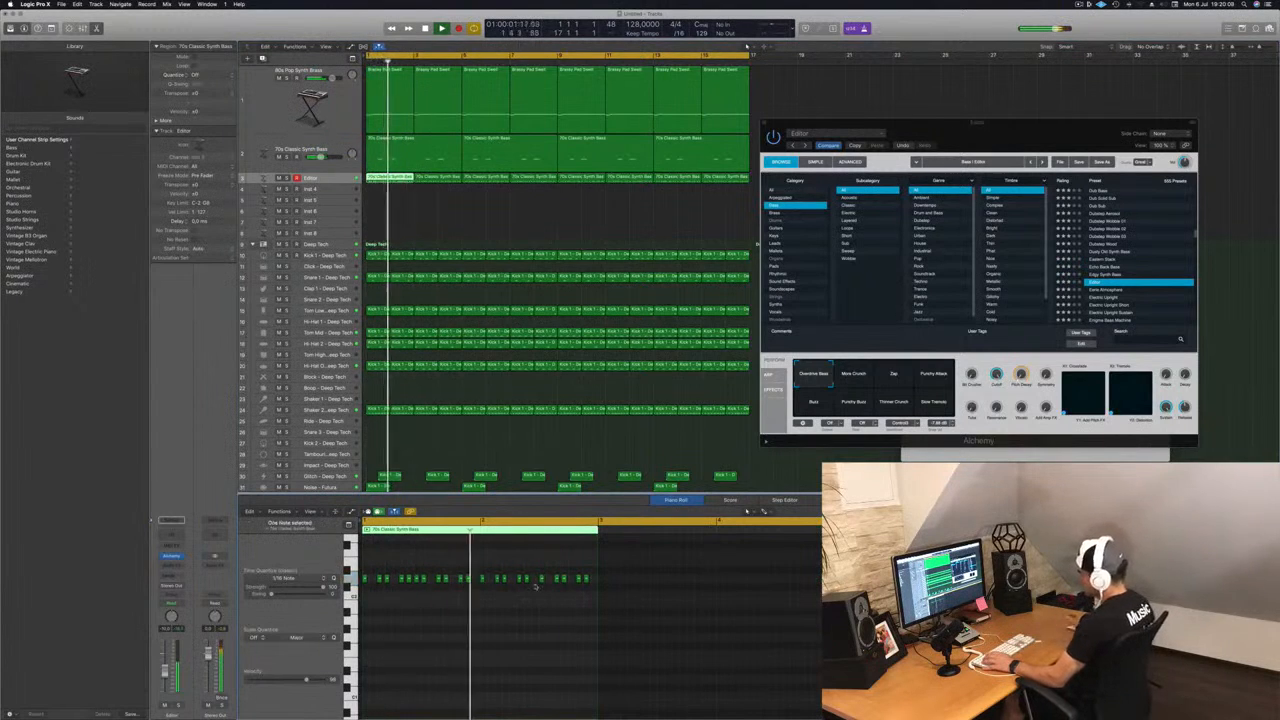
{"action": "key", "text": "space"}
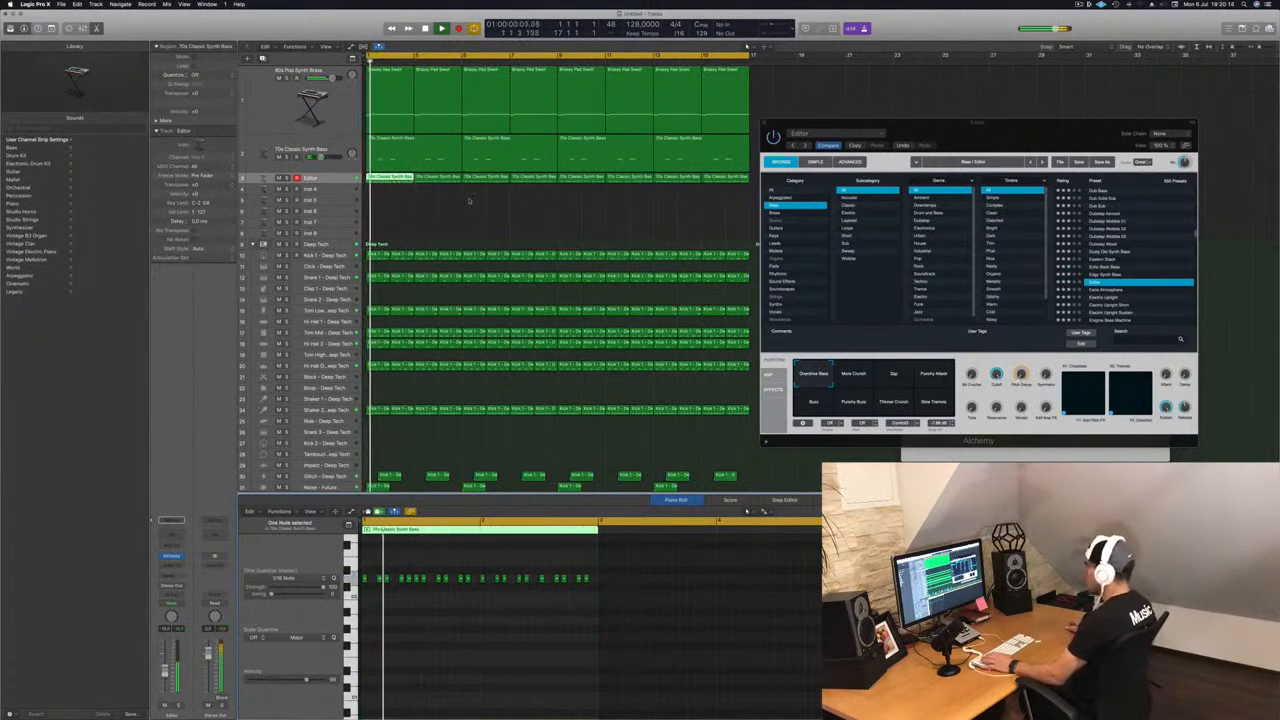
Replace all regions after the first on the Editor track with fresh copies of the first region up to bar 17
{"action": "left_click_drag", "start_coordinate": [436, 196], "coordinate": [728, 183]}
{"action": "key", "text": "Delete"}
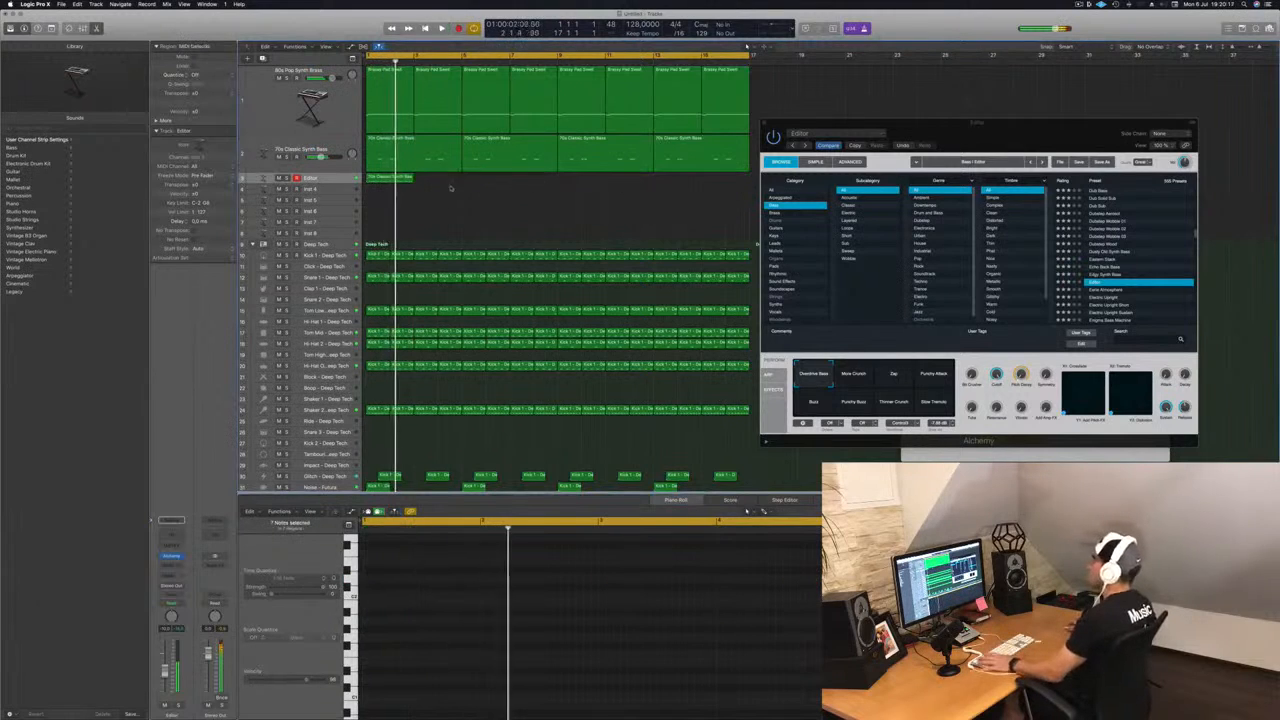
{"action": "left_click", "coordinate": [395, 178]}
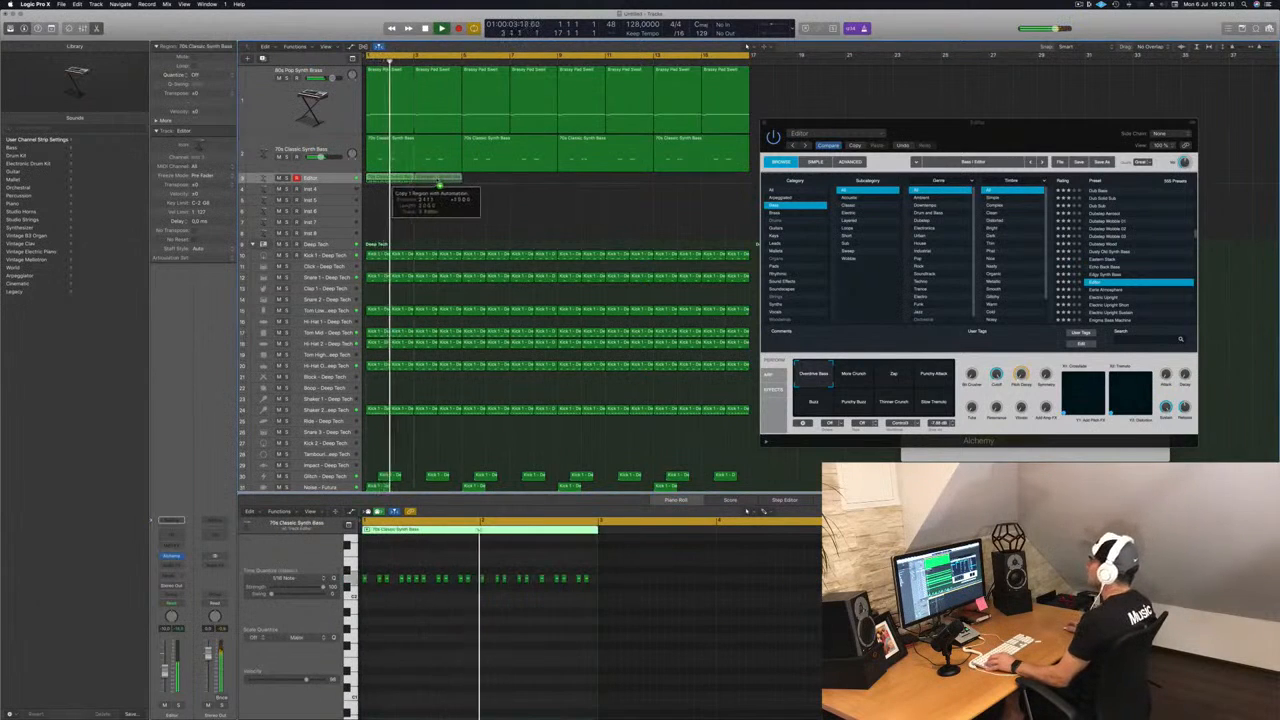
{"action": "left_click_drag", "start_coordinate": [441, 184], "coordinate": [442, 184]}
{"action": "mouse_move", "coordinate": [474, 192]}
{"action": "left_mouse_down"}
{"action": "mouse_move", "coordinate": [396, 180]}
{"action": "mouse_move", "coordinate": [495, 187]}
{"action": "left_mouse_up"}
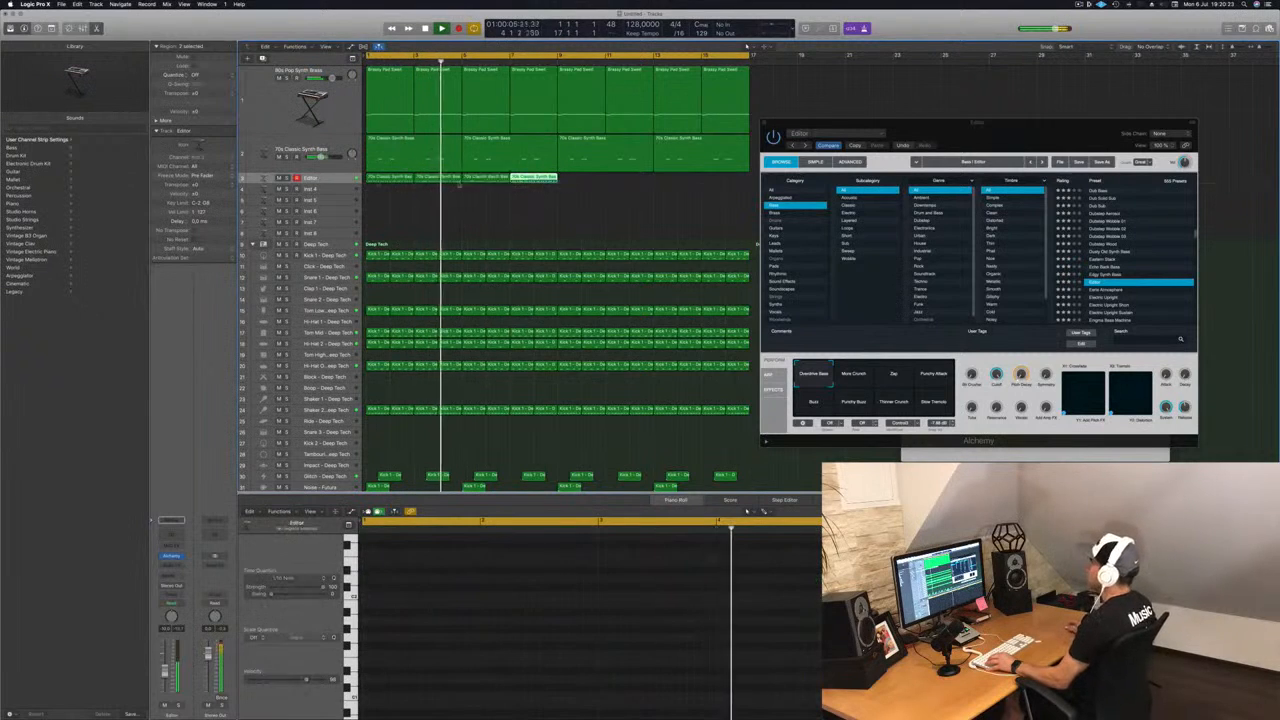
{"action": "left_click_drag", "start_coordinate": [388, 181], "coordinate": [582, 188]}
Audition the Editor preset's snapshots More Crunch, Zap, Punchy Attack, Buzz and Punchy Buzz, and return to Overdrive Bass
{"action": "left_click_drag", "start_coordinate": [1091, 135], "coordinate": [920, 193]}
{"action": "left_click", "coordinate": [686, 433]}
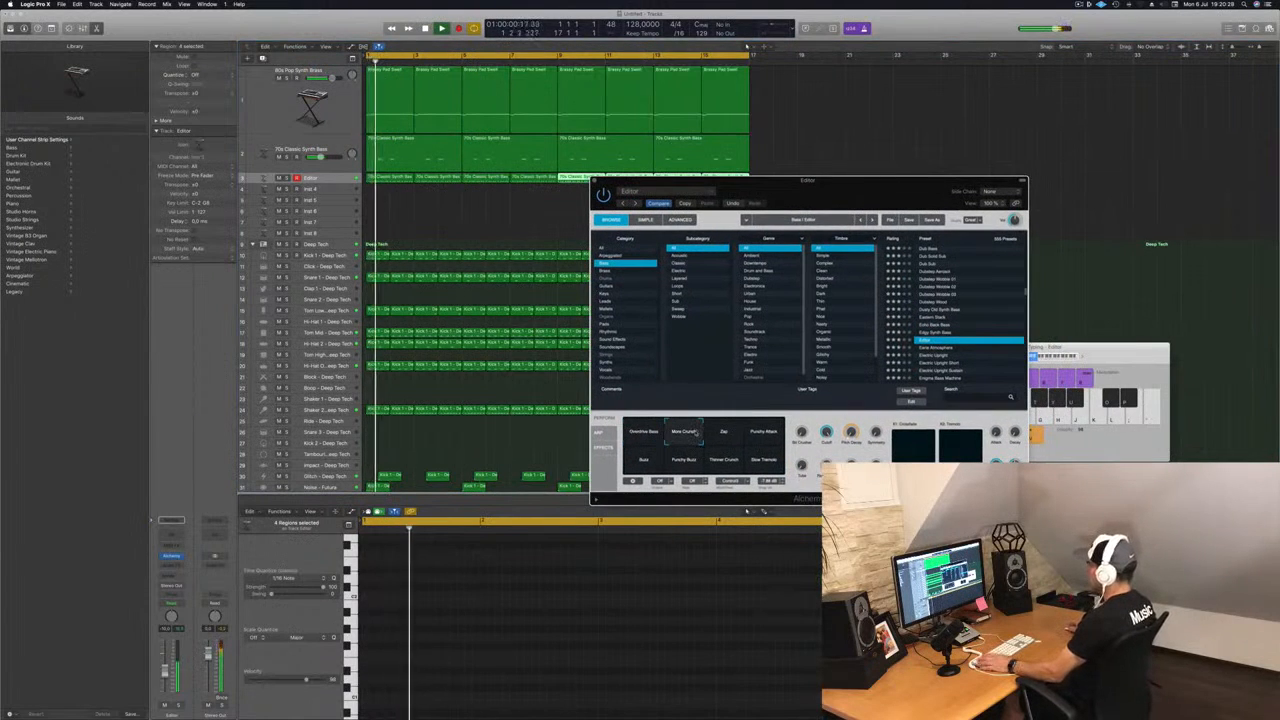
{"action": "left_click", "coordinate": [723, 434]}
{"action": "left_click", "coordinate": [765, 435]}
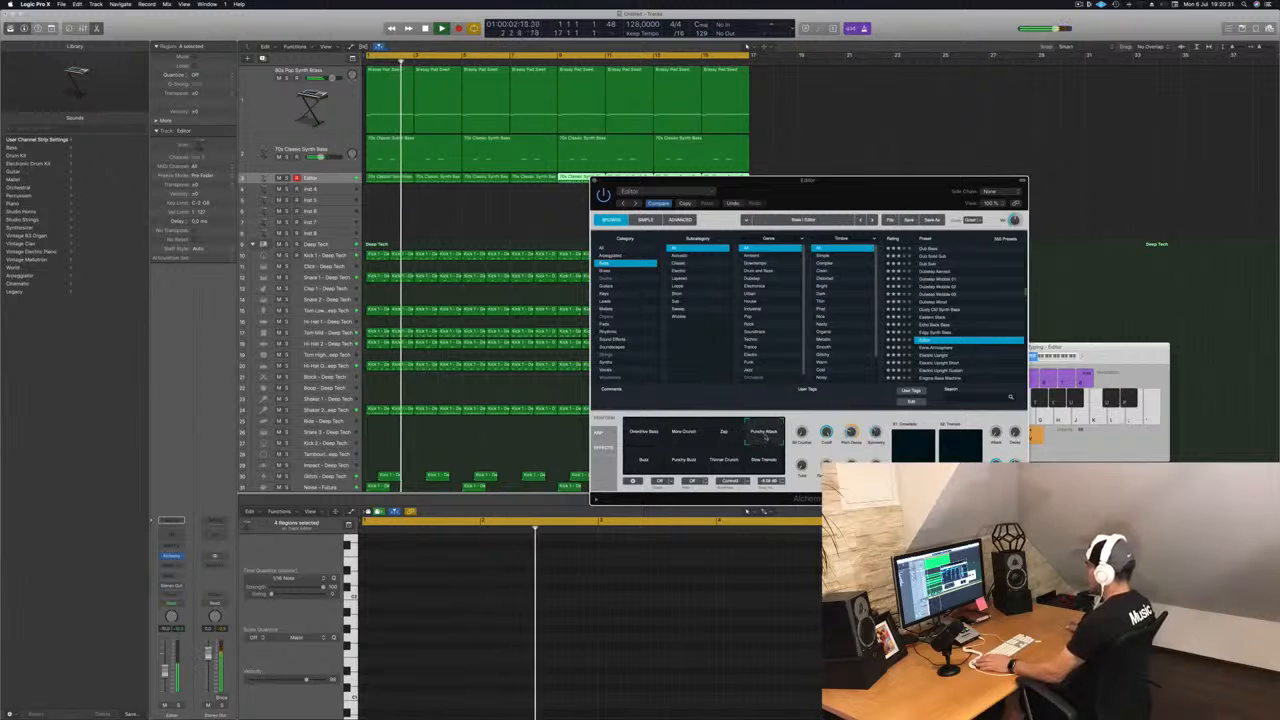
{"action": "left_click", "coordinate": [643, 459]}
{"action": "left_click", "coordinate": [684, 459]}
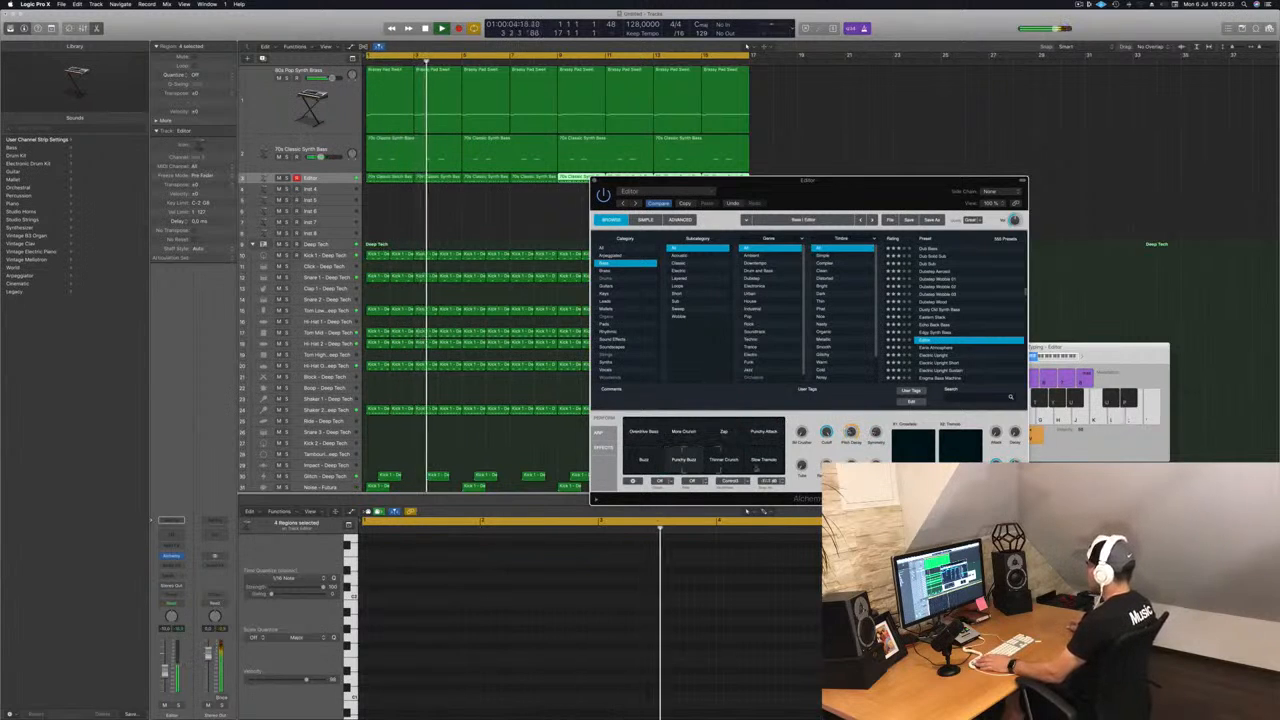
{"action": "left_click", "coordinate": [637, 438]}
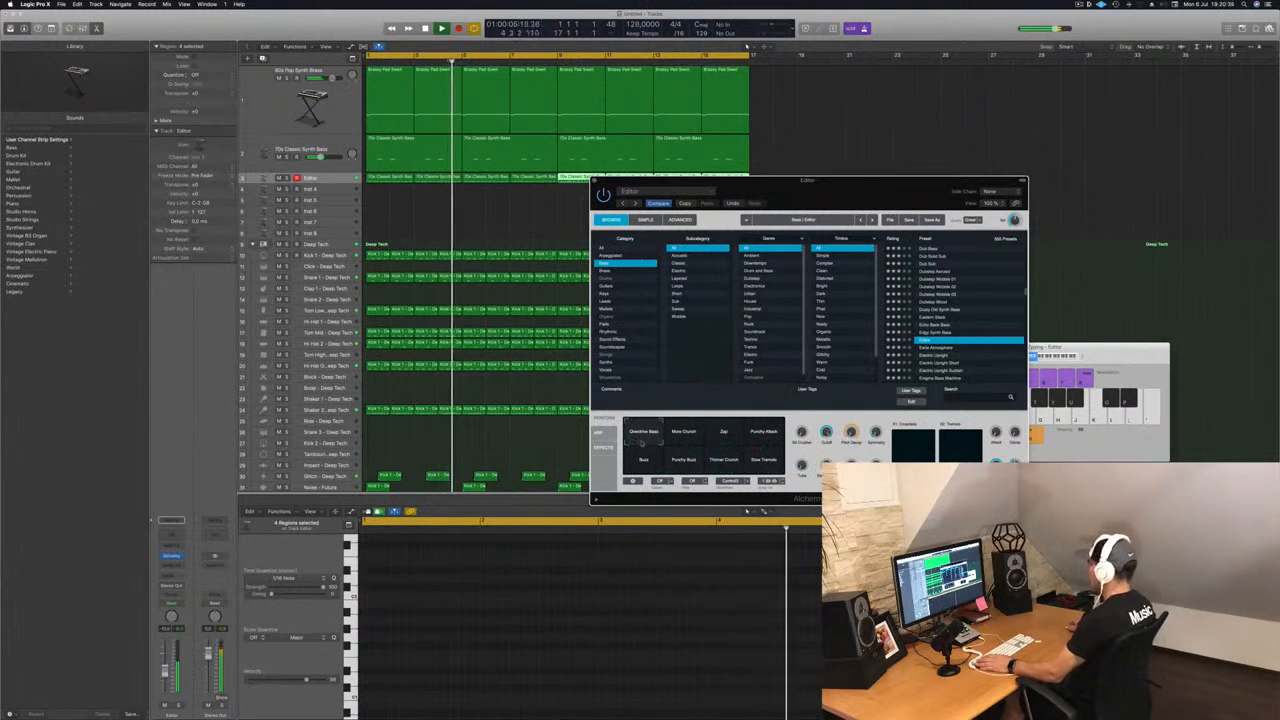
Try the presets Eerie Atmosphere and Electric Upright on the third bass track
{"action": "left_click", "coordinate": [936, 349]}
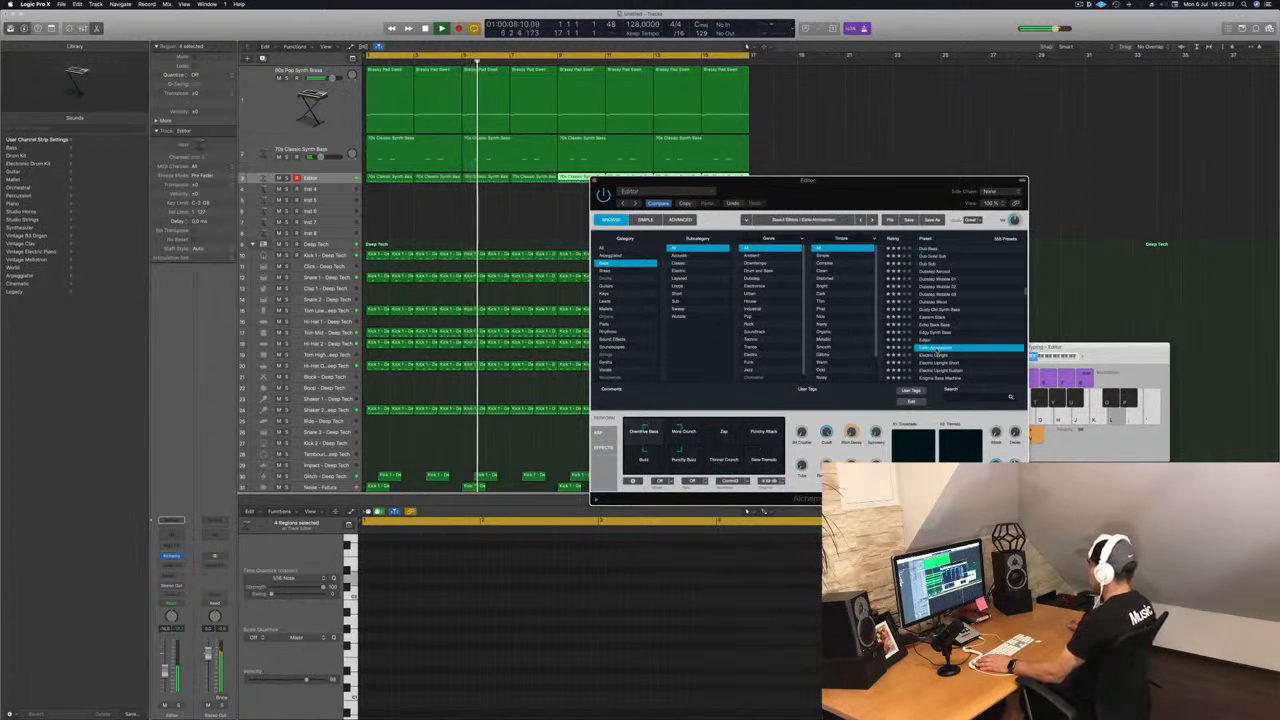
{"action": "left_click", "coordinate": [936, 356]}
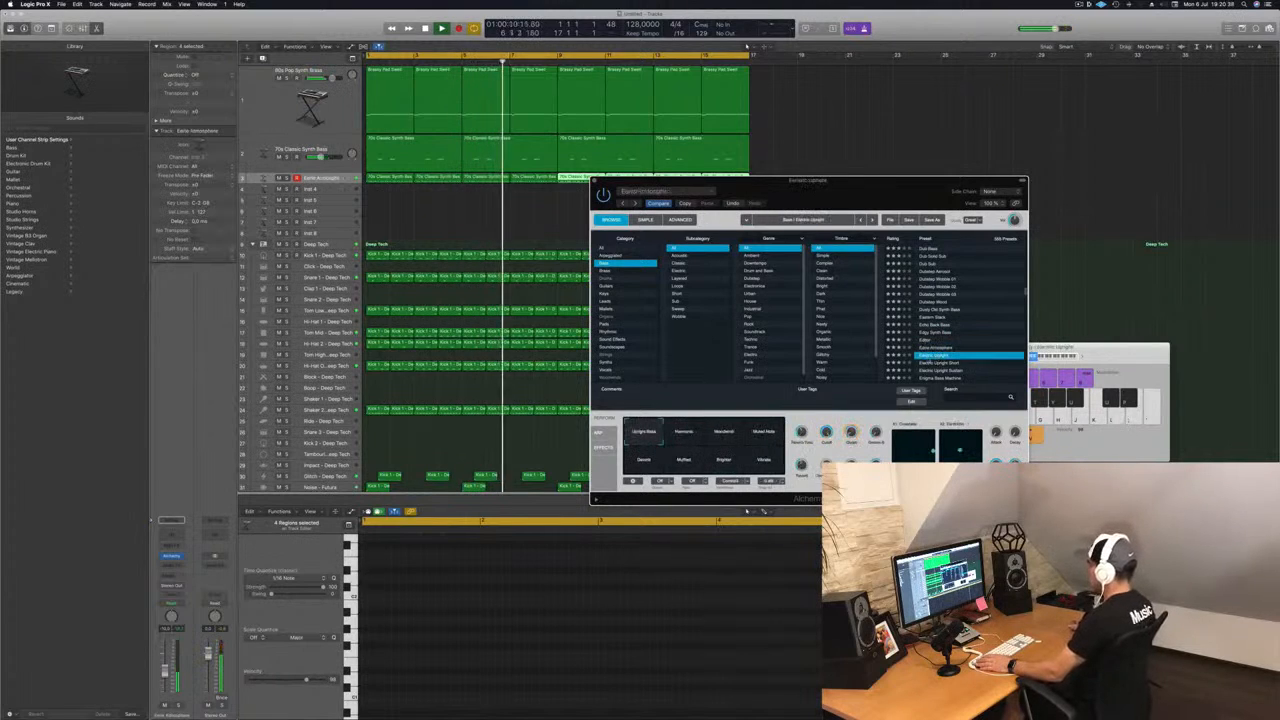
{"action": "left_click_drag", "start_coordinate": [842, 195], "coordinate": [852, 180]}
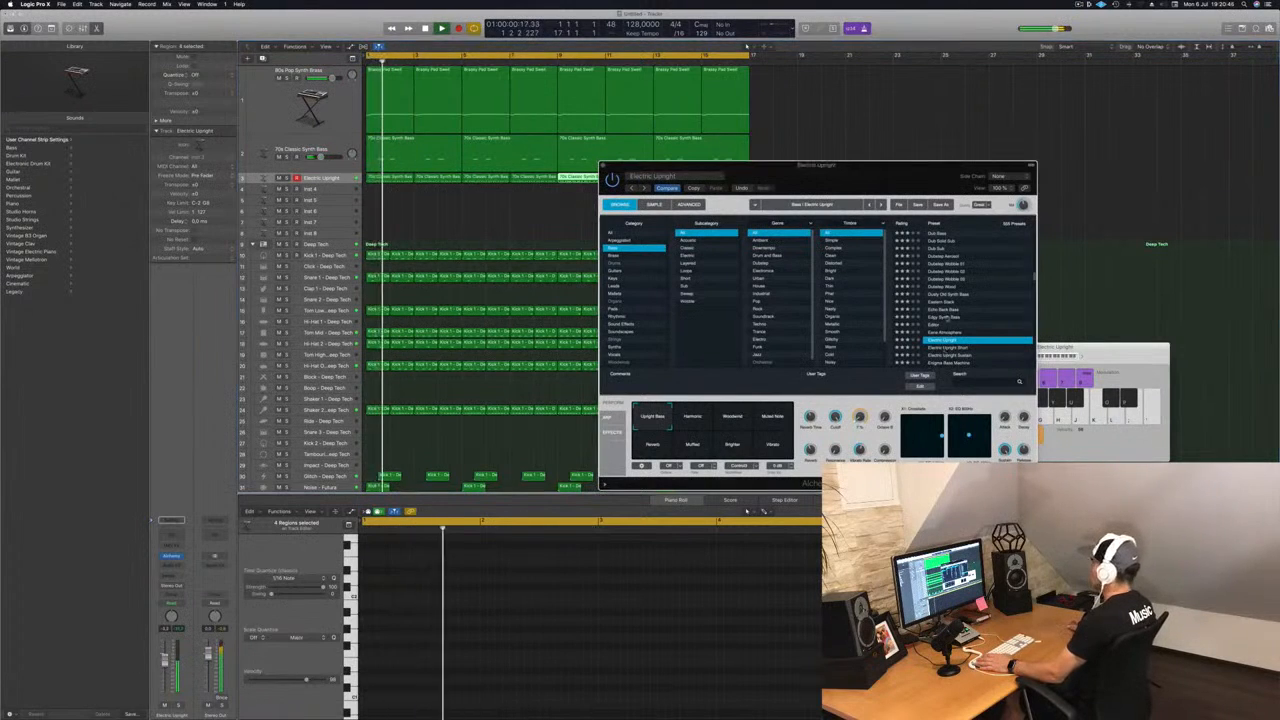
{"action": "left_click_drag", "start_coordinate": [947, 348], "coordinate": [951, 287]}
Audition the Bass presets from Electric Upright down to Fast Saw Synth Lead, and one listed just above Face Plant
{"action": "key", "text": "Down"}
{"action": "key", "text": "Down"}
{"action": "key", "text": "Down"}
{"action": "key", "text": "Down"}
{"action": "key", "text": "Down"}
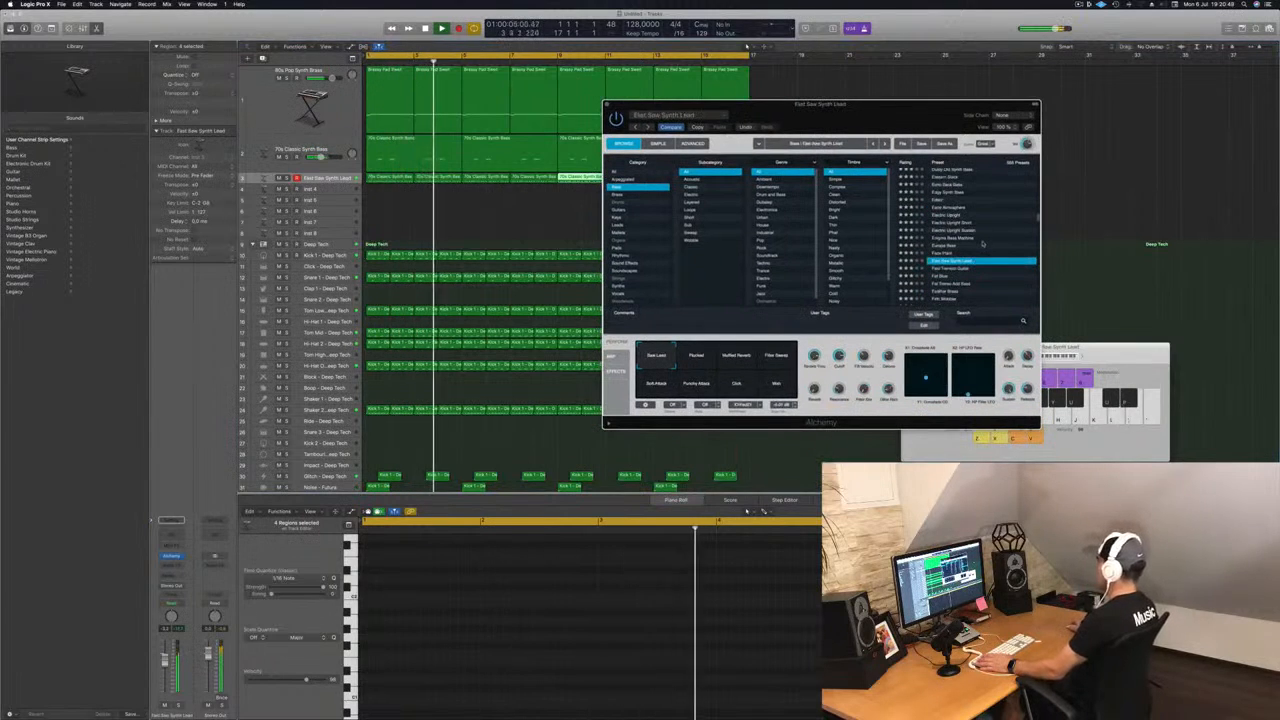
{"action": "left_click", "coordinate": [986, 246]}
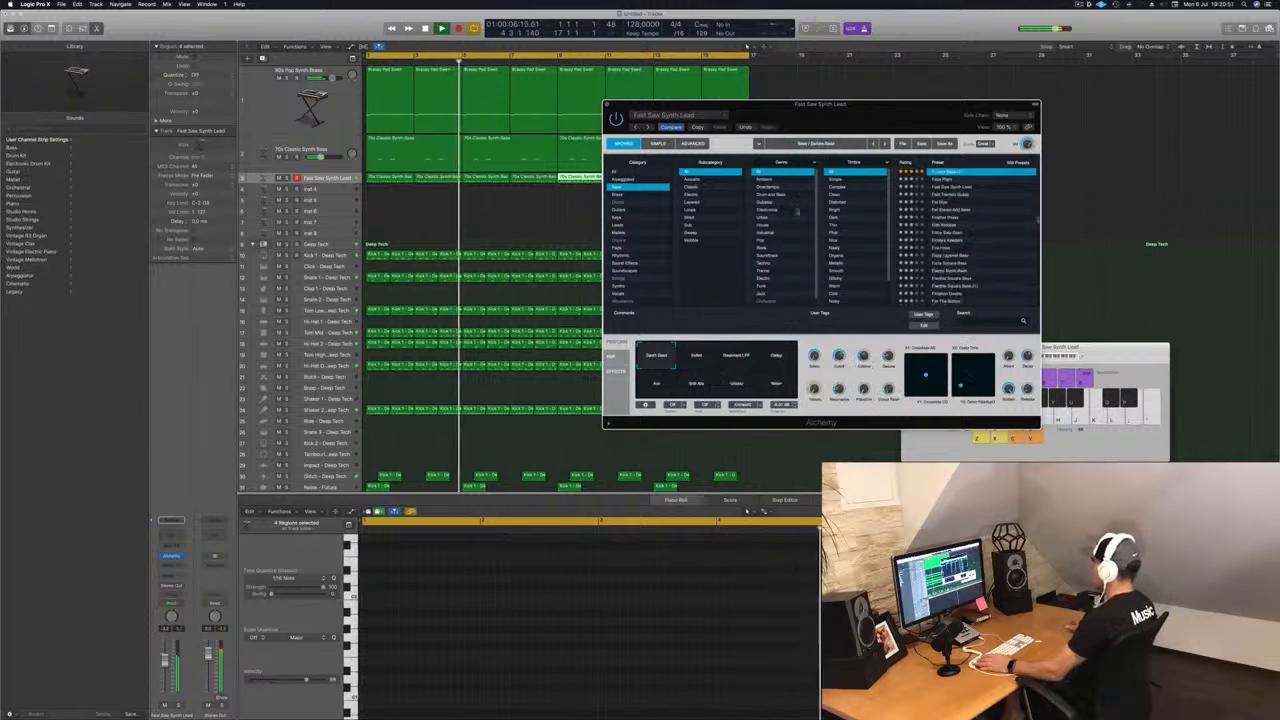
Load the Good Boy bass preset on the third track and move the Alchemy window clear of the regions
{"action": "scroll", "coordinate": [992, 258], "scroll_direction": "down", "scroll_amount": 5}
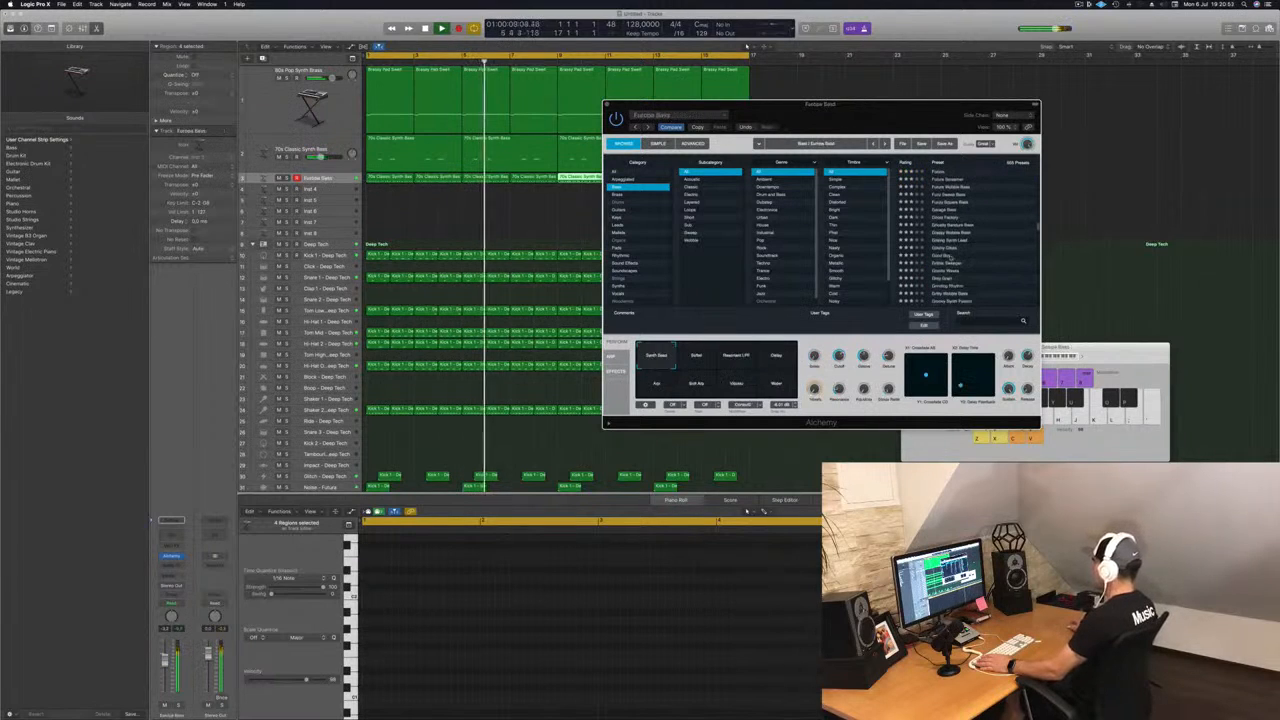
{"action": "left_click", "coordinate": [950, 257]}
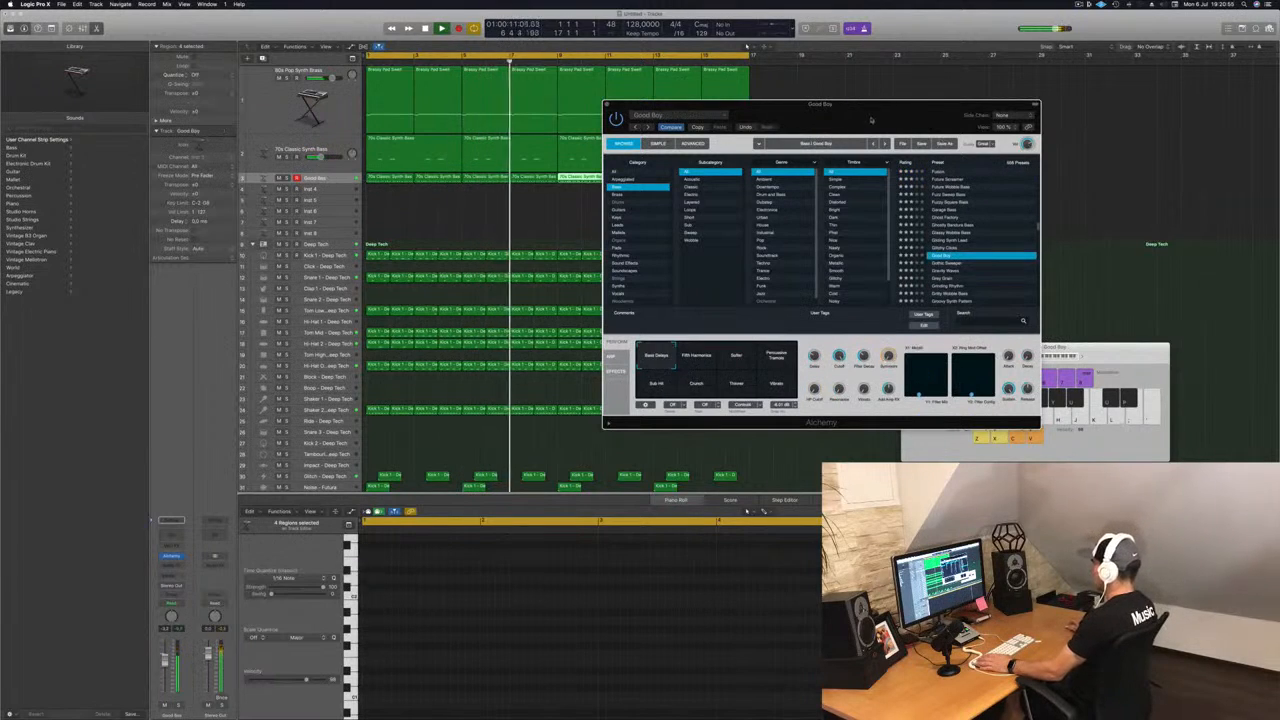
{"action": "left_click_drag", "start_coordinate": [871, 120], "coordinate": [909, 235]}
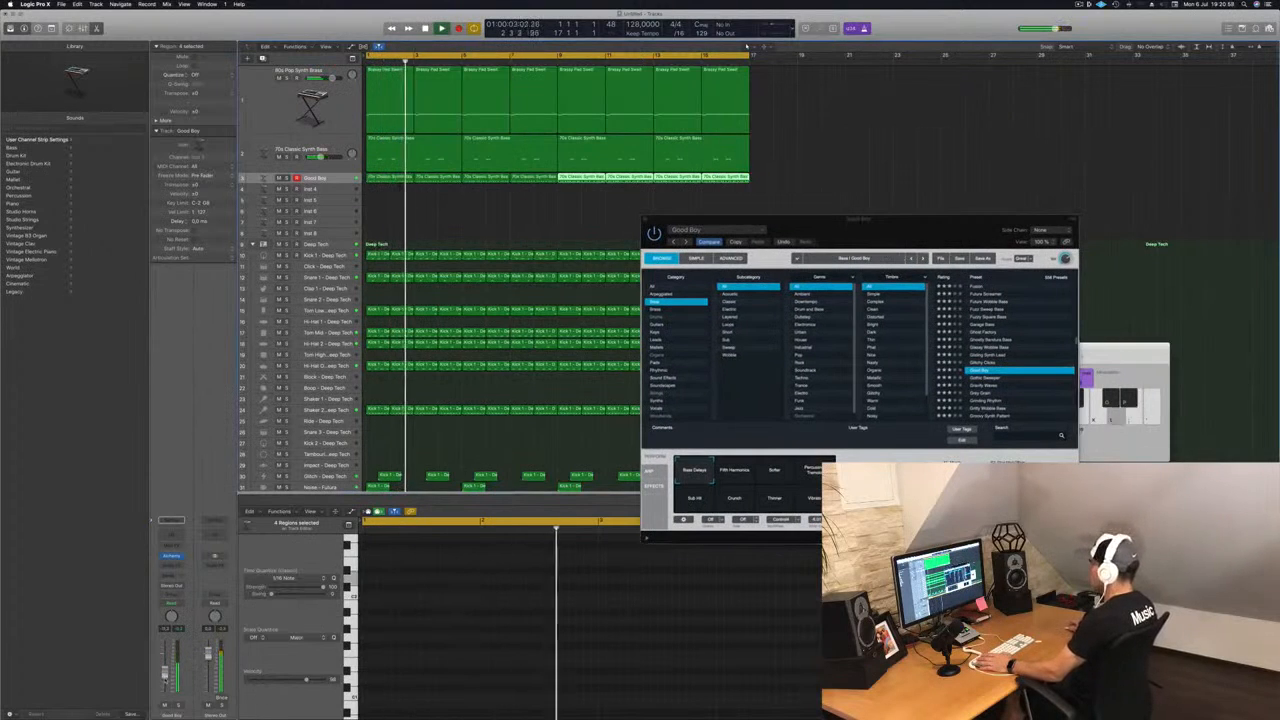
Compare the Good Boy snapshots, including Percussive Tremolo, Thinner, Crunch and Softer, and select Fifth Harmonics
{"action": "left_click", "coordinate": [744, 476]}
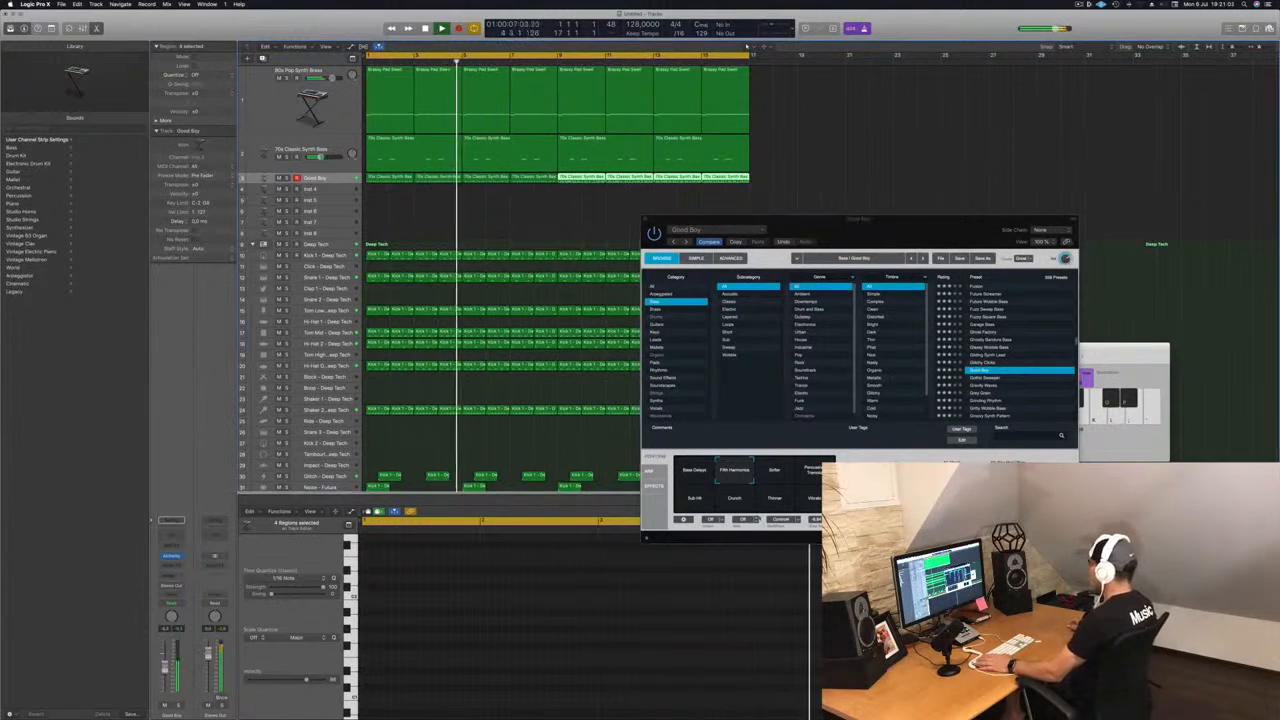
{"action": "left_click", "coordinate": [785, 476]}
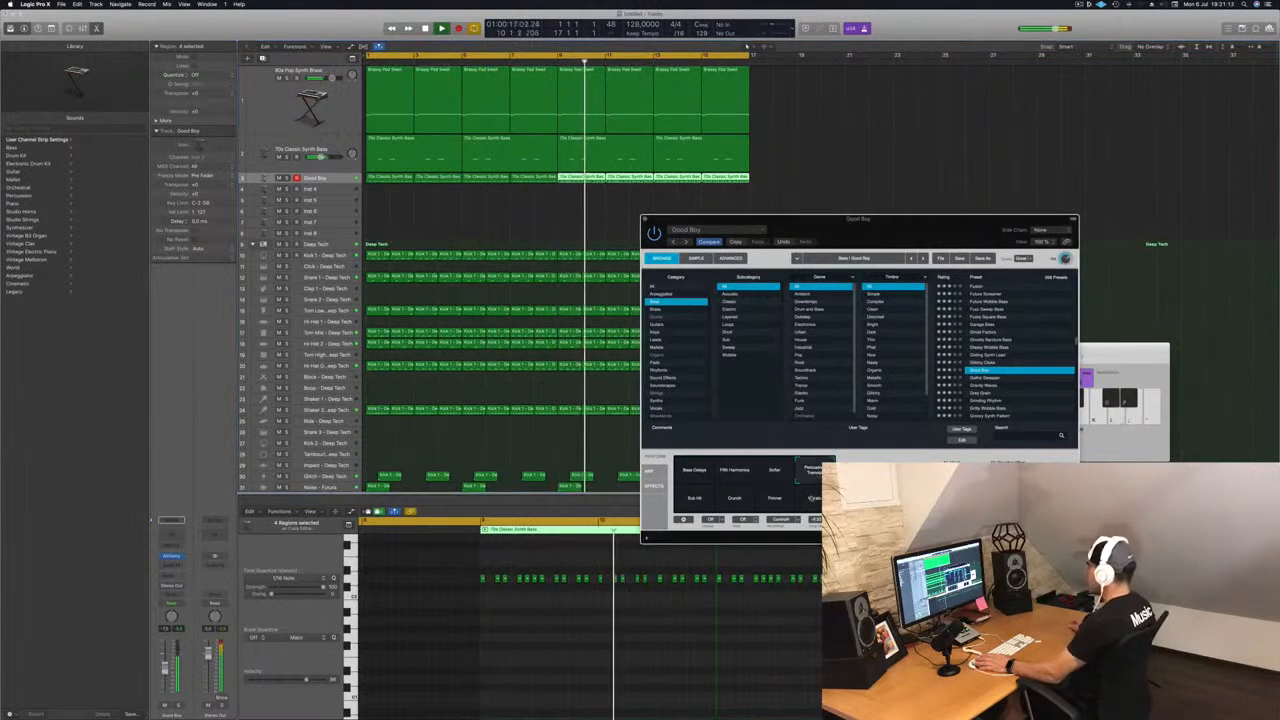
{"action": "left_click", "coordinate": [773, 499]}
{"action": "left_click", "coordinate": [805, 472]}
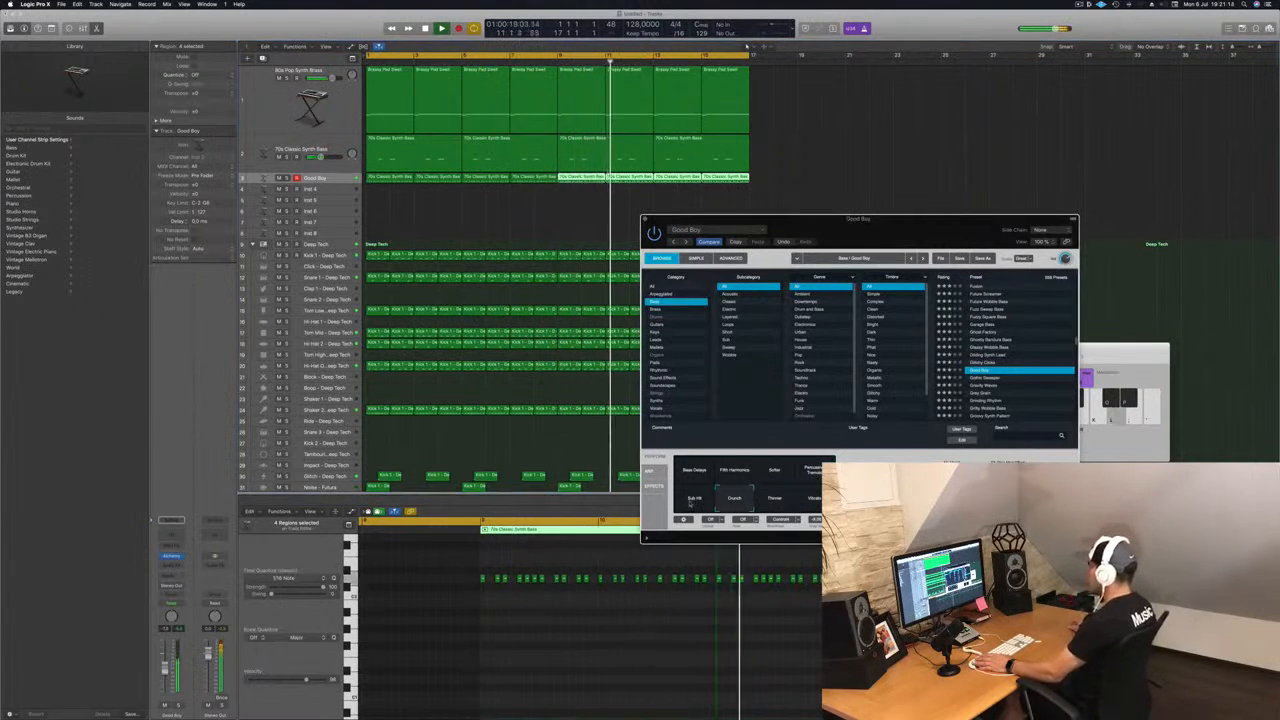
{"action": "left_click", "coordinate": [772, 472]}
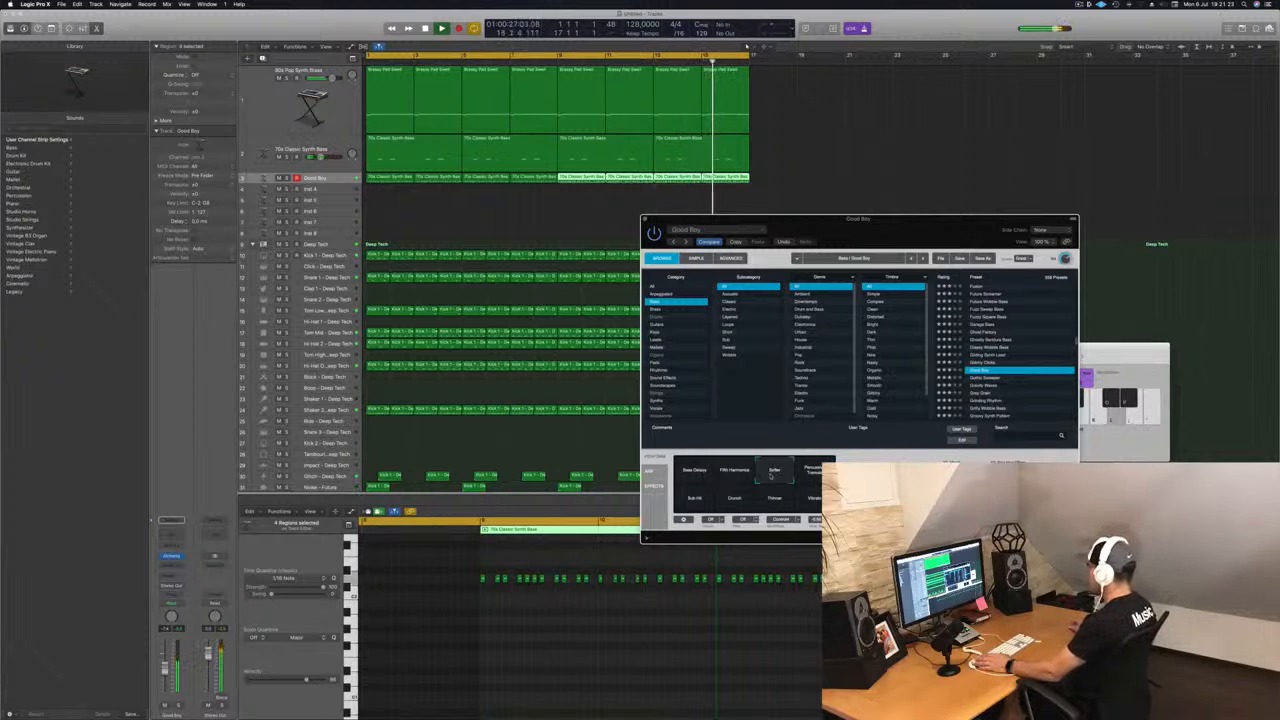
{"action": "left_click", "coordinate": [770, 474]}
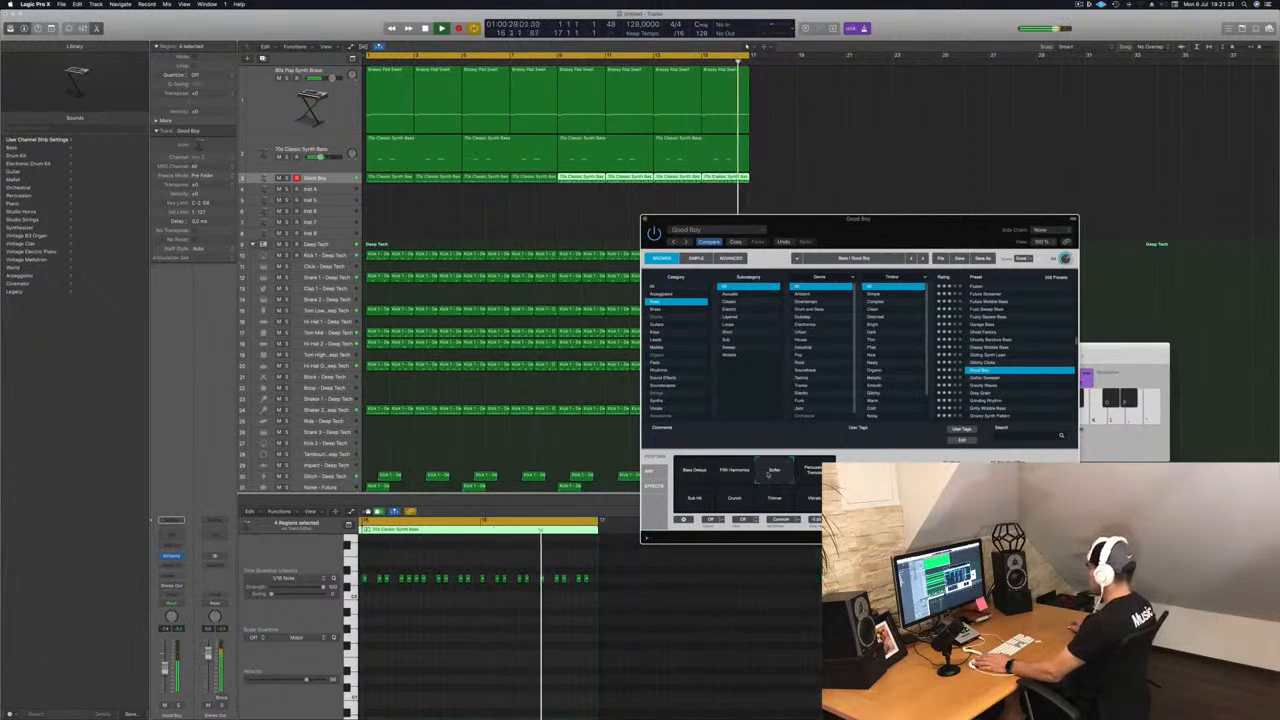
{"action": "left_click", "coordinate": [737, 477]}
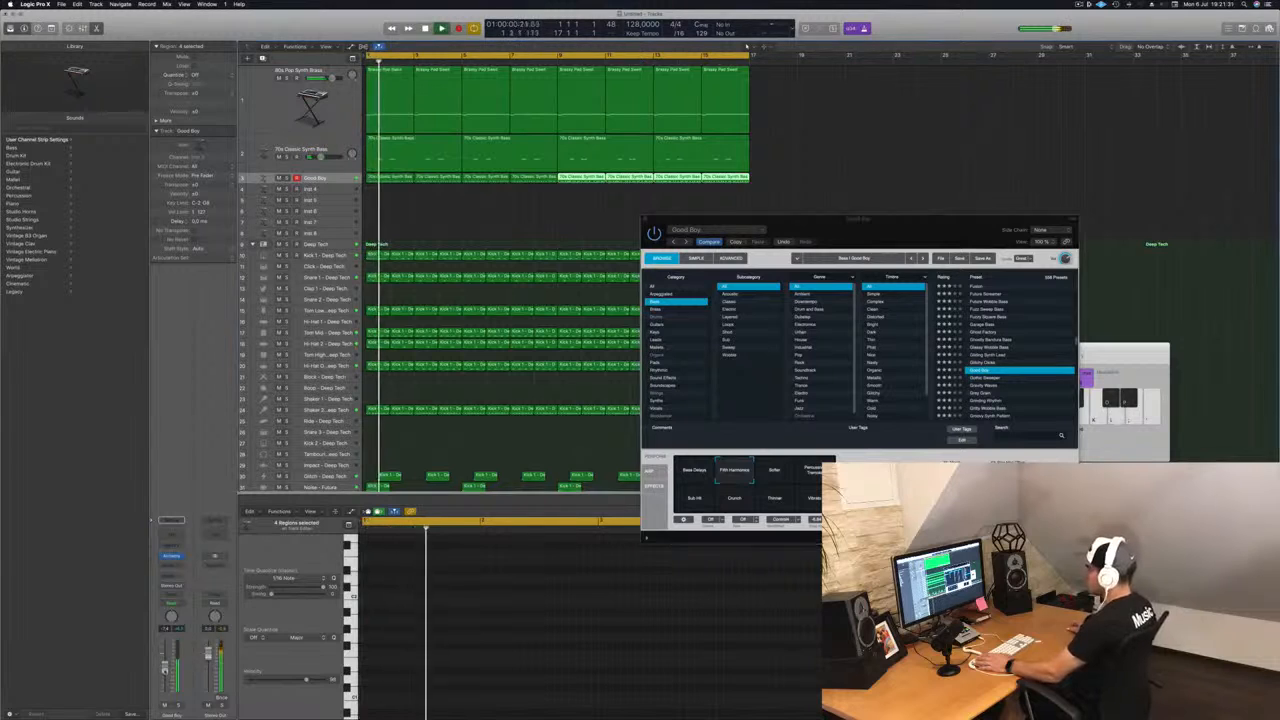
Select the Softer snapshot of Good Boy, move and close the Alchemy window, and restart playback from the beginning
{"action": "left_click", "coordinate": [774, 472]}
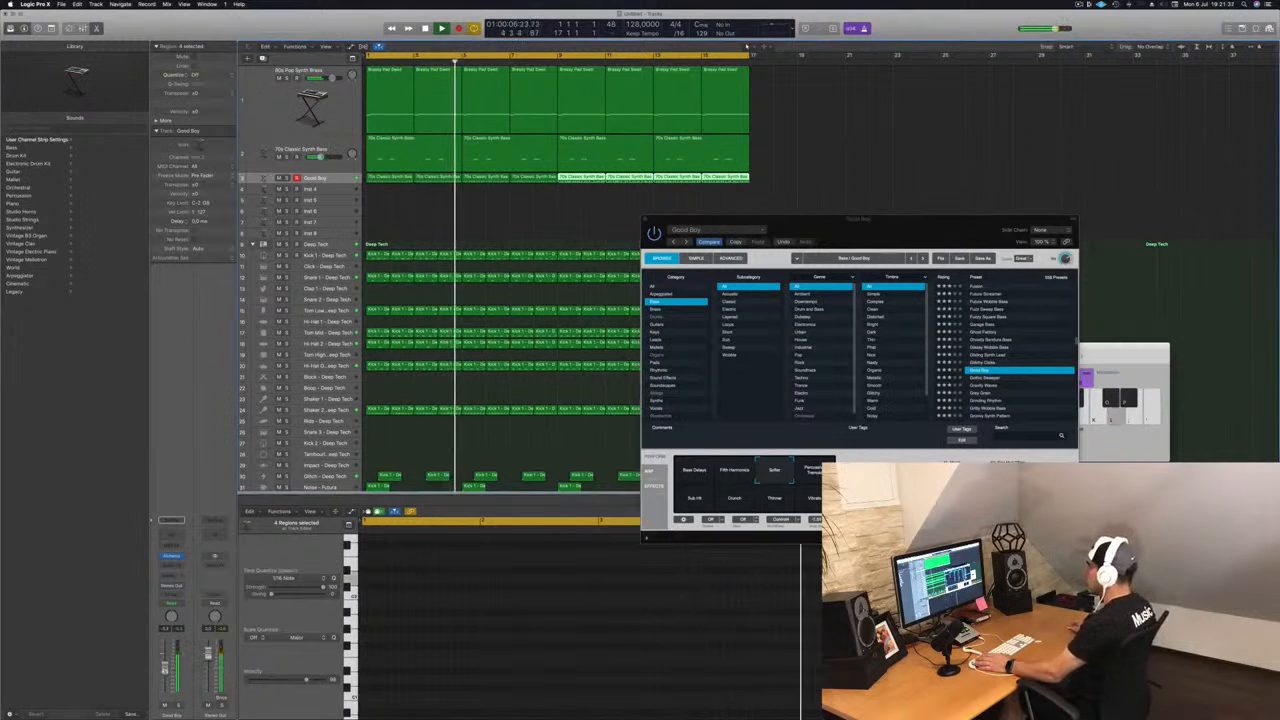
{"action": "left_click_drag", "start_coordinate": [871, 216], "coordinate": [844, 219]}
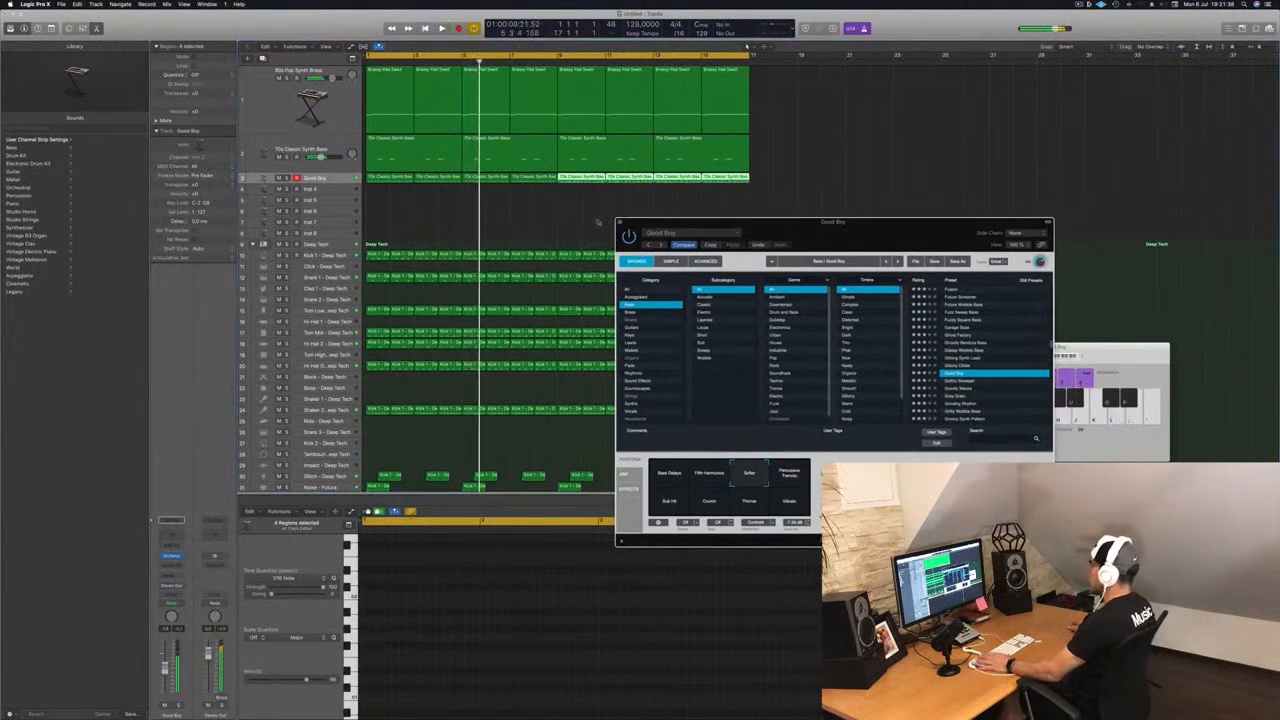
{"action": "left_click", "coordinate": [620, 222]}
{"action": "key", "text": "Return"}
Check the brass track's Alchemy settings while it plays, moving the instrument window aside before closing it
{"action": "left_click", "coordinate": [312, 118]}
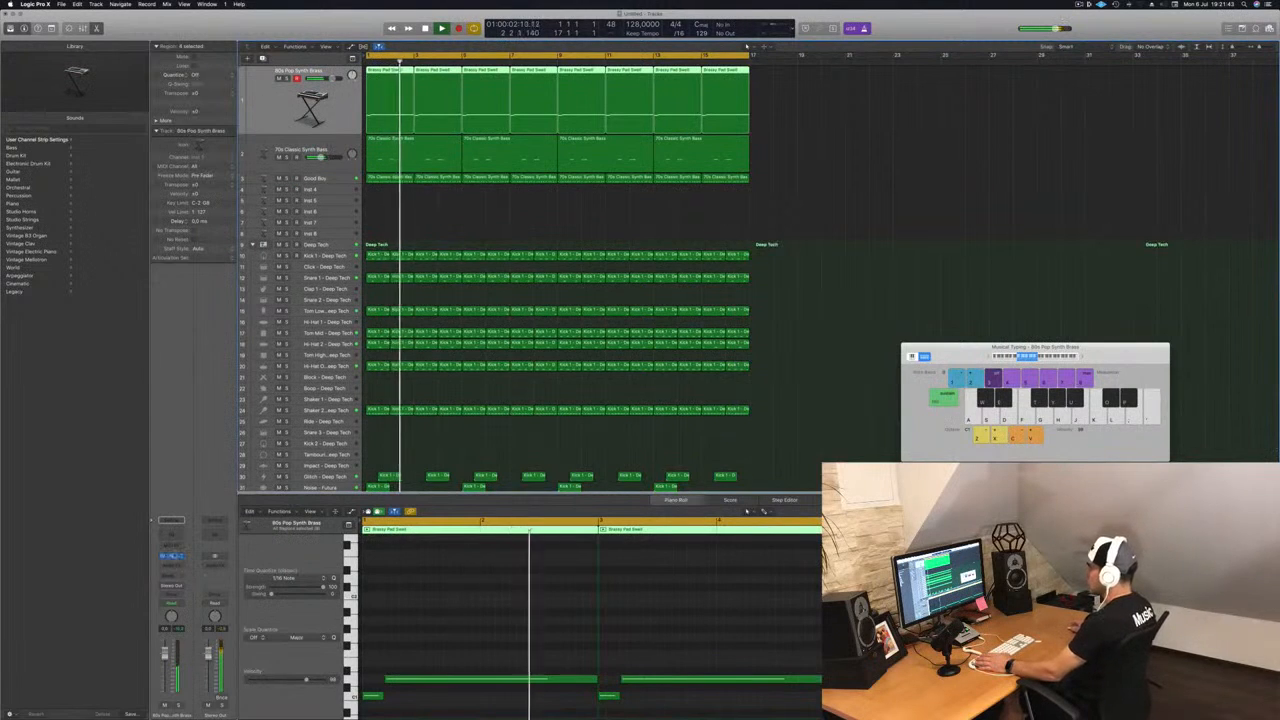
{"action": "left_click", "coordinate": [172, 556]}
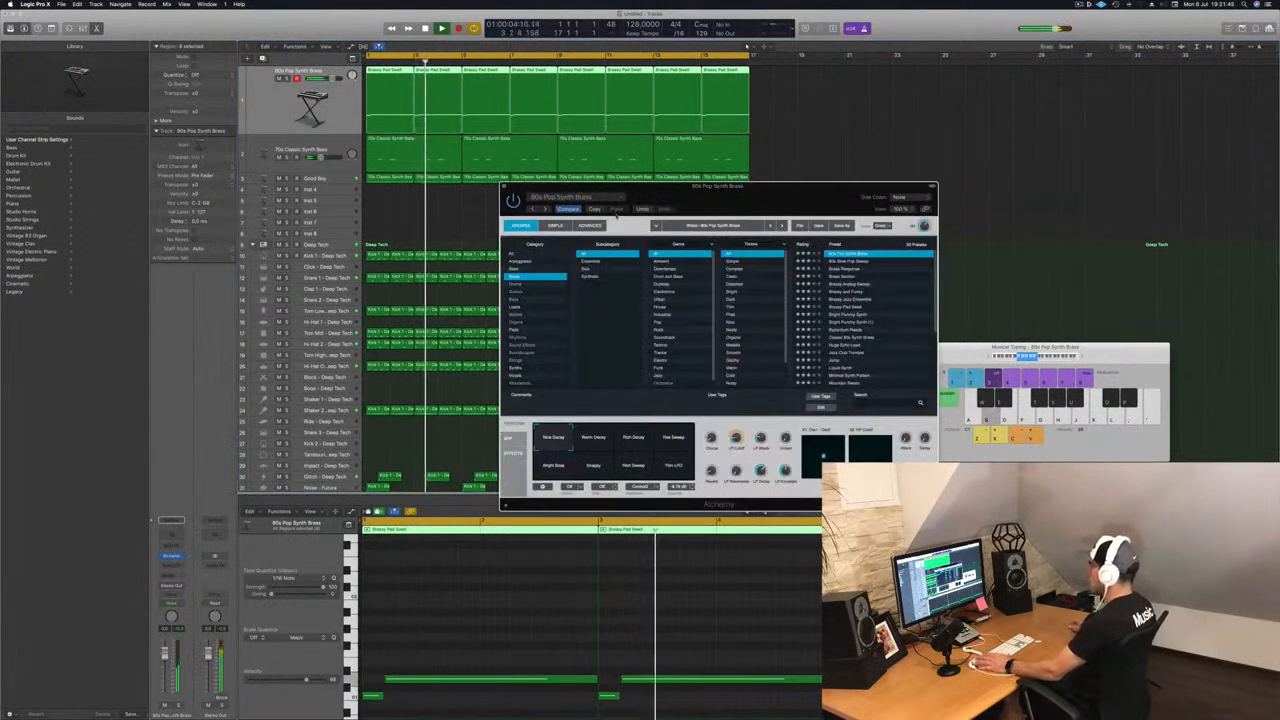
{"action": "left_click_drag", "start_coordinate": [702, 196], "coordinate": [645, 196]}
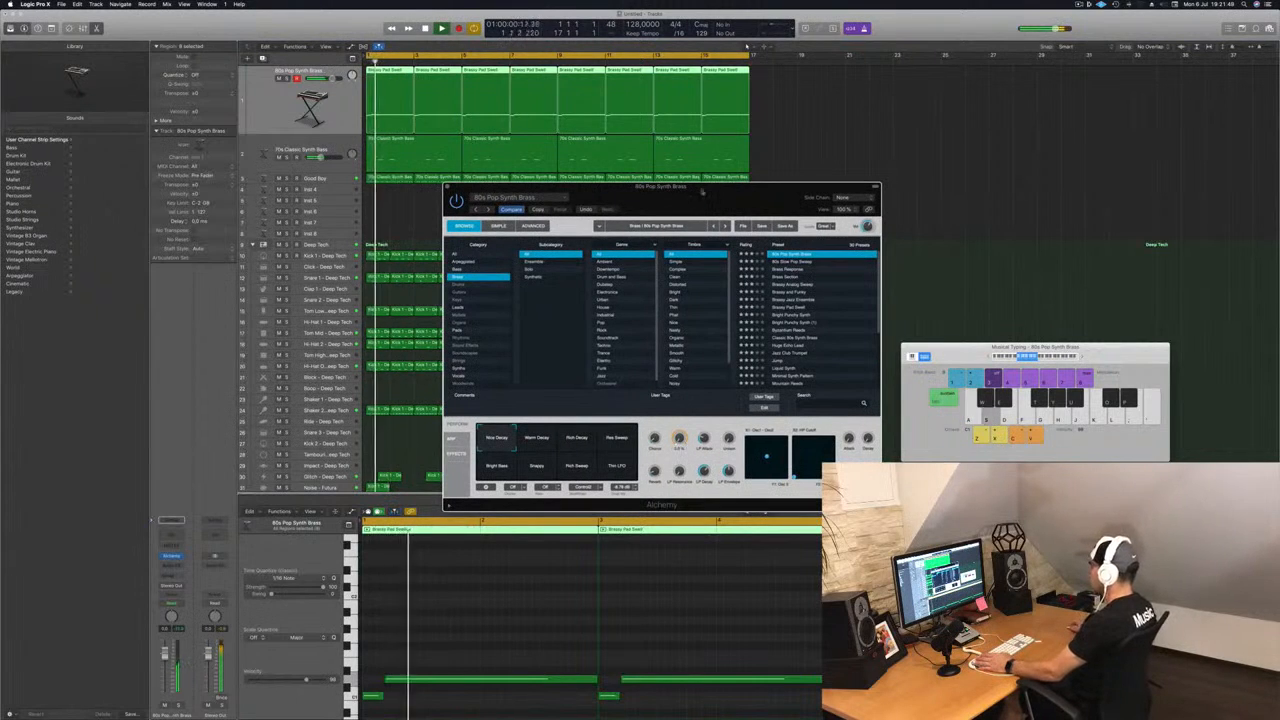
{"action": "left_click_drag", "start_coordinate": [645, 190], "coordinate": [750, 190]}
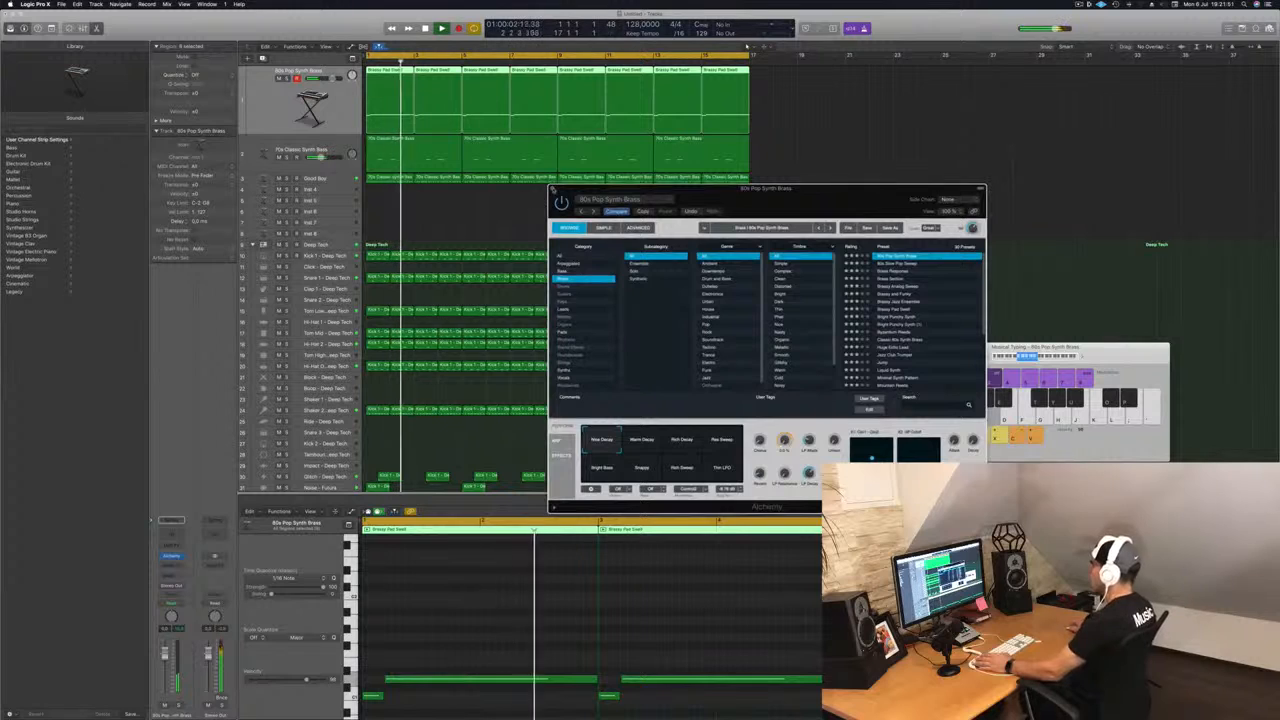
{"action": "left_click", "coordinate": [554, 189]}
Select the 70s Classic Synth Bass track, mute the 80s Pop Synth Brass track and restart playback
{"action": "left_click", "coordinate": [284, 150]}
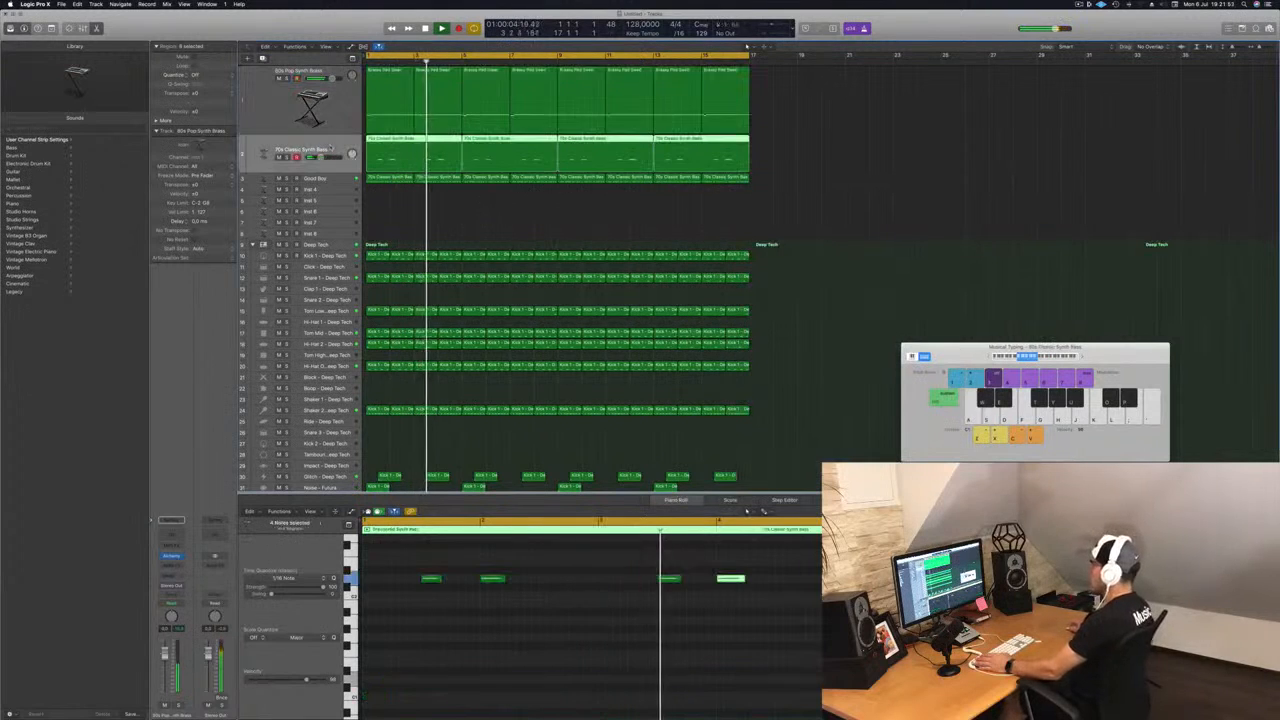
{"action": "left_click", "coordinate": [279, 79]}
{"action": "key", "text": "Return"}
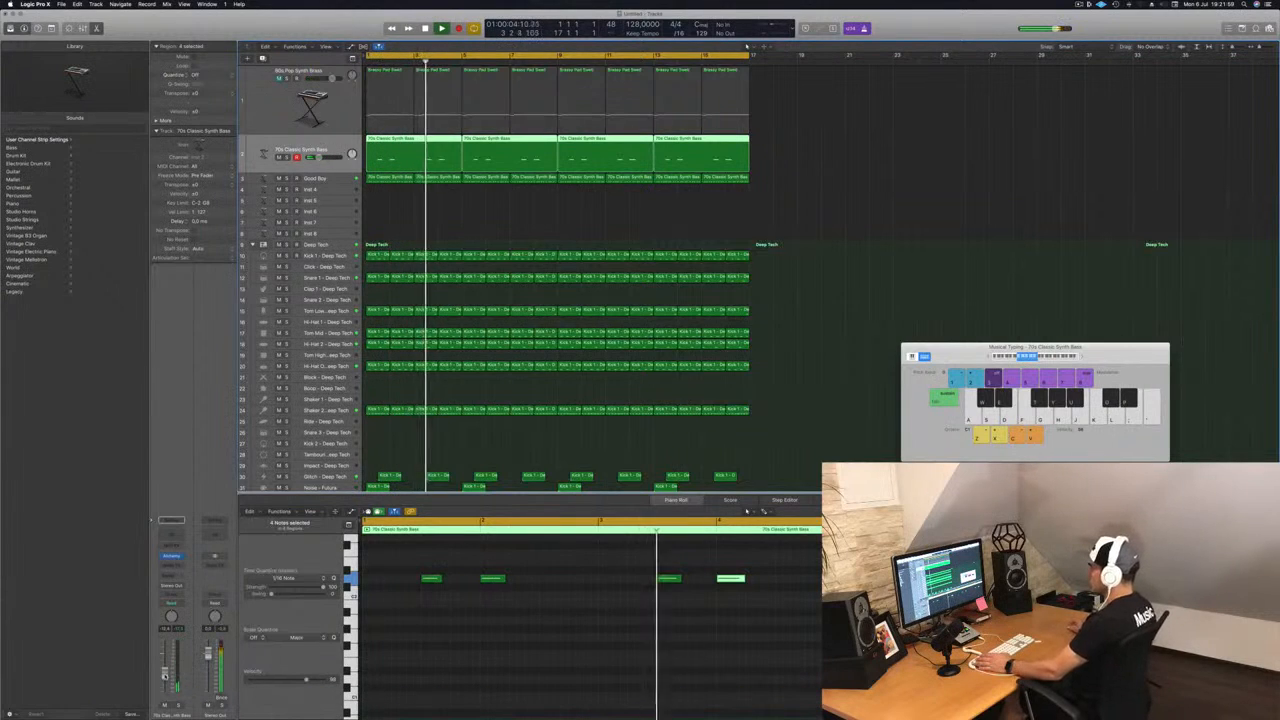
Select the empty Inst 4 track and add a send to Bus 3 on its channel strip
{"action": "left_click", "coordinate": [449, 203]}
{"action": "left_click", "coordinate": [335, 189]}
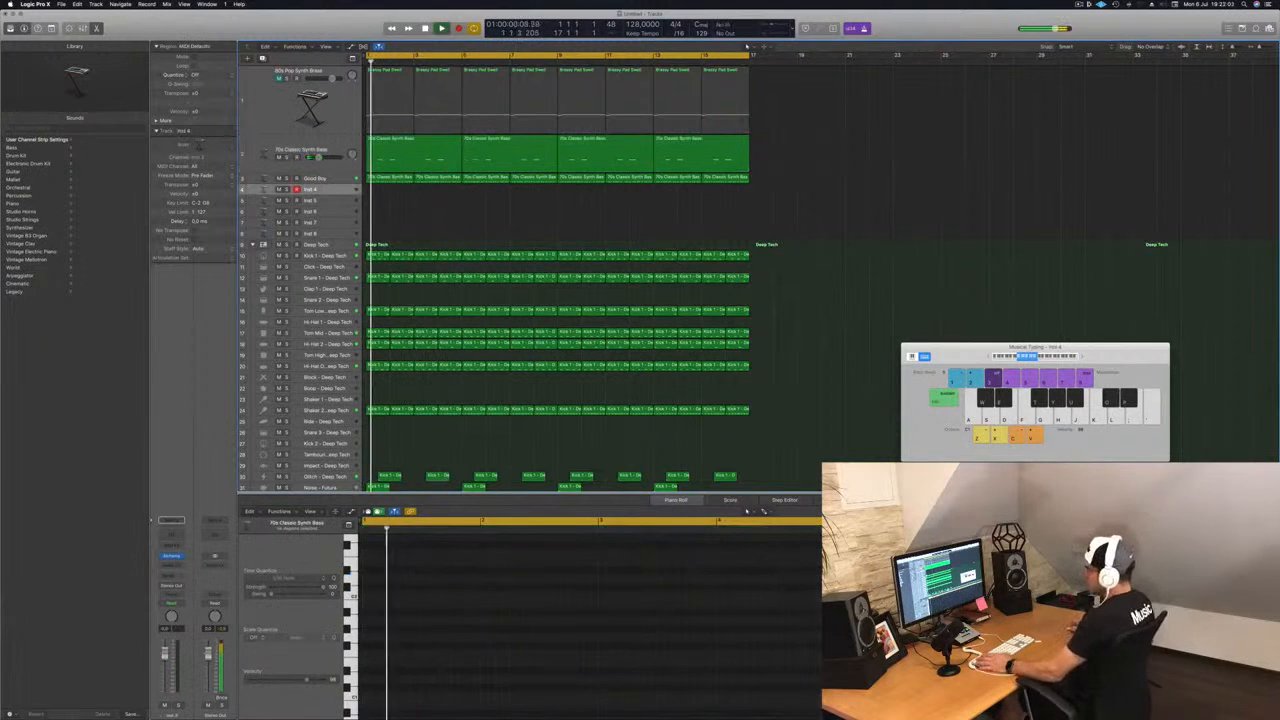
{"action": "left_click", "coordinate": [170, 578]}
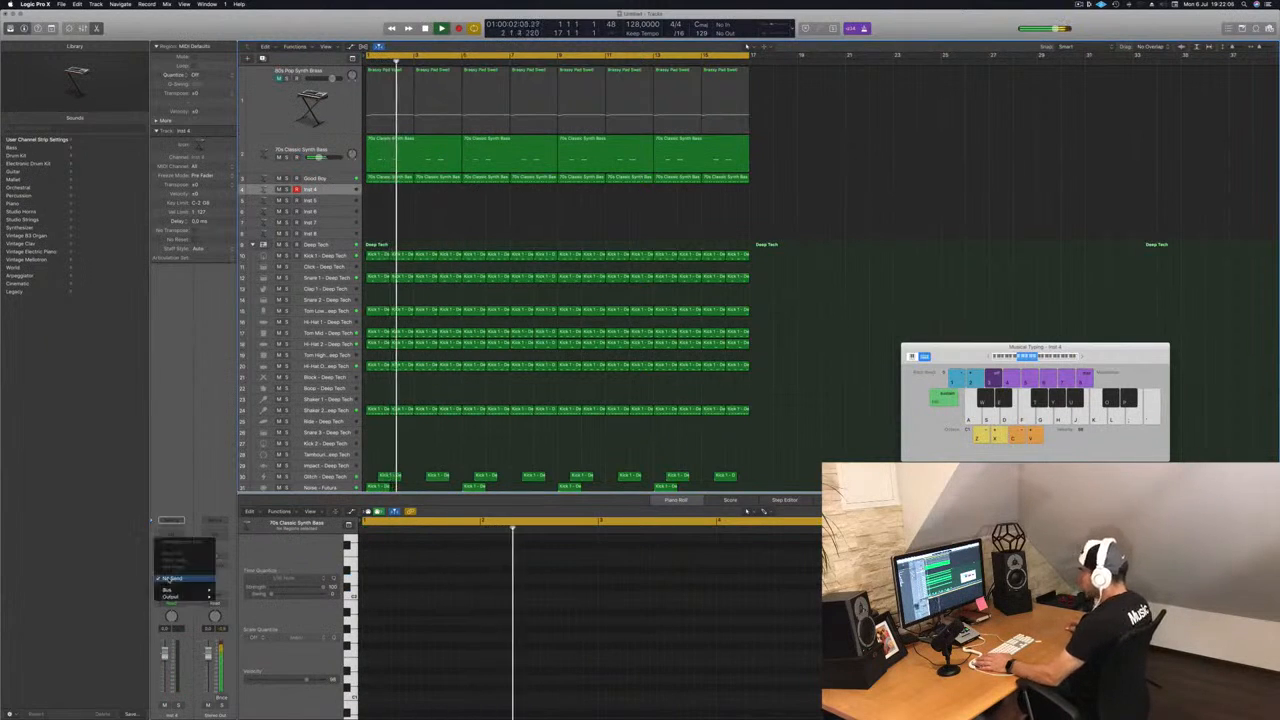
{"action": "mouse_move", "coordinate": [185, 590]}
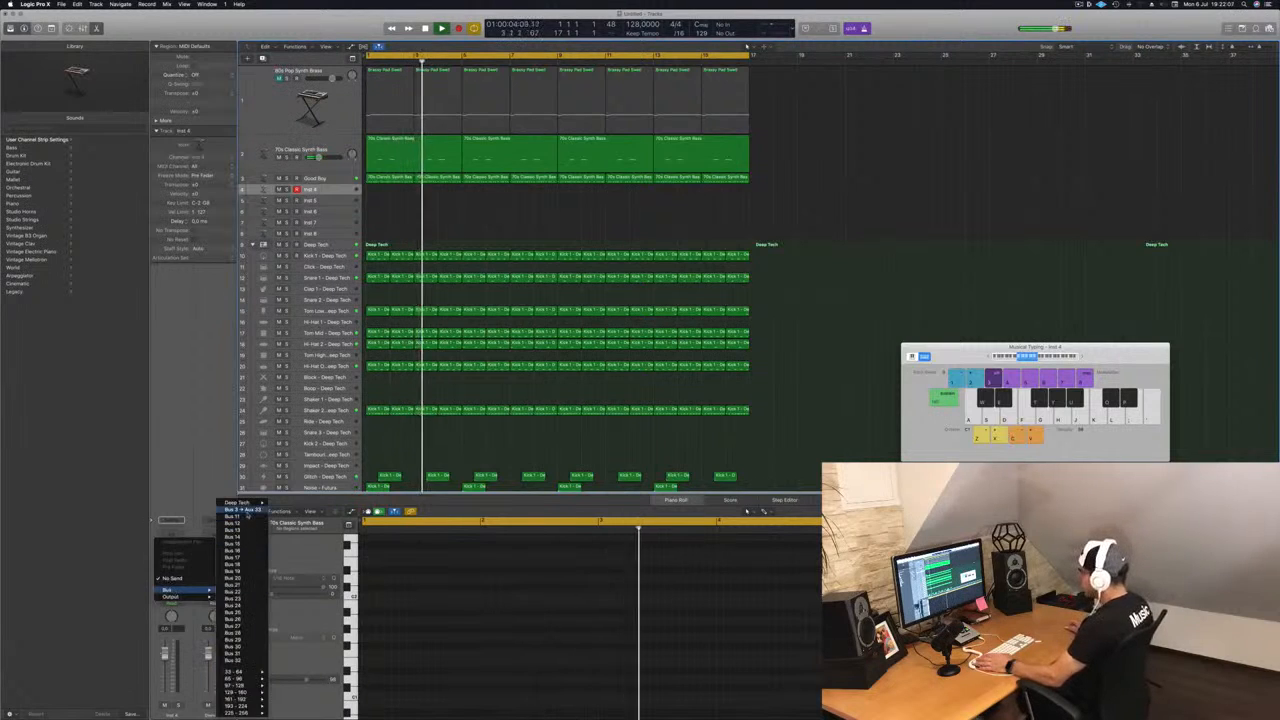
{"action": "left_click", "coordinate": [244, 510]}
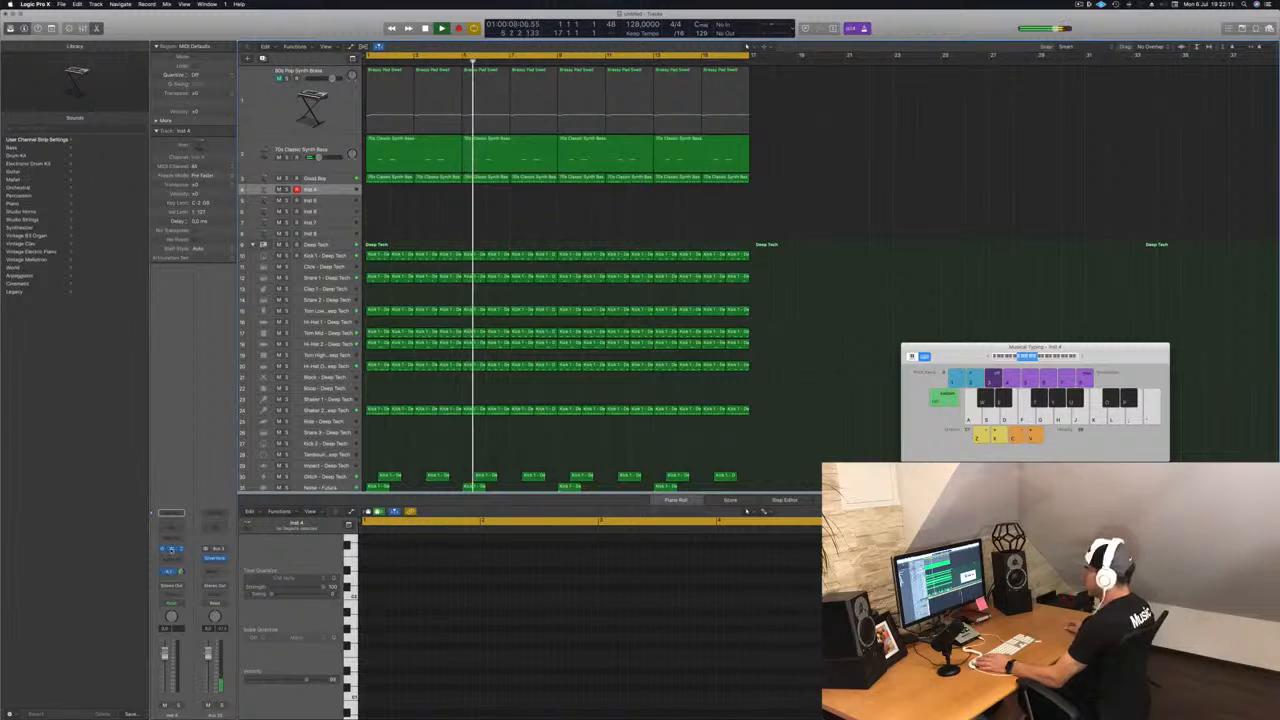
Load Alchemy on the Inst 4 track, move its window below the regions and filter the presets to Keys
{"action": "left_click", "coordinate": [171, 549]}
{"action": "left_click_drag", "start_coordinate": [283, 30], "coordinate": [869, 240]}
{"action": "left_click", "coordinate": [634, 343]}
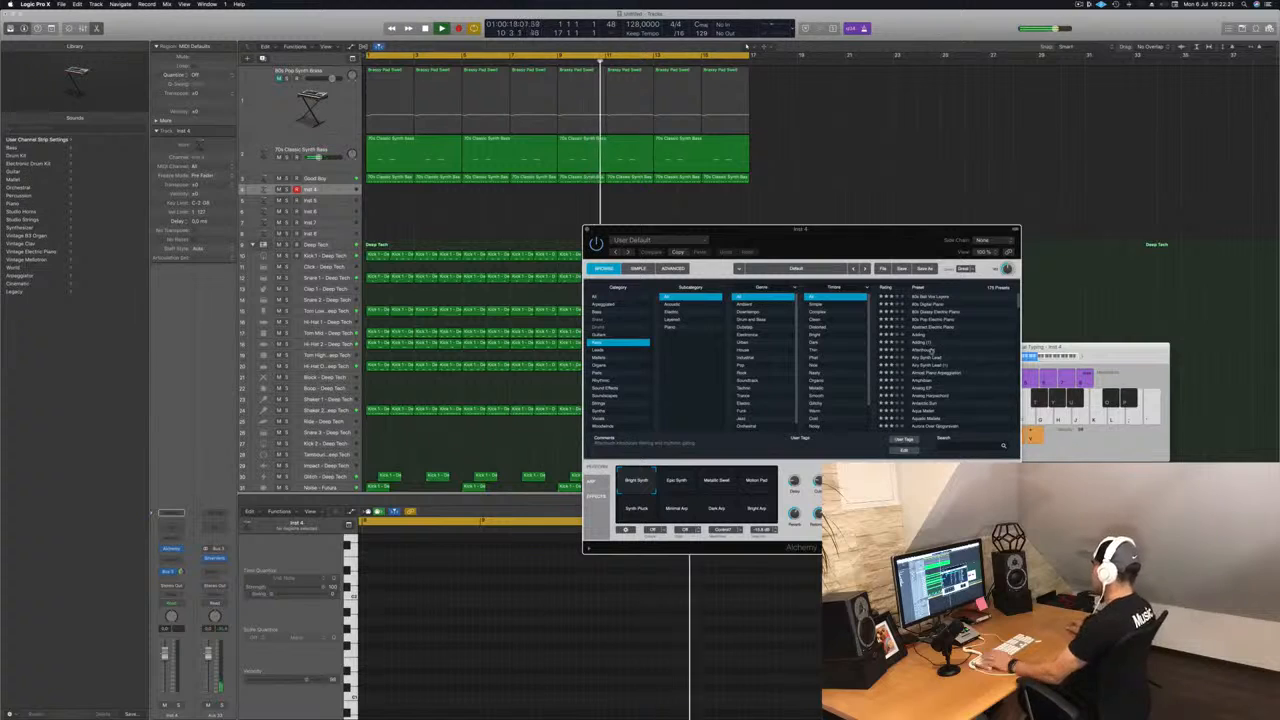
Audition the Afterthought and Airy Synth Lead presets with short melodies, moving the Musical Typing keyboard clear of the preset list
{"action": "left_click", "coordinate": [931, 350]}
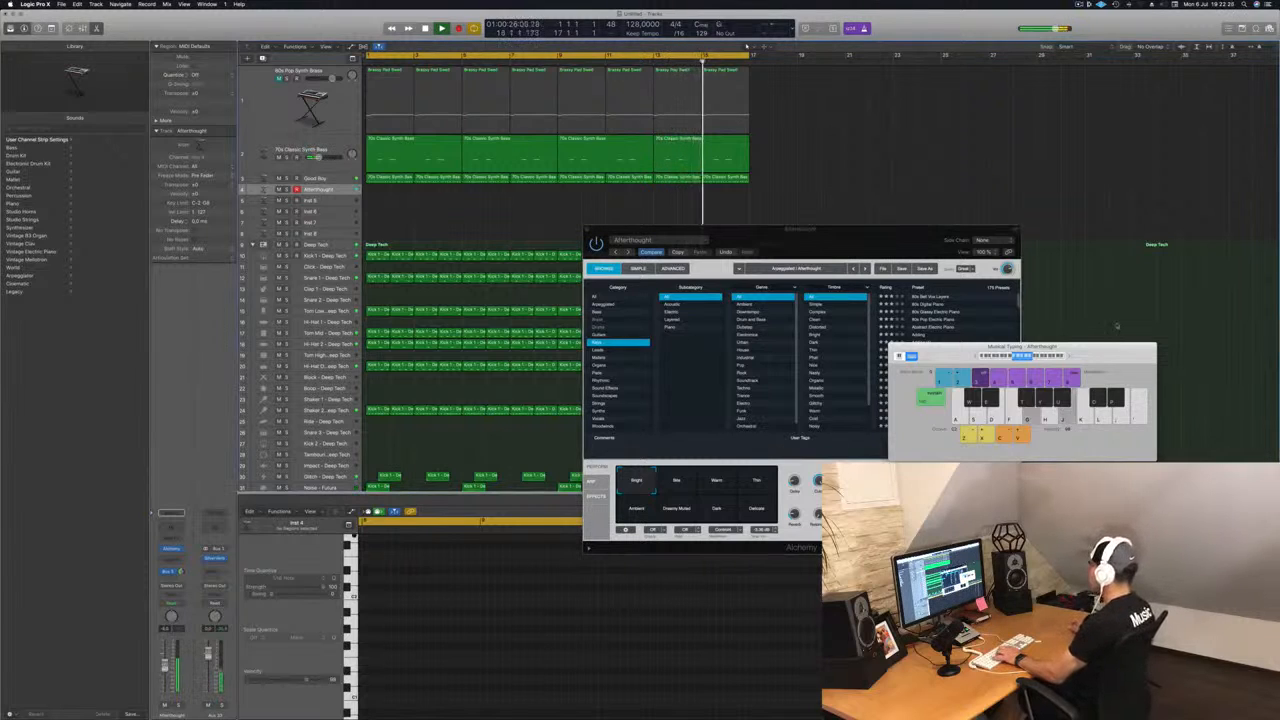
{"action": "left_click_drag", "start_coordinate": [948, 350], "coordinate": [1066, 307]}
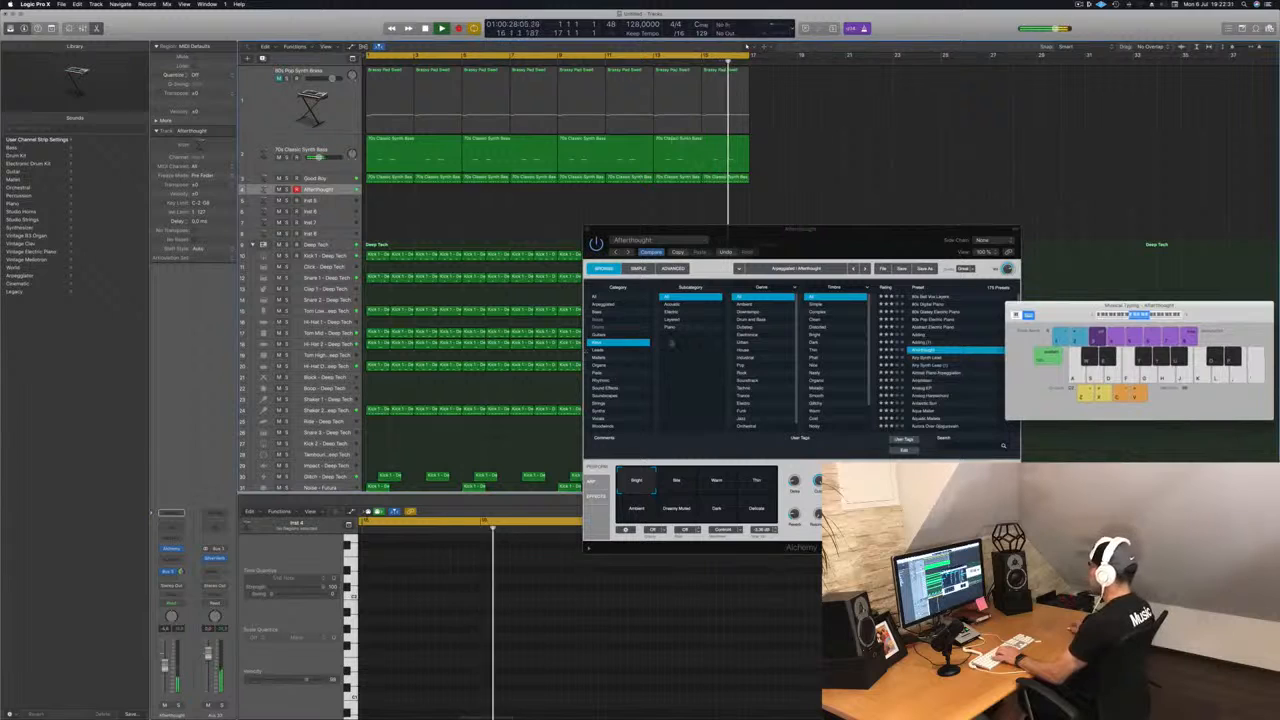
{"action": "left_click", "coordinate": [921, 358]}
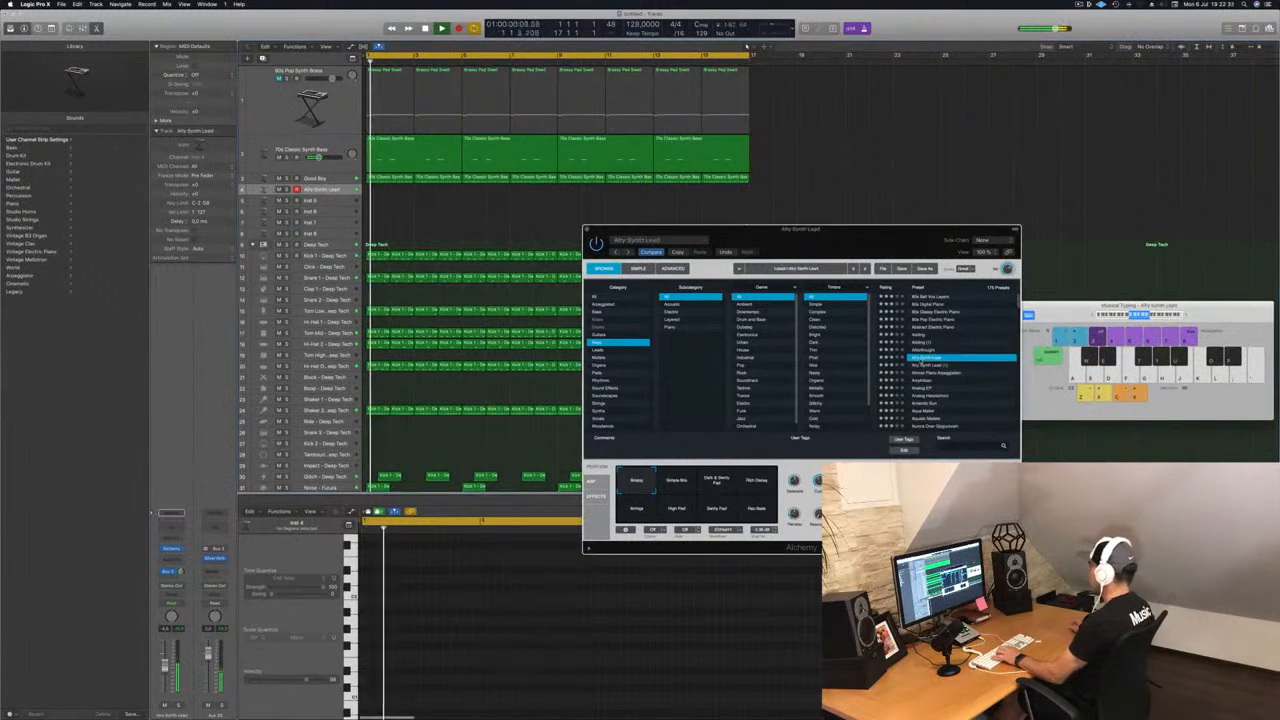
{"action": "key", "text": "j"}
{"action": "key", "text": "f"}
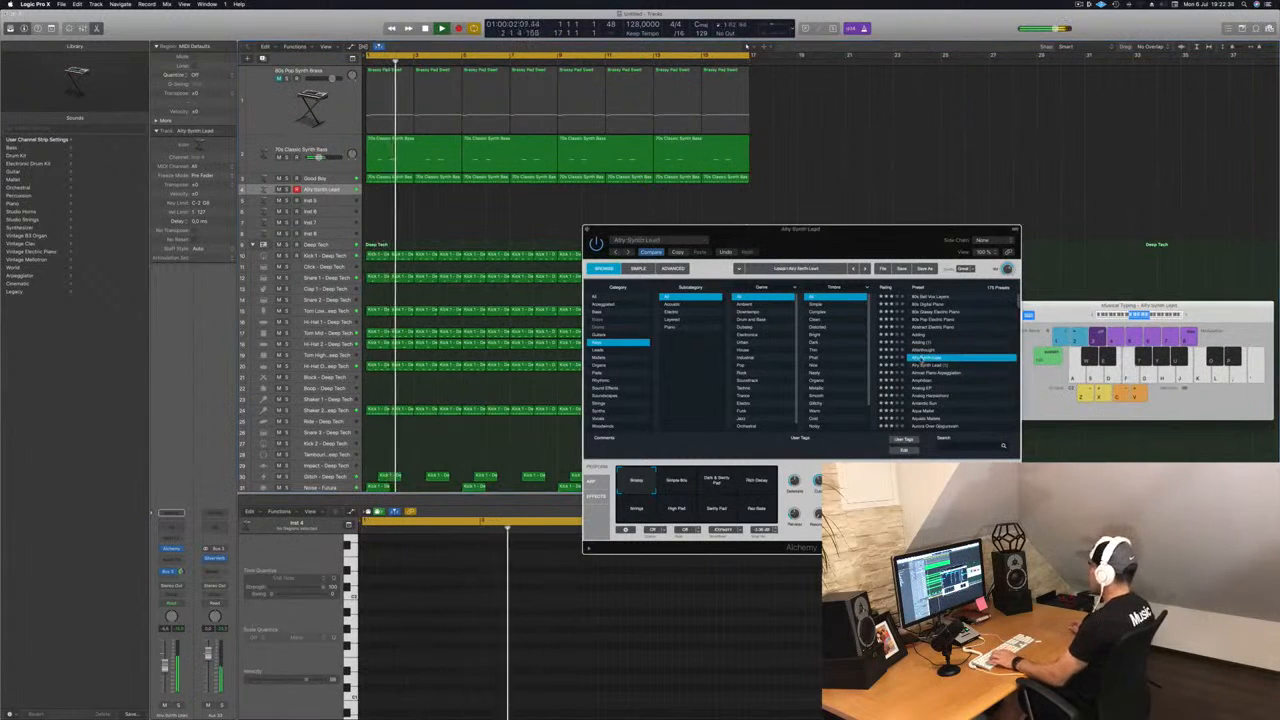
{"action": "key", "text": "s"}
{"action": "key", "text": "f"}
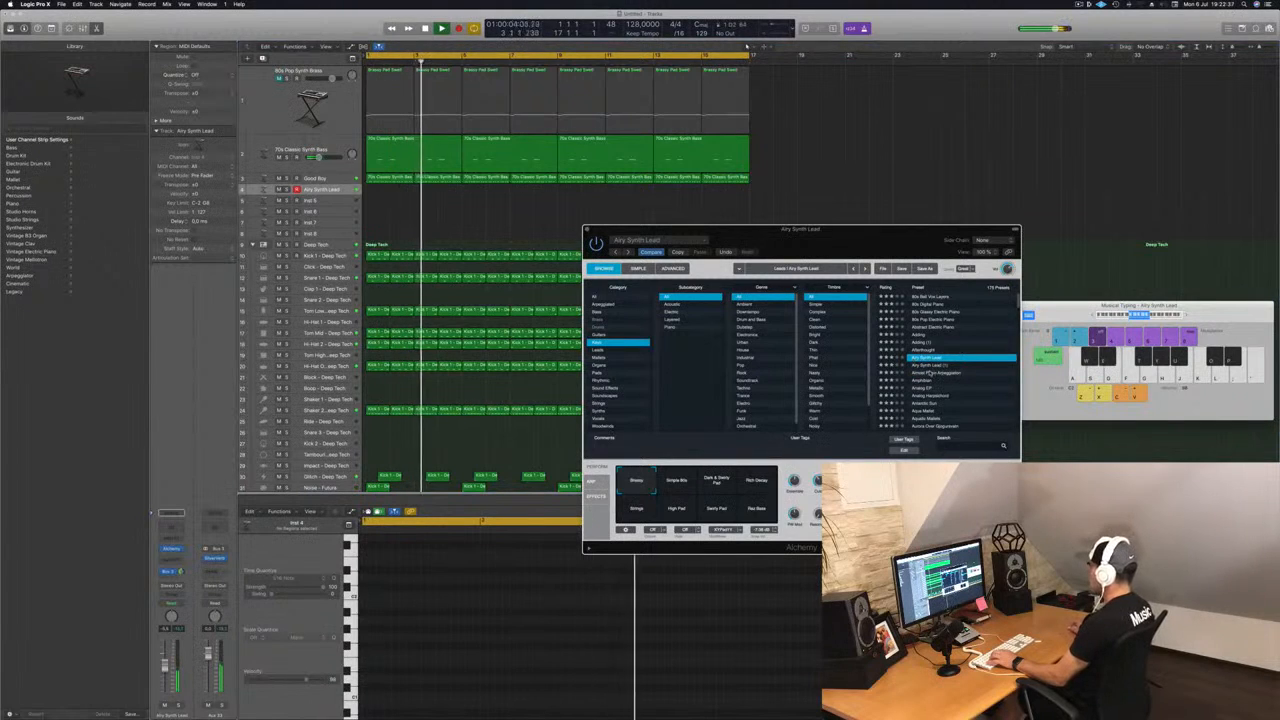
{"action": "key", "text": "d"}
{"action": "key", "text": "s"}
{"action": "key", "text": "a"}
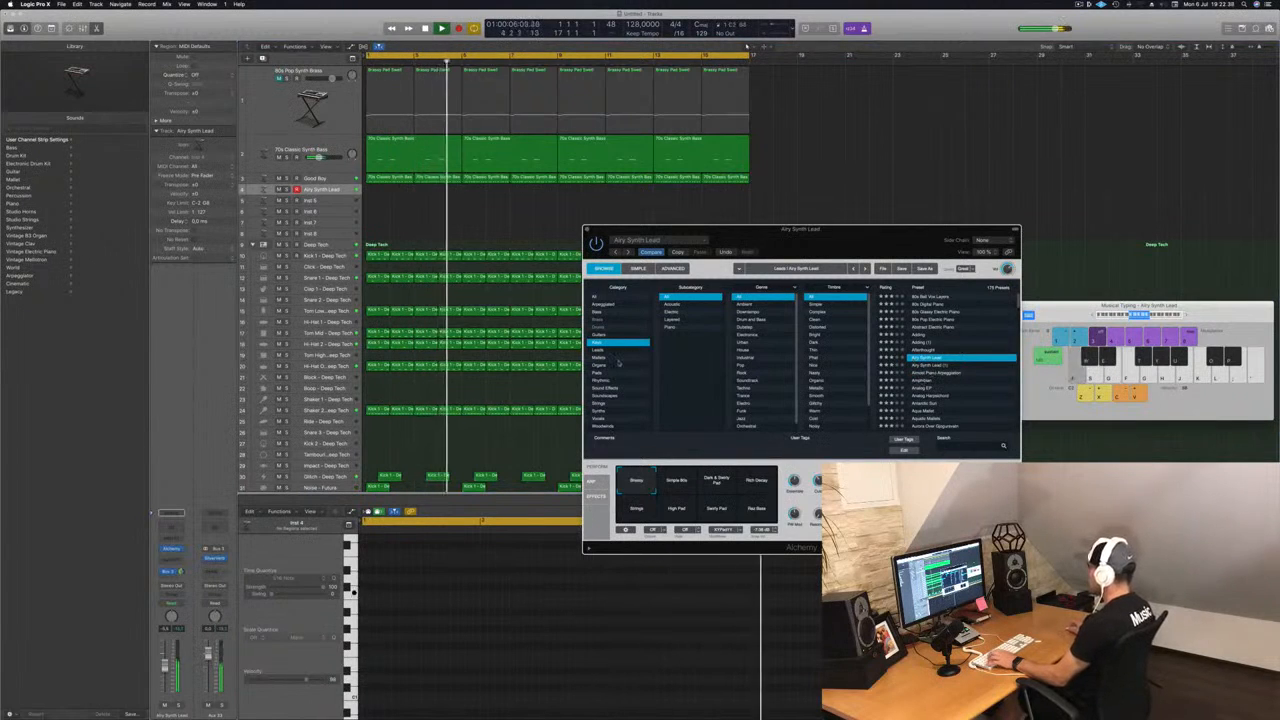
Filter the presets to Mallets, audition Bell Modulus with a few notes and move the Alchemy window away from the Musical Typing keyboard
{"action": "left_click", "coordinate": [618, 358]}
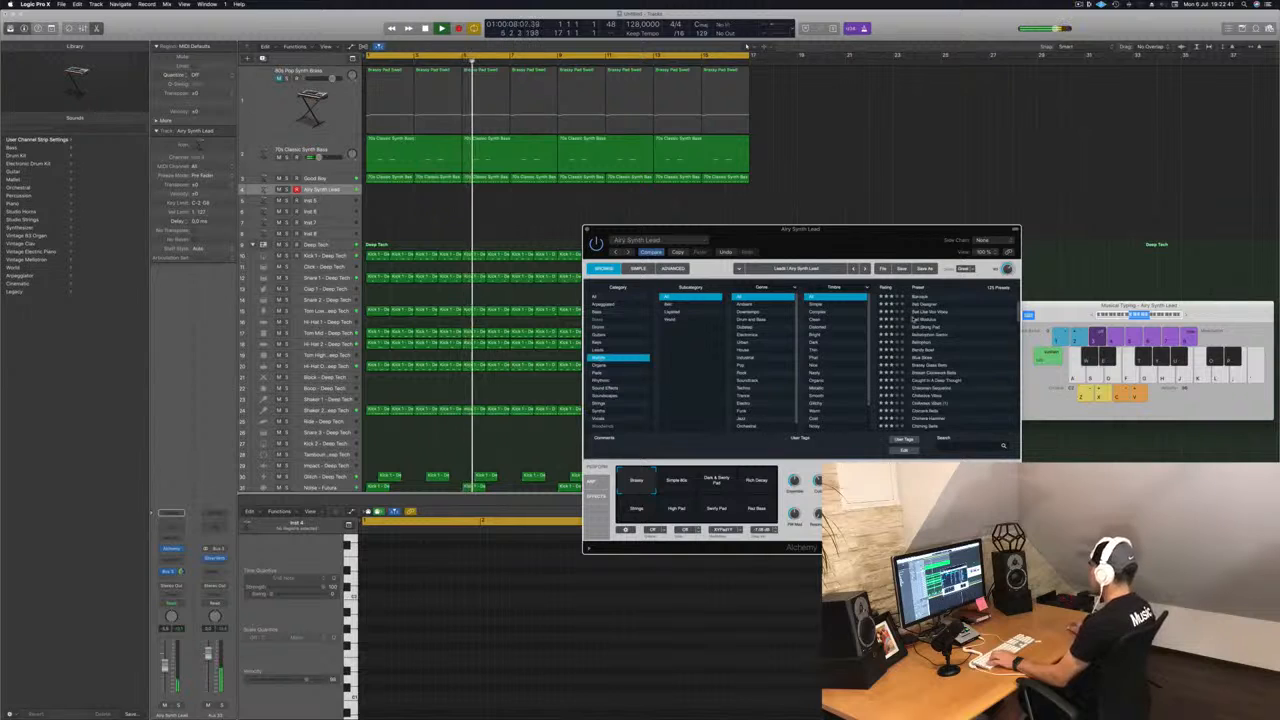
{"action": "left_click", "coordinate": [917, 320]}
{"action": "key", "text": "s"}
{"action": "key", "text": "f"}
{"action": "key", "text": "s"}
{"action": "key", "text": "f"}
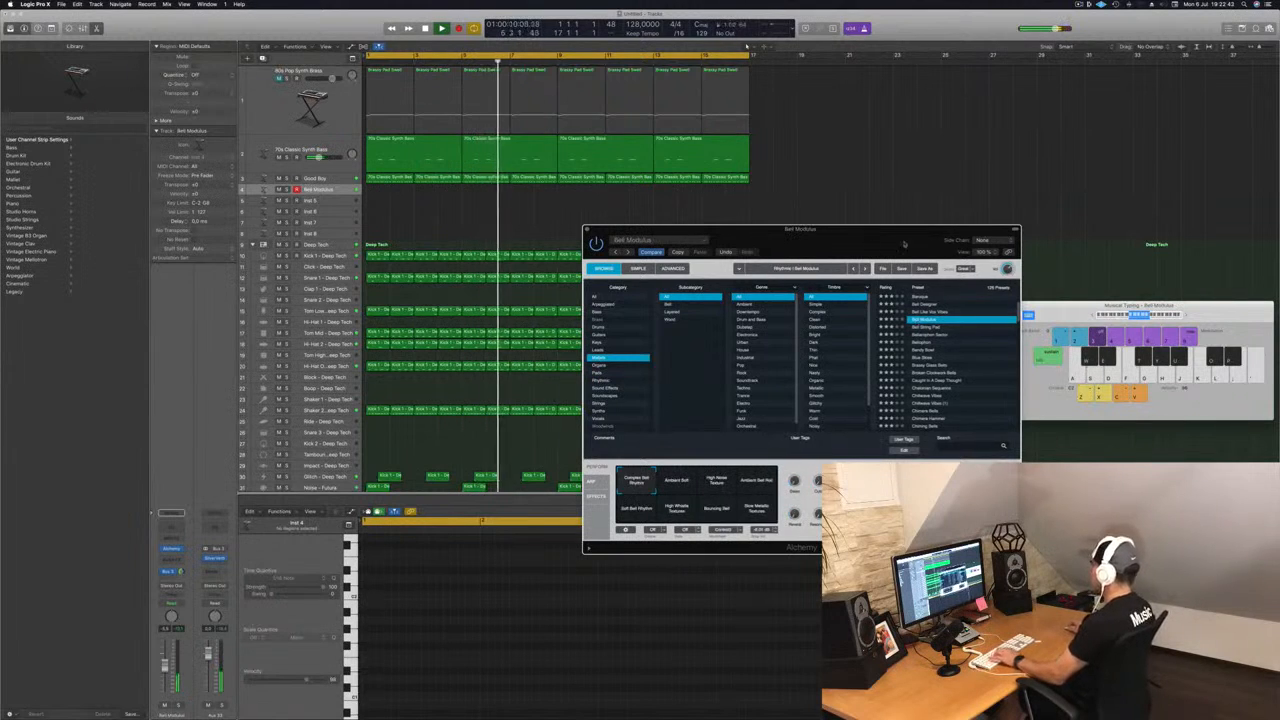
{"action": "left_click_drag", "start_coordinate": [931, 248], "coordinate": [862, 251]}
{"action": "key", "text": "j"}
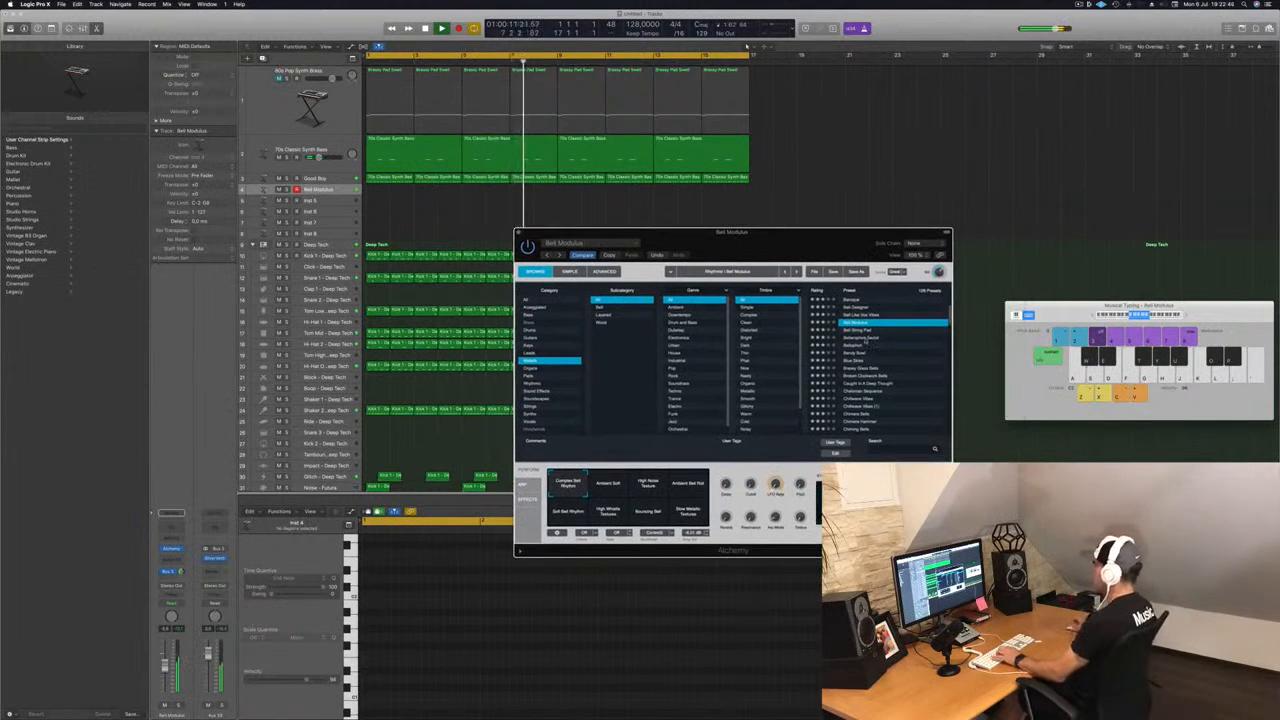
Audition the Bellophon preset and its direct neighbours in the Mallets list with short three-note phrases
{"action": "left_click", "coordinate": [866, 339]}
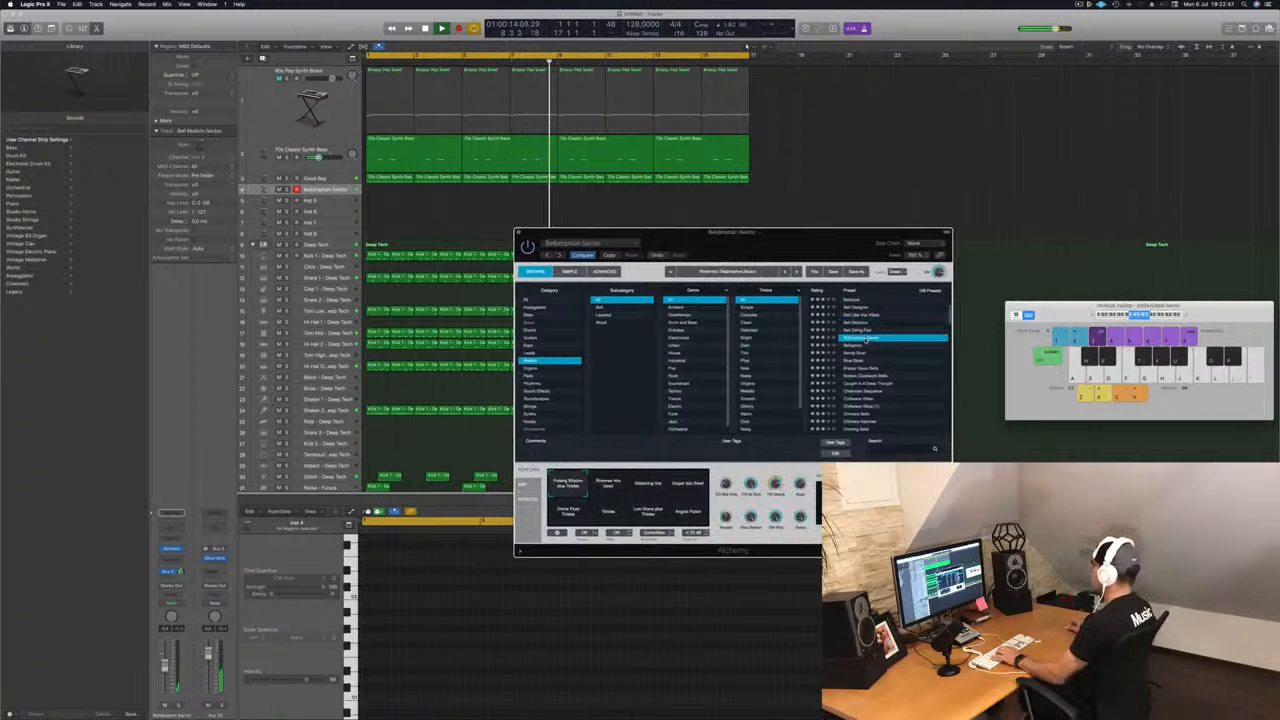
{"action": "key", "text": "Down"}
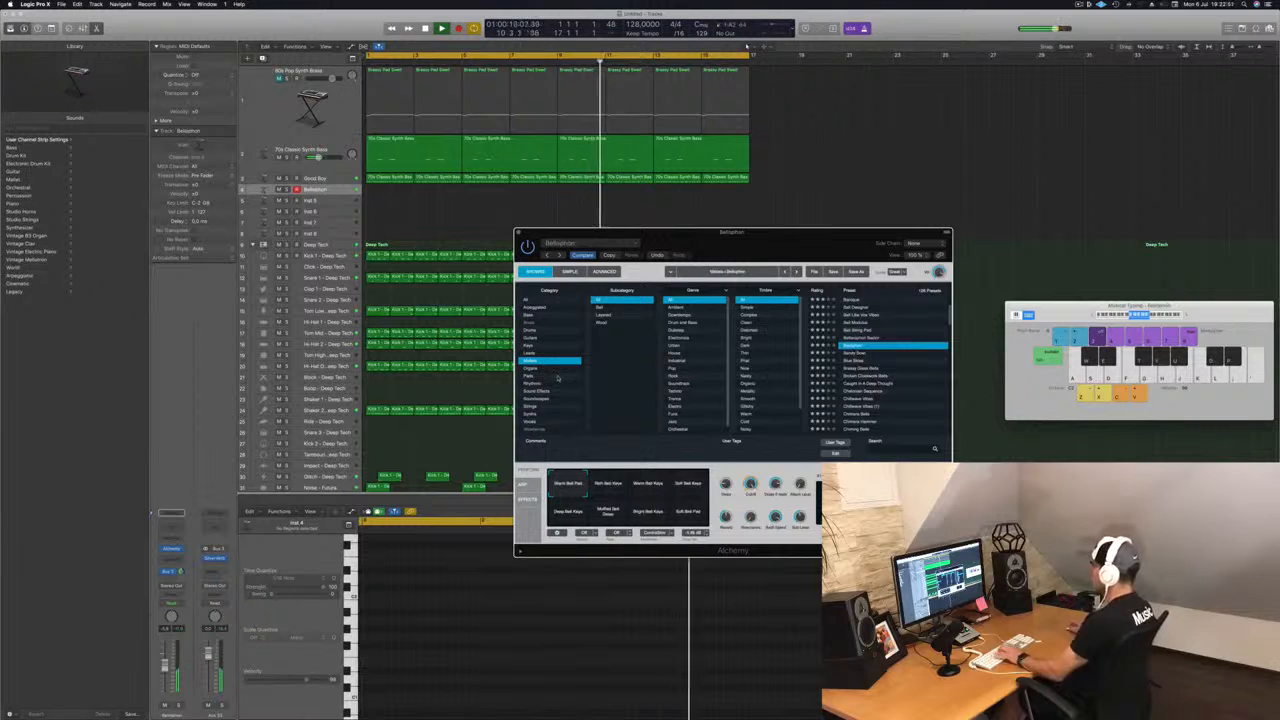
{"action": "key", "text": "k"}
{"action": "key", "text": "l"}
{"action": "key", "text": "semicolon"}
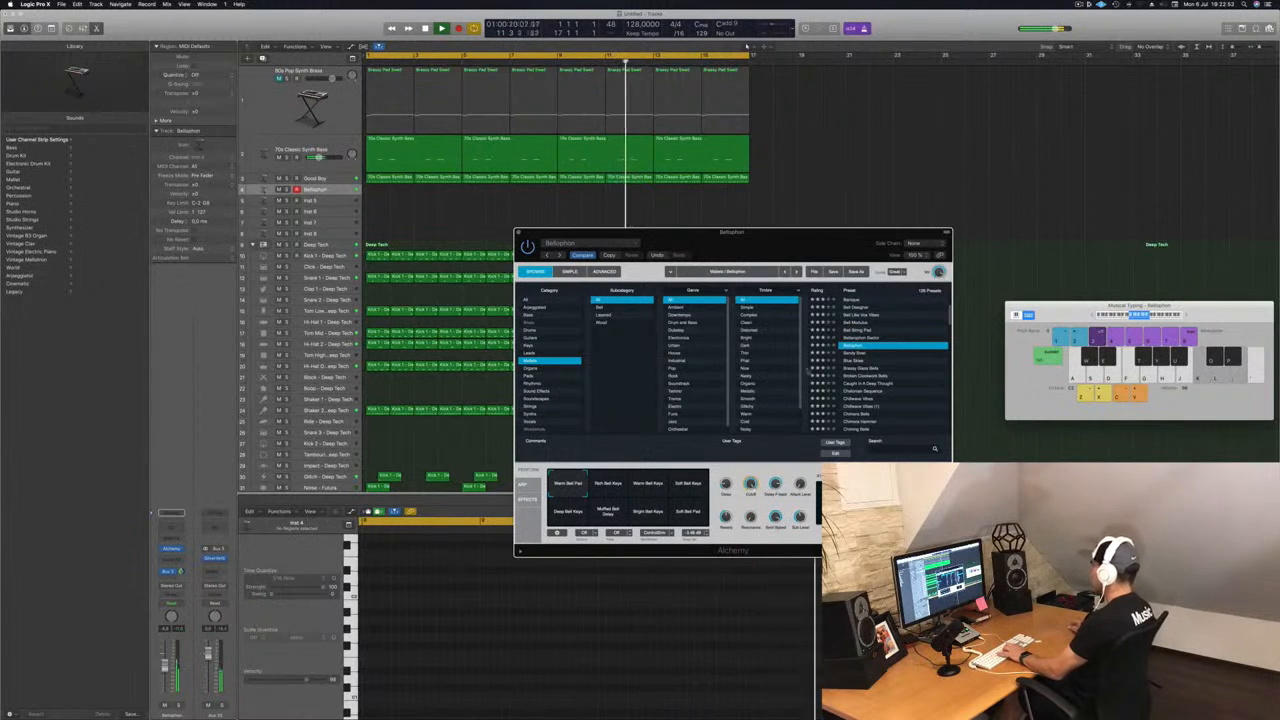
{"action": "key", "text": "Down"}
{"action": "key", "text": "k"}
{"action": "key", "text": "l"}
{"action": "key", "text": "semicolon"}
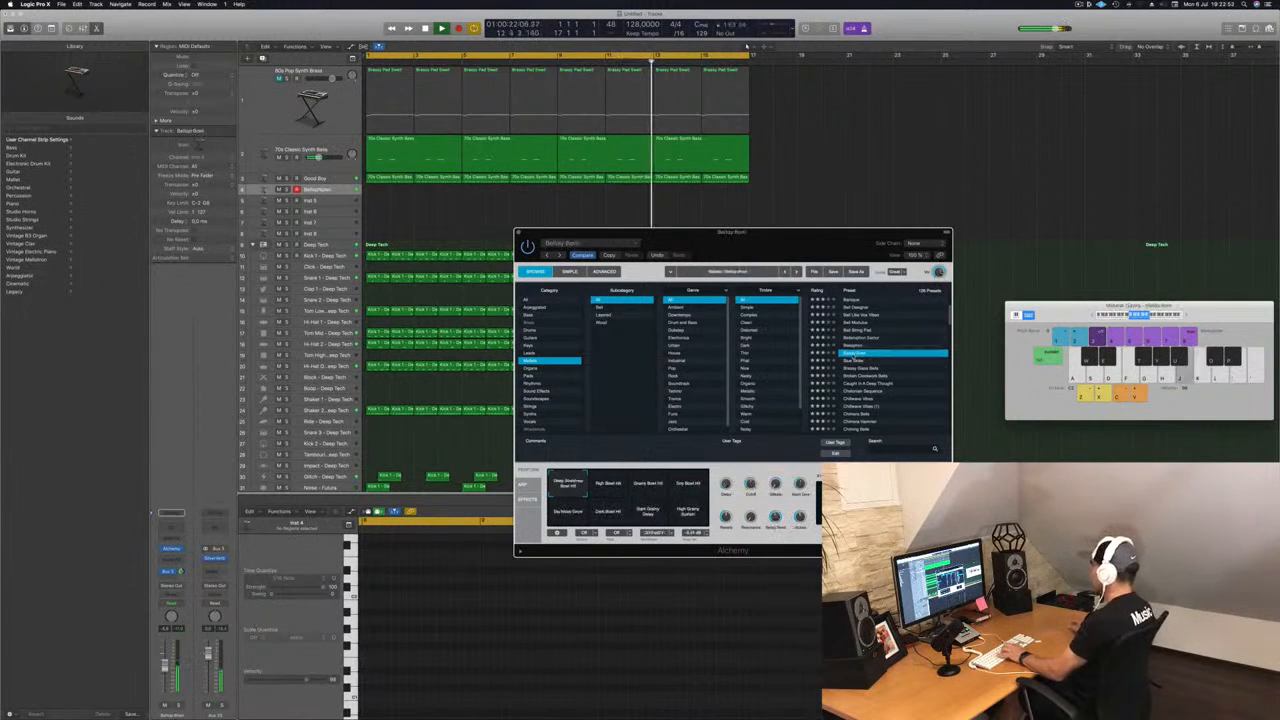
Browse further down the Mallets presets, trying Broken Clockwork Bells and Brassy Glass Bells, and load Chillwave Vibes
{"action": "key", "text": "Down"}
{"action": "key", "text": "Down"}
{"action": "key", "text": "Down"}
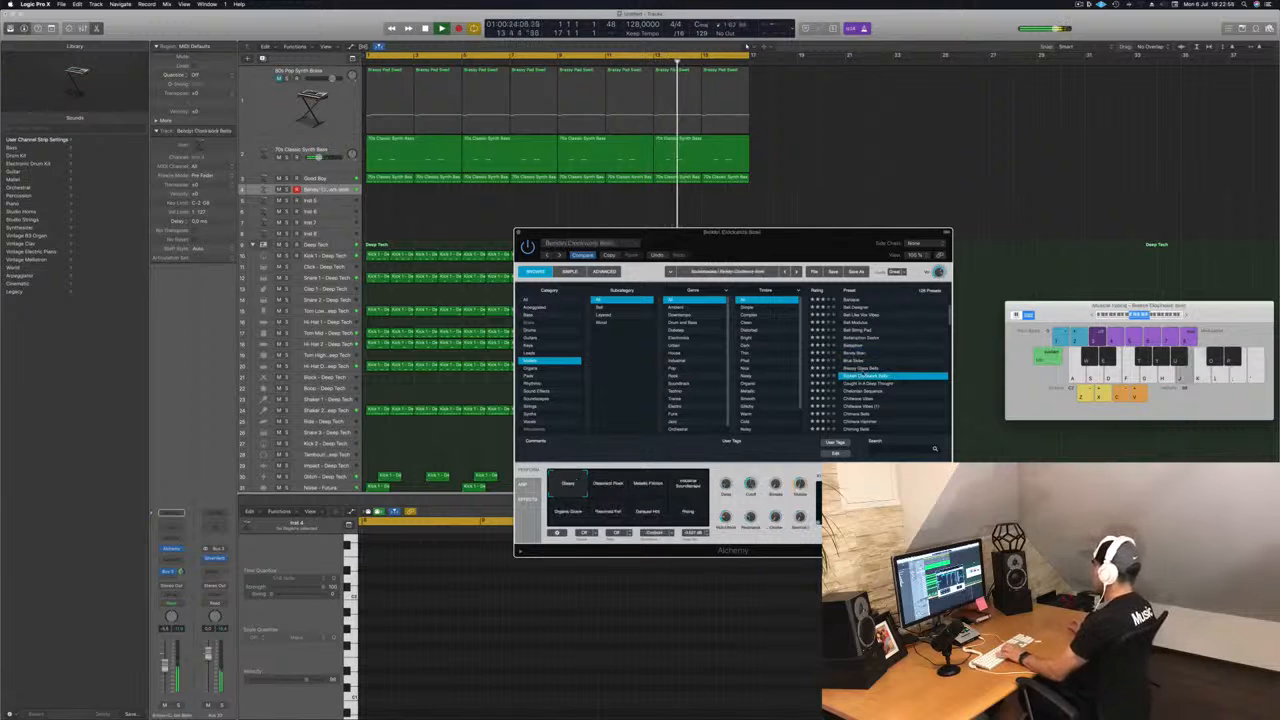
{"action": "left_click", "coordinate": [872, 369]}
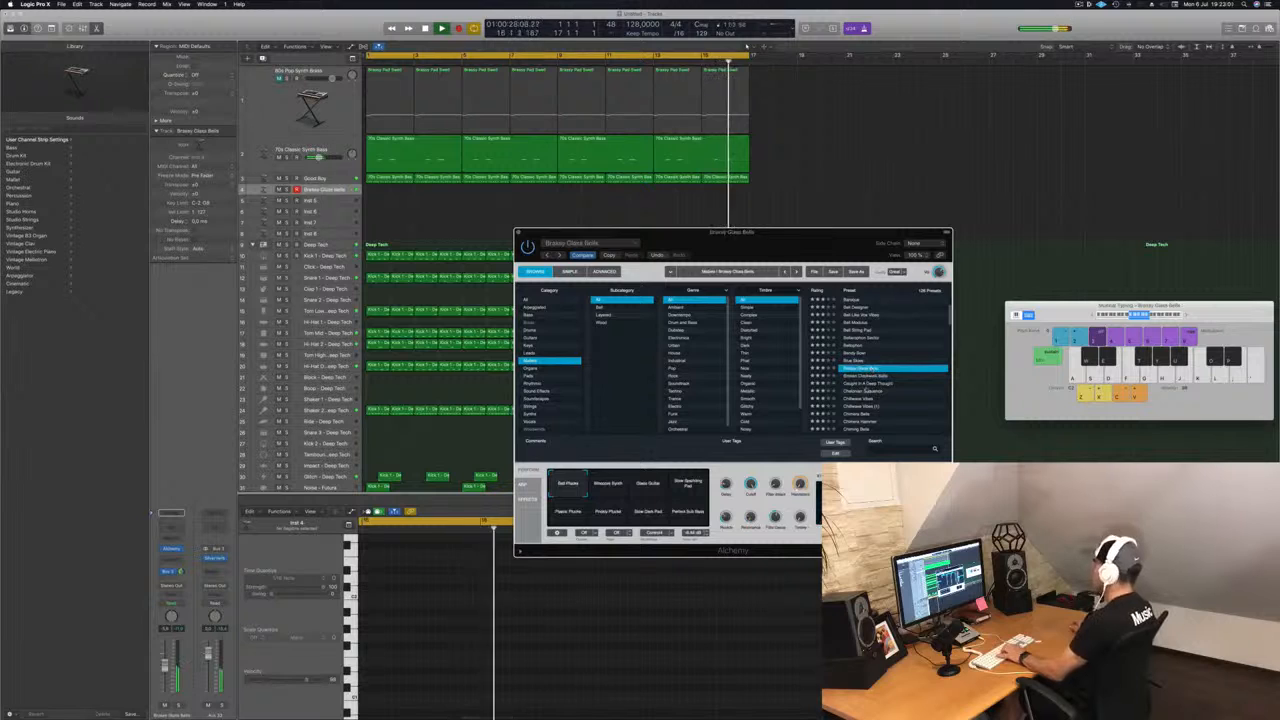
{"action": "scroll", "coordinate": [868, 393], "scroll_direction": "down", "scroll_amount": 3}
{"action": "key", "text": "Down"}
{"action": "key", "text": "Down"}
{"action": "key", "text": "Down"}
{"action": "key", "text": "Down"}
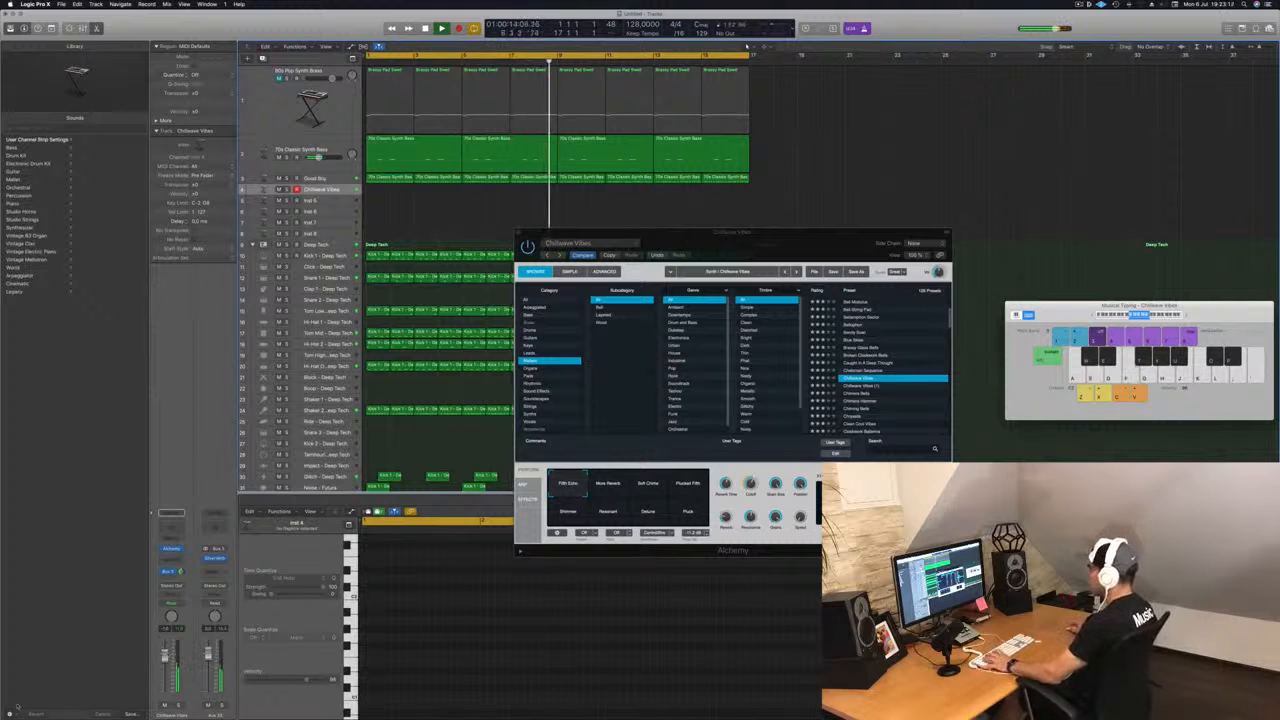
Compare the Chillwave Vibes snapshots More Reverb, Soft Chime and Plucked Fifth, and return to Fifth Echo
{"action": "left_click", "coordinate": [610, 485]}
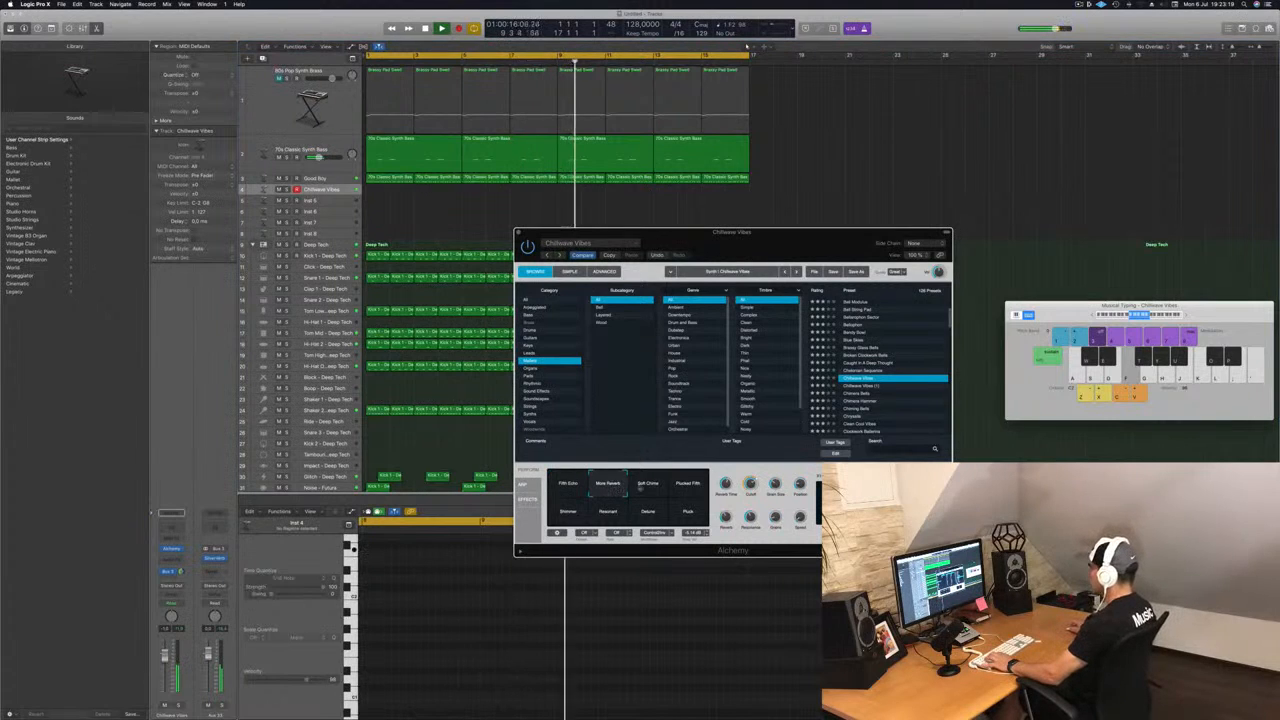
{"action": "left_click", "coordinate": [645, 485]}
{"action": "left_click", "coordinate": [687, 485]}
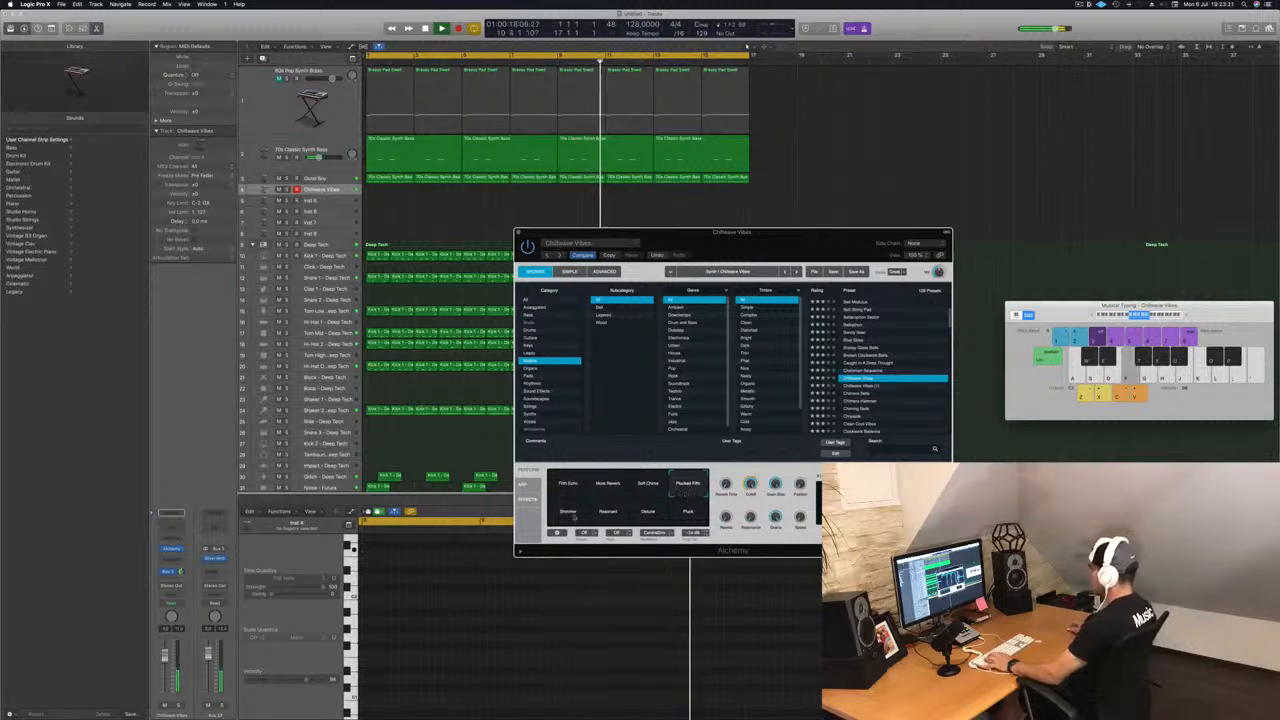
{"action": "left_click", "coordinate": [569, 484]}
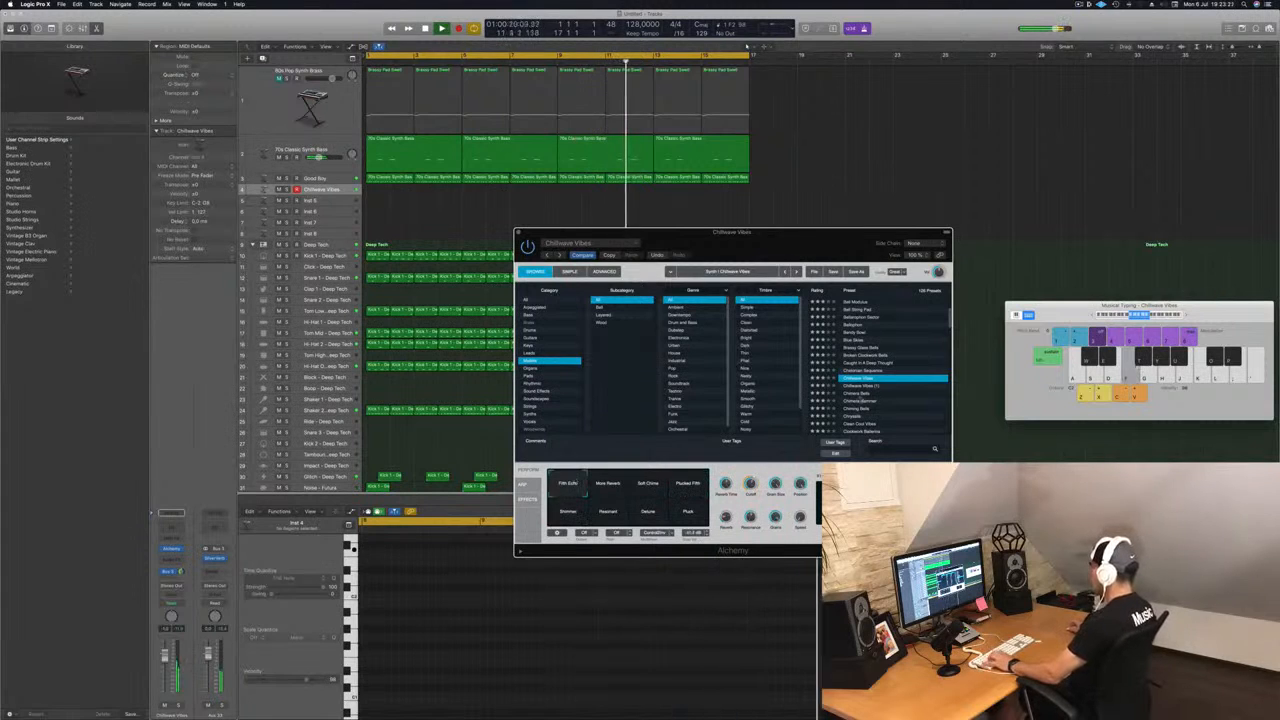
Try the two Bells presets listed below Chillwave Vibes (1) and load Chrysalis on the fourth track
{"action": "left_click", "coordinate": [860, 394]}
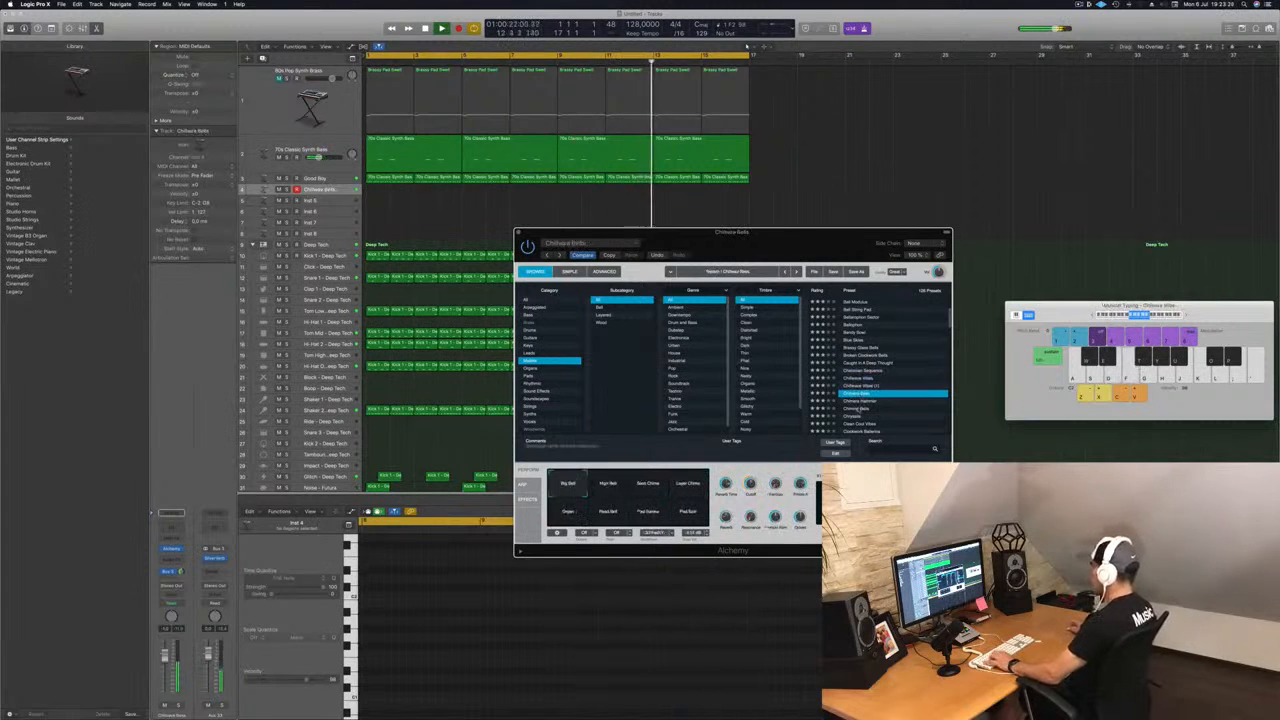
{"action": "left_click", "coordinate": [858, 408]}
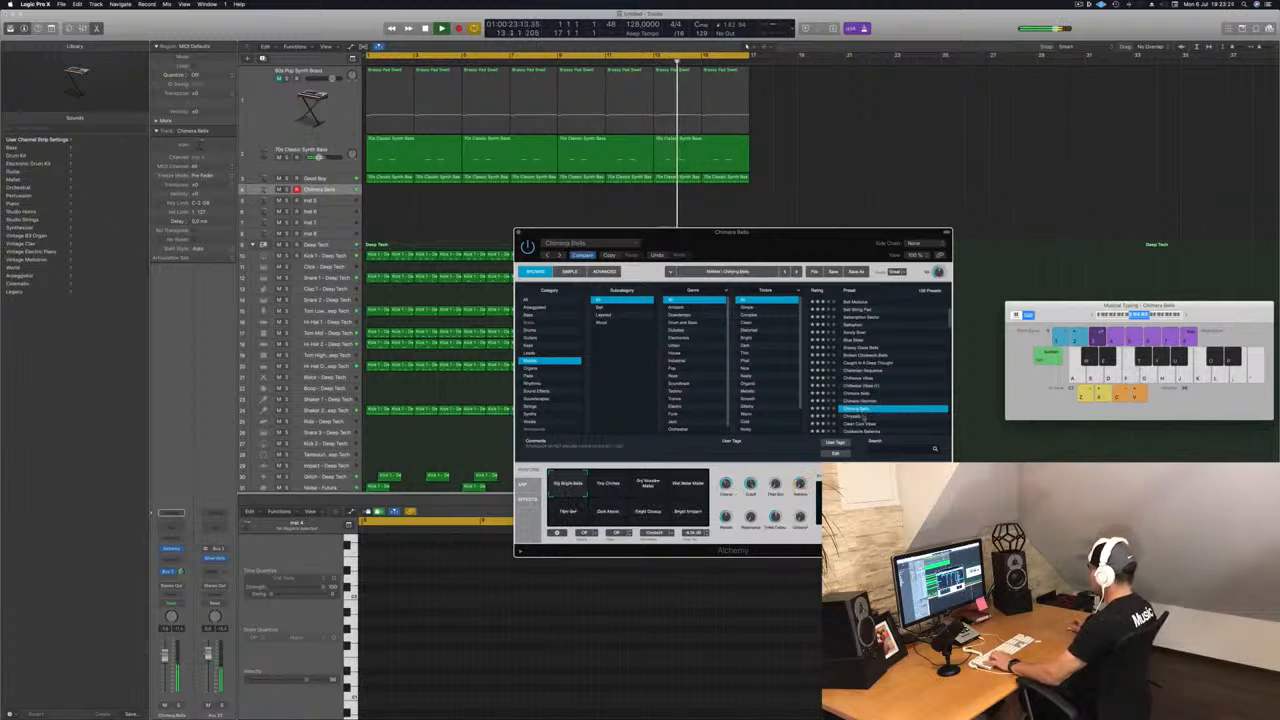
{"action": "left_click", "coordinate": [863, 416]}
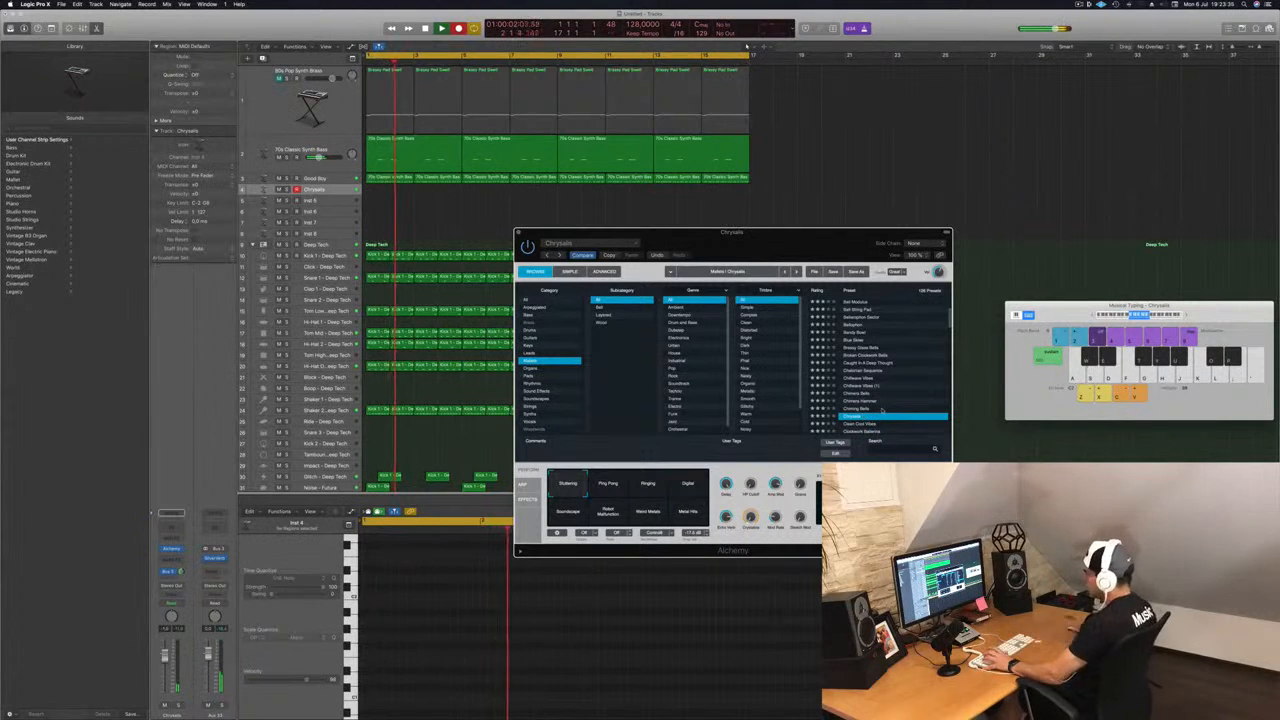
Record a short Chrysalis phrase on the fourth track, move the Alchemy window aside, and restart playback
{"action": "key", "text": "r"}
{"action": "key", "text": "s"}
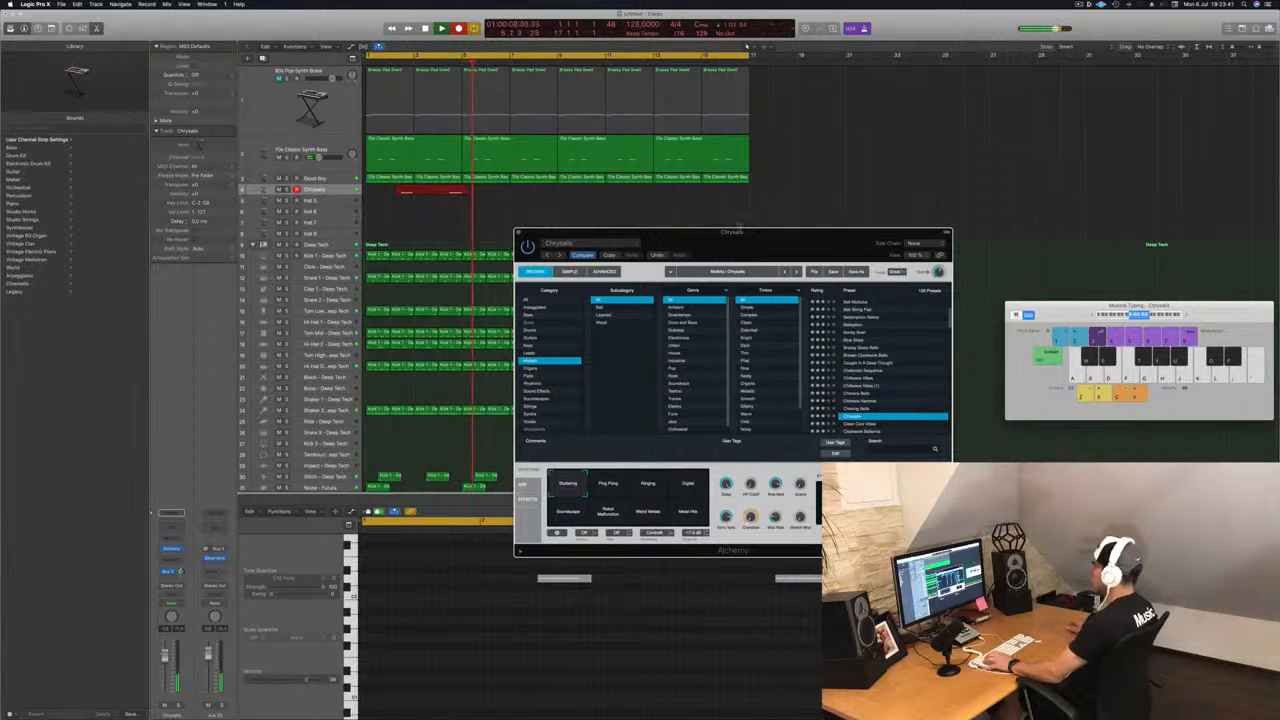
{"action": "left_click_drag", "start_coordinate": [695, 231], "coordinate": [944, 223]}
{"action": "key", "text": "space"}
{"action": "key", "text": "space"}
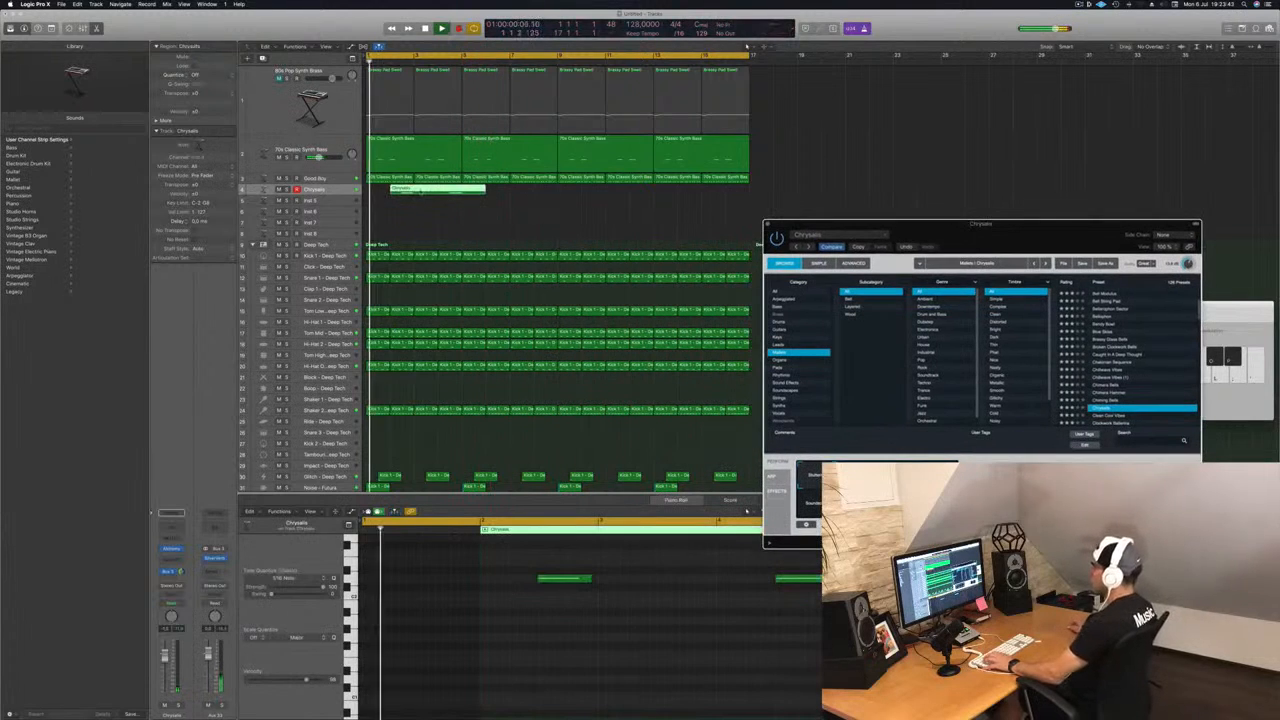
Split the Chrysalis region at bar 5, splitting crossing notes, remove the tail, and extend the region's start back to bar 1
{"action": "left_click", "coordinate": [460, 192]}
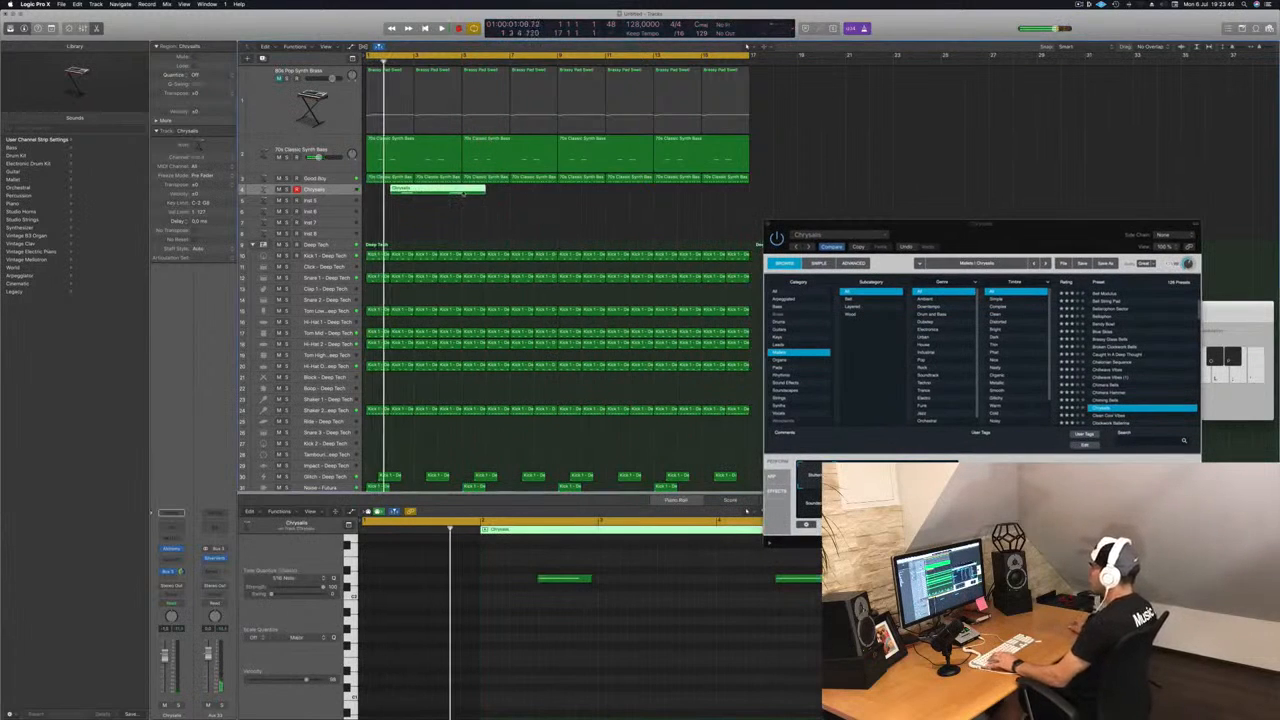
{"action": "left_click", "coordinate": [462, 190]}
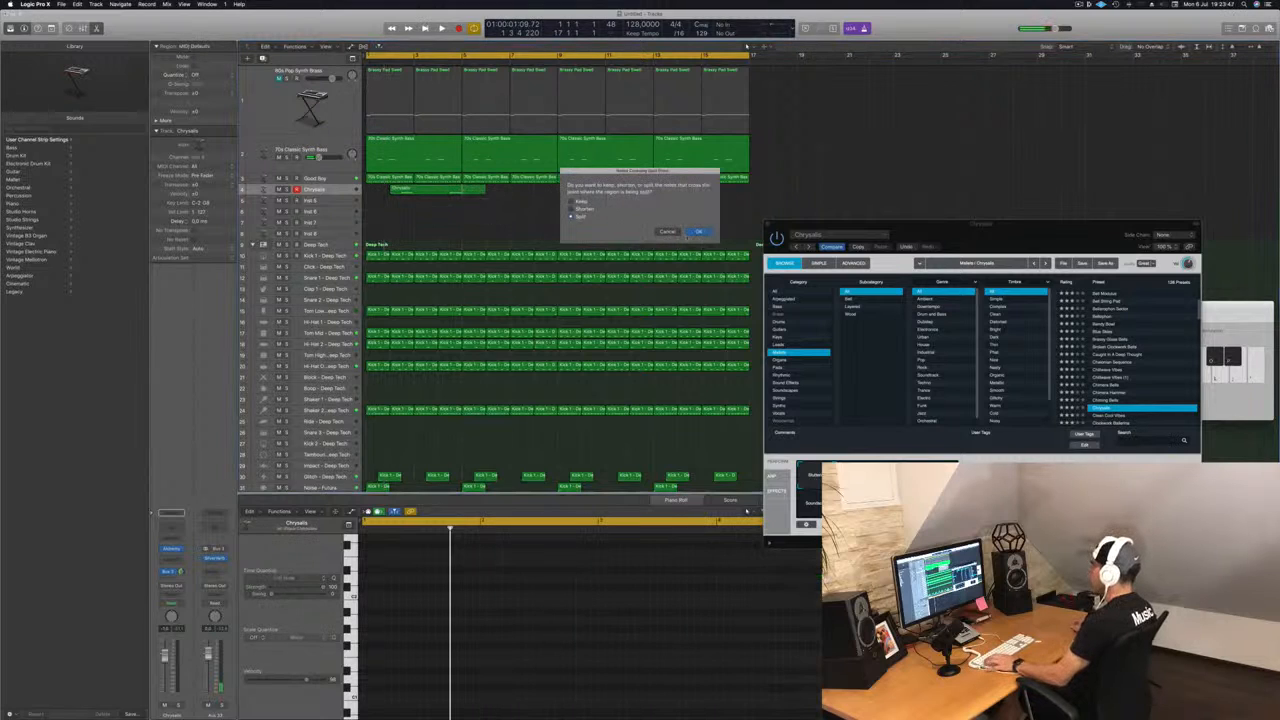
{"action": "left_click", "coordinate": [693, 231]}
{"action": "left_click", "coordinate": [402, 189]}
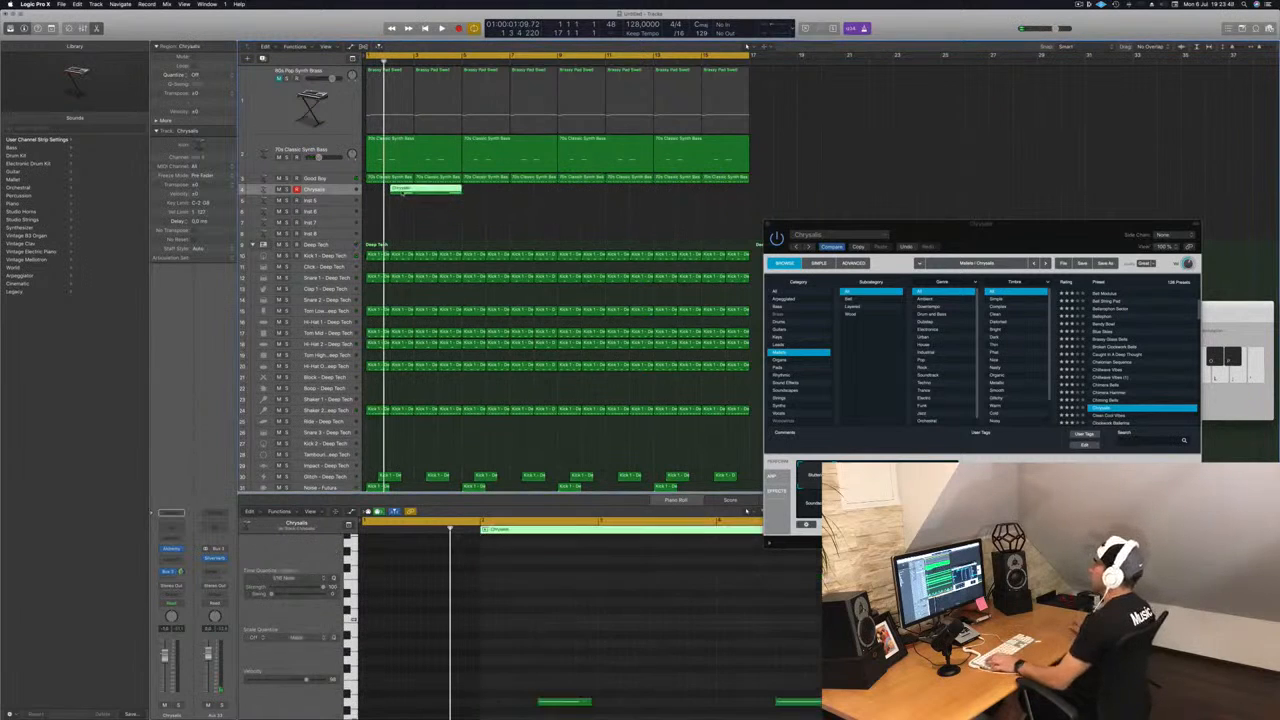
{"action": "left_click_drag", "start_coordinate": [392, 190], "coordinate": [368, 191]}
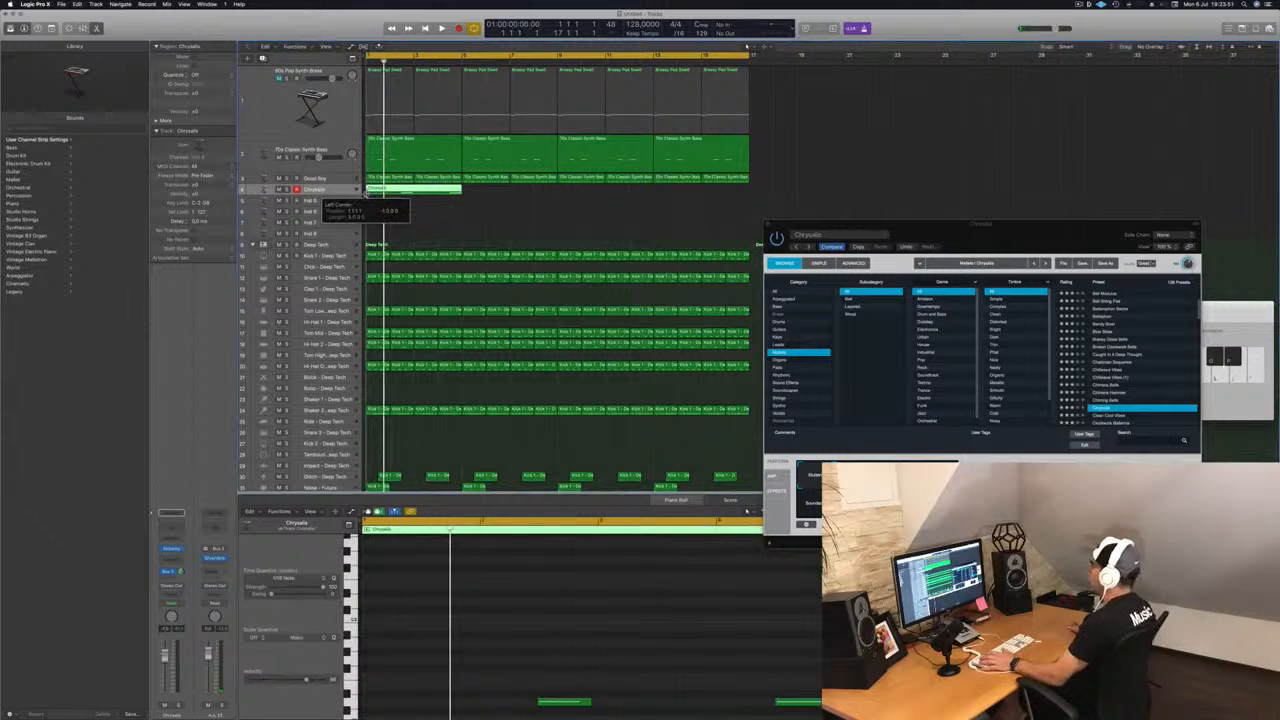
Play back the Chrysalis region and compare its notes with those of the first 70s Classic Synth Bass region in the Piano Roll
{"action": "key", "text": "space"}
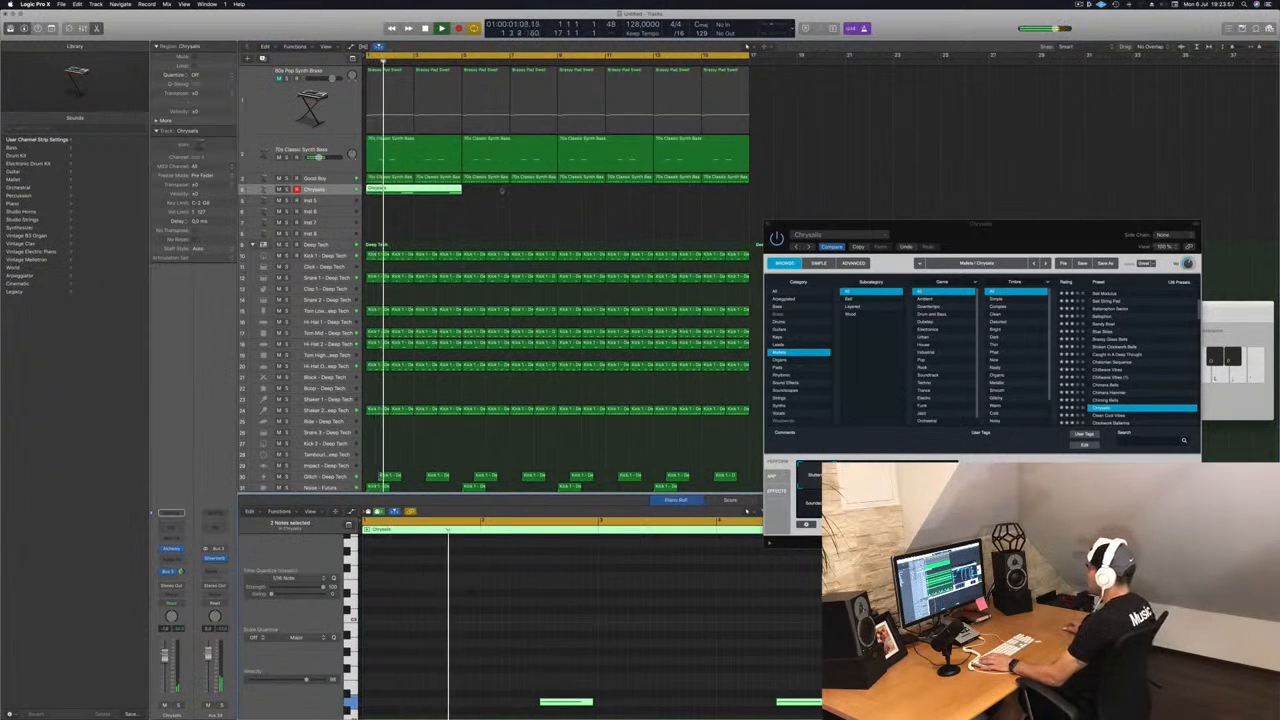
{"action": "left_click", "coordinate": [436, 158]}
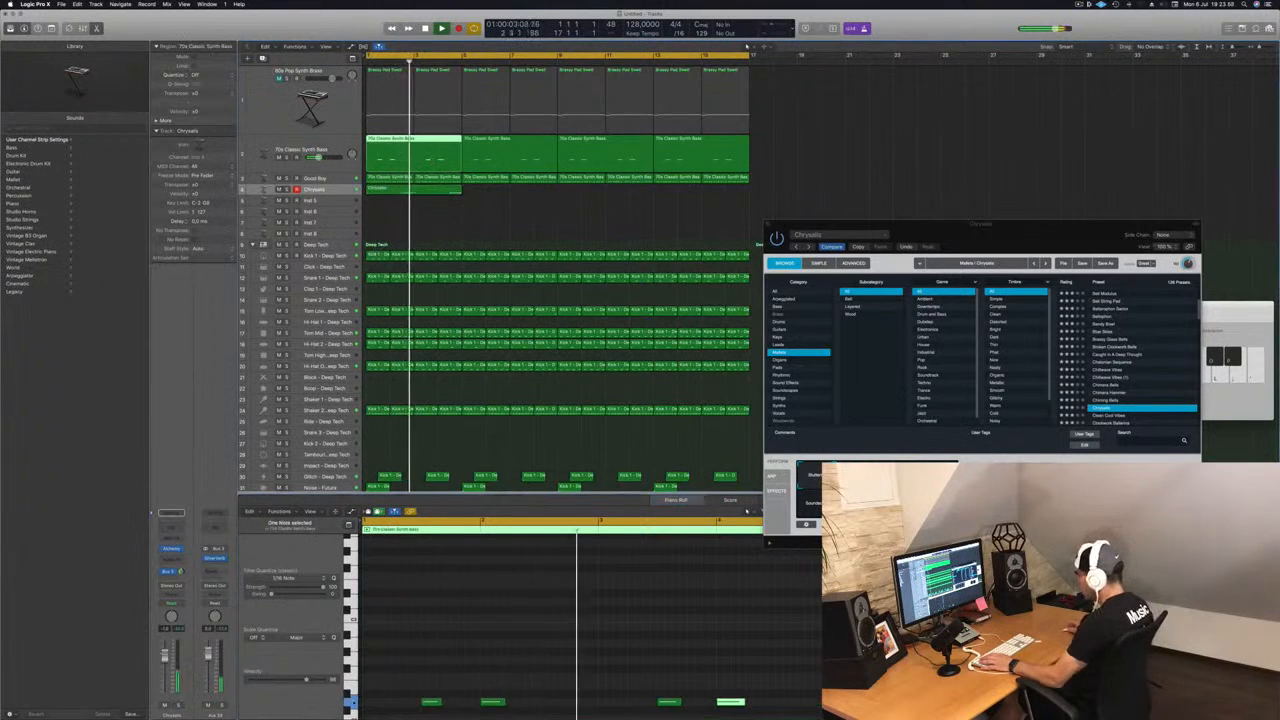
{"action": "left_click", "coordinate": [431, 702]}
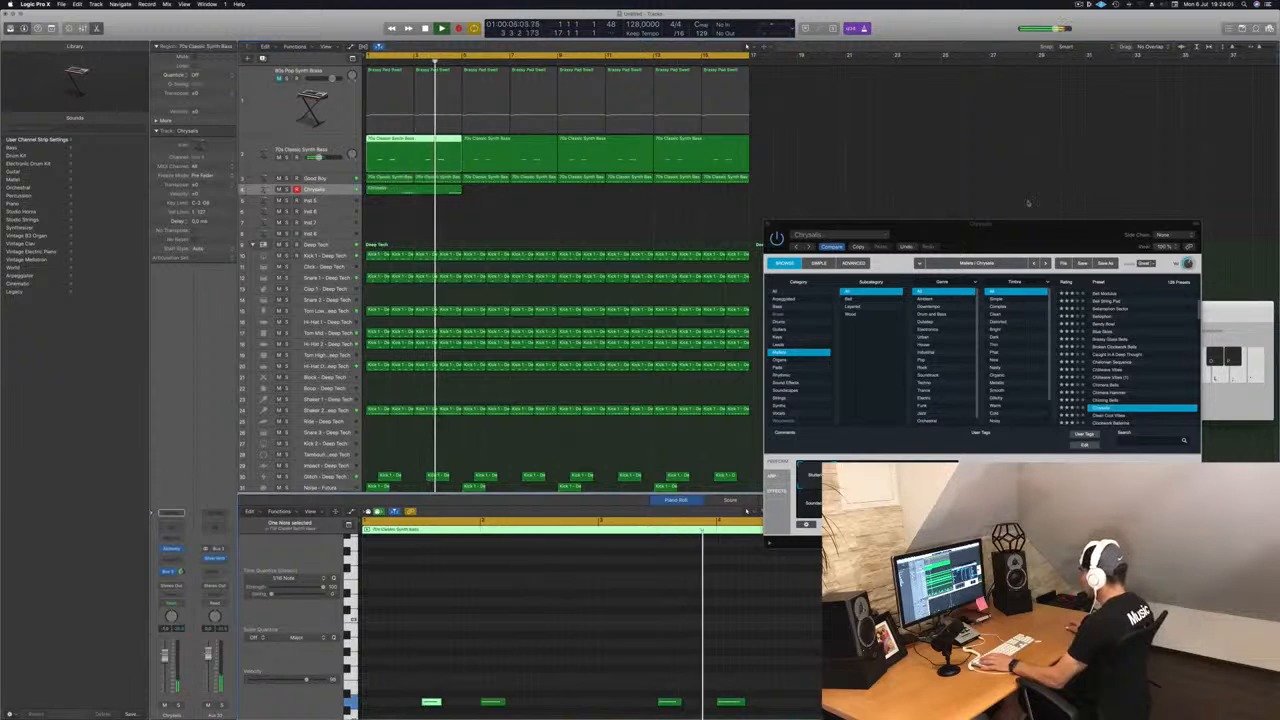
{"action": "left_click_drag", "start_coordinate": [1028, 223], "coordinate": [1135, 108]}
{"action": "left_click", "coordinate": [492, 703]}
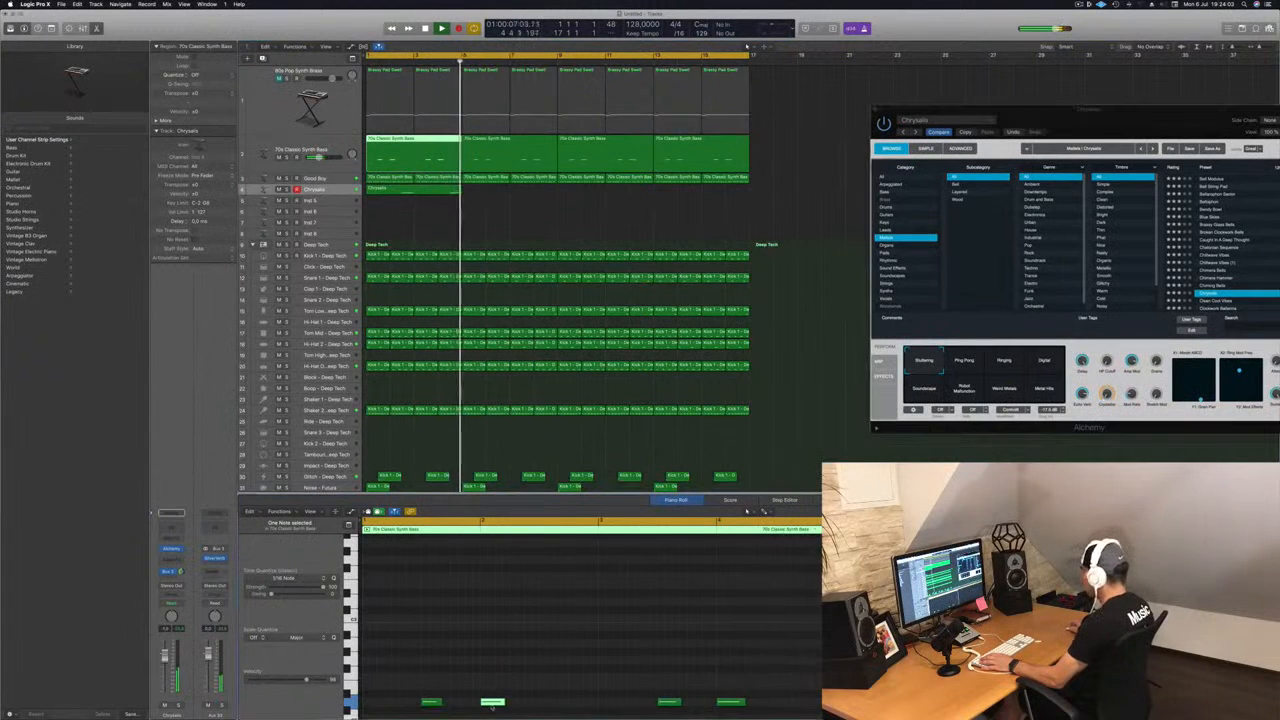
{"action": "left_click", "coordinate": [423, 188]}
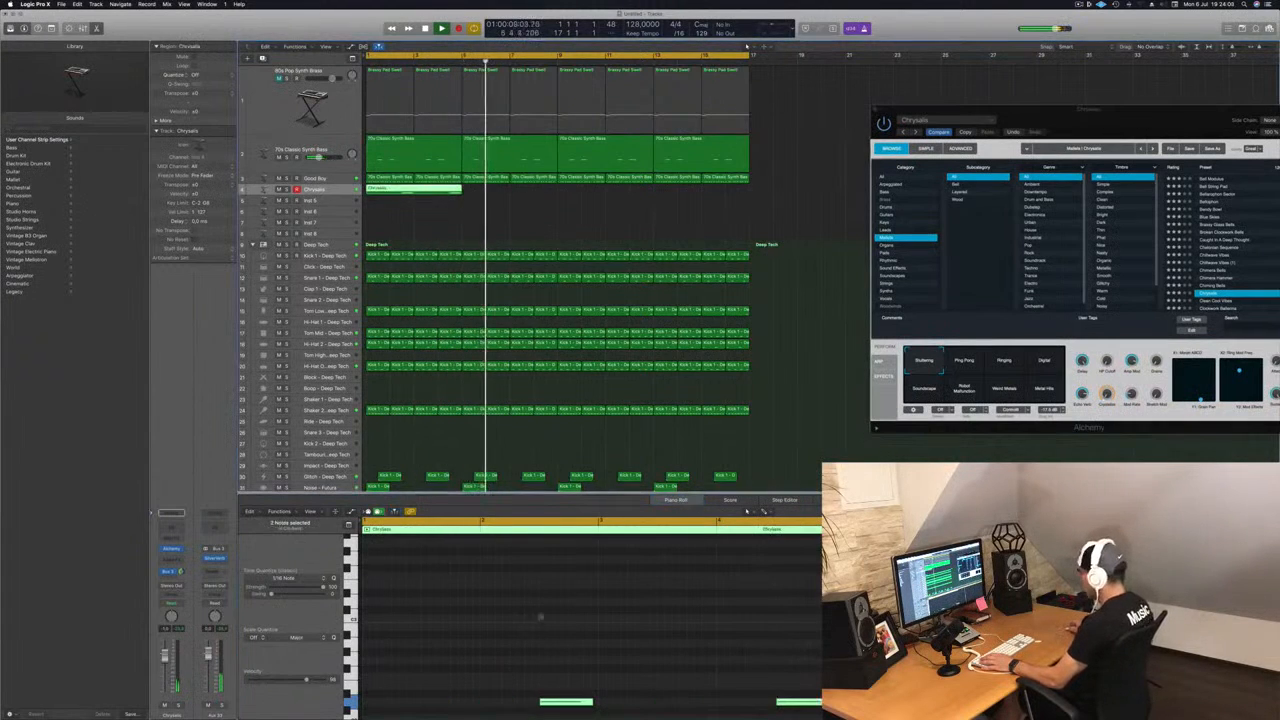
{"action": "left_click", "coordinate": [578, 704]}
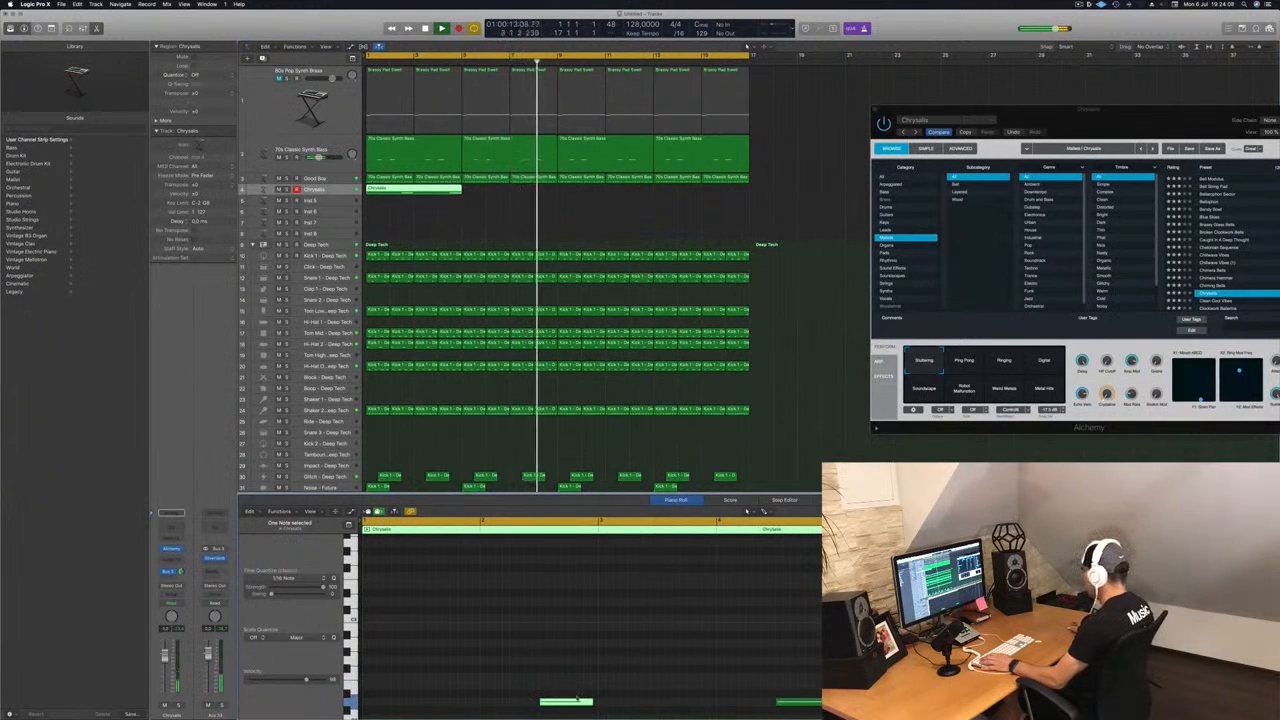
Audition the Chrysalis snapshots from the start of the loop, including Ping Pong, with Musical Typing shown
{"action": "key", "text": "Return"}
{"action": "left_click_drag", "start_coordinate": [1042, 120], "coordinate": [767, 135]}
{"action": "key", "text": "super+k"}
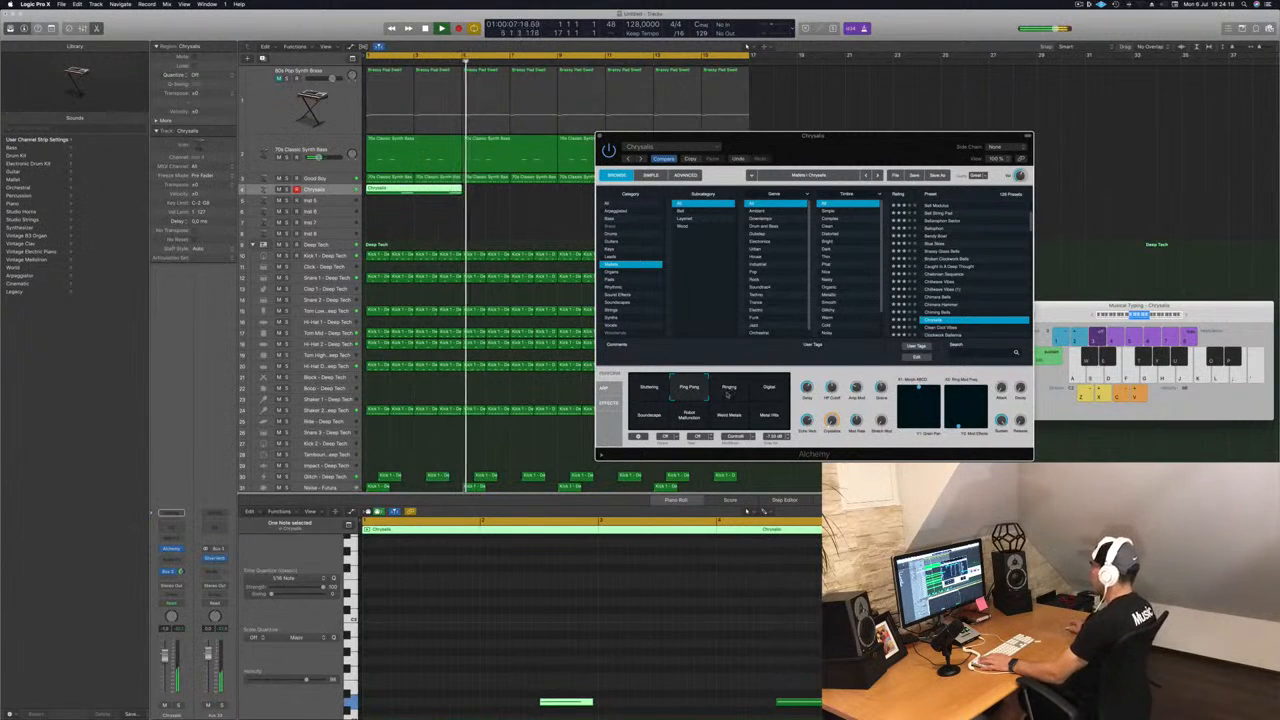
{"action": "key", "text": "Return"}
Close the Alchemy window and repeat the four-bar Chrysalis region up to bar 17
{"action": "left_click", "coordinate": [600, 136]}
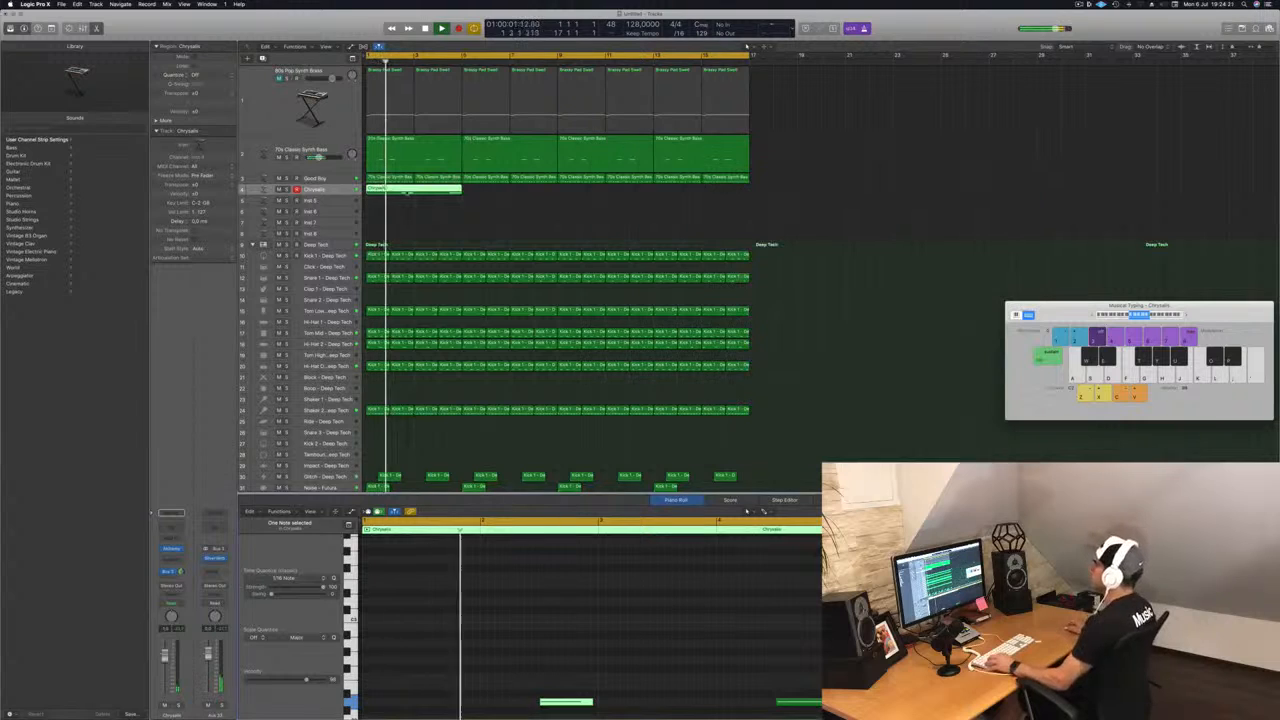
{"action": "left_click_drag", "start_coordinate": [449, 190], "coordinate": [620, 198]}
{"action": "left_click", "coordinate": [511, 222]}
Add Alchemy to the fifth track, Inst 5, and load the Cheesy Decays preset from the Organs category
{"action": "left_click", "coordinate": [318, 202]}
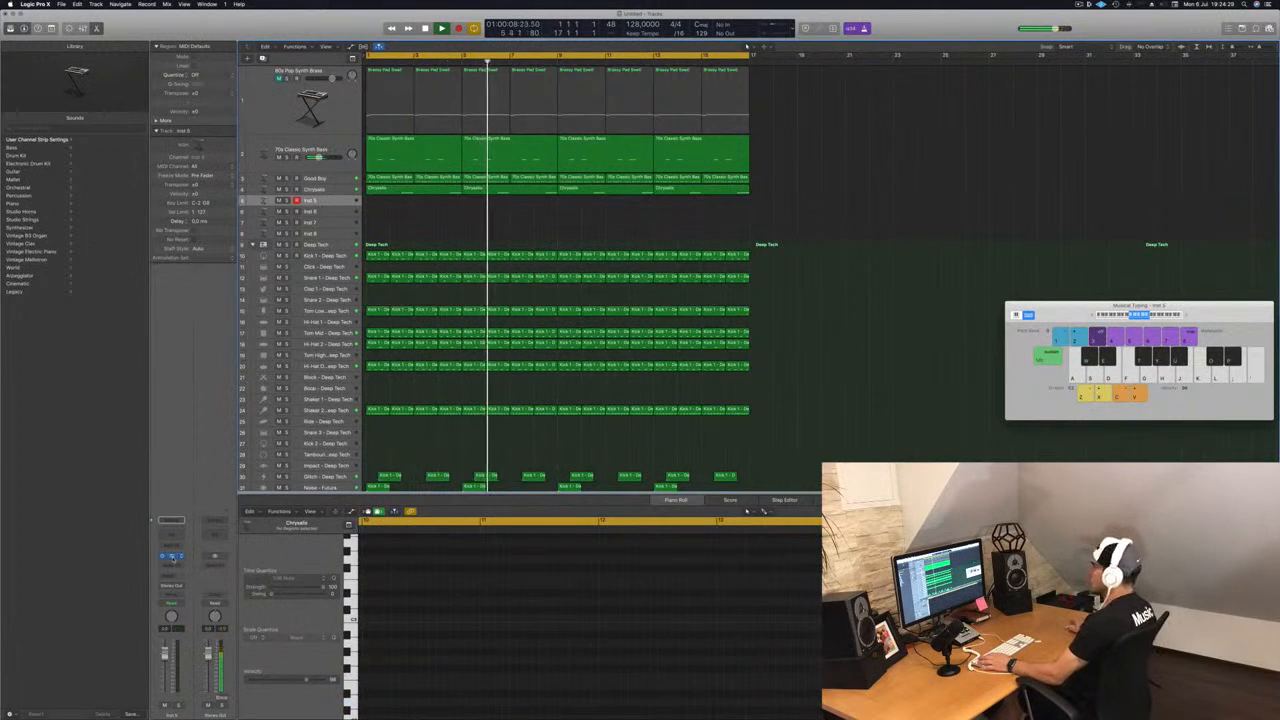
{"action": "left_click", "coordinate": [172, 557]}
{"action": "left_click_drag", "start_coordinate": [208, 13], "coordinate": [654, 289]}
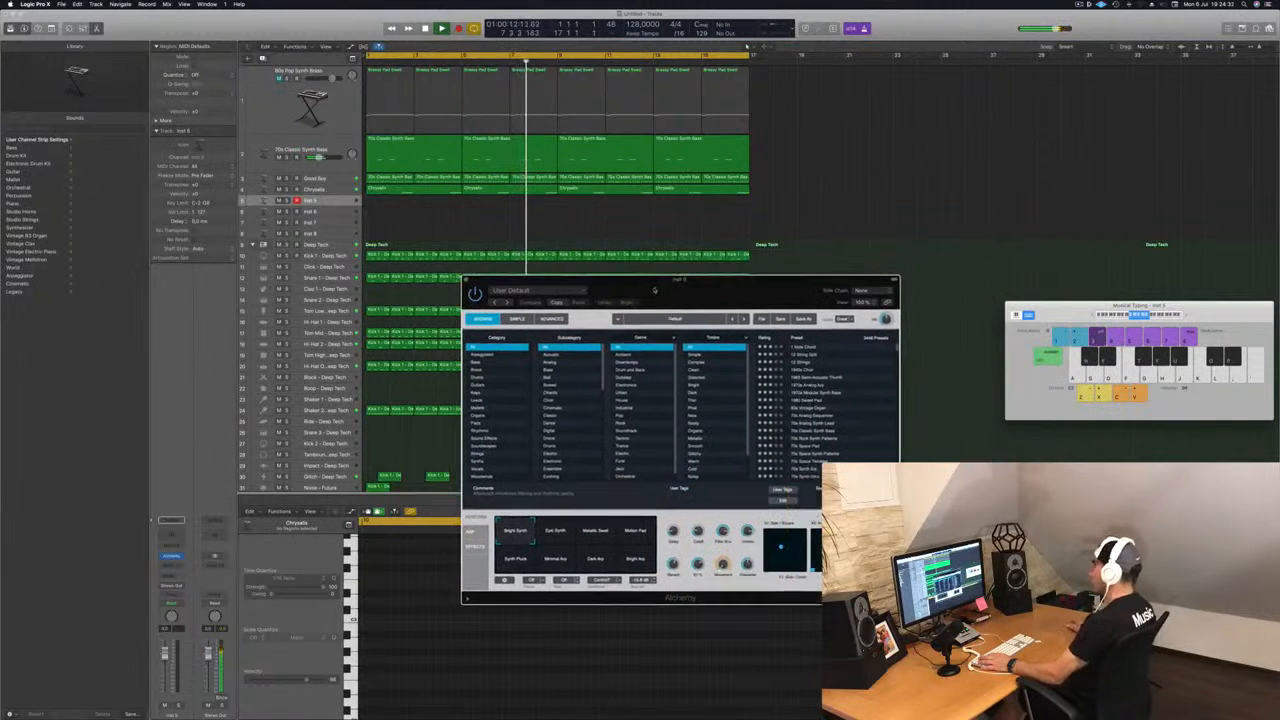
{"action": "left_click", "coordinate": [479, 414]}
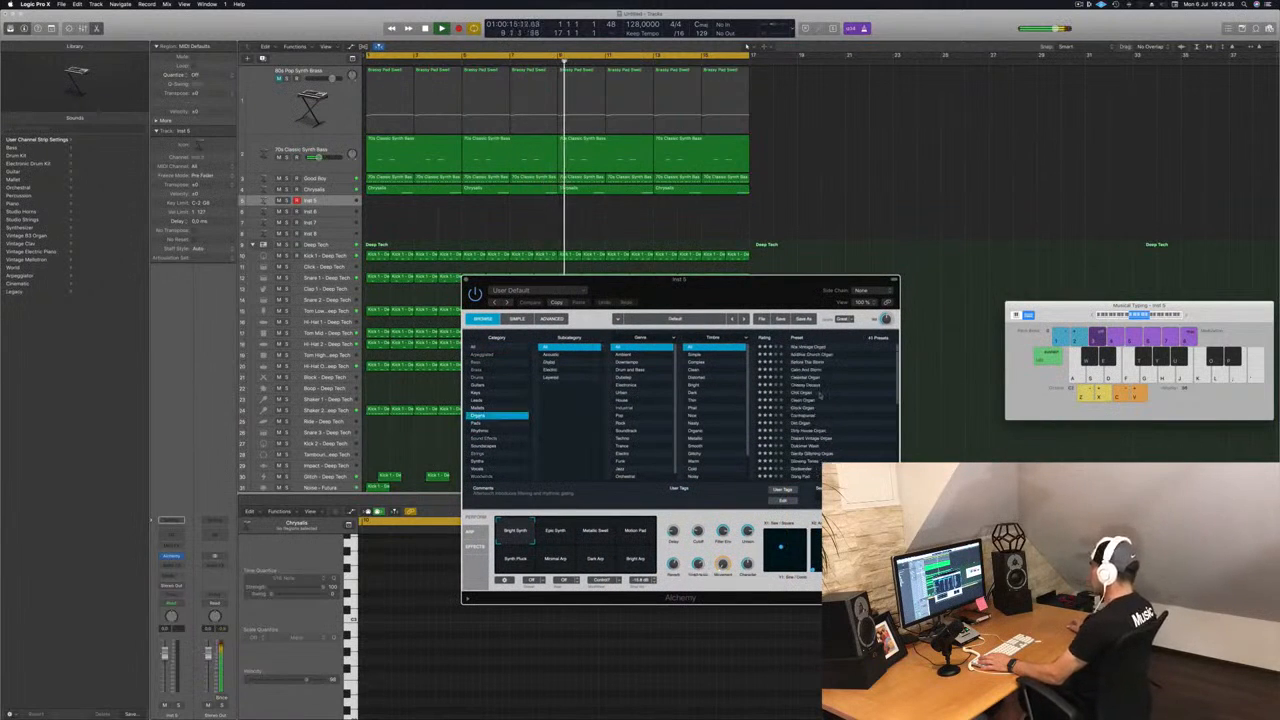
{"action": "left_click", "coordinate": [808, 386]}
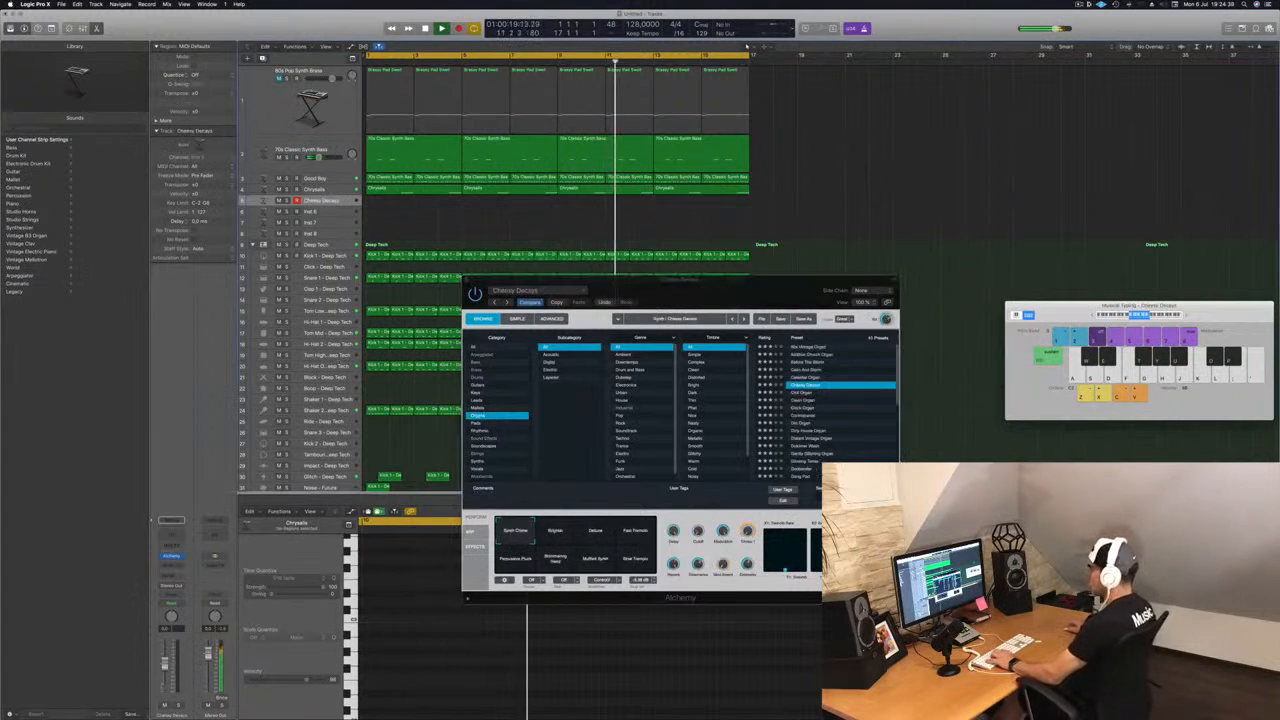
Add a send to Bus 3 on the Cheesy Decays track
{"action": "left_click", "coordinate": [171, 578]}
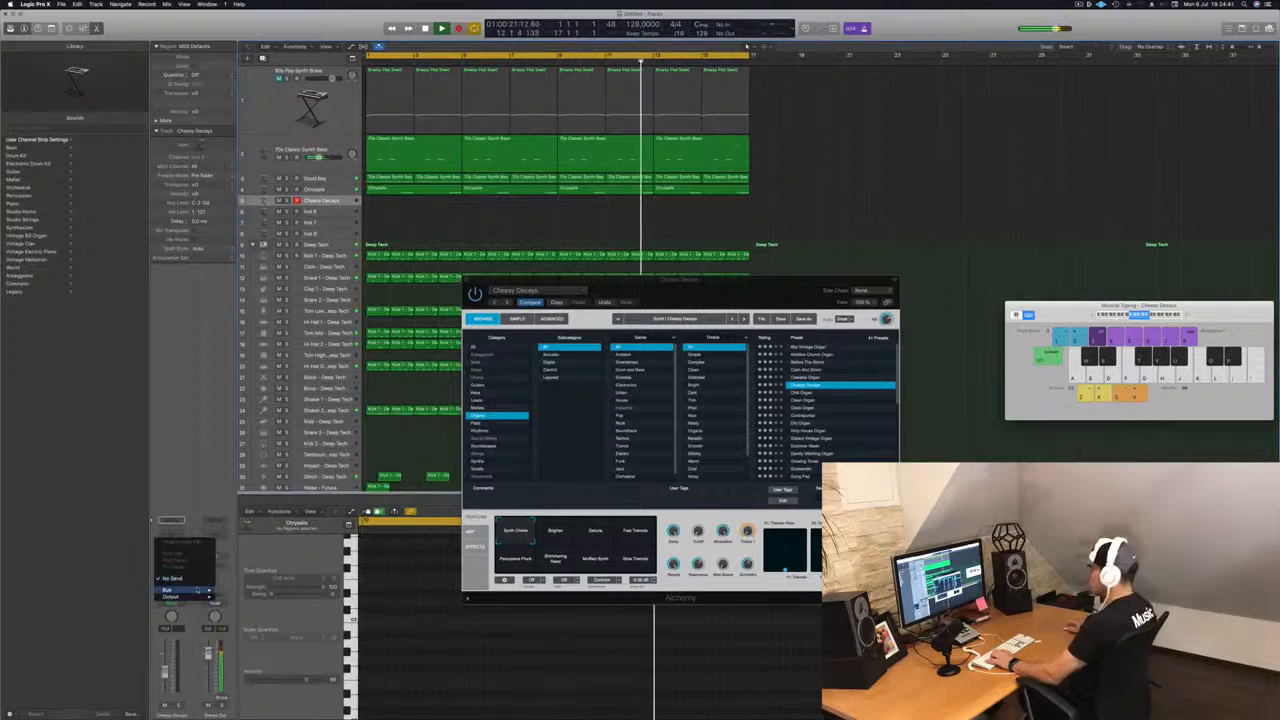
{"action": "mouse_move", "coordinate": [180, 589]}
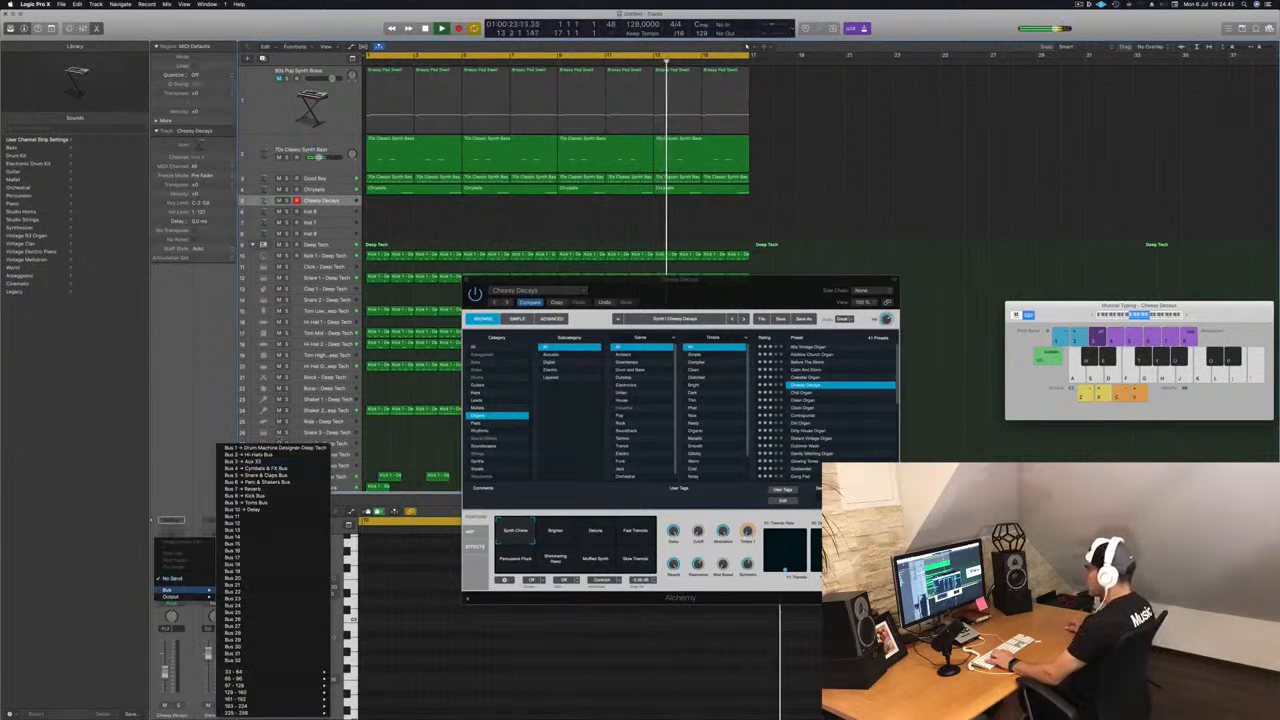
{"action": "left_click", "coordinate": [275, 461]}
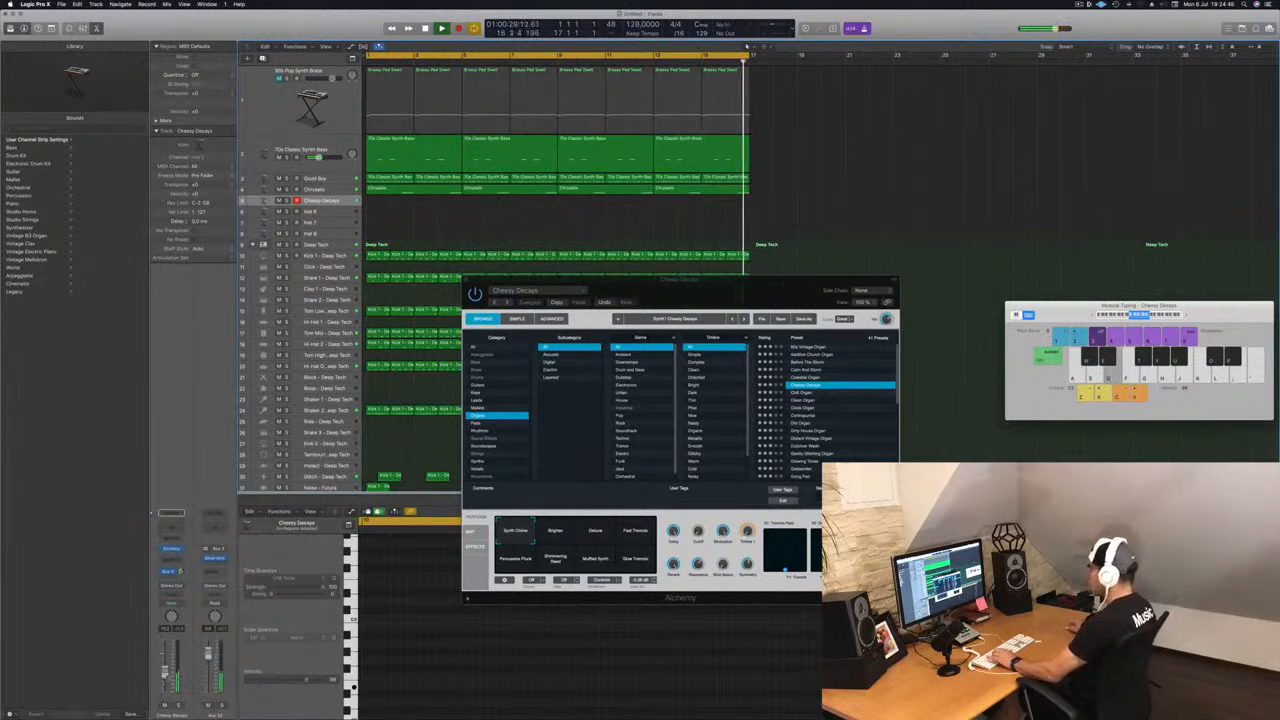
Audition Cheesy Decays over the loop, comparing the Brighter, Detune and Percussive Pluck snapshots
{"action": "key", "text": "Return"}
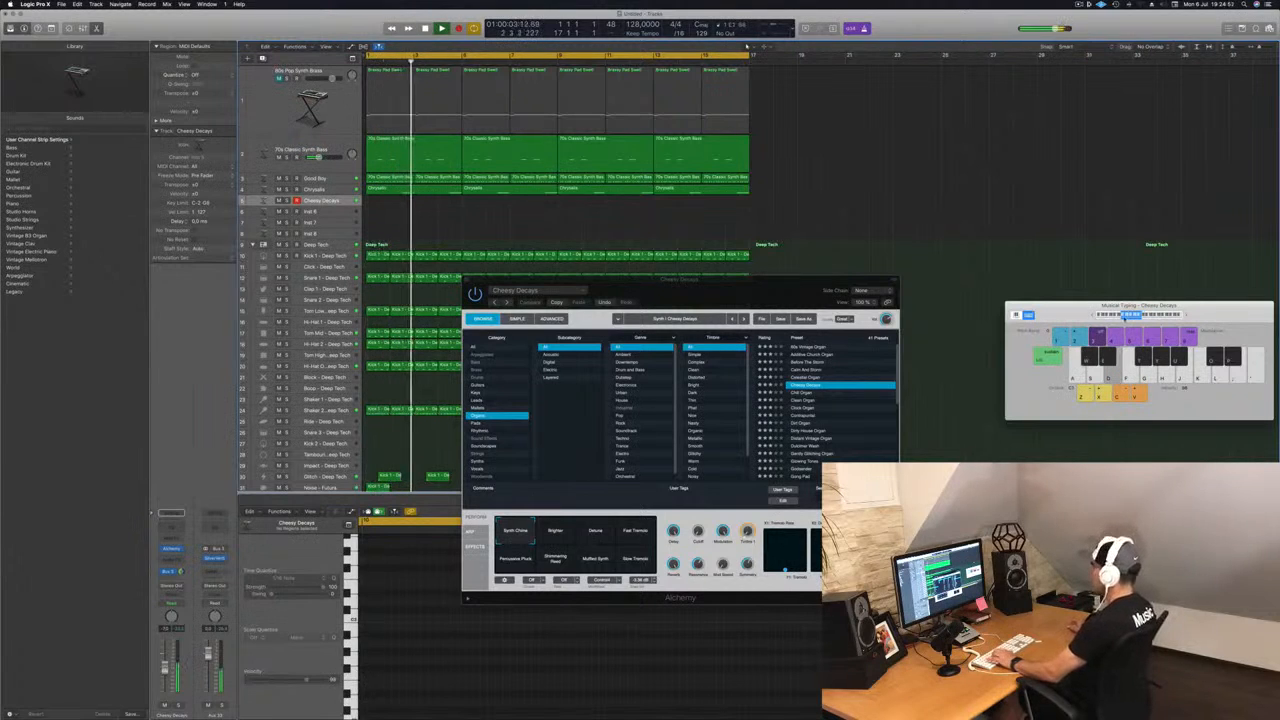
{"action": "left_click_drag", "start_coordinate": [1207, 316], "coordinate": [1068, 266]}
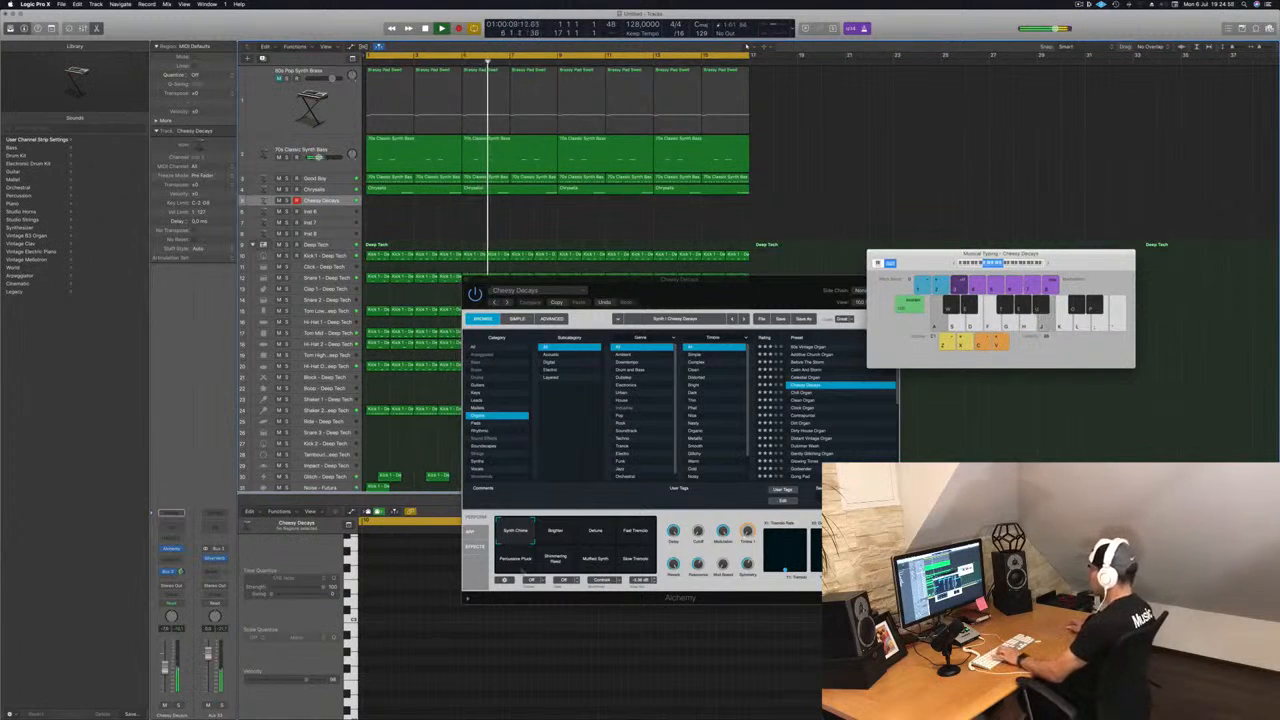
{"action": "left_click", "coordinate": [555, 533]}
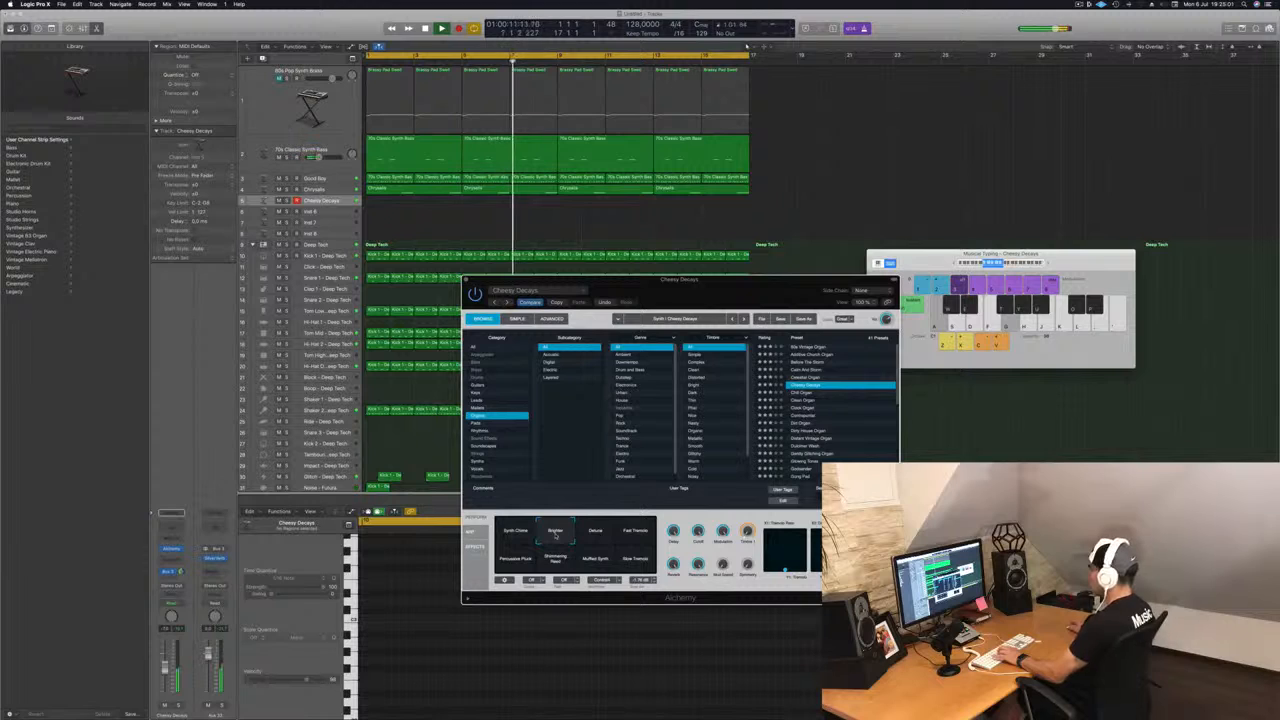
{"action": "left_click", "coordinate": [595, 534]}
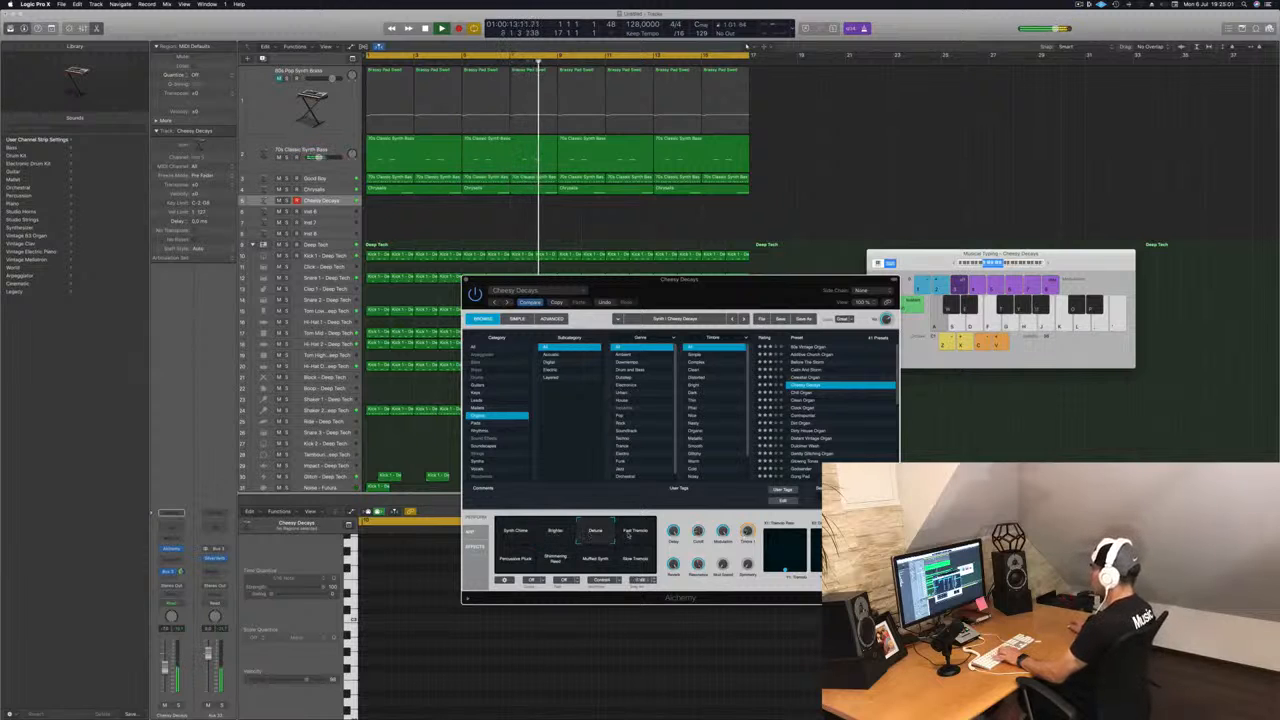
{"action": "left_click", "coordinate": [515, 560]}
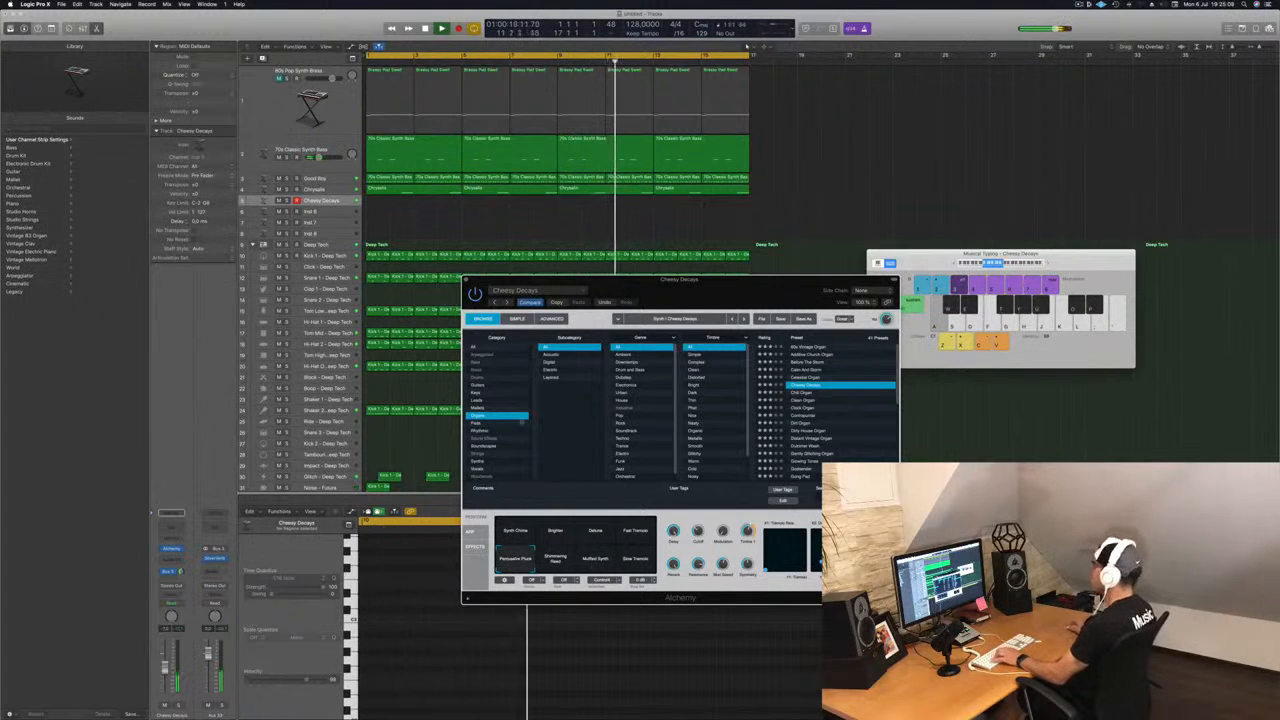
Switch Alchemy to the Pads category, sort the presets by rating and load Deeper Emotion on the fifth track
{"action": "scroll", "coordinate": [654, 412], "scroll_direction": "down", "scroll_amount": 1}
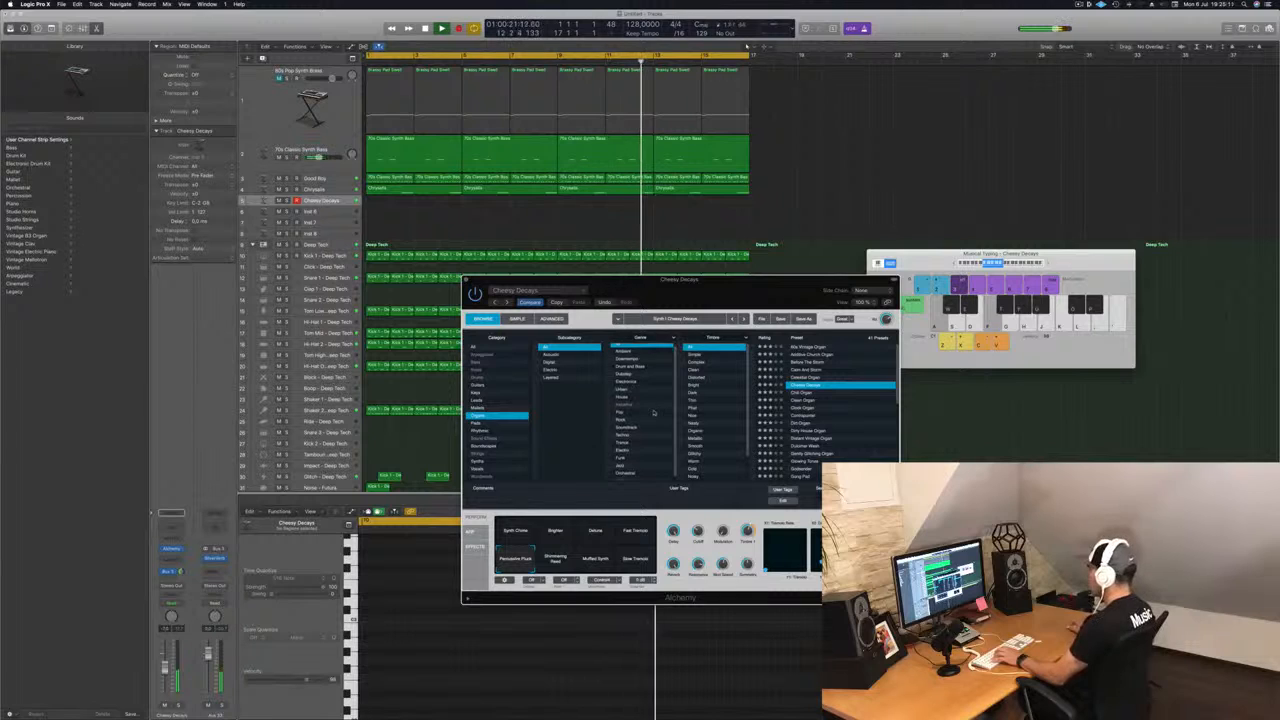
{"action": "scroll", "coordinate": [723, 404], "scroll_direction": "down", "scroll_amount": 3}
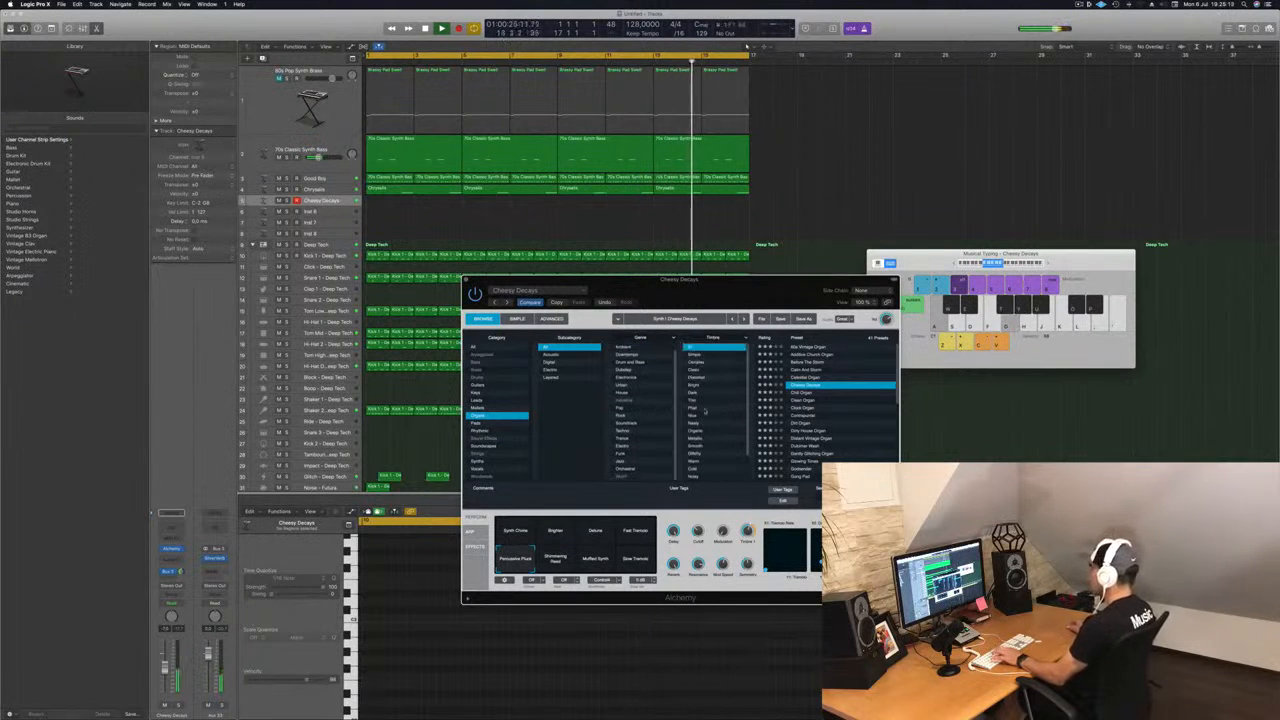
{"action": "left_click", "coordinate": [480, 423]}
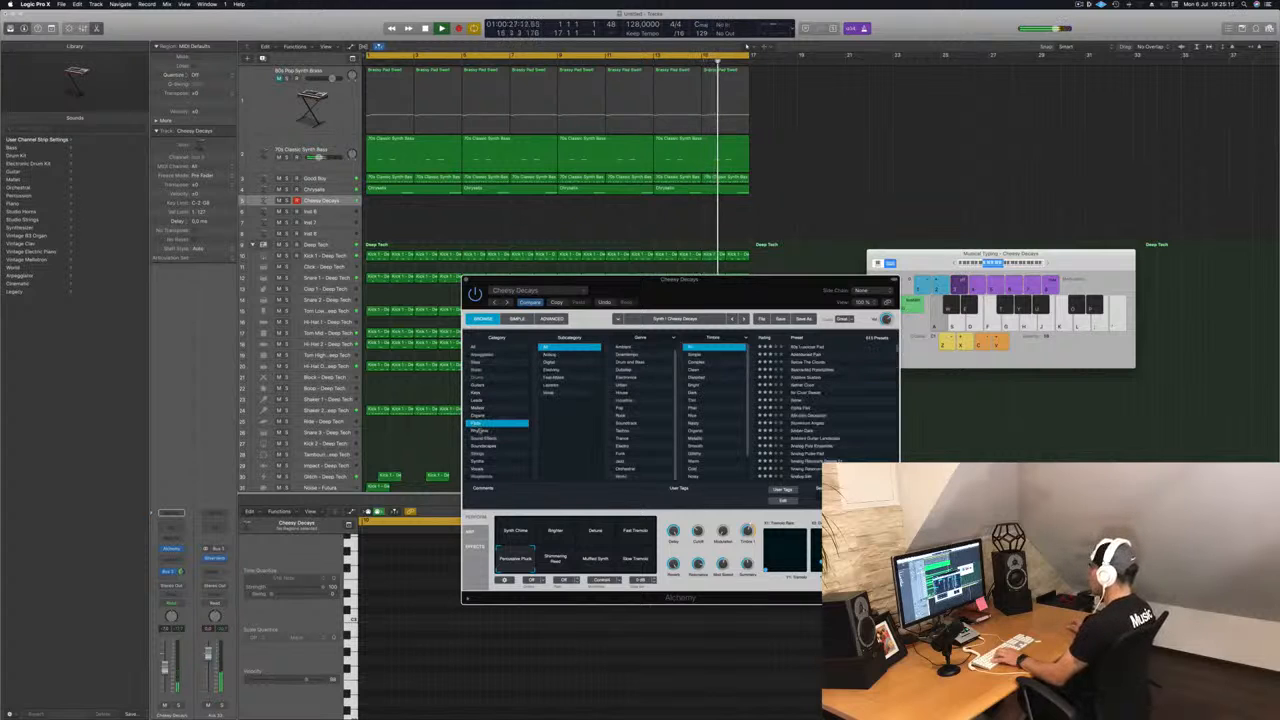
{"action": "scroll", "coordinate": [831, 397], "scroll_direction": "up", "scroll_amount": 4}
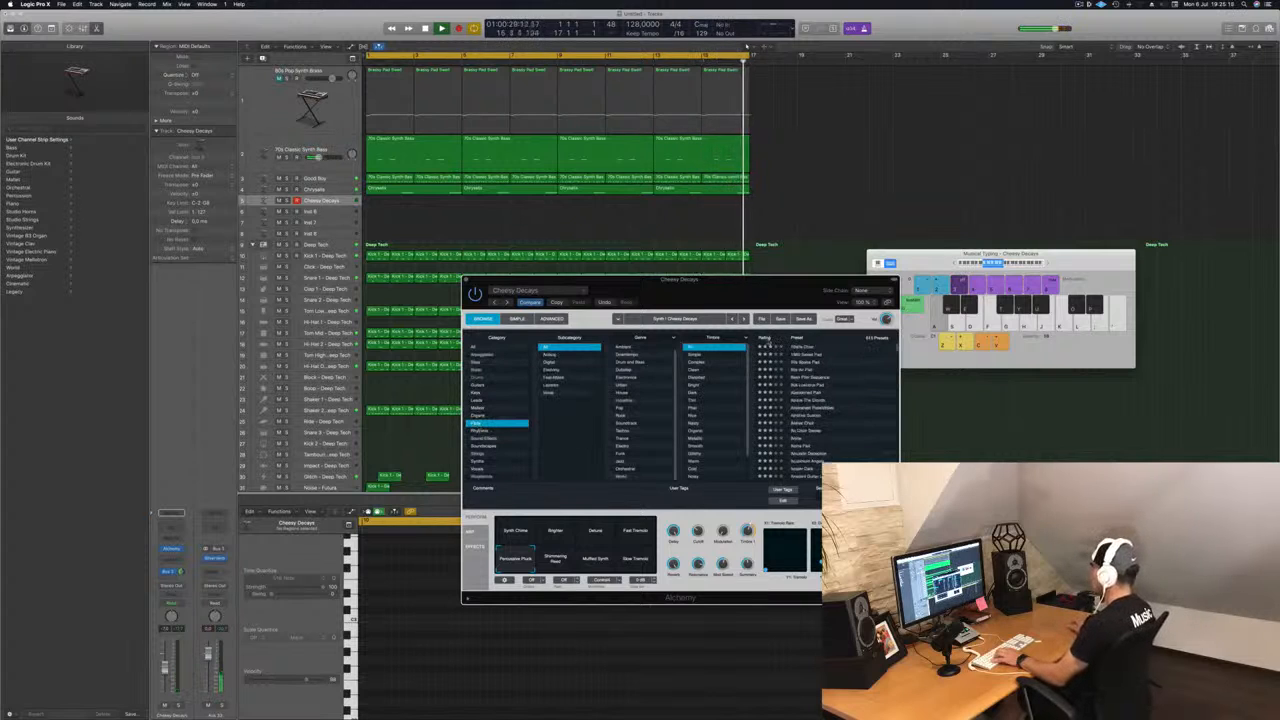
{"action": "scroll", "coordinate": [770, 342], "scroll_direction": "down", "scroll_amount": 2}
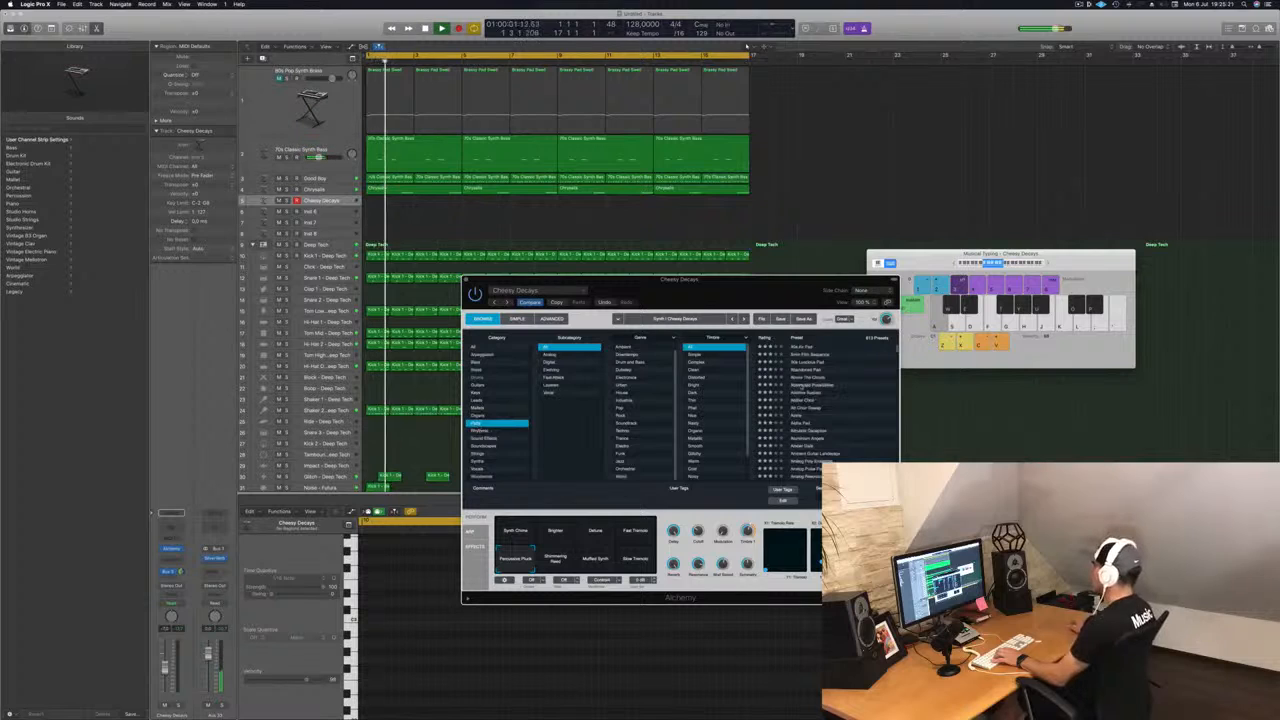
{"action": "scroll", "coordinate": [790, 390], "scroll_direction": "up", "scroll_amount": 3}
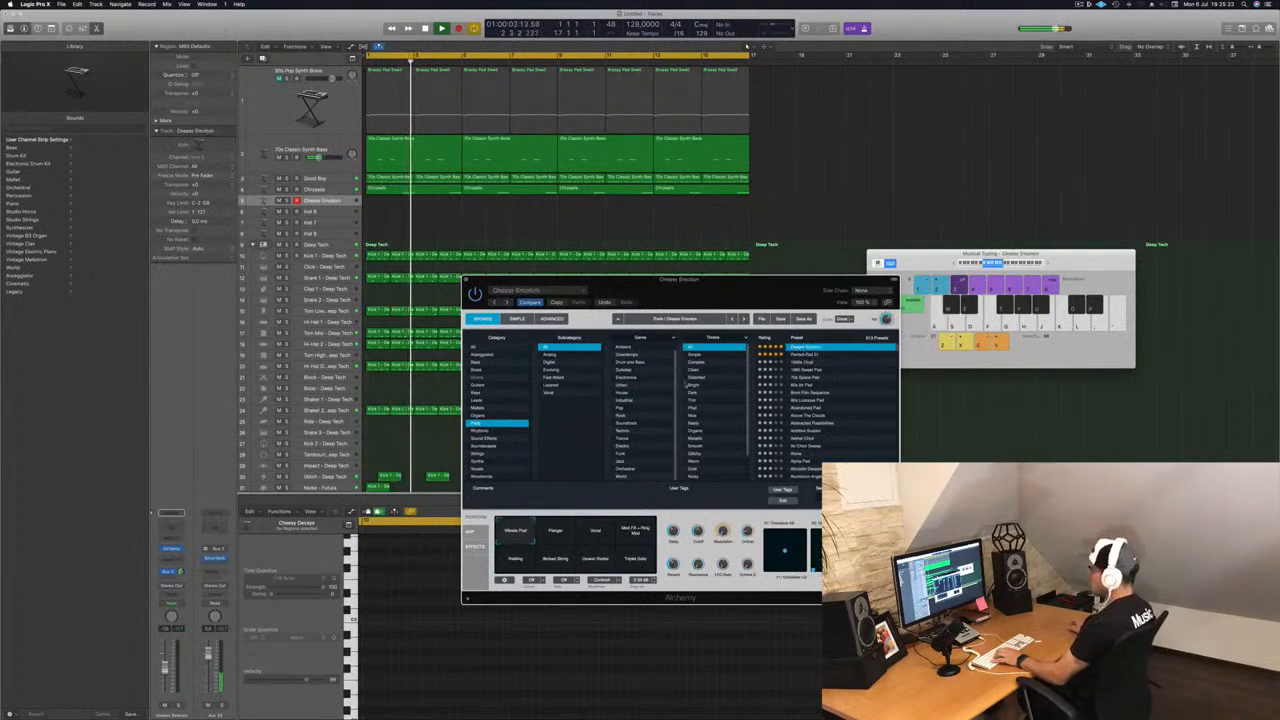
Audition the Deeper Emotion pad over the loop and move the Alchemy window clear of the track headers
{"action": "key", "text": "f"}
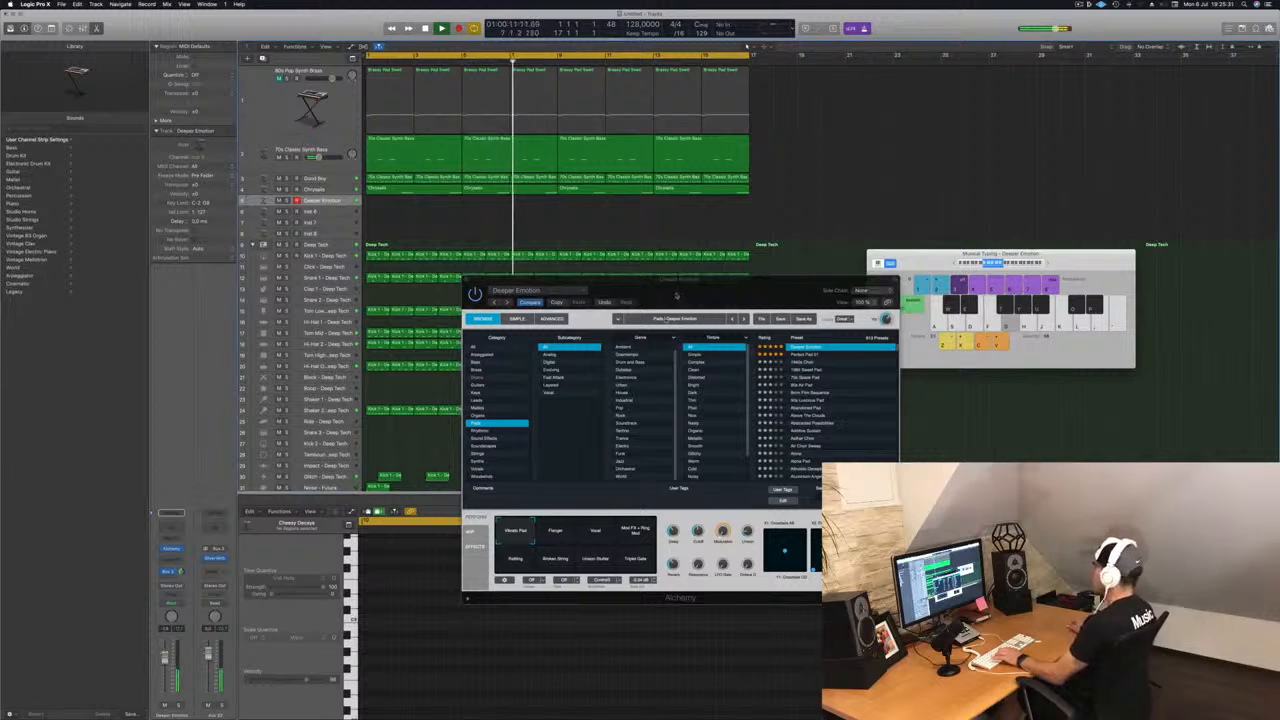
{"action": "left_click_drag", "start_coordinate": [676, 295], "coordinate": [822, 310]}
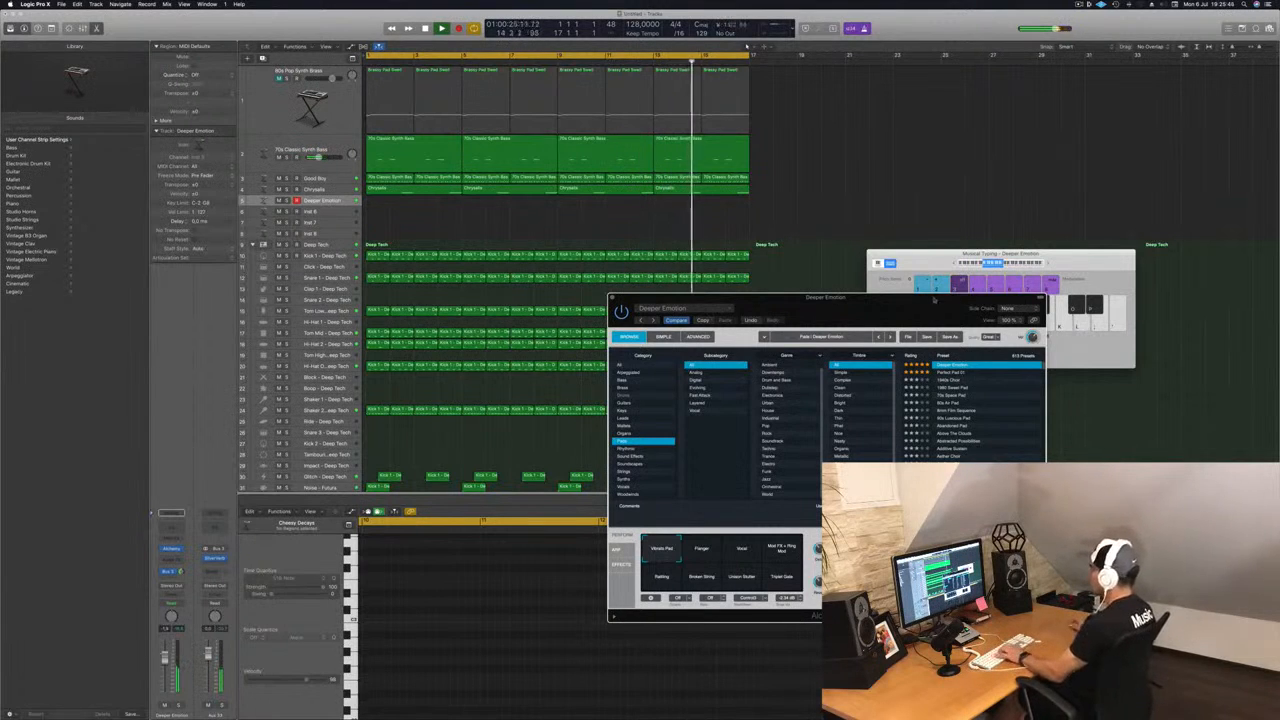
{"action": "left_click_drag", "start_coordinate": [934, 299], "coordinate": [956, 228]}
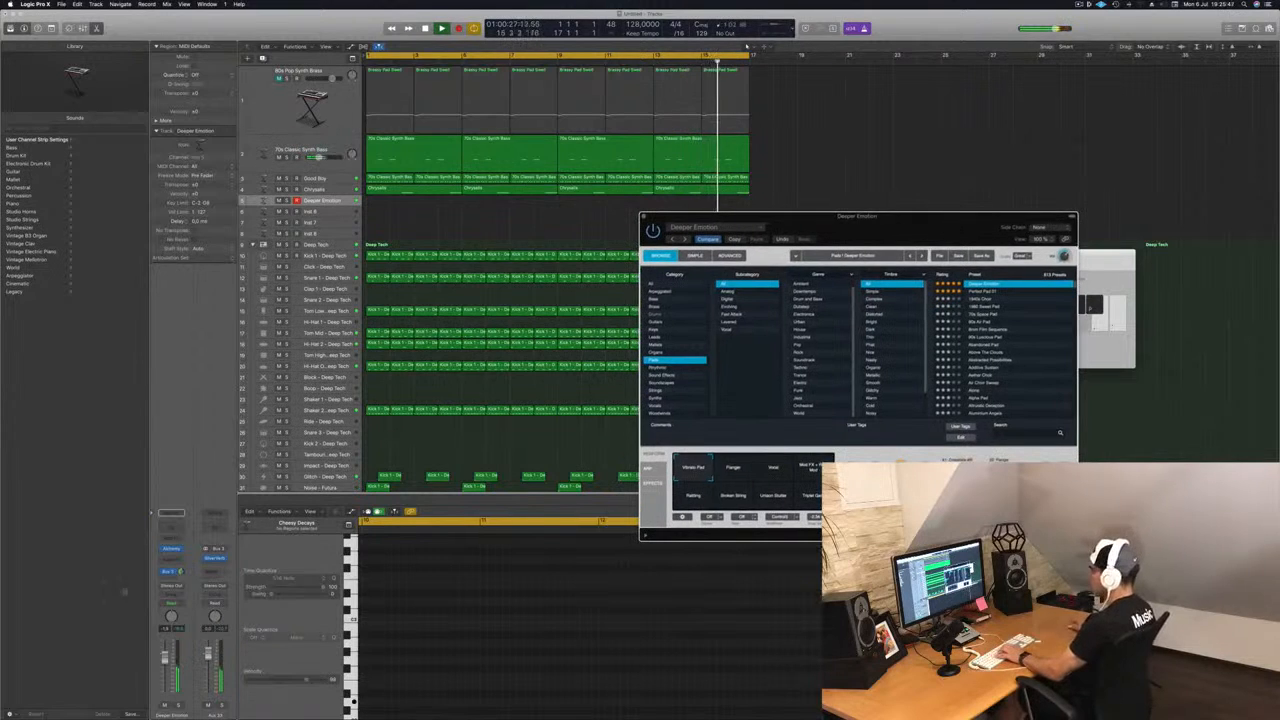
Raise the Deeper Emotion track's volume slightly and record one sustained pad note over the first four bars
{"action": "left_click_drag", "start_coordinate": [165, 657], "coordinate": [167, 653]}
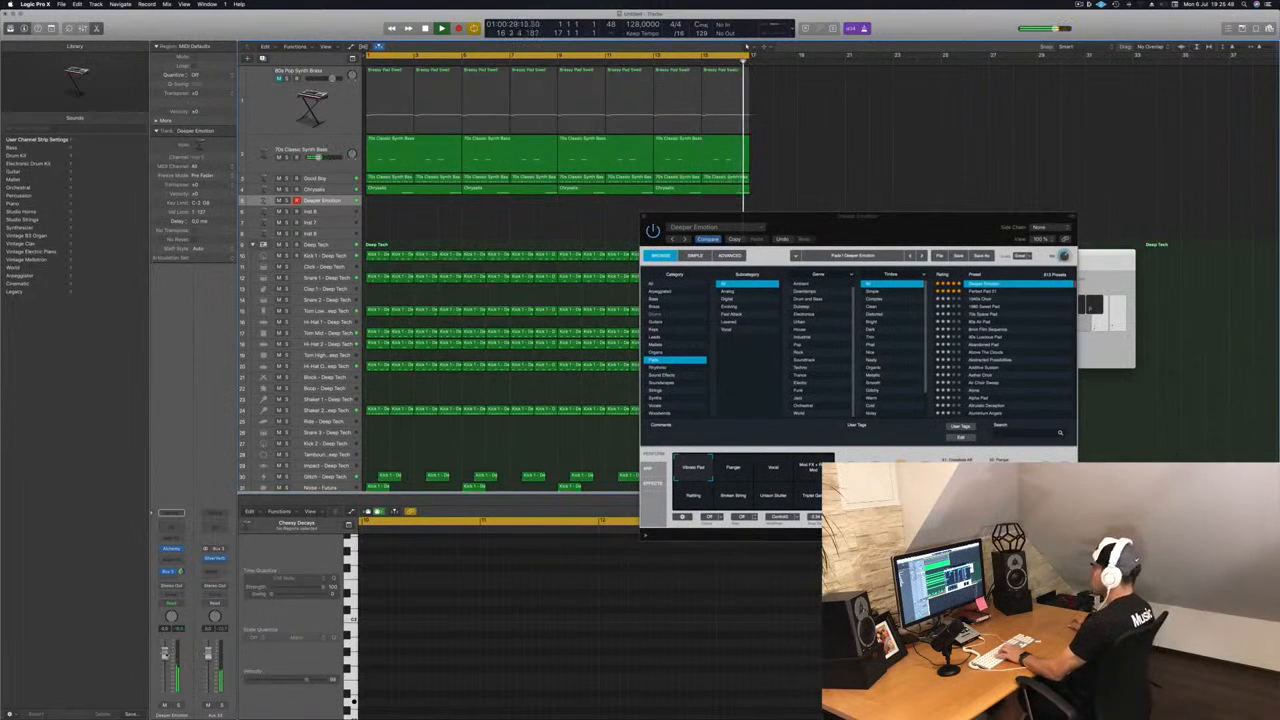
{"action": "left_click_drag", "start_coordinate": [915, 232], "coordinate": [830, 293]}
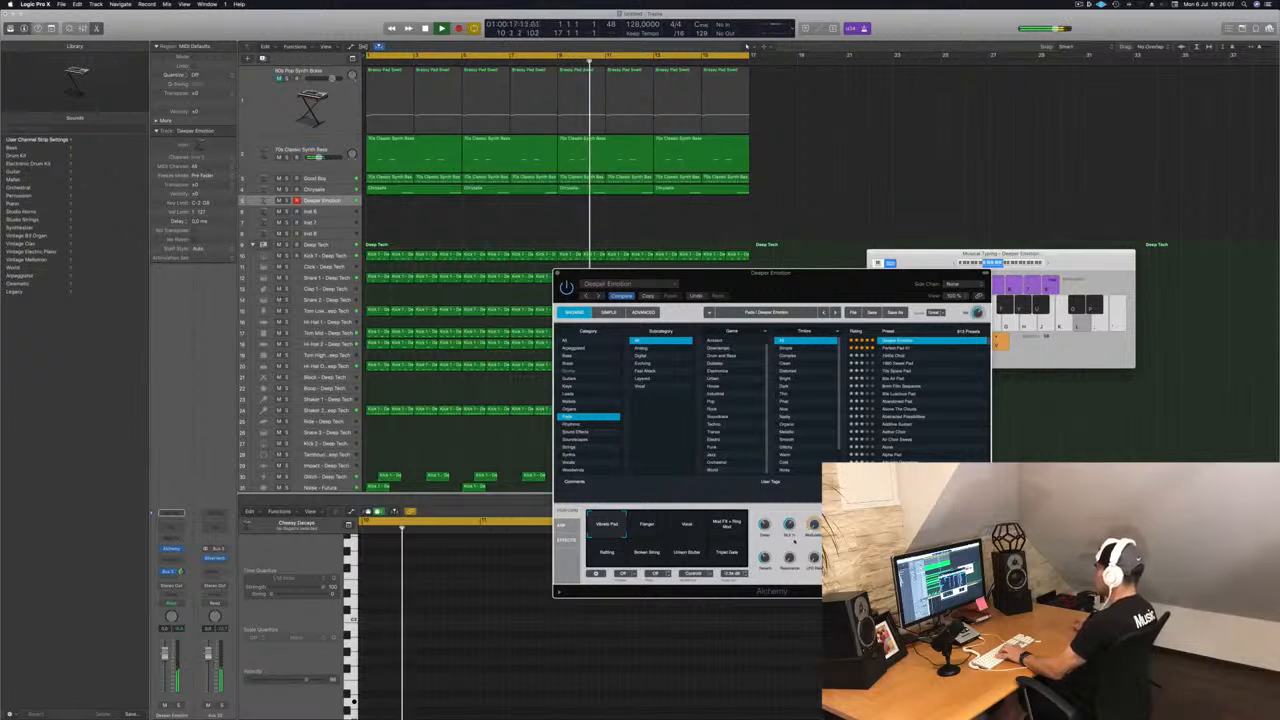
{"action": "left_click_drag", "start_coordinate": [833, 284], "coordinate": [1055, 290]}
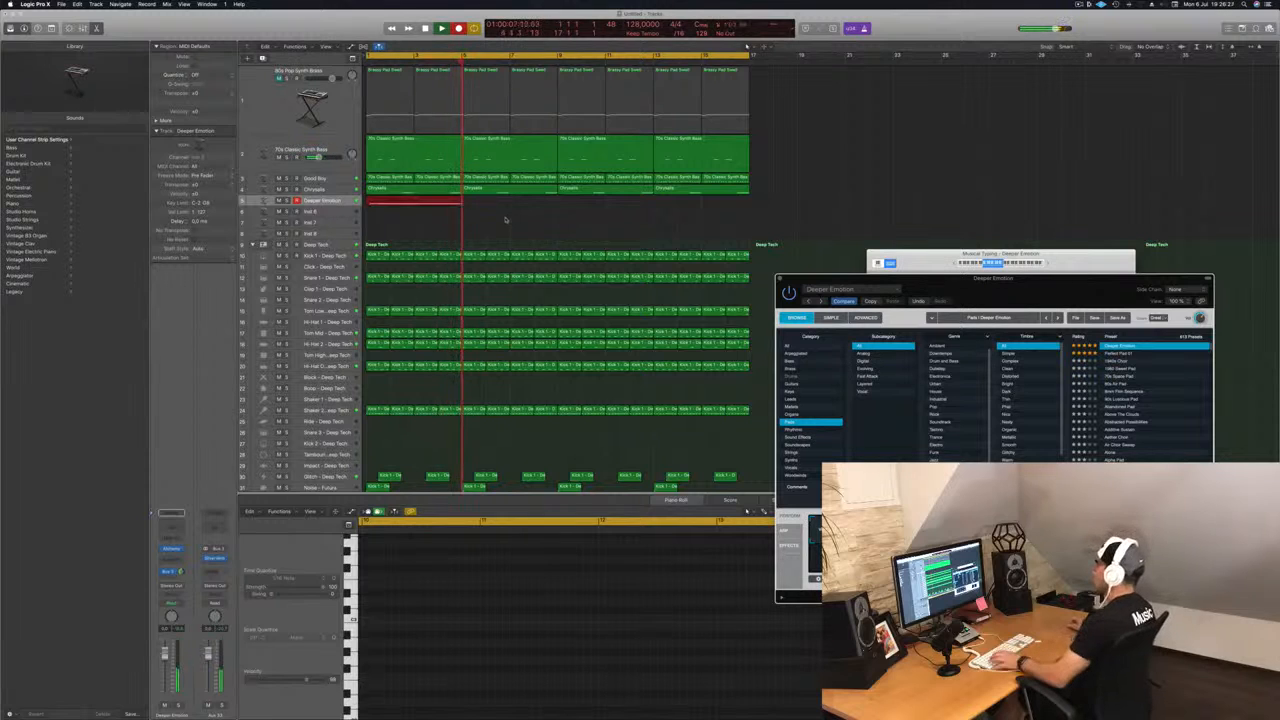
{"action": "key", "text": "space"}
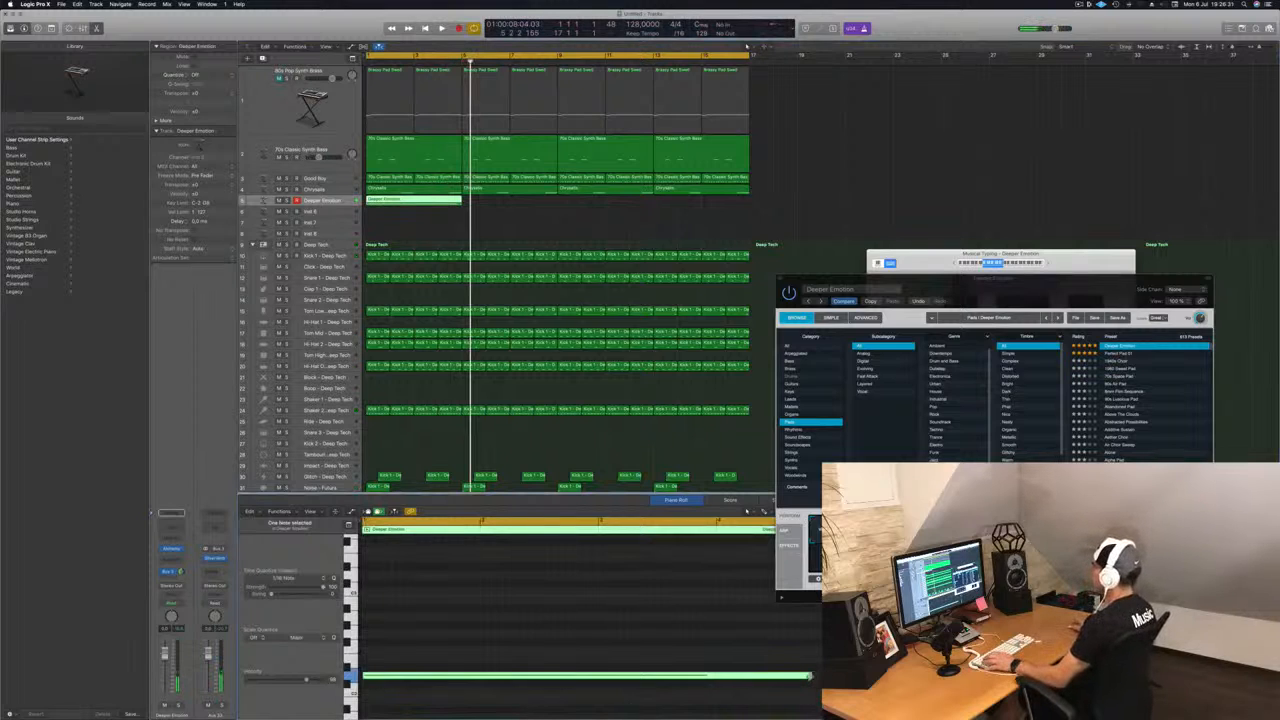
{"action": "key", "text": "Return"}
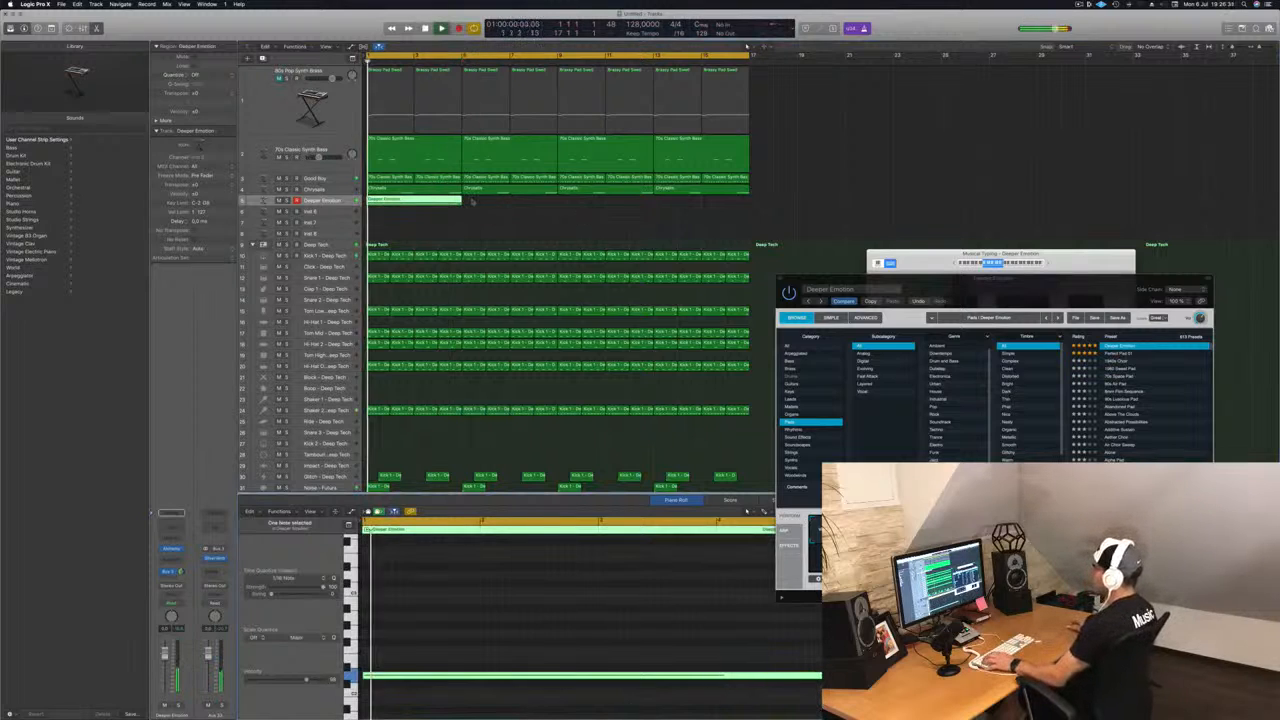
Copy the four-bar Deeper Emotion region to bar 5, then copy both regions to bar 9 to fill the loop
{"action": "left_click_drag", "start_coordinate": [413, 203], "coordinate": [512, 210]}
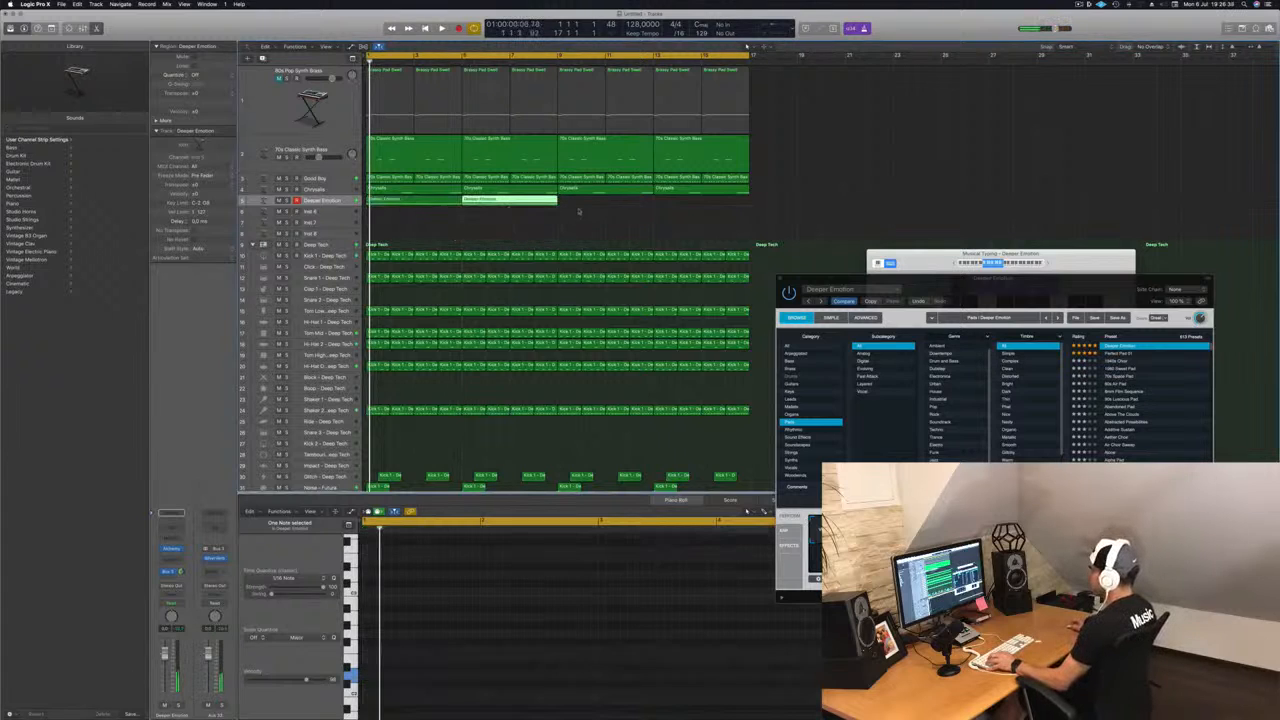
{"action": "left_click", "coordinate": [411, 204]}
{"action": "left_click_drag", "start_coordinate": [463, 207], "coordinate": [610, 200]}
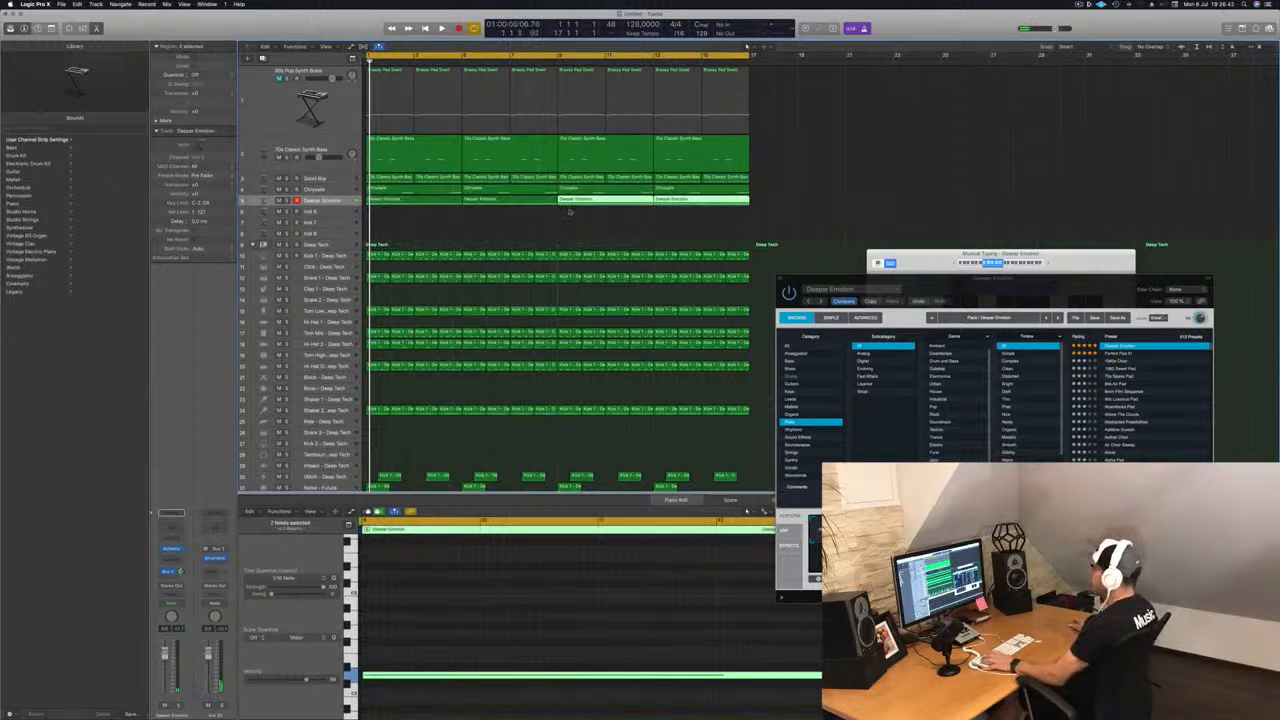
{"action": "key", "text": "space"}
{"action": "key", "text": "space"}
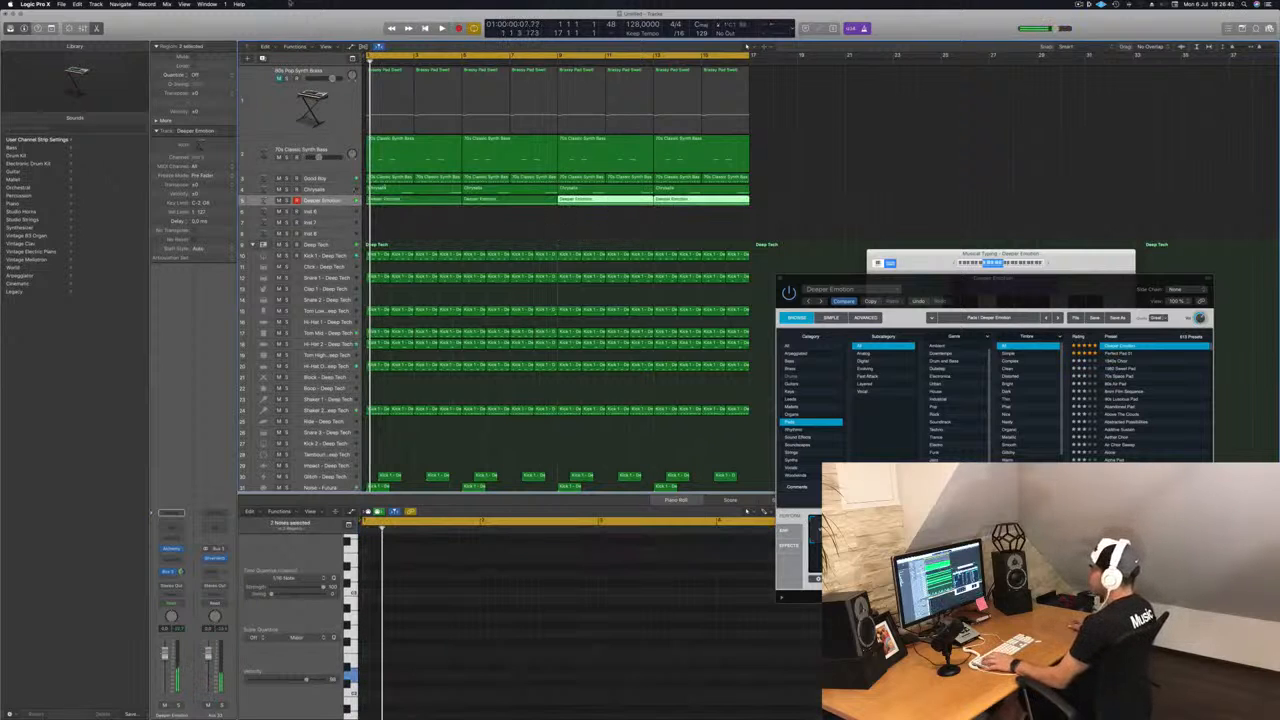
Show the toolbar, turn on Track Zoom, and select the Deeper Emotion track with its regions
{"action": "key", "text": "ctrl+alt+super+t"}
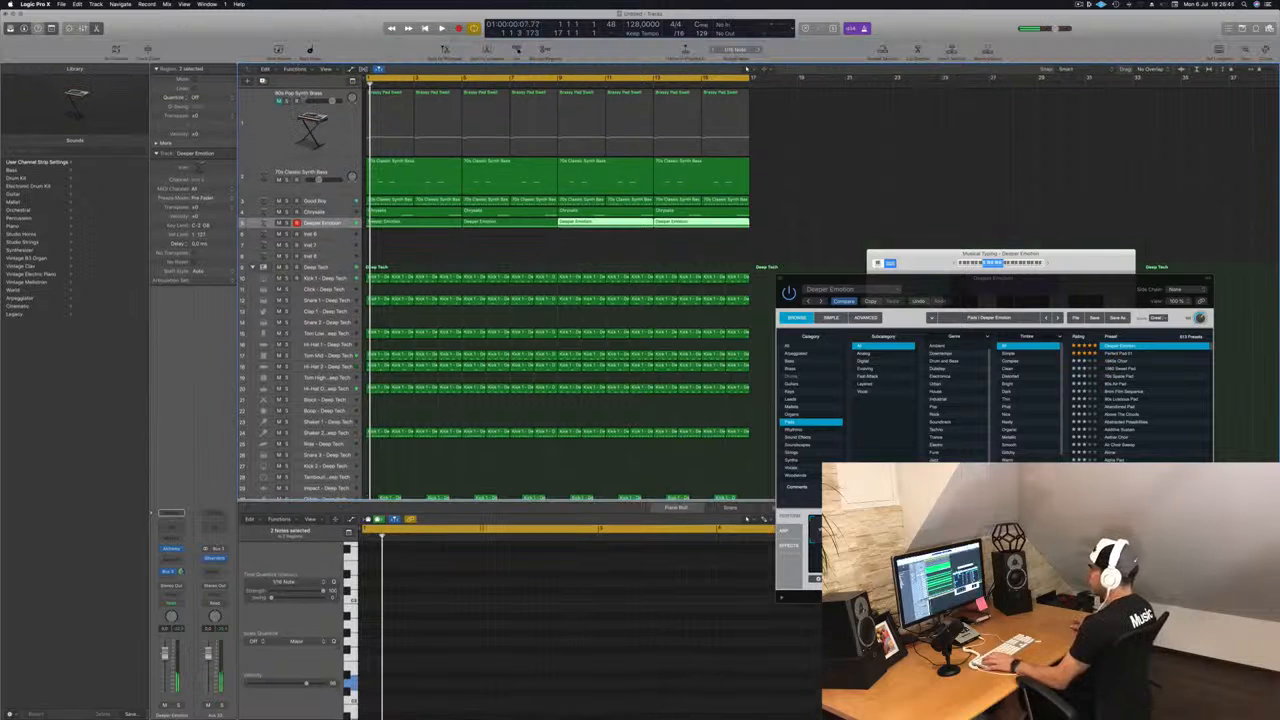
{"action": "left_click", "coordinate": [149, 50]}
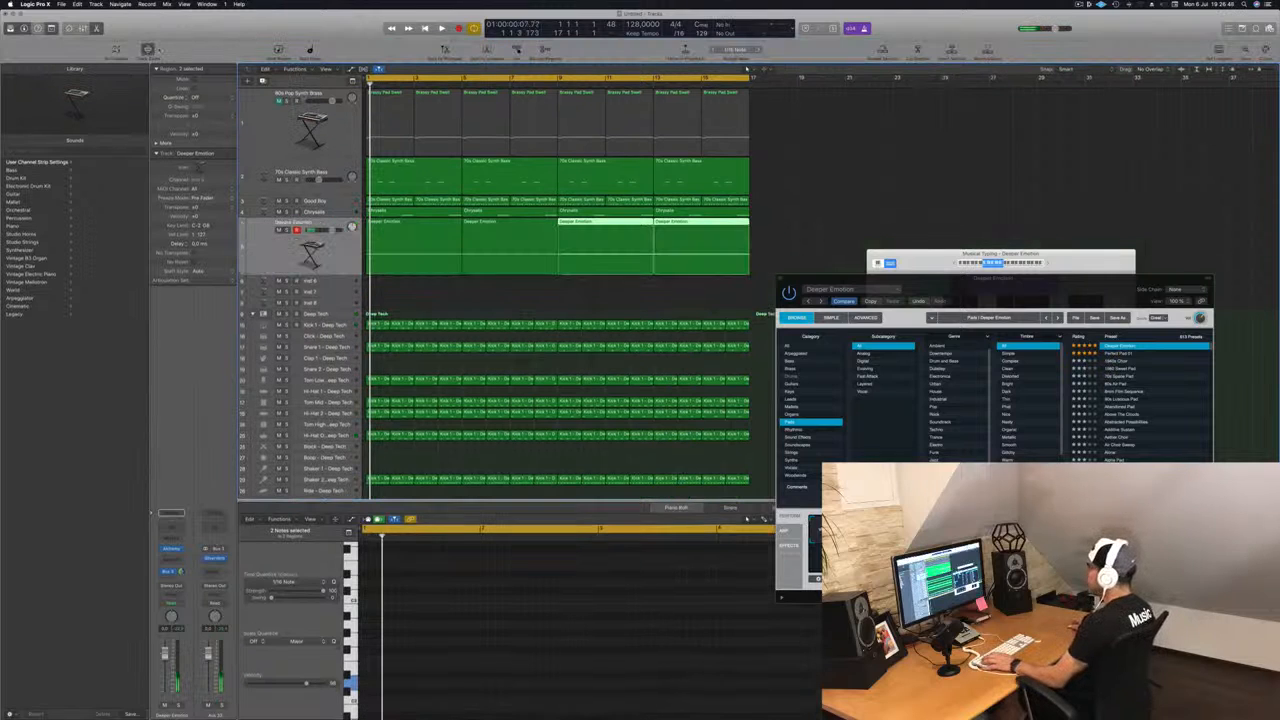
{"action": "left_click", "coordinate": [280, 260]}
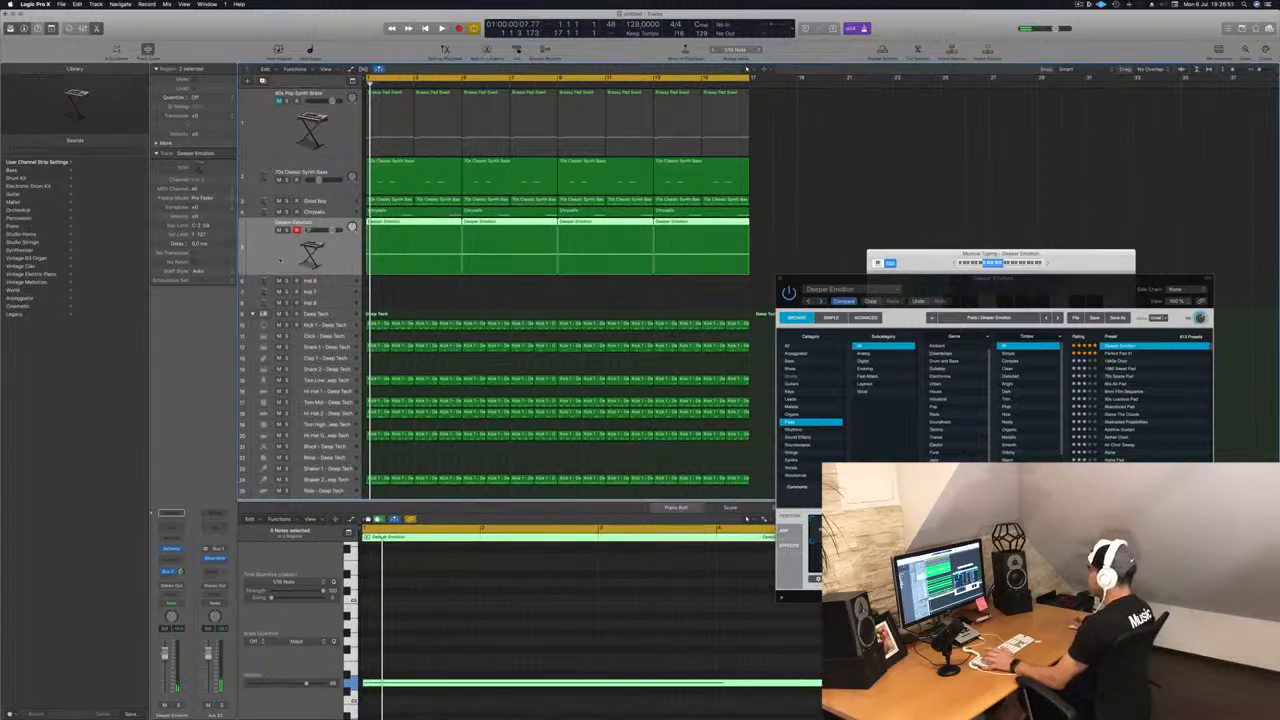
Set the Deeper Emotion track's automation mode to Touch and record Alchemy cutoff automation during playback
{"action": "key", "text": "space"}
{"action": "key", "text": "space"}
{"action": "key", "text": "space"}
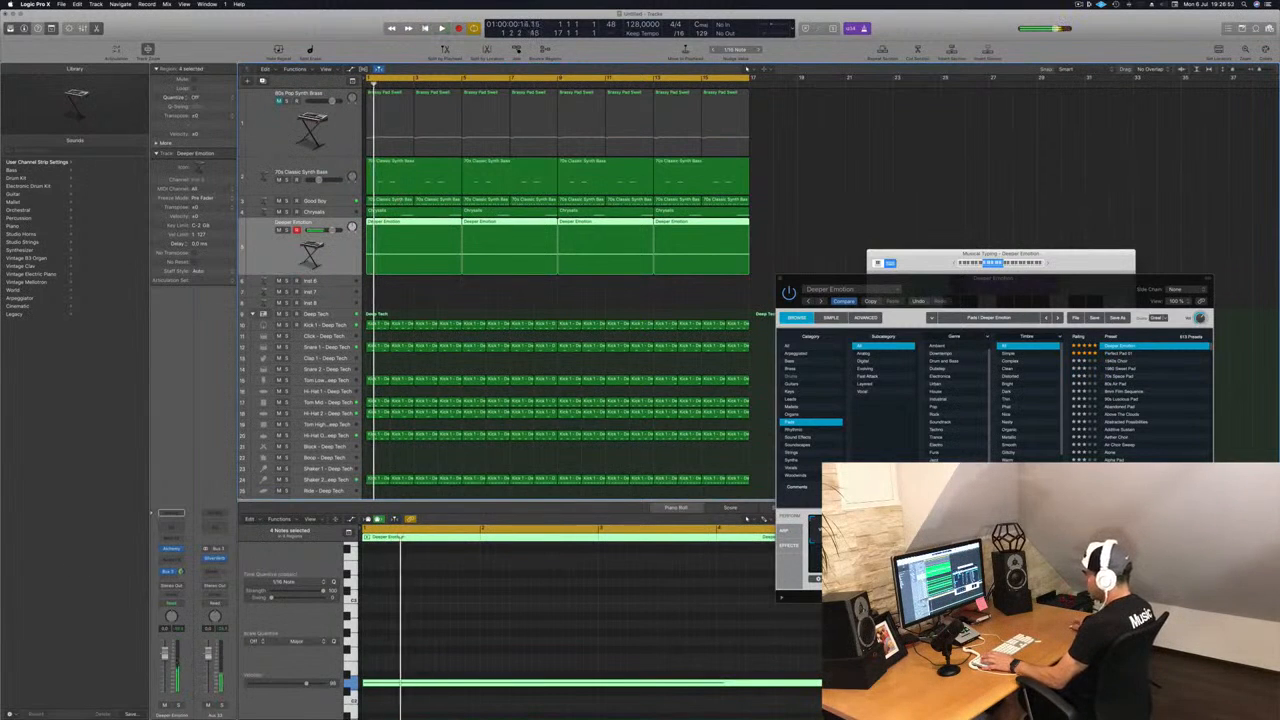
{"action": "left_click", "coordinate": [172, 604]}
{"action": "left_click", "coordinate": [170, 612]}
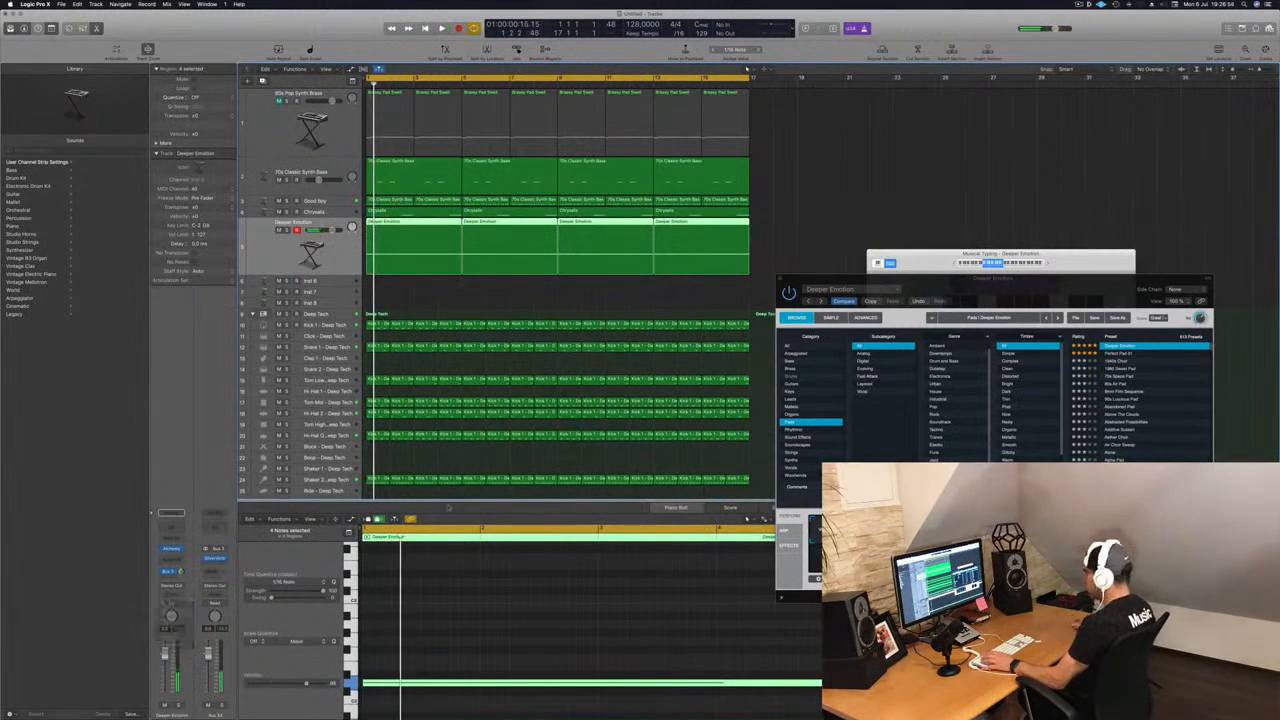
{"action": "key", "text": "space"}
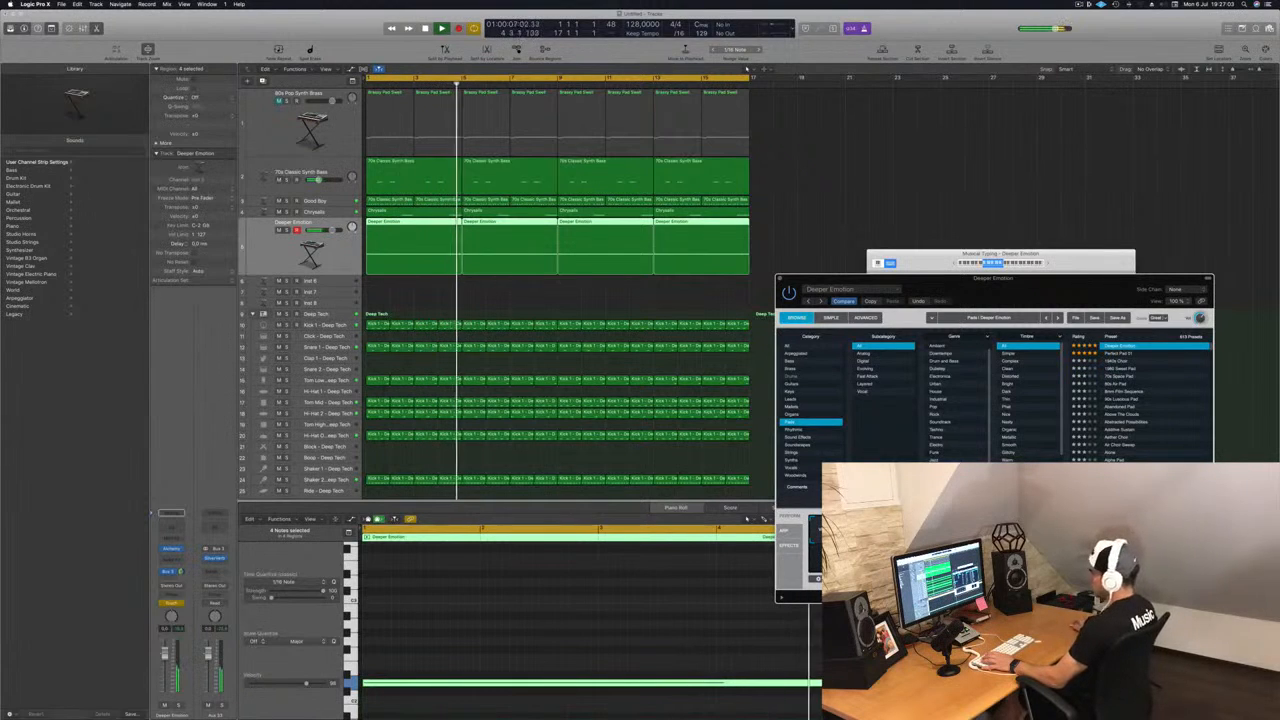
{"action": "key", "text": "space"}
{"action": "left_click", "coordinate": [333, 254]}
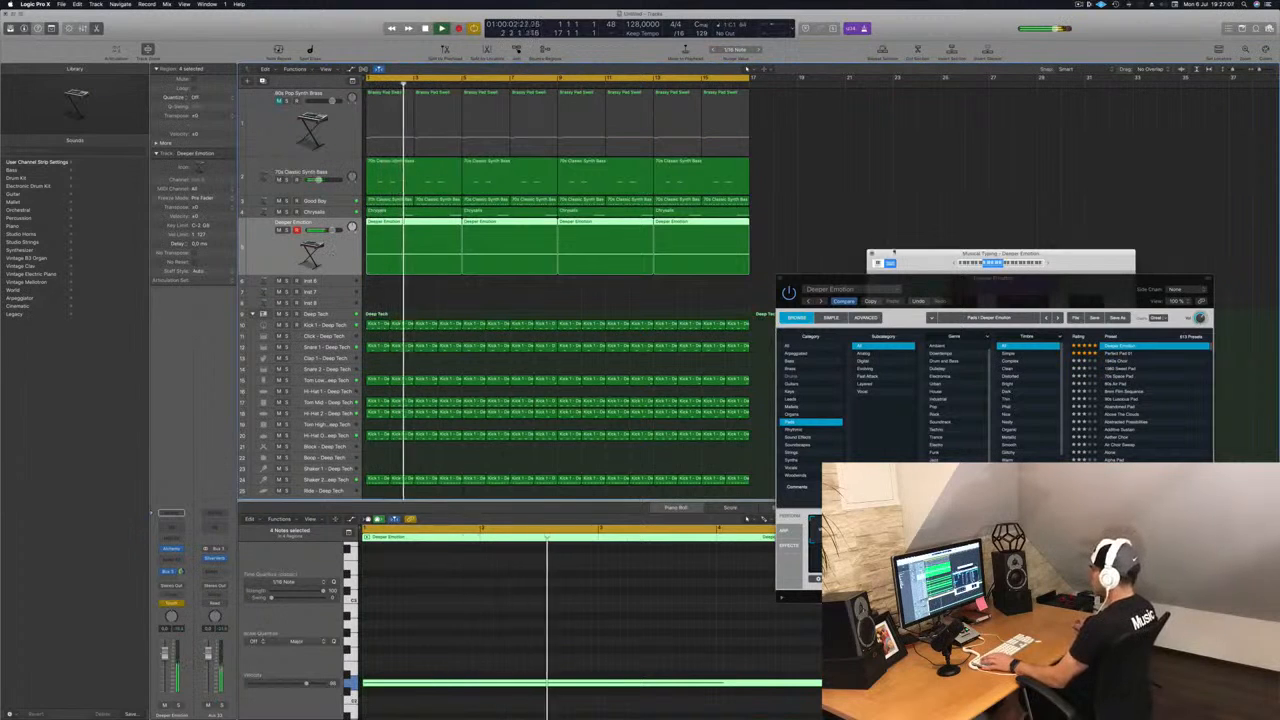
Close the Musical Typing keyboard and show the Alchemy Cutoff automation on the Deeper Emotion track in Read mode
{"action": "left_click_drag", "start_coordinate": [959, 256], "coordinate": [873, 244]}
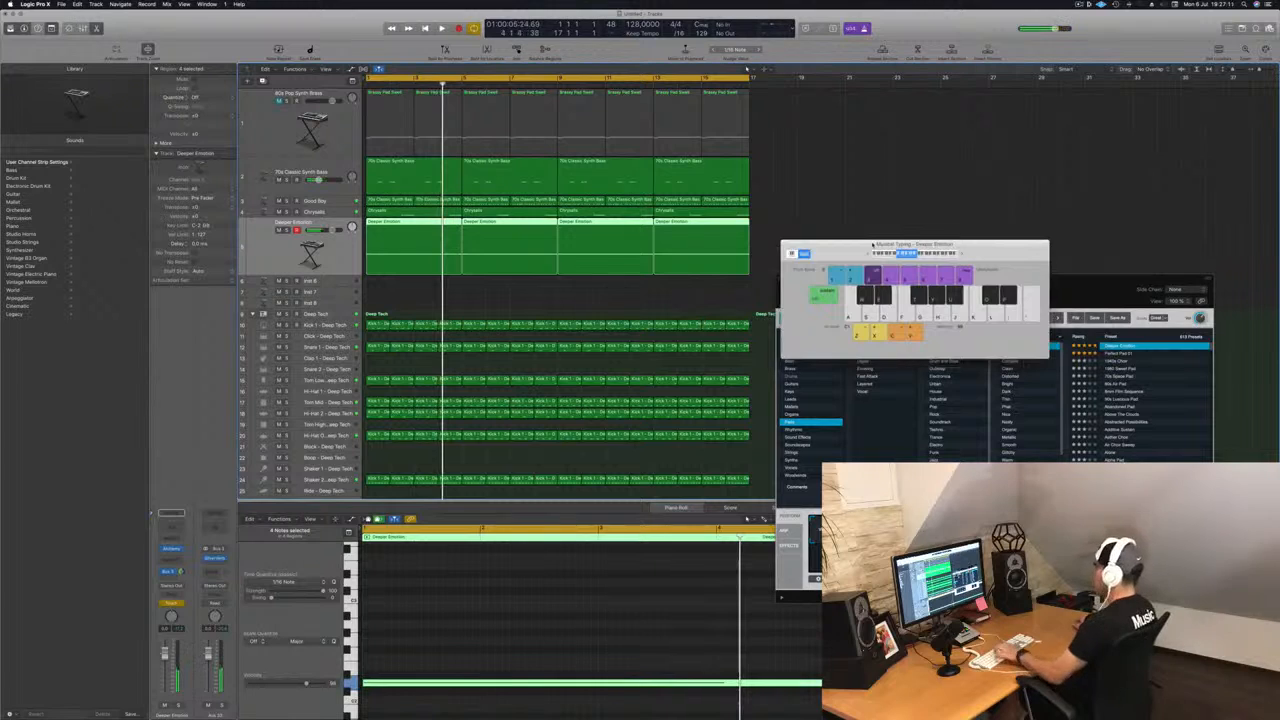
{"action": "key", "text": "super+k"}
{"action": "key", "text": "a"}
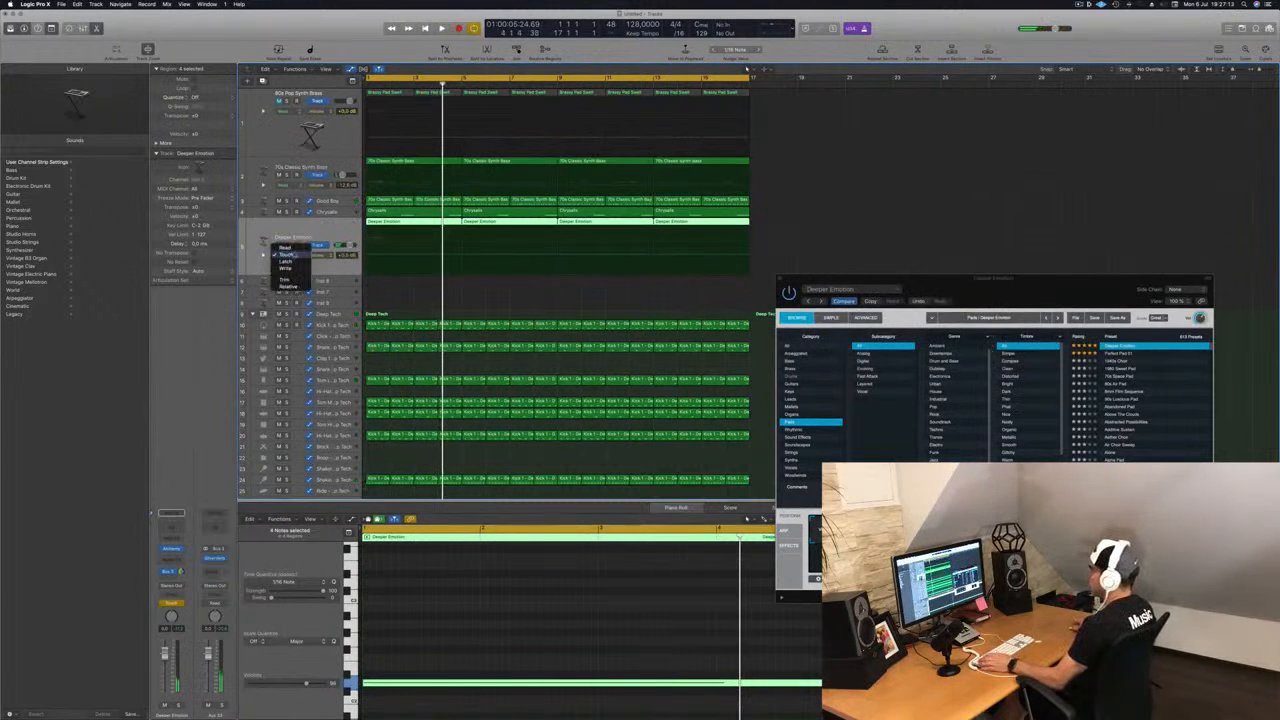
{"action": "left_click", "coordinate": [320, 256]}
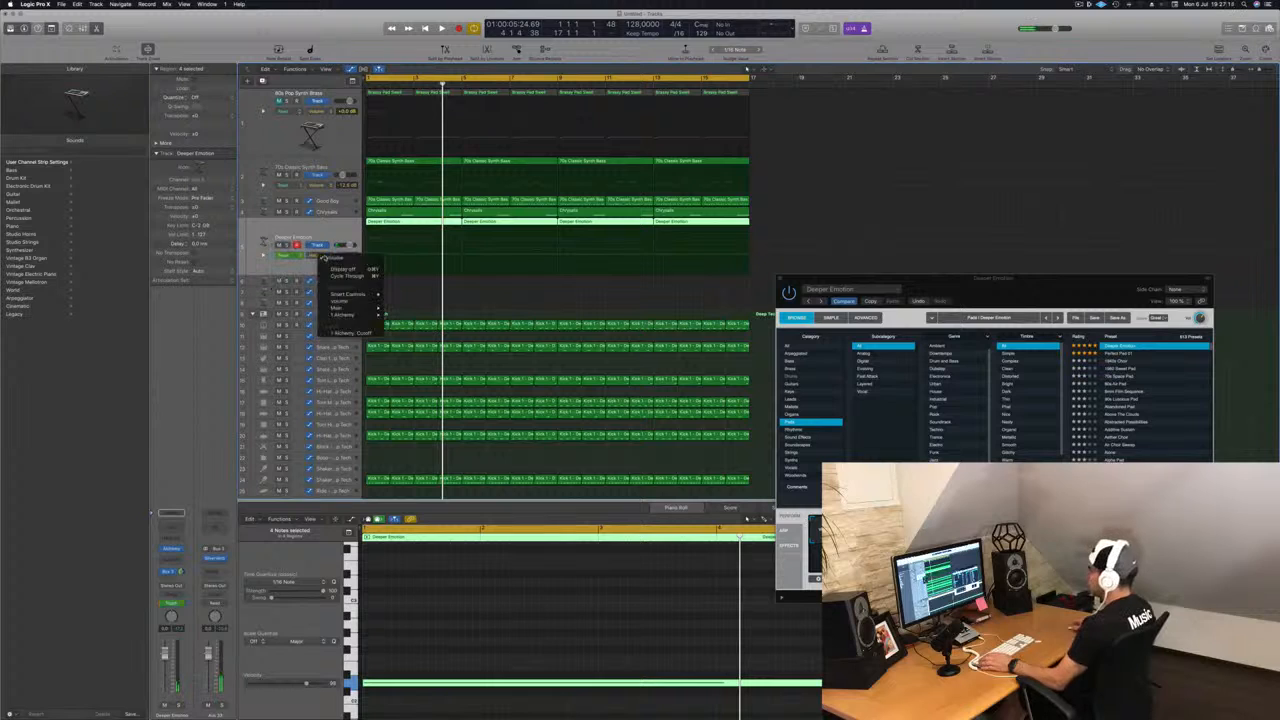
{"action": "left_click", "coordinate": [352, 333]}
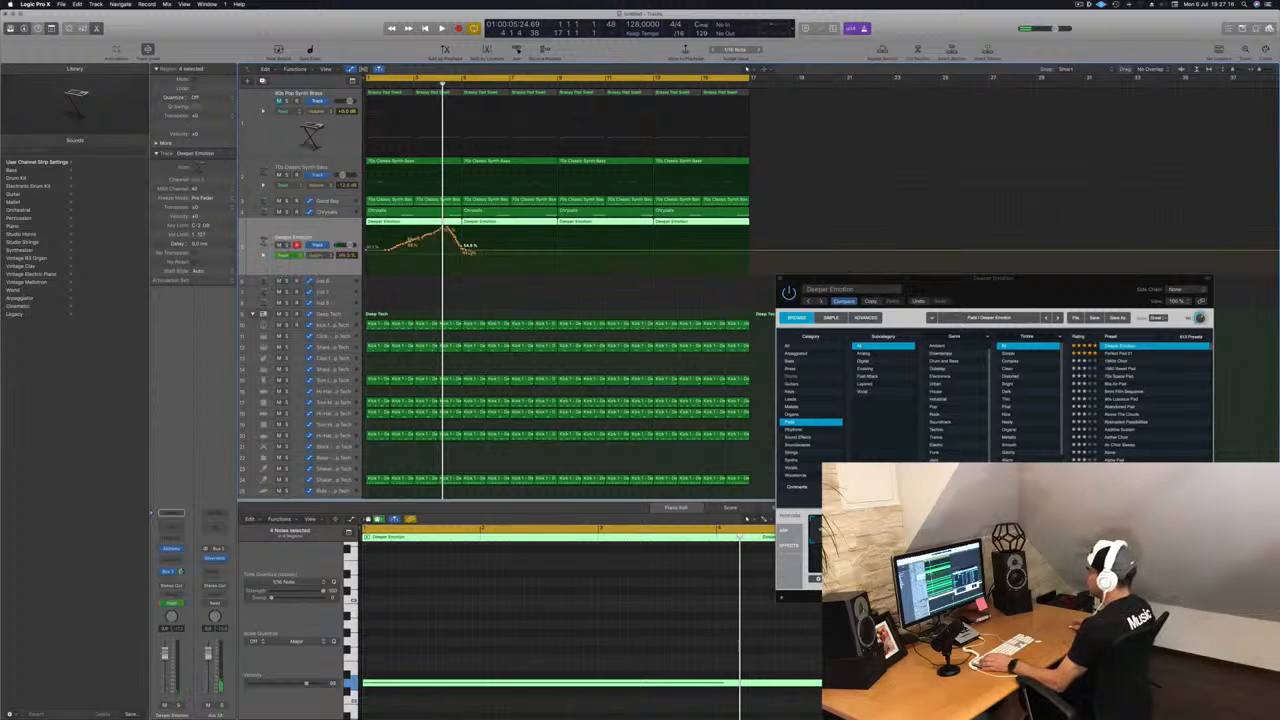
Replace the recorded cutoff automation with a ramp rising to 100% at about bar 4 and dropping straight down, and play it back
{"action": "left_click_drag", "start_coordinate": [464, 249], "coordinate": [377, 250]}
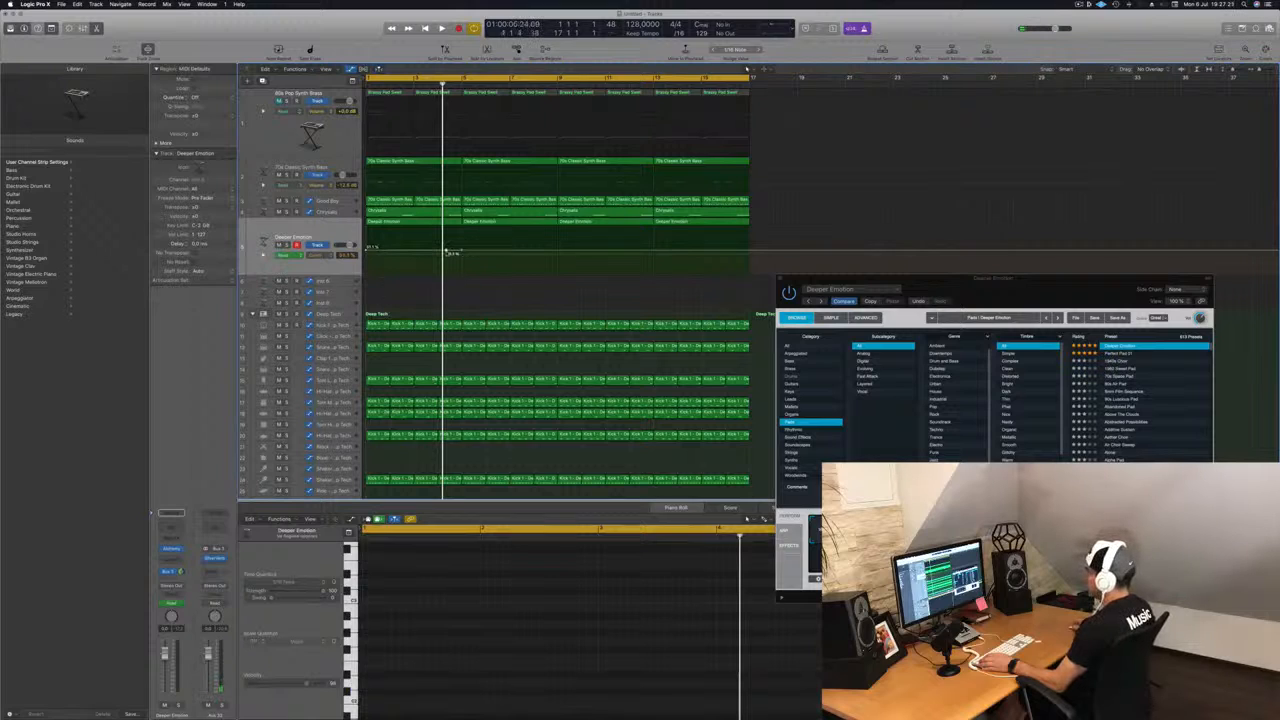
{"action": "left_click_drag", "start_coordinate": [450, 252], "coordinate": [447, 229]}
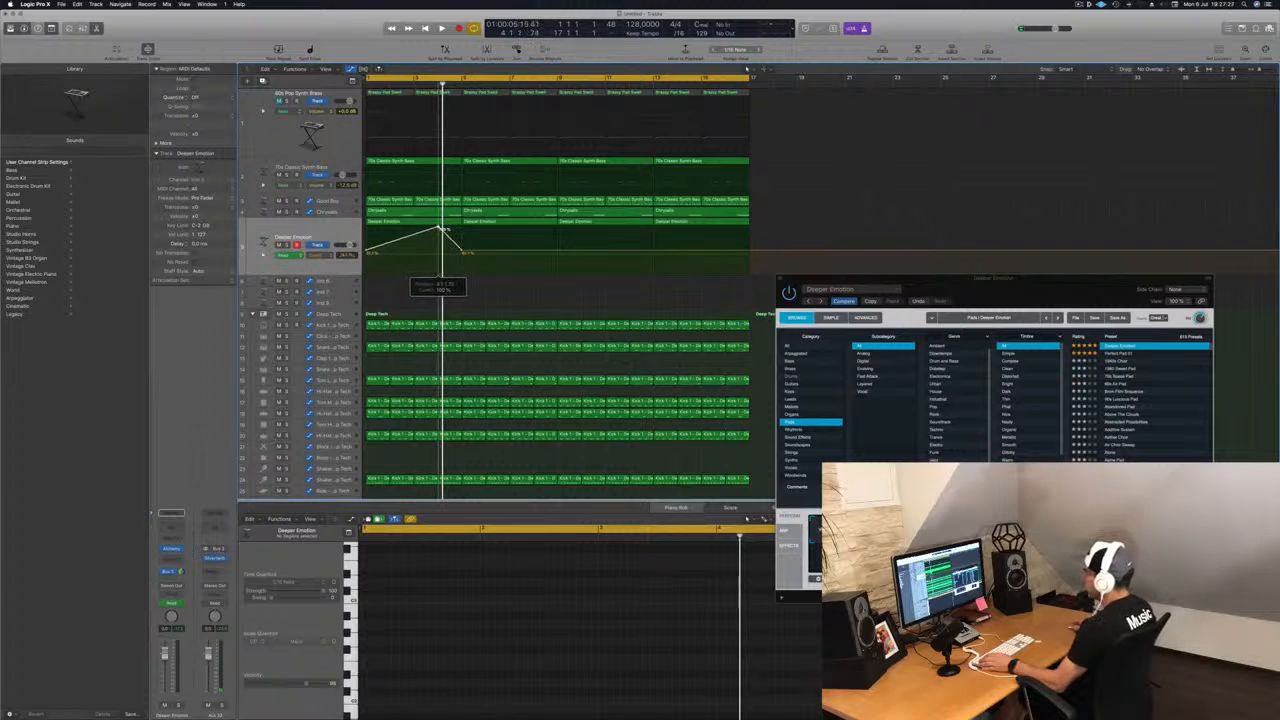
{"action": "left_click_drag", "start_coordinate": [463, 252], "coordinate": [449, 253]}
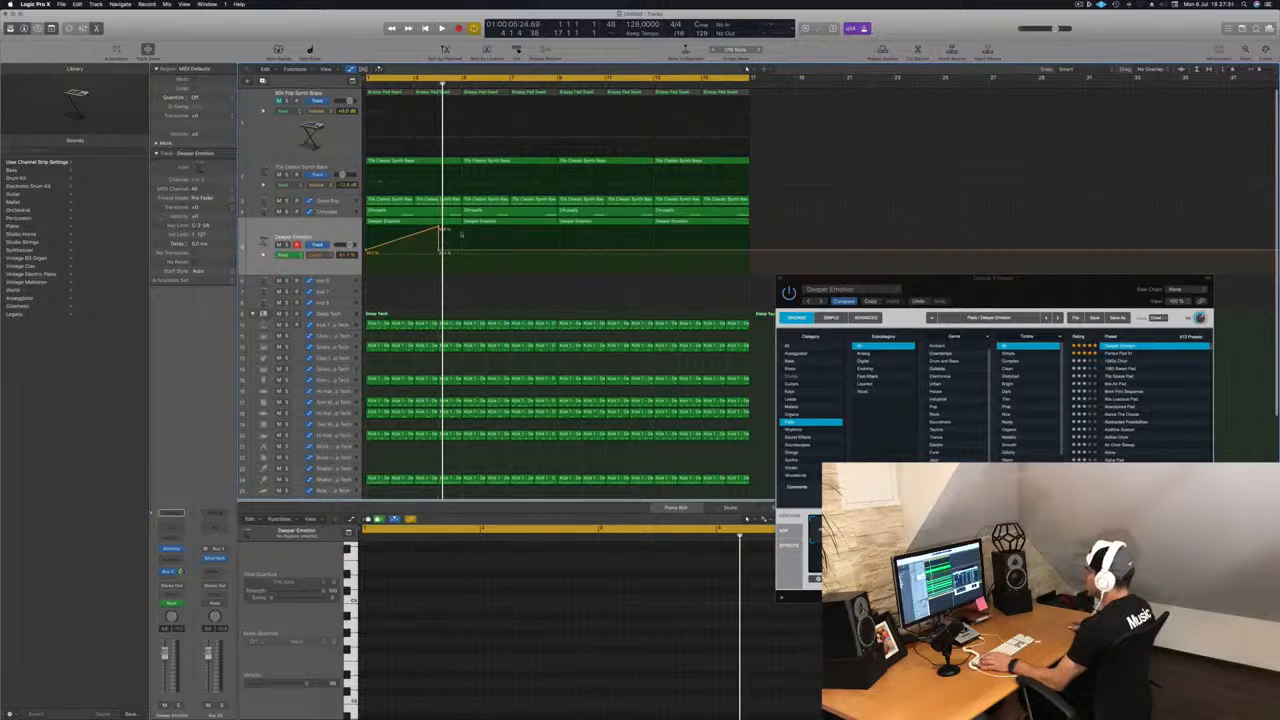
{"action": "key", "text": "space"}
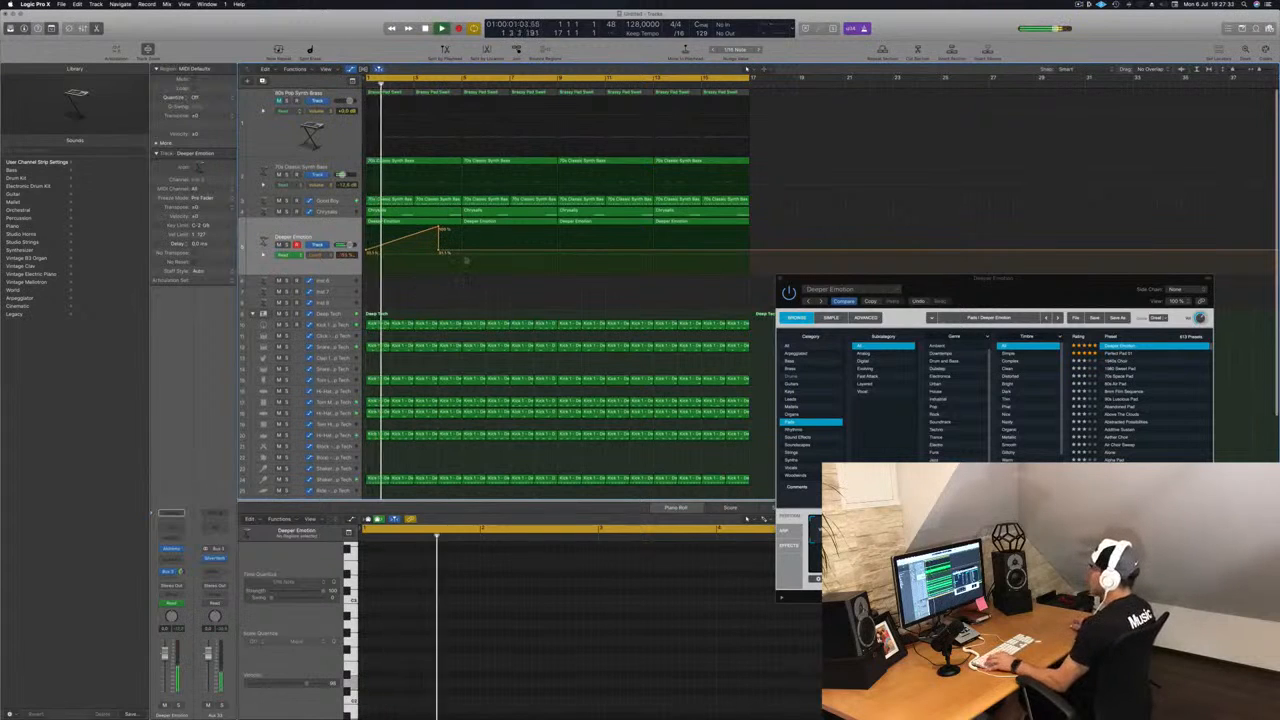
{"action": "left_click", "coordinate": [290, 263]}
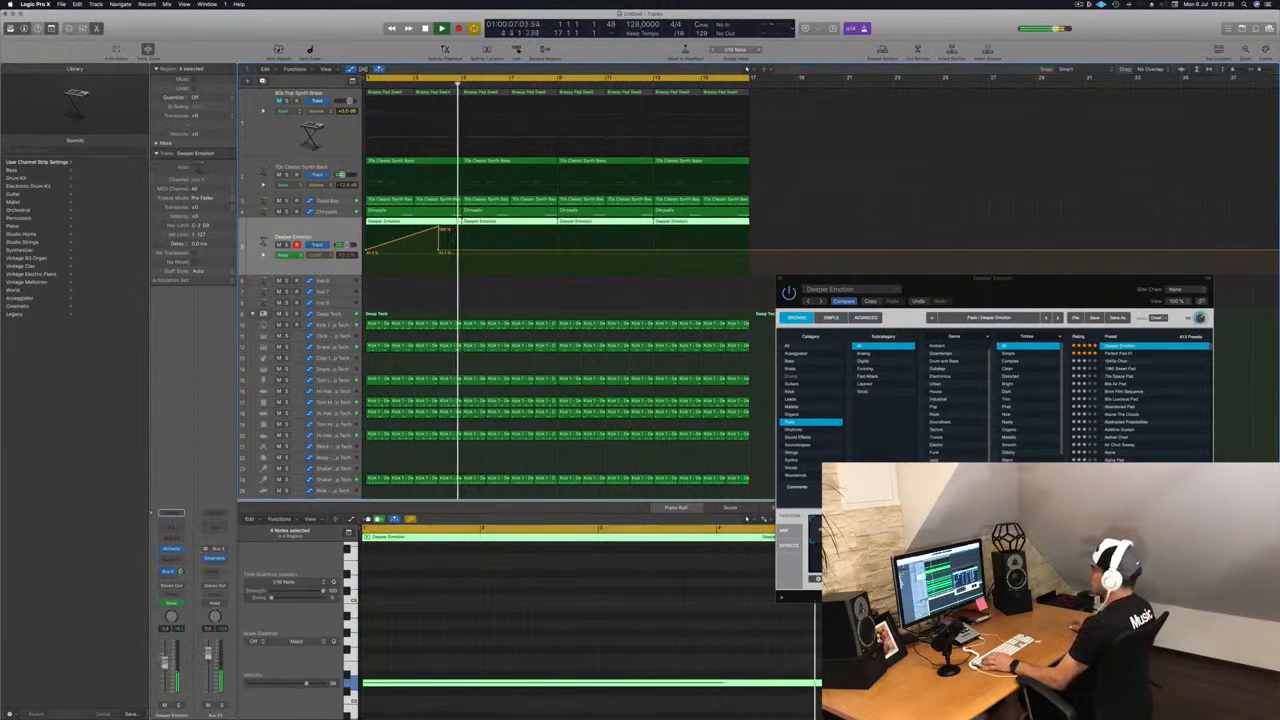
{"action": "key", "text": "Return"}
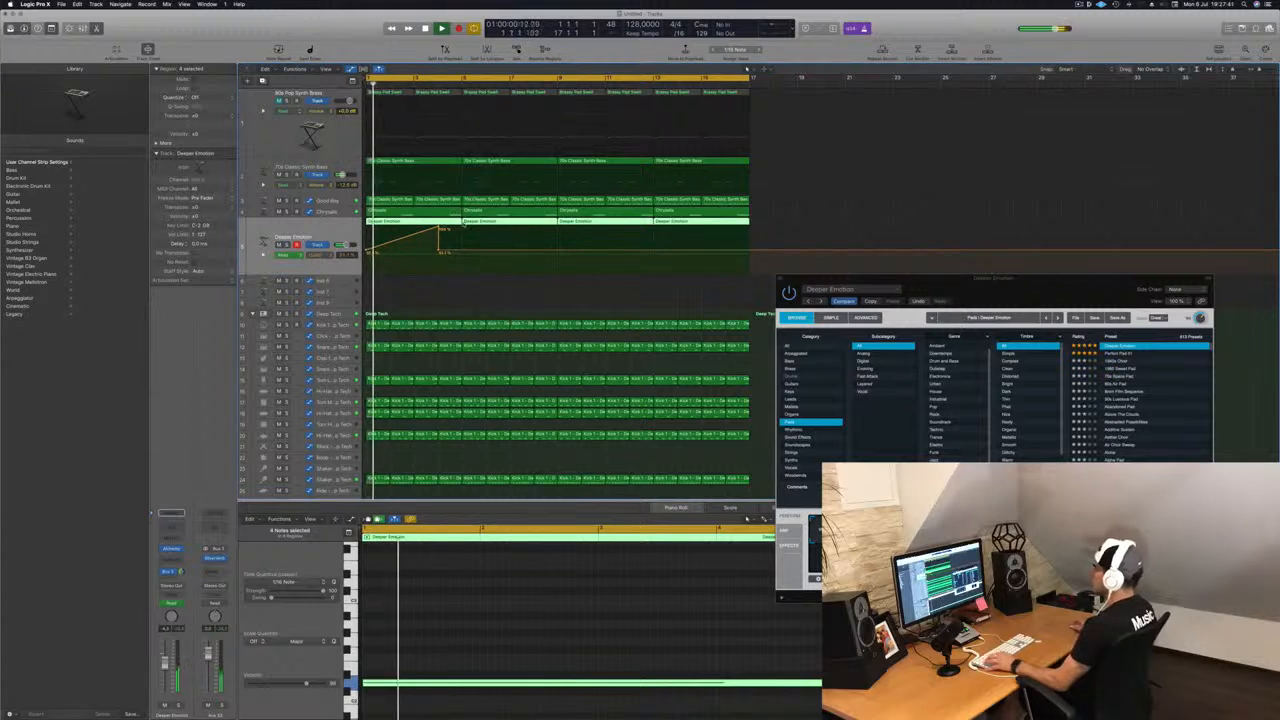
Delete the last three Deeper Emotion regions and fill bars 5 to 17 with copies of the first region including its cutoff automation
{"action": "left_click_drag", "start_coordinate": [785, 222], "coordinate": [510, 232]}
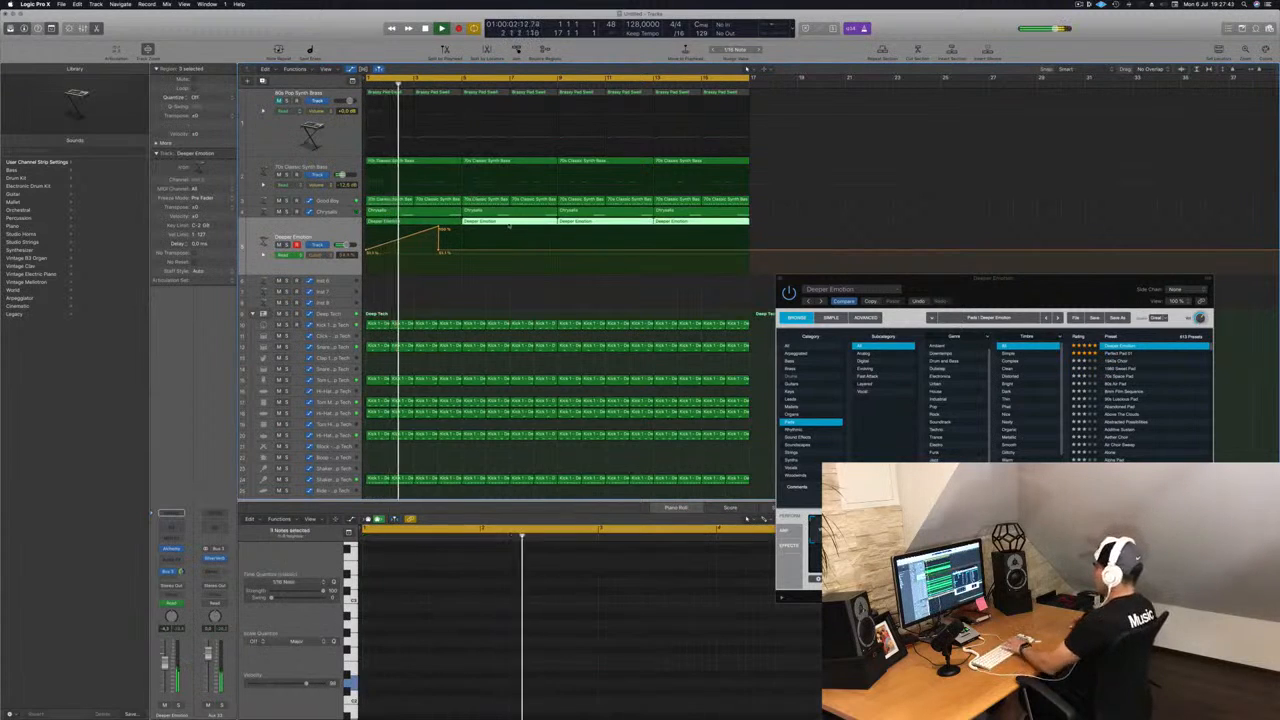
{"action": "key", "text": "Delete"}
{"action": "left_click_drag", "start_coordinate": [410, 232], "coordinate": [505, 229]}
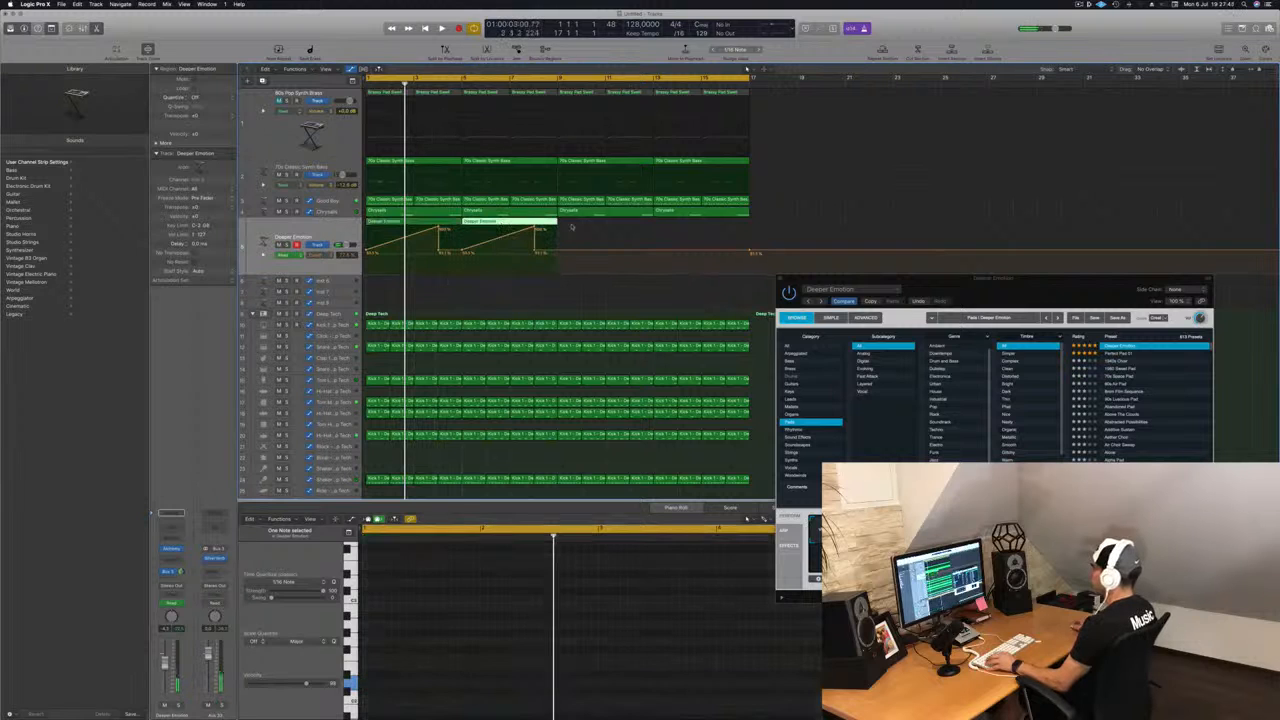
{"action": "left_click_drag", "start_coordinate": [400, 230], "coordinate": [591, 229]}
{"action": "key", "text": "space"}
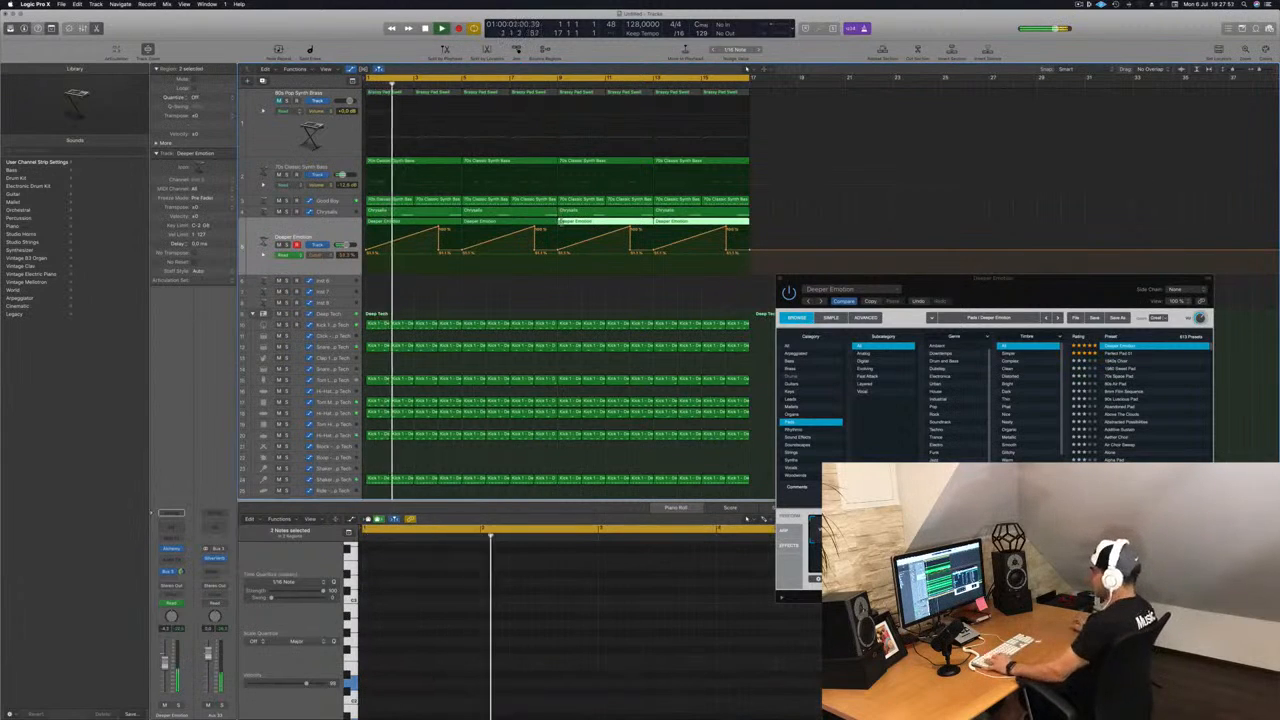
Save the project in the Logic folder and close the Alchemy plug-in window of the Deeper Emotion track
{"action": "key", "text": "super+s"}
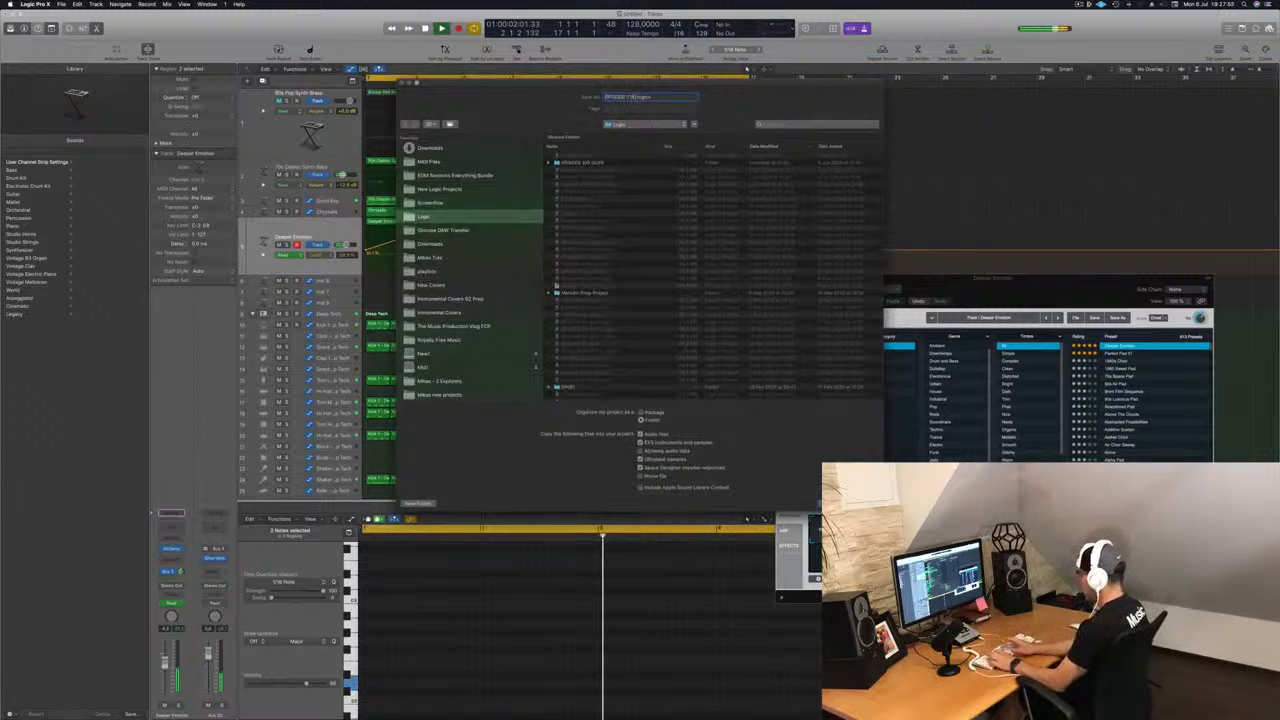
{"action": "key", "text": "Return"}
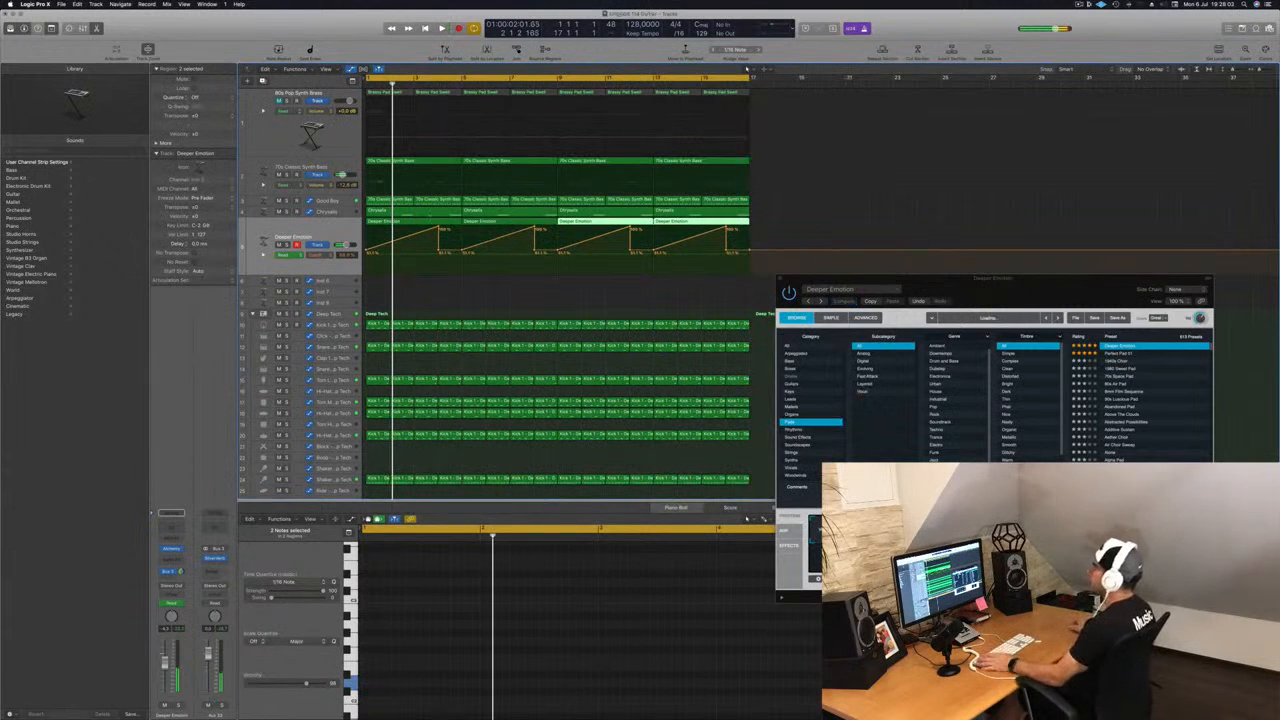
{"action": "key", "text": "space"}
{"action": "left_click", "coordinate": [446, 288]}
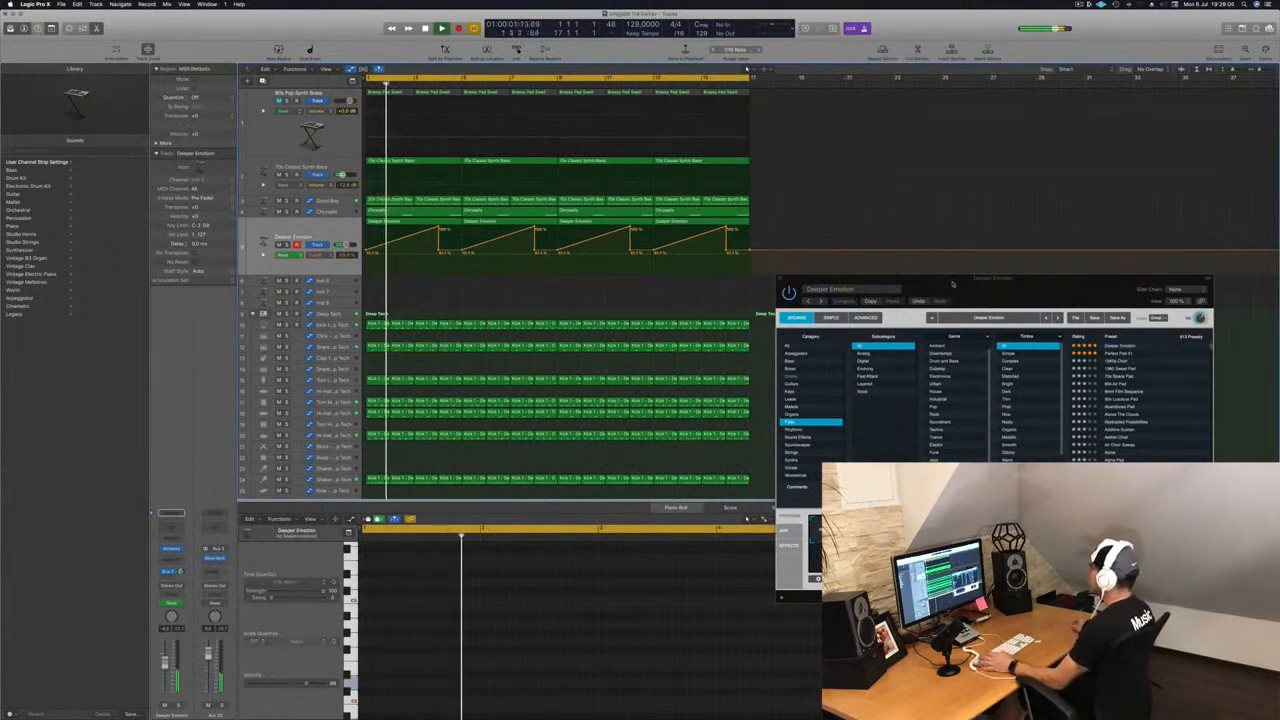
{"action": "left_click_drag", "start_coordinate": [954, 280], "coordinate": [865, 313]}
{"action": "left_click", "coordinate": [691, 311]}
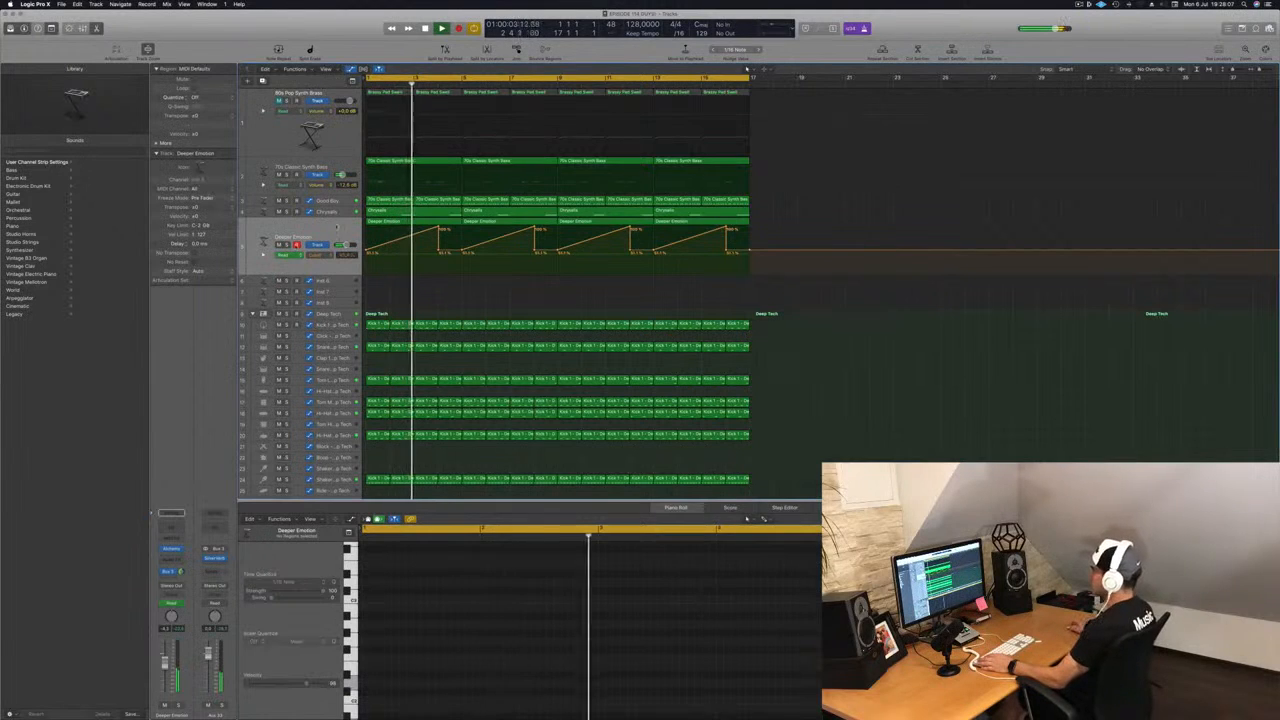
Duplicate the 80s Pop Synth Brass track and copy its first Brassy Pad Swell region onto the new track
{"action": "left_click", "coordinate": [294, 240]}
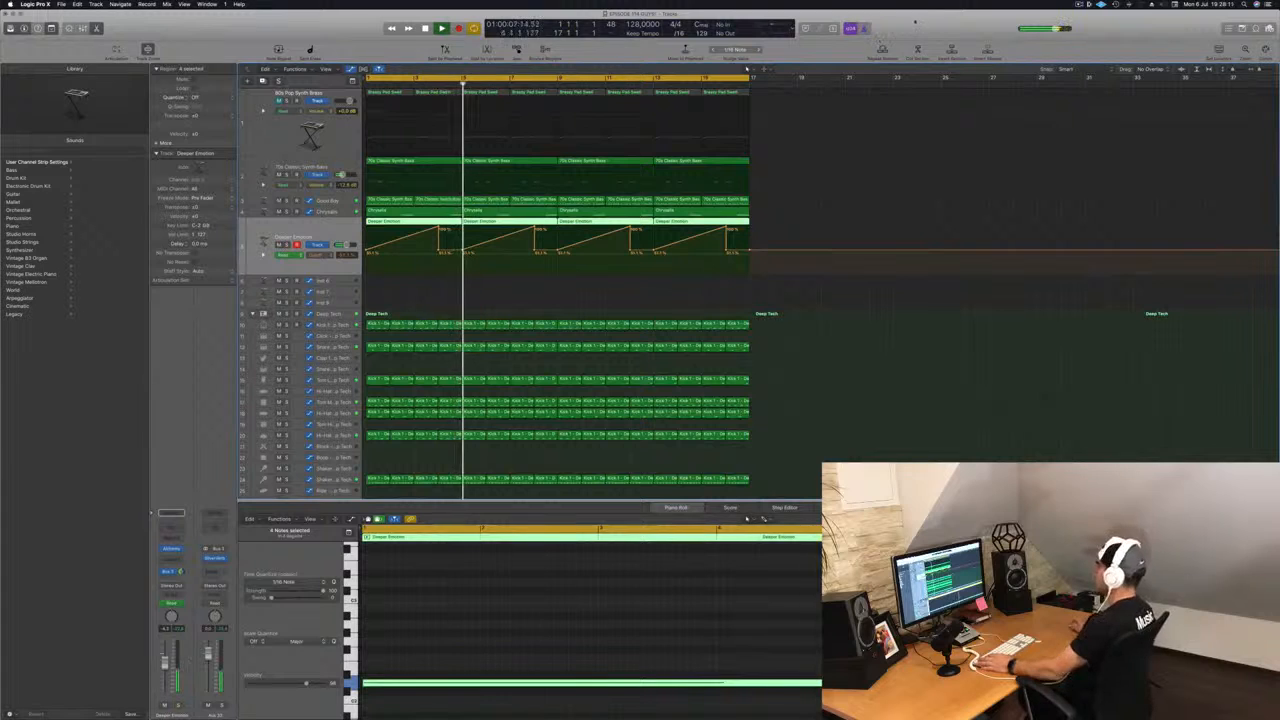
{"action": "left_click", "coordinate": [334, 280]}
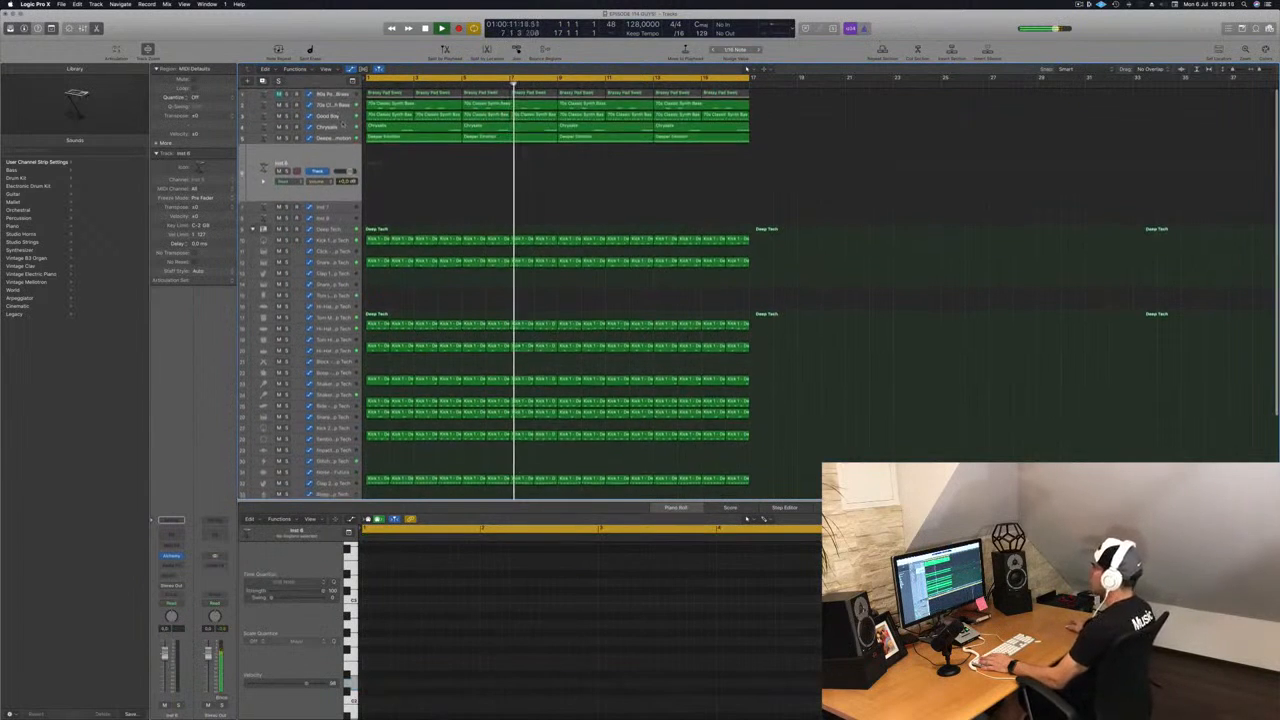
{"action": "left_click", "coordinate": [338, 117]}
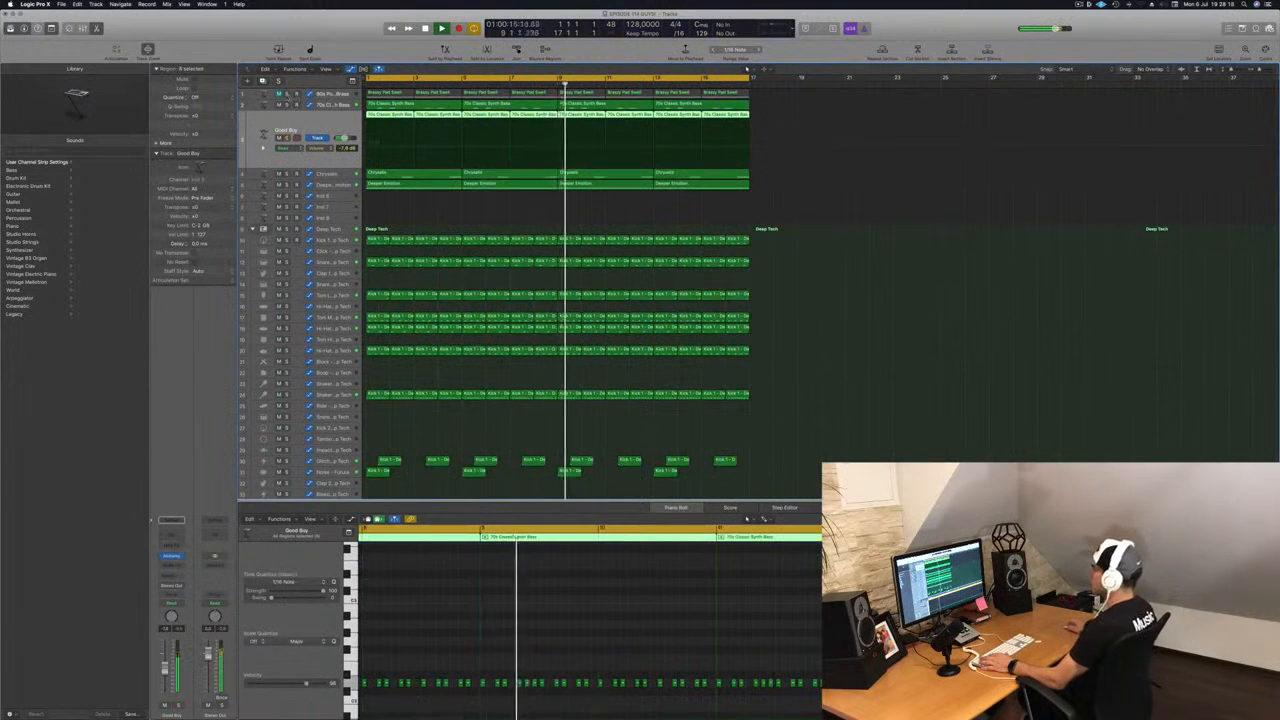
{"action": "key", "text": "Up"}
{"action": "key", "text": "Up"}
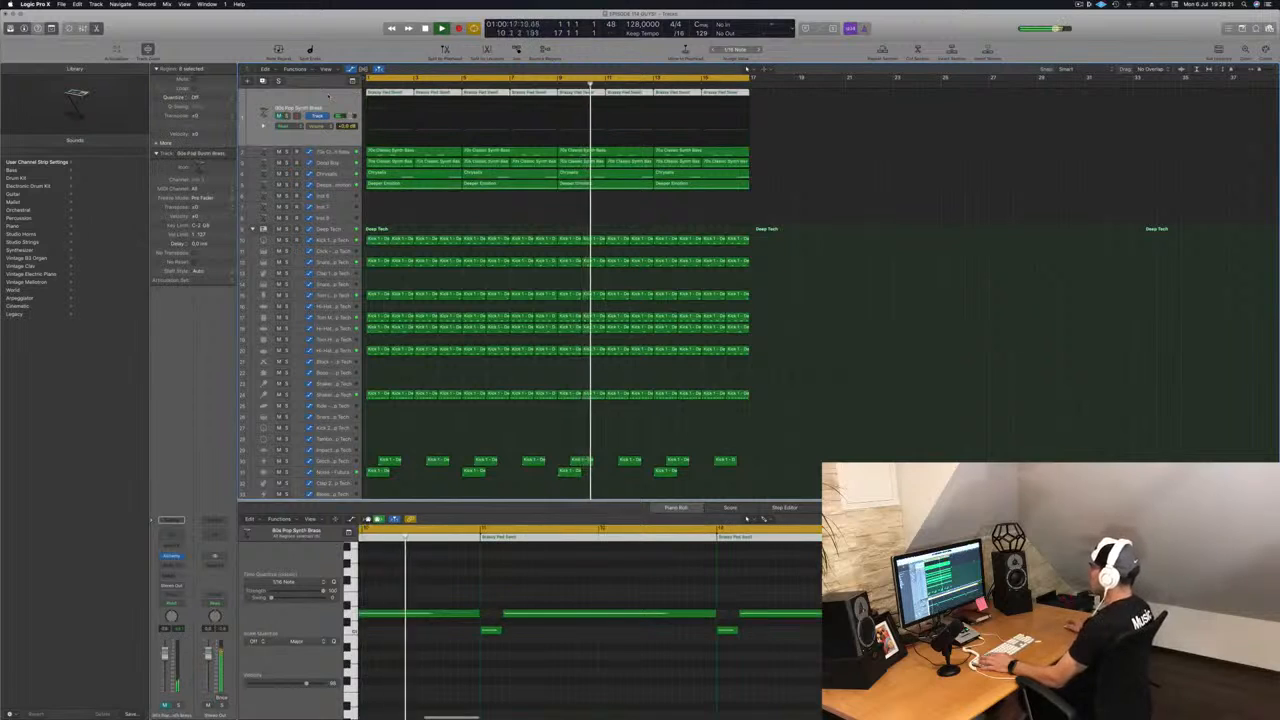
{"action": "key", "text": "Return"}
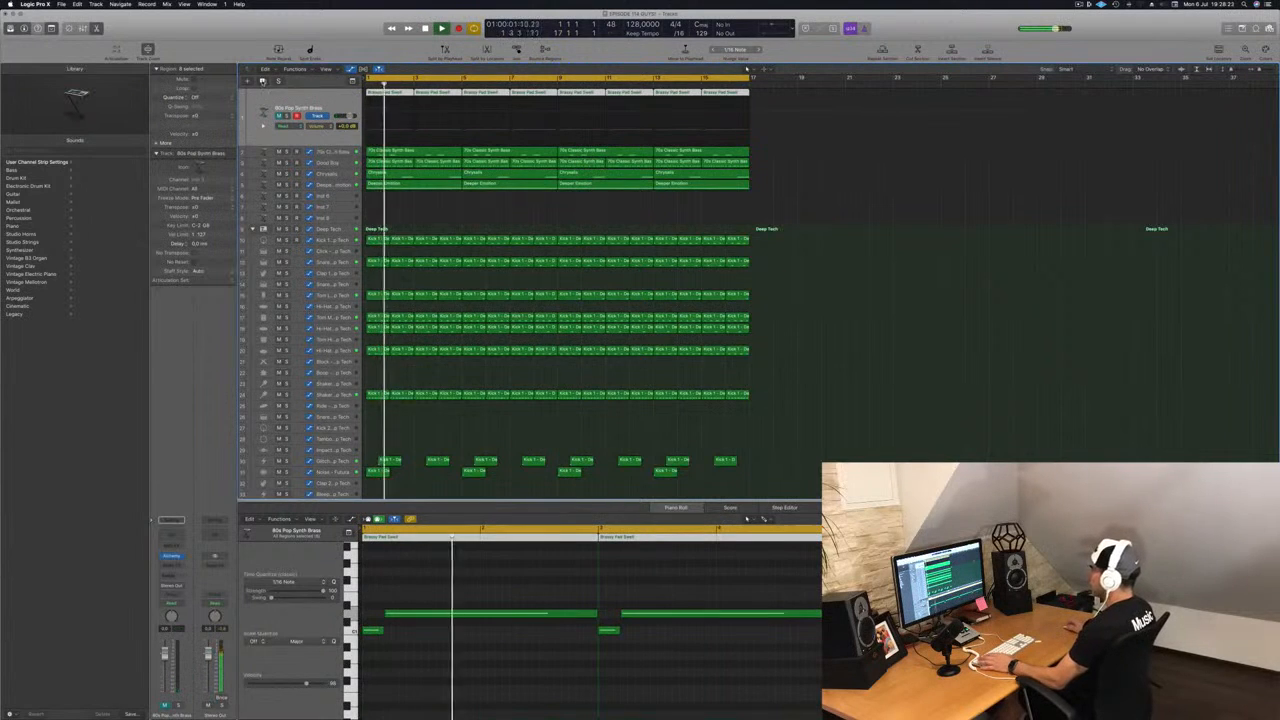
{"action": "key", "text": "super+d"}
{"action": "left_click_drag", "start_coordinate": [387, 94], "coordinate": [385, 121]}
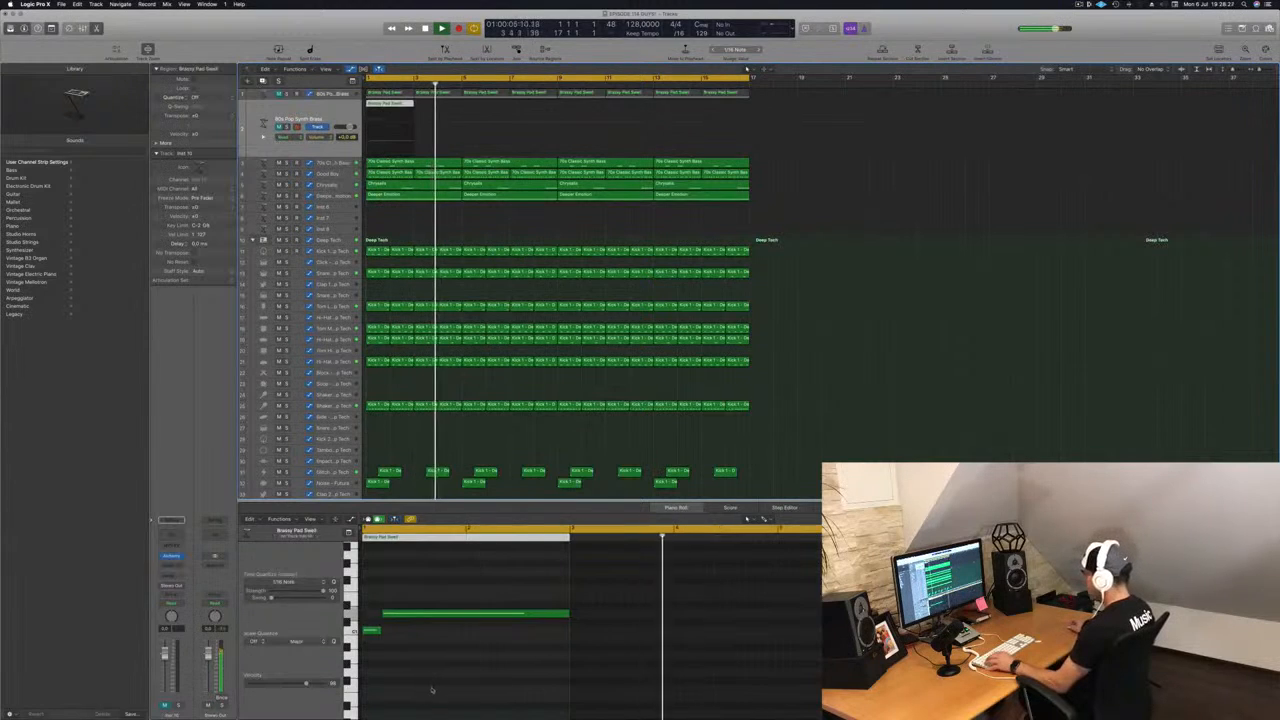
Copy both notes of the new Brassy Pad Swell region 12 semitones higher in the piano roll
{"action": "scroll", "coordinate": [432, 688], "scroll_direction": "left", "scroll_amount": 3}
{"action": "left_click", "coordinate": [400, 681]}
{"action": "key", "text": "super+a"}
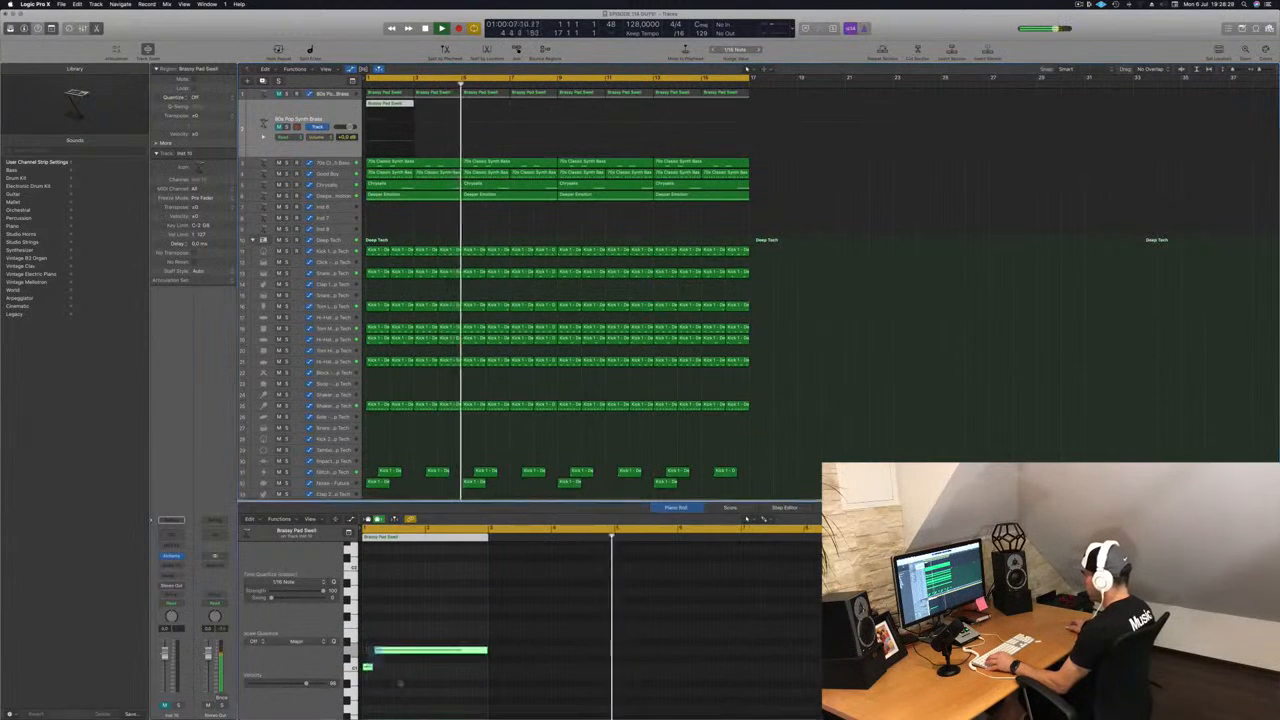
{"action": "left_click_drag", "start_coordinate": [426, 651], "coordinate": [424, 553]}
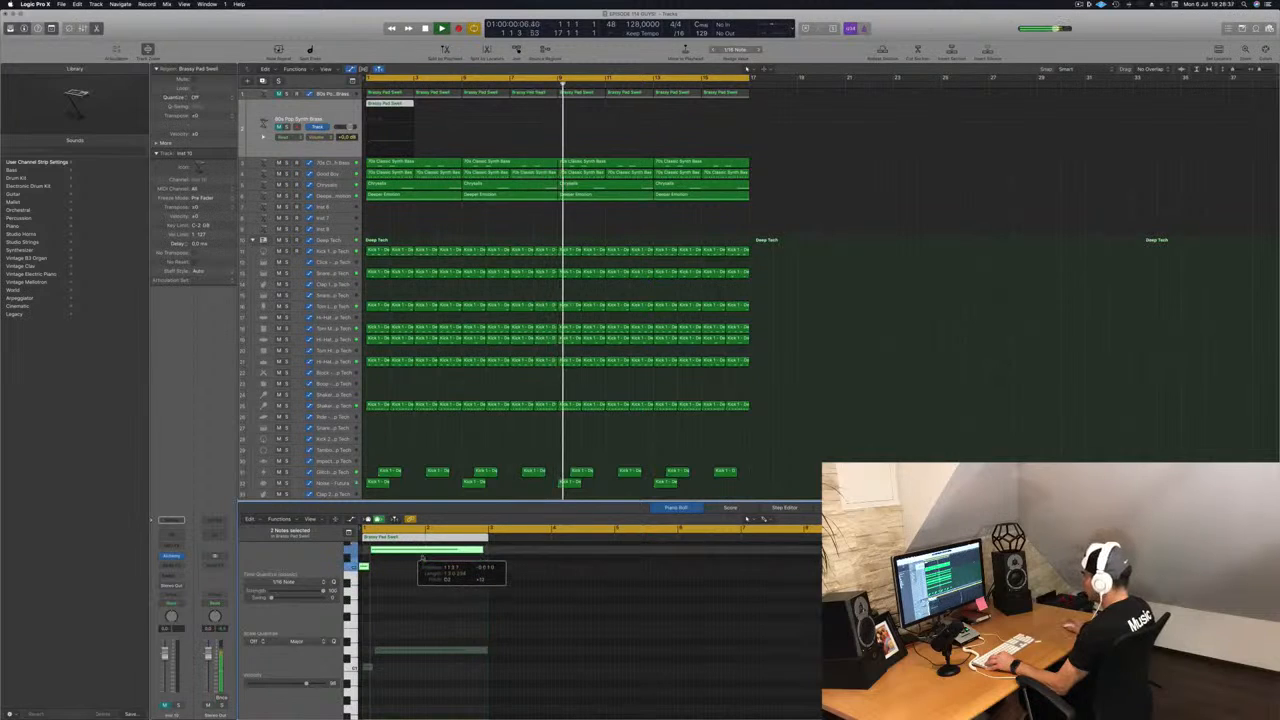
Copy the edited Brassy Pad Swell region along the duplicated track up to bar 17 and select all of the track's regions
{"action": "left_click", "coordinate": [394, 106]}
{"action": "key", "text": "Return"}
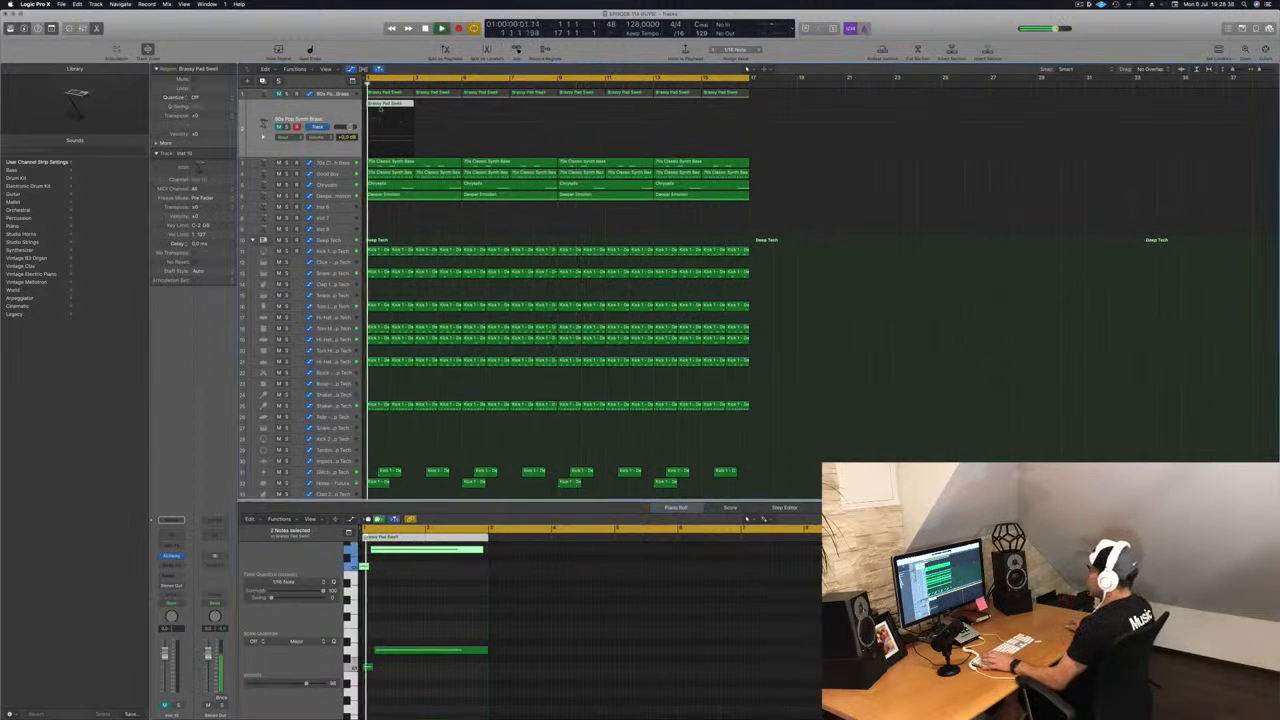
{"action": "key", "text": "Return"}
{"action": "left_click_drag", "start_coordinate": [394, 106], "coordinate": [599, 112]}
{"action": "left_click", "coordinate": [399, 107], "text": "shift"}
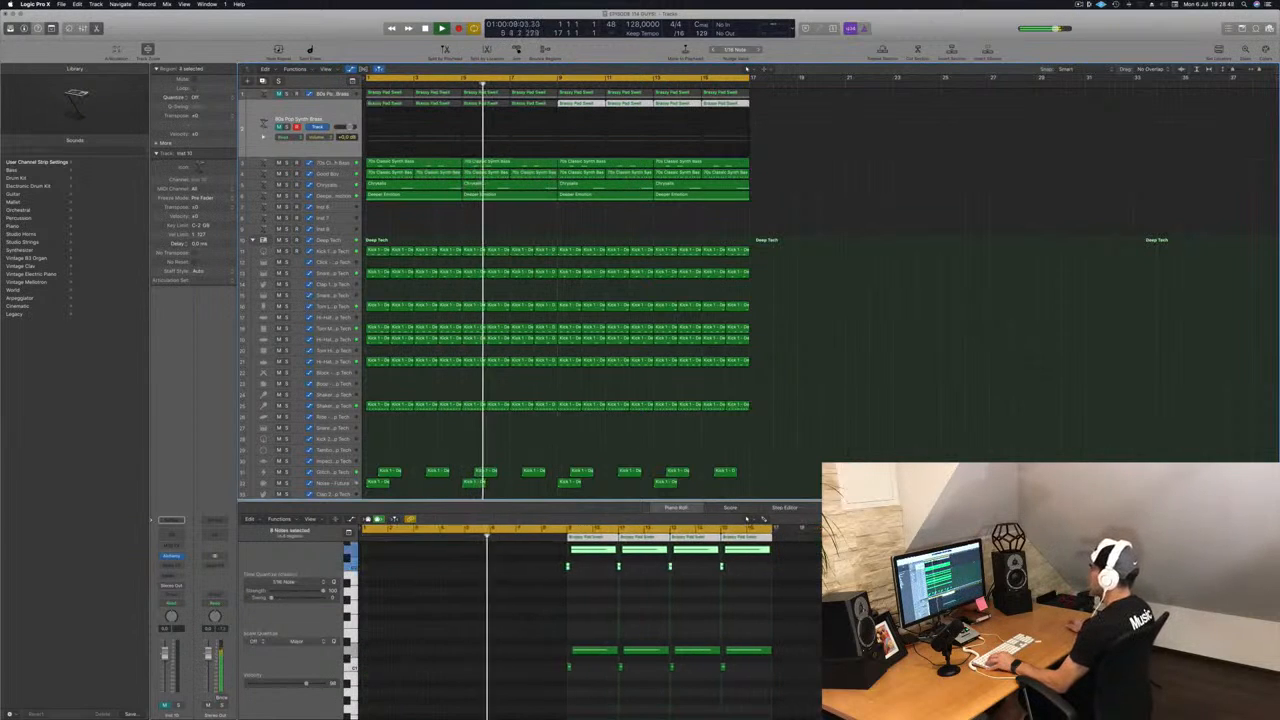
{"action": "left_click", "coordinate": [348, 113]}
{"action": "left_click", "coordinate": [440, 686]}
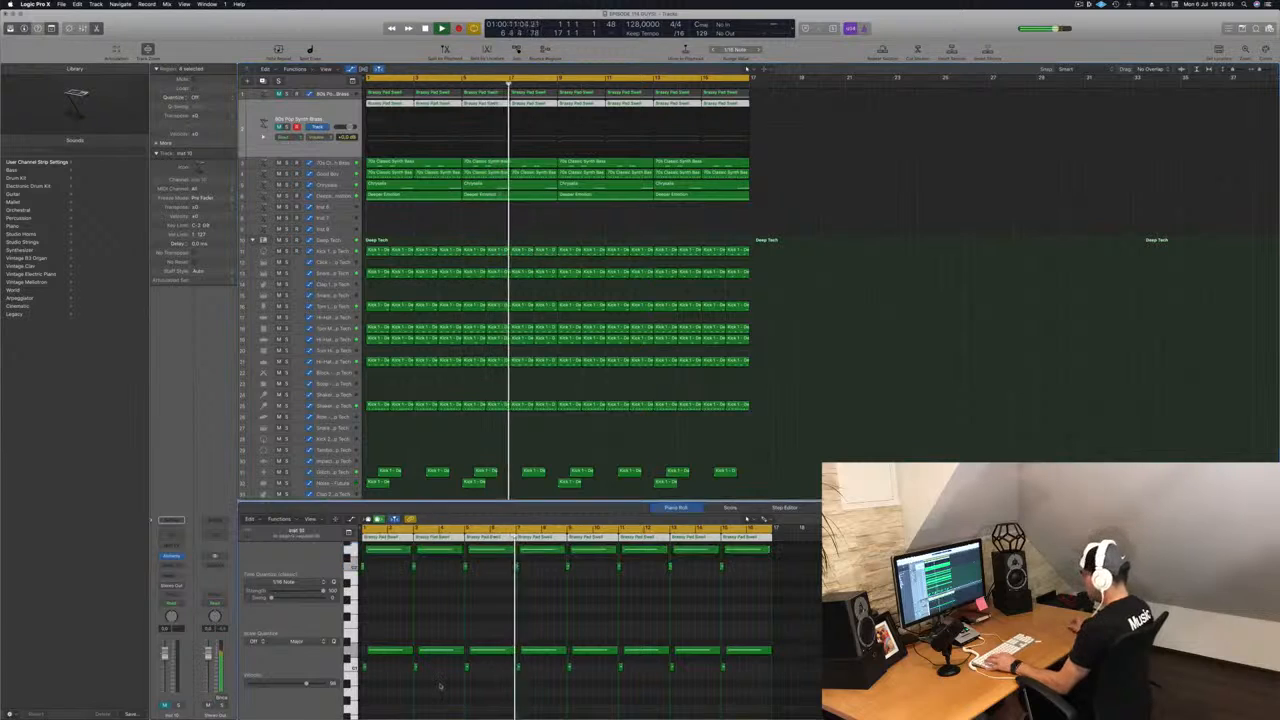
Transpose all notes of the duplicated track's Brassy Pad Swell regions up two octaves and unmute the track
{"action": "key", "text": "super+a"}
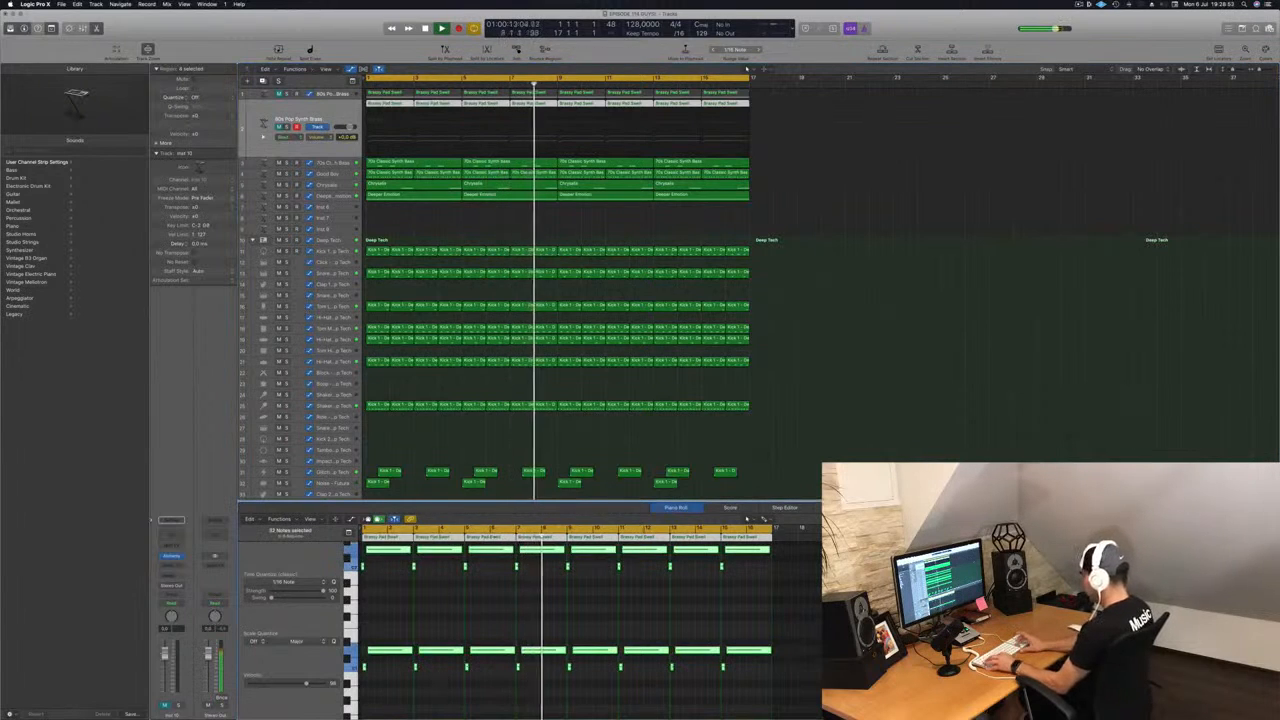
{"action": "key", "text": "alt+shift+Up"}
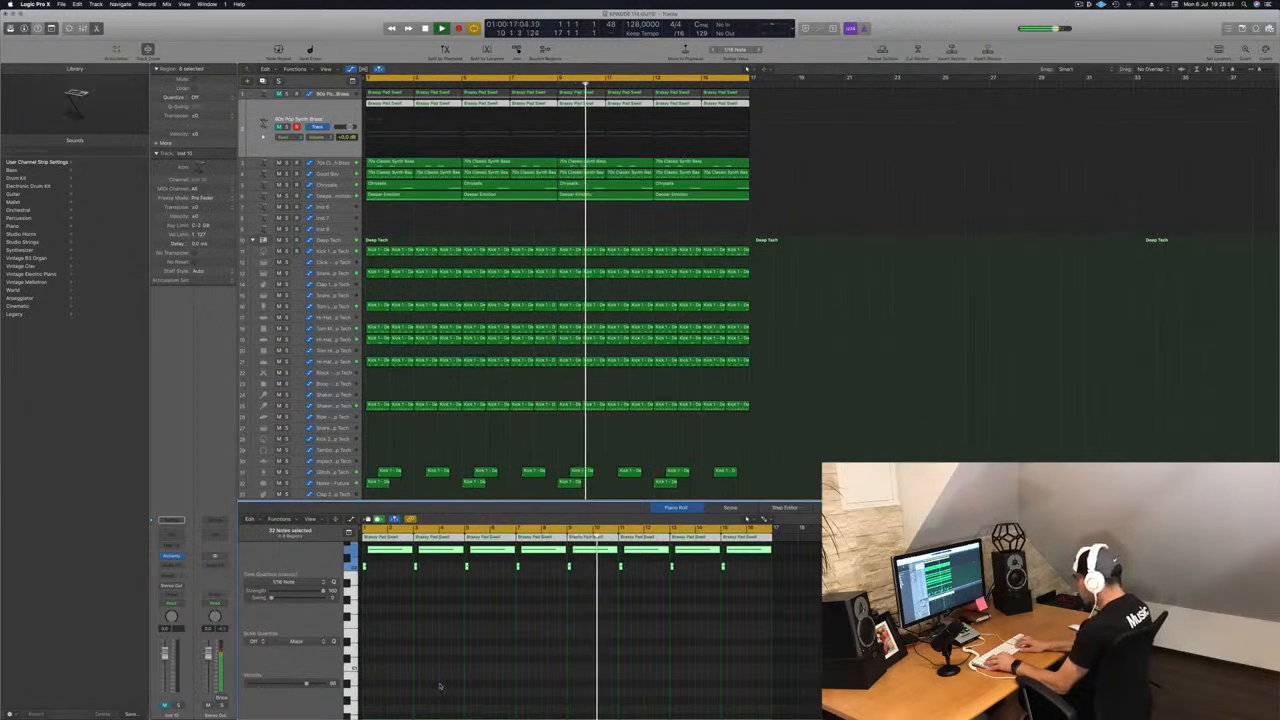
{"action": "key", "text": "alt+shift+Up"}
{"action": "key", "text": "Return"}
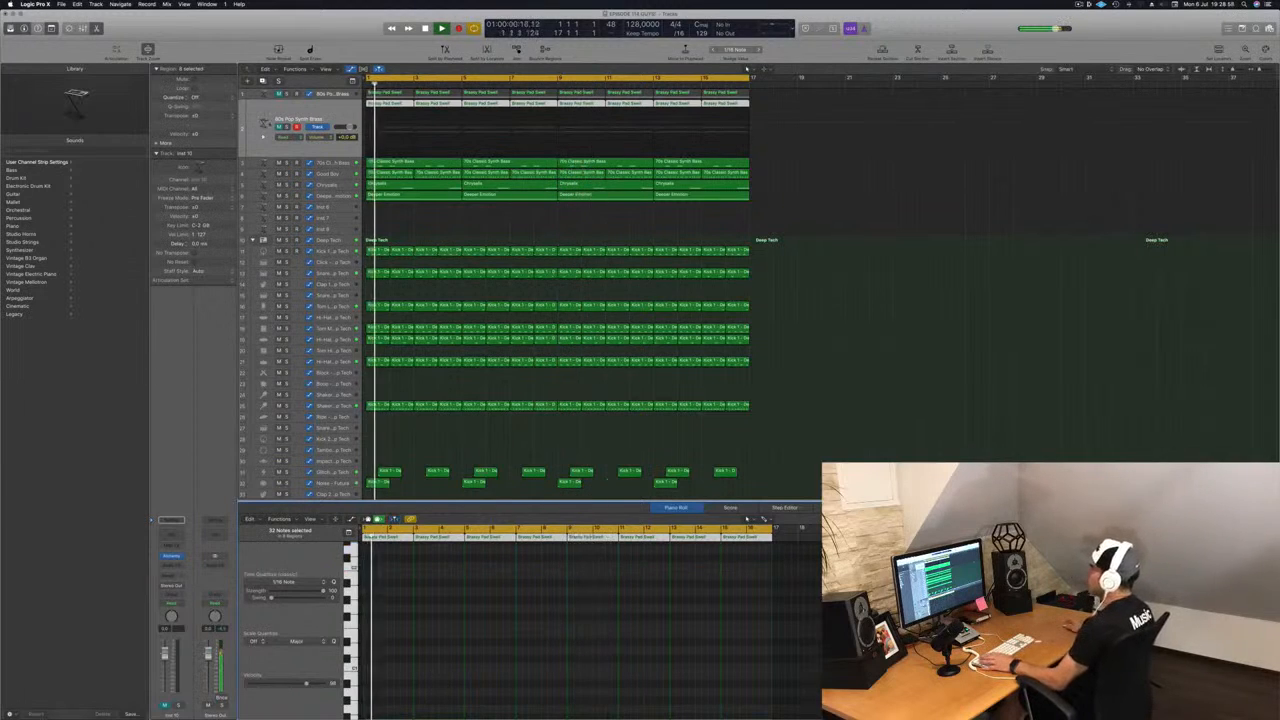
{"action": "left_click", "coordinate": [279, 127]}
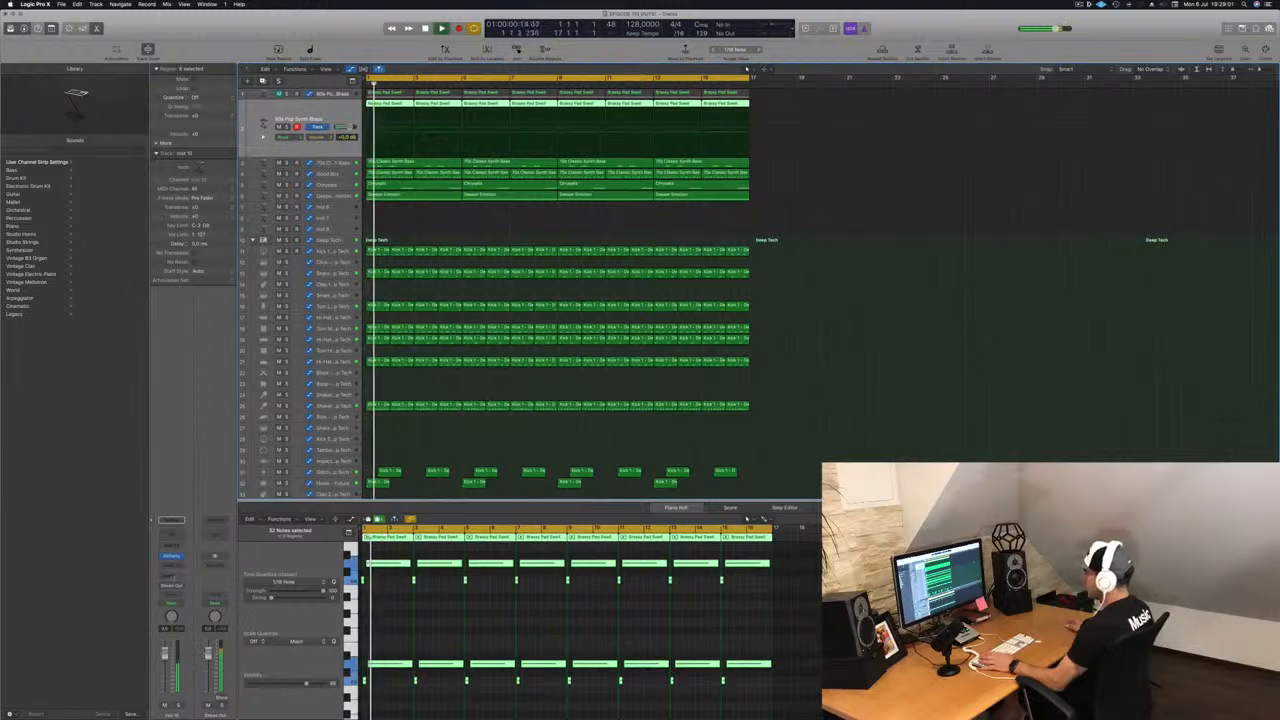
Open the duplicated track's Alchemy instrument and load the 8mm Film Sequence preset from the Pads category
{"action": "left_click", "coordinate": [171, 556]}
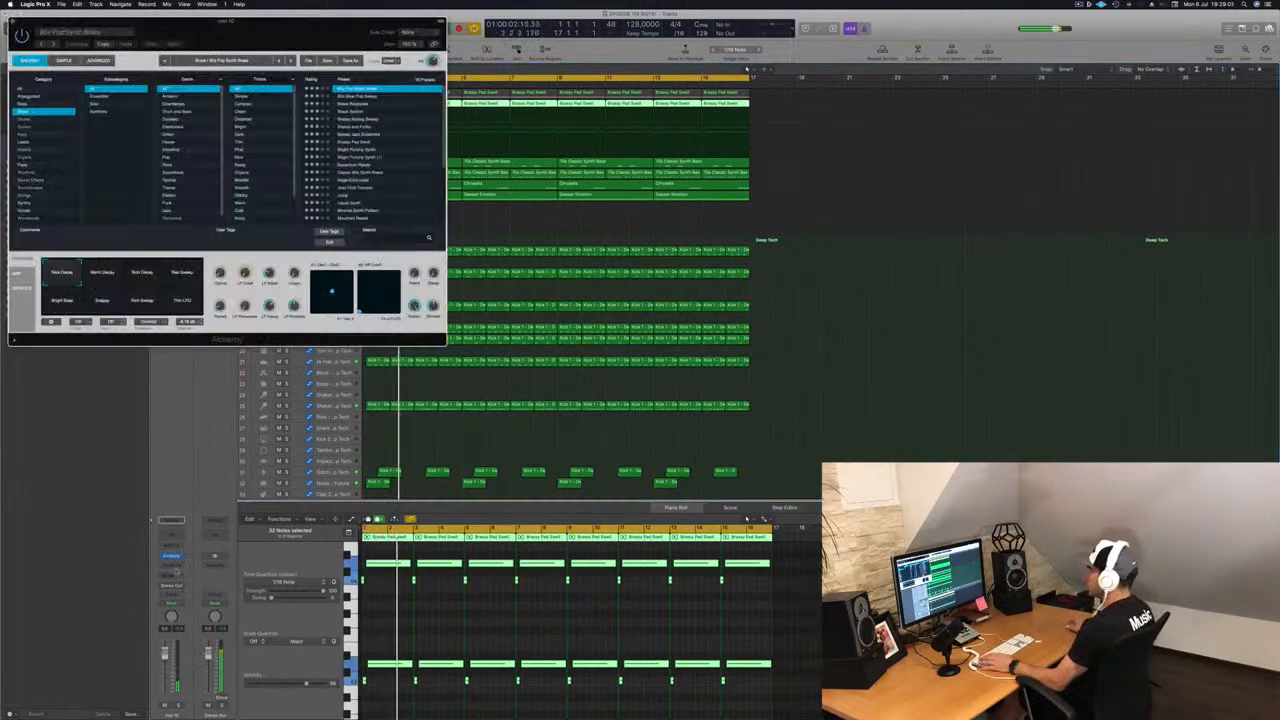
{"action": "left_click_drag", "start_coordinate": [200, 20], "coordinate": [761, 213]}
{"action": "left_click", "coordinate": [527, 459]}
Lower the duplicated track's volume to -11.8 dB and add a send to Bus 3
{"action": "left_click_drag", "start_coordinate": [165, 654], "coordinate": [165, 661]}
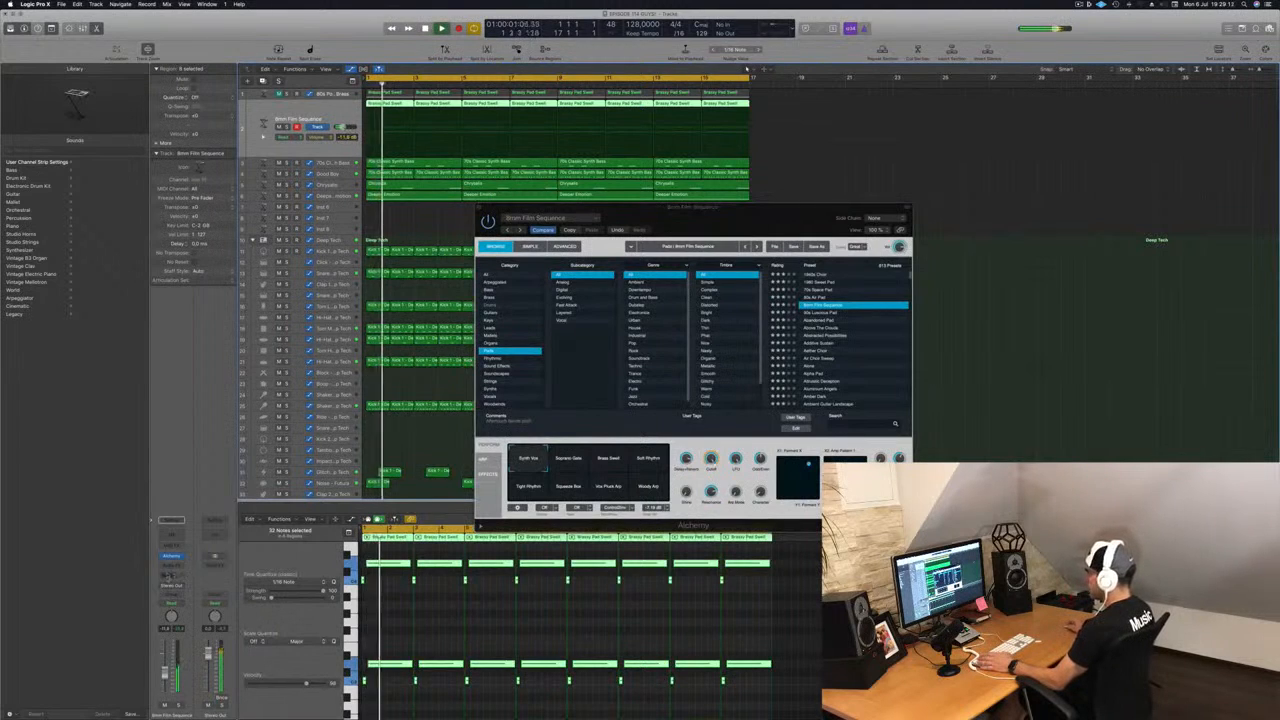
{"action": "left_click", "coordinate": [170, 577]}
{"action": "mouse_move", "coordinate": [178, 590]}
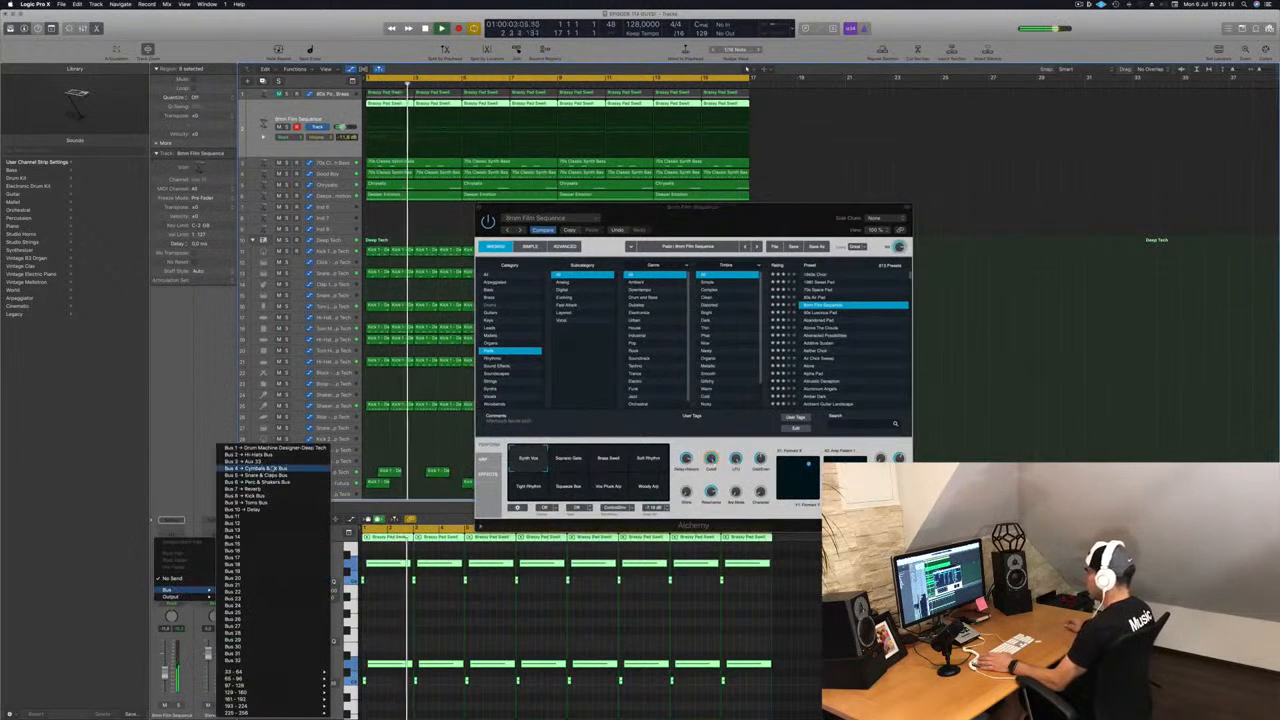
{"action": "left_click", "coordinate": [258, 461]}
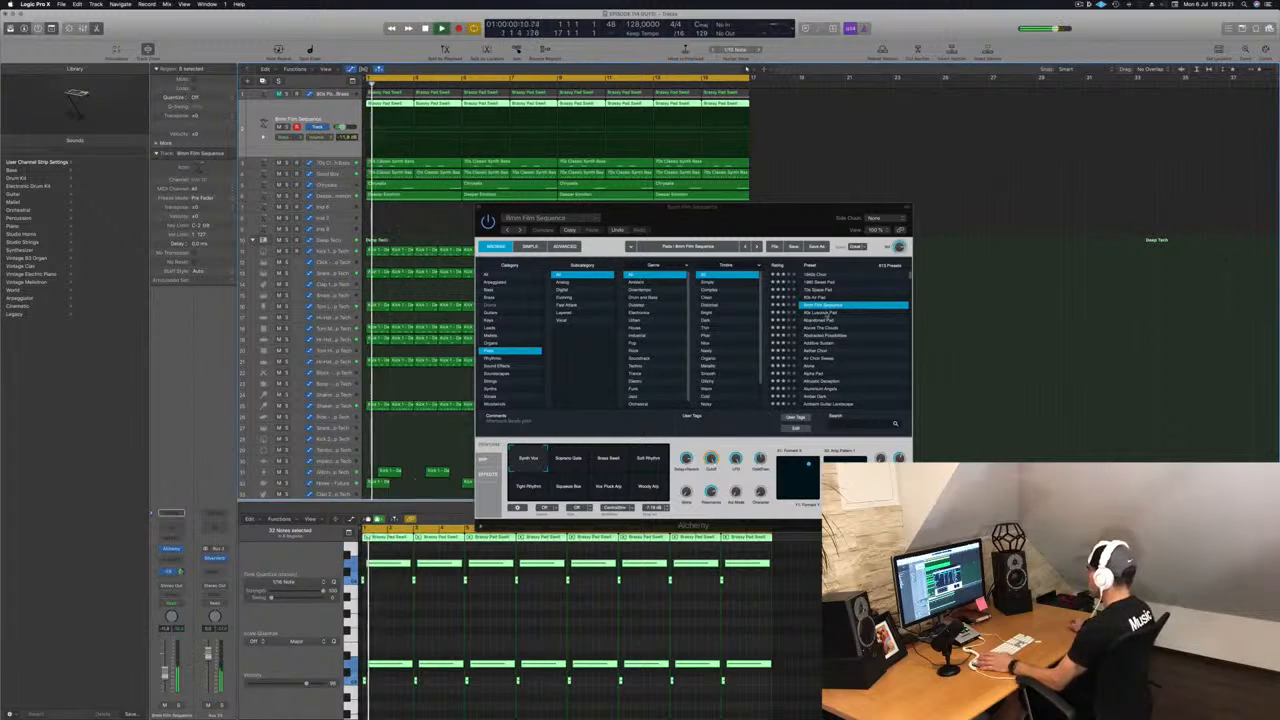
Load the Abandoned Pad preset and audition its Brightly Warped, Warm and Soft Gate snapshots
{"action": "left_click_drag", "start_coordinate": [741, 220], "coordinate": [960, 140]}
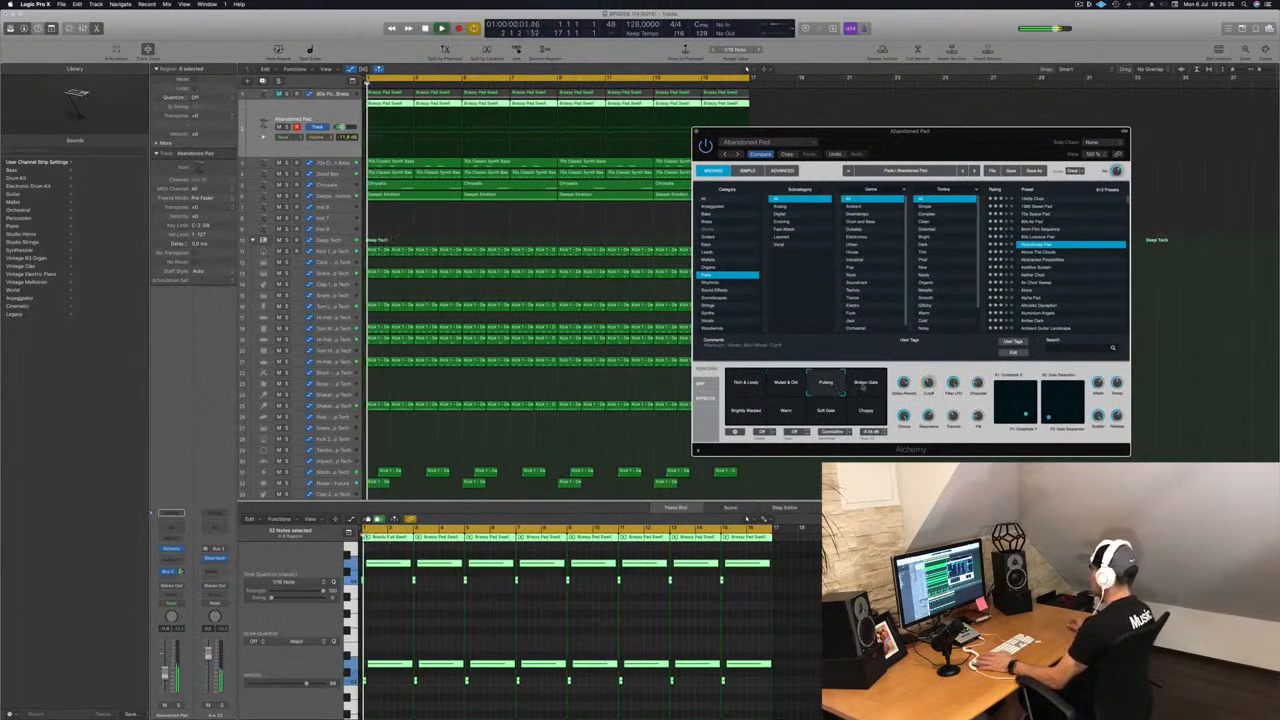
{"action": "mouse_move", "coordinate": [973, 142]}
{"action": "left_mouse_down"}
{"action": "mouse_move", "coordinate": [854, 175]}
{"action": "mouse_move", "coordinate": [992, 143]}
{"action": "left_mouse_up"}
{"action": "left_click", "coordinate": [746, 417]}
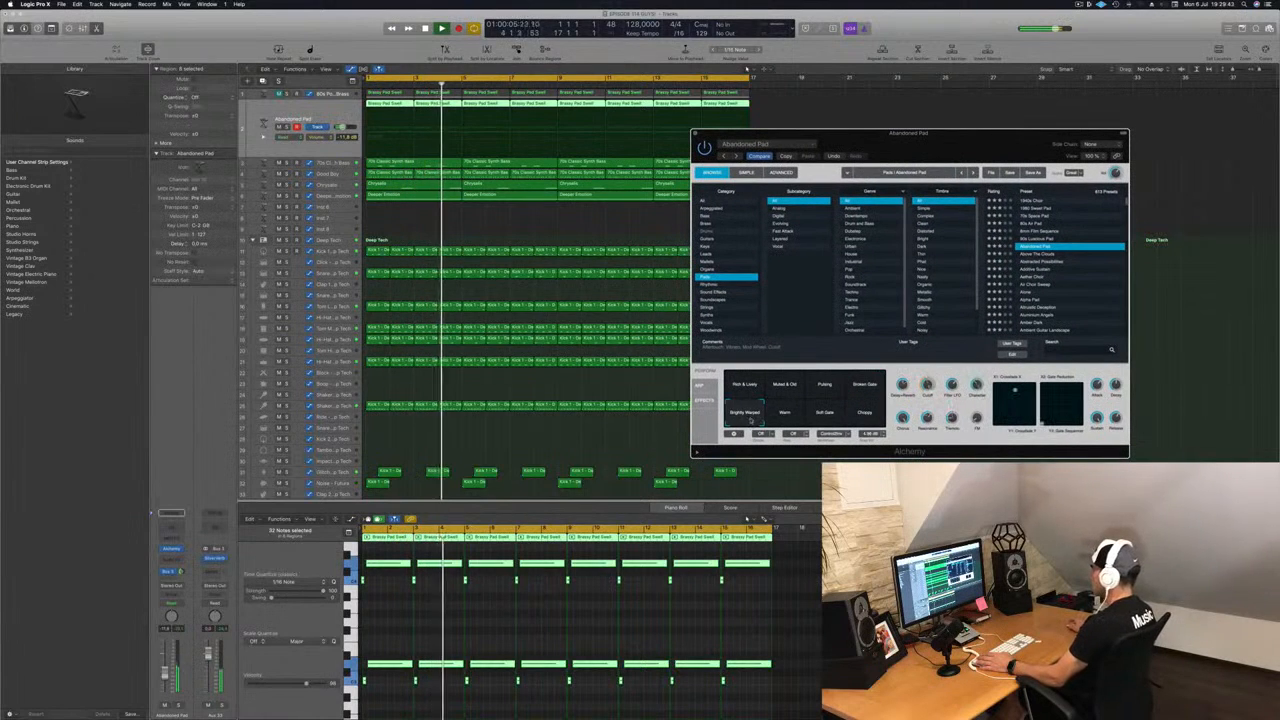
{"action": "left_click", "coordinate": [786, 415]}
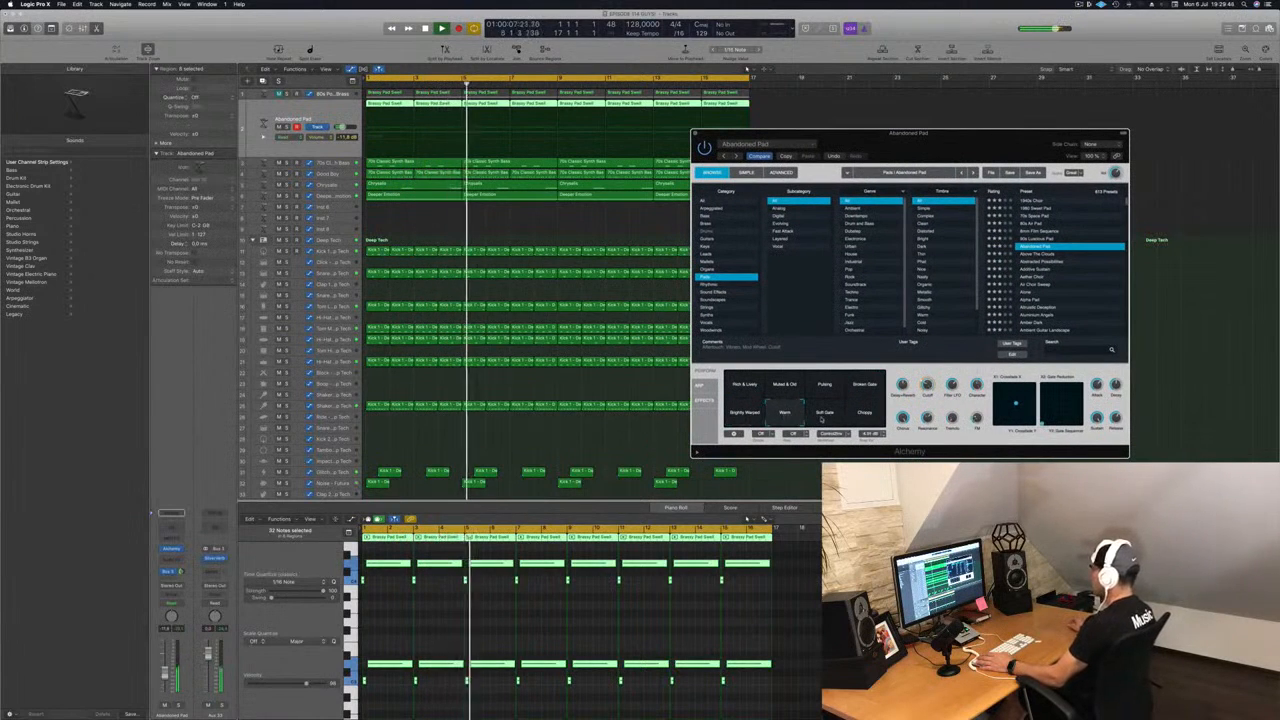
{"action": "key", "text": "space"}
{"action": "key", "text": "space"}
{"action": "left_click", "coordinate": [823, 414]}
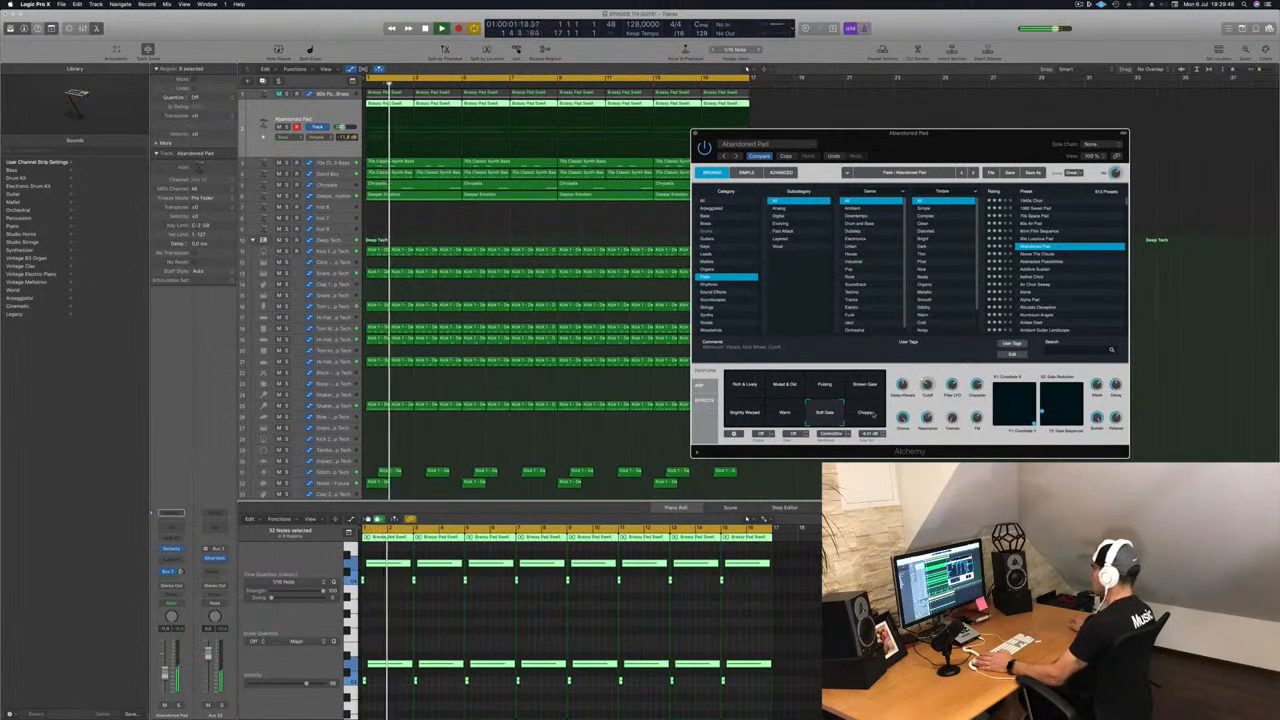
Switch Abandoned Pad to its Choppy snapshot and lower the track volume while listening from the start
{"action": "left_click", "coordinate": [873, 414]}
{"action": "key", "text": "space"}
{"action": "key", "text": "space"}
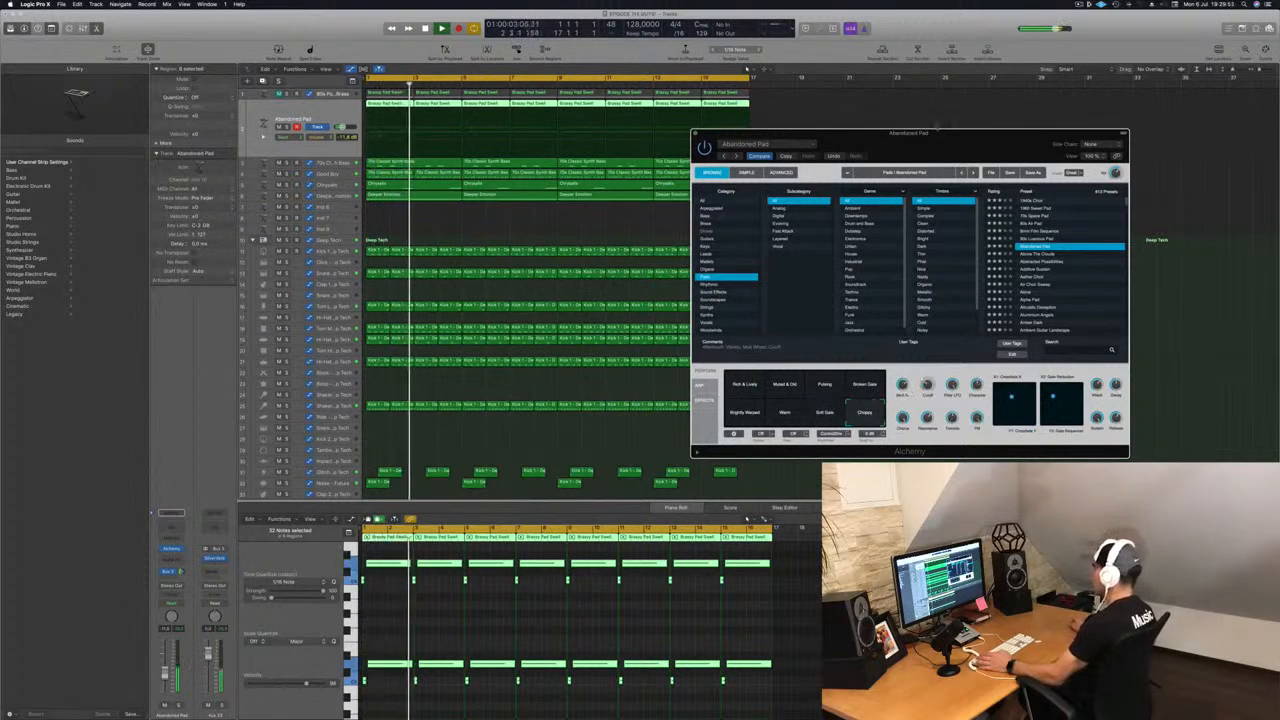
{"action": "left_click_drag", "start_coordinate": [936, 134], "coordinate": [971, 101]}
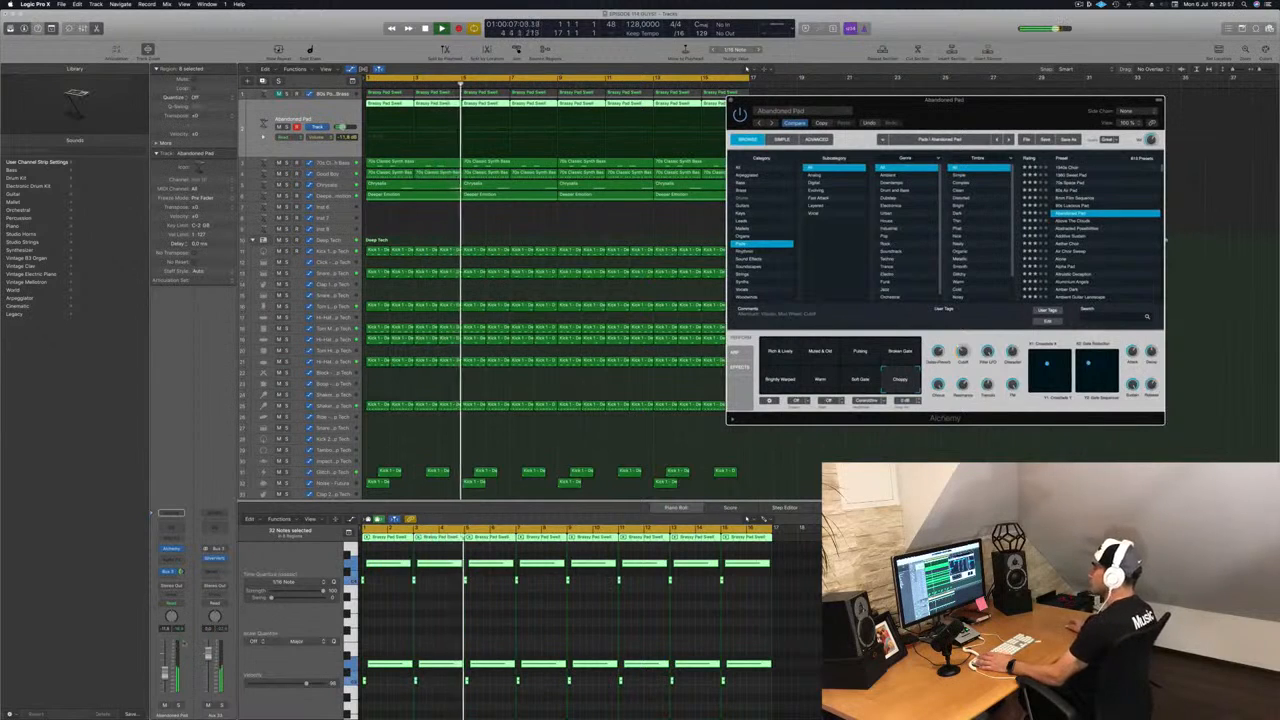
{"action": "key", "text": "Return"}
{"action": "left_click_drag", "start_coordinate": [165, 675], "coordinate": [166, 681]}
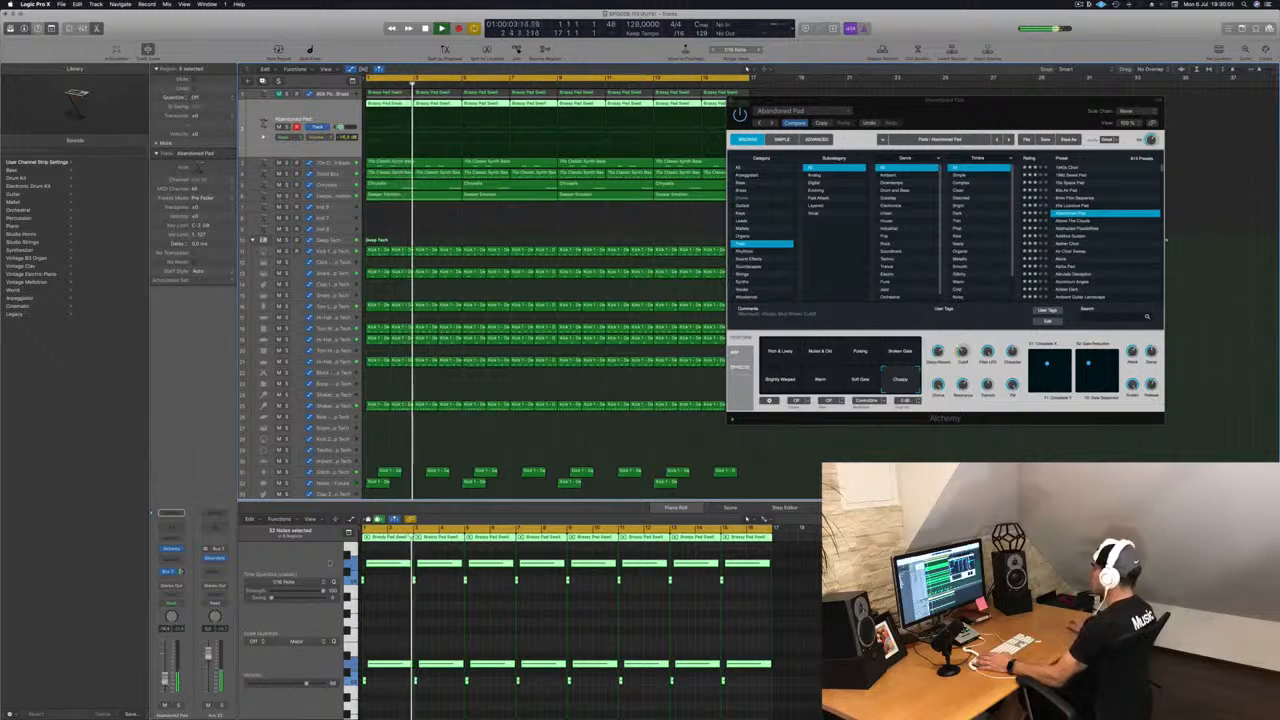
{"action": "left_click_drag", "start_coordinate": [1010, 100], "coordinate": [969, 104]}
{"action": "key", "text": "Return"}
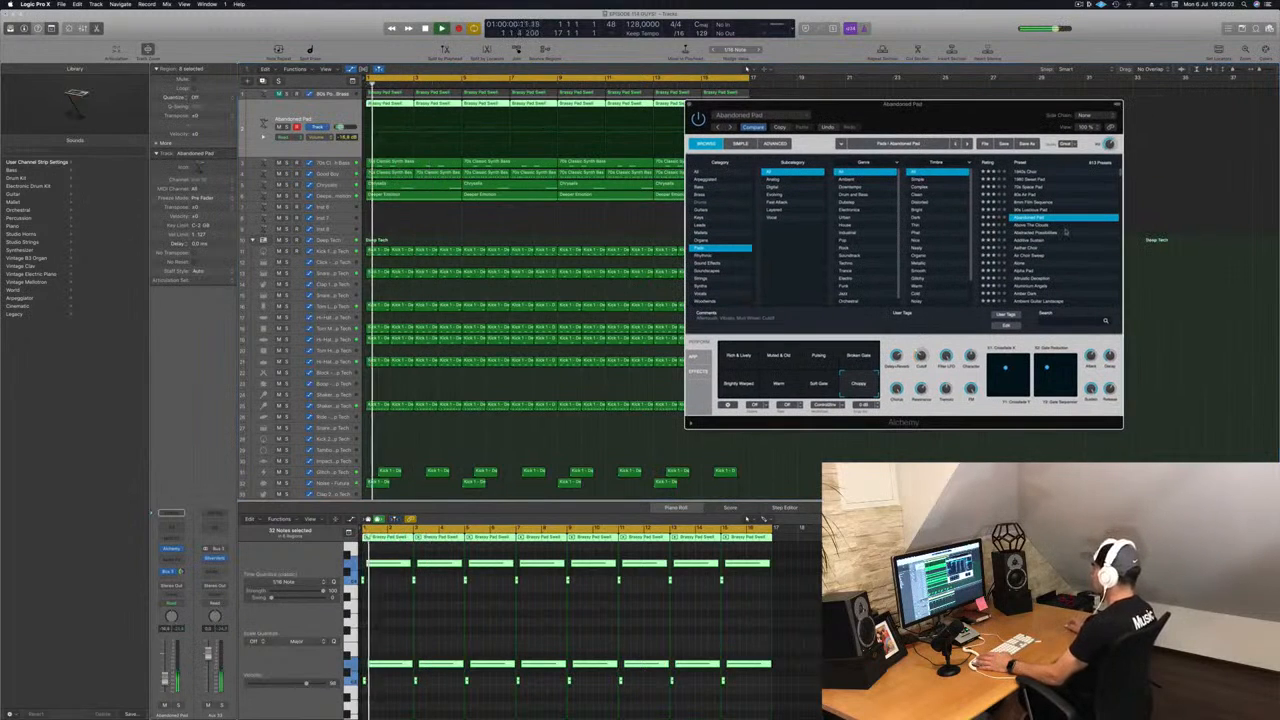
Load the Abstracted Possibilities pad preset and raise the track volume slightly
{"action": "left_click", "coordinate": [1062, 232]}
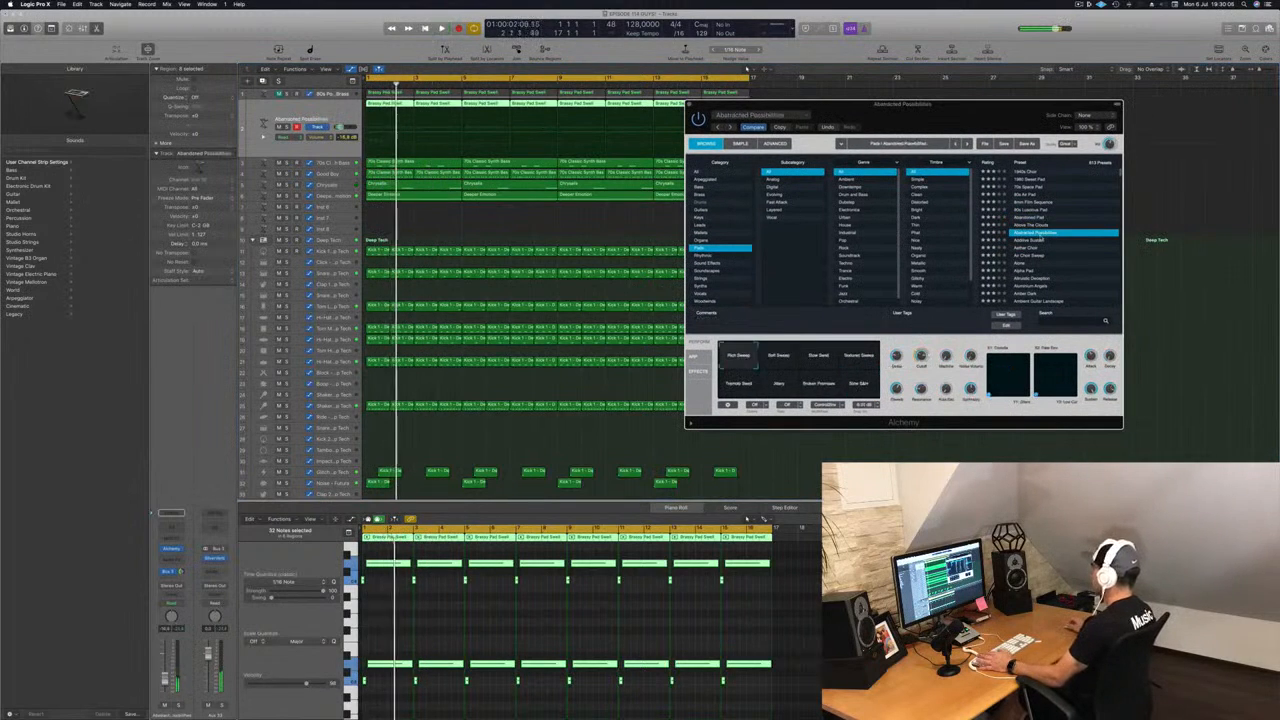
{"action": "left_click_drag", "start_coordinate": [165, 680], "coordinate": [165, 678]}
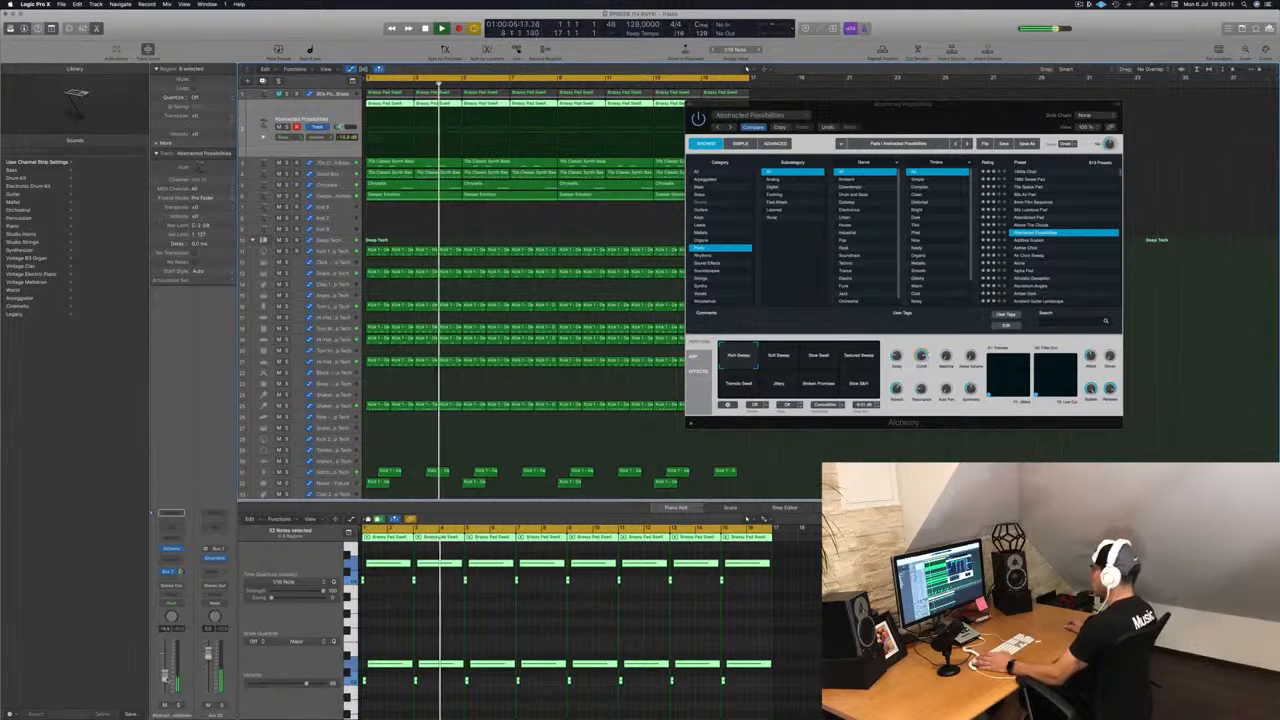
{"action": "key", "text": "Return"}
Audition the Slow Swell, Textured Sweep and Tremolo Swell snapshots of Abstracted Possibilities, fine-tuning the track volume
{"action": "left_click", "coordinate": [825, 357]}
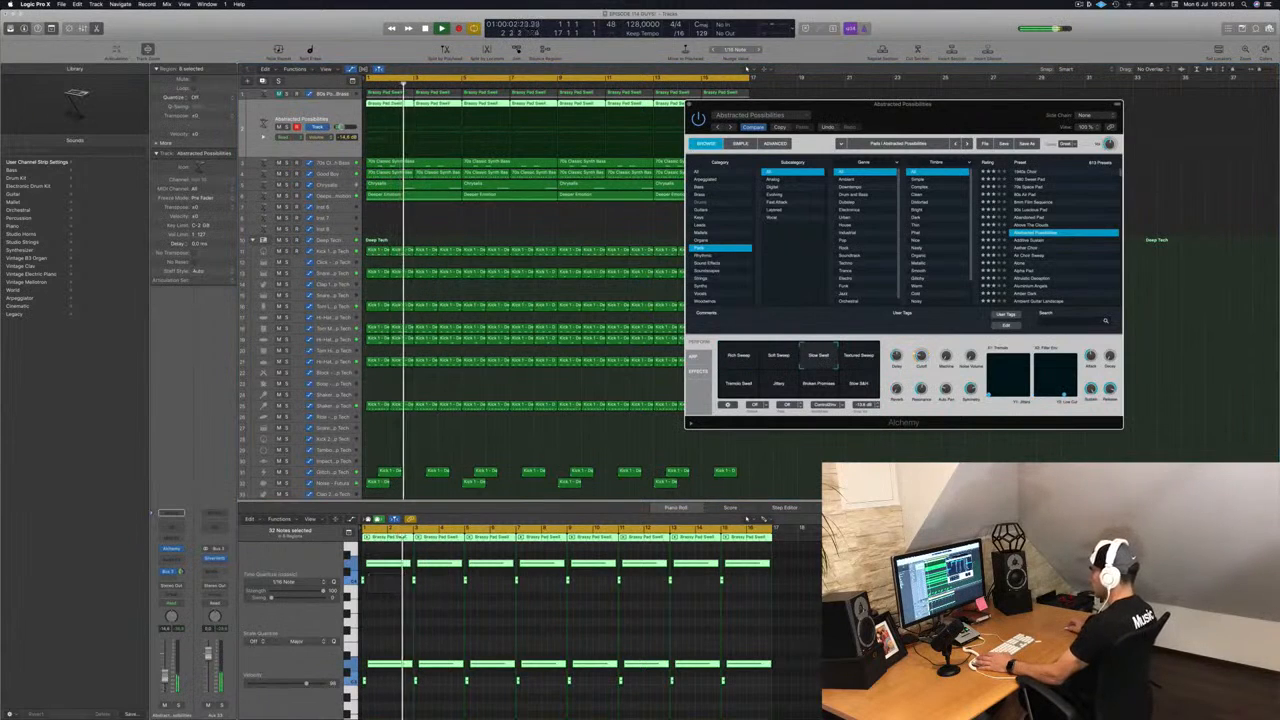
{"action": "left_click_drag", "start_coordinate": [165, 677], "coordinate": [165, 677]}
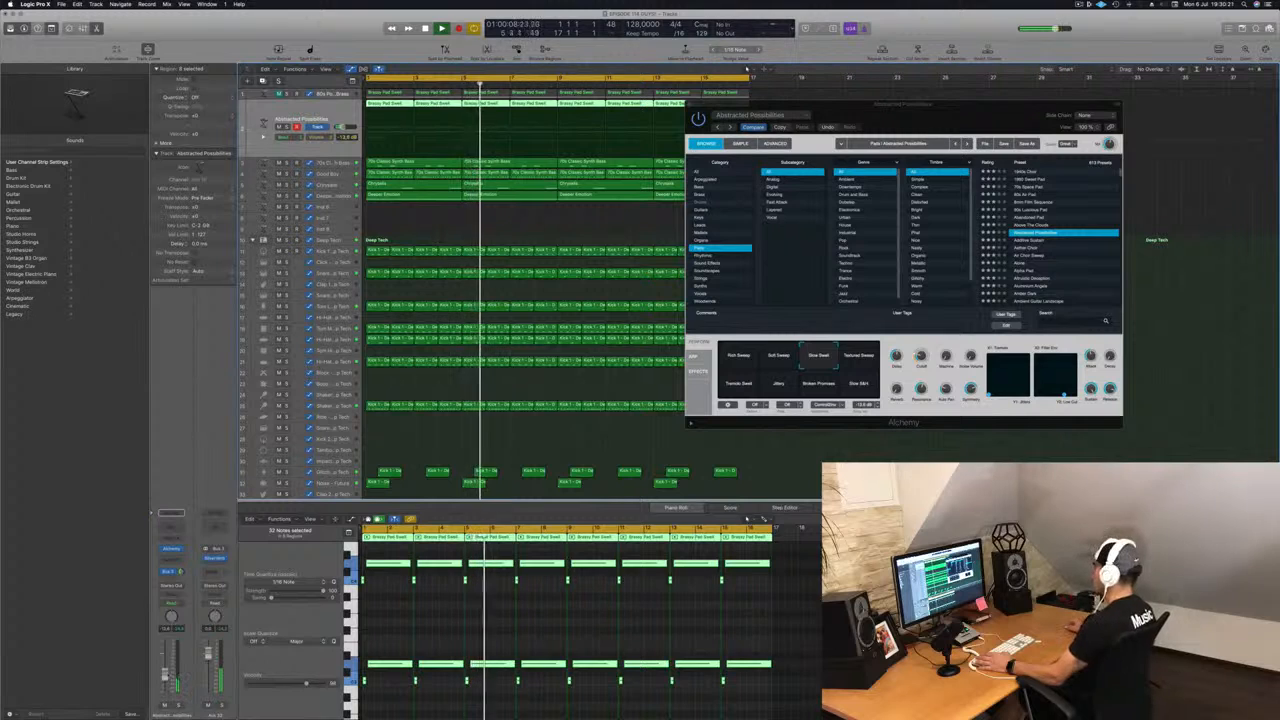
{"action": "left_click", "coordinate": [858, 357]}
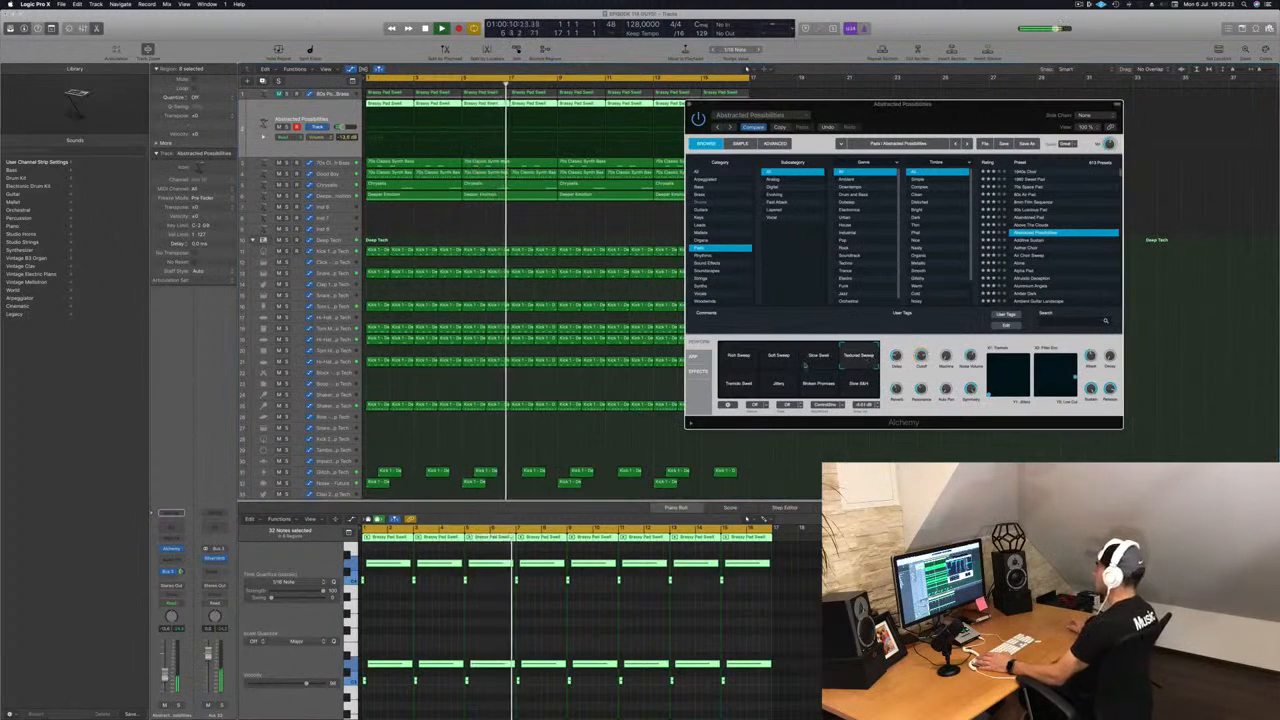
{"action": "left_click", "coordinate": [733, 389]}
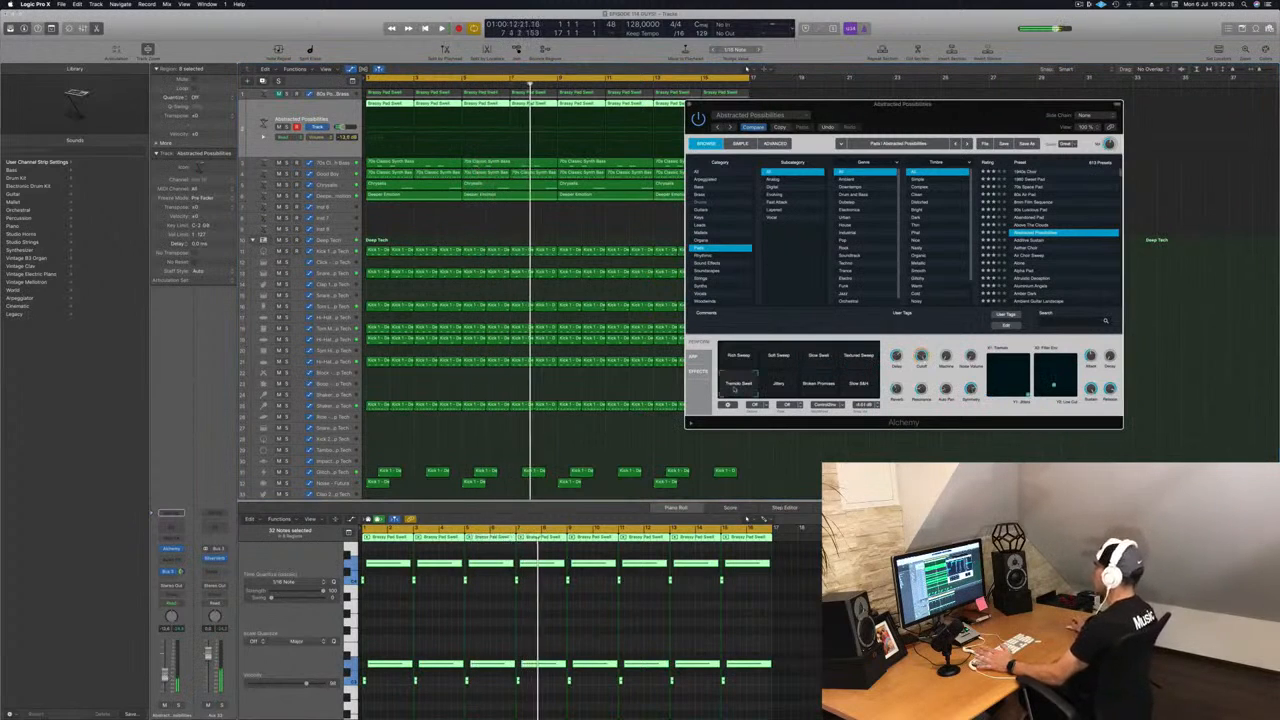
{"action": "key", "text": "space"}
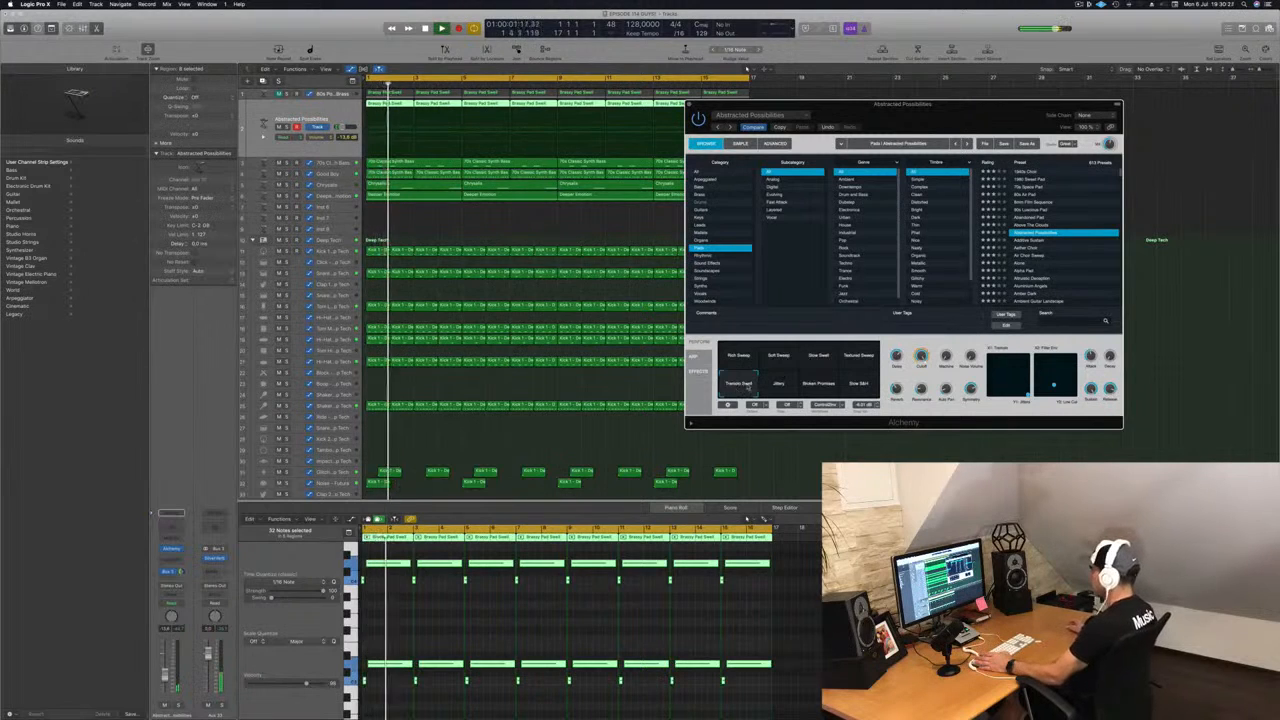
Try the Jittery snapshot of Abstracted Possibilities from the start and raise the track volume slightly
{"action": "left_click", "coordinate": [779, 390]}
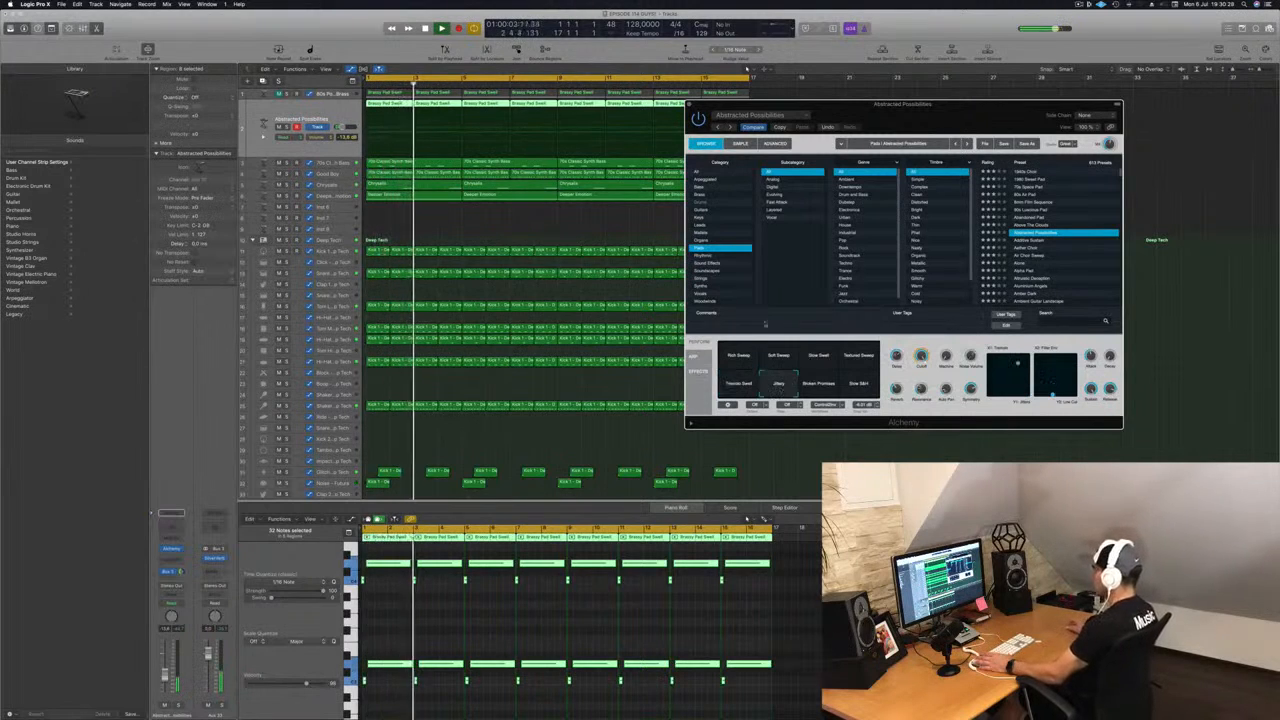
{"action": "key", "text": "space"}
{"action": "key", "text": "space"}
{"action": "left_click_drag", "start_coordinate": [165, 676], "coordinate": [165, 674]}
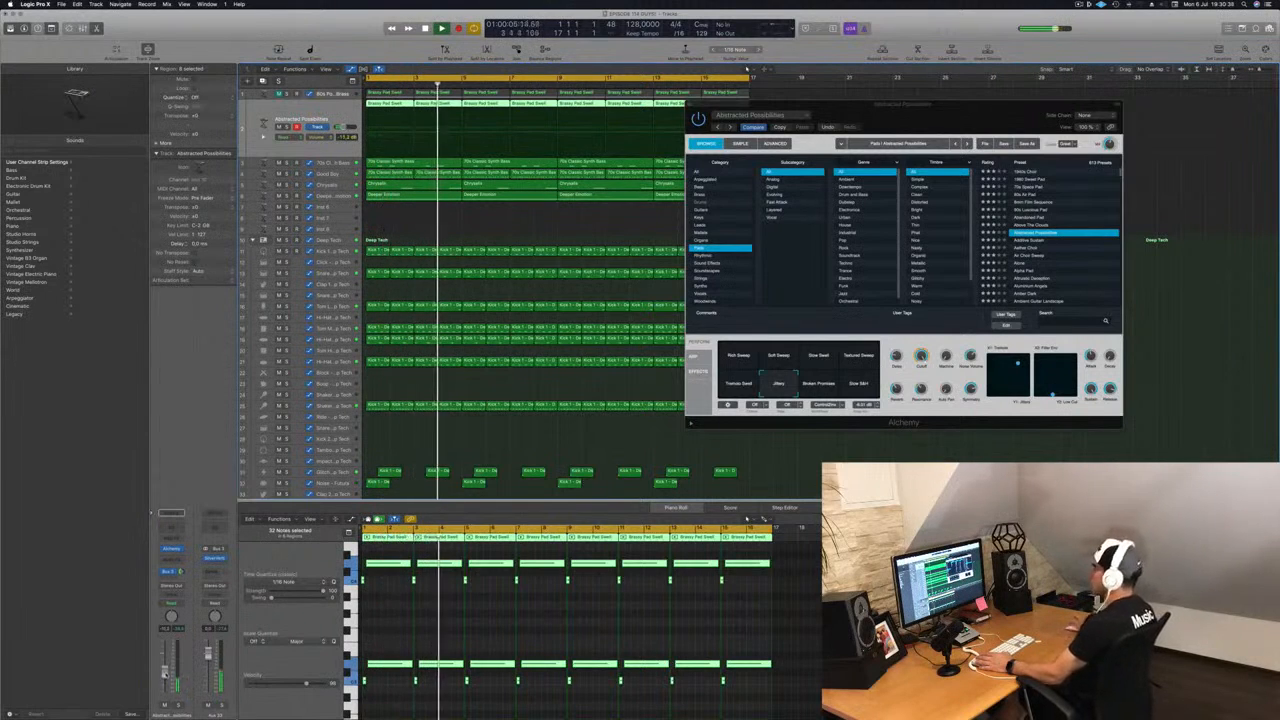
Compare the sweep snapshots, choose the last snapshot of Abstracted Possibilities, and set the track volume to about -11 dB
{"action": "left_click", "coordinate": [776, 358]}
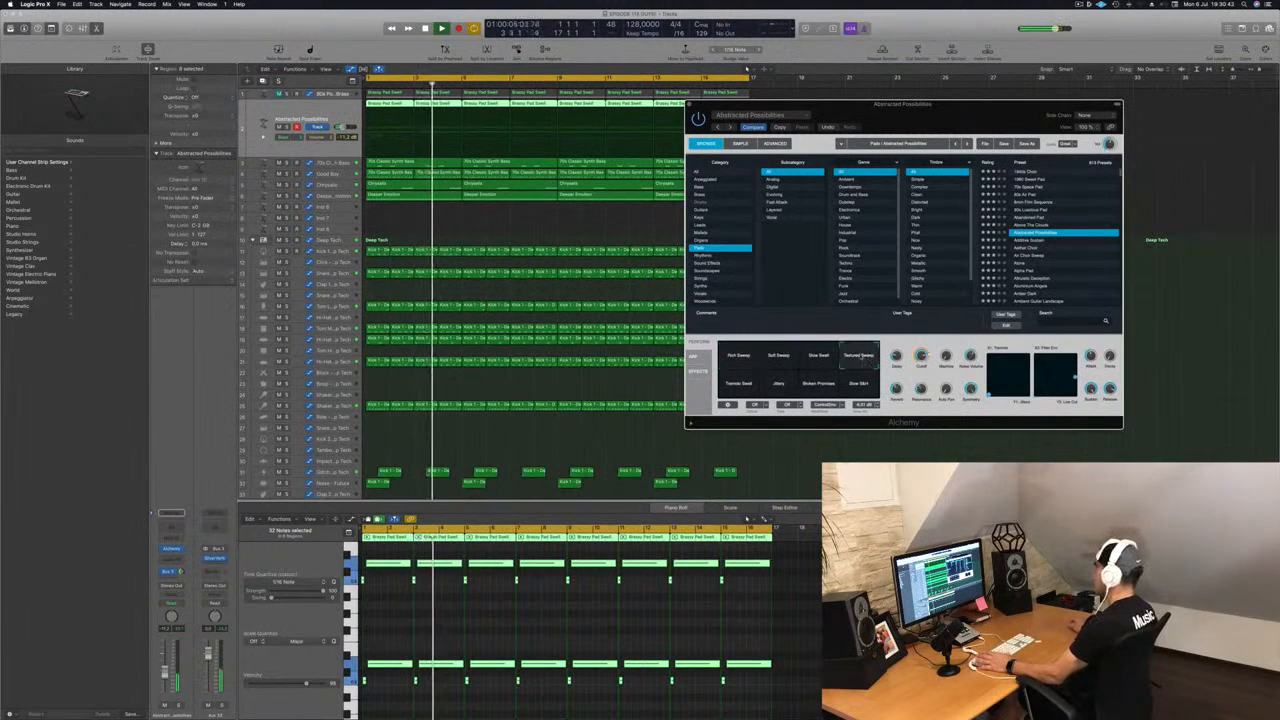
{"action": "left_click_drag", "start_coordinate": [165, 673], "coordinate": [165, 676]}
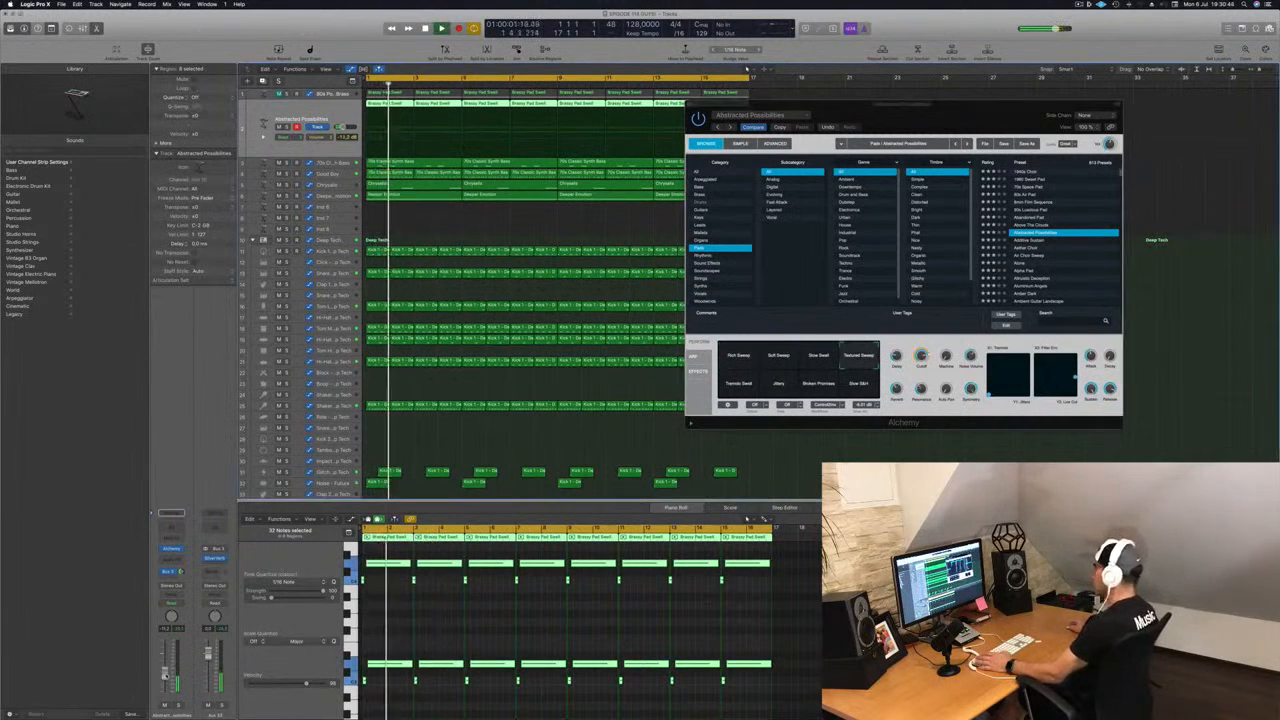
{"action": "left_click", "coordinate": [857, 388]}
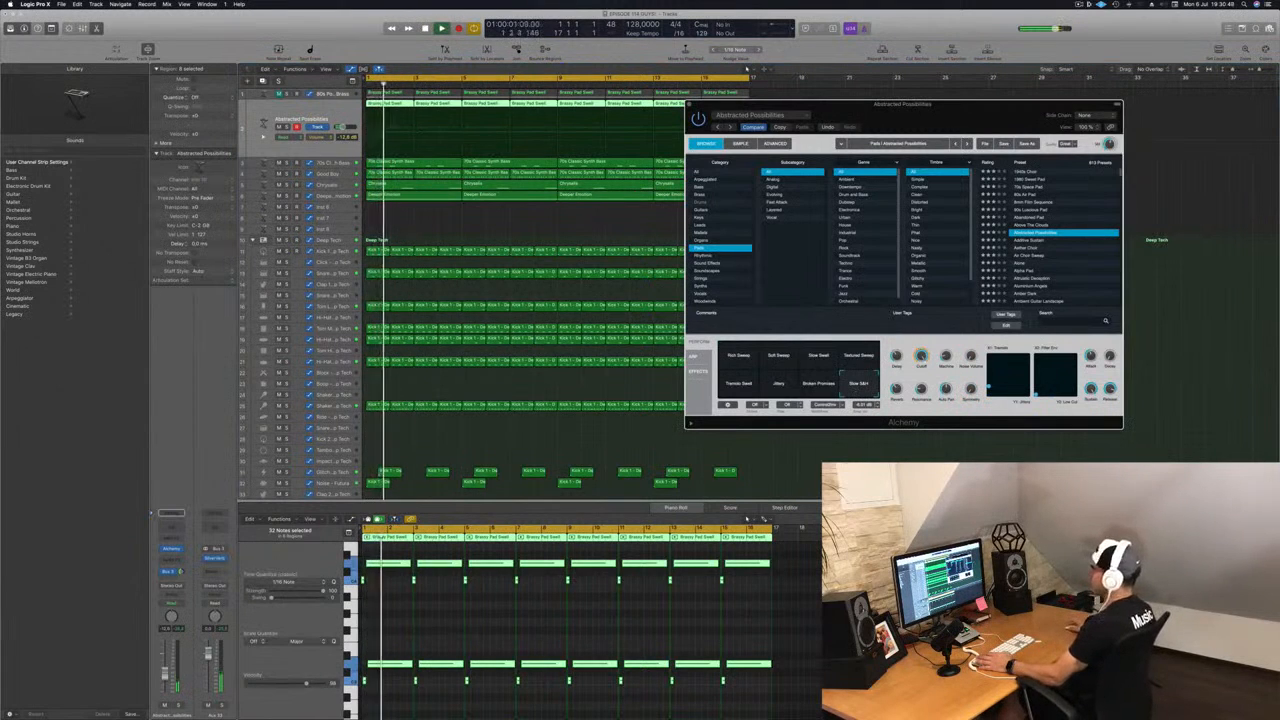
{"action": "left_click_drag", "start_coordinate": [165, 677], "coordinate": [166, 674]}
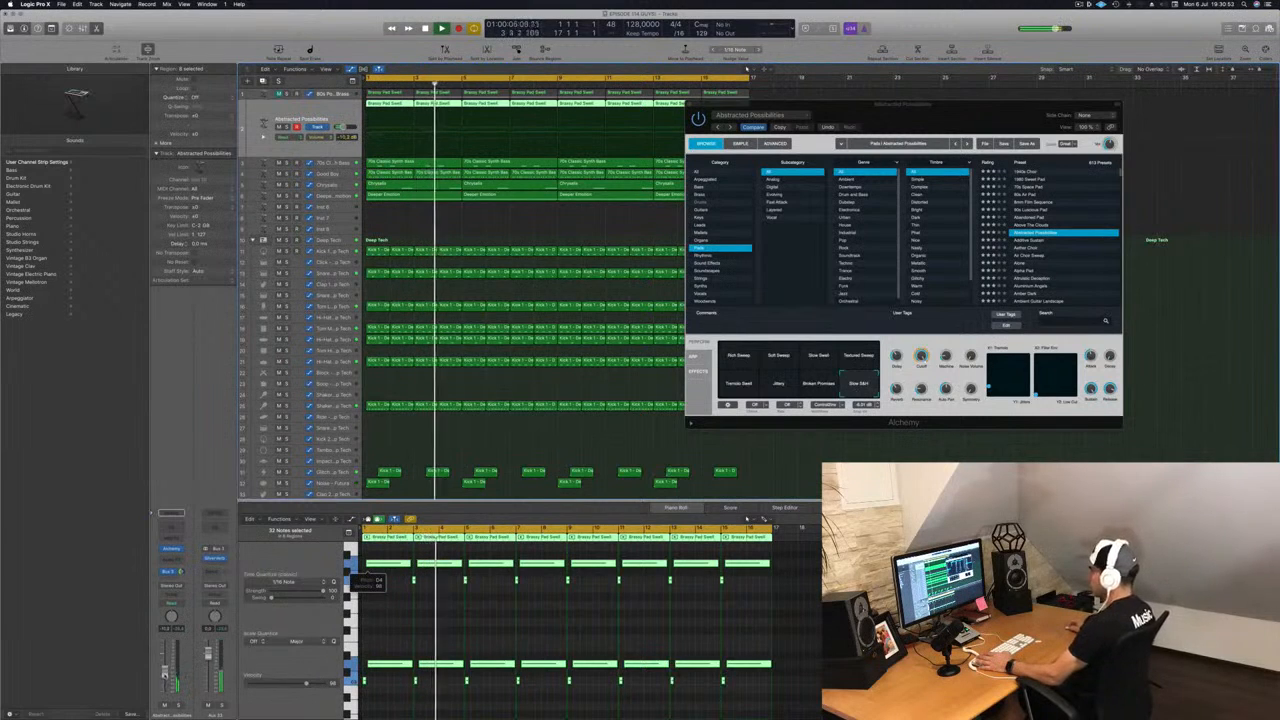
Delete the lower-octave notes from all Brassy Pad Swell regions of the Abstracted Possibilities track and replay from the start
{"action": "left_click", "coordinate": [386, 644]}
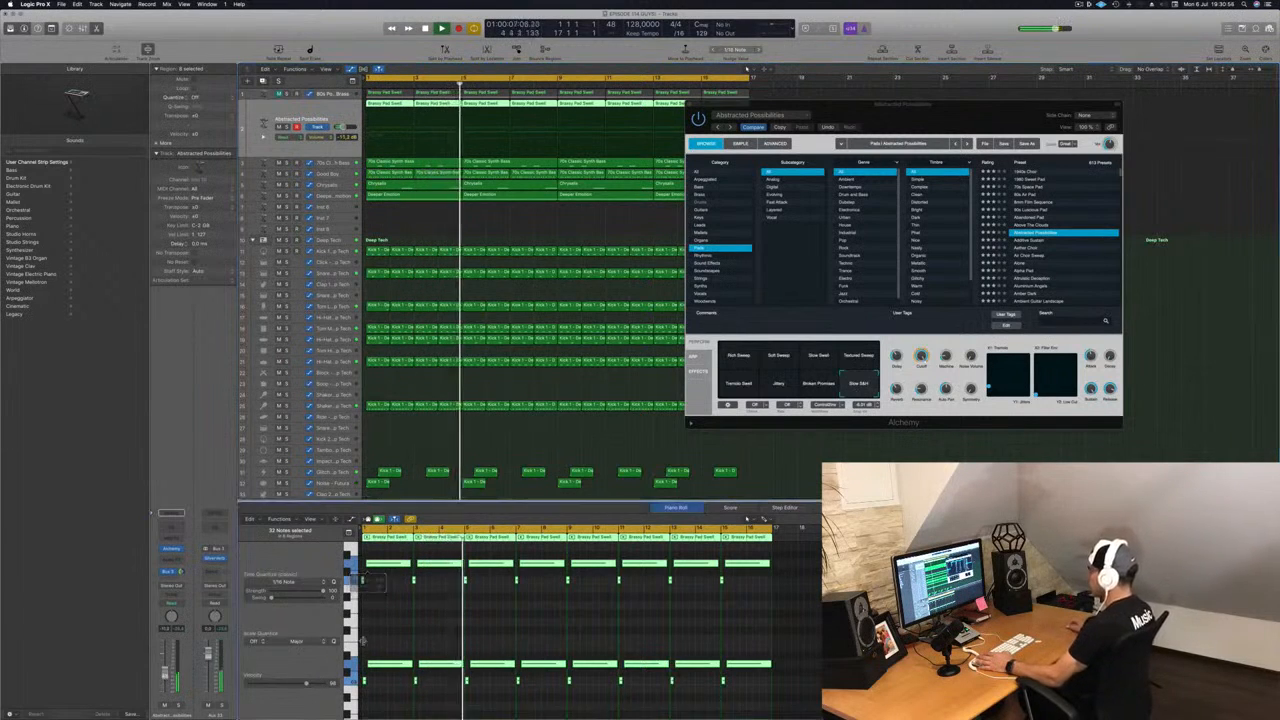
{"action": "left_click_drag", "start_coordinate": [365, 652], "coordinate": [774, 686]}
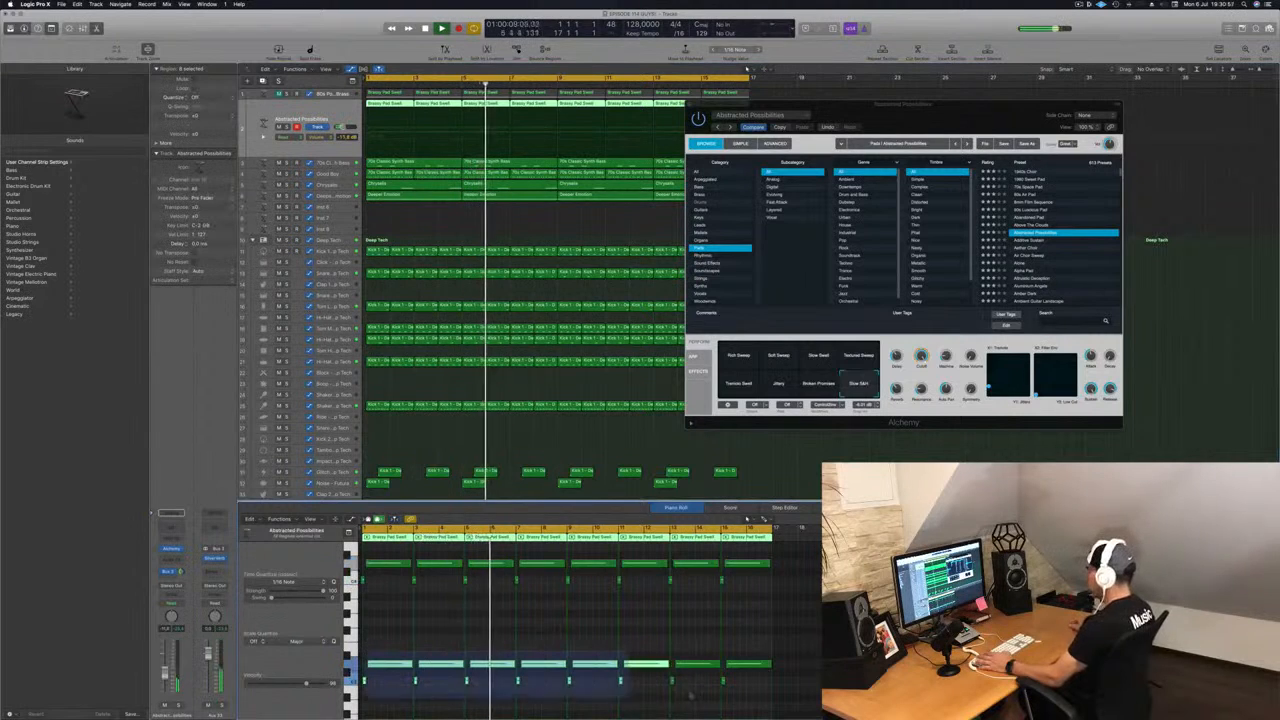
{"action": "key", "text": "Delete"}
{"action": "key", "text": "Return"}
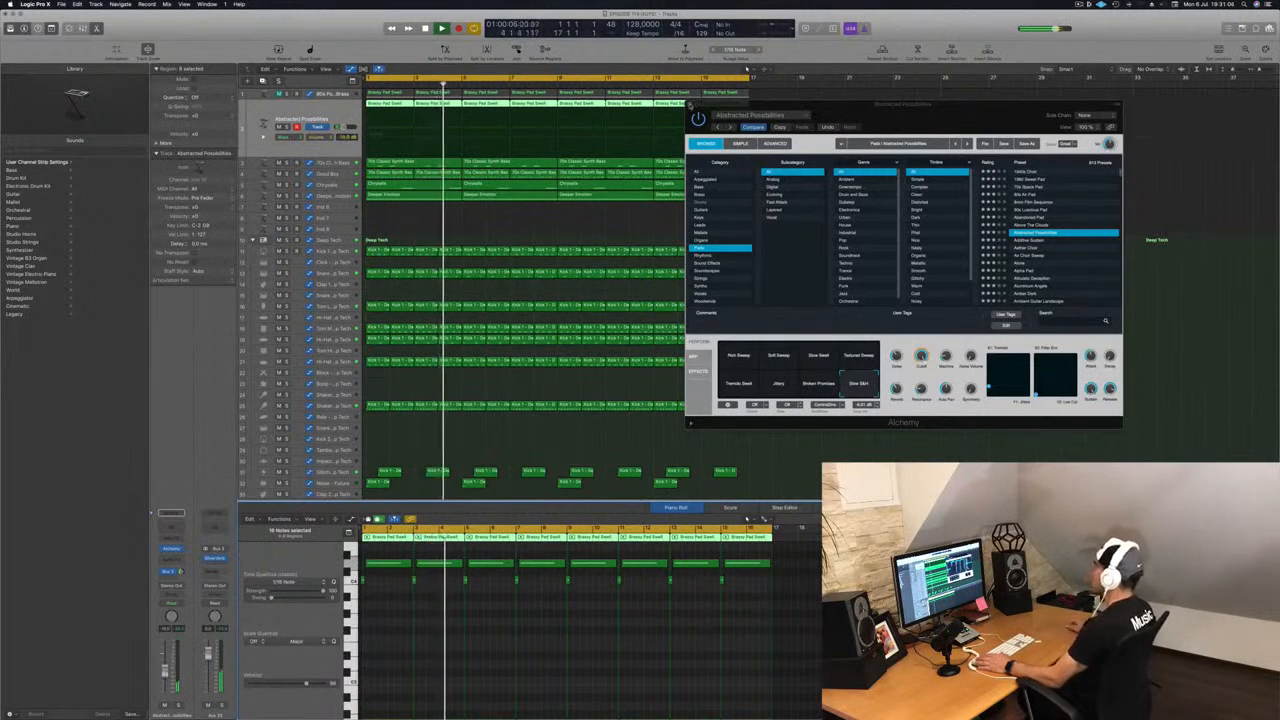
Close the Alchemy window, clear the region selection and solo the Deeper Emotion track
{"action": "key", "text": "super+w"}
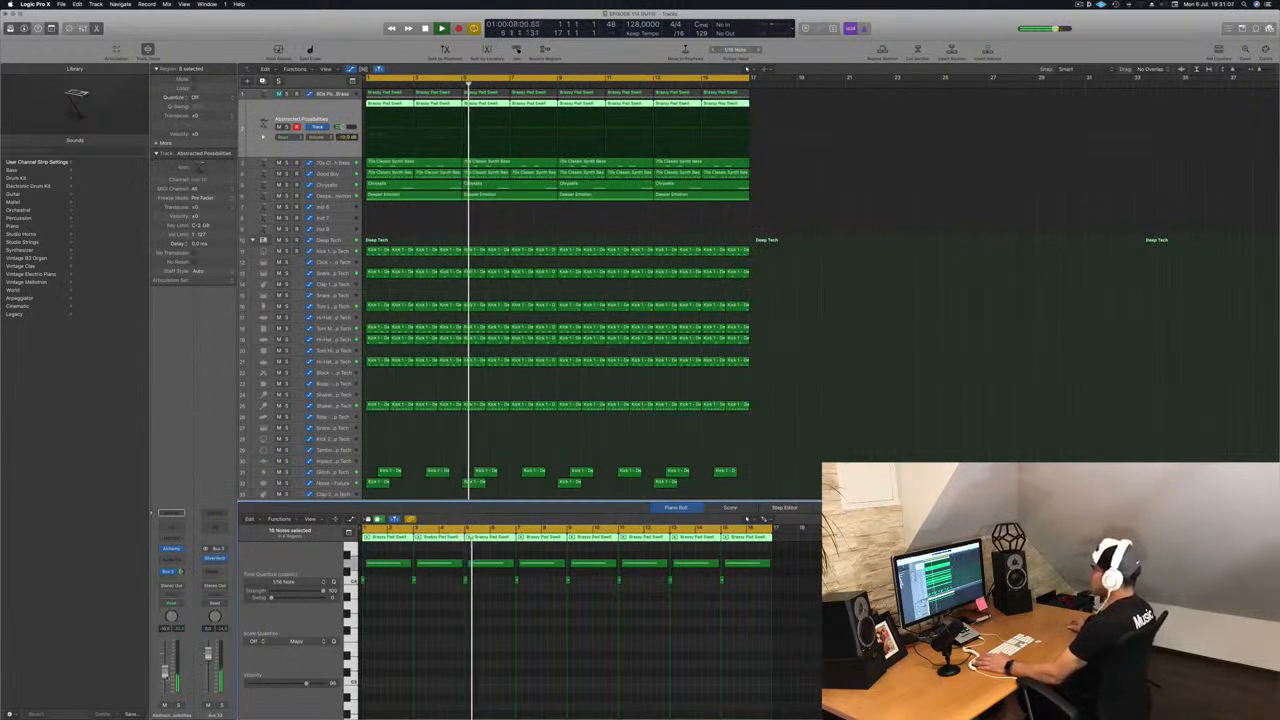
{"action": "left_click", "coordinate": [479, 222]}
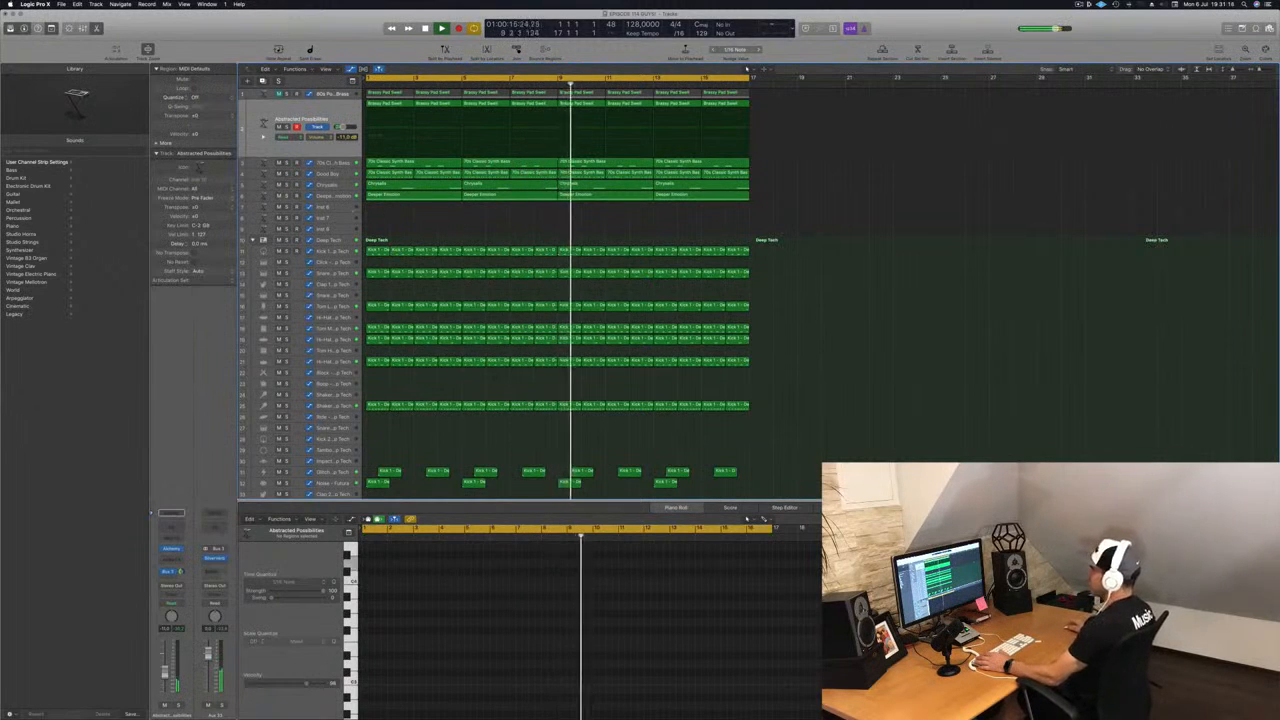
{"action": "left_click", "coordinate": [287, 195]}
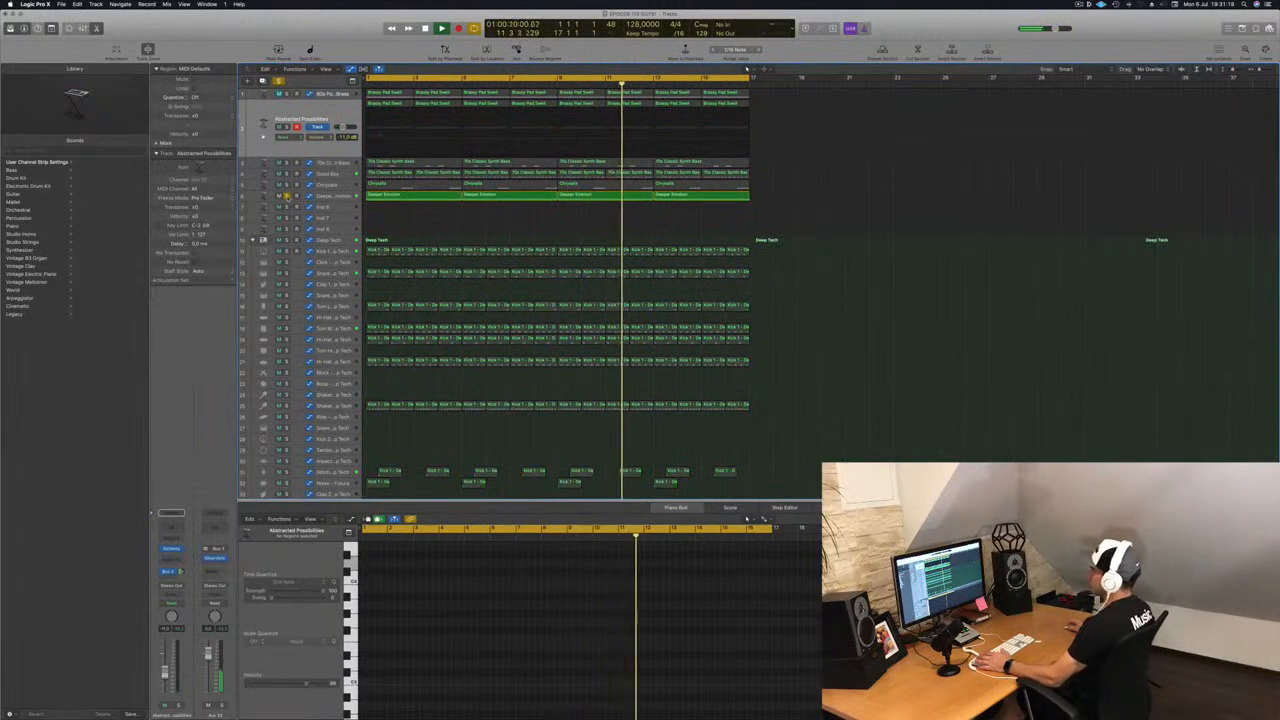
Turn off solo on the Deeper Emotion track and audition the Abstracted Possibilities track in solo
{"action": "left_click", "coordinate": [287, 196]}
{"action": "left_click", "coordinate": [338, 197]}
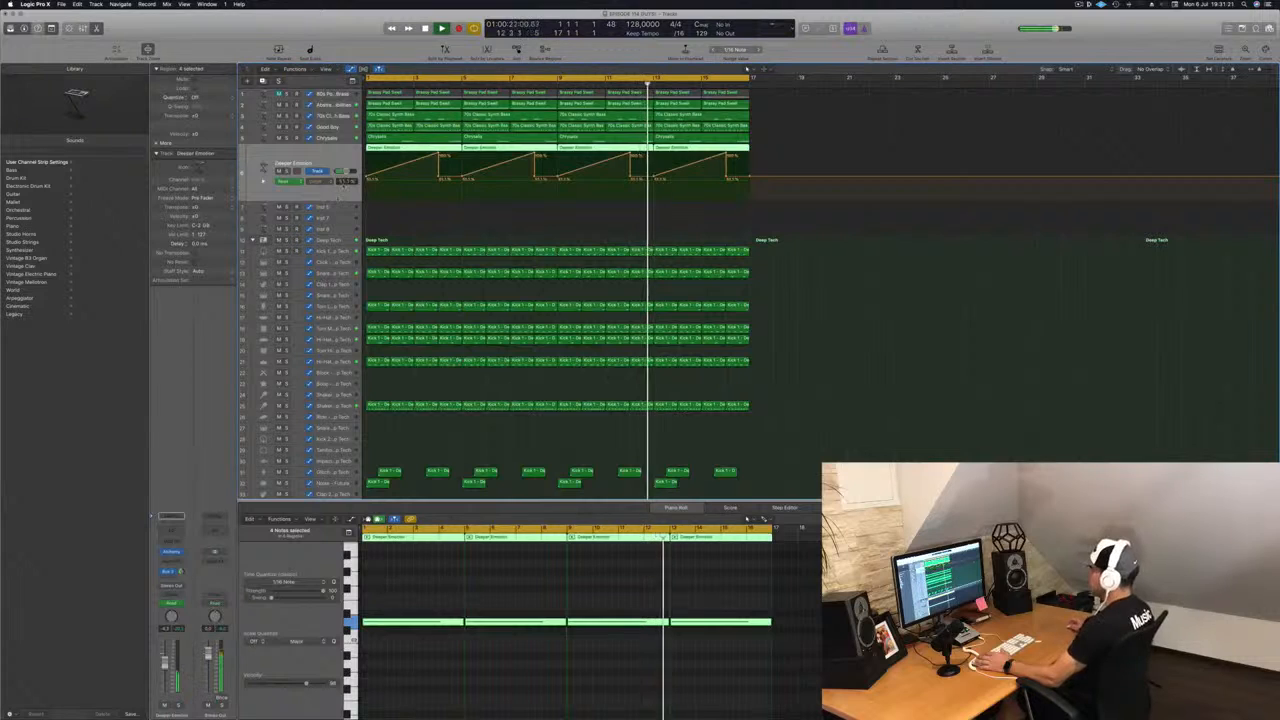
{"action": "left_click", "coordinate": [339, 105]}
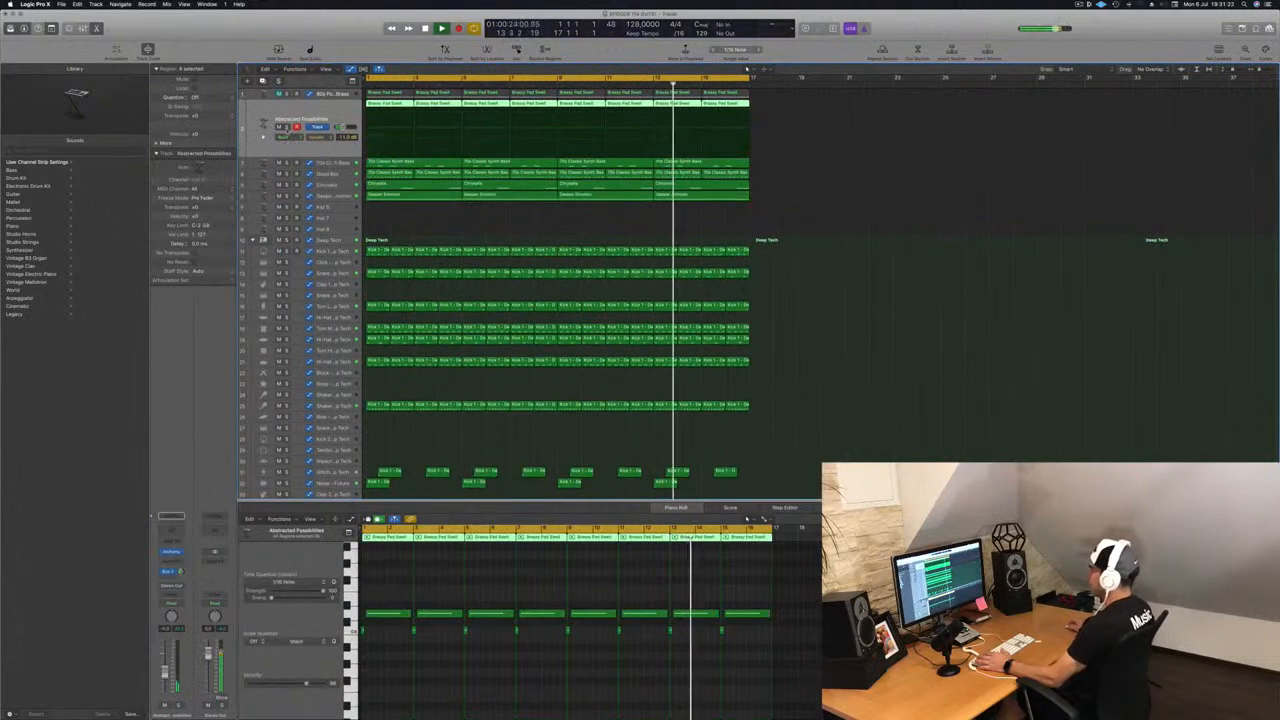
{"action": "left_click", "coordinate": [287, 127]}
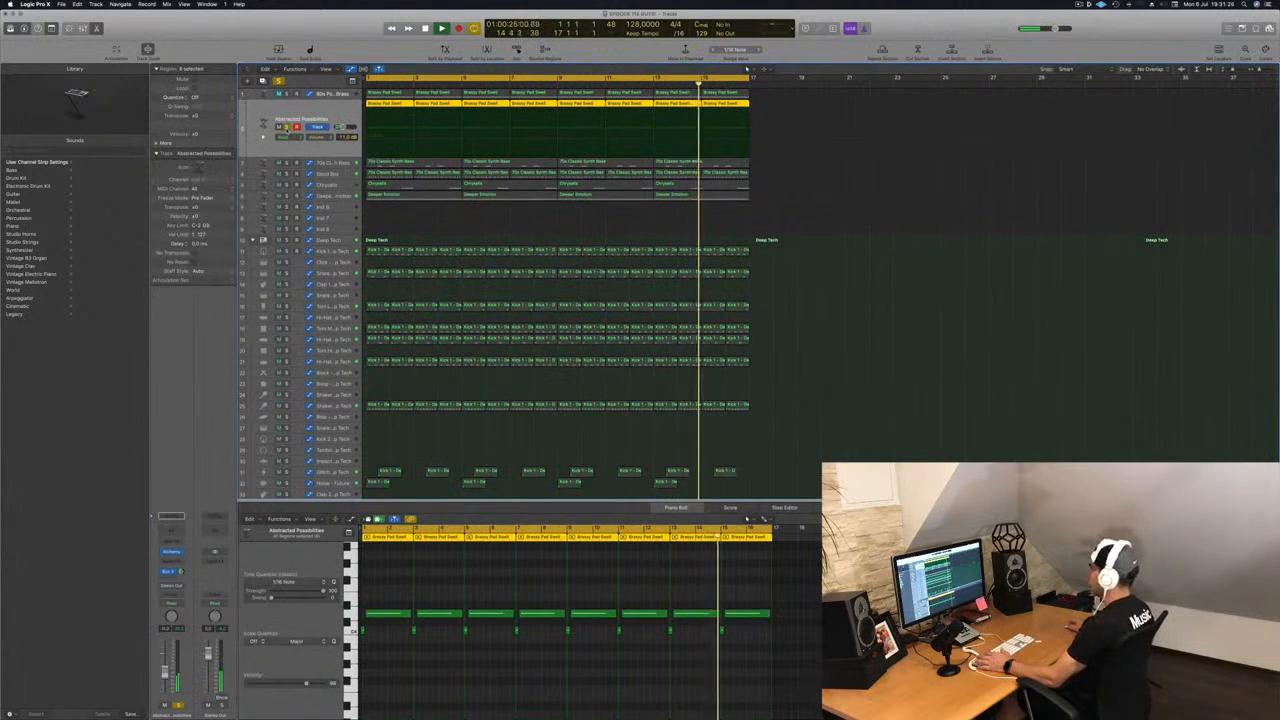
{"action": "left_click", "coordinate": [287, 127]}
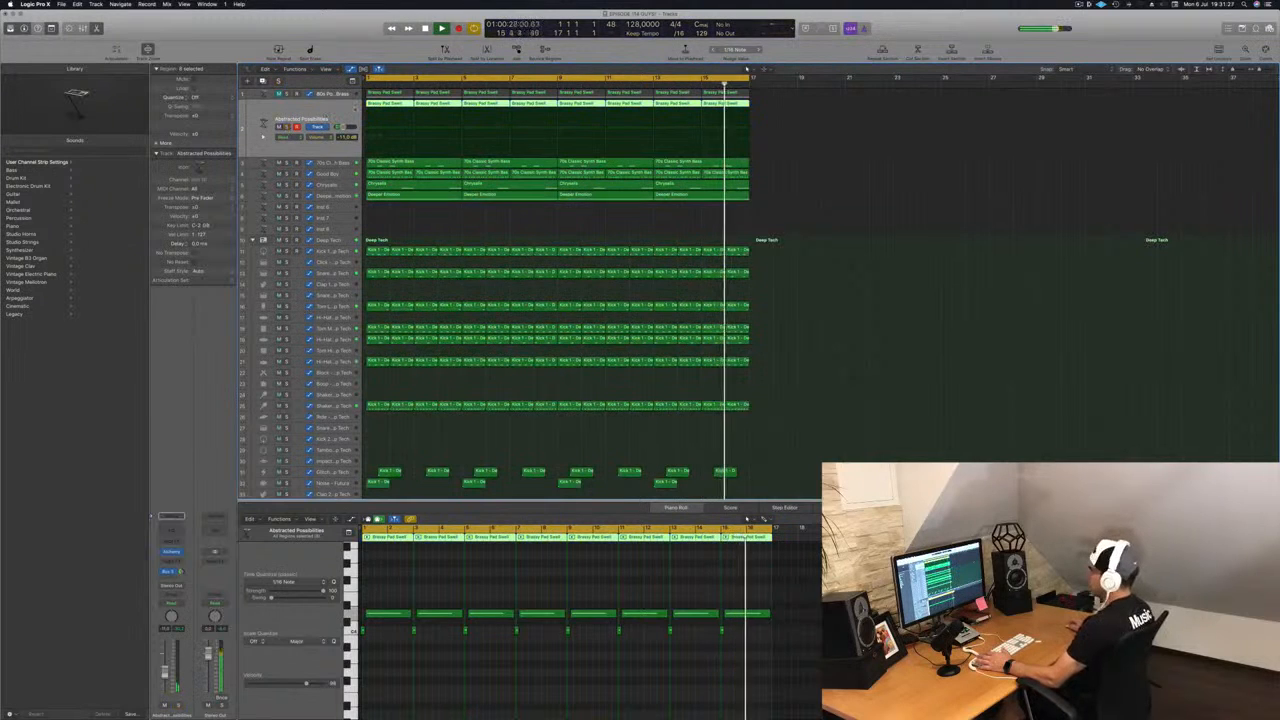
Audition the 70s Classic Synth Bass and Good Boy tracks in solo from the start, leaving Good Boy selected
{"action": "key", "text": "Down"}
{"action": "key", "text": "Return"}
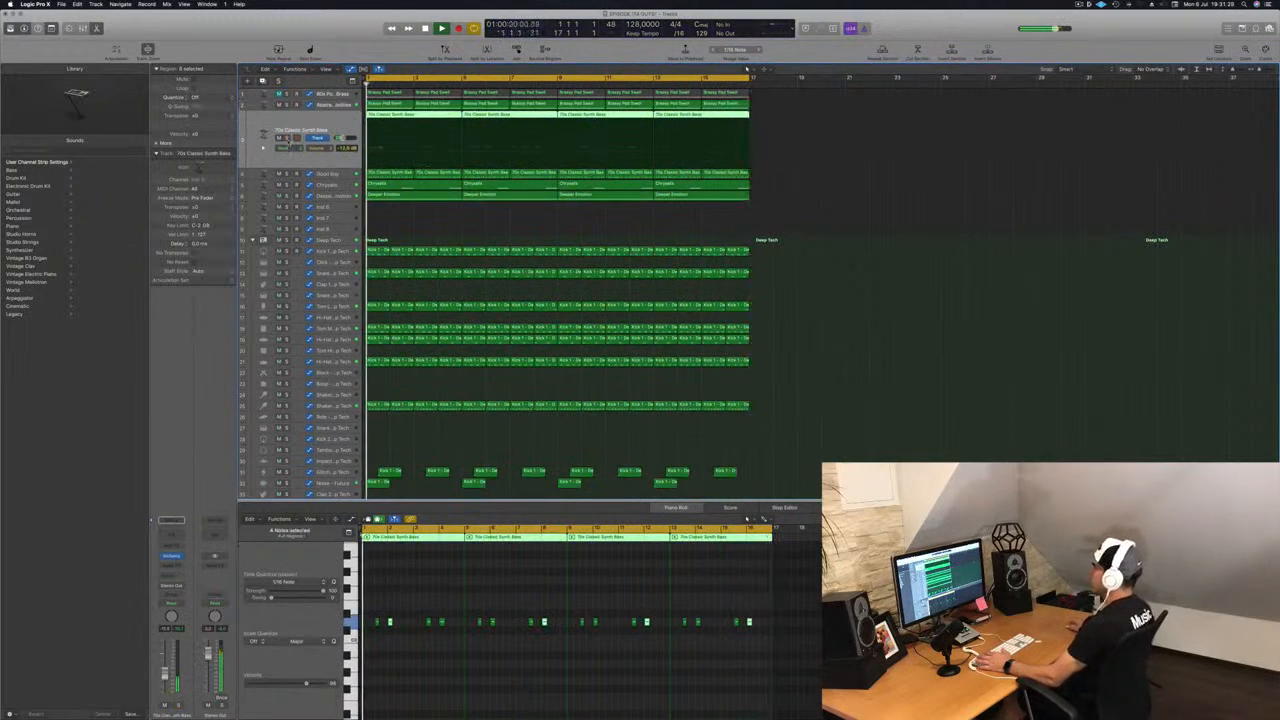
{"action": "key", "text": "s"}
{"action": "key", "text": "s"}
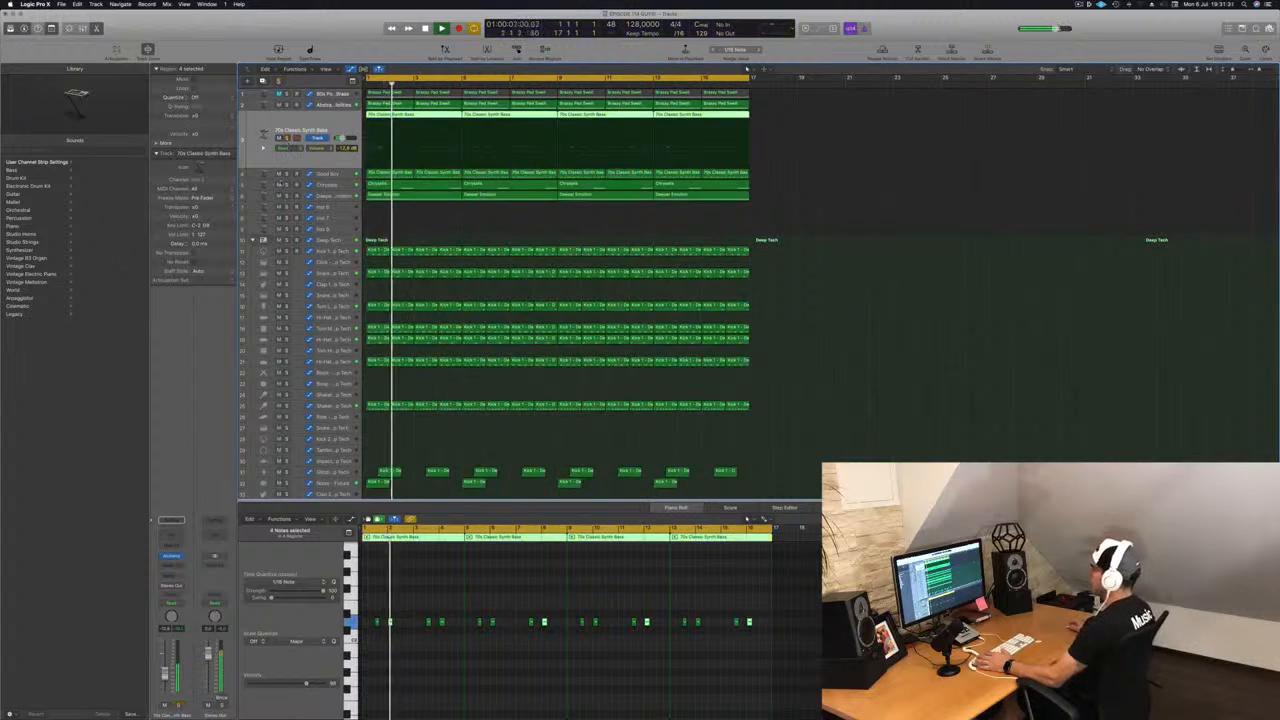
{"action": "key", "text": "s"}
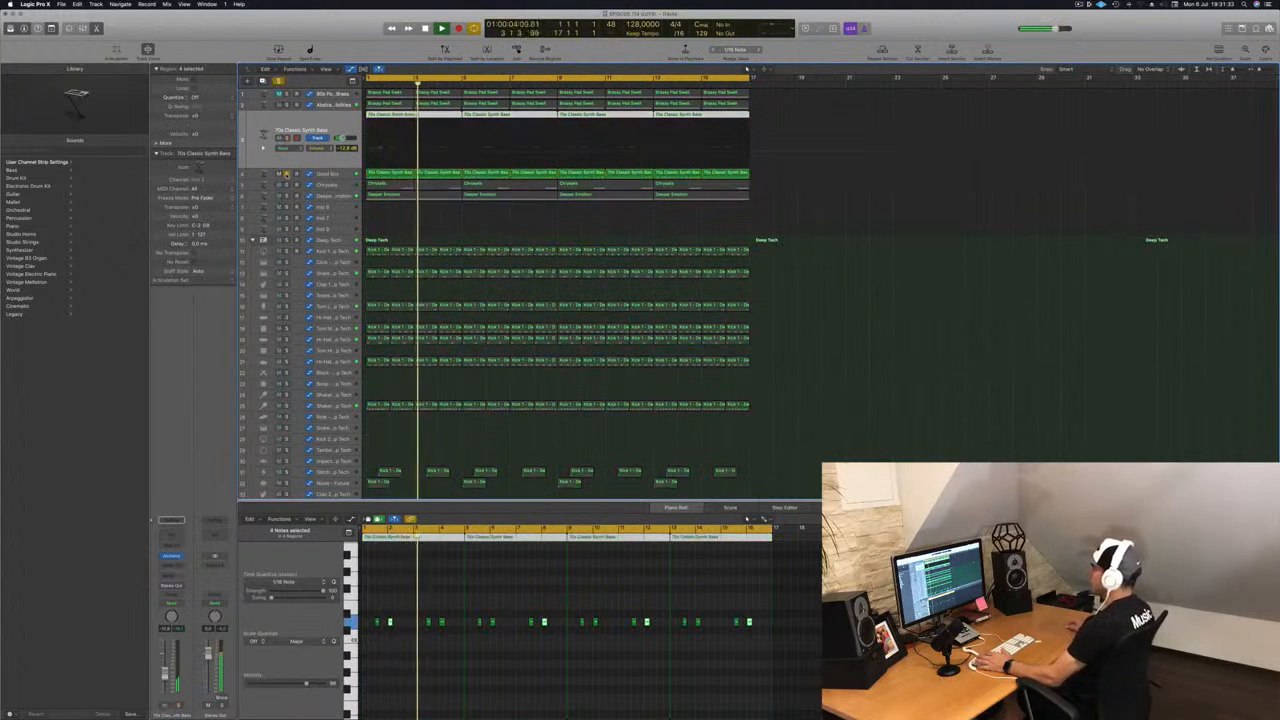
{"action": "key", "text": "s"}
{"action": "key", "text": "Down"}
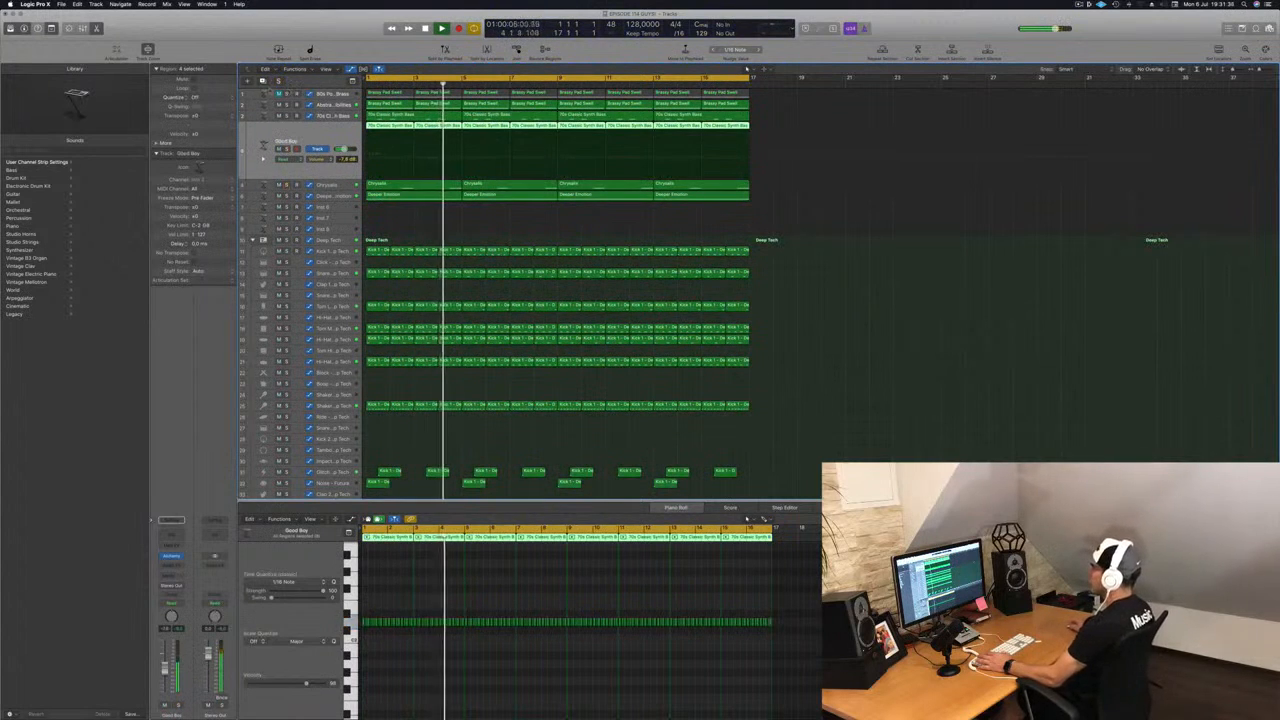
Duplicate the Good Boy track and copy all its 70s Classic Synth Bass regions onto the new track, replaying from the start
{"action": "left_click", "coordinate": [263, 82]}
{"action": "key", "text": "Return"}
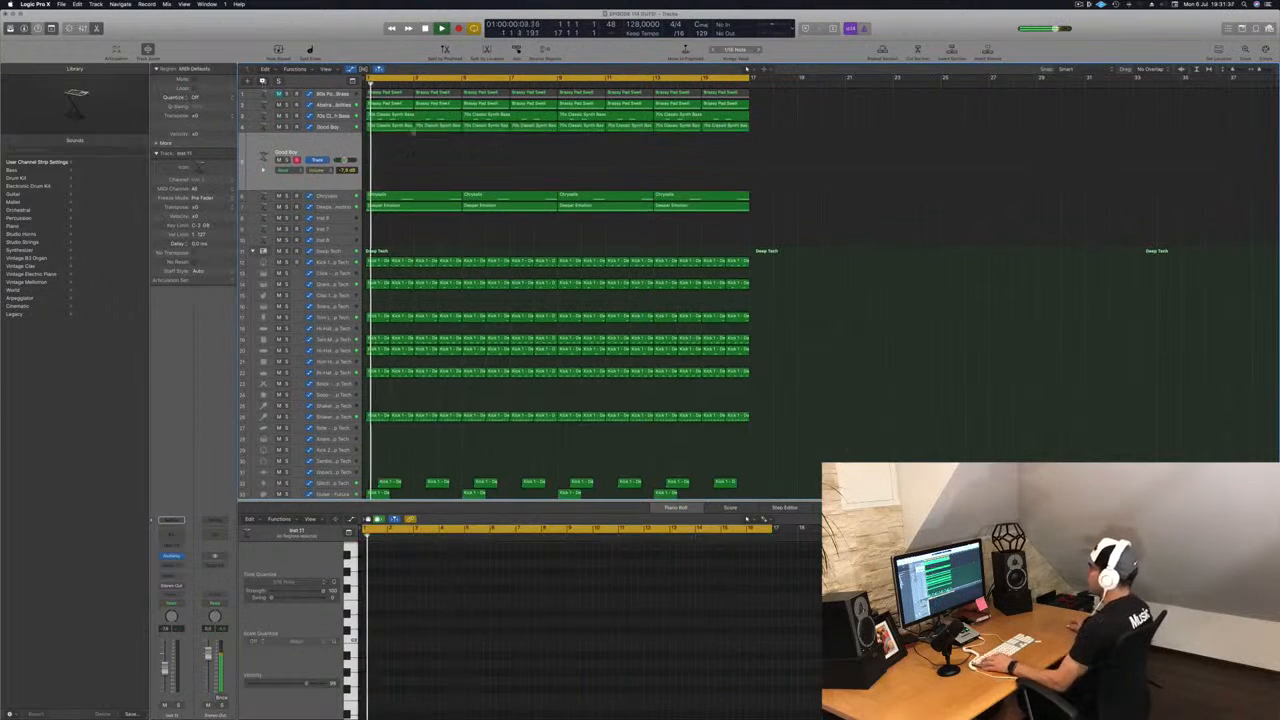
{"action": "left_click_drag", "start_coordinate": [675, 141], "coordinate": [375, 149]}
{"action": "key", "text": "Return"}
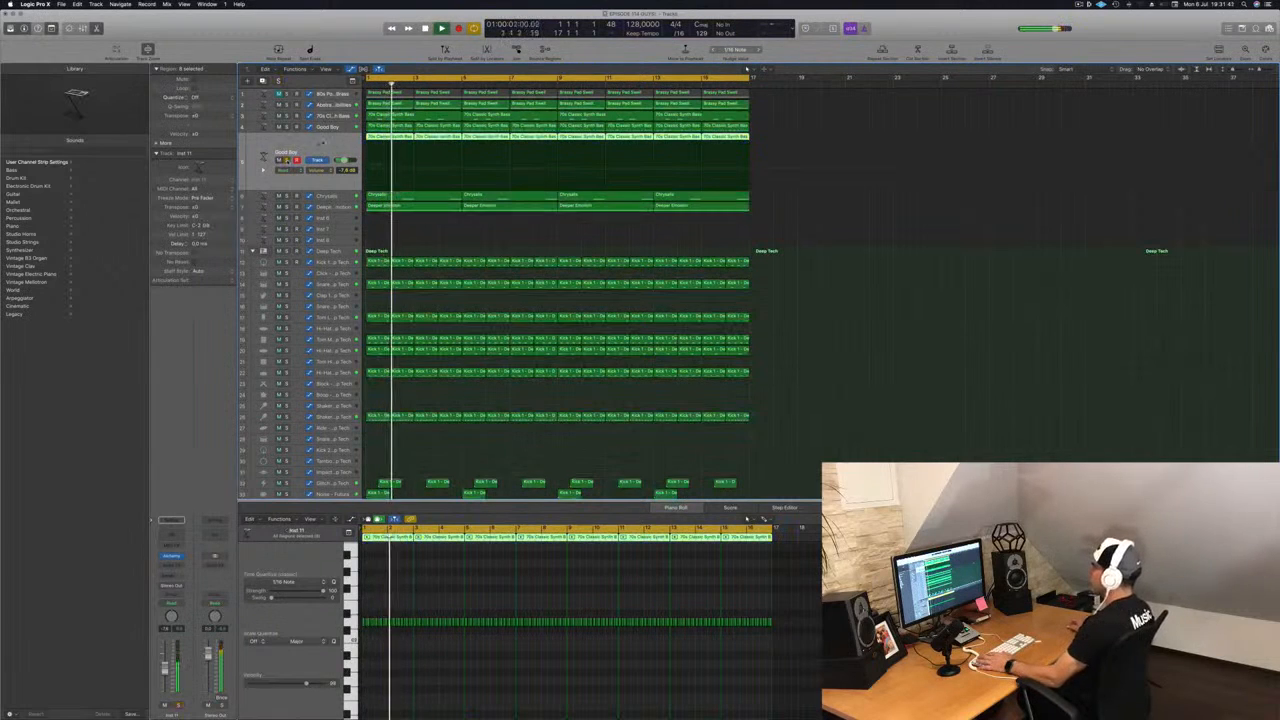
{"action": "key", "text": "Return"}
Replace the duplicated Good Boy track's Alchemy instrument with Sculpture and move the plug-in window beside the tracks
{"action": "left_click", "coordinate": [171, 555]}
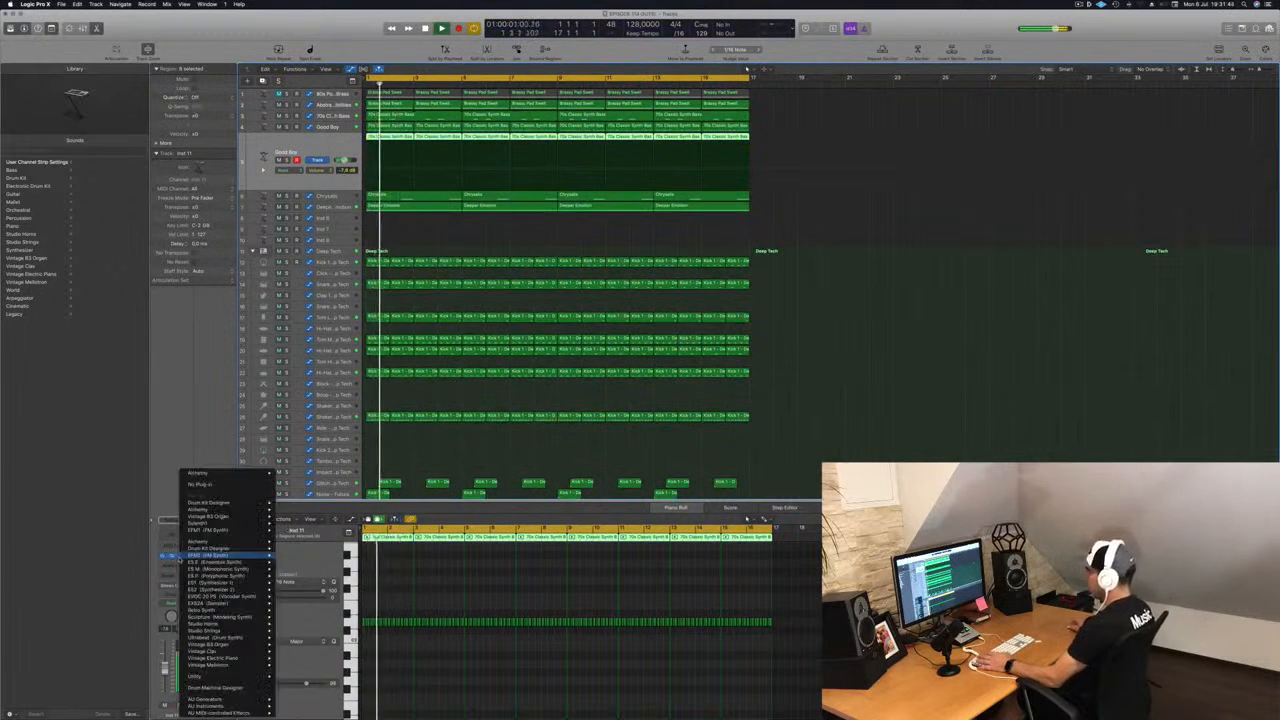
{"action": "mouse_move", "coordinate": [215, 651]}
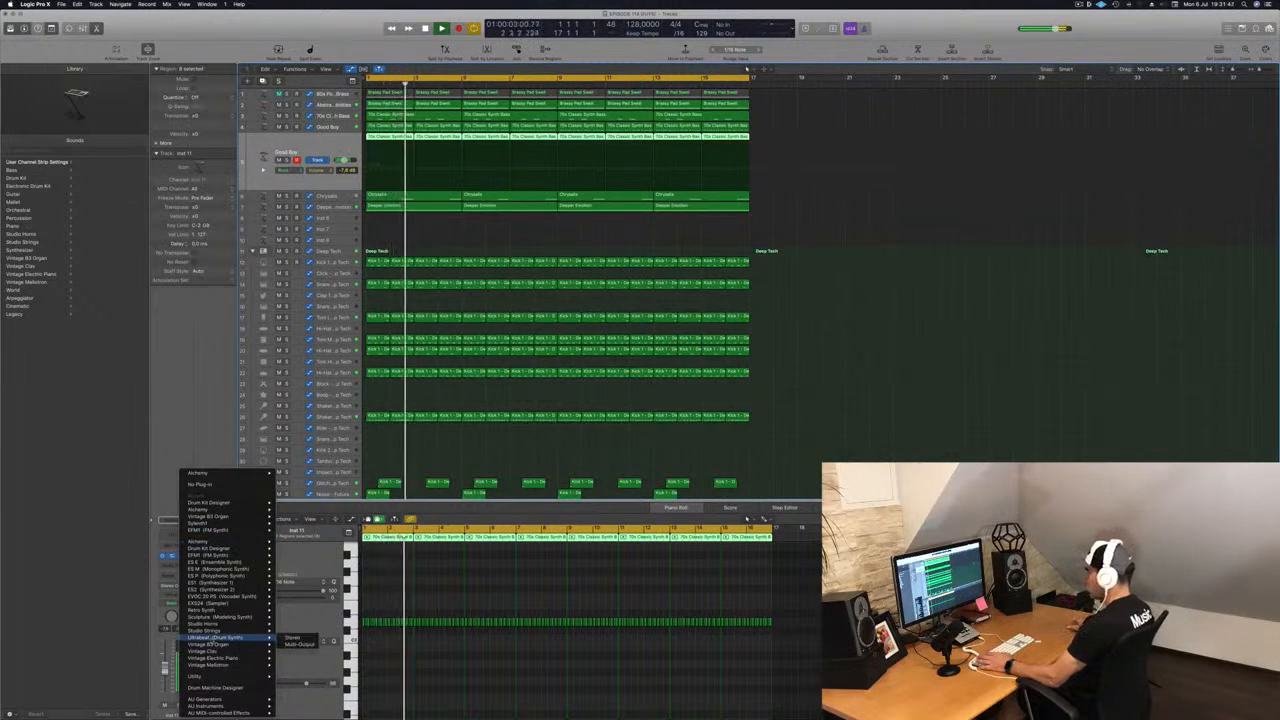
{"action": "mouse_move", "coordinate": [215, 577]}
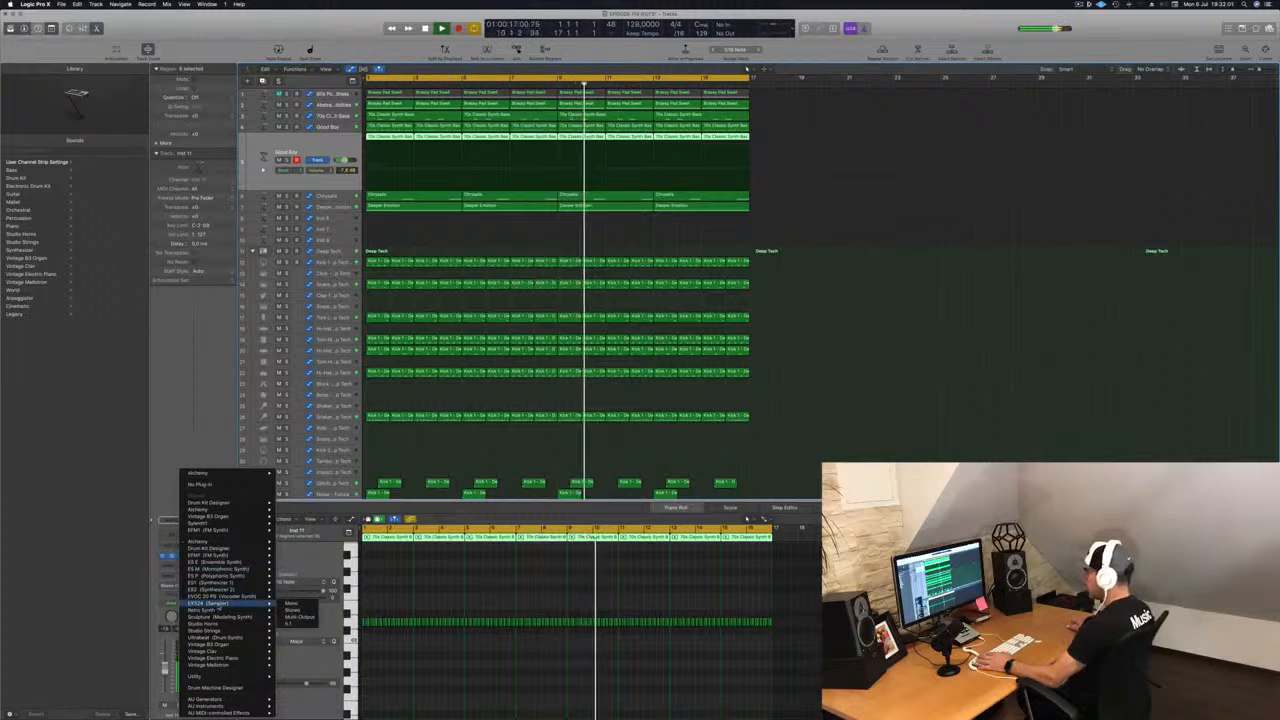
{"action": "mouse_move", "coordinate": [232, 617]}
{"action": "left_click", "coordinate": [290, 617]}
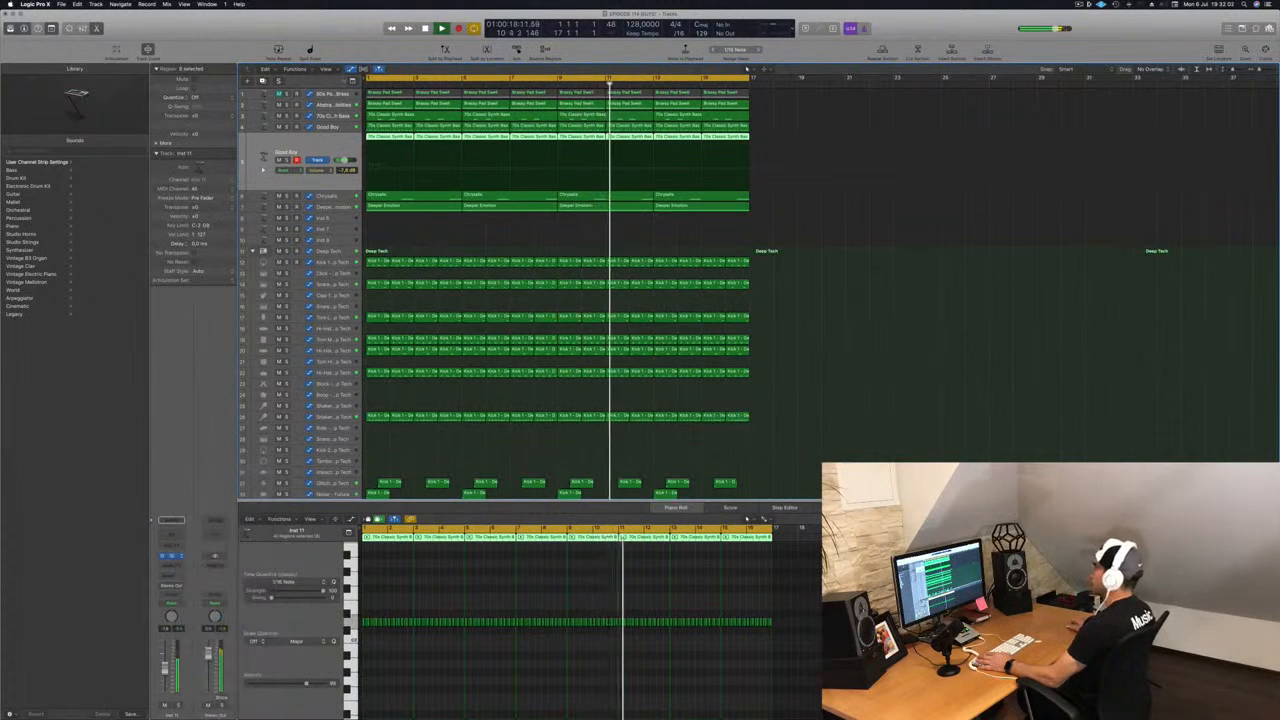
{"action": "left_click_drag", "start_coordinate": [233, 25], "coordinate": [885, 211]}
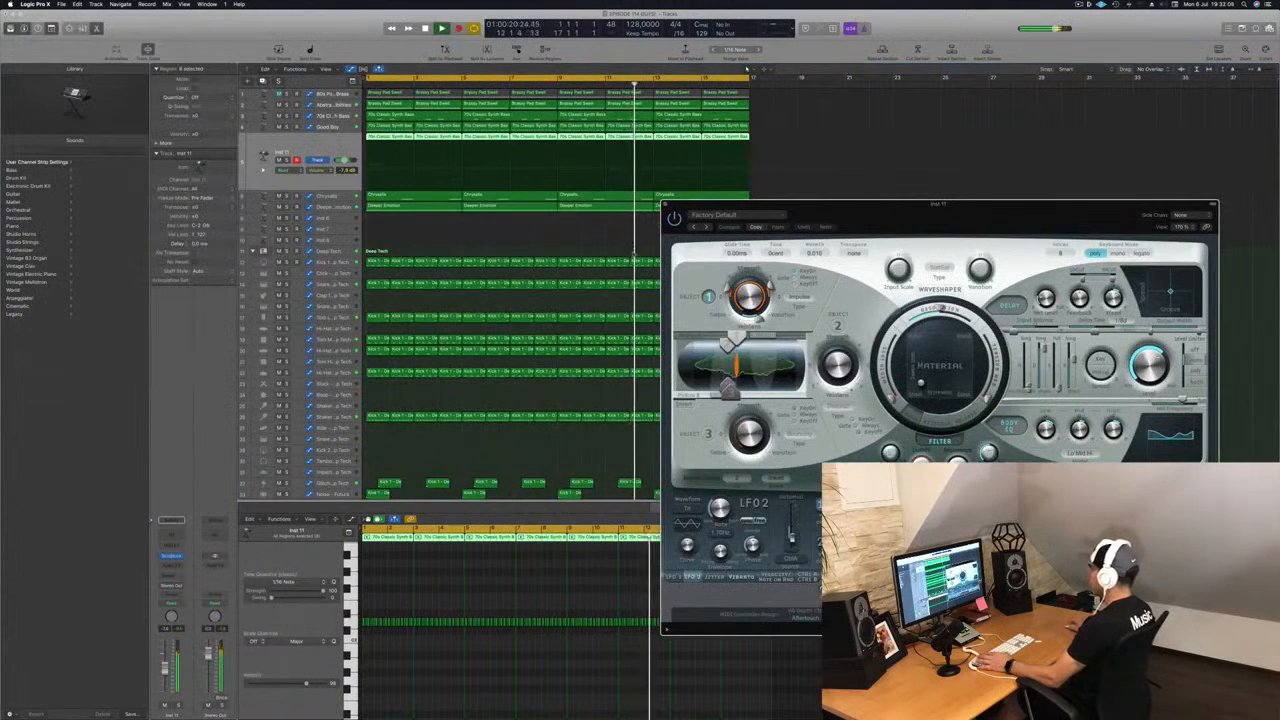
Load the Lean on preset in Sculpture, set the track volume to about -14.8 dB and play from the start
{"action": "left_click", "coordinate": [767, 216]}
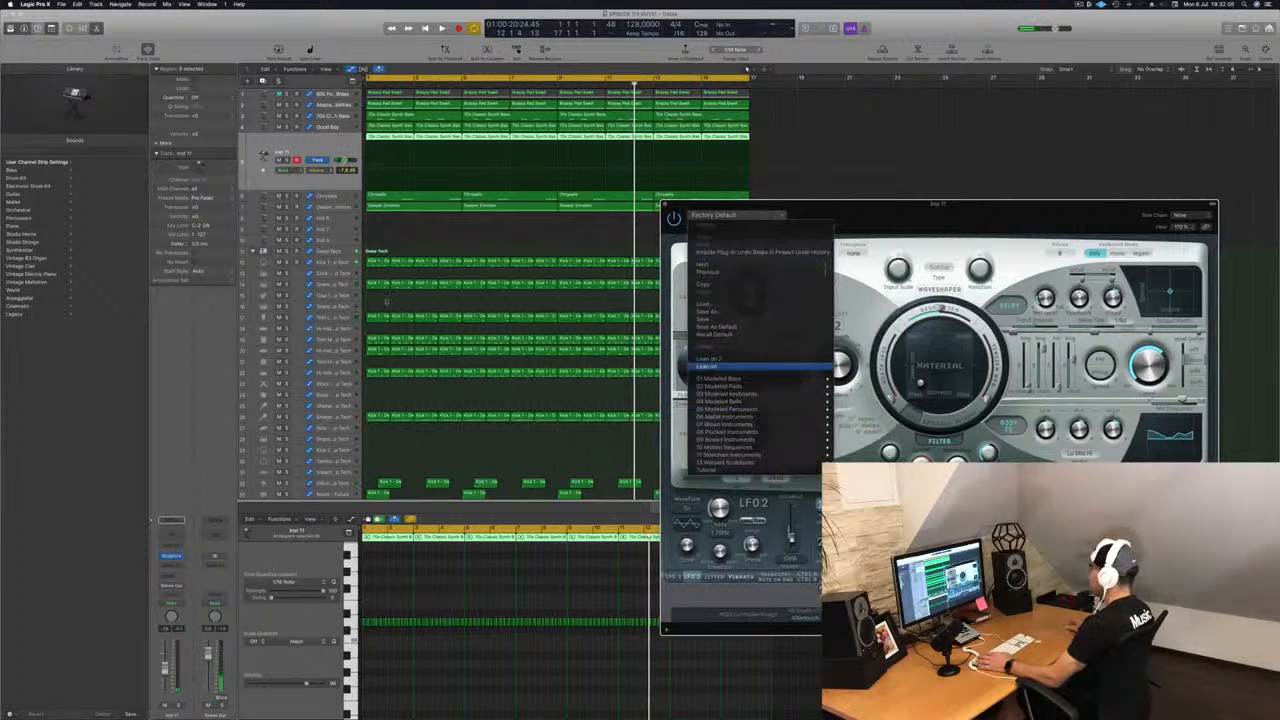
{"action": "left_click", "coordinate": [710, 366]}
{"action": "left_click", "coordinate": [305, 149]}
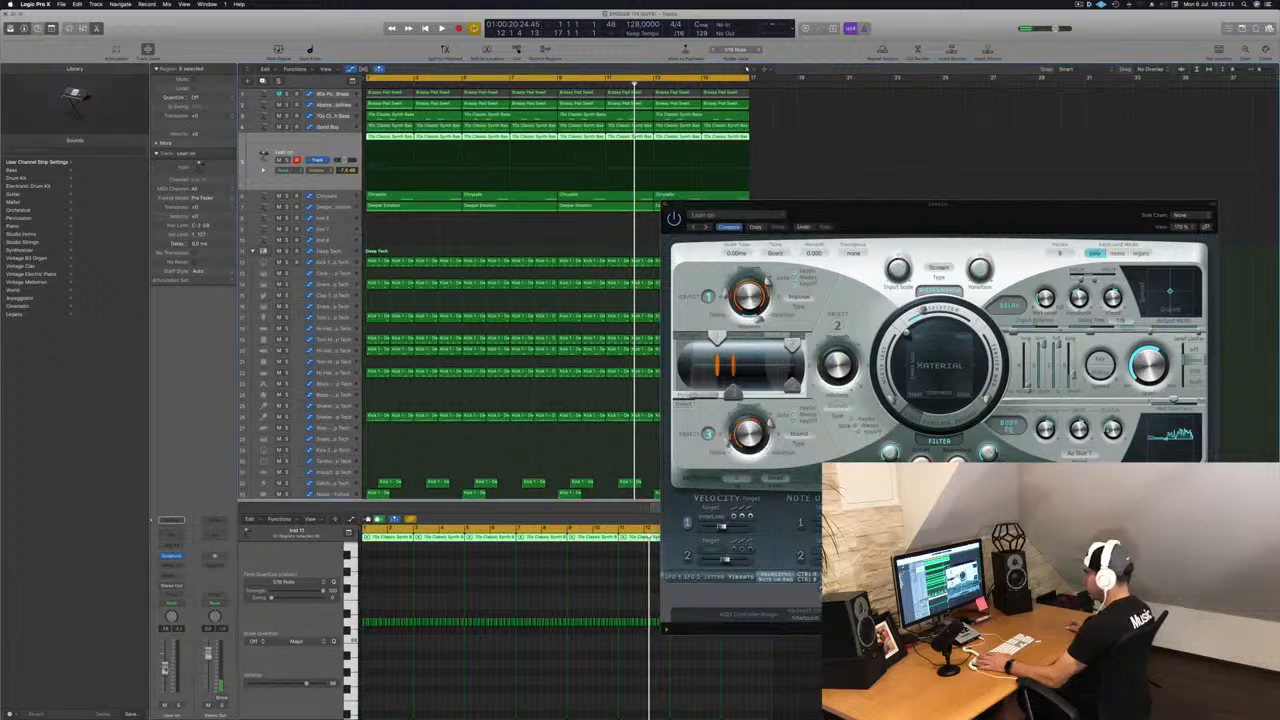
{"action": "key", "text": "Return"}
{"action": "key", "text": "space"}
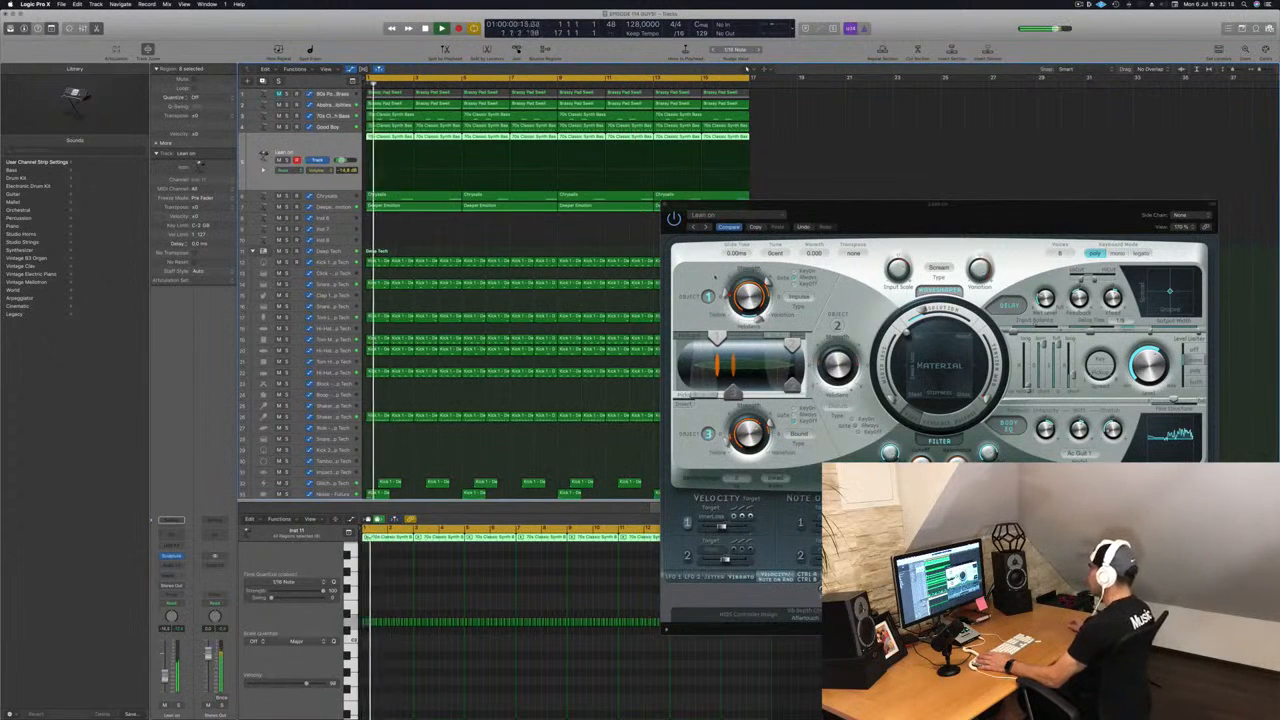
Compare the Aggressive Pluck Bass and Lean on 2 presets in Sculpture, return to Lean on and replay from the start
{"action": "left_click", "coordinate": [704, 228]}
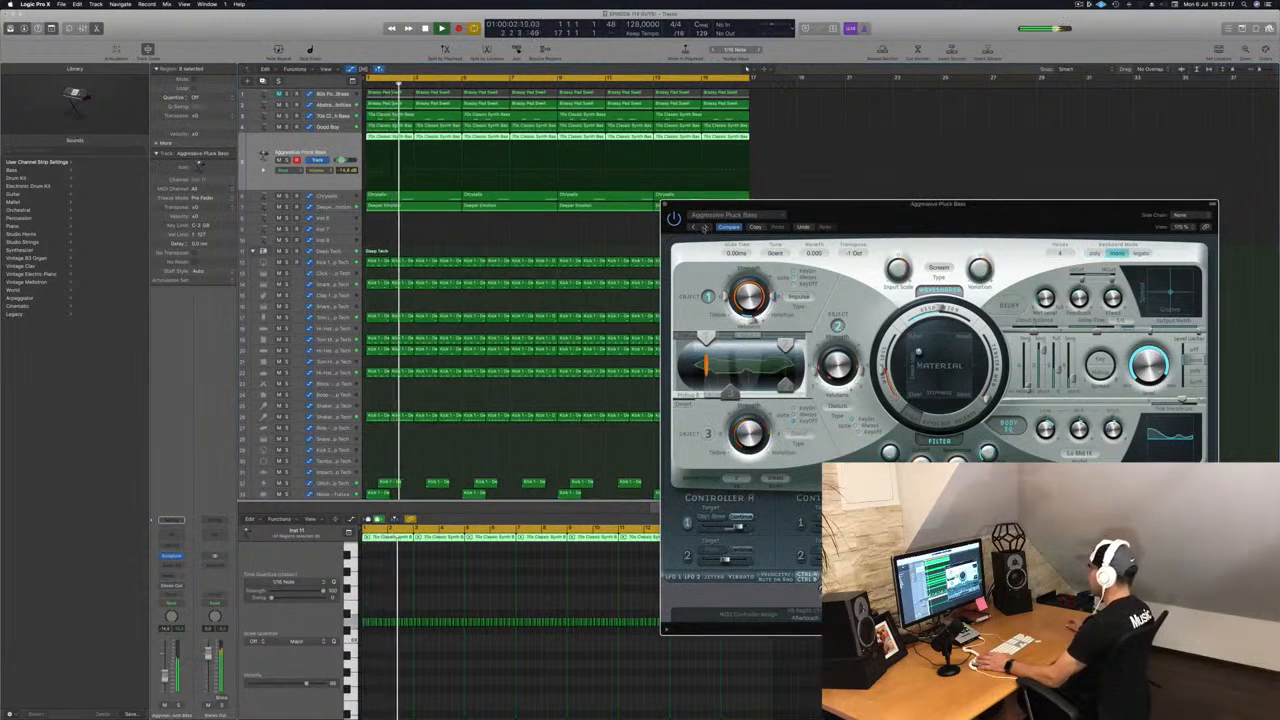
{"action": "left_click", "coordinate": [696, 228]}
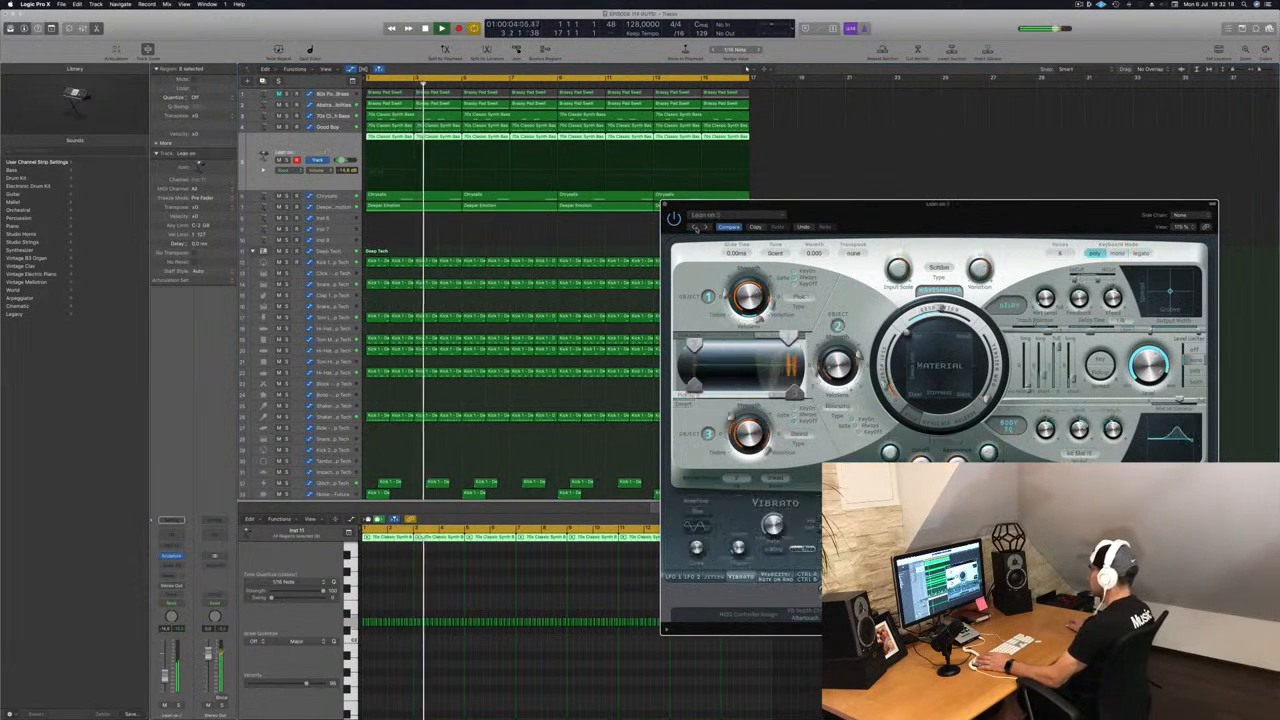
{"action": "left_click_drag", "start_coordinate": [864, 214], "coordinate": [802, 212]}
{"action": "key", "text": "Return"}
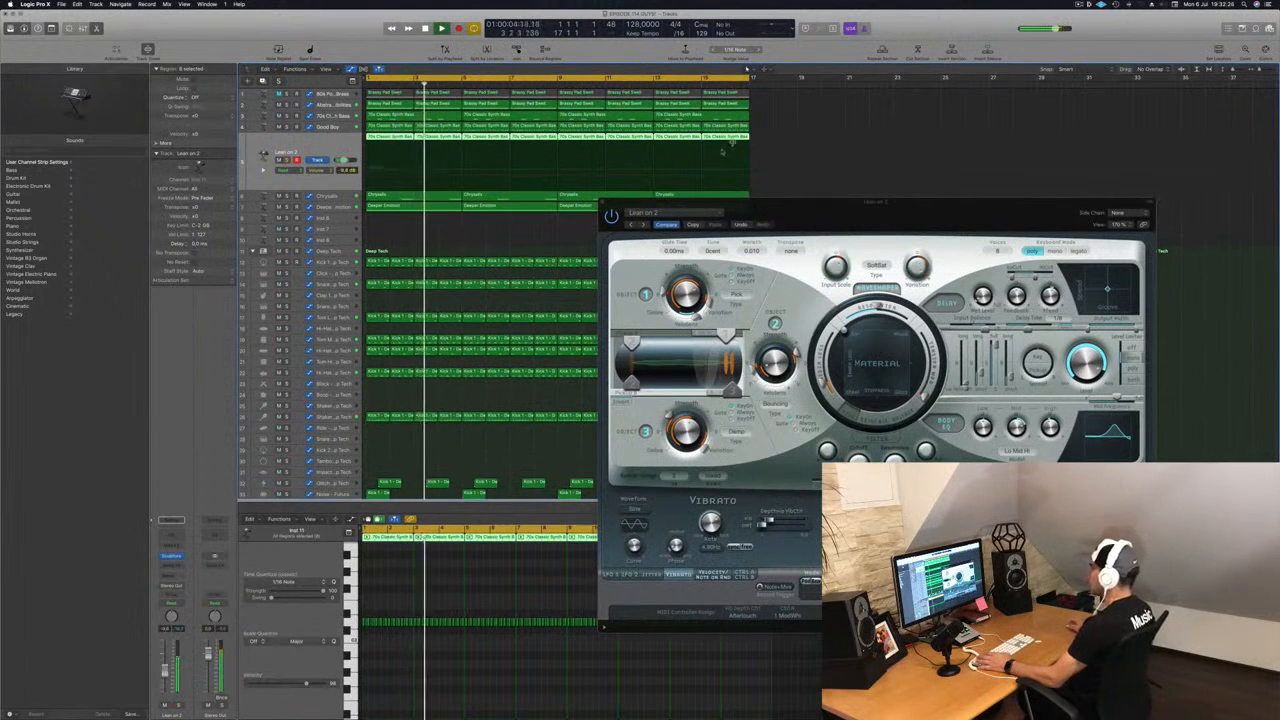
{"action": "left_click", "coordinate": [643, 225]}
{"action": "left_click_drag", "start_coordinate": [823, 215], "coordinate": [812, 214]}
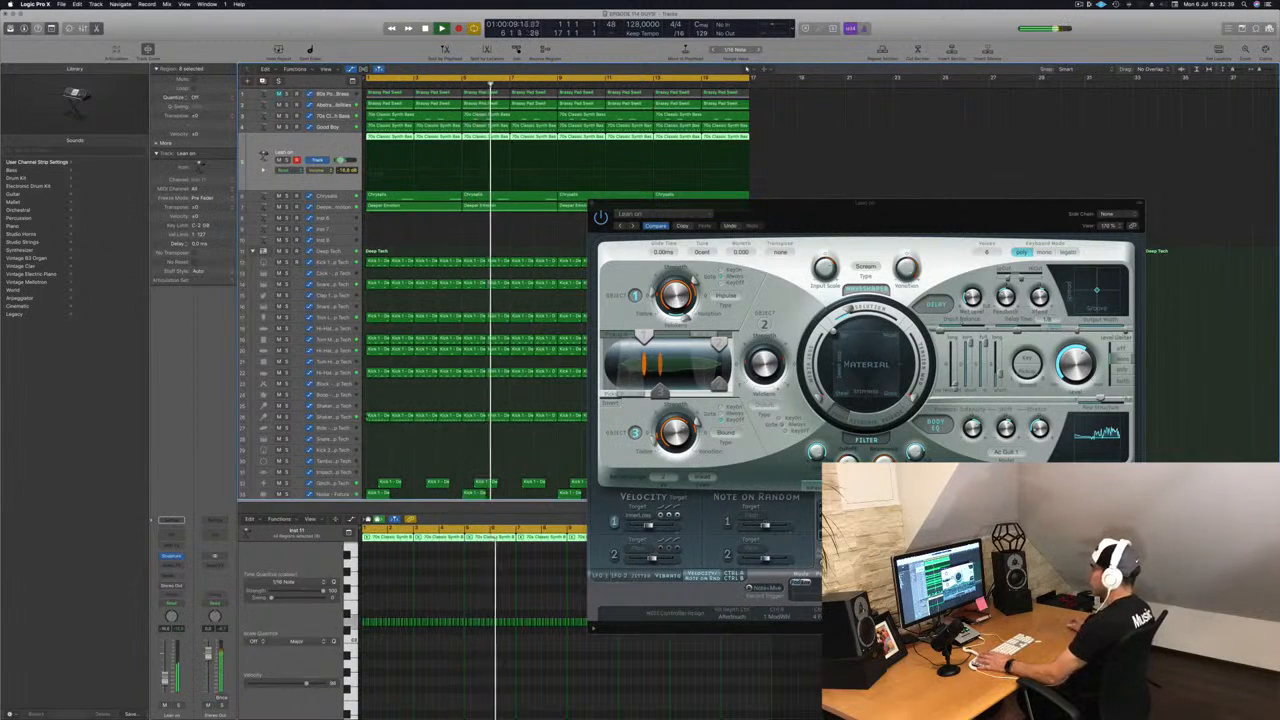
{"action": "key", "text": "Return"}
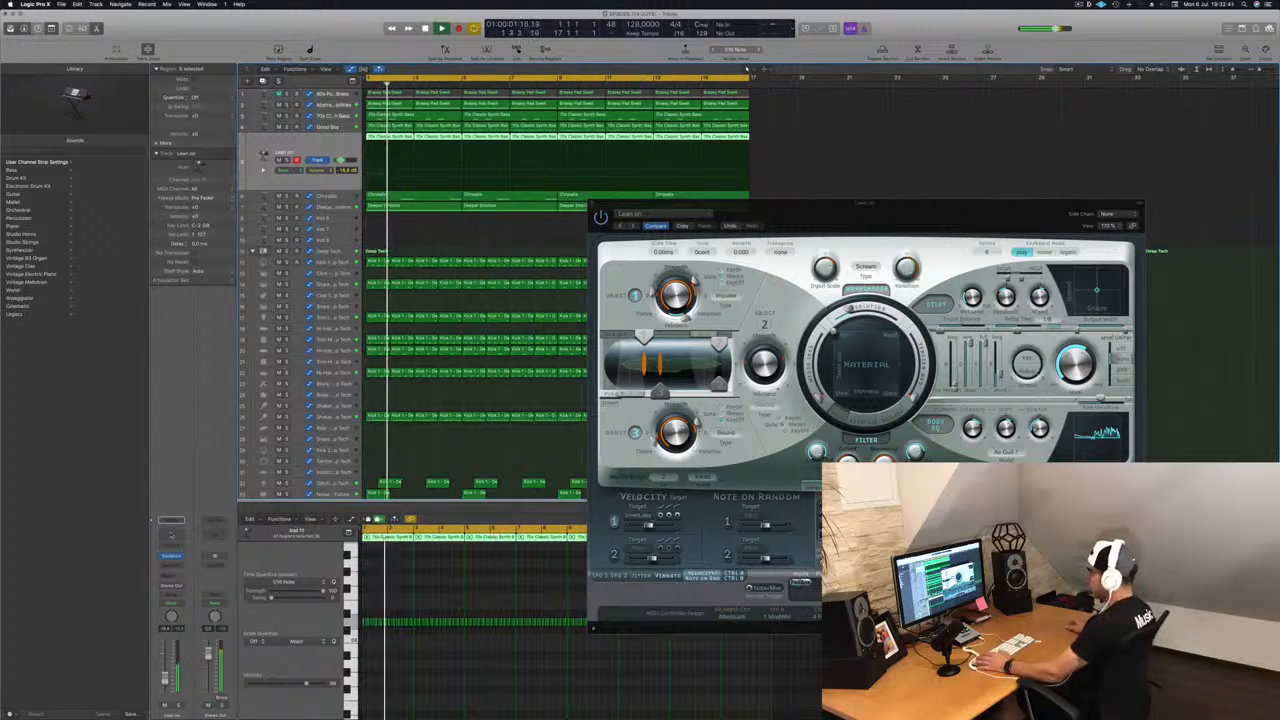
Add a Channel EQ to the Lean on track, dismissing the effect and send lists opened by mistake
{"action": "left_click", "coordinate": [171, 535]}
{"action": "left_click", "coordinate": [172, 544]}
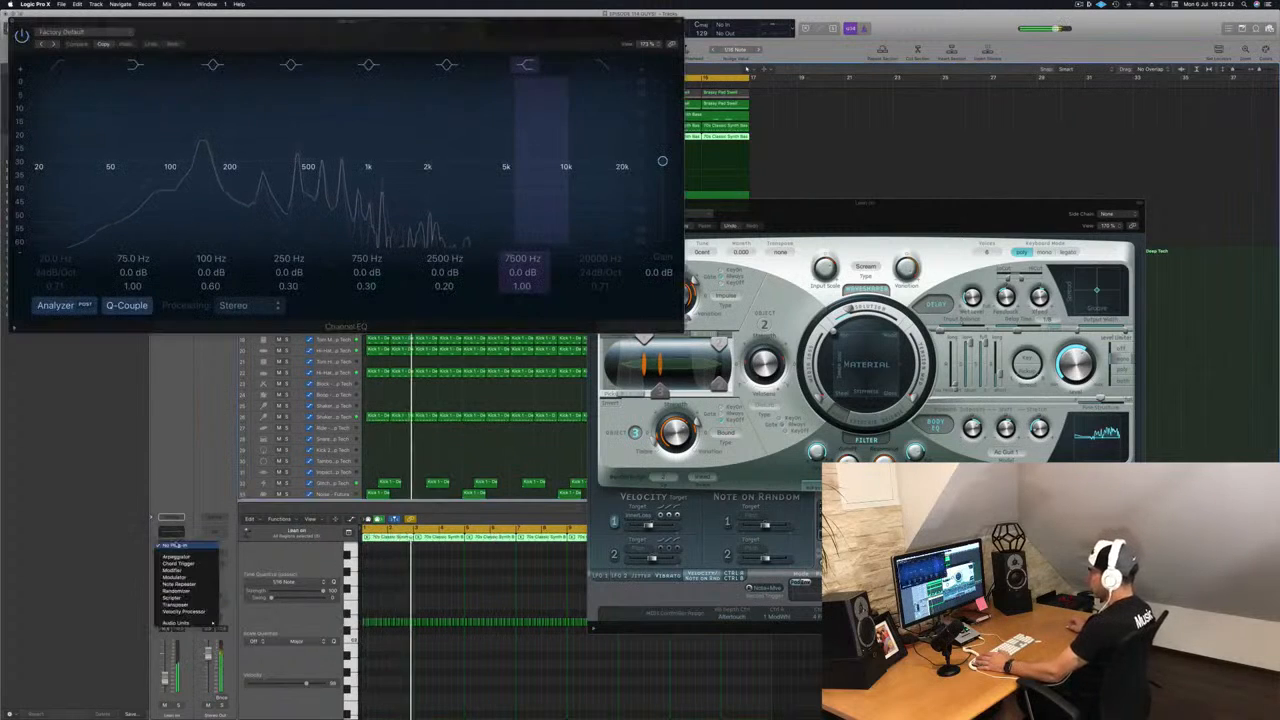
{"action": "left_click", "coordinate": [172, 545]}
{"action": "left_click", "coordinate": [169, 578]}
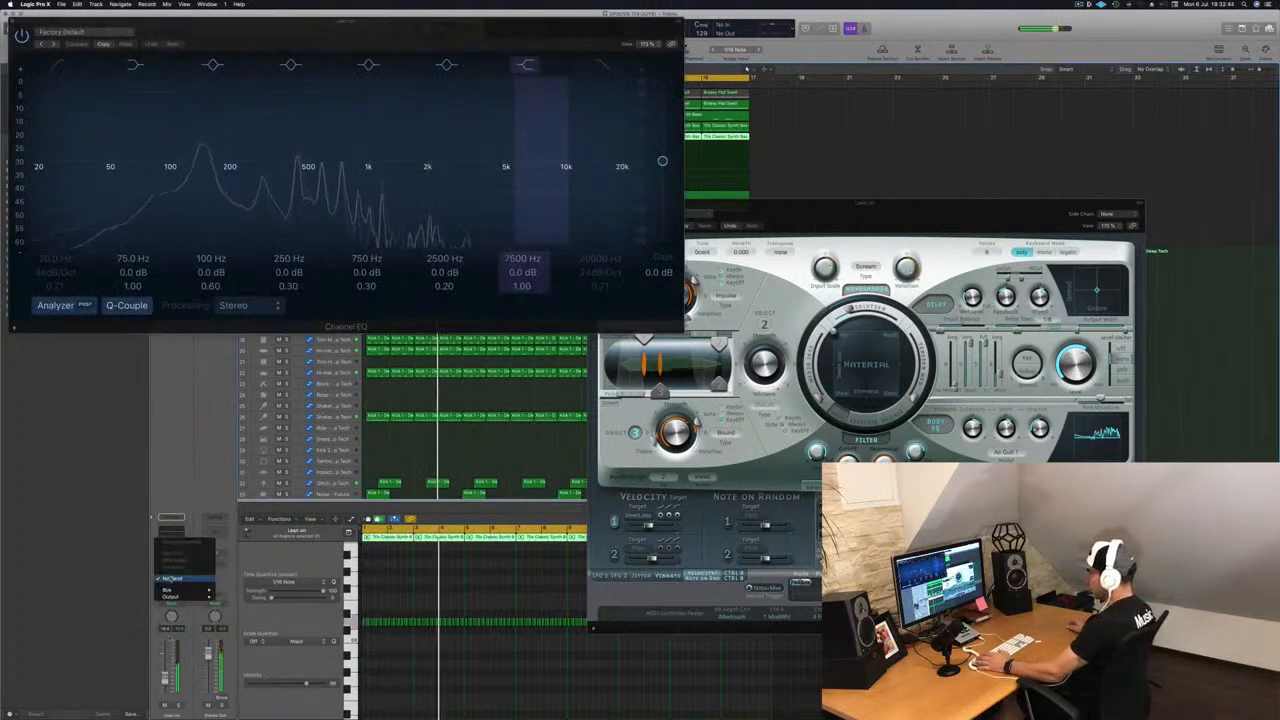
{"action": "left_click", "coordinate": [208, 492]}
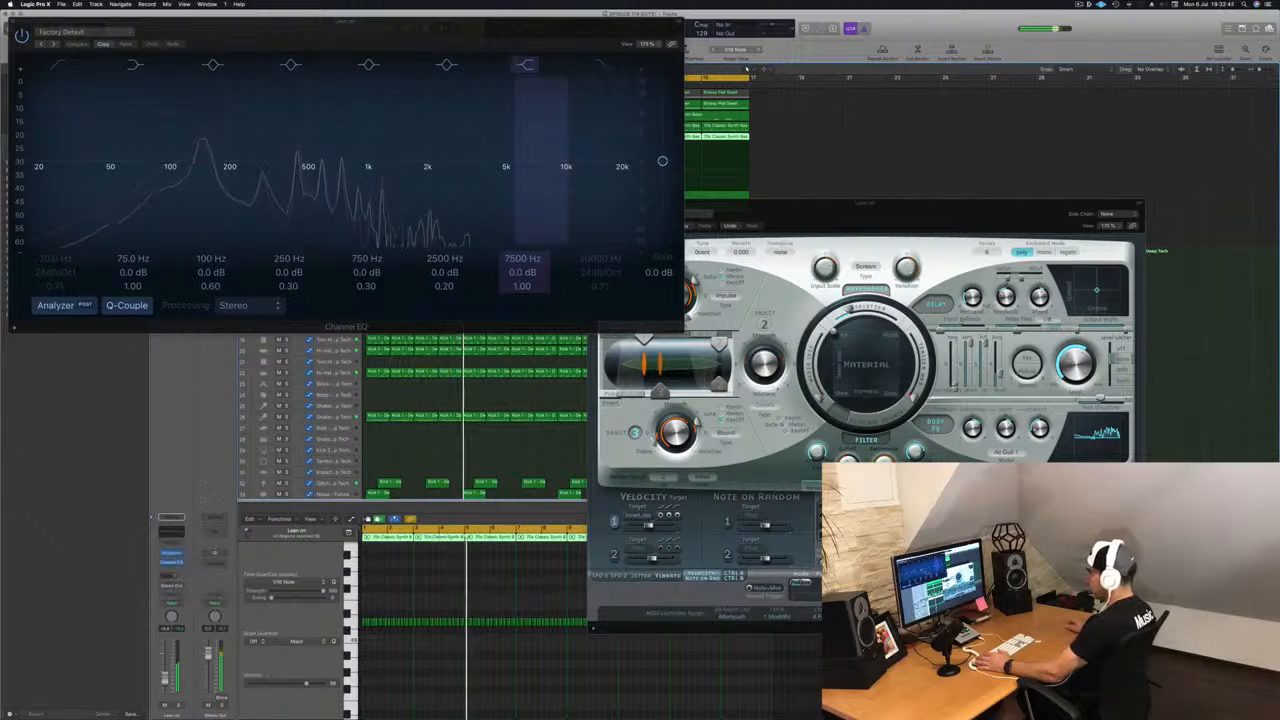
Insert a Stereo Delay on the Lean on track with left note 1/4 and output mix of 74% left and 100% right
{"action": "left_click", "coordinate": [172, 568]}
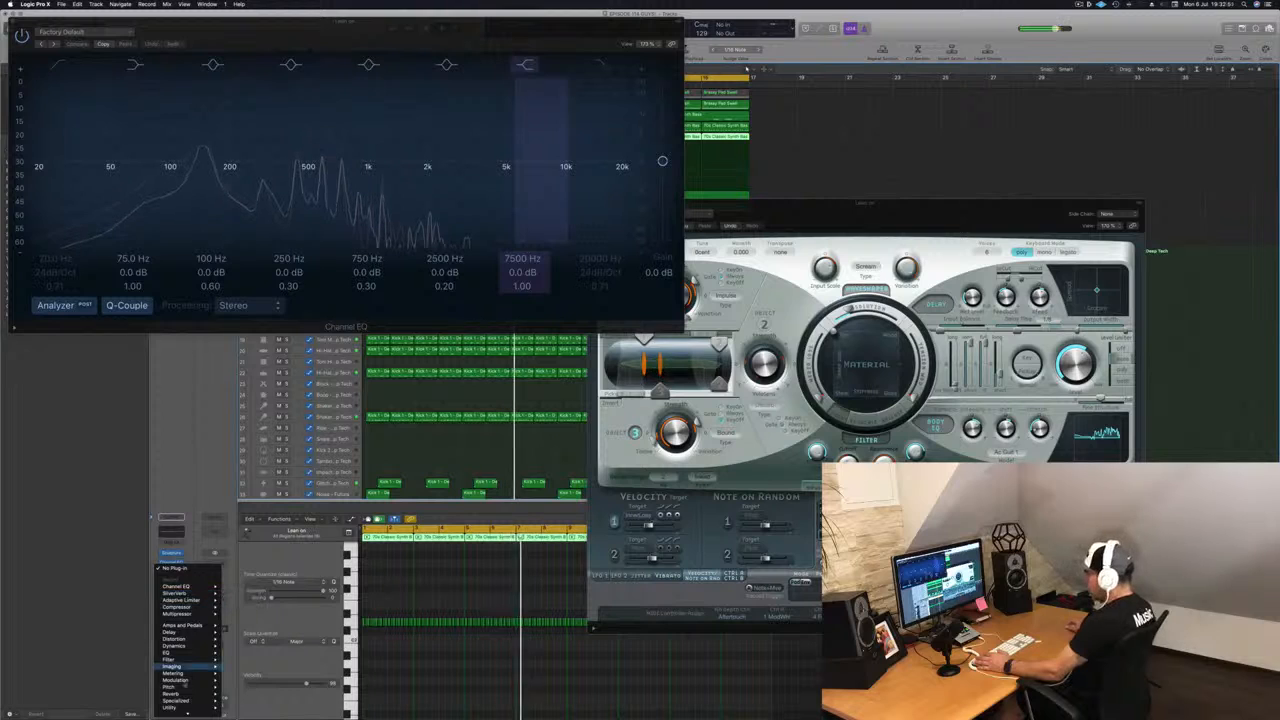
{"action": "mouse_move", "coordinate": [192, 628]}
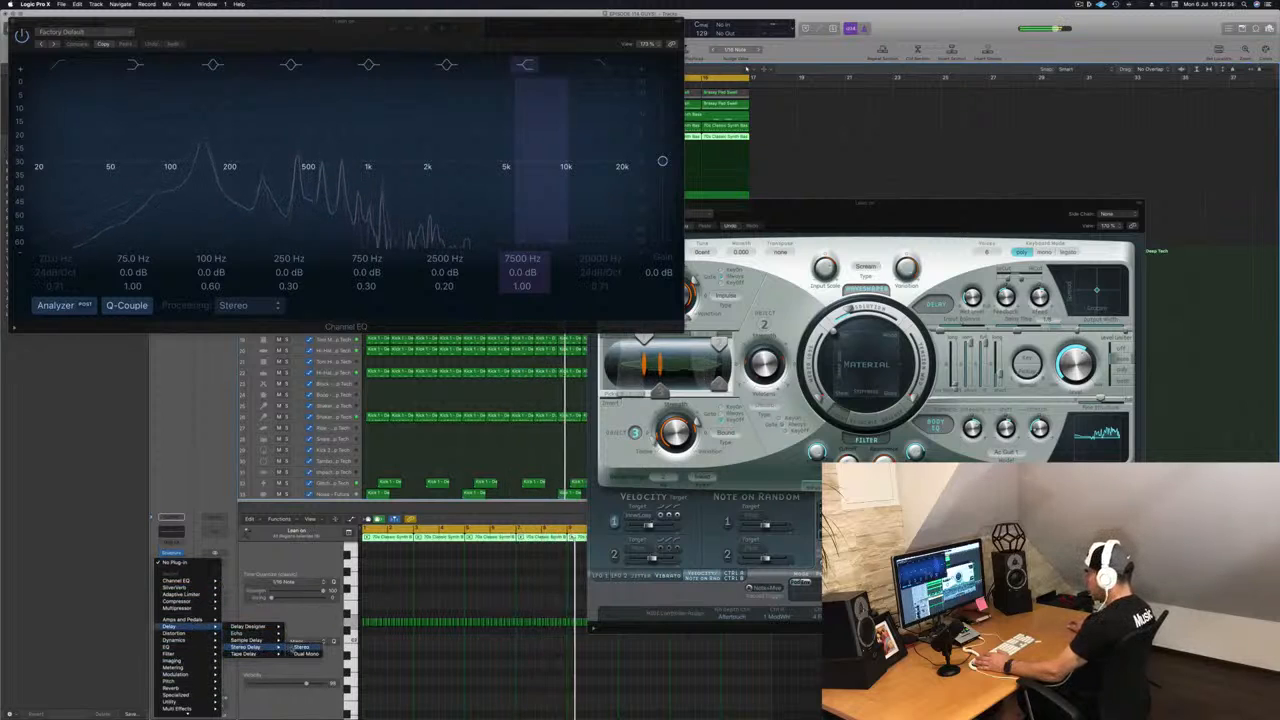
{"action": "left_click", "coordinate": [300, 646]}
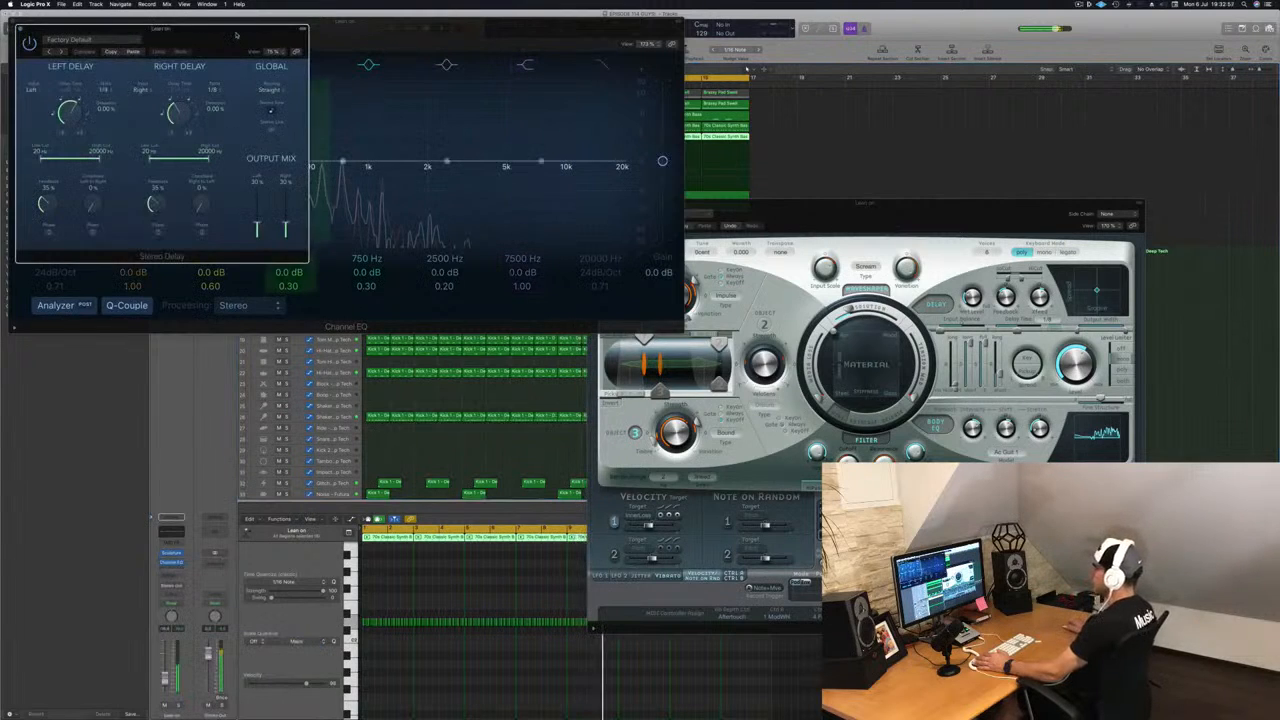
{"action": "left_click_drag", "start_coordinate": [235, 32], "coordinate": [719, 230]}
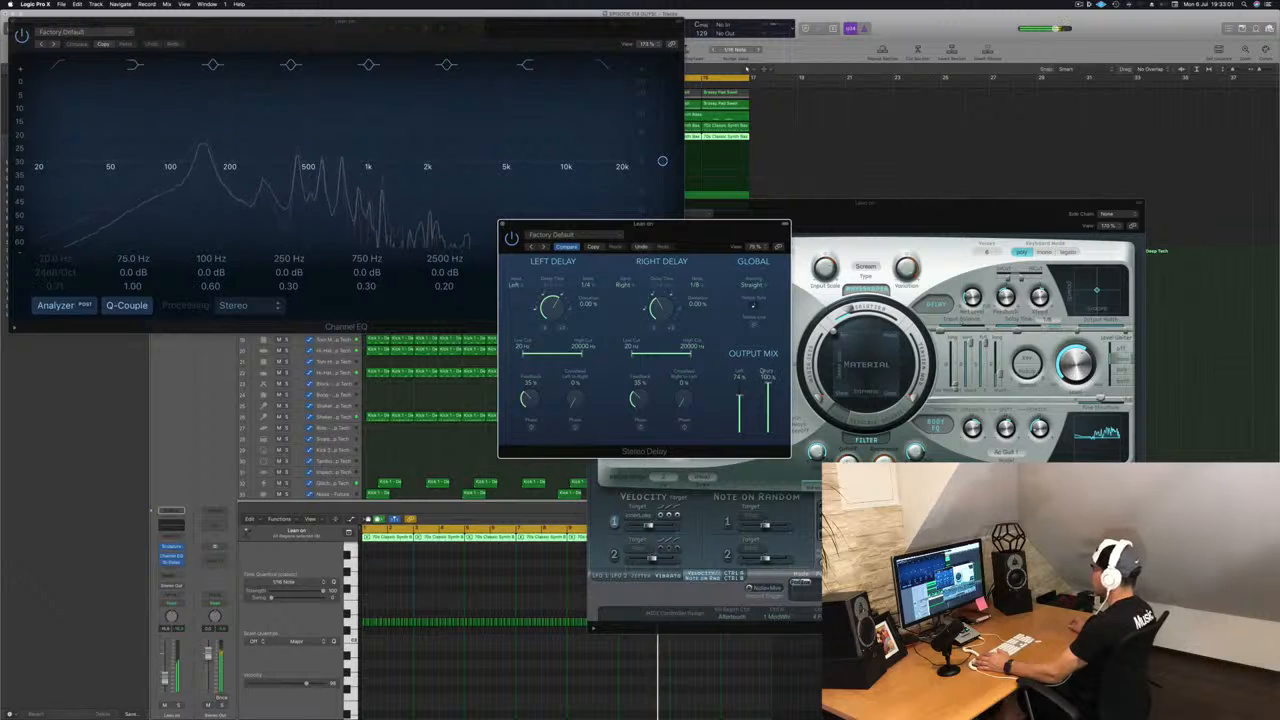
Close the Channel EQ window and lower the Stereo Delay's output mix to about 51% left and 69% right
{"action": "left_click", "coordinate": [14, 21]}
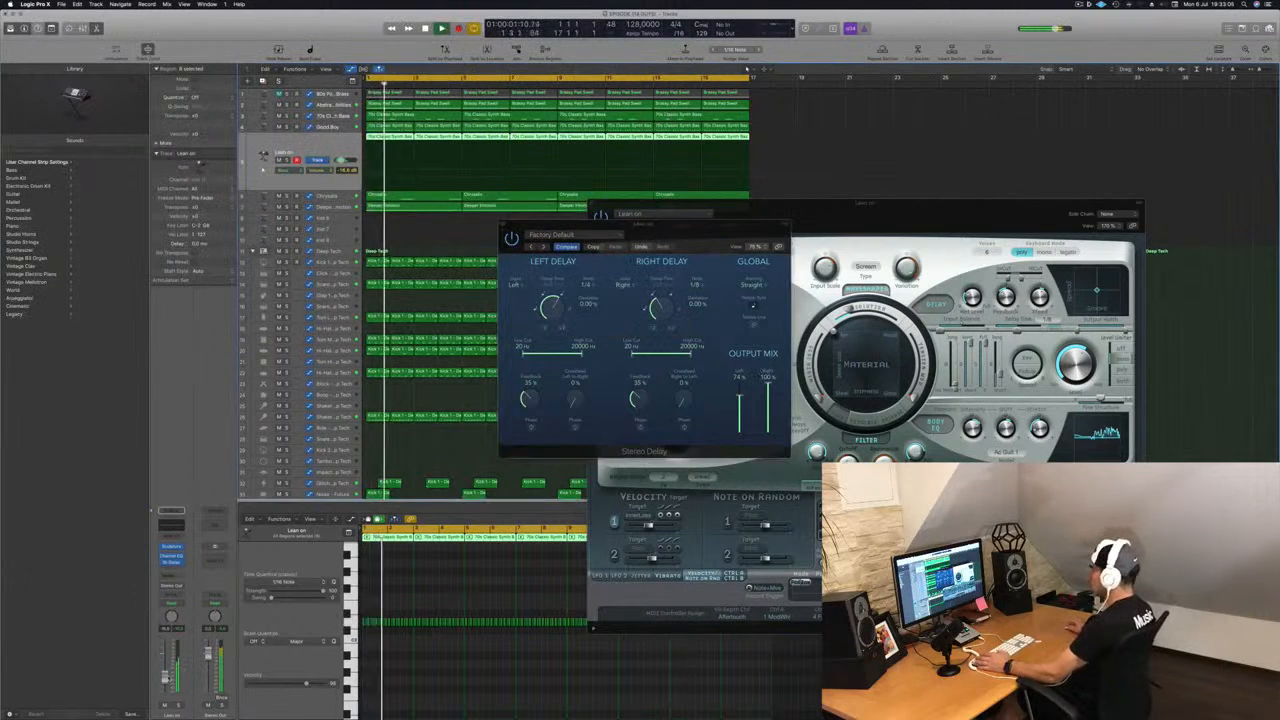
{"action": "left_click_drag", "start_coordinate": [691, 232], "coordinate": [668, 233]}
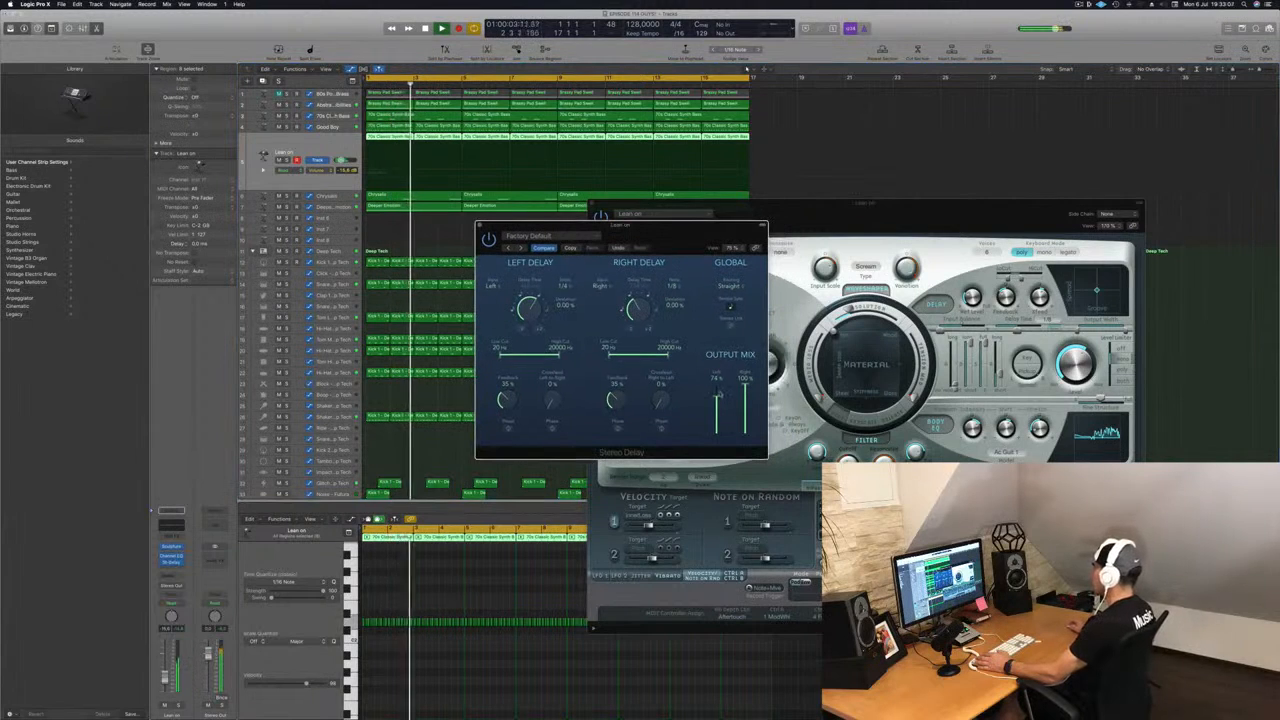
{"action": "left_click_drag", "start_coordinate": [717, 401], "coordinate": [745, 412]}
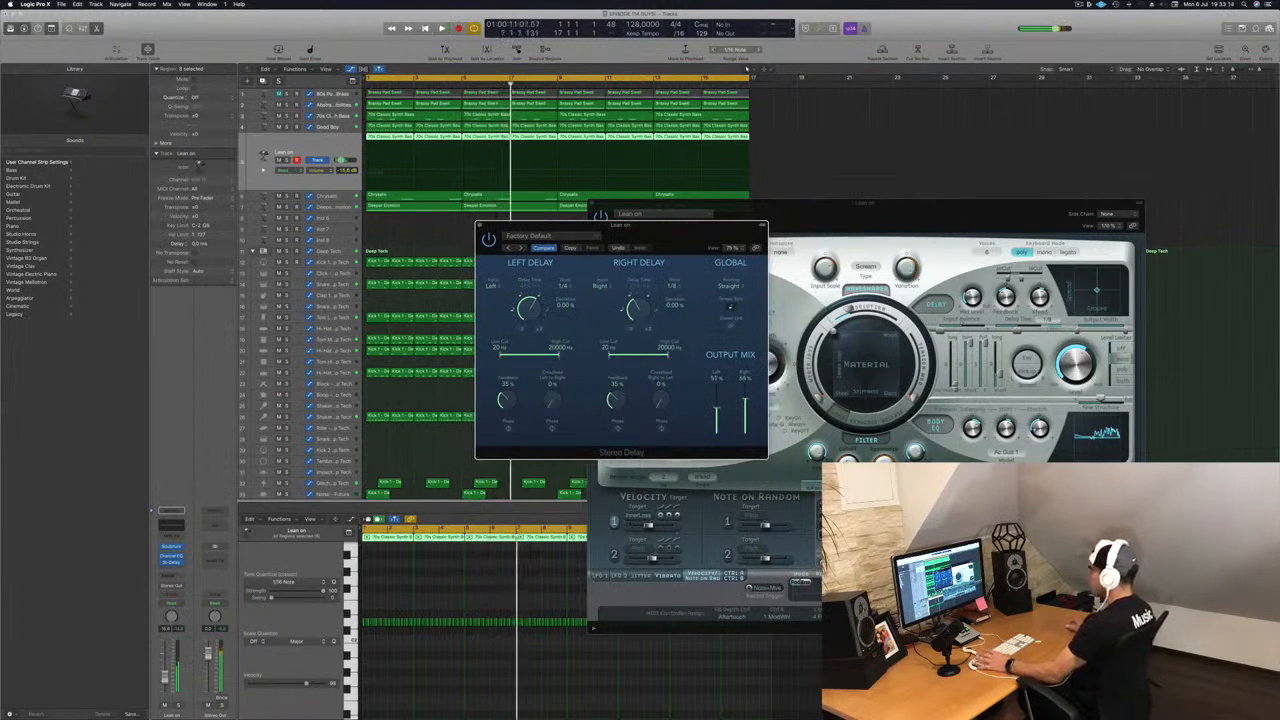
Audition the Lean on track with its delay in solo and in the full mix, moving the Stereo Delay window aside
{"action": "key", "text": "space"}
{"action": "left_click", "coordinate": [179, 705]}
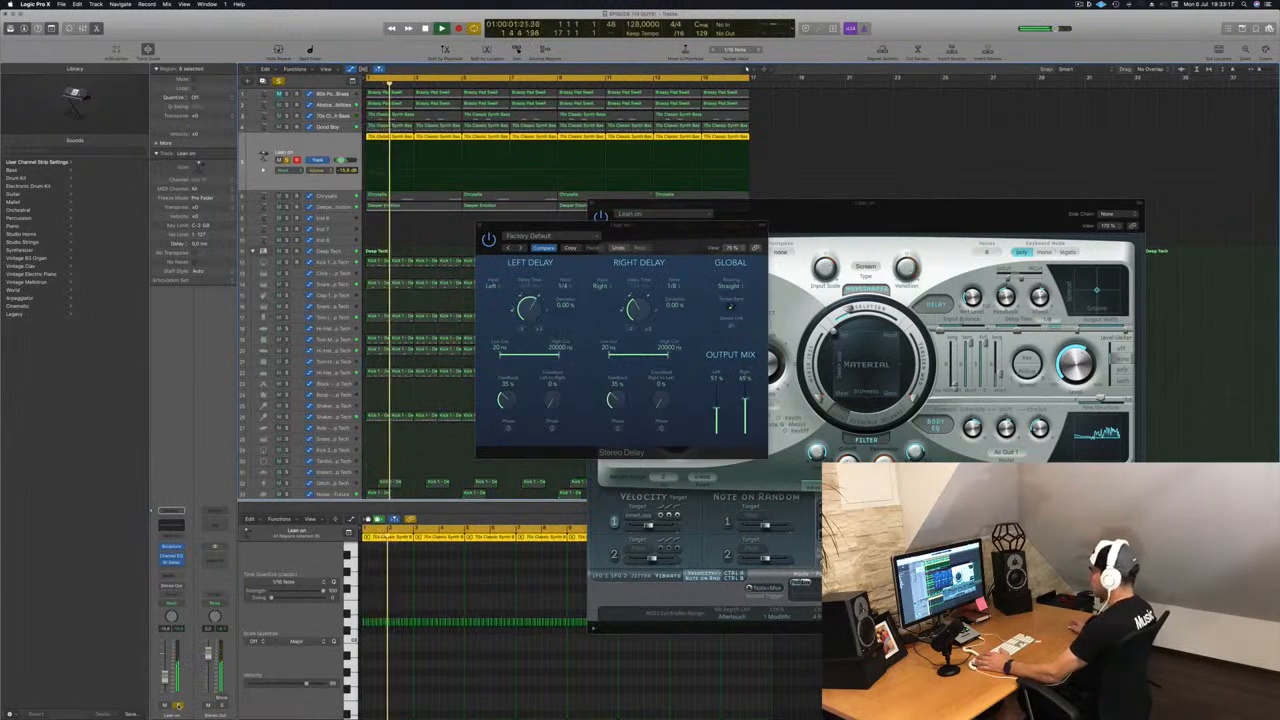
{"action": "left_click_drag", "start_coordinate": [622, 229], "coordinate": [989, 212]}
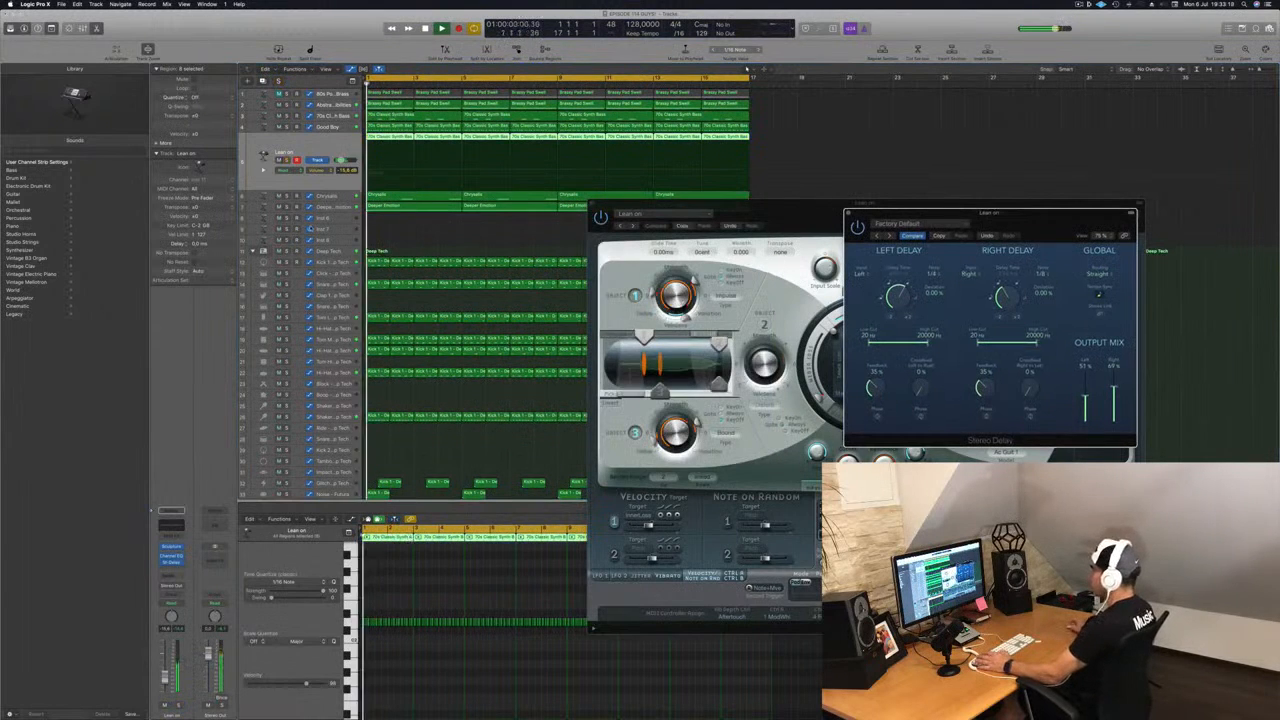
Audition the Good Boy and Lean on tracks together in solo, moving the Sculpture window and closing it
{"action": "left_click", "coordinate": [287, 127]}
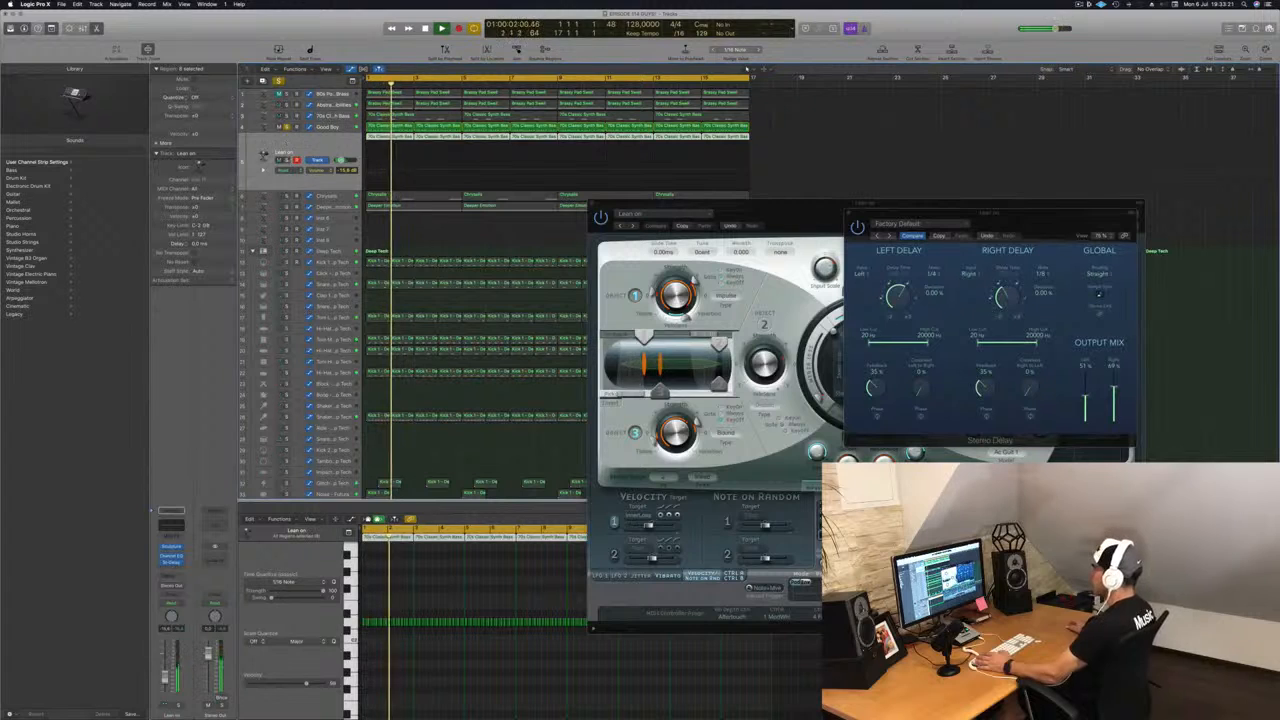
{"action": "left_click", "coordinate": [287, 160]}
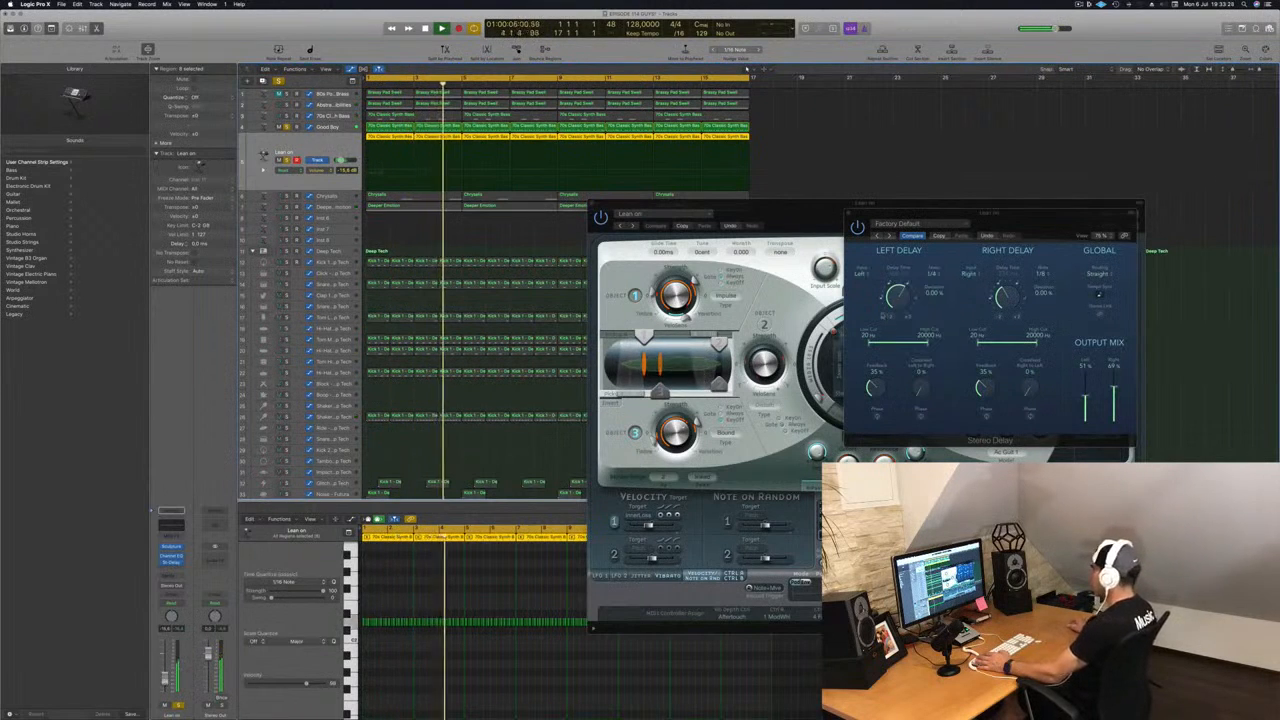
{"action": "left_click_drag", "start_coordinate": [798, 231], "coordinate": [646, 267]}
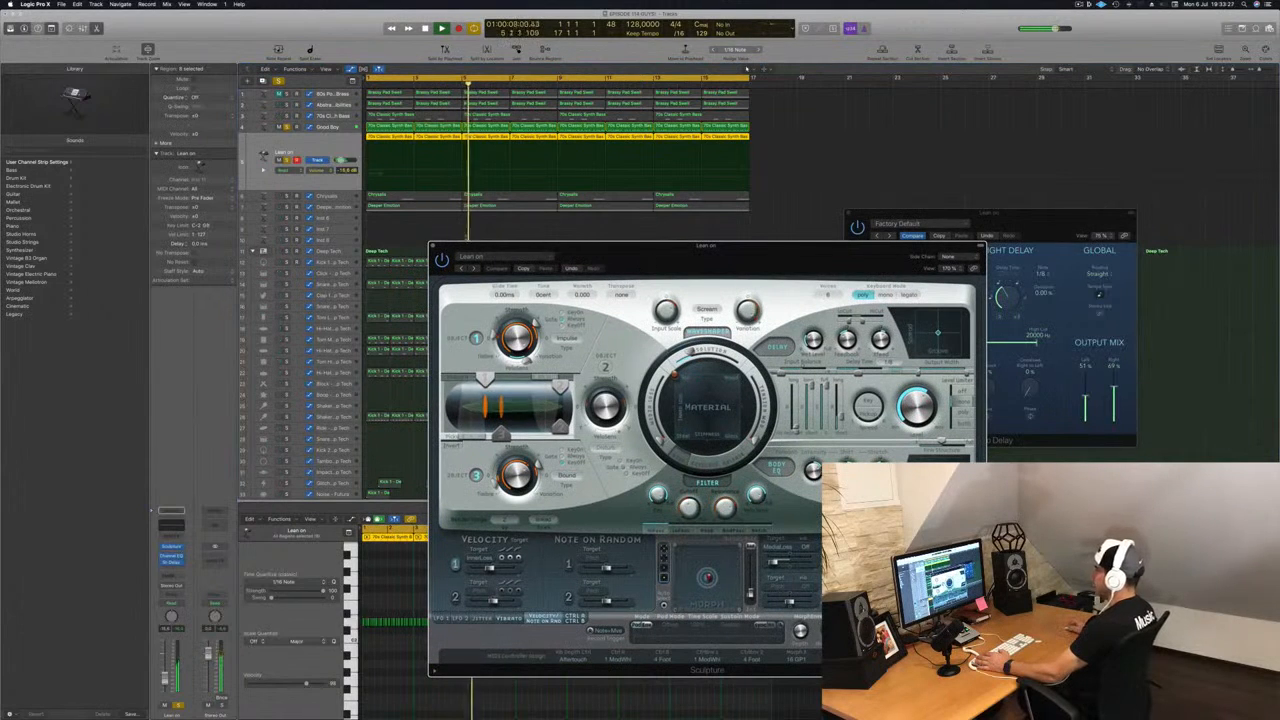
{"action": "left_click", "coordinate": [432, 246]}
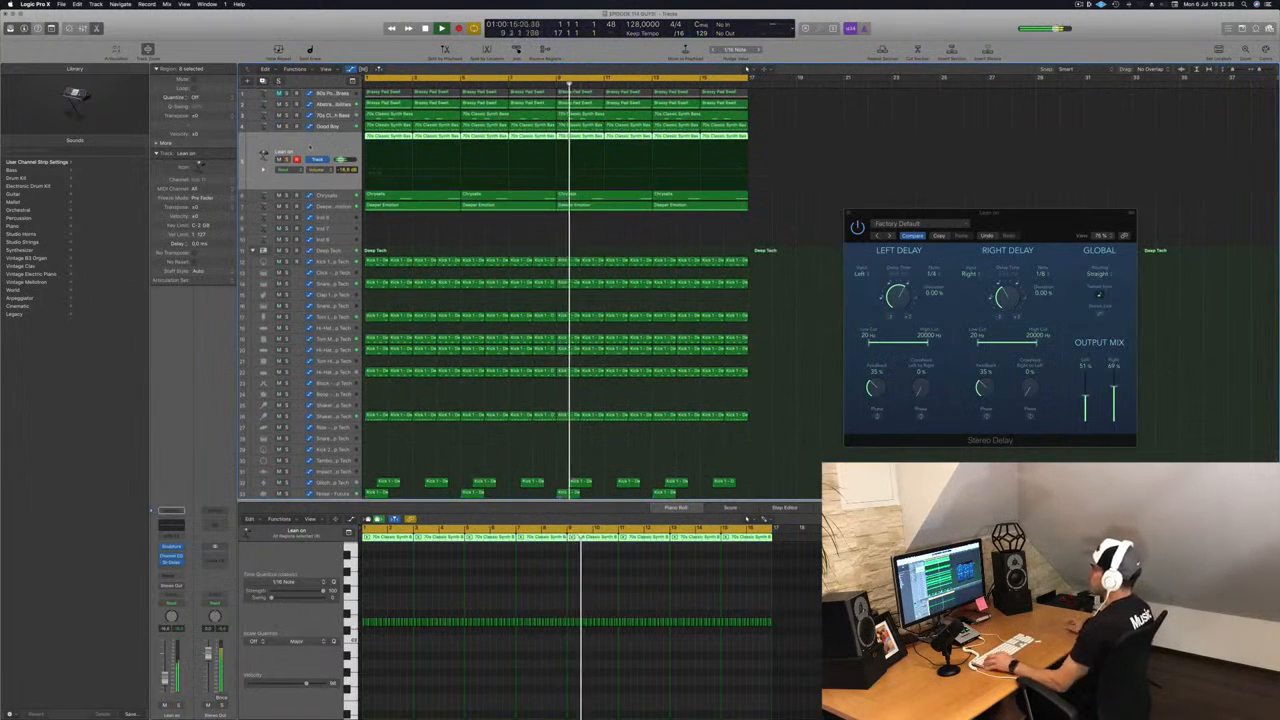
Lower the Lean on track's Stereo Delay output mix to about 20% left and 50% right, and close its window
{"action": "key", "text": "super+Left"}
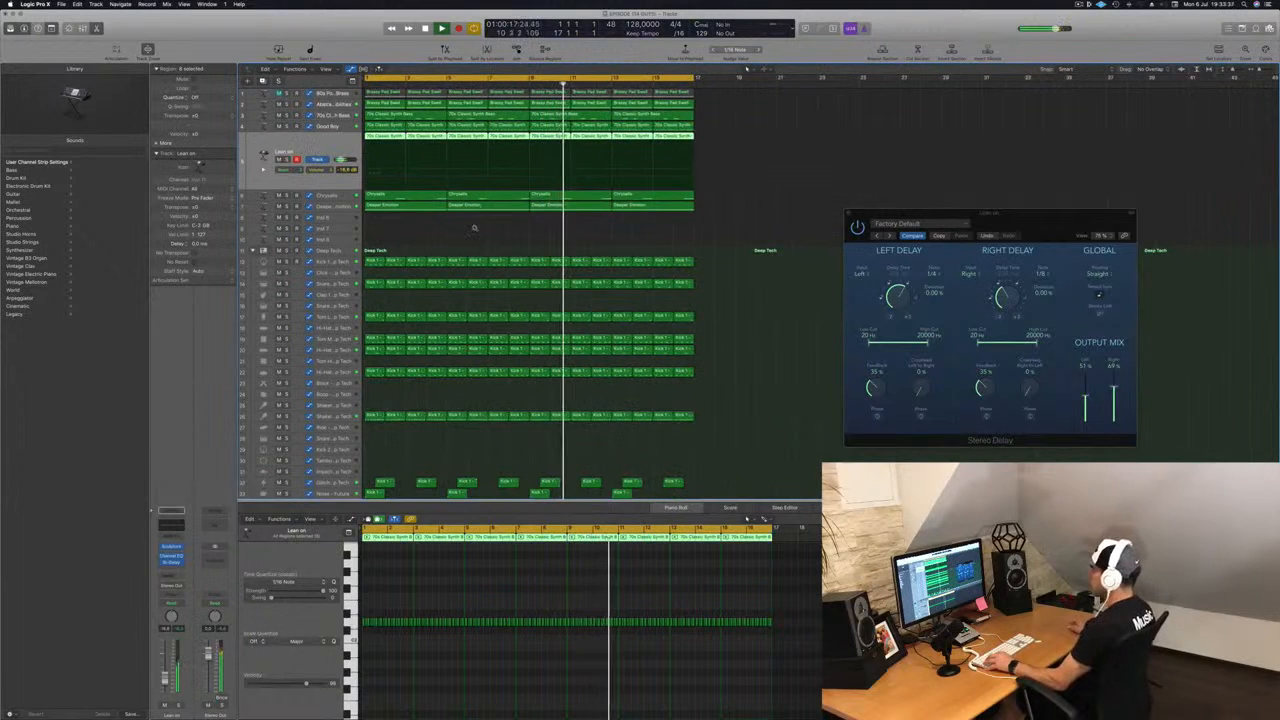
{"action": "key", "text": "super+Up"}
{"action": "key", "text": "super+Up"}
{"action": "key", "text": "super+Up"}
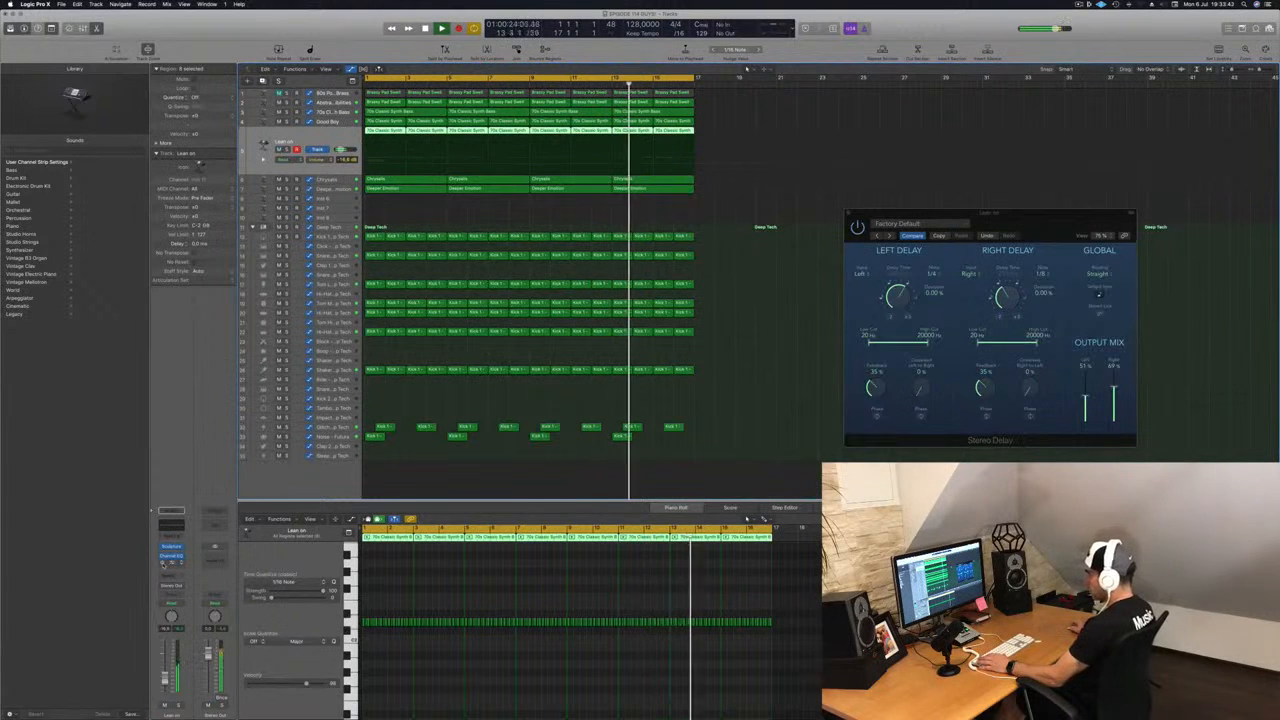
{"action": "left_click", "coordinate": [170, 564]}
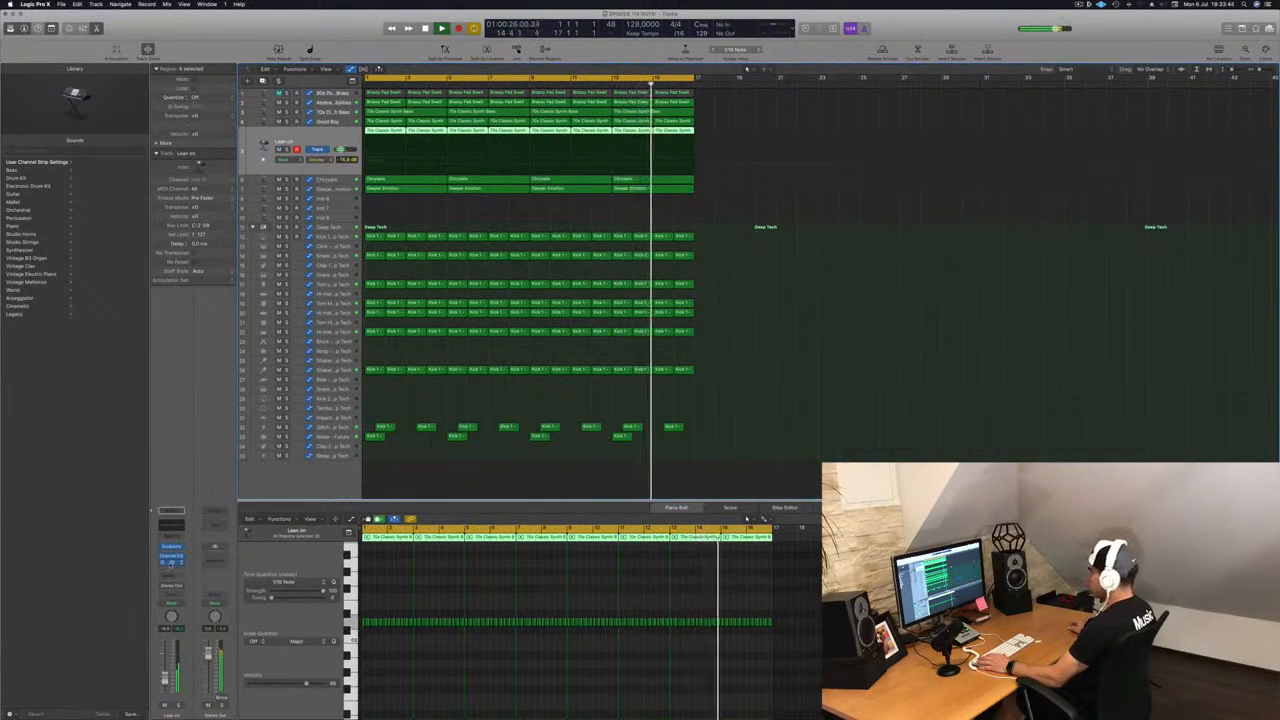
{"action": "left_click", "coordinate": [170, 564]}
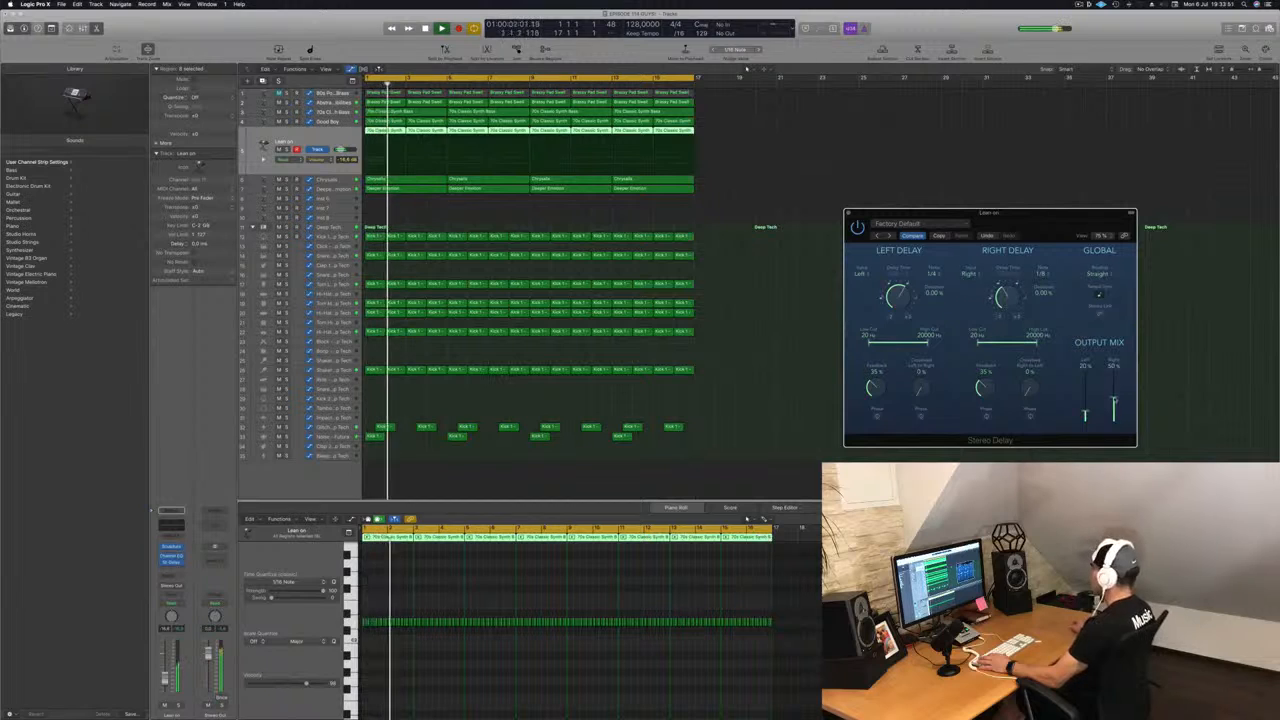
{"action": "left_click", "coordinate": [849, 213]}
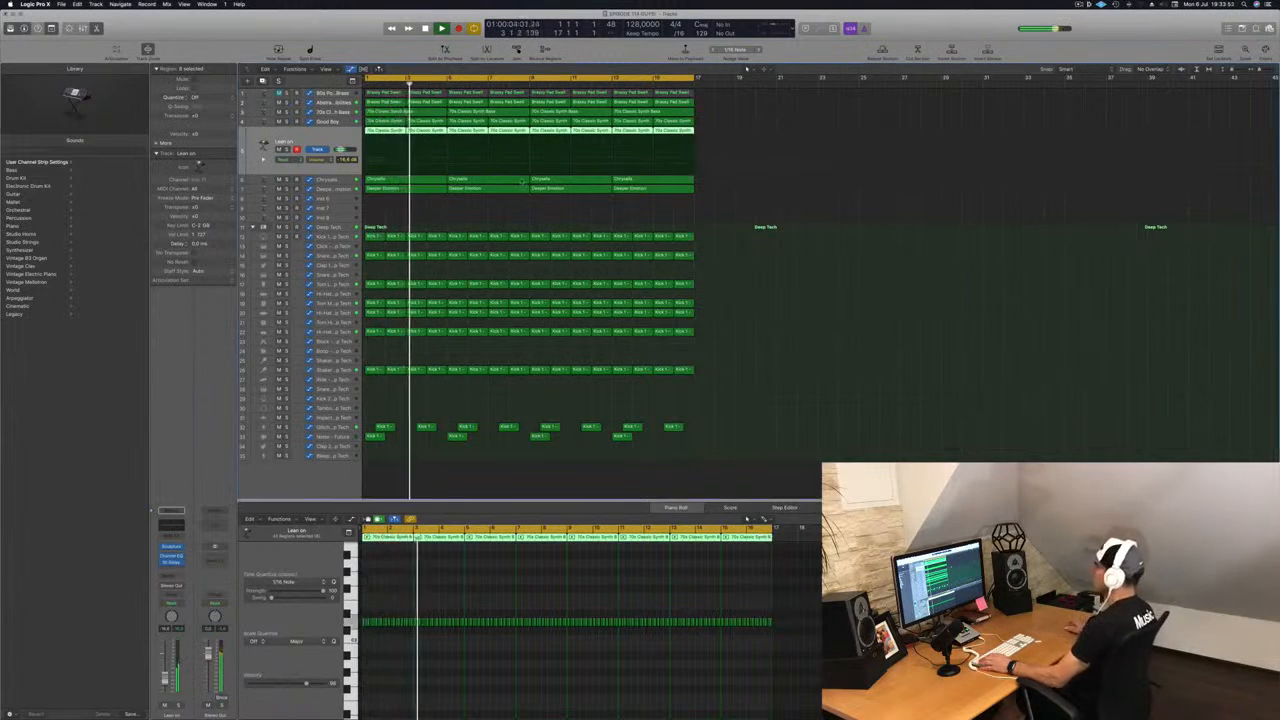
Audition the original 70s Classic Synth Bass track from the start in solo and back in the full mix
{"action": "left_click", "coordinate": [322, 122]}
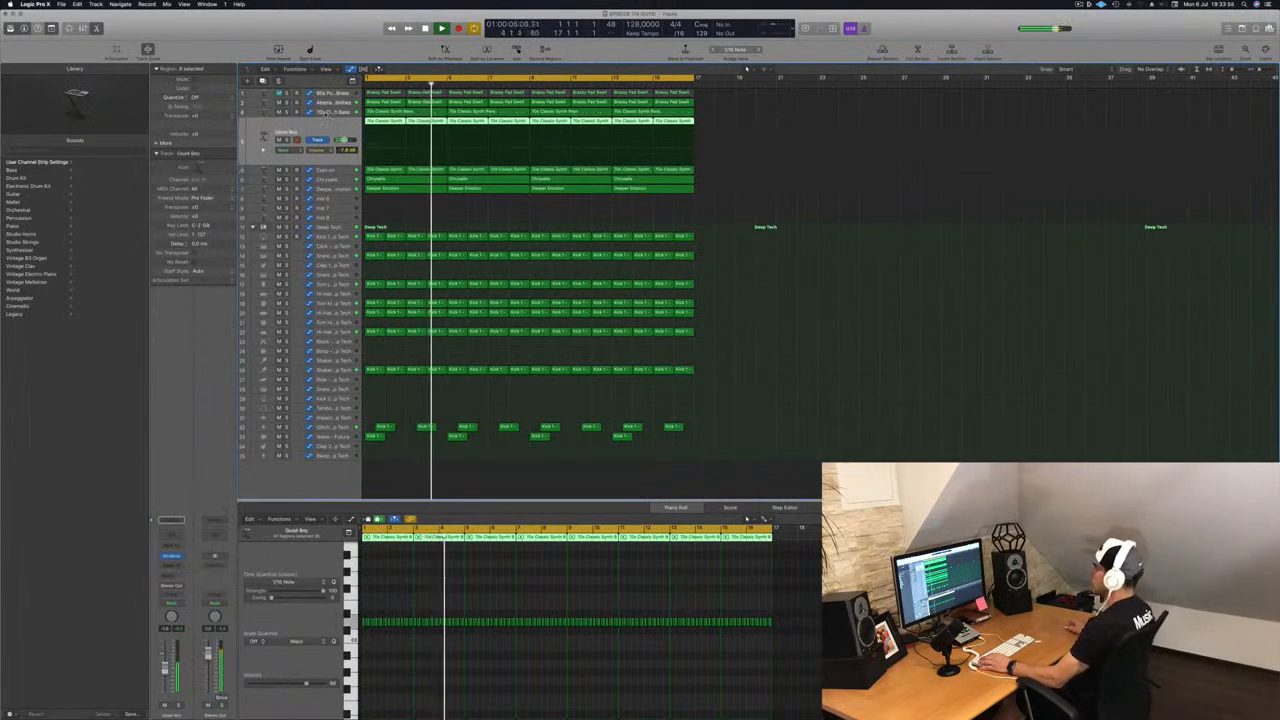
{"action": "left_click", "coordinate": [319, 112]}
{"action": "key", "text": "Return"}
{"action": "left_click", "coordinate": [287, 130]}
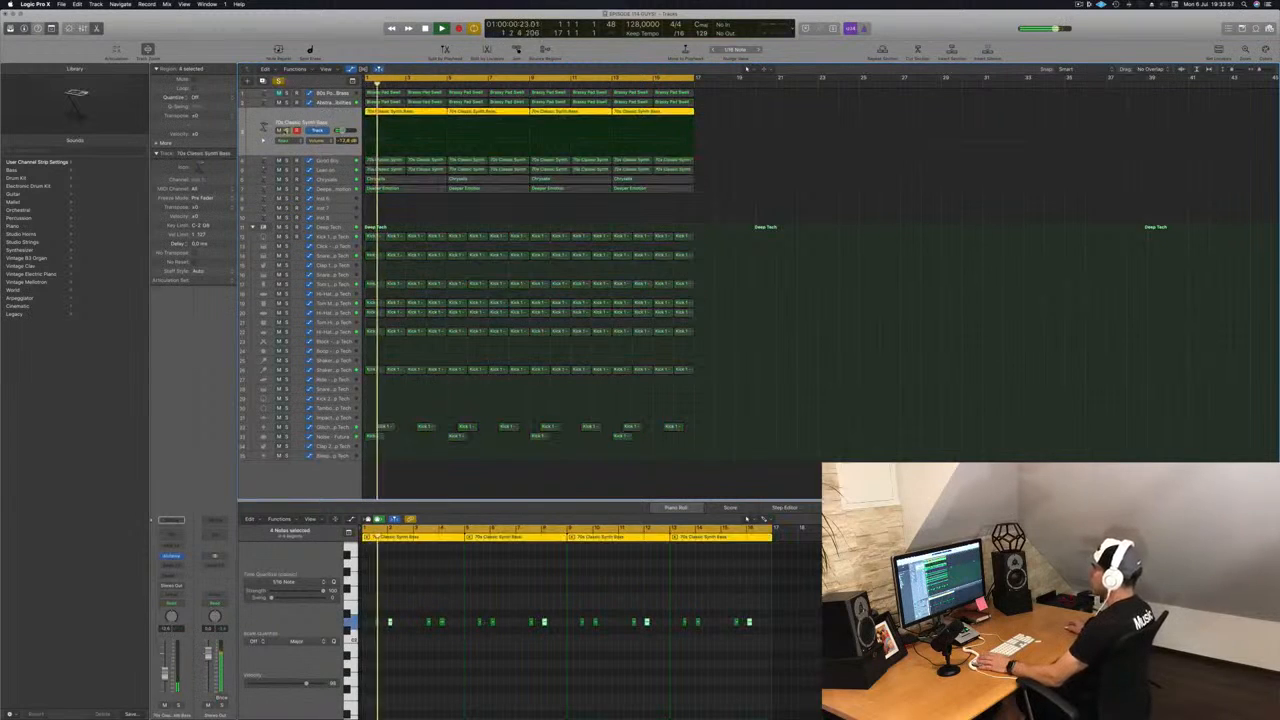
{"action": "left_click", "coordinate": [287, 130]}
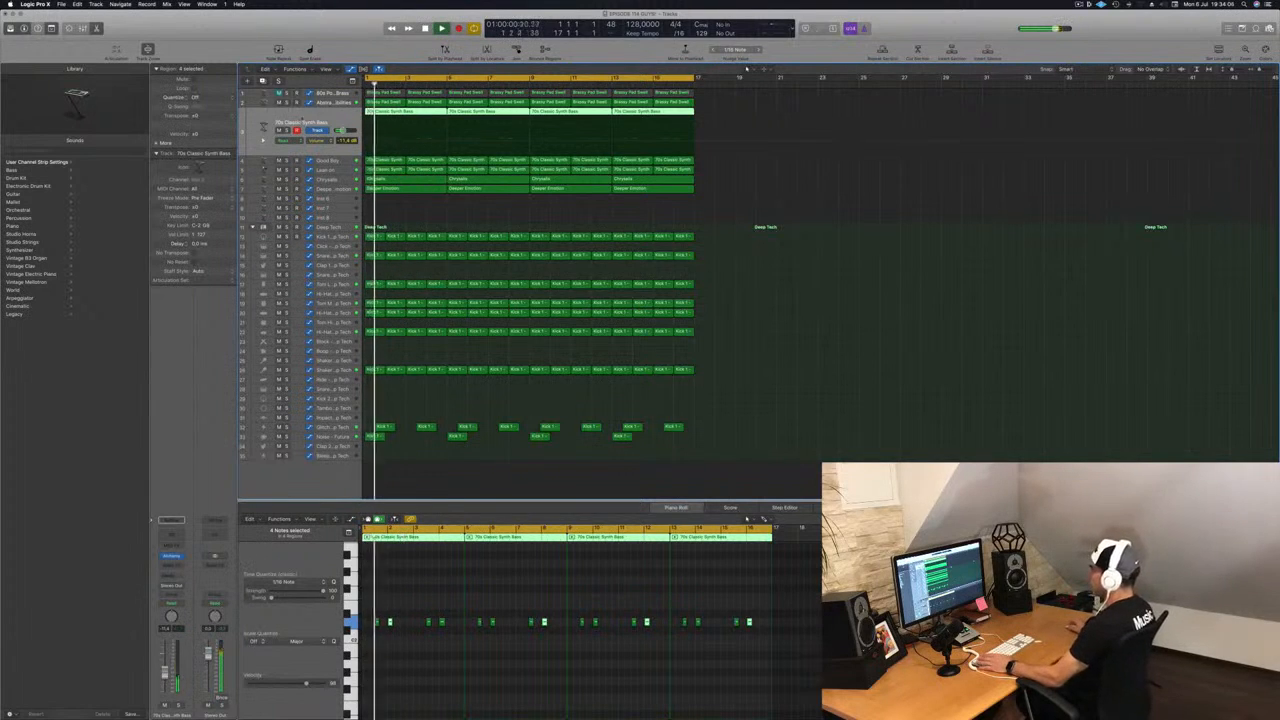
Duplicate the 70s Classic Synth Bass track and copy its first region onto the new track
{"action": "key", "text": "super+d"}
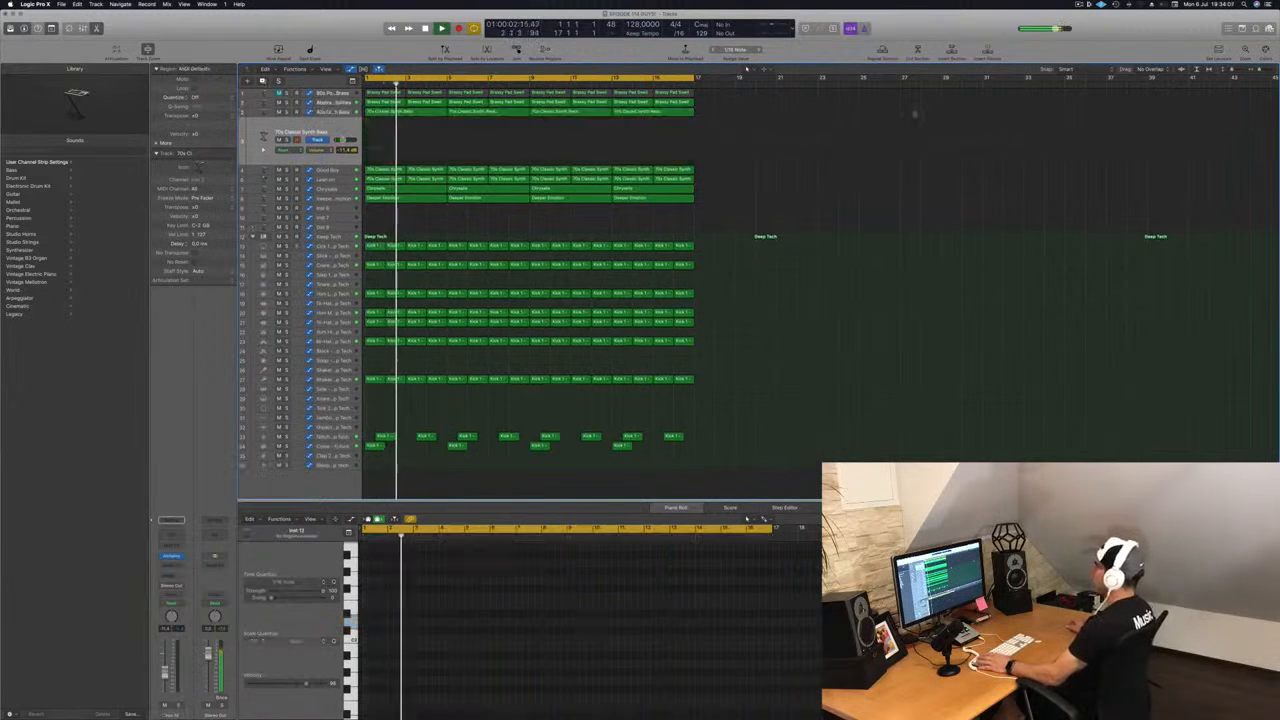
{"action": "left_click_drag", "start_coordinate": [410, 117], "coordinate": [410, 124]}
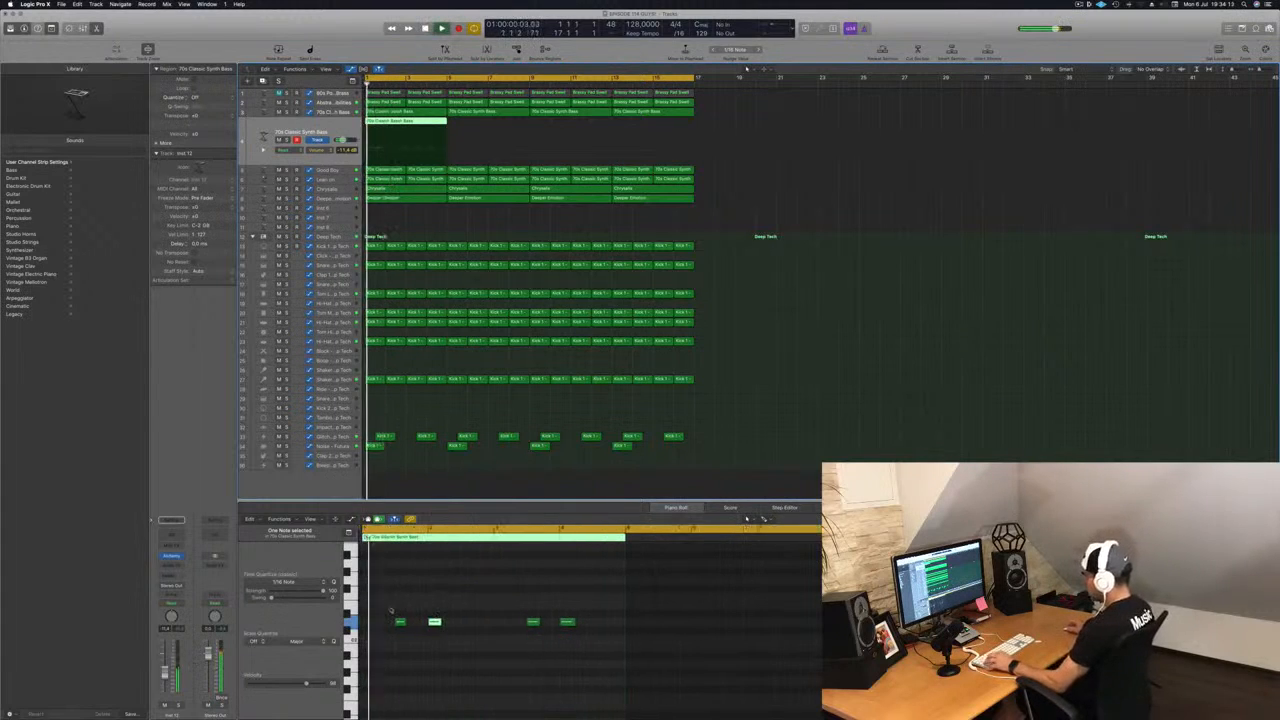
Copy all notes of the duplicated bass region one bar later in the Piano Roll
{"action": "key", "text": "super+a"}
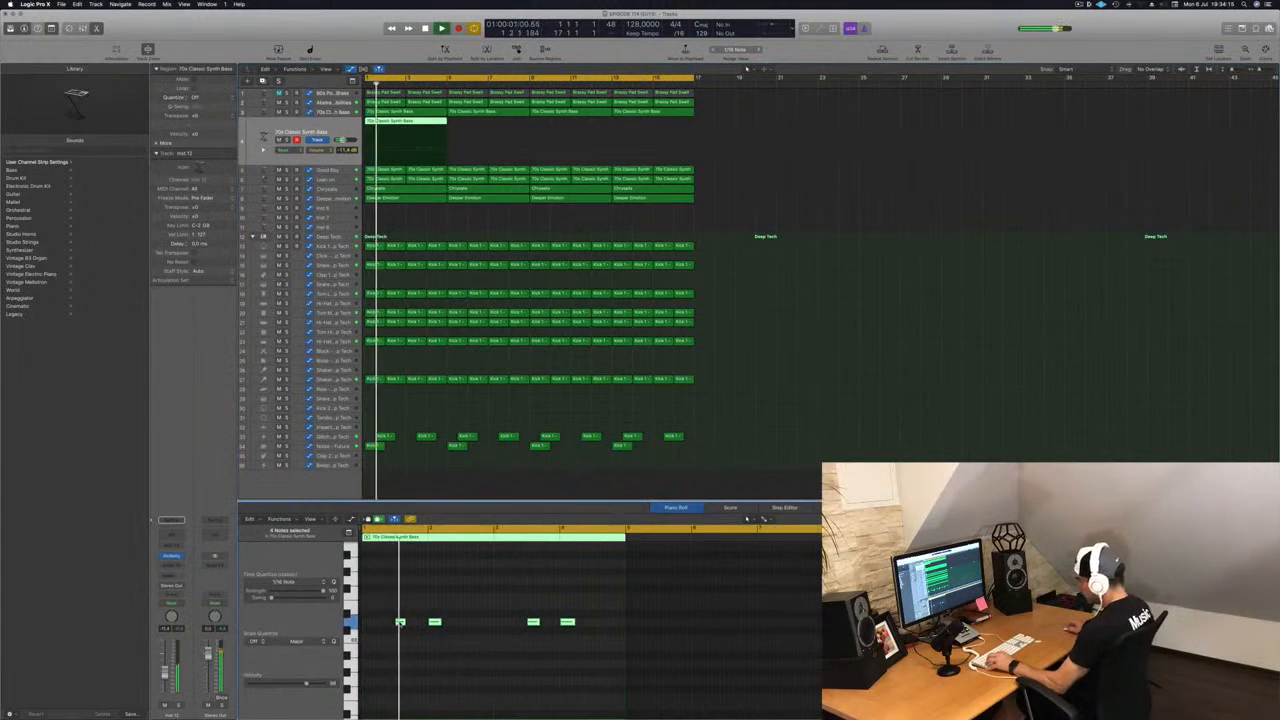
{"action": "scroll", "coordinate": [403, 626], "scroll_direction": "up", "scroll_amount": 5}
{"action": "scroll", "coordinate": [415, 627], "scroll_direction": "left", "scroll_amount": 2}
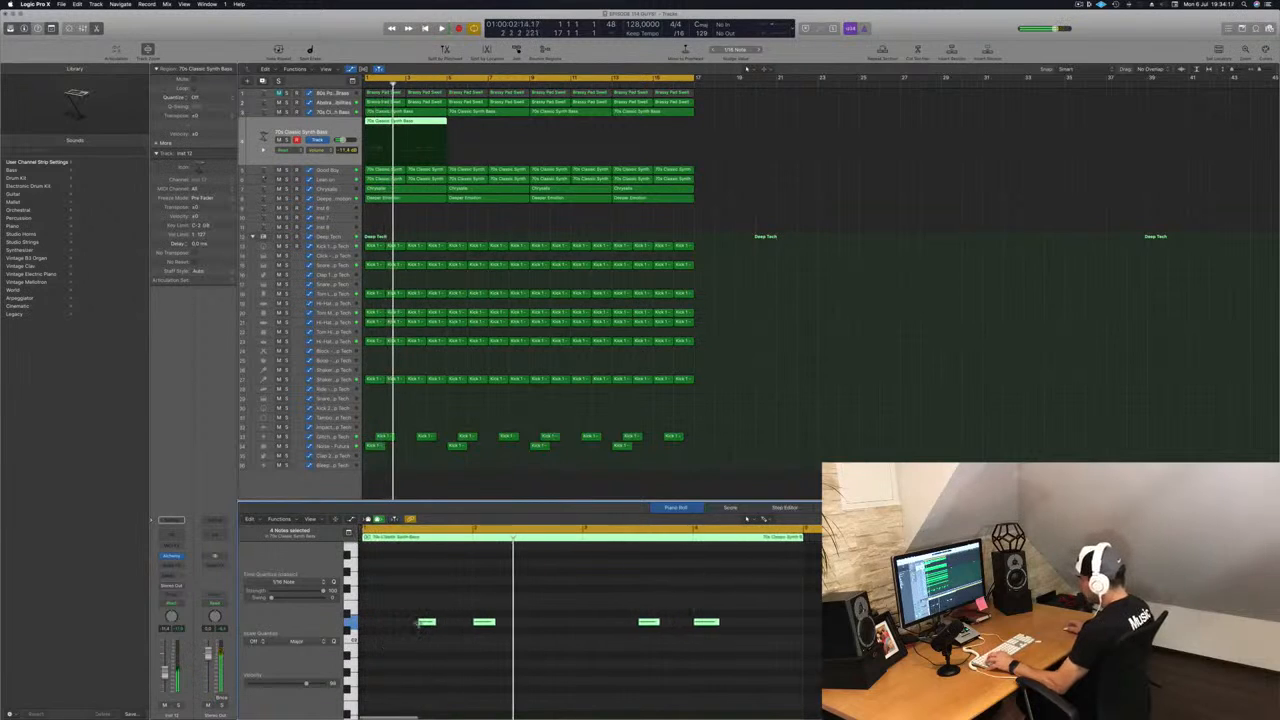
{"action": "left_click_drag", "start_coordinate": [427, 624], "coordinate": [518, 630]}
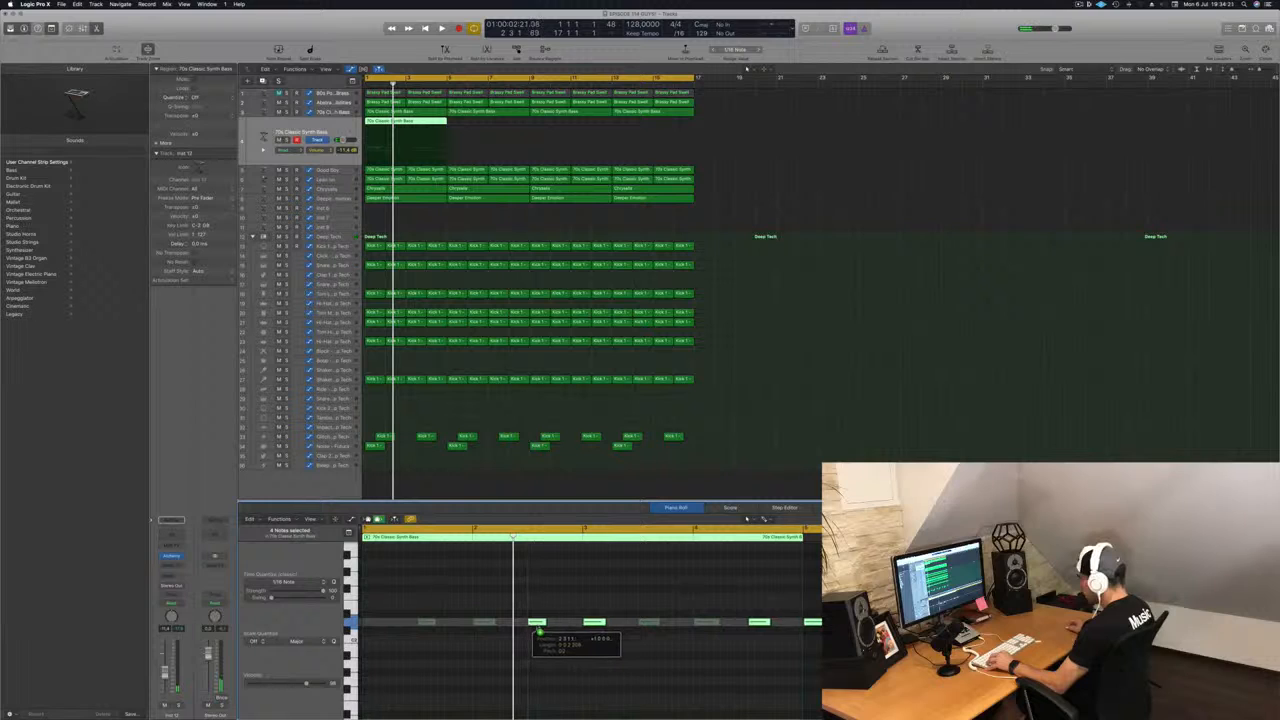
{"action": "left_click_drag", "start_coordinate": [538, 629], "coordinate": [538, 629]}
{"action": "key", "text": "space"}
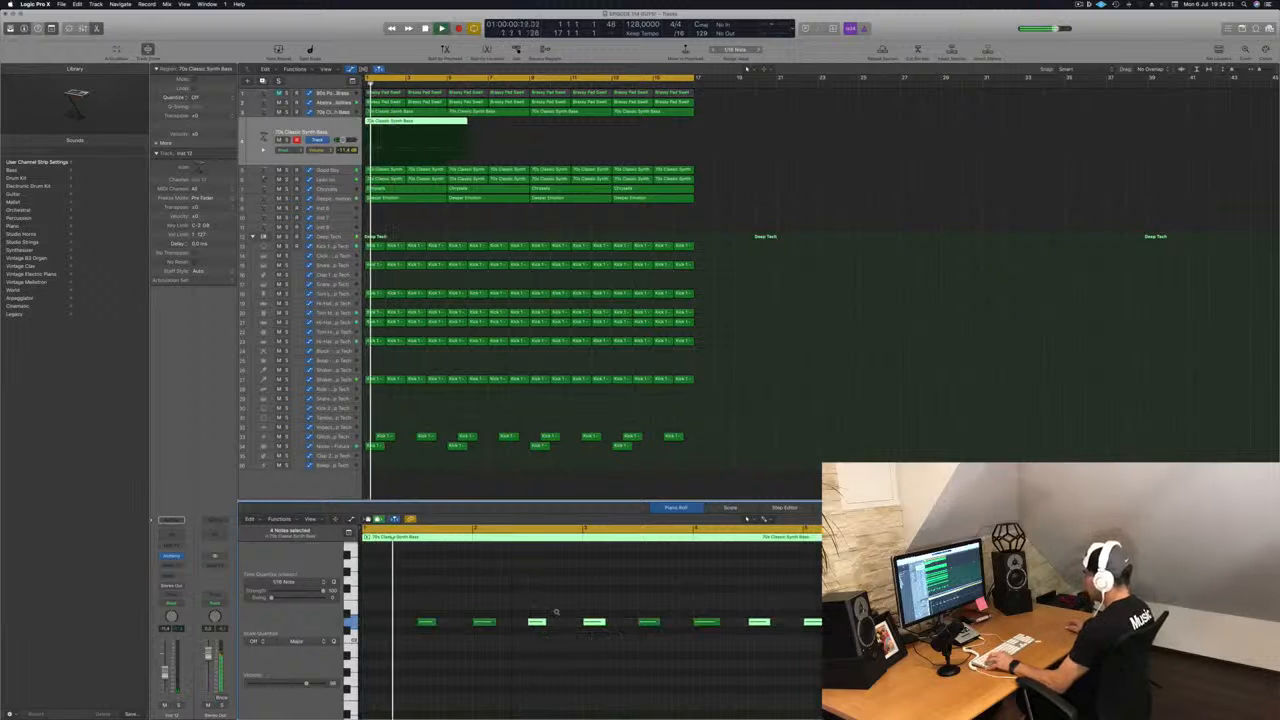
Delete the duplicated bass region's notes except those in the middle of bars 2 and 4
{"action": "scroll", "coordinate": [557, 610], "scroll_direction": "down", "scroll_amount": 2}
{"action": "left_click_drag", "start_coordinate": [411, 610], "coordinate": [469, 635]}
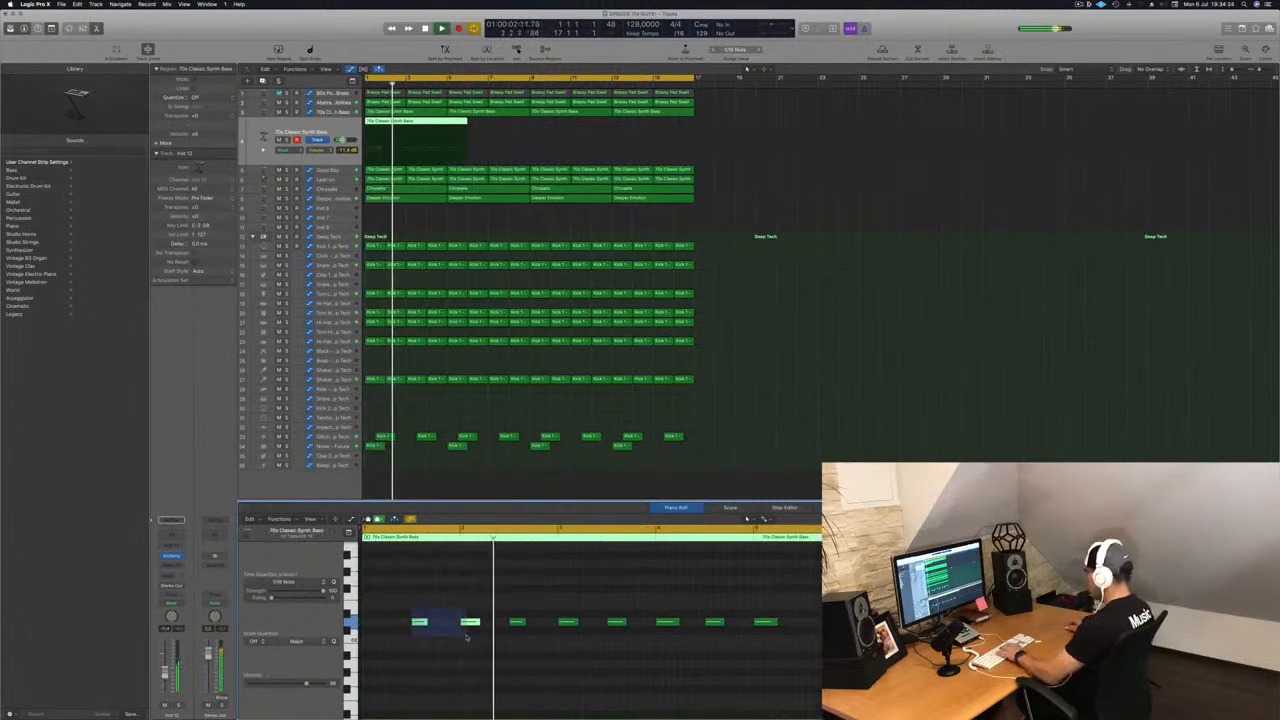
{"action": "key", "text": "Delete"}
{"action": "left_click", "coordinate": [568, 622]}
{"action": "key", "text": "Delete"}
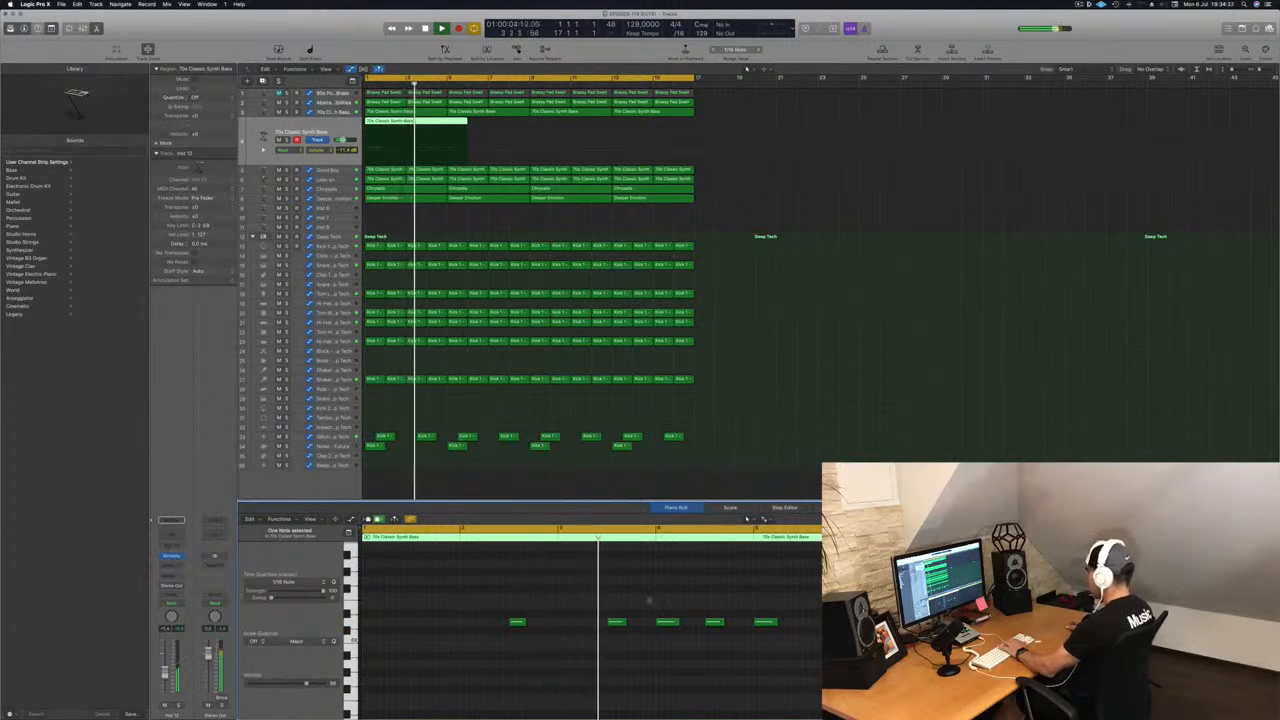
{"action": "left_click_drag", "start_coordinate": [594, 601], "coordinate": [676, 640]}
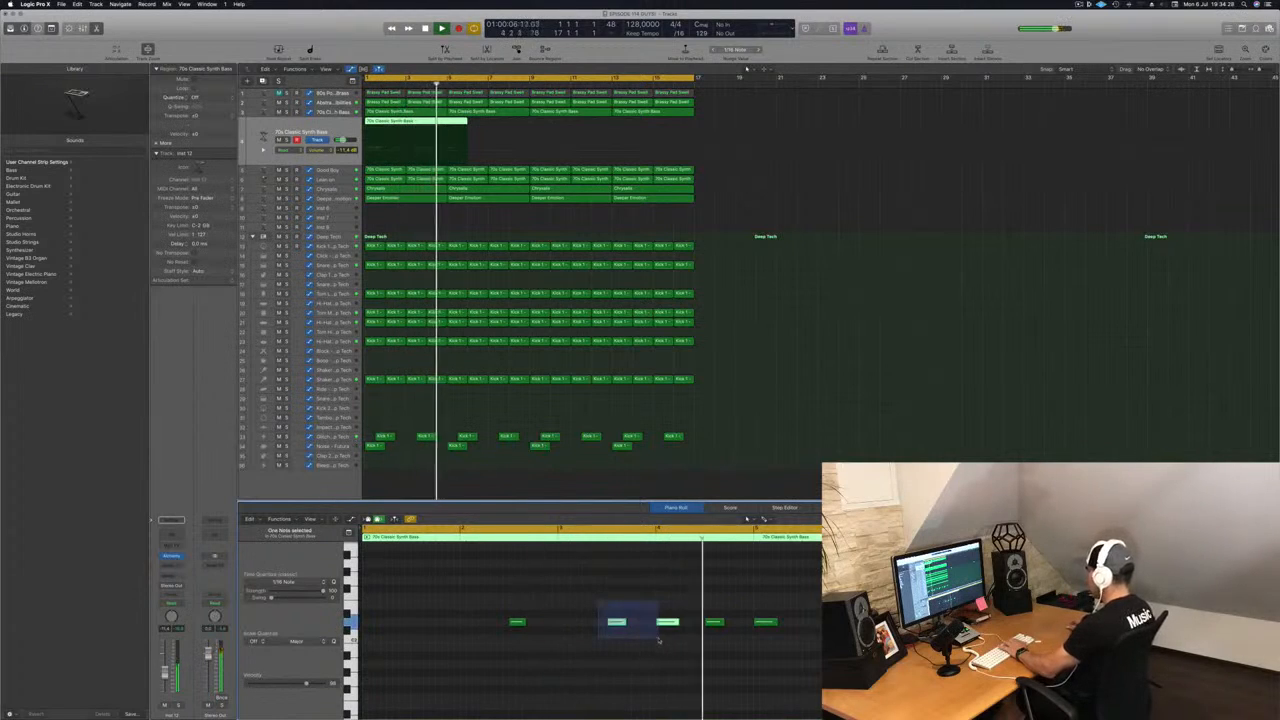
{"action": "key", "text": "Delete"}
{"action": "key", "text": "Delete"}
{"action": "key", "text": "Return"}
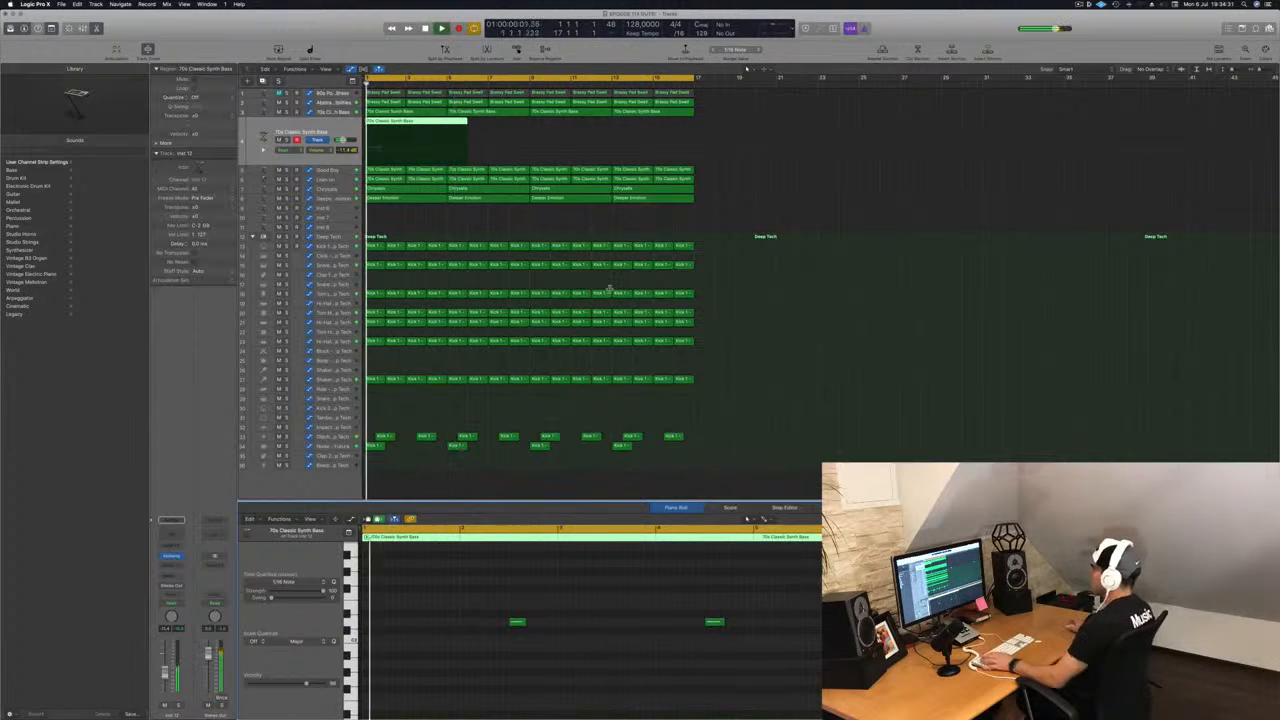
Split the duplicated bass region at bar 5 and delete the piece after the split
{"action": "double_click", "coordinate": [448, 121], "text": "super"}
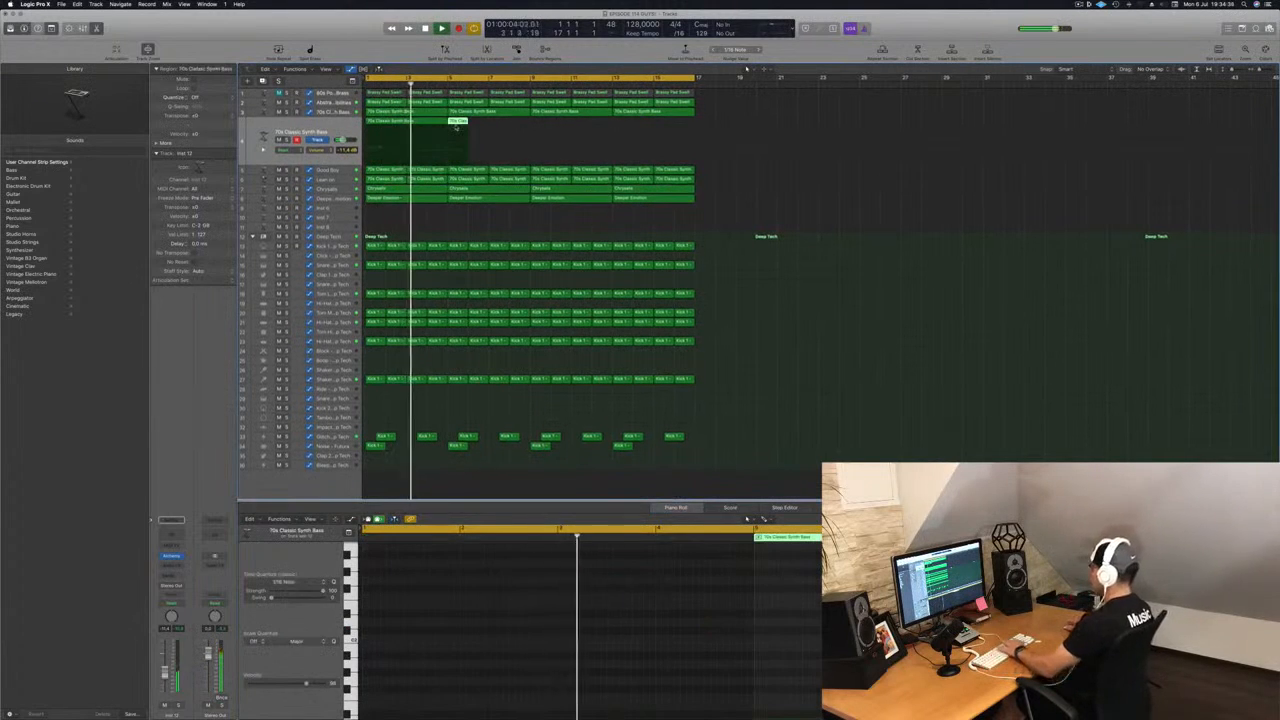
{"action": "key", "text": "Delete"}
{"action": "left_click", "coordinate": [420, 122]}
{"action": "key", "text": "Return"}
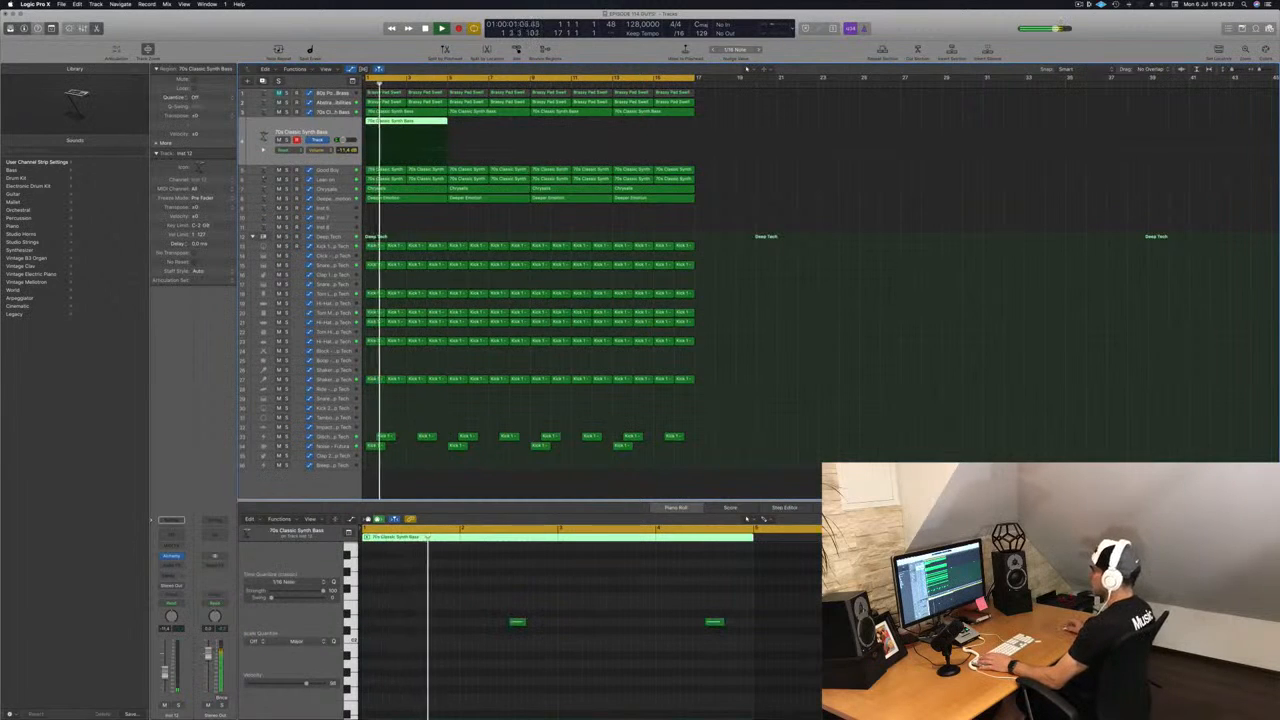
Open the duplicated bass track's Alchemy window, move it aside, and copy the four-bar region to bar 5
{"action": "left_click", "coordinate": [171, 557]}
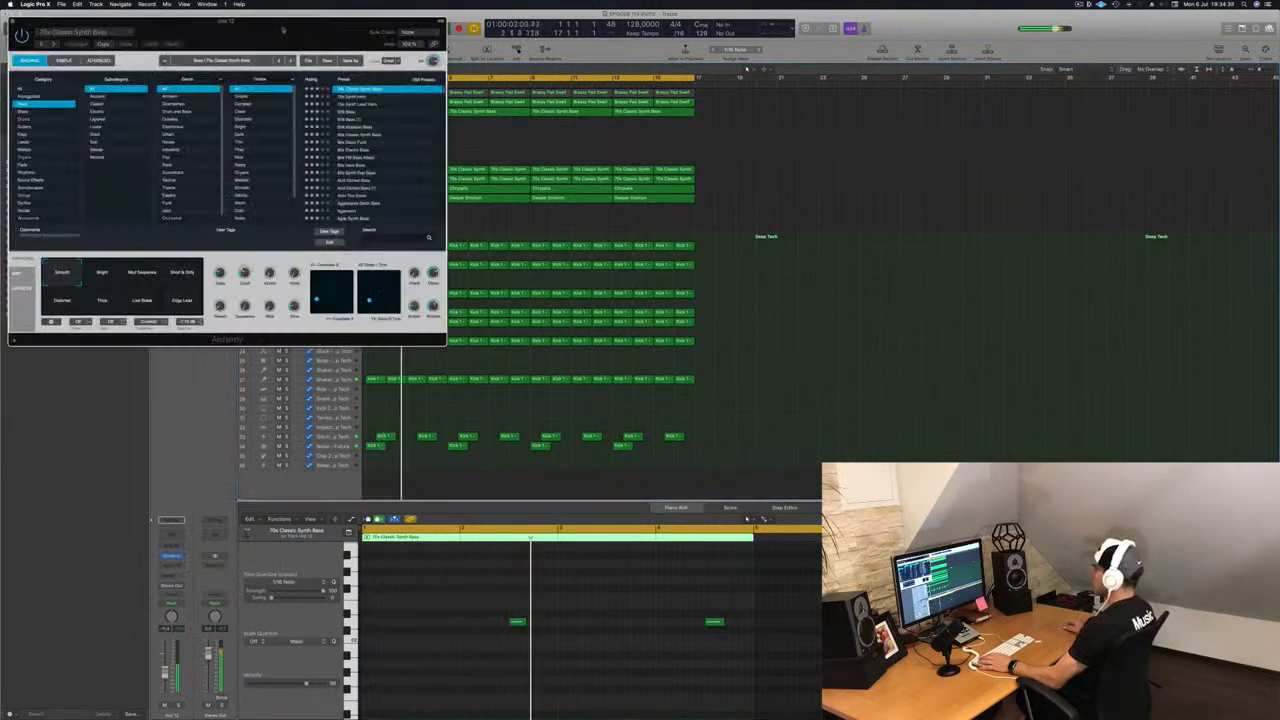
{"action": "left_click_drag", "start_coordinate": [257, 31], "coordinate": [821, 184]}
{"action": "key", "text": "space"}
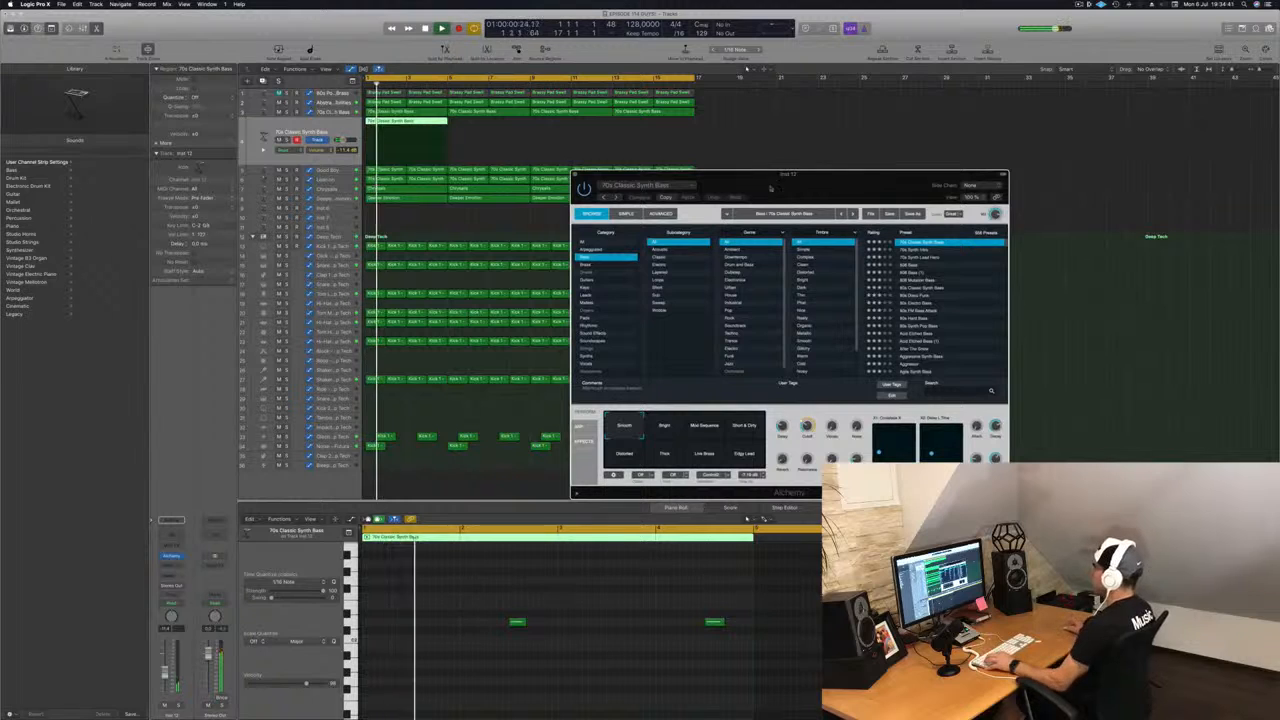
{"action": "left_click_drag", "start_coordinate": [398, 125], "coordinate": [481, 128]}
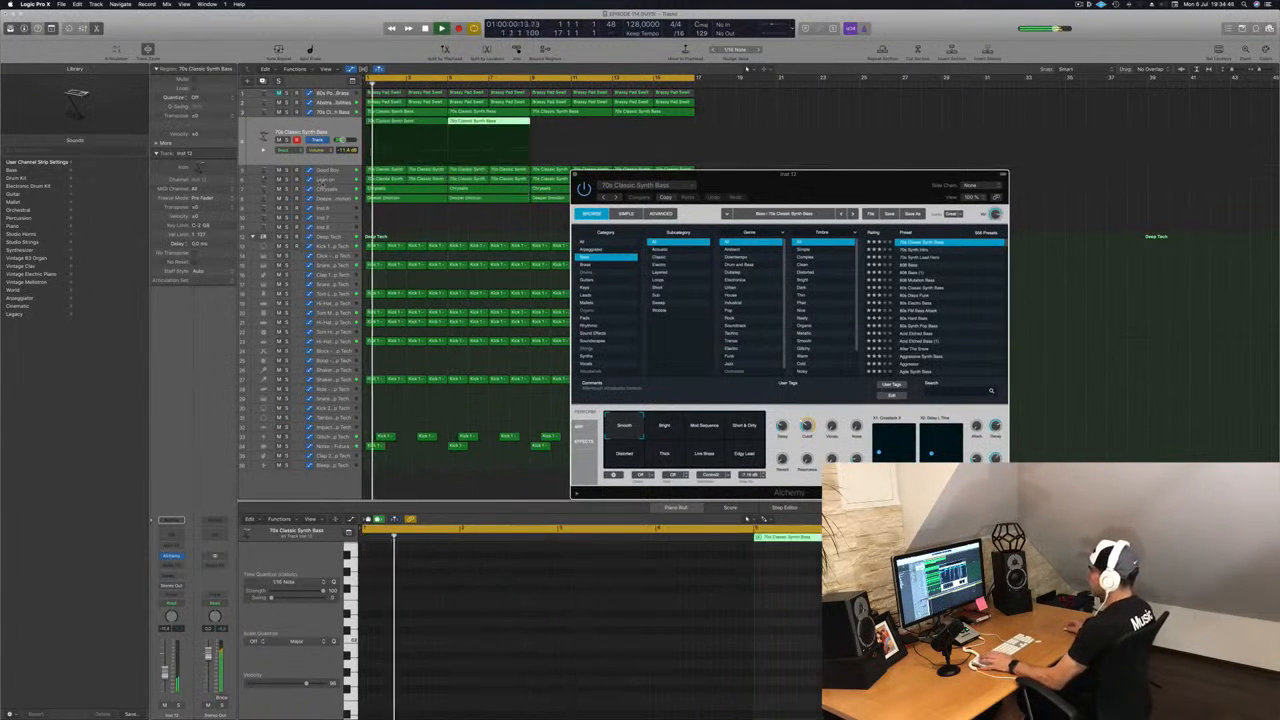
Raise the low-cut filter frequency in the Lean on track's Channel EQ and close the EQ window
{"action": "left_click", "coordinate": [322, 181]}
{"action": "key", "text": "Return"}
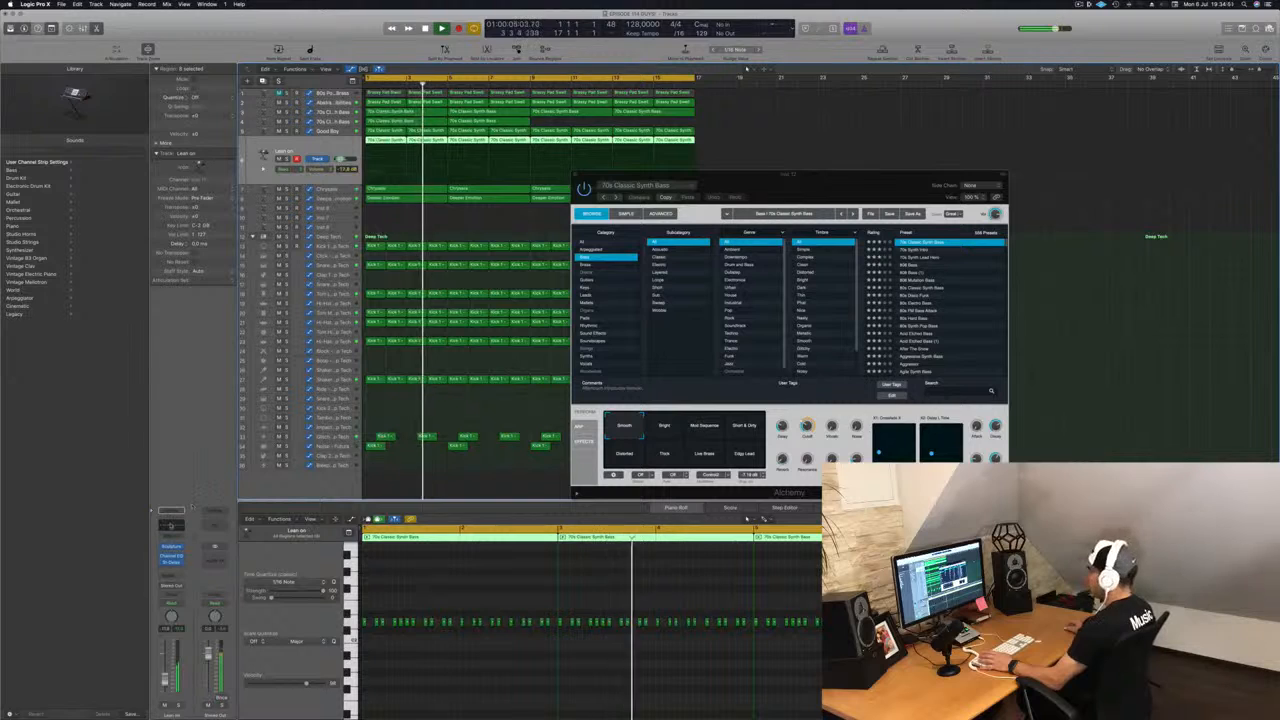
{"action": "left_click", "coordinate": [172, 525]}
{"action": "left_click_drag", "start_coordinate": [50, 168], "coordinate": [255, 181]}
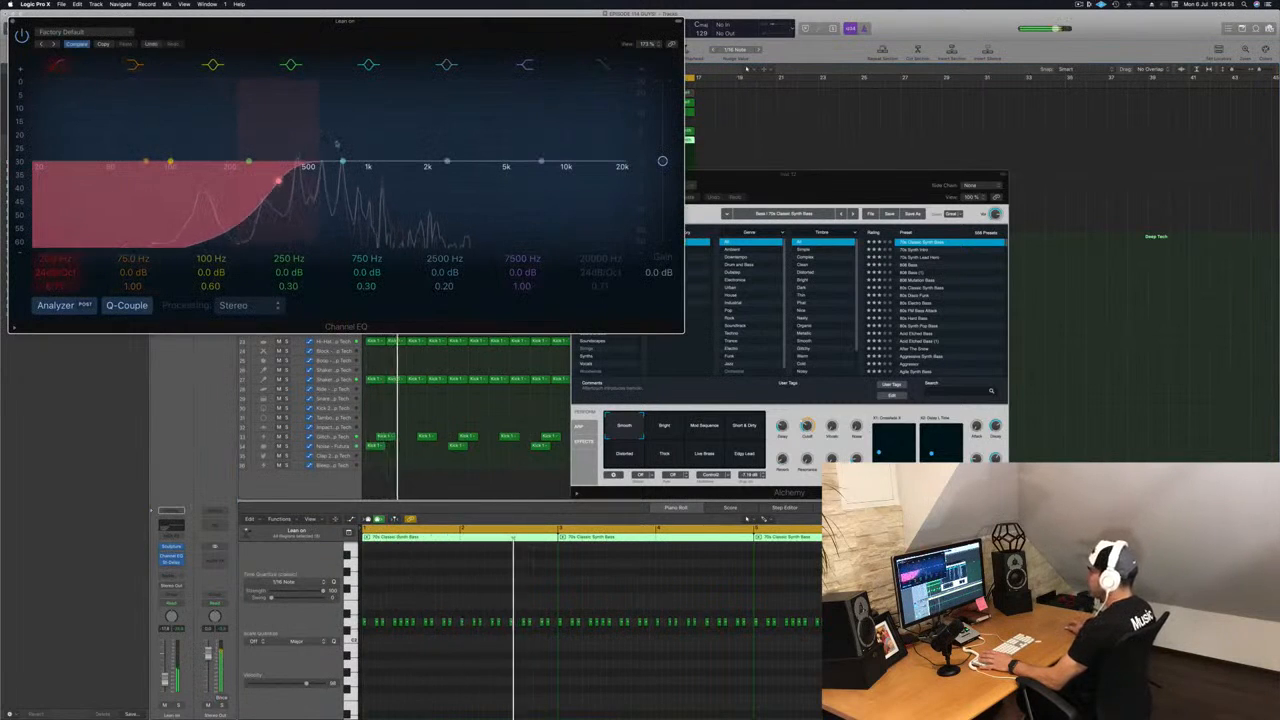
{"action": "left_click", "coordinate": [14, 21]}
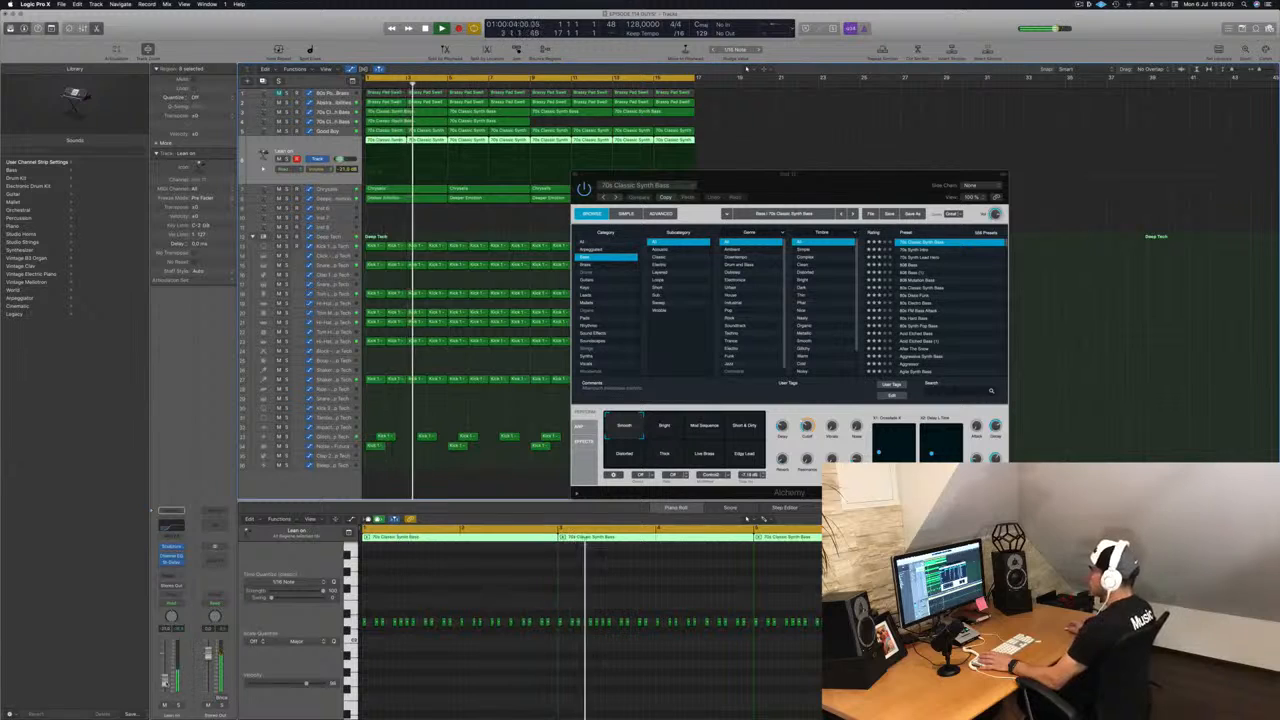
Close the Alchemy window and lower the Lean on track's volume
{"action": "left_click_drag", "start_coordinate": [760, 187], "coordinate": [600, 193]}
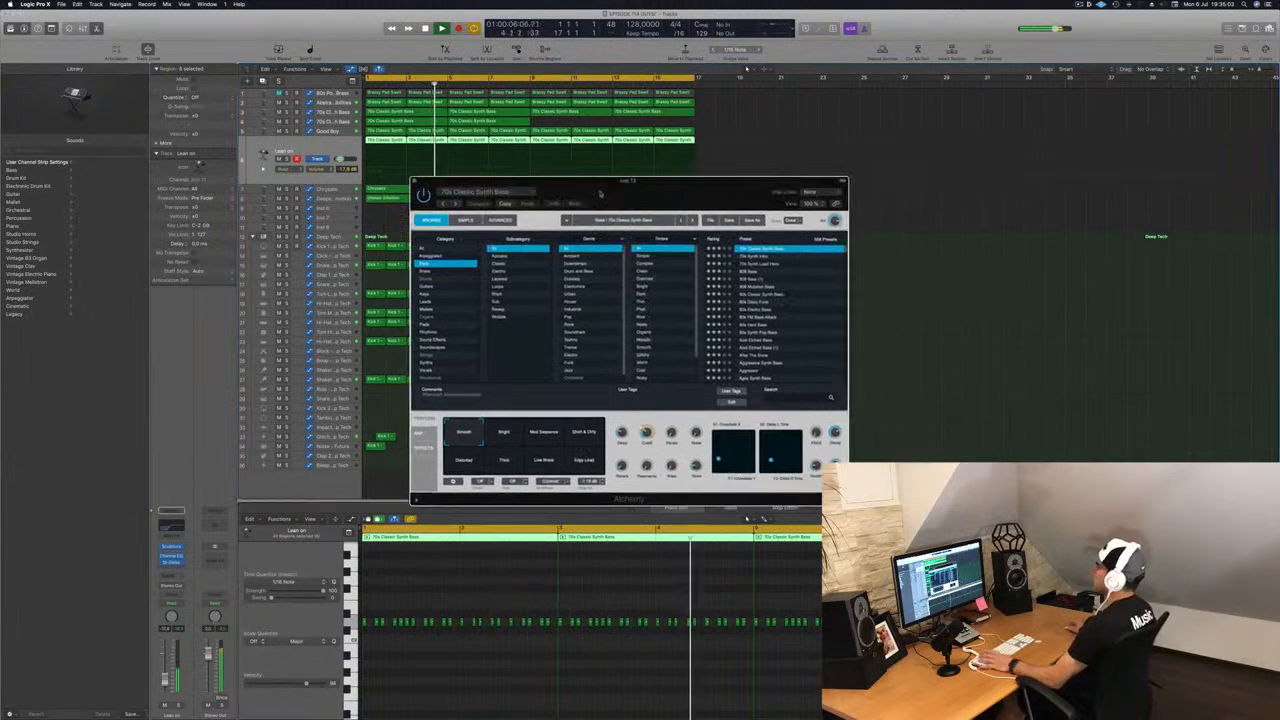
{"action": "left_click", "coordinate": [415, 182]}
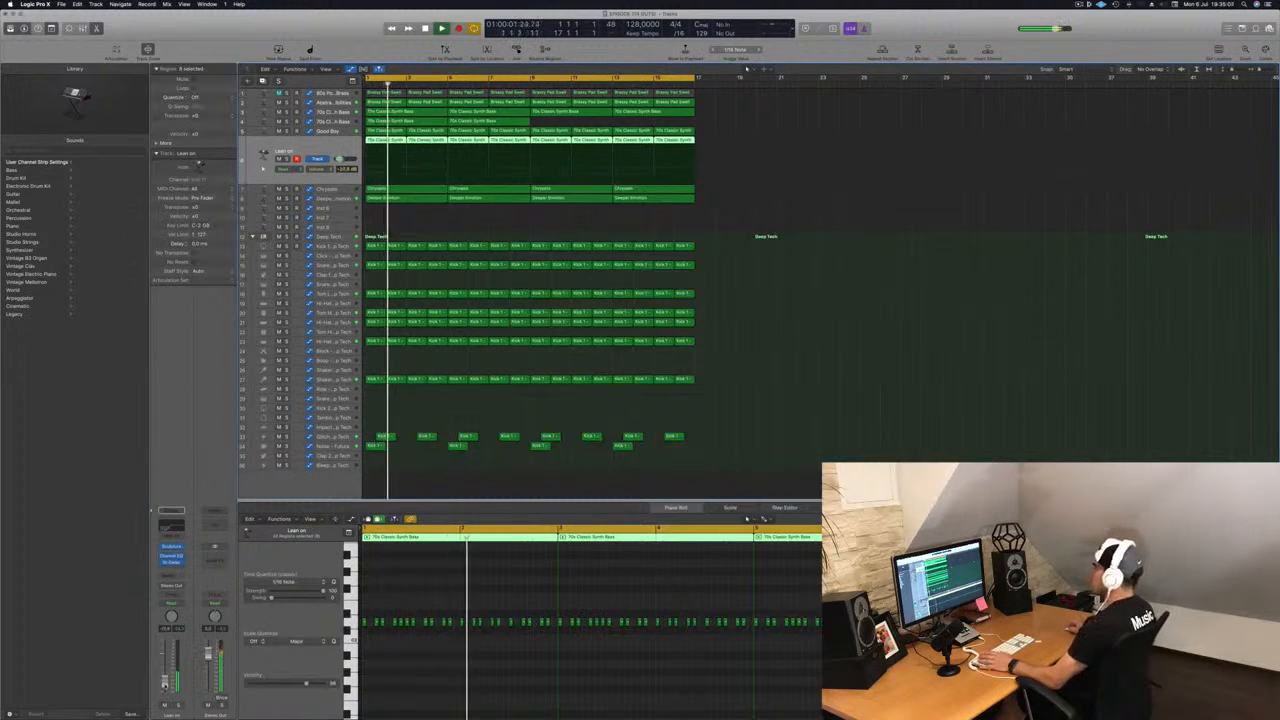
{"action": "key", "text": "space"}
Copy the duplicated bass track's two regions to bar 9 to fill the 16 bars, and select that track
{"action": "left_click", "coordinate": [501, 122]}
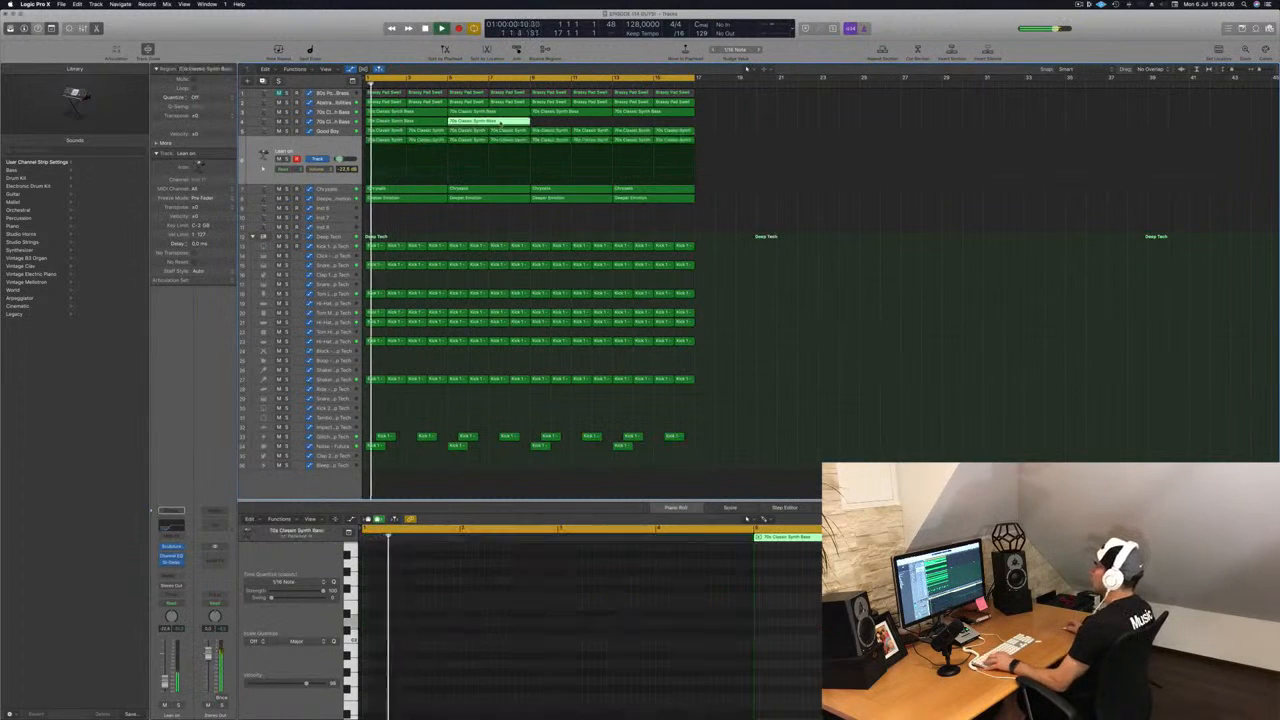
{"action": "mouse_move", "coordinate": [563, 124]}
{"action": "left_mouse_down"}
{"action": "mouse_move", "coordinate": [425, 121]}
{"action": "mouse_move", "coordinate": [570, 127]}
{"action": "left_mouse_up"}
{"action": "key", "text": "Return"}
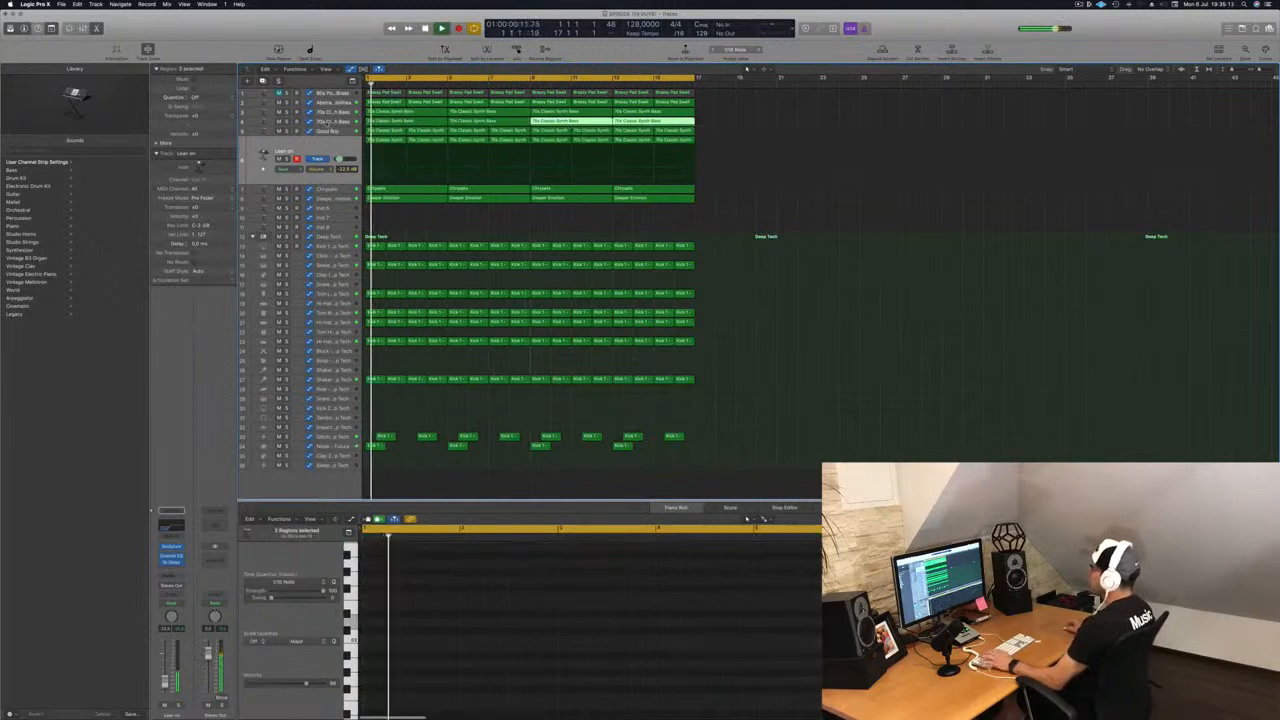
{"action": "left_click", "coordinate": [333, 122]}
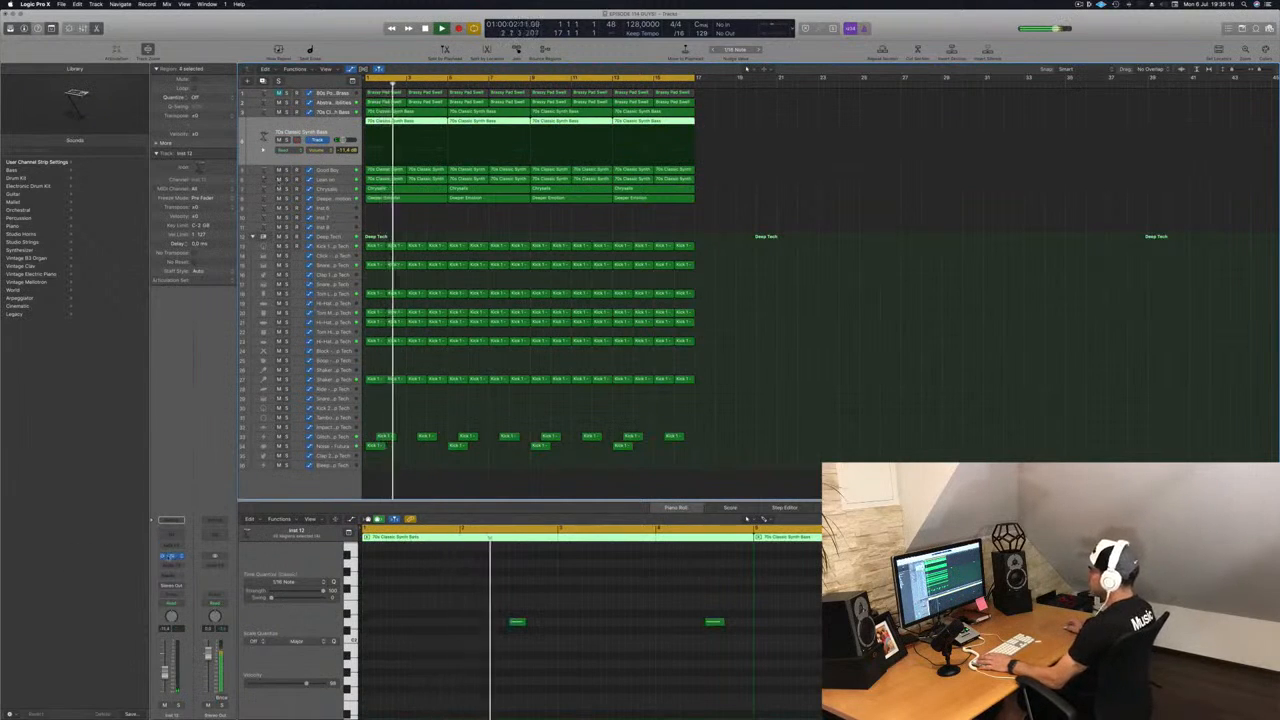
Open the Alchemy instrument on the selected duplicate 70s Classic Synth Bass track and move its window clear of the regions
{"action": "left_click", "coordinate": [171, 557]}
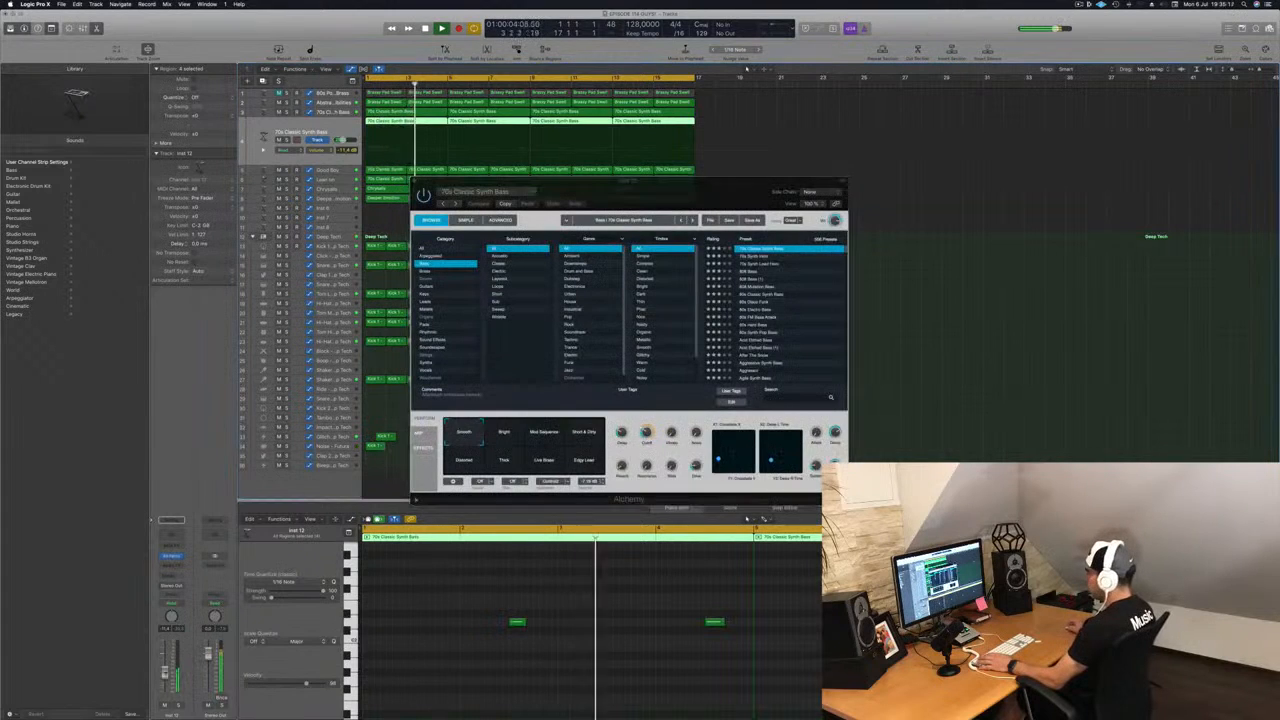
{"action": "left_click_drag", "start_coordinate": [821, 177], "coordinate": [976, 171]}
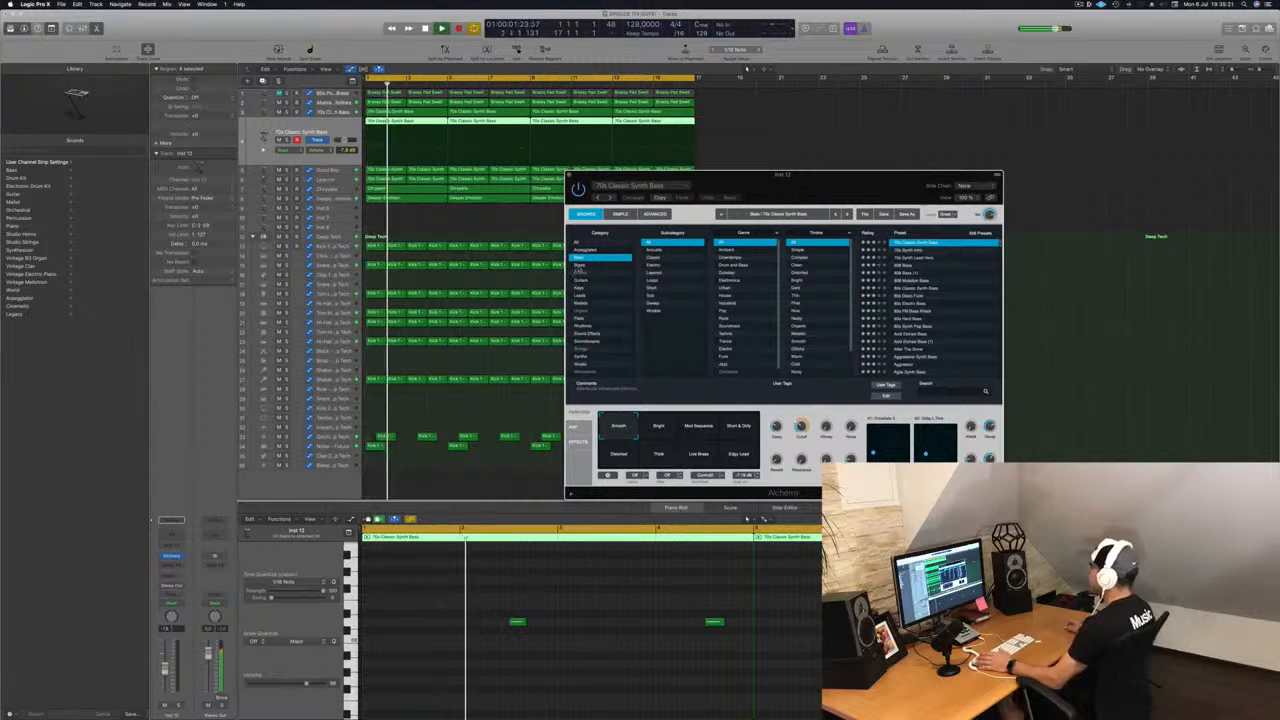
Try the Vintage Brassy Pad, Smooth Analog Lead and Out Of Touch presets from the Brass category, slightly raising the track volume
{"action": "left_click", "coordinate": [593, 265]}
{"action": "left_click", "coordinate": [950, 362]}
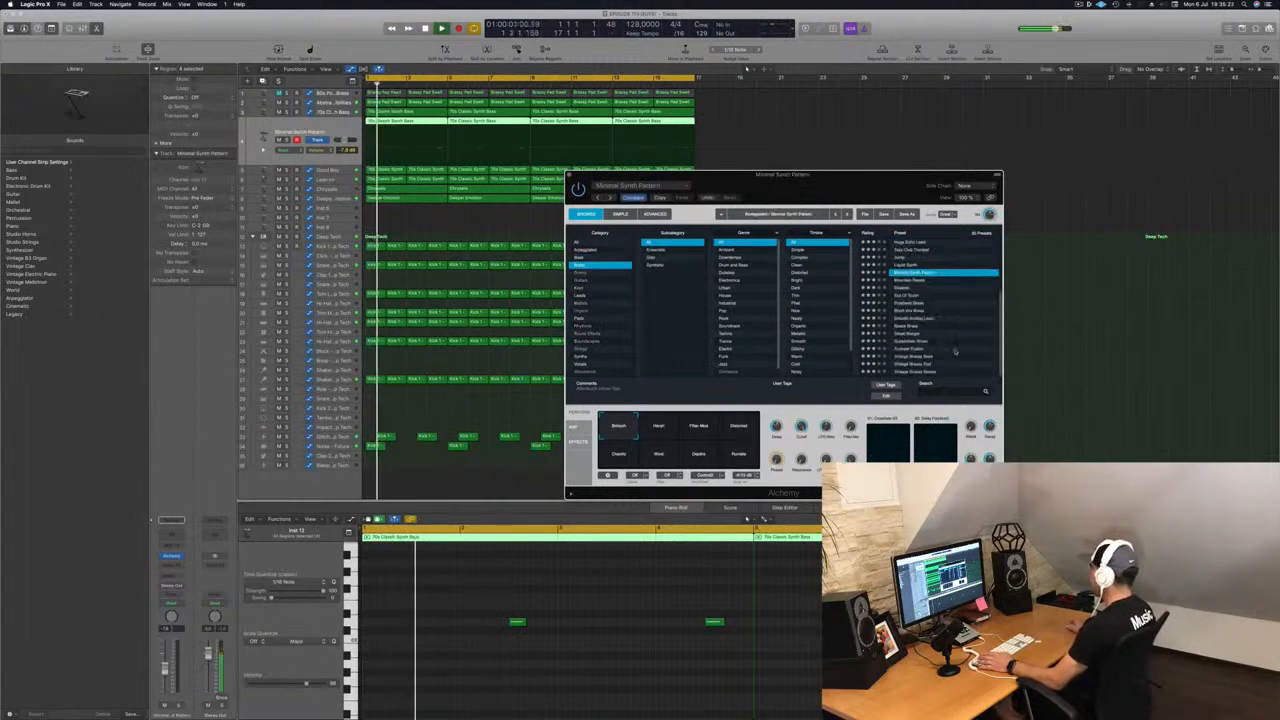
{"action": "key", "text": "space"}
{"action": "key", "text": "space"}
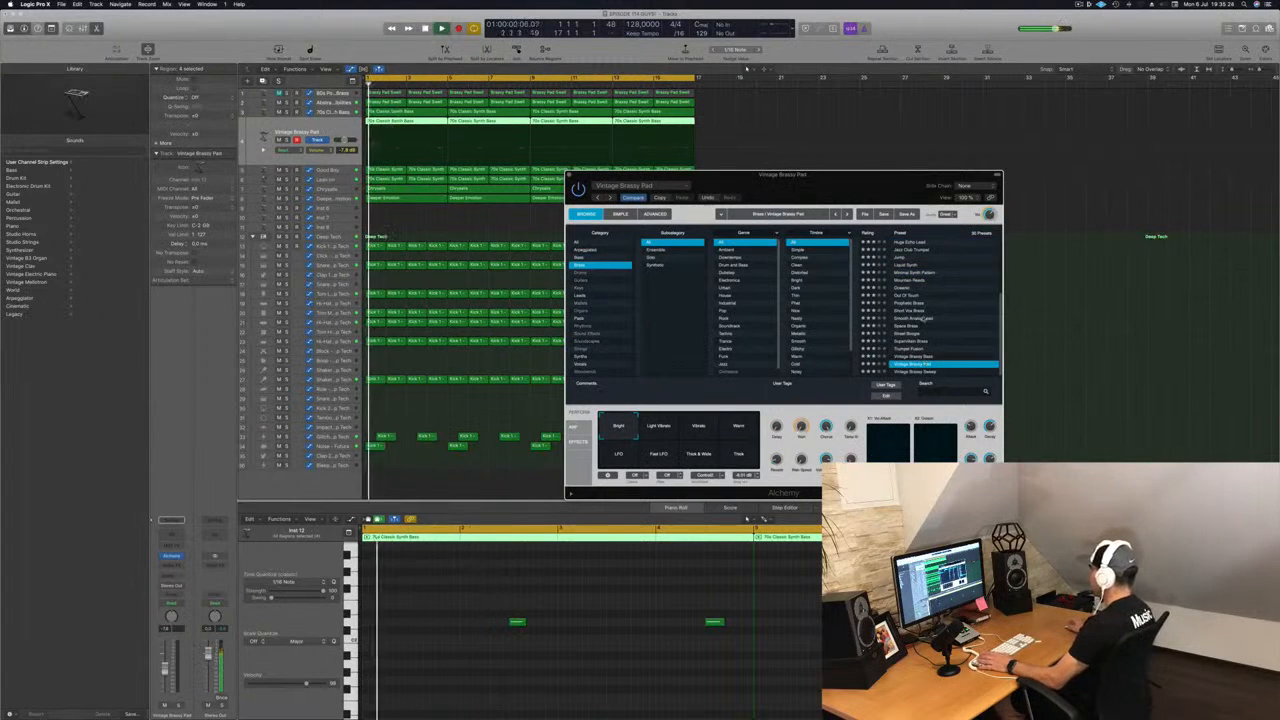
{"action": "left_click", "coordinate": [909, 318]}
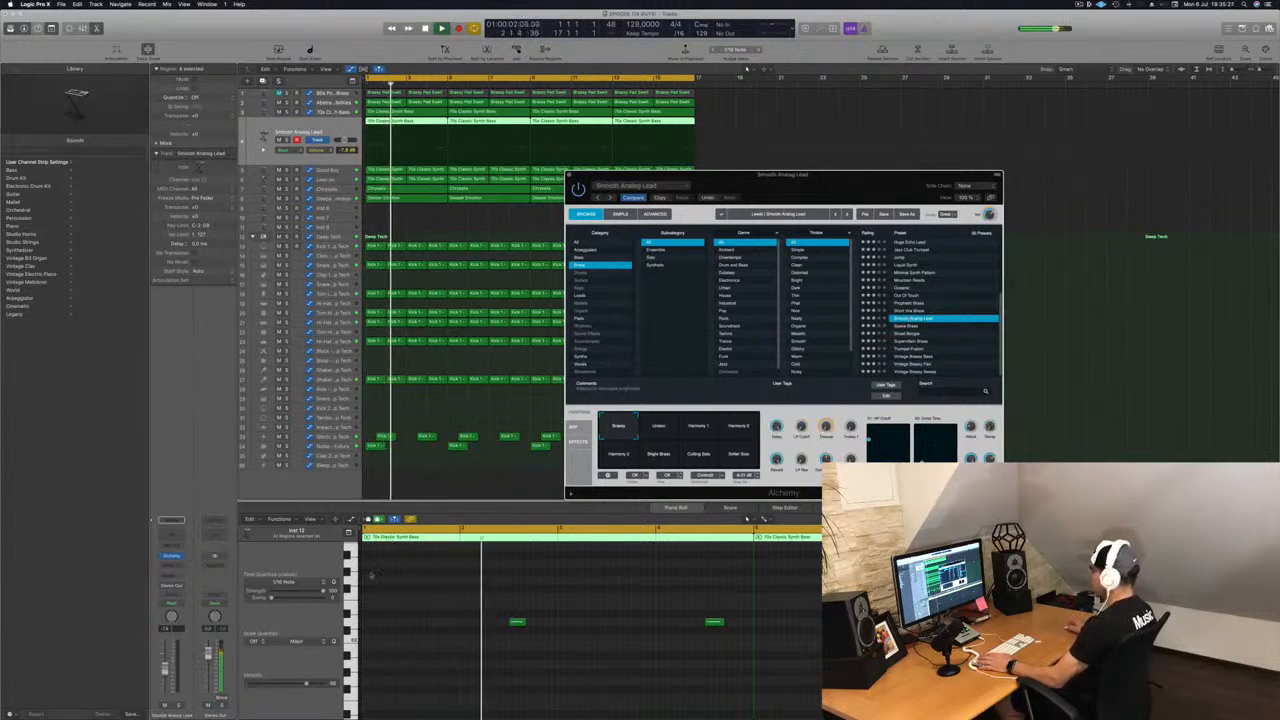
{"action": "left_click_drag", "start_coordinate": [165, 670], "coordinate": [165, 667]}
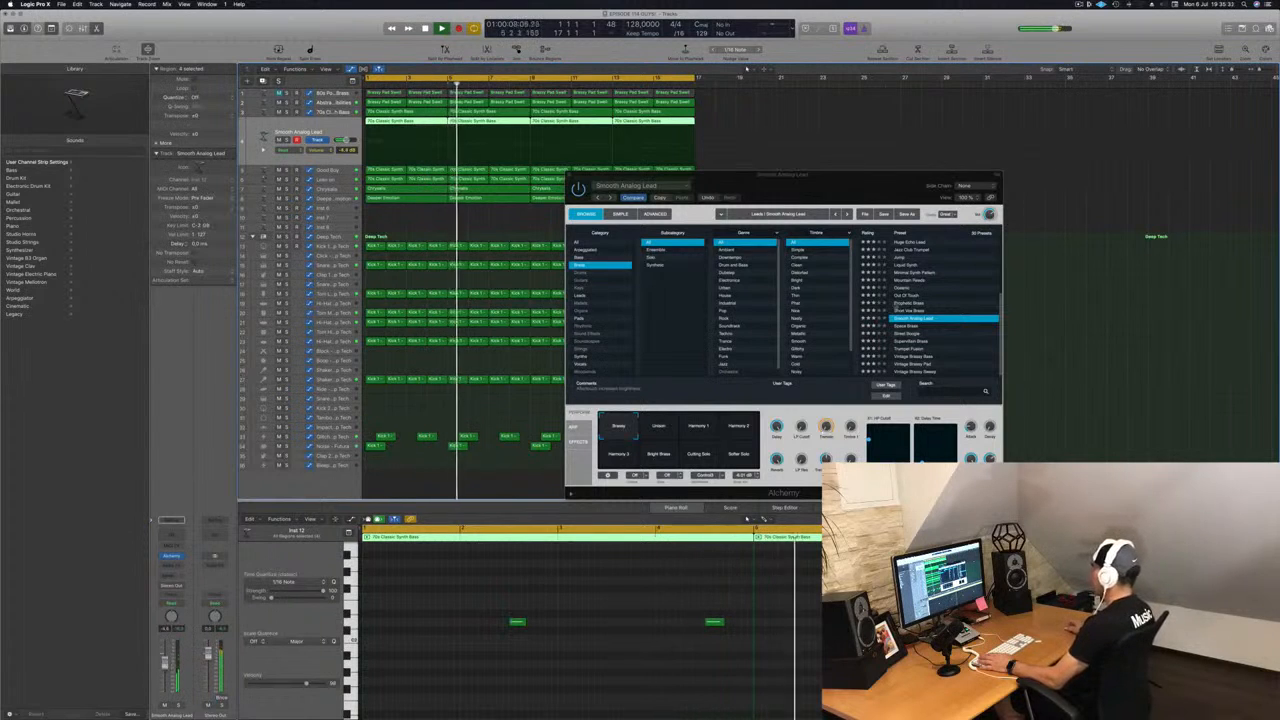
{"action": "left_click", "coordinate": [905, 297]}
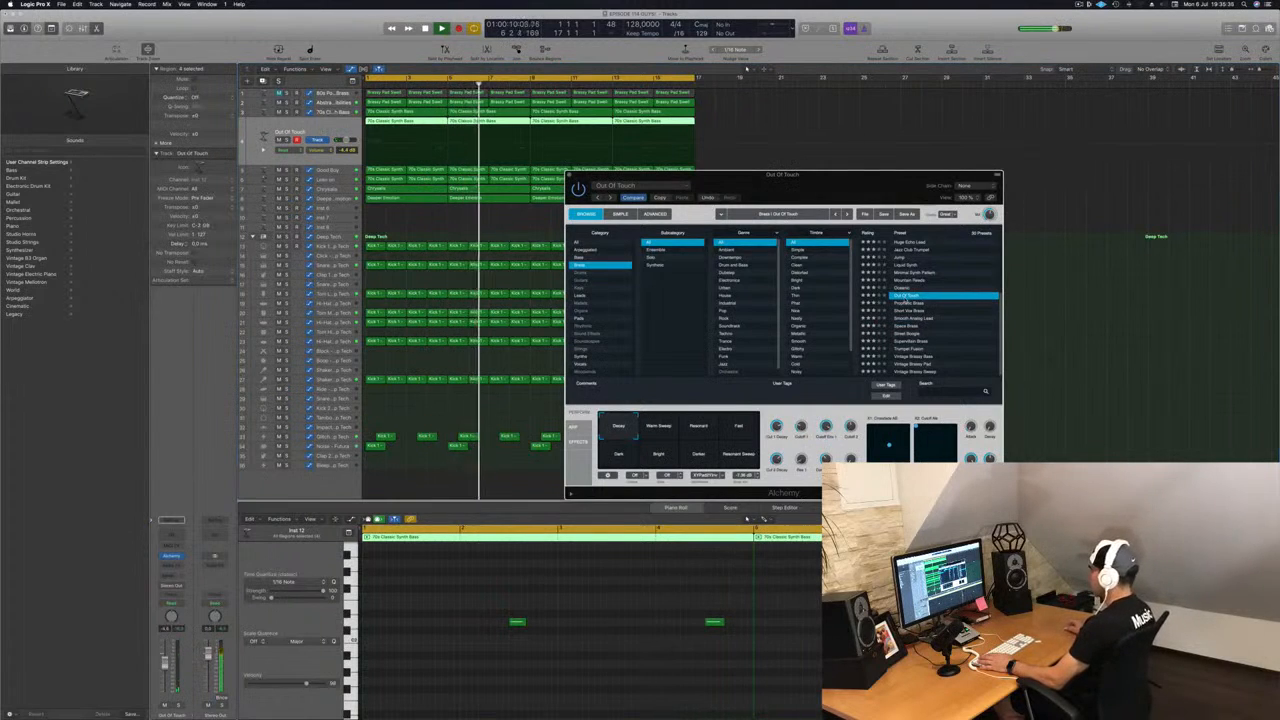
{"action": "scroll", "coordinate": [933, 289], "scroll_direction": "up", "scroll_amount": 5}
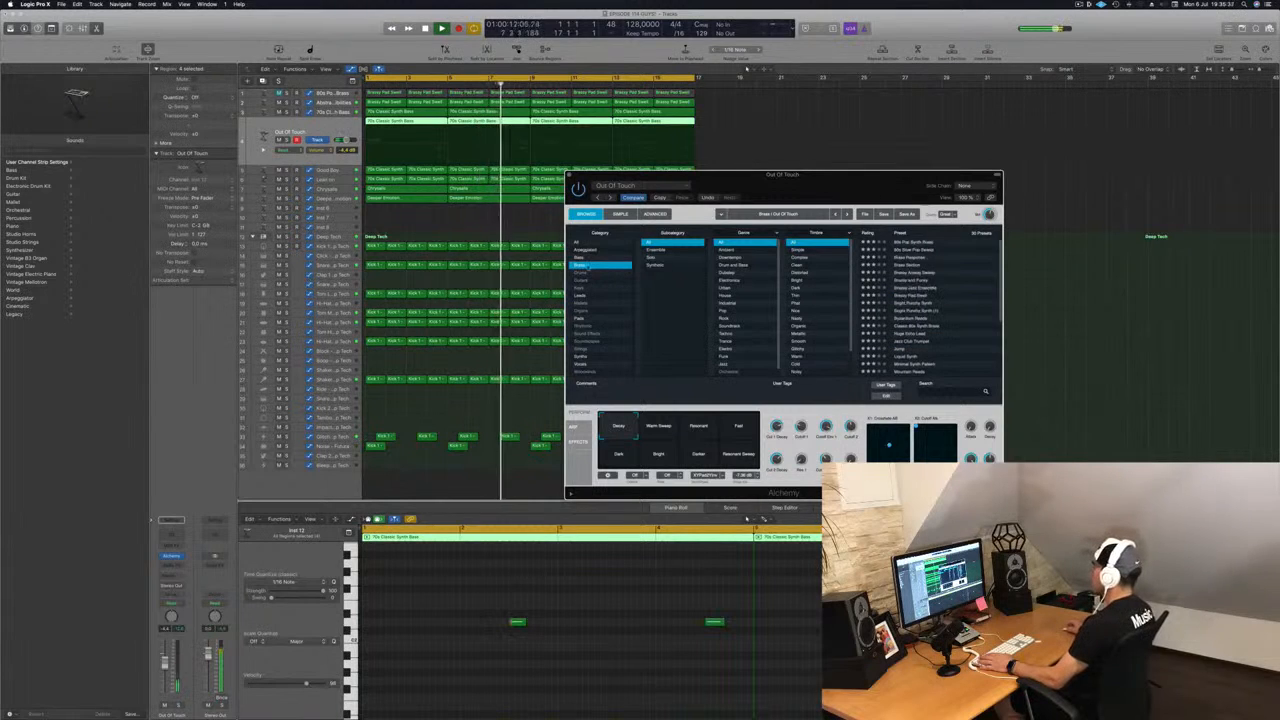
Try the Bass category presets Iron Conqueror, Invader, Insane Glory, Industrial Fluids and Hydro Sub against the looping track
{"action": "left_click", "coordinate": [584, 258]}
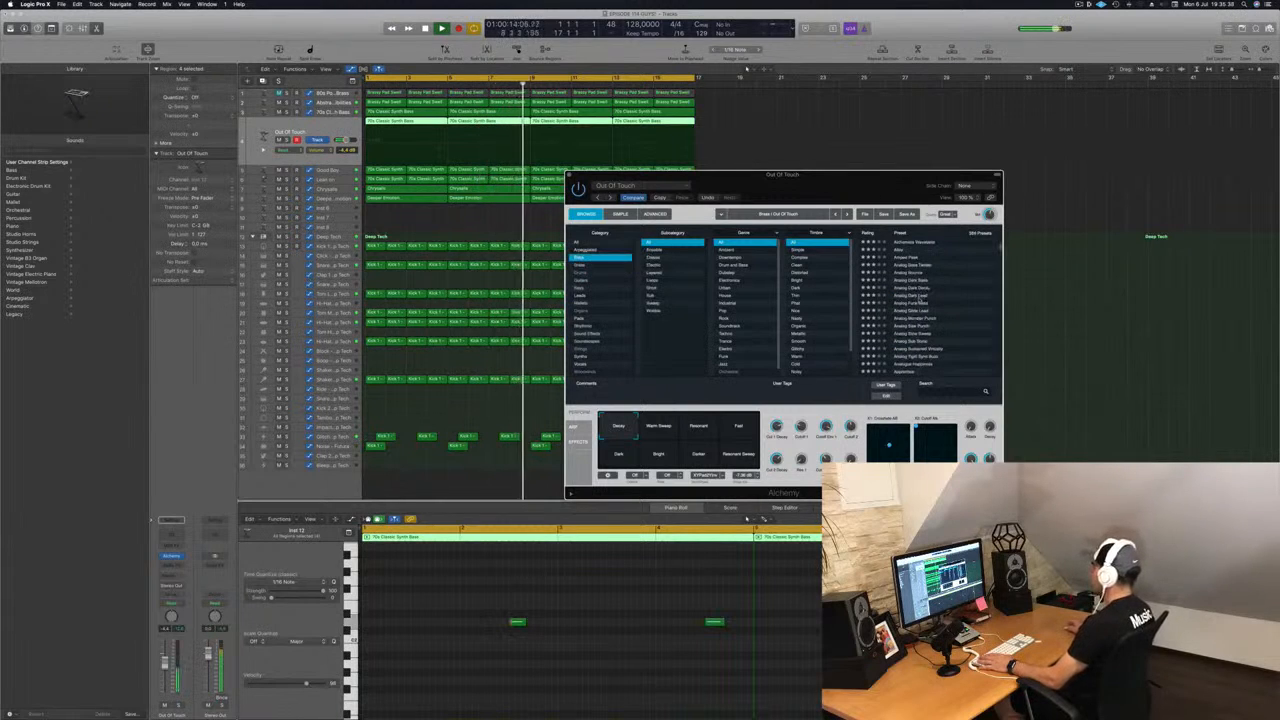
{"action": "scroll", "coordinate": [920, 302], "scroll_direction": "down", "scroll_amount": 15}
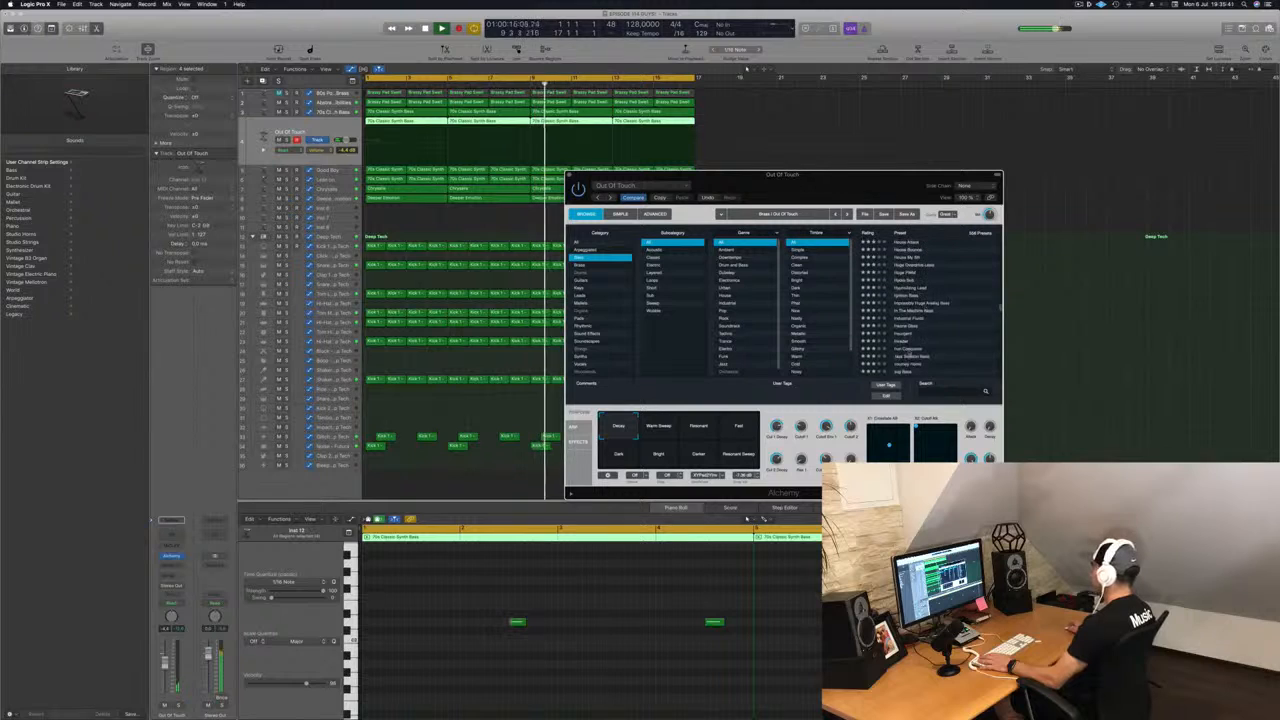
{"action": "left_click", "coordinate": [925, 348]}
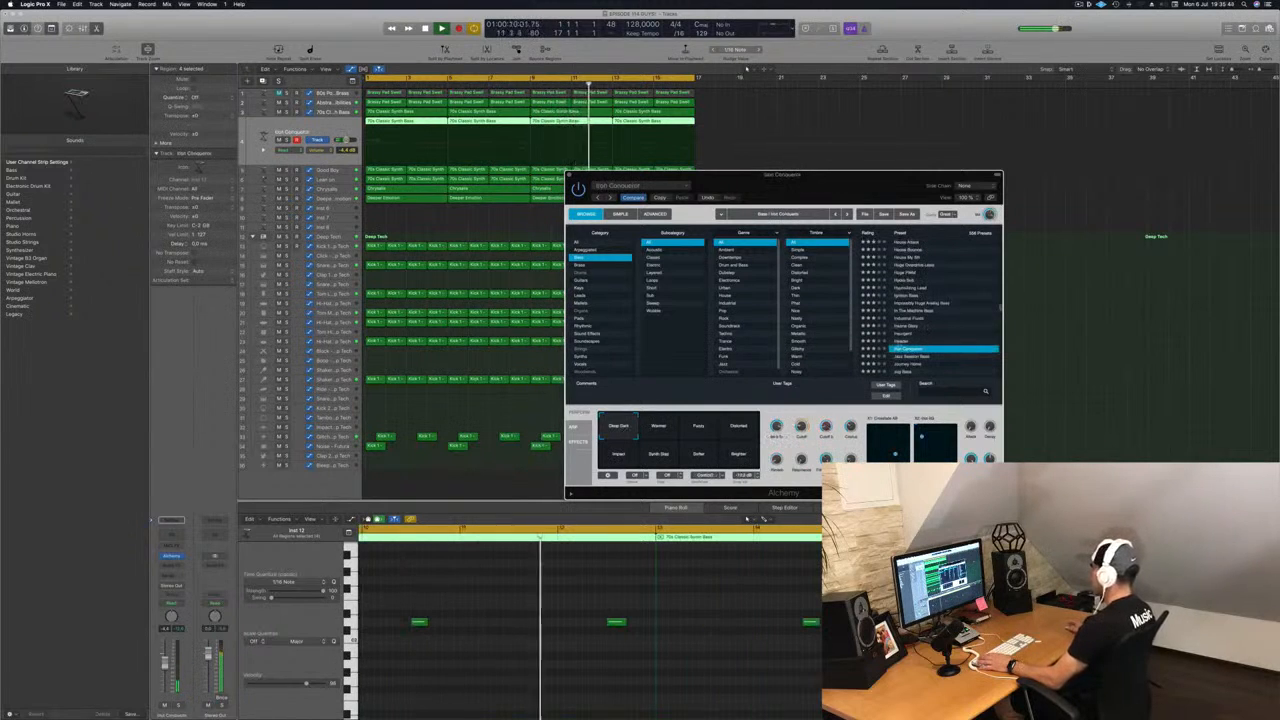
{"action": "key", "text": "Up"}
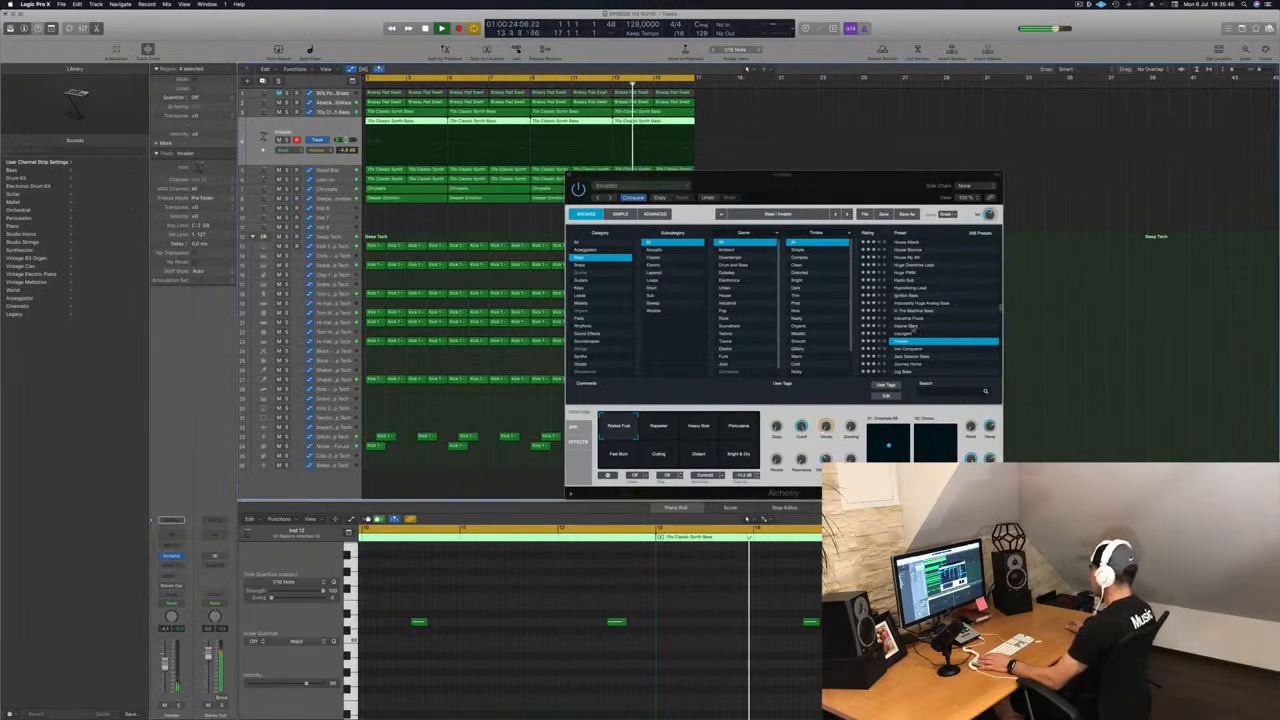
{"action": "left_click", "coordinate": [916, 327]}
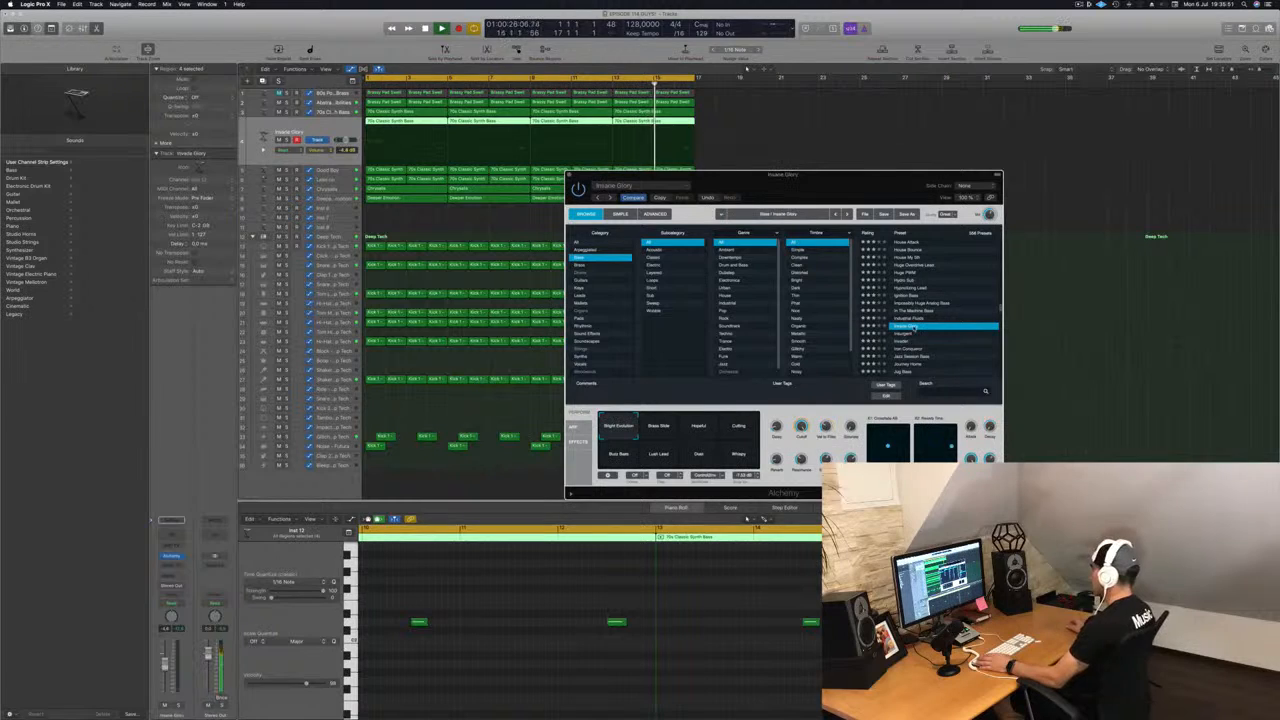
{"action": "key", "text": "Return"}
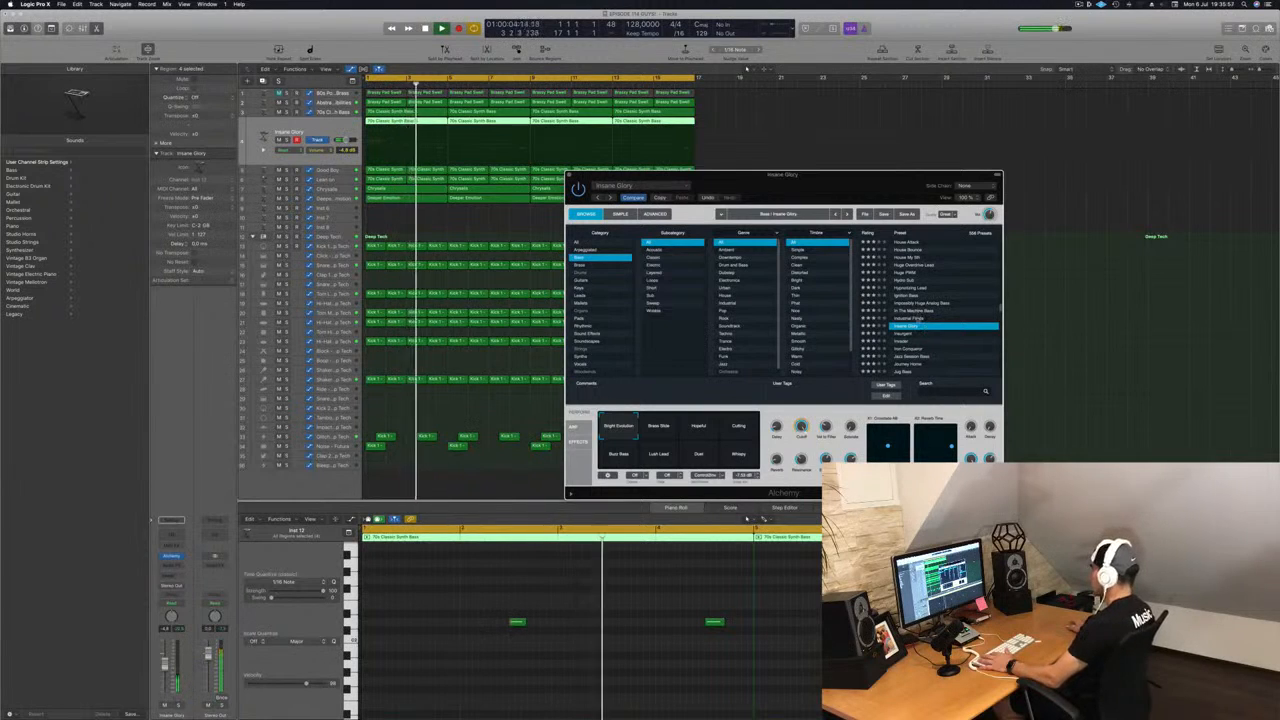
{"action": "left_click", "coordinate": [917, 318]}
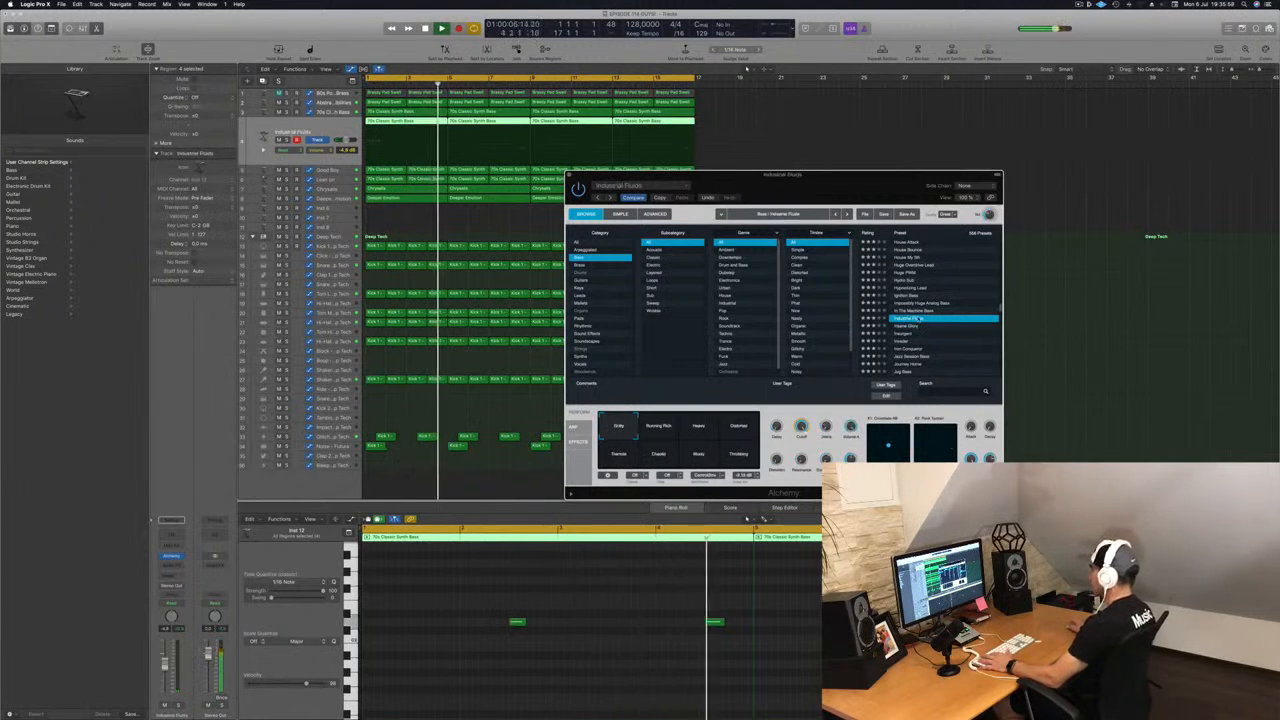
{"action": "left_click", "coordinate": [903, 281]}
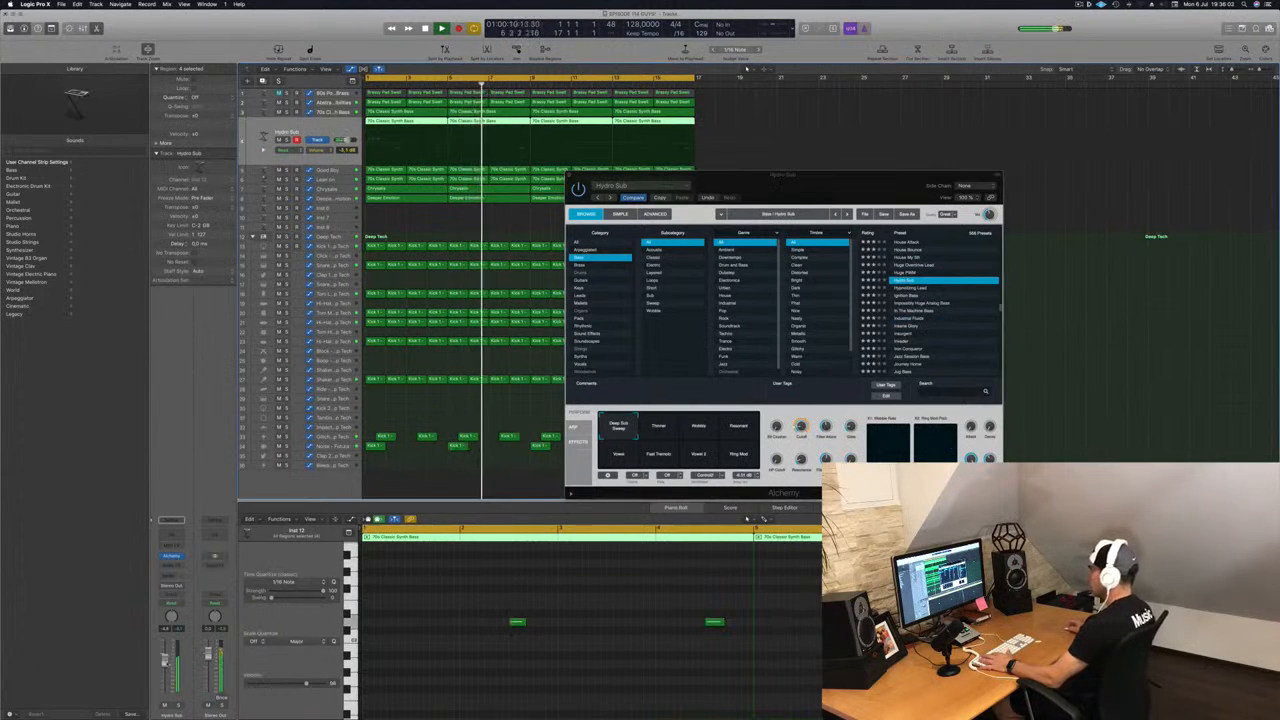
Try the Heavy Stacked Lead, Heavy Duty and Heavy Buzz Bass presets on the duplicated bass part
{"action": "scroll", "coordinate": [915, 290], "scroll_direction": "up", "scroll_amount": 5}
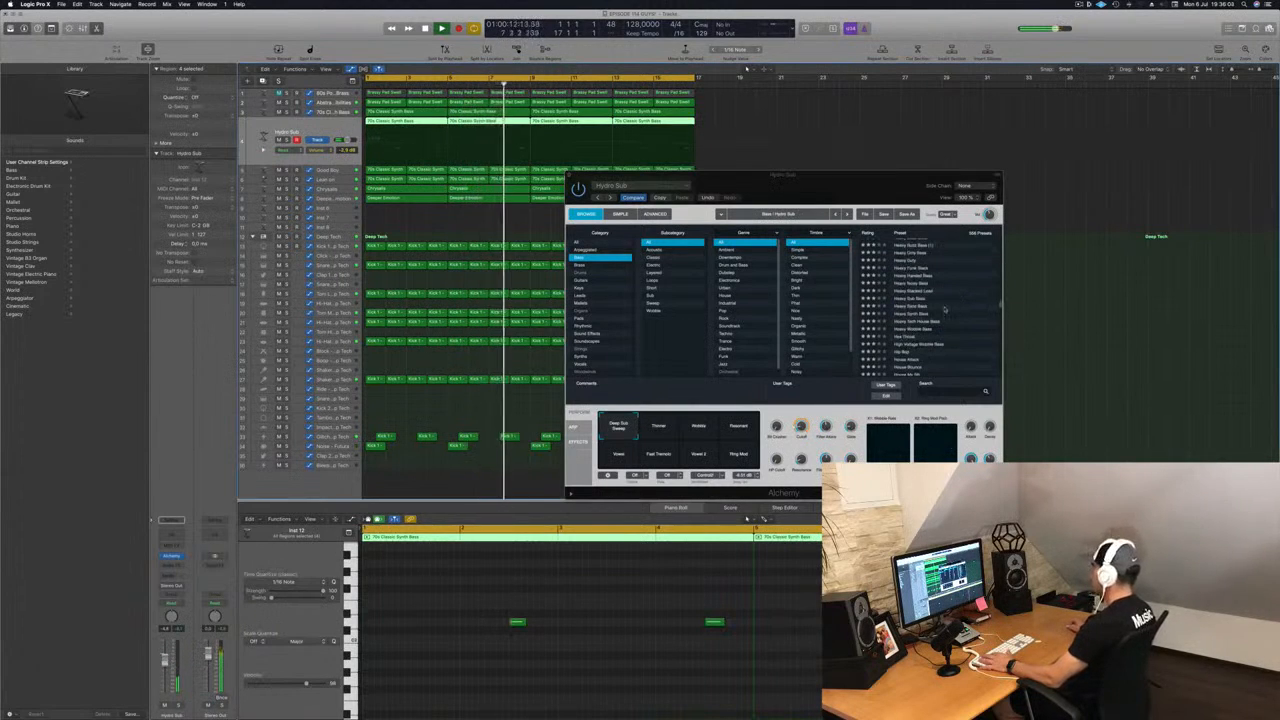
{"action": "left_click", "coordinate": [920, 292]}
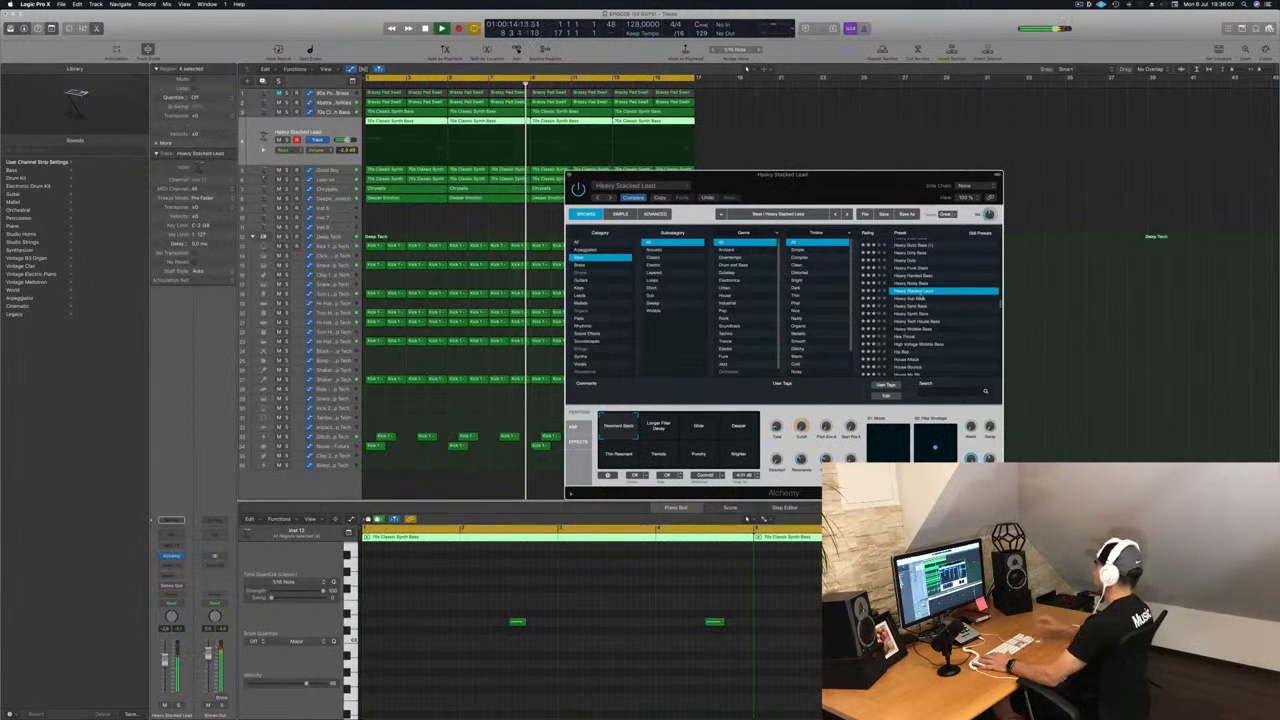
{"action": "scroll", "coordinate": [939, 314], "scroll_direction": "up", "scroll_amount": 2}
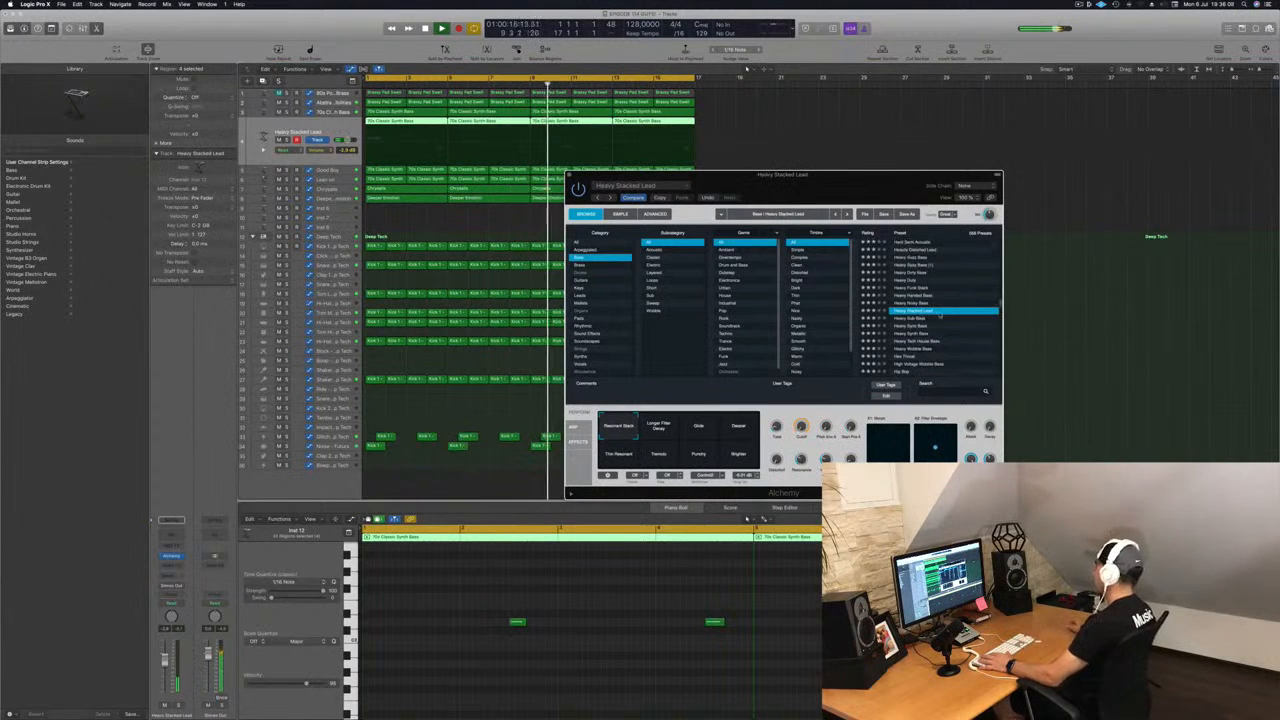
{"action": "scroll", "coordinate": [942, 306], "scroll_direction": "up", "scroll_amount": 3}
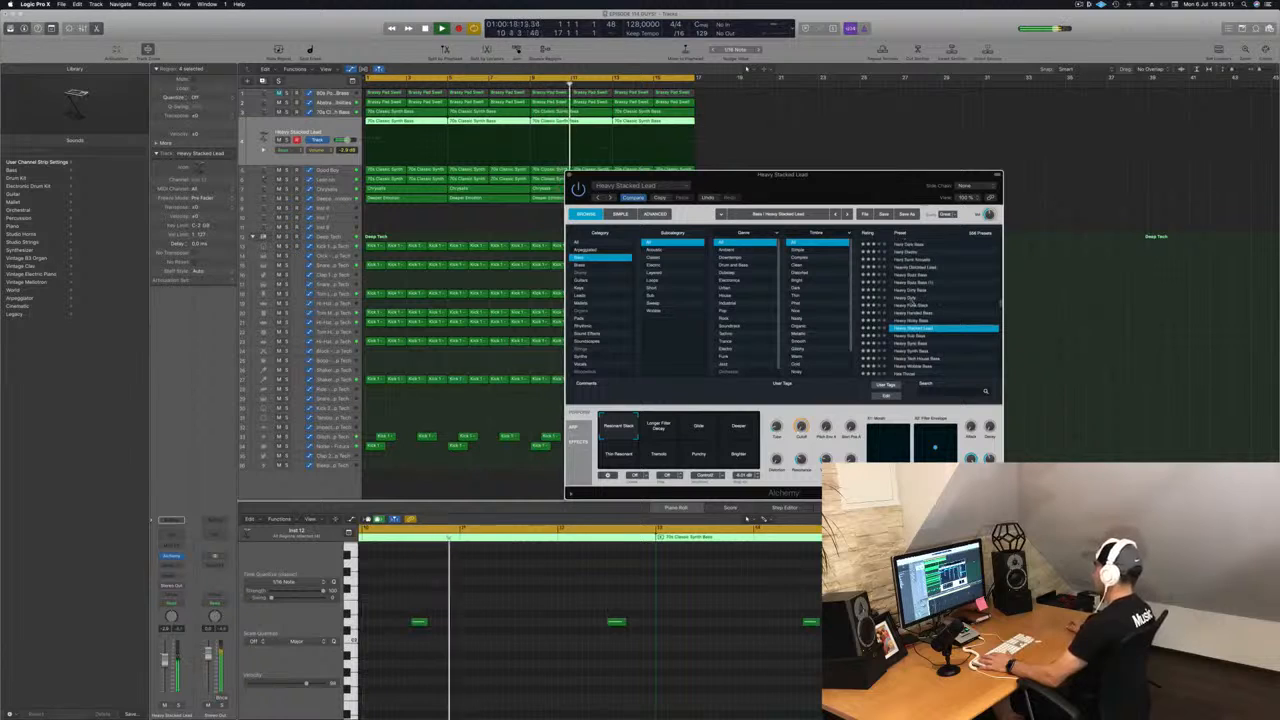
{"action": "left_click", "coordinate": [942, 299]}
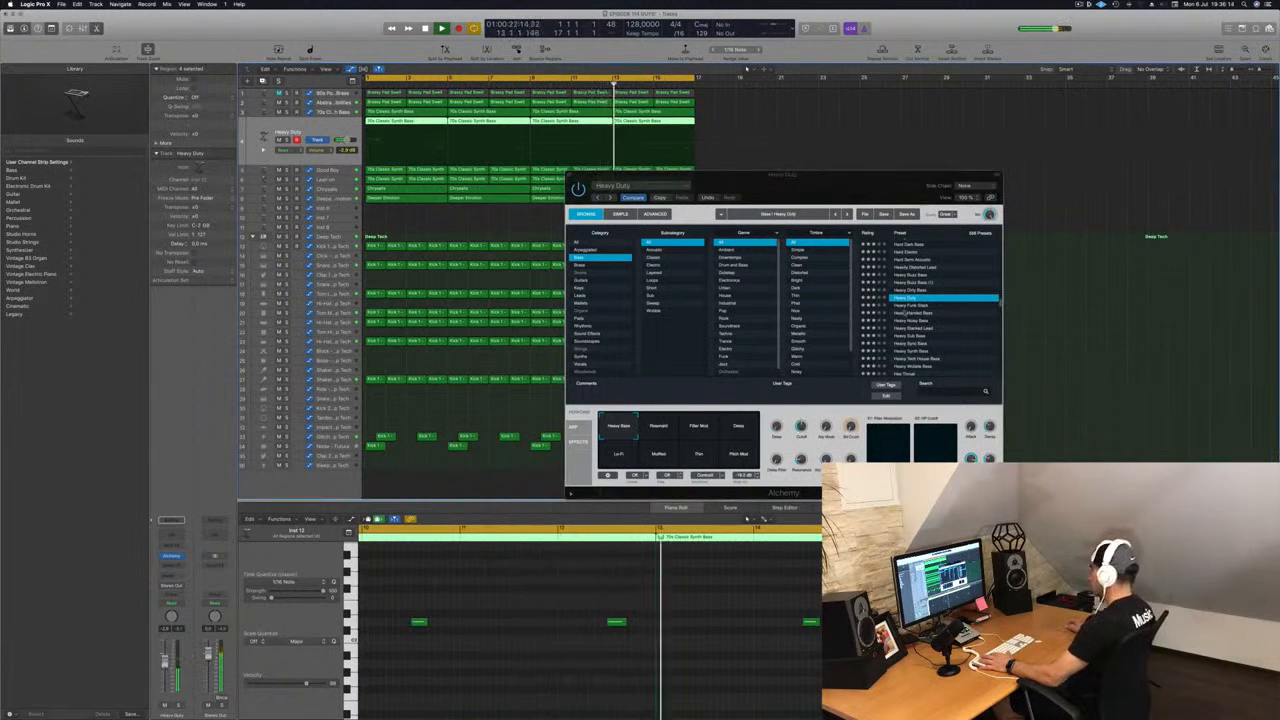
{"action": "left_click", "coordinate": [882, 277]}
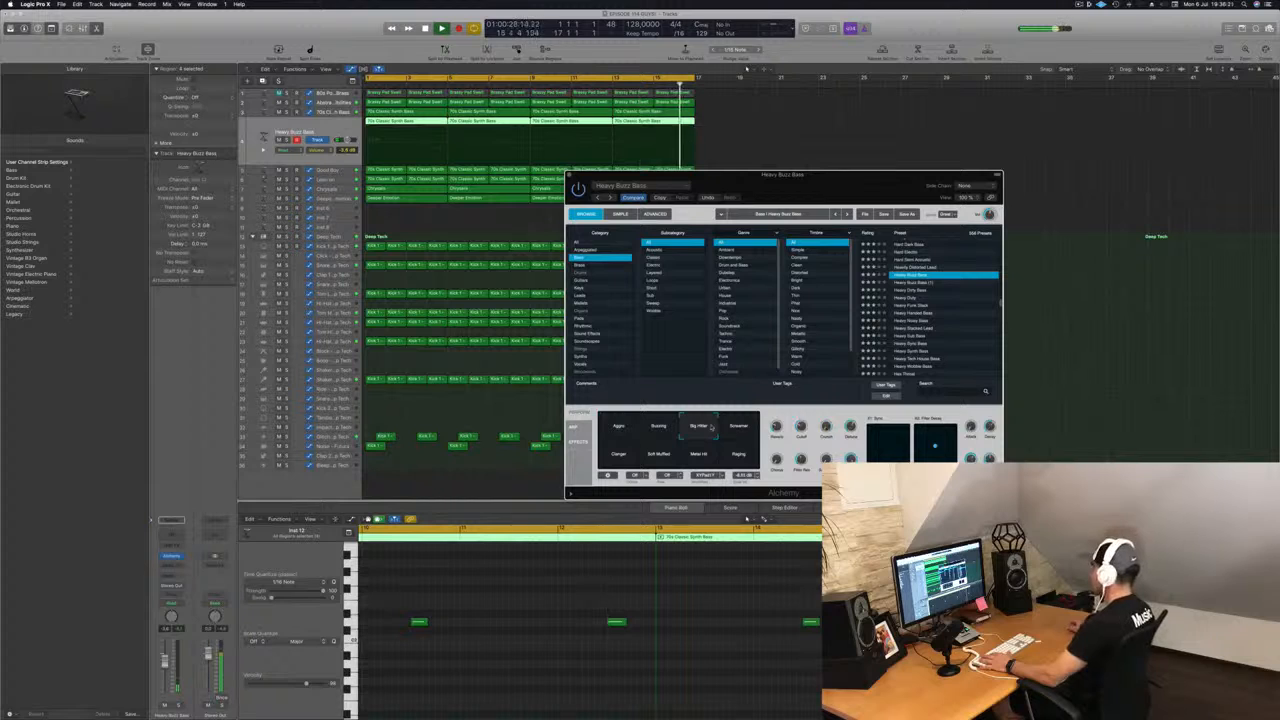
Try the Hard Electro, Grunge Bass, Growling Velocity Bass and Growling Synth Bass presets on the duplicated bass part
{"action": "scroll", "coordinate": [950, 315], "scroll_direction": "up", "scroll_amount": 3}
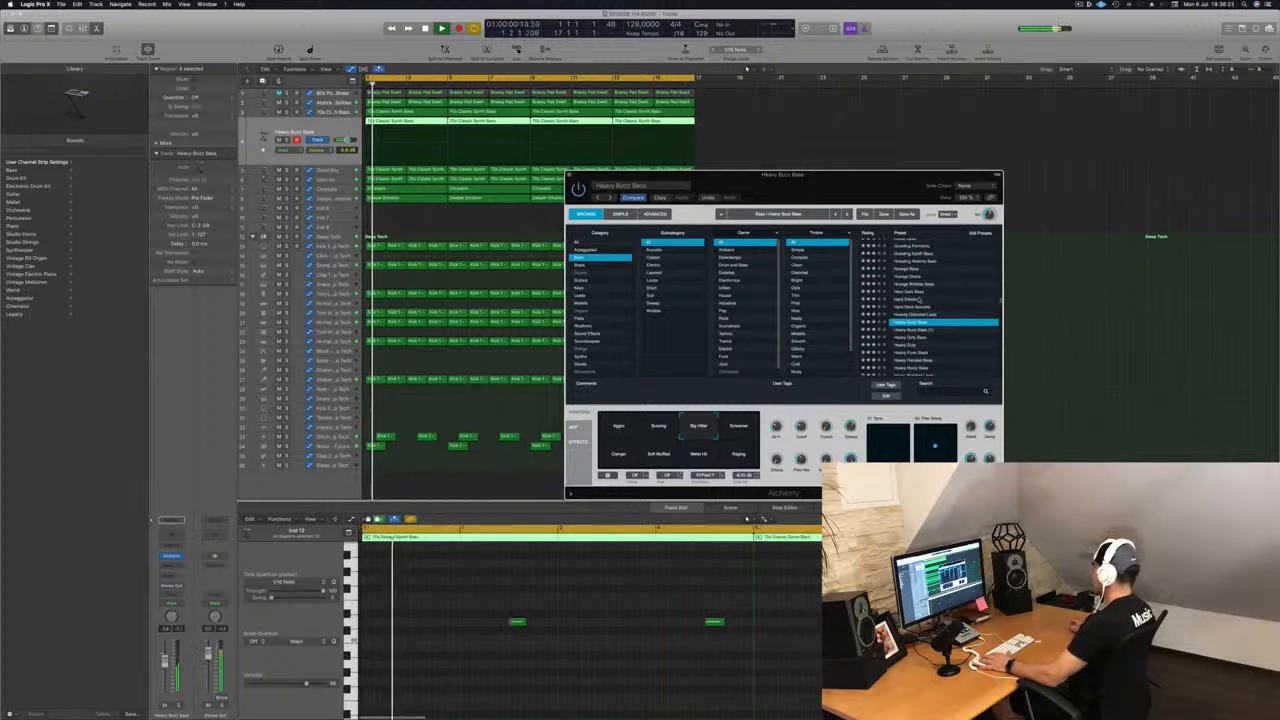
{"action": "left_click", "coordinate": [925, 299]}
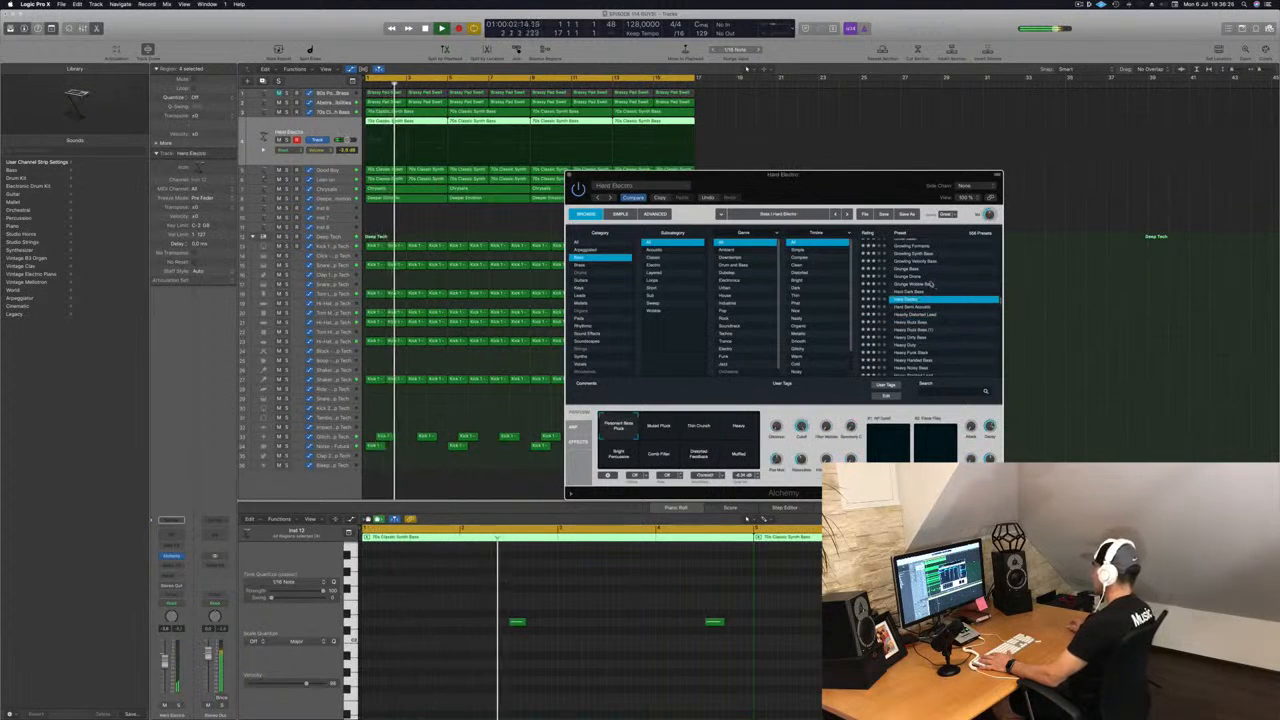
{"action": "left_click", "coordinate": [920, 268]}
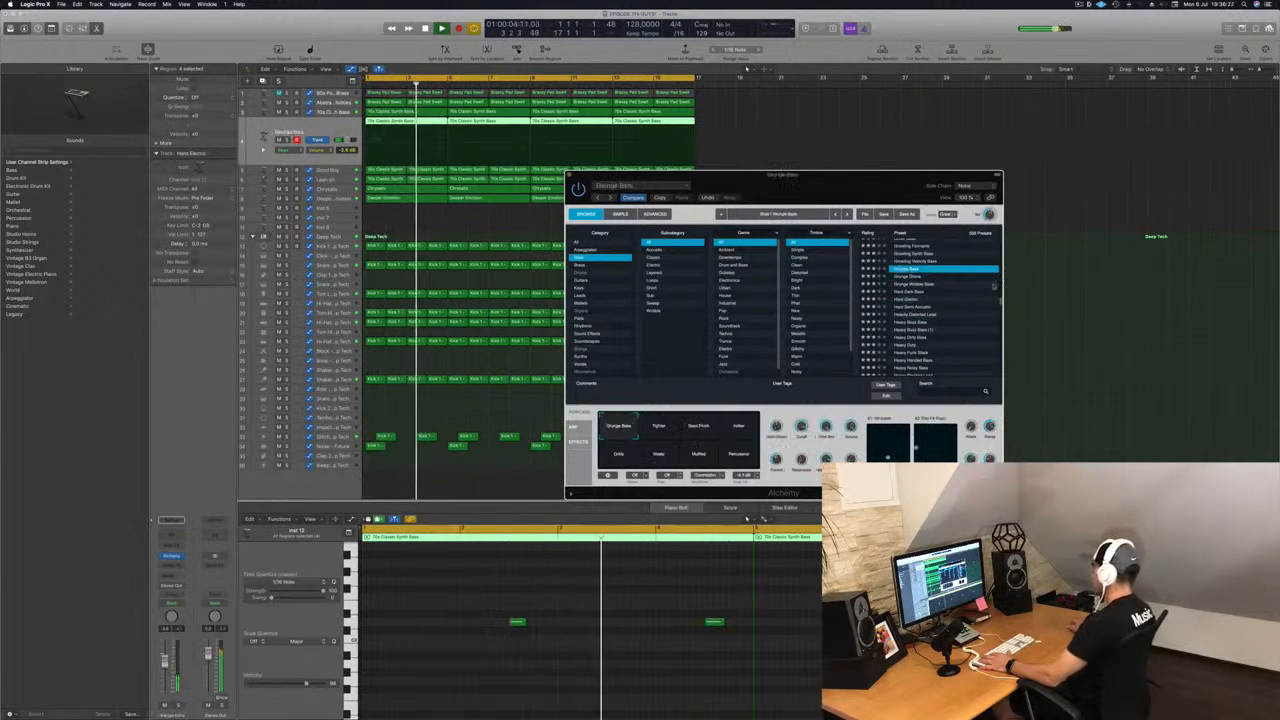
{"action": "scroll", "coordinate": [991, 289], "scroll_direction": "up", "scroll_amount": 2}
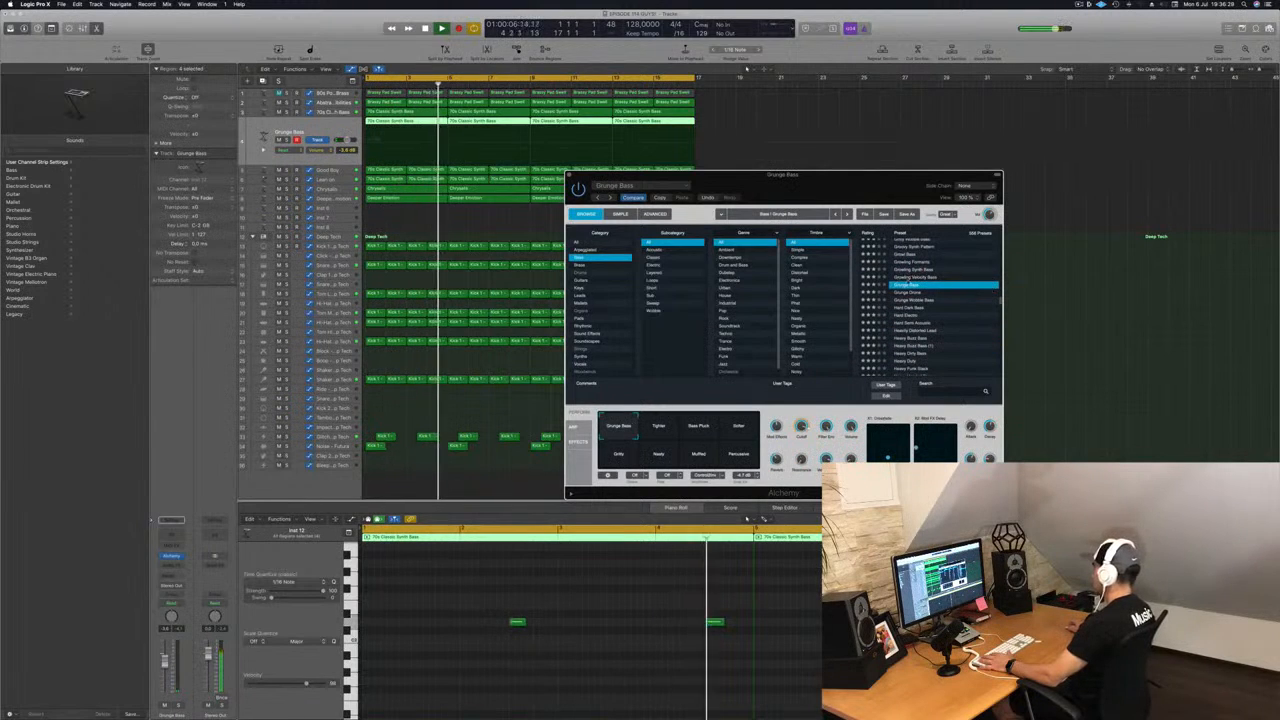
{"action": "key", "text": "Up"}
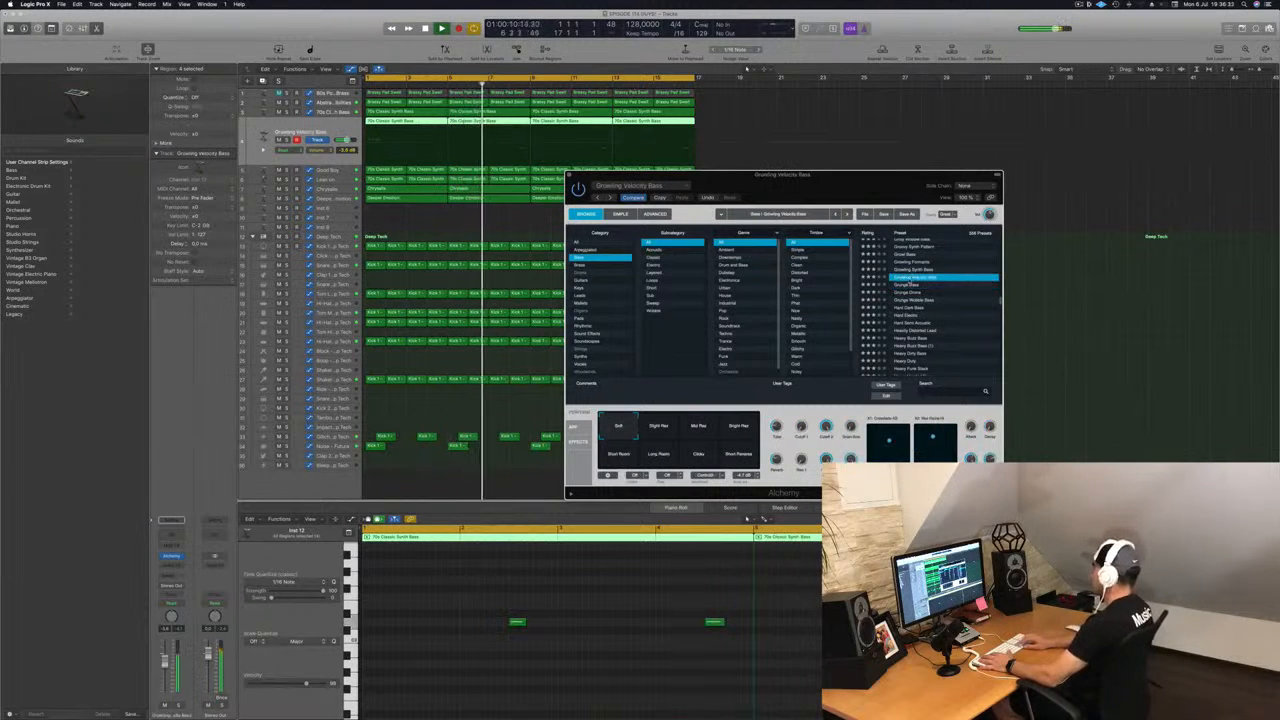
{"action": "key", "text": "Up"}
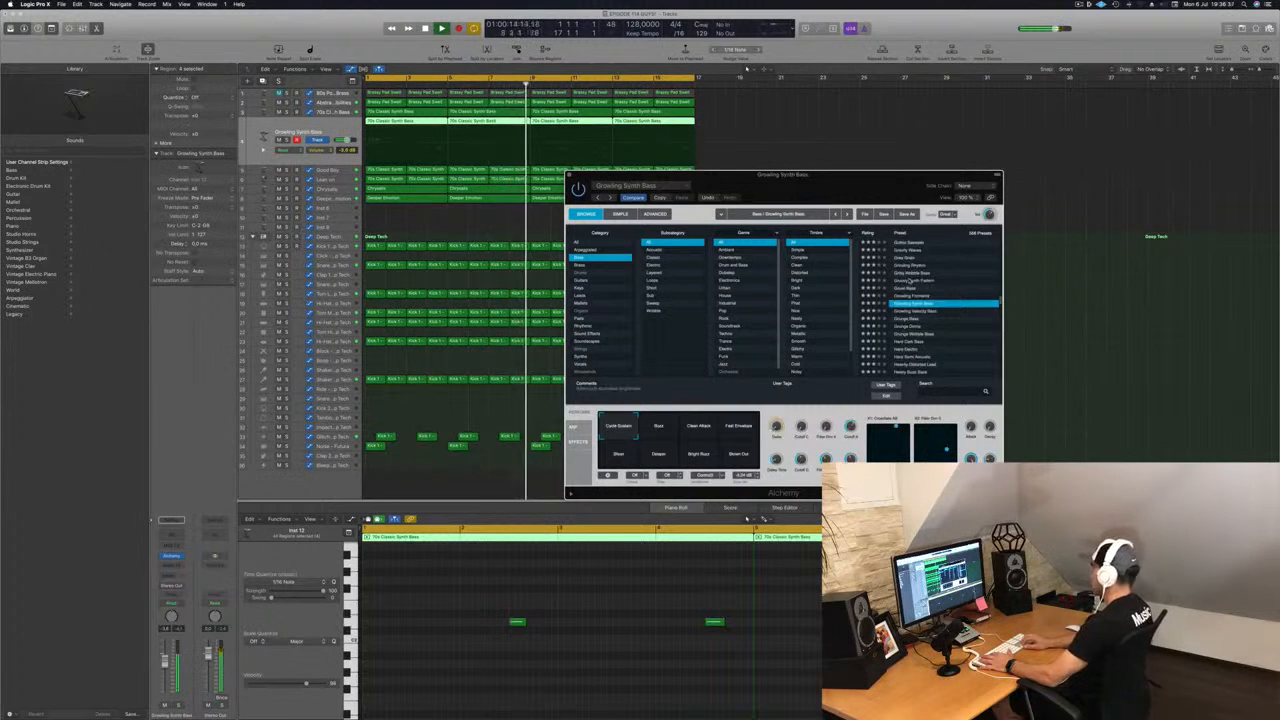
Load the Growling Formants bass preset and compare its performance snapshots, including Slow Wobble, Smooth & Slow and Nightmare
{"action": "key", "text": "Up"}
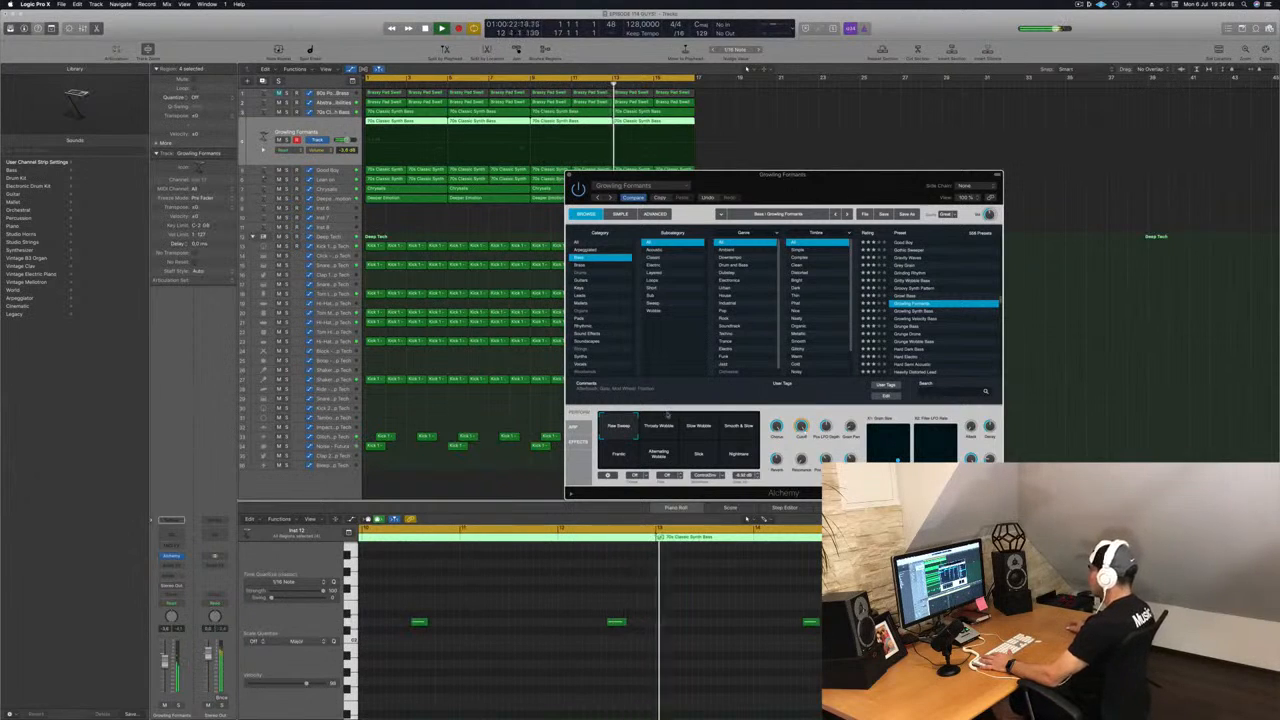
{"action": "left_click", "coordinate": [670, 418]}
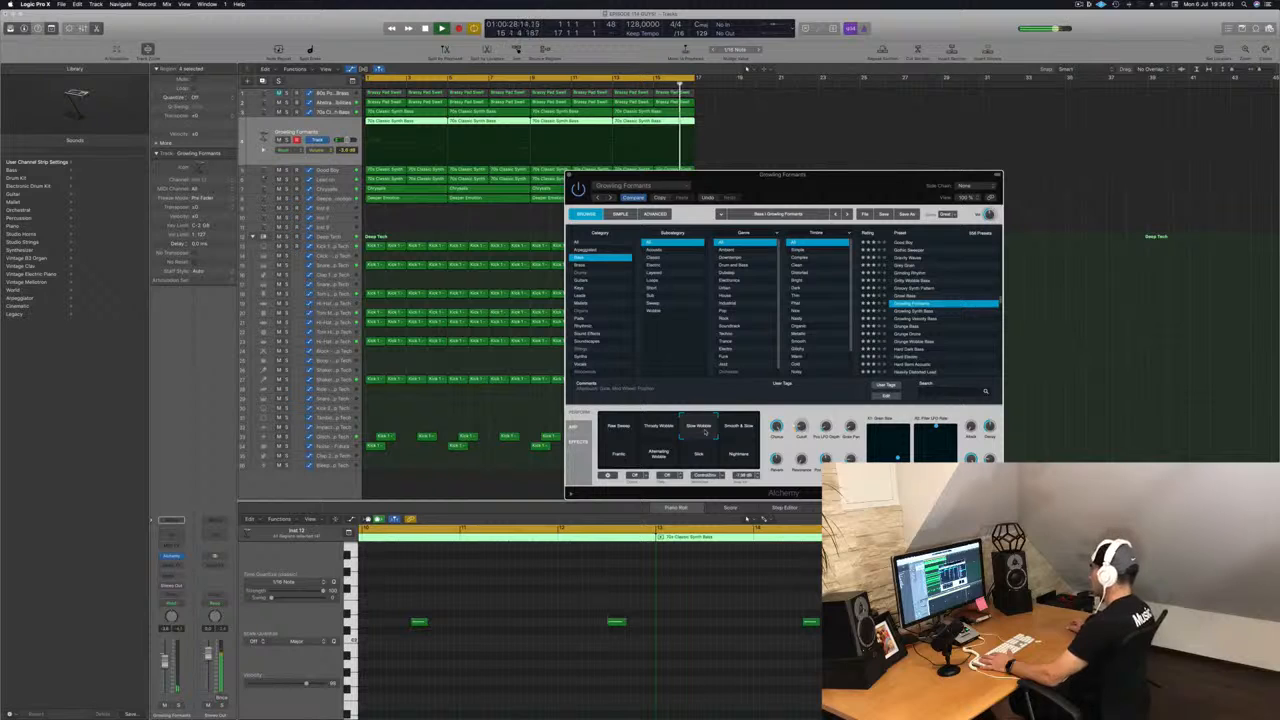
{"action": "left_click", "coordinate": [740, 428]}
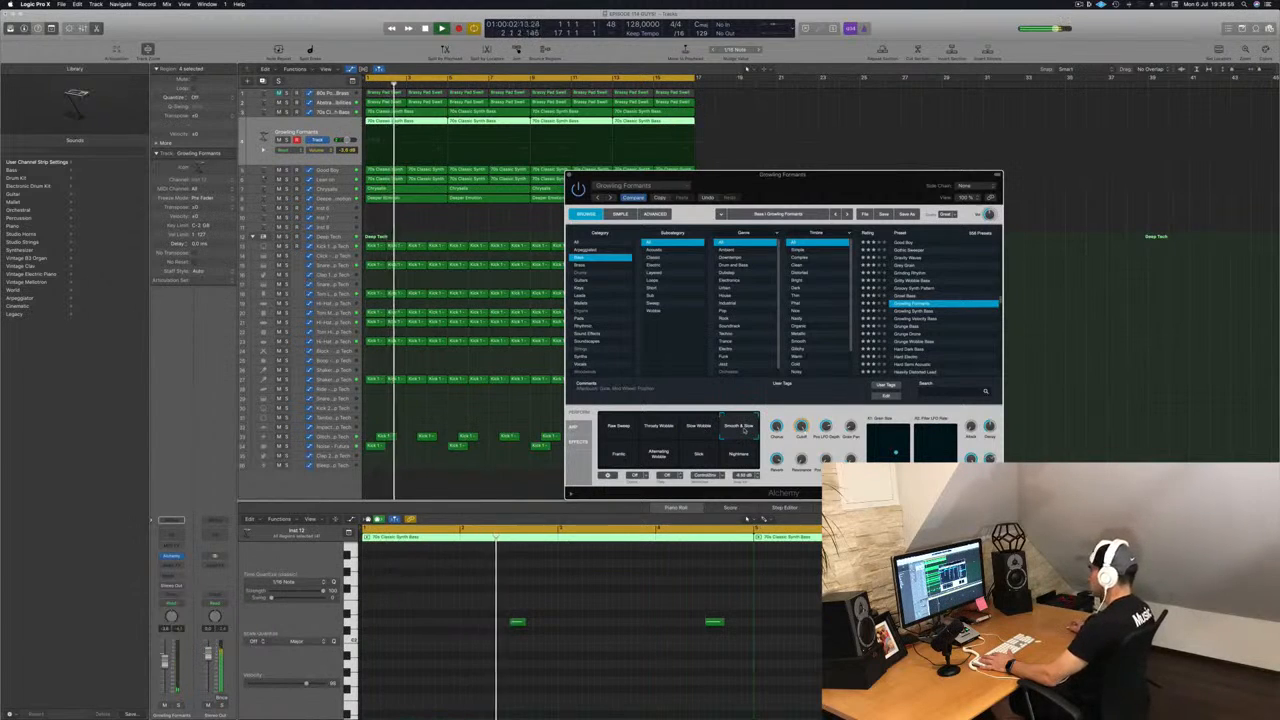
{"action": "left_click", "coordinate": [619, 459]}
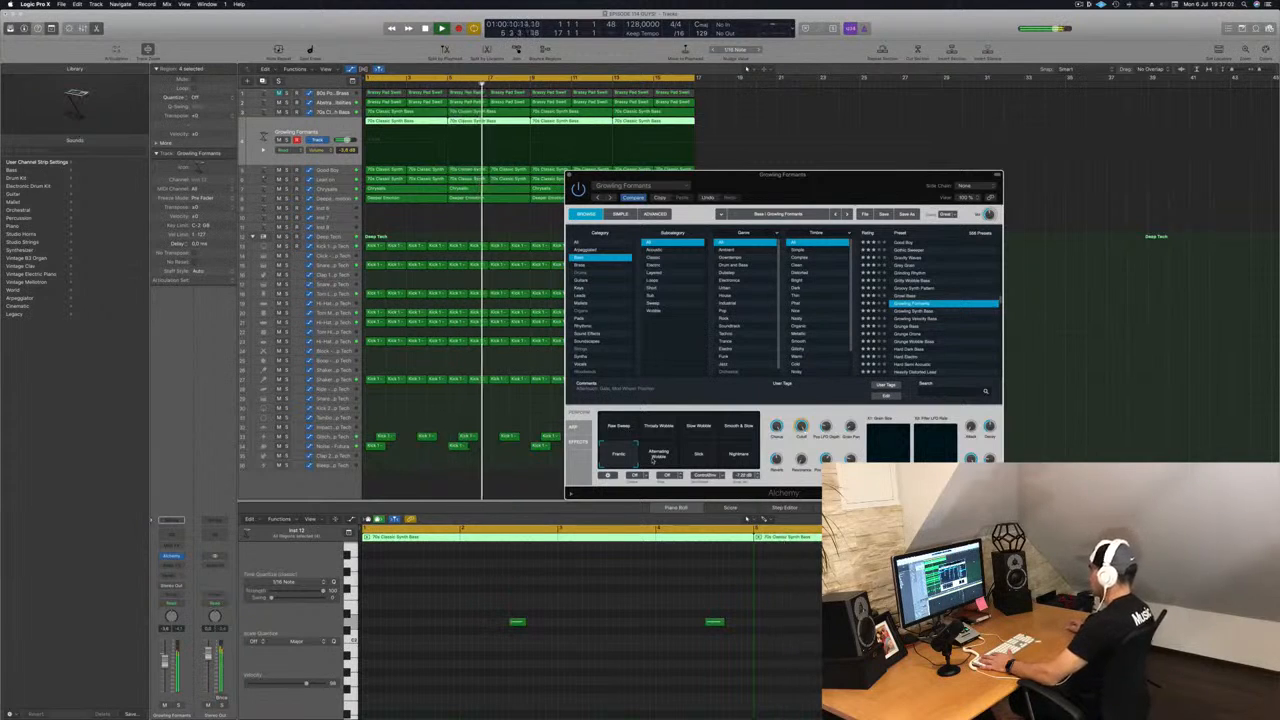
{"action": "left_click", "coordinate": [744, 459]}
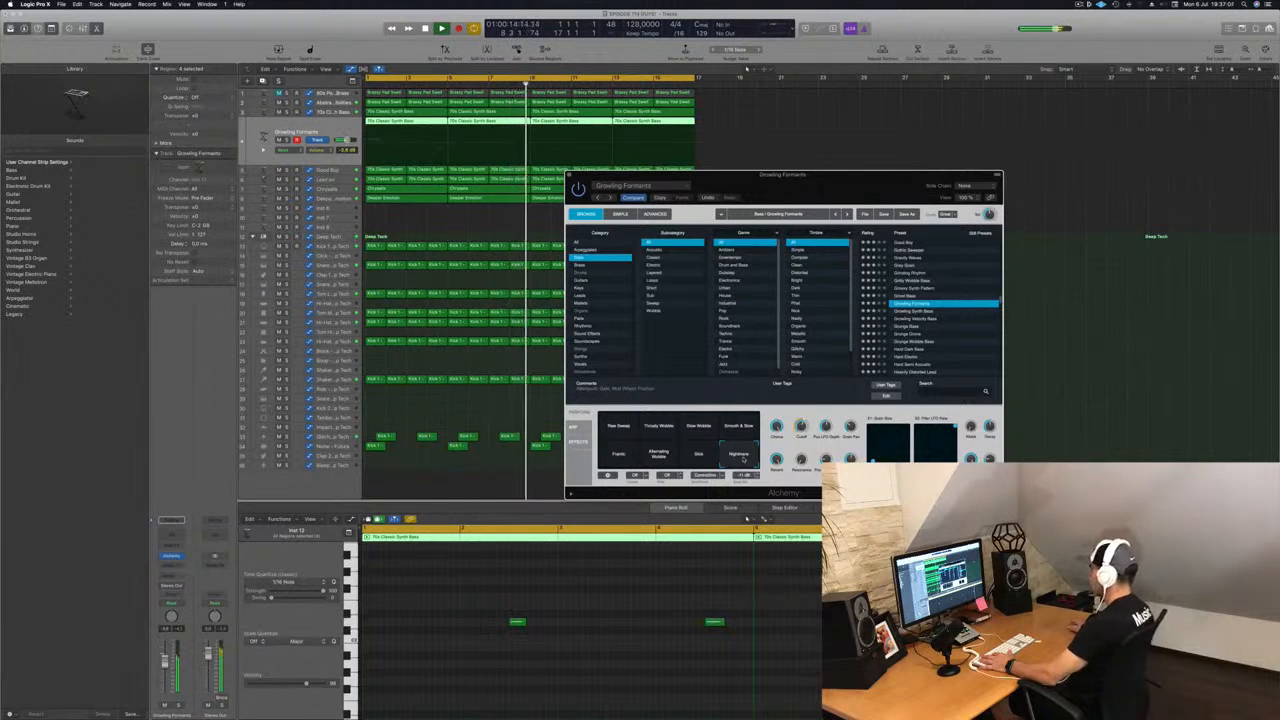
Select the Growling Formants snapshot between Alternating Wobble and Nightmare, and slightly lower the track's volume
{"action": "left_click", "coordinate": [700, 458]}
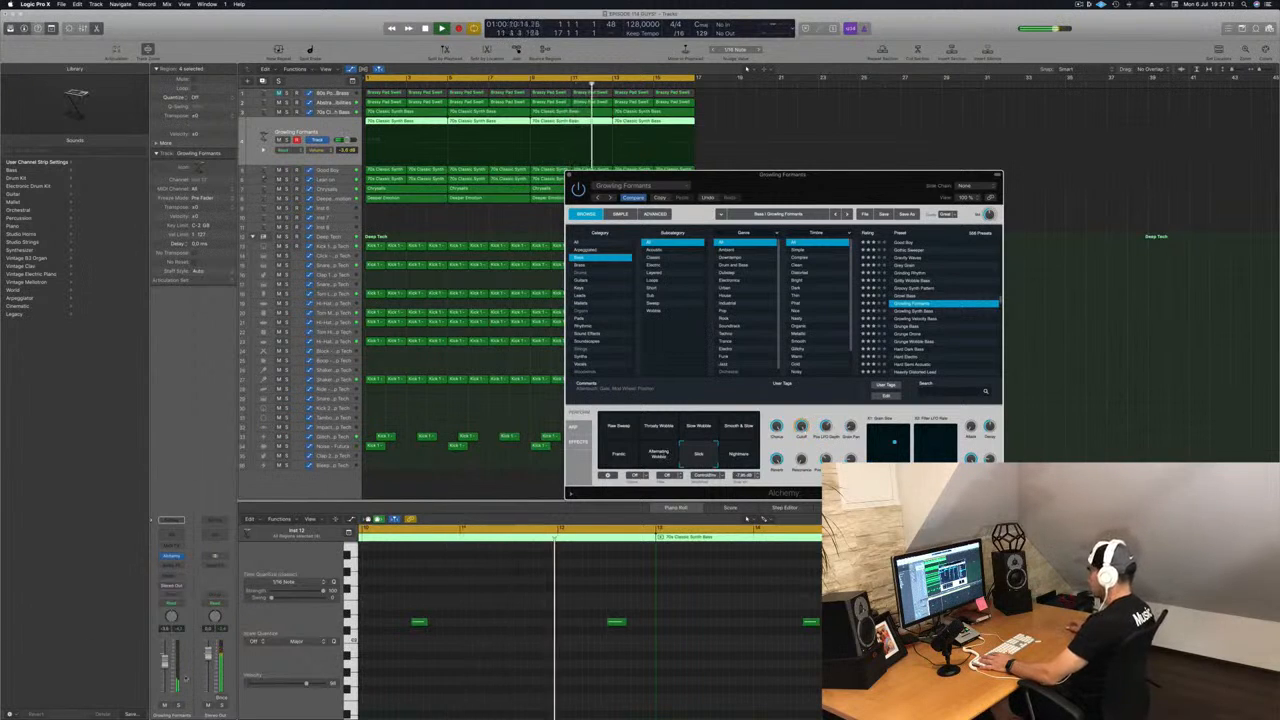
{"action": "left_click_drag", "start_coordinate": [165, 662], "coordinate": [165, 667]}
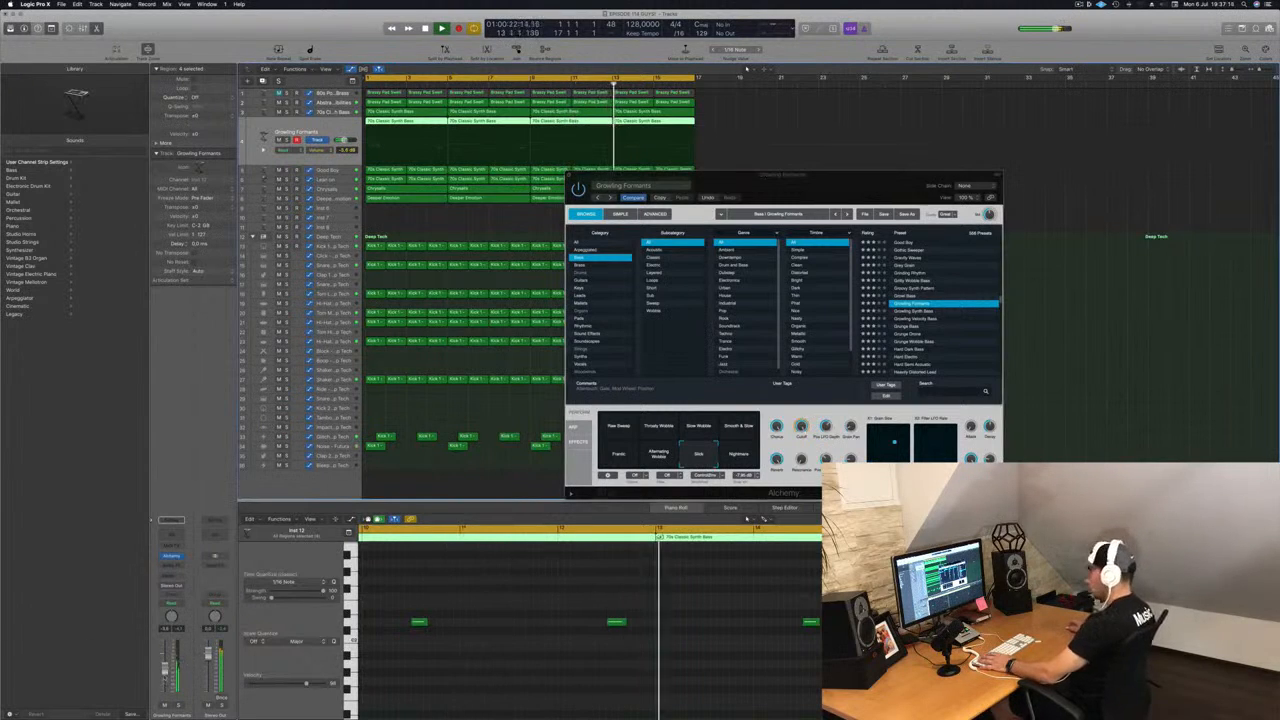
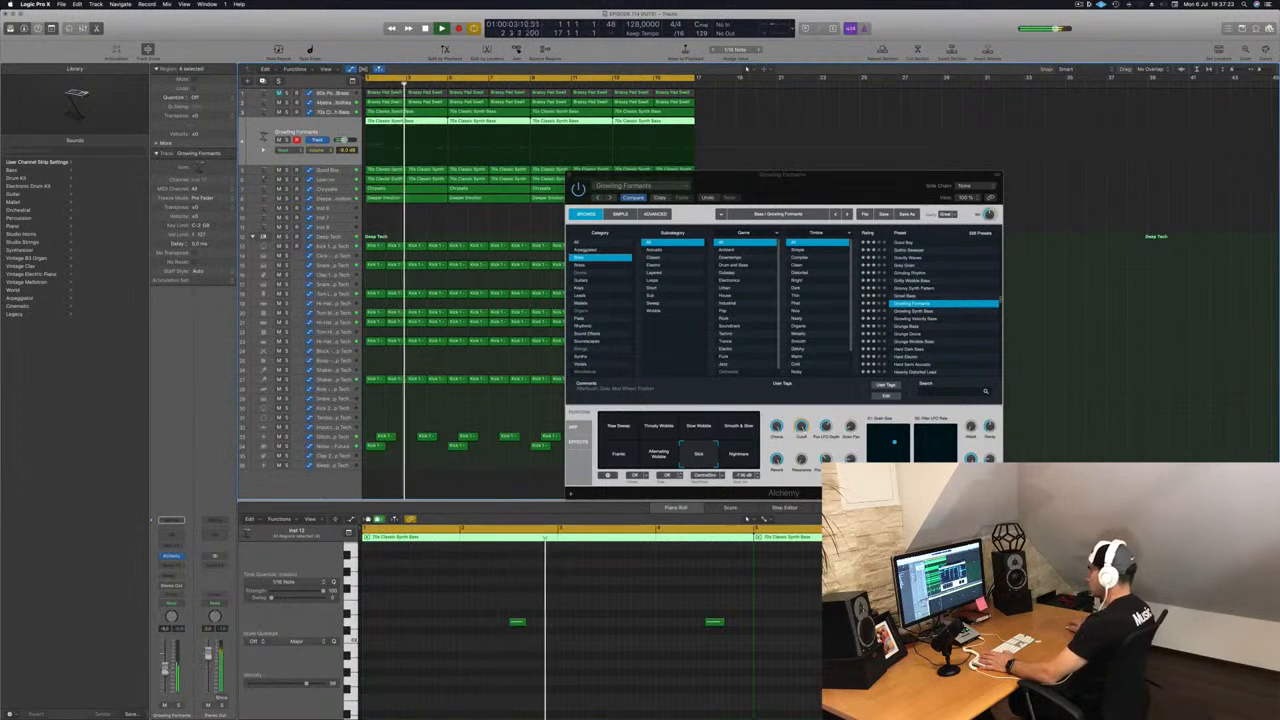
Reopen the Growling Formants instrument and compare its snapshots, including Alternating Wobble and Raw Sweep
{"action": "left_click", "coordinate": [722, 146]}
{"action": "left_click_drag", "start_coordinate": [698, 173], "coordinate": [537, 173]}
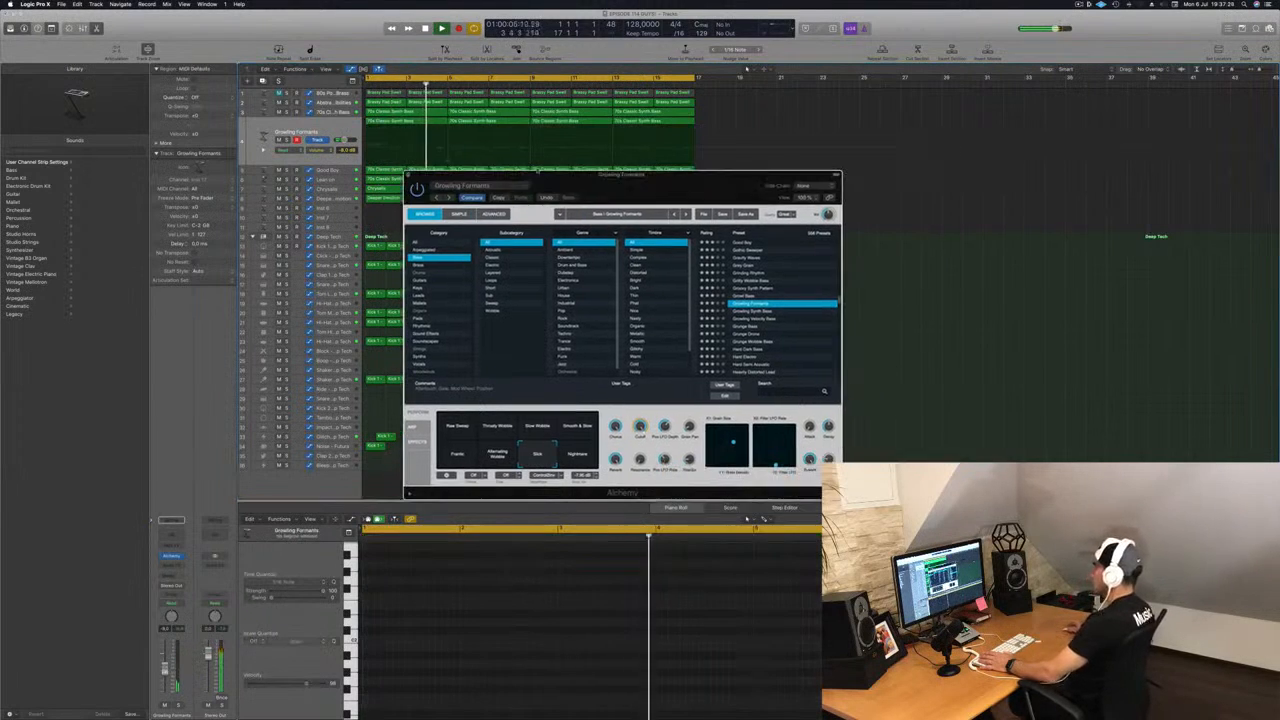
{"action": "left_click", "coordinate": [408, 175]}
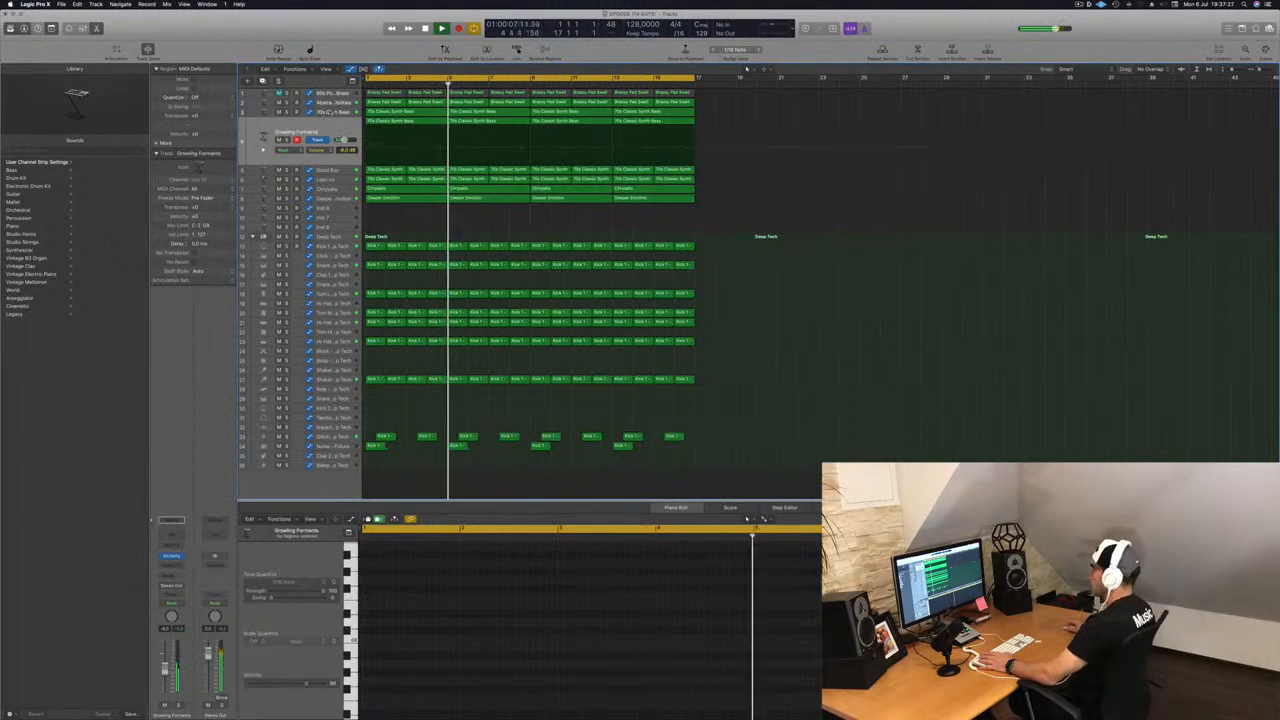
{"action": "left_click", "coordinate": [322, 131]}
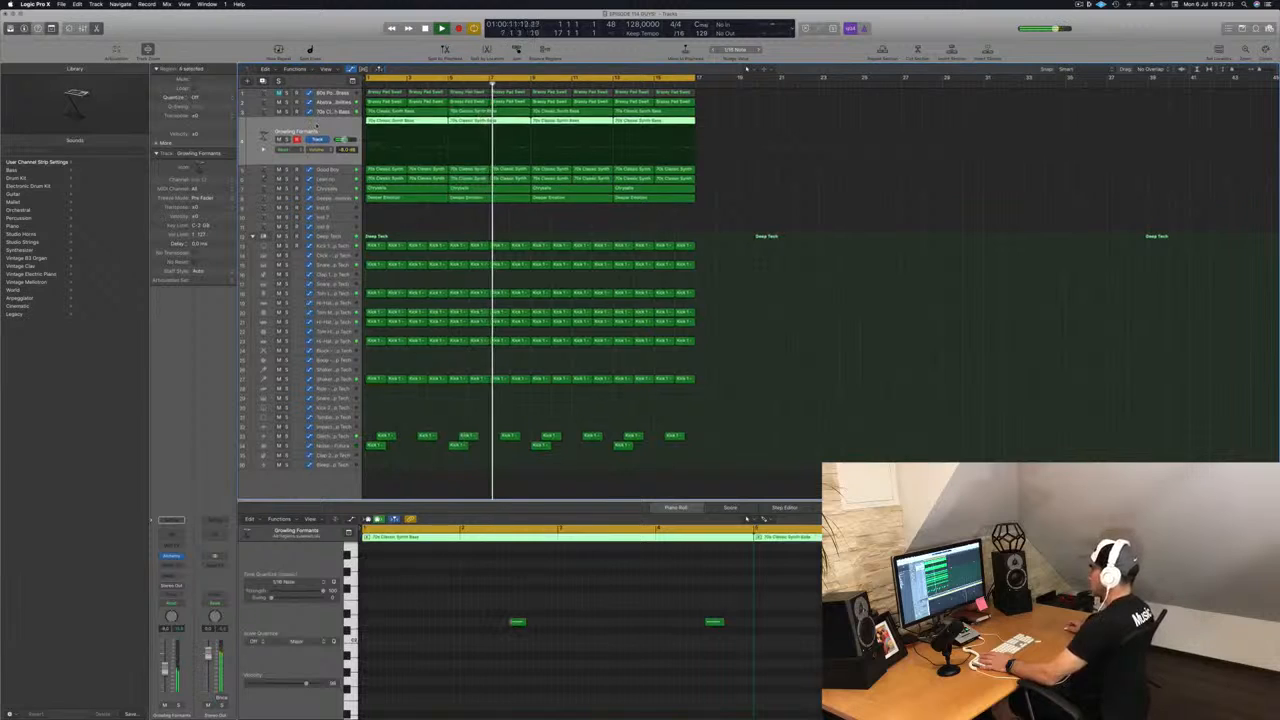
{"action": "left_click", "coordinate": [173, 557]}
{"action": "key", "text": "Return"}
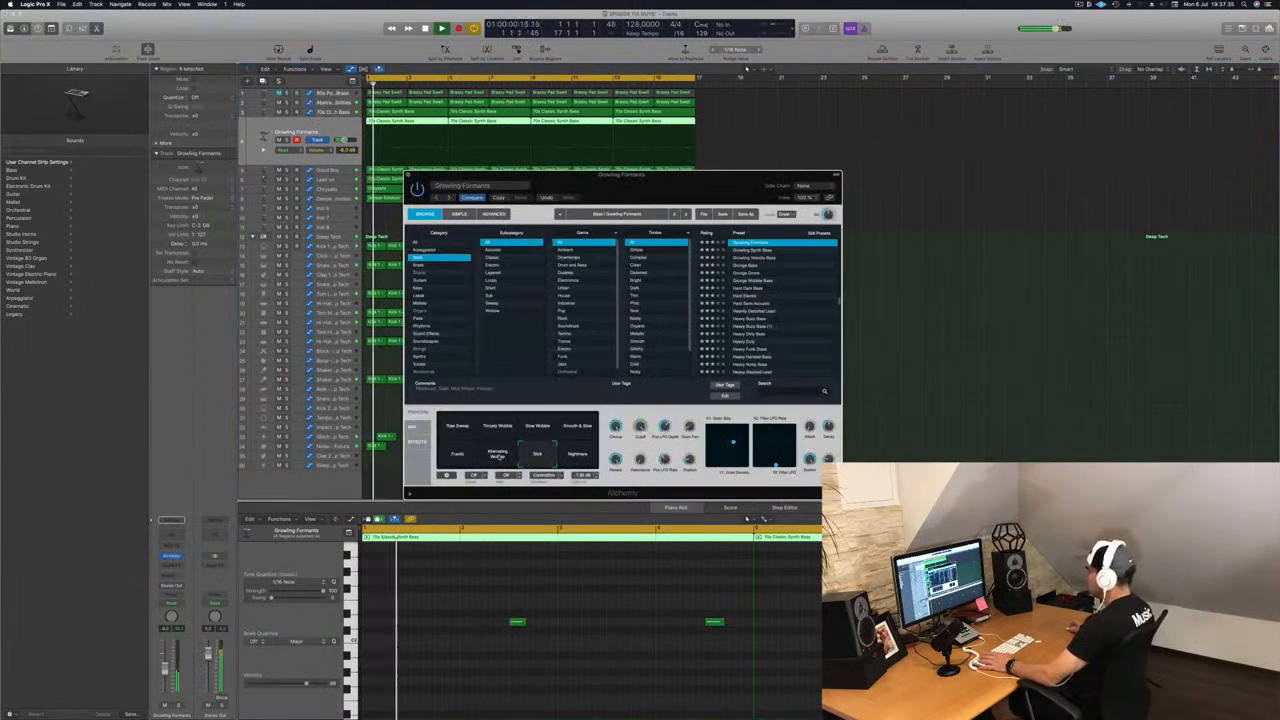
{"action": "left_click", "coordinate": [497, 455]}
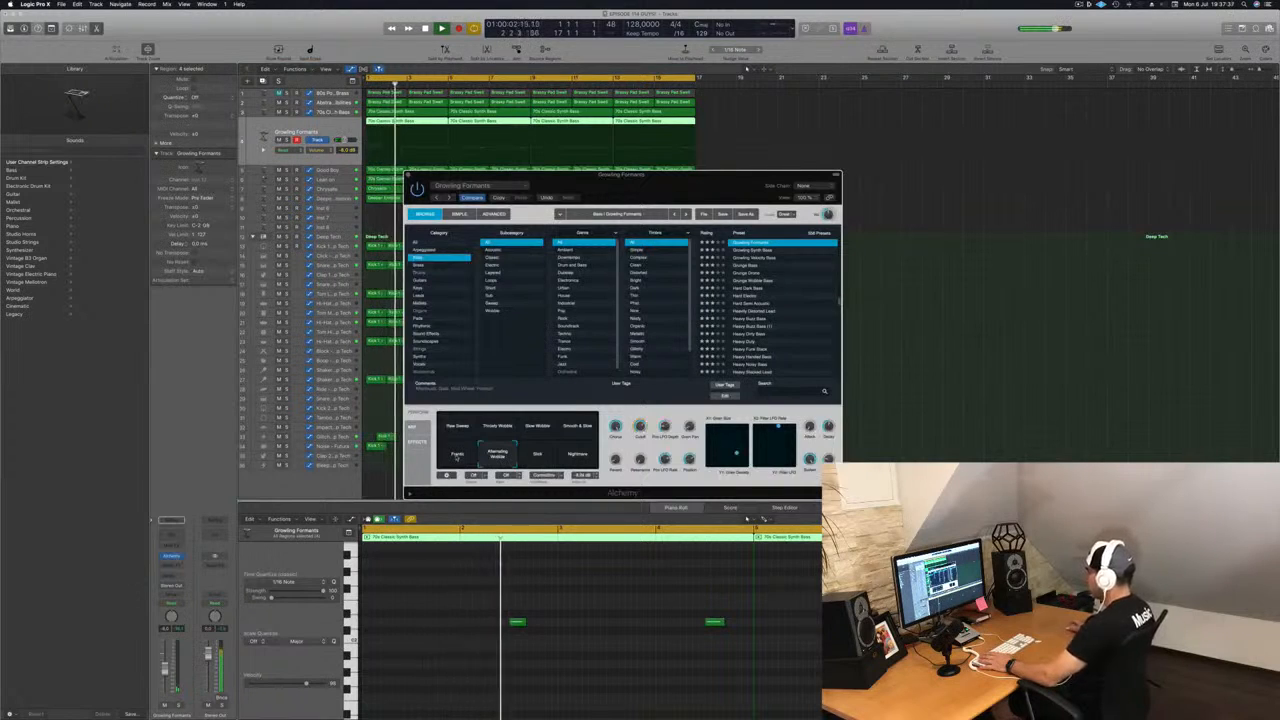
{"action": "left_click", "coordinate": [456, 456]}
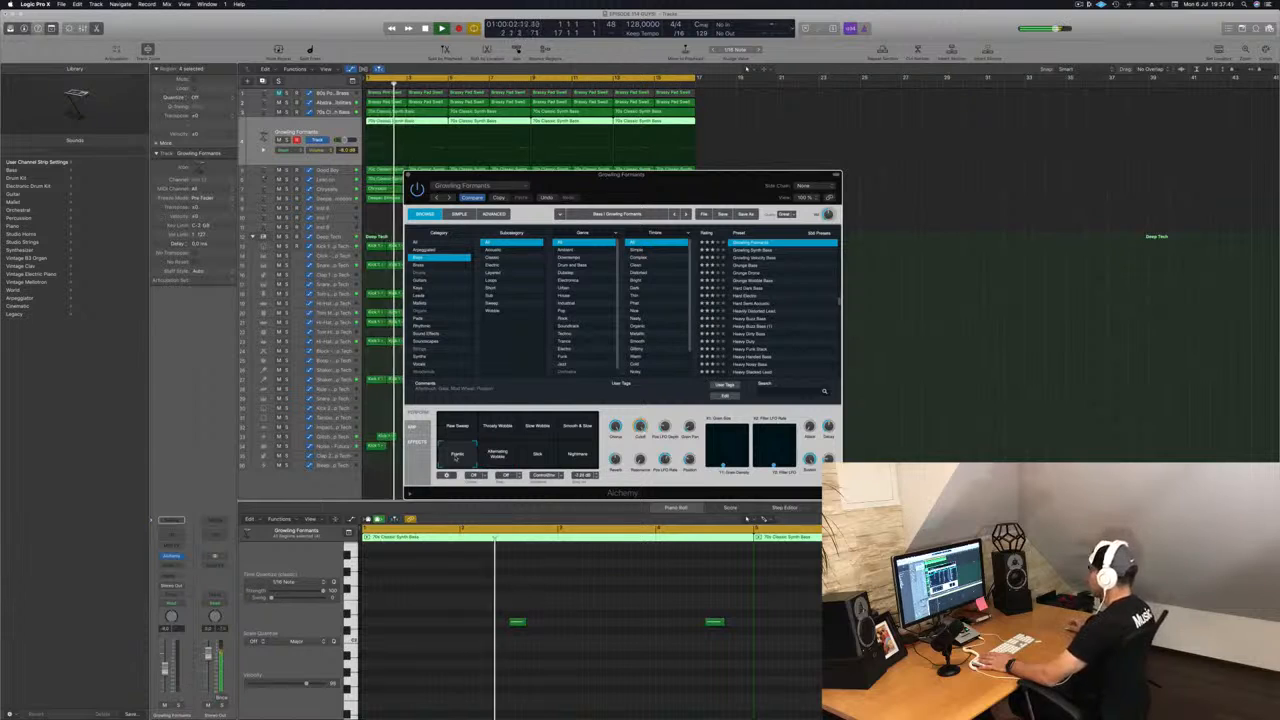
{"action": "left_click_drag", "start_coordinate": [620, 175], "coordinate": [752, 253]}
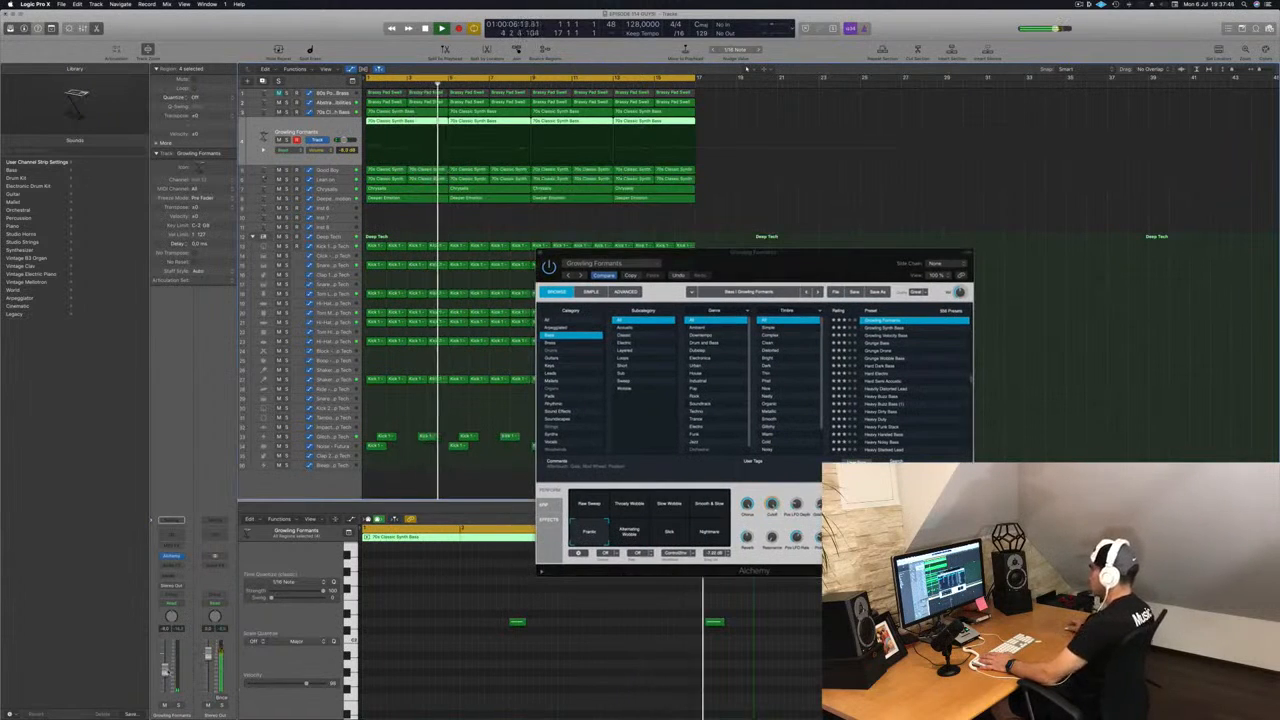
{"action": "key", "text": "Return"}
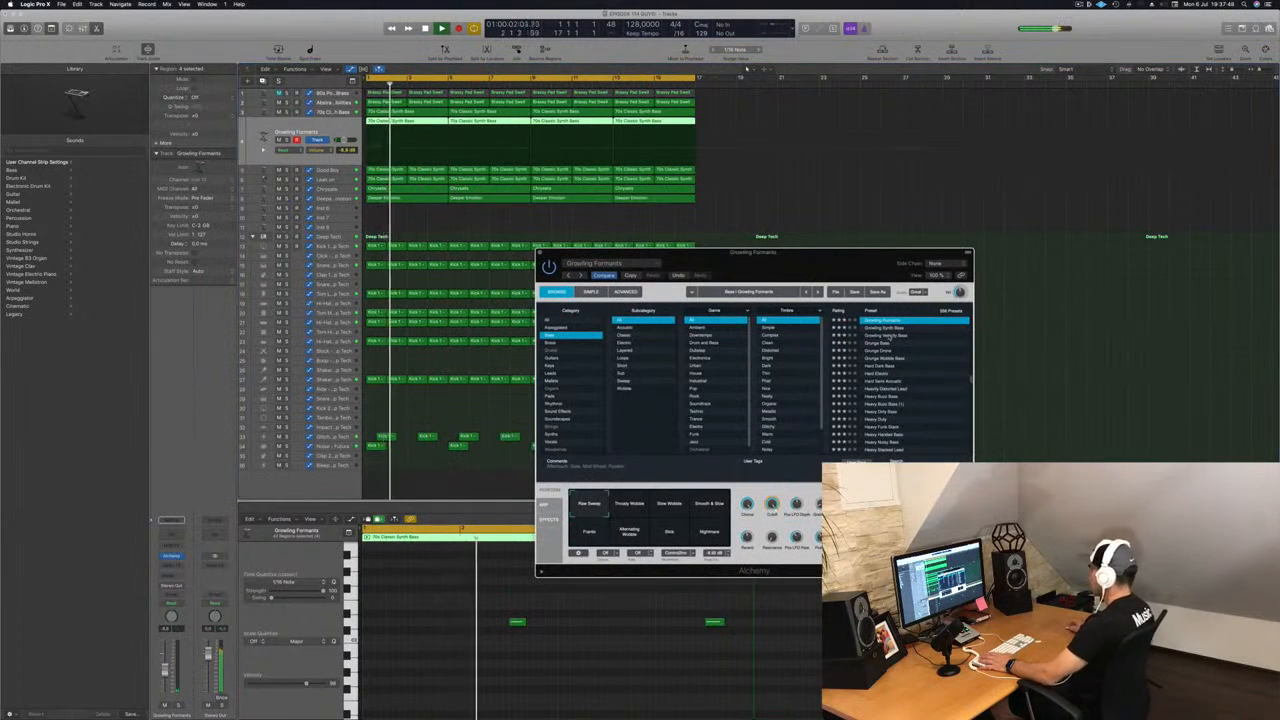
Try neighbouring bass presets above Growling Formants, including Groovy Synth Pattern and Gritty Wobble Bass
{"action": "scroll", "coordinate": [882, 435], "scroll_direction": "up", "scroll_amount": 5}
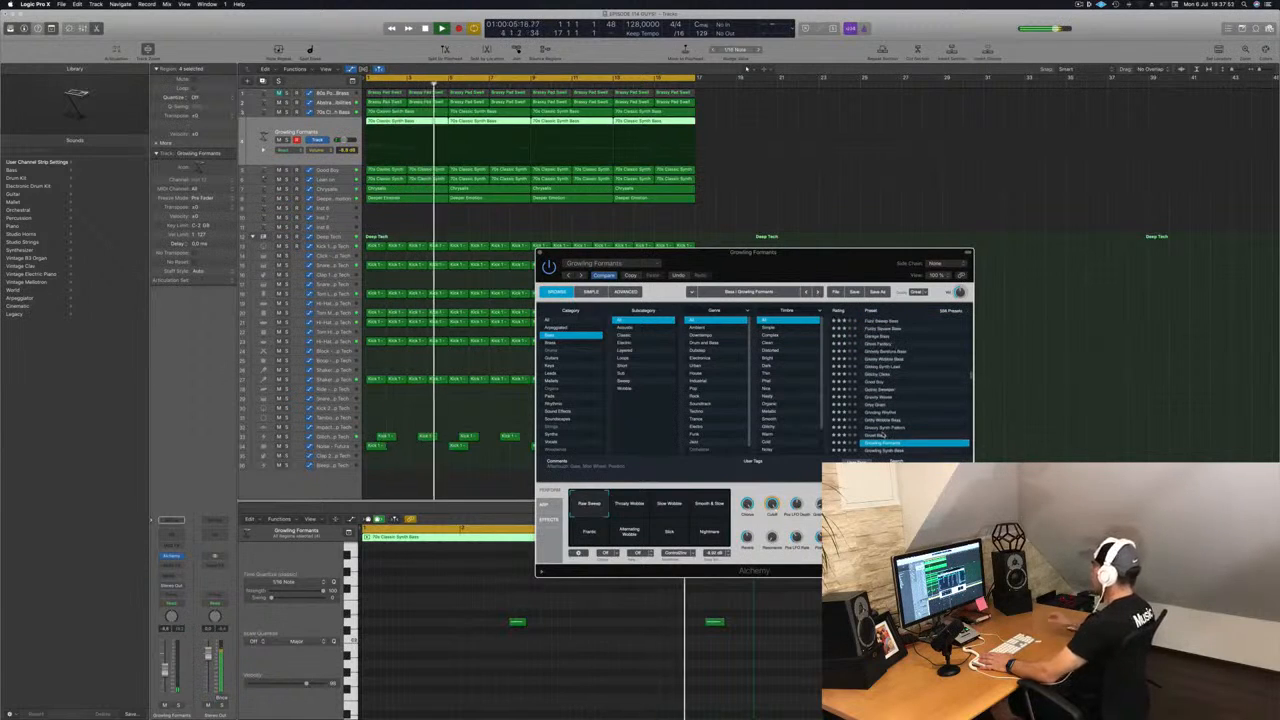
{"action": "left_click", "coordinate": [881, 435]}
{"action": "key", "text": "Up"}
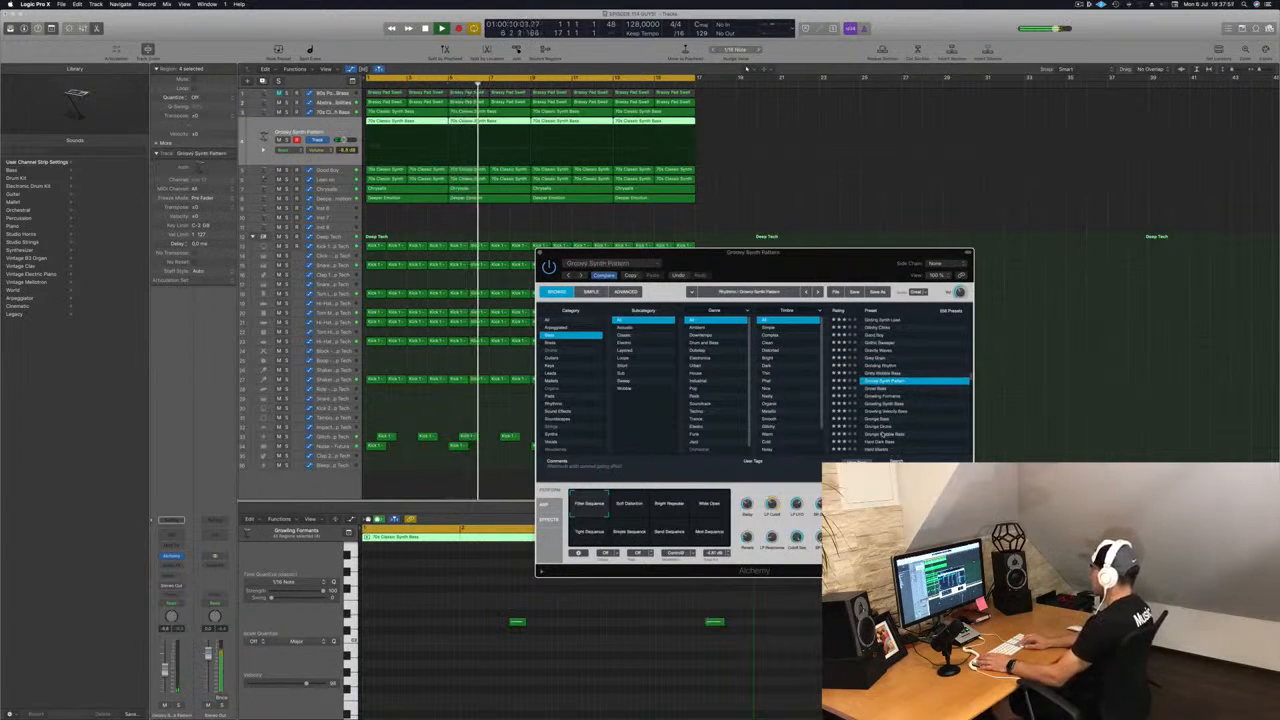
{"action": "key", "text": "Up"}
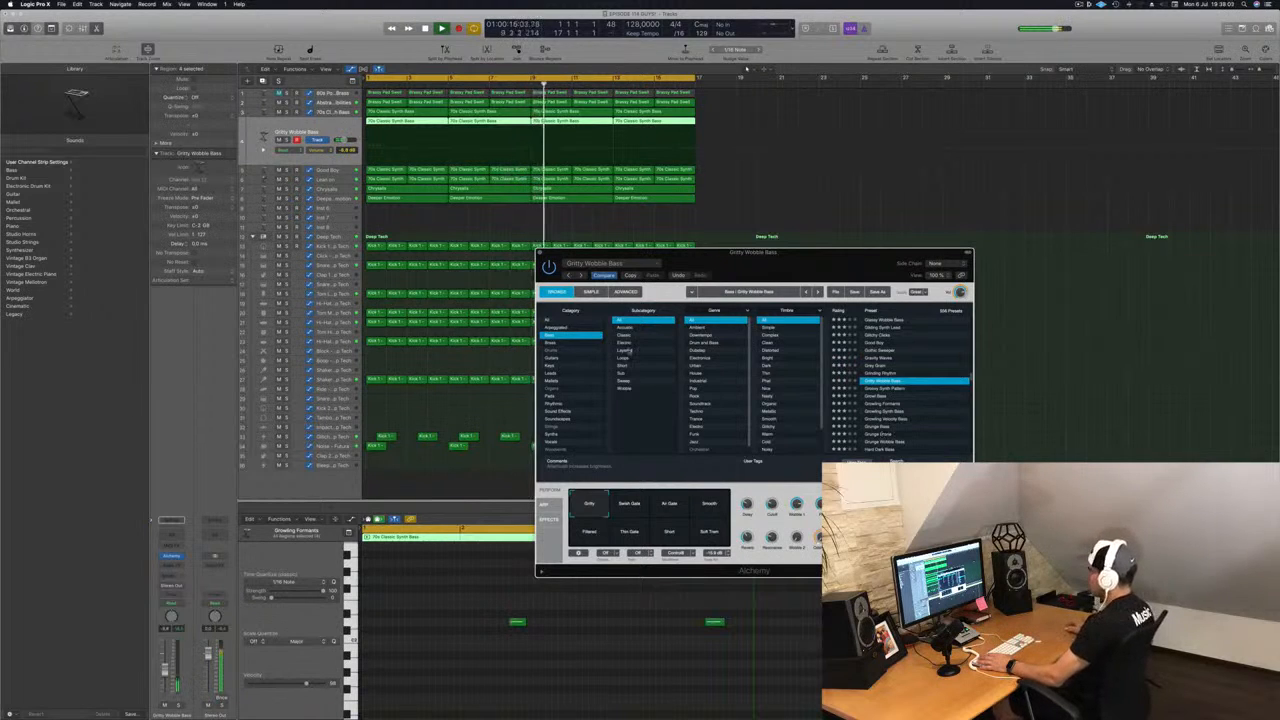
Compare the Gritty Wobble Bass performance snapshots, including Smooth, Filtered and Short, from the start of the loop
{"action": "key", "text": "Return"}
{"action": "left_click", "coordinate": [628, 510]}
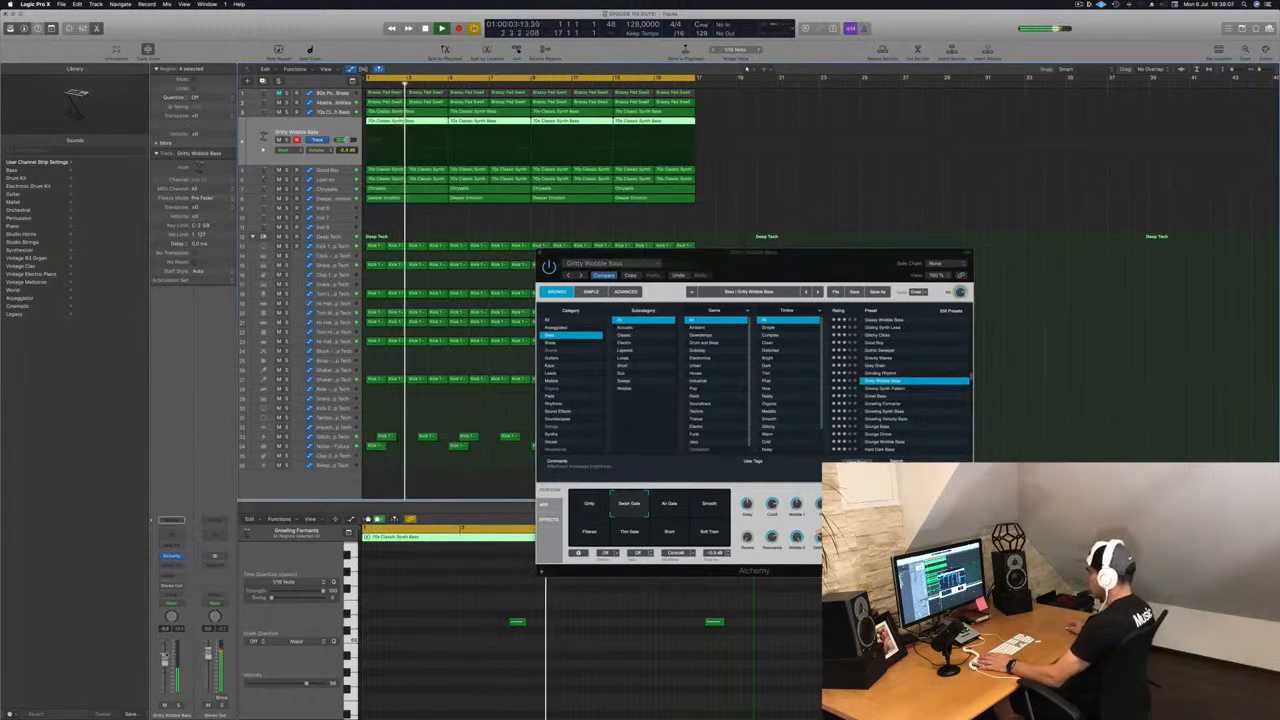
{"action": "left_click", "coordinate": [709, 506]}
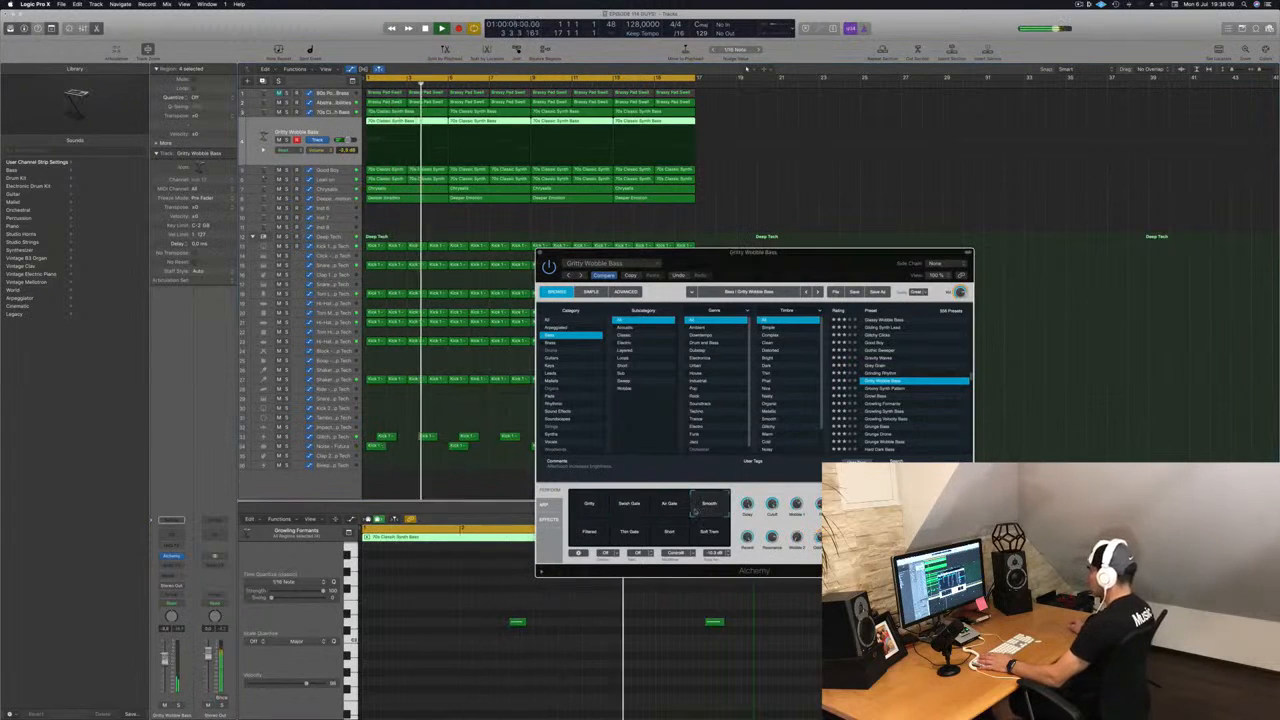
{"action": "left_click", "coordinate": [589, 534]}
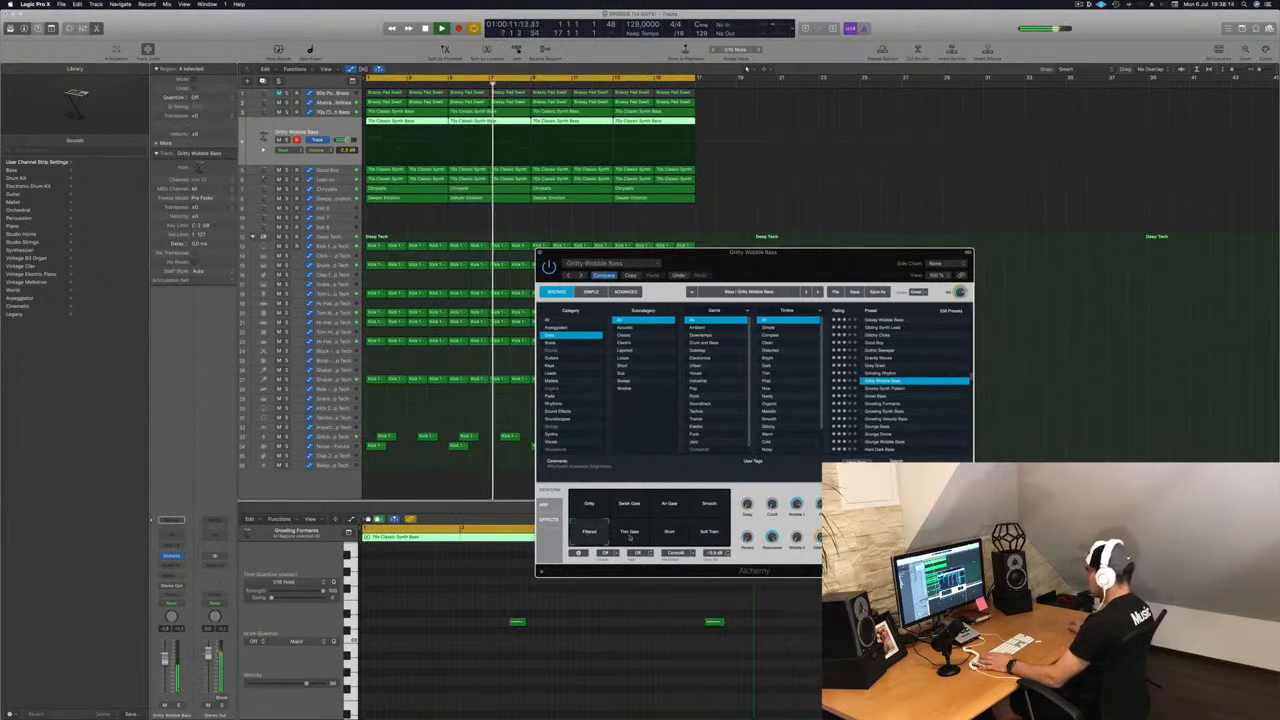
{"action": "left_click", "coordinate": [668, 534]}
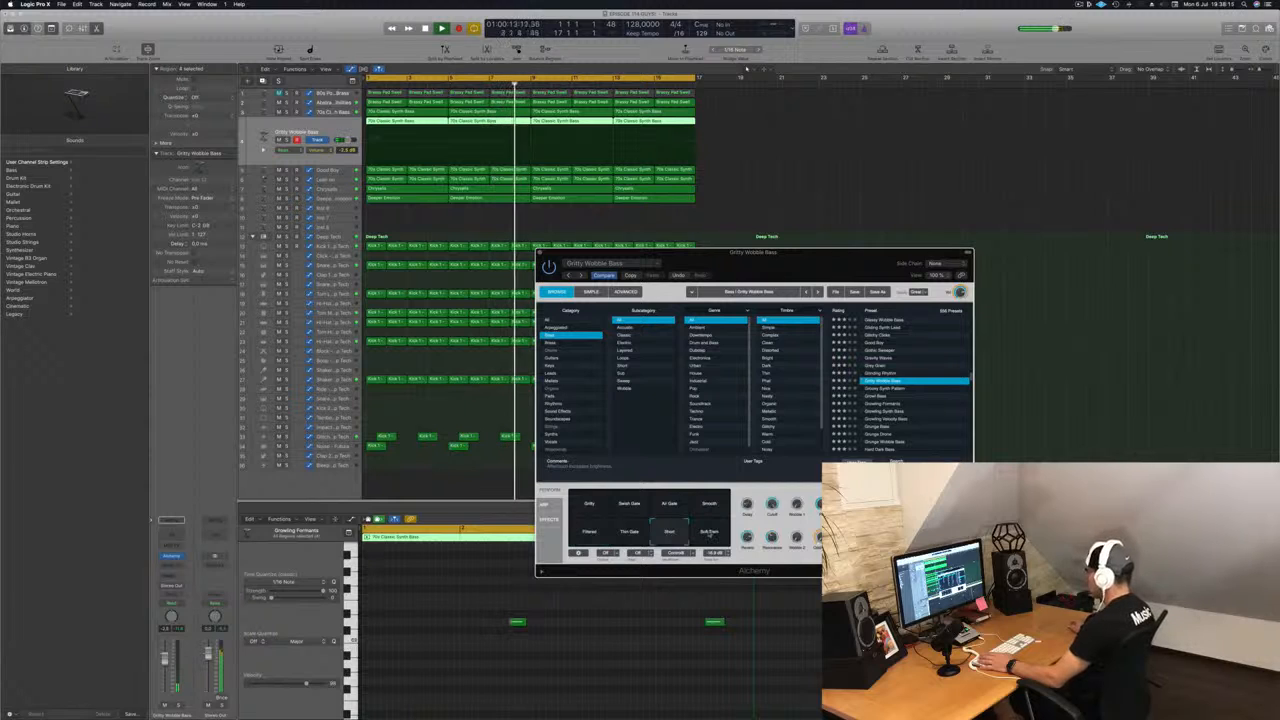
{"action": "left_click", "coordinate": [710, 534]}
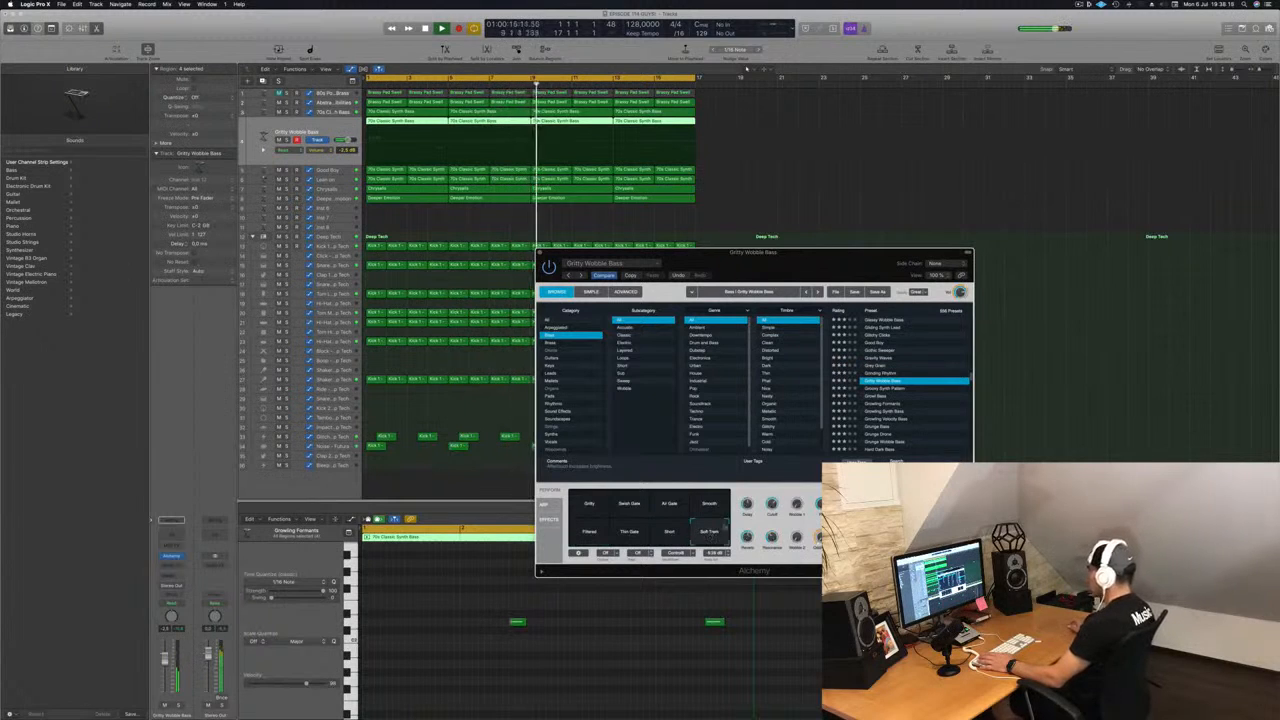
Load the Grinding Rhythm bass preset and try its Hollowed snapshot at a slightly lower track volume
{"action": "left_click", "coordinate": [877, 373]}
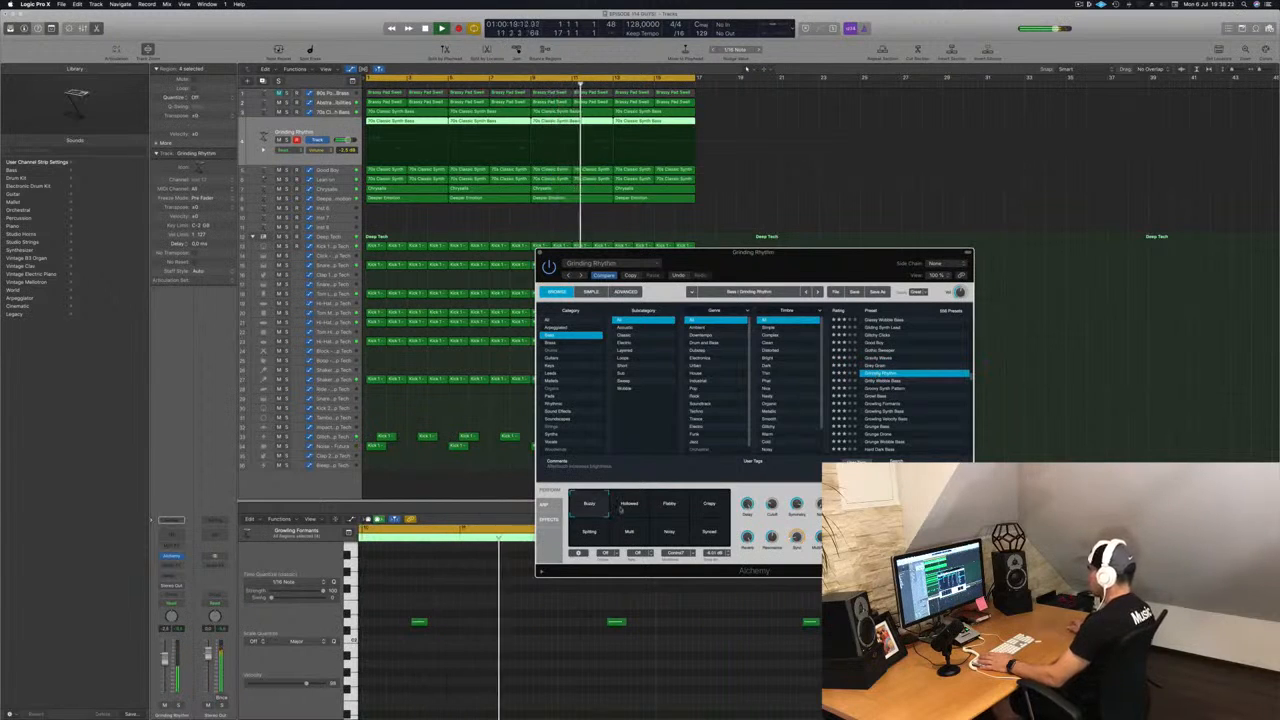
{"action": "left_click", "coordinate": [629, 508]}
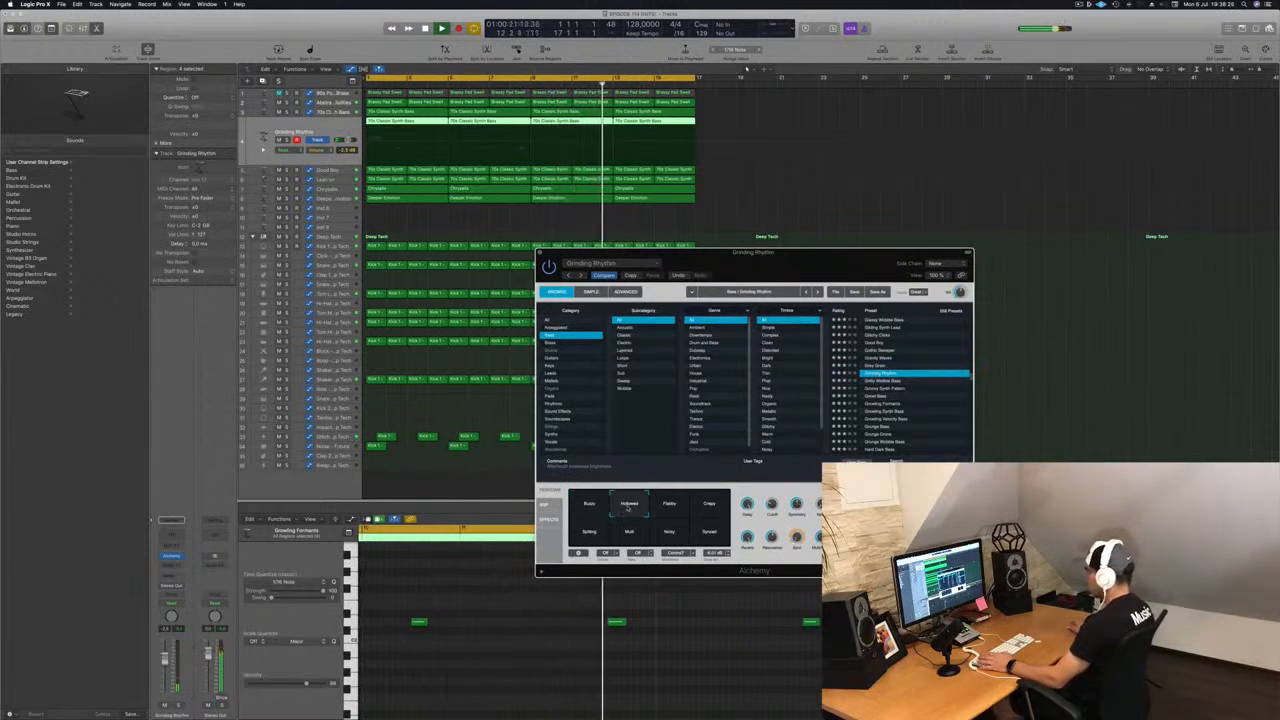
{"action": "left_click_drag", "start_coordinate": [165, 659], "coordinate": [165, 664]}
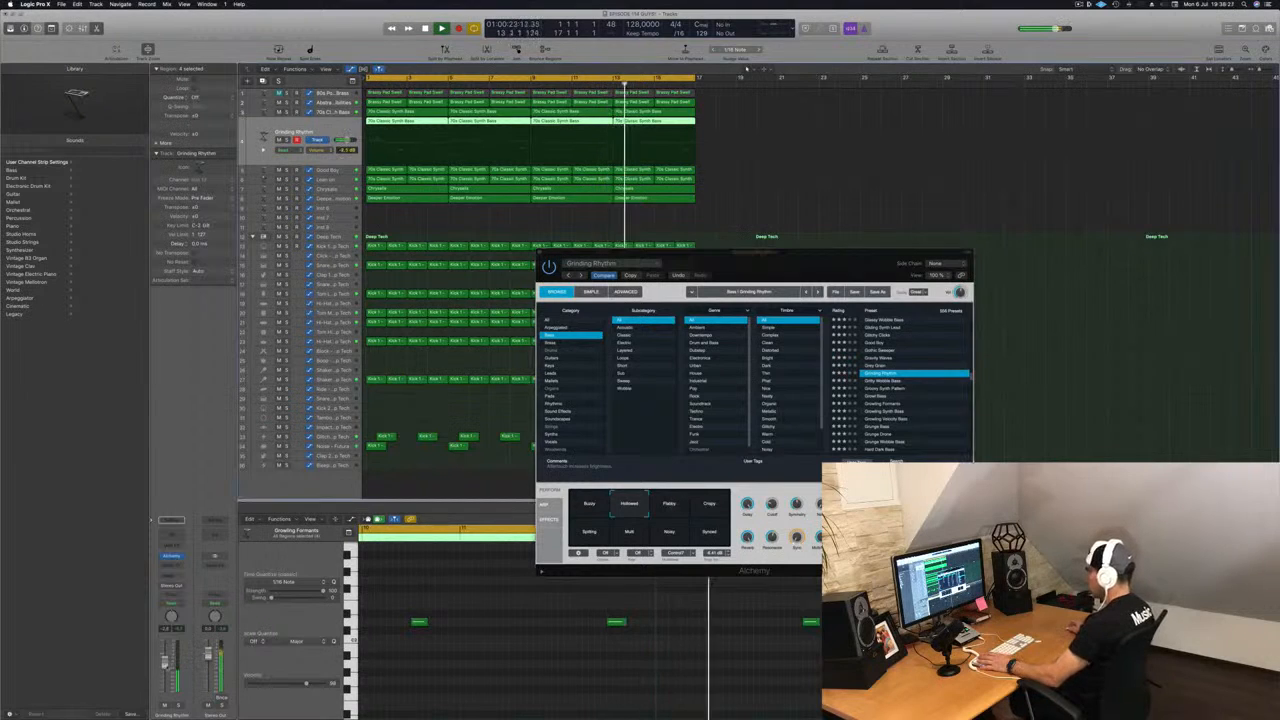
{"action": "key", "text": "Return"}
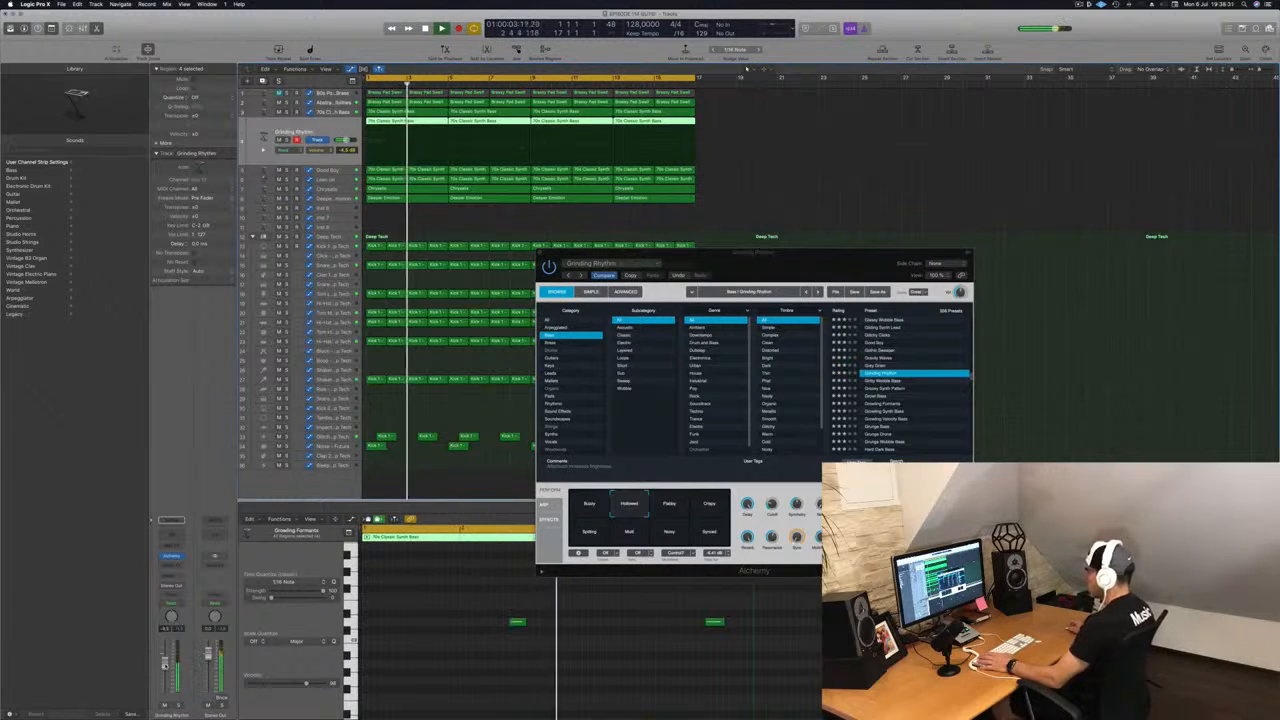
{"action": "key", "text": "Return"}
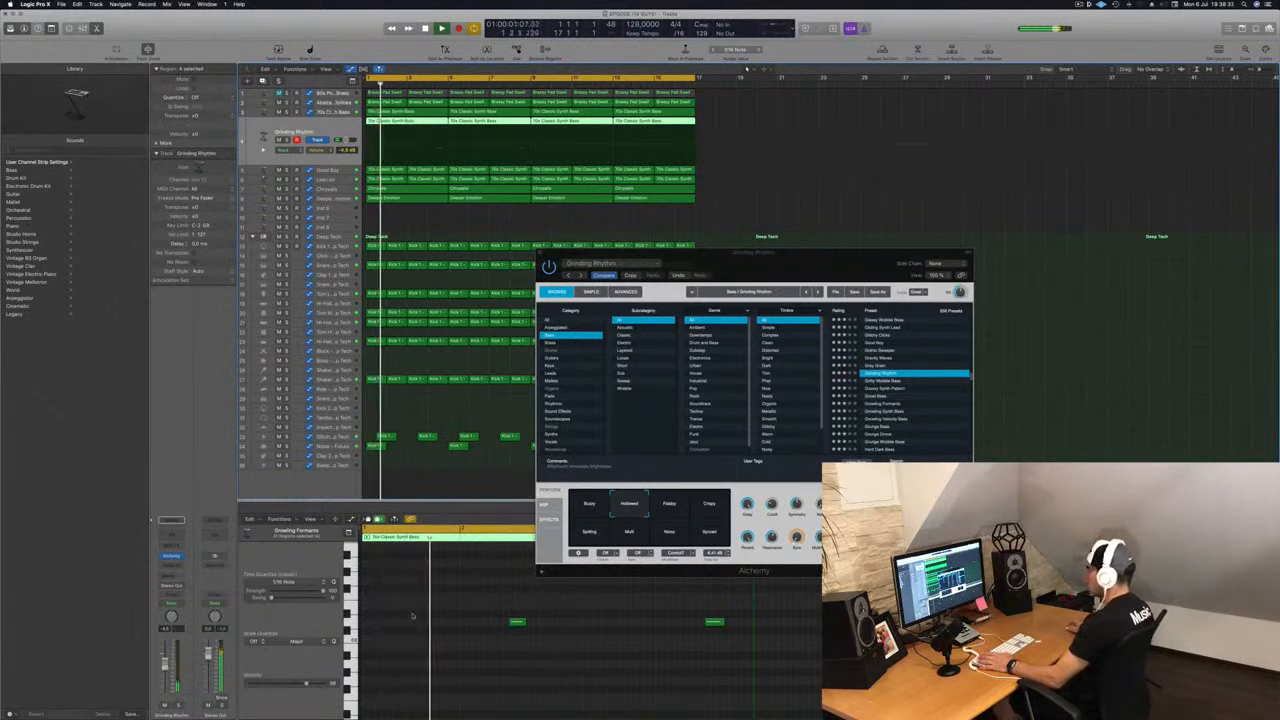
Compare further Grinding Rhythm snapshots, including Crispy, Spitting, Multi and Noisy
{"action": "left_click", "coordinate": [671, 505]}
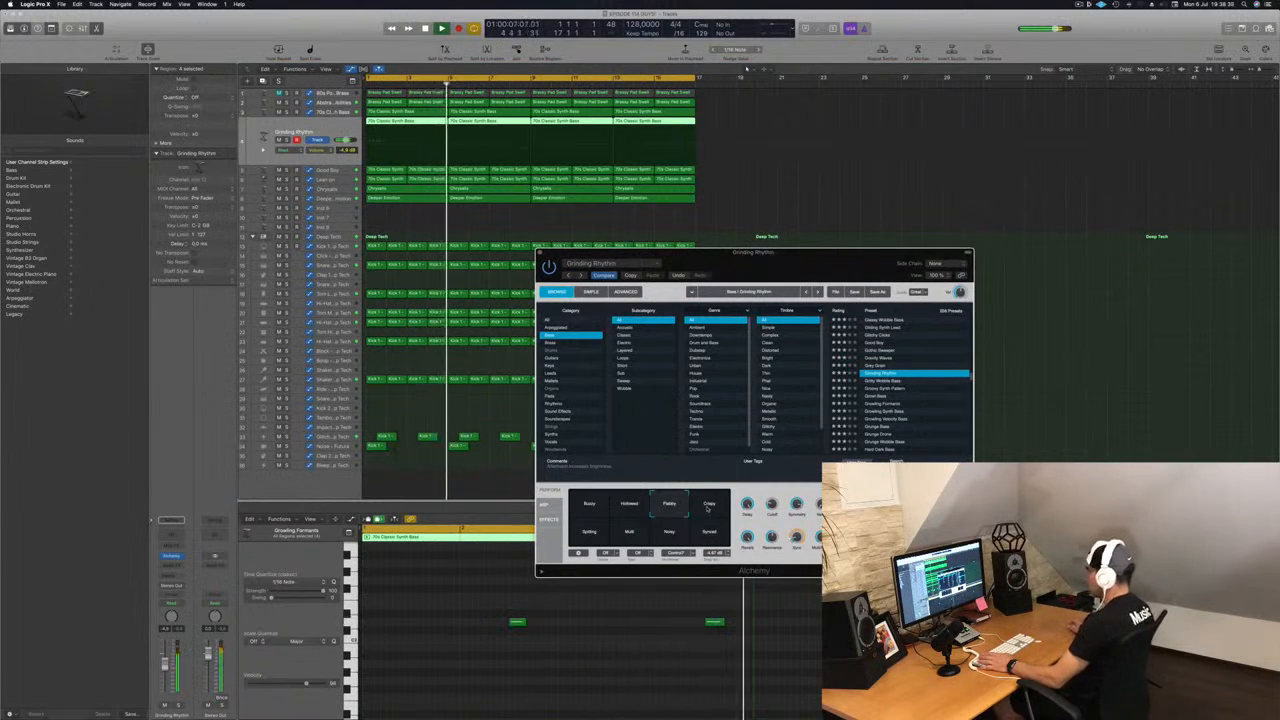
{"action": "left_click", "coordinate": [707, 505]}
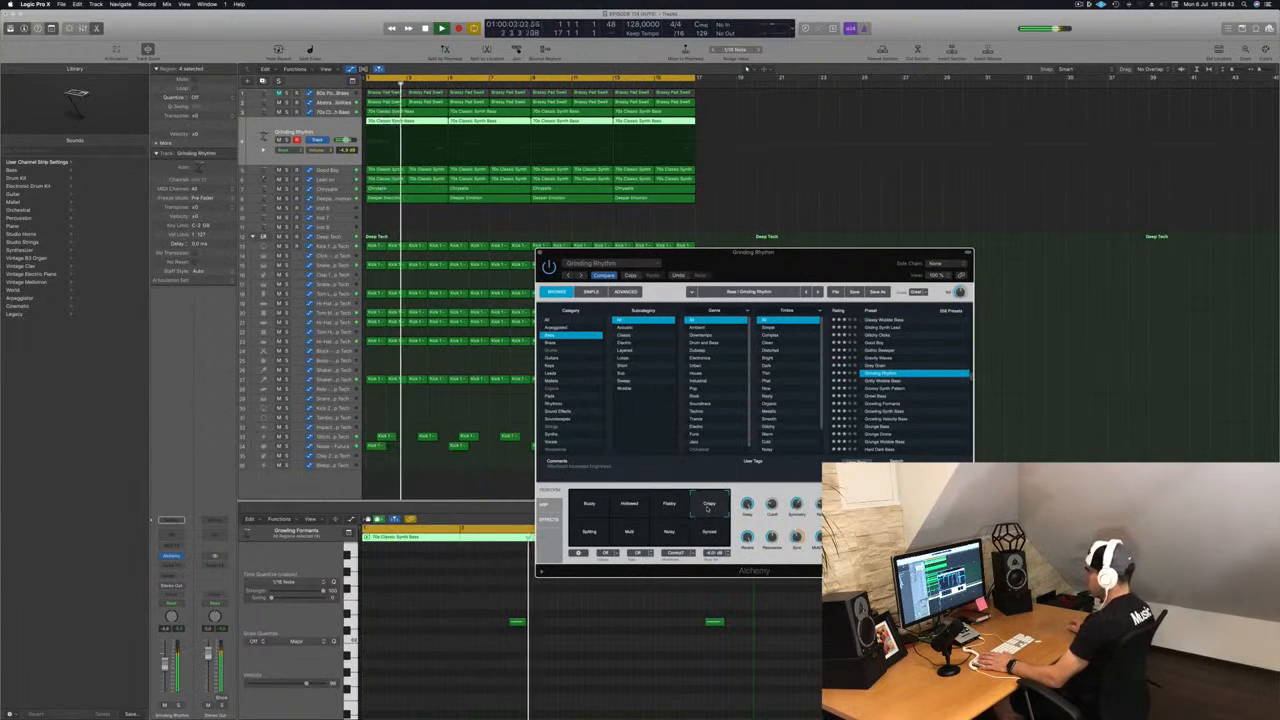
{"action": "left_click", "coordinate": [589, 533]}
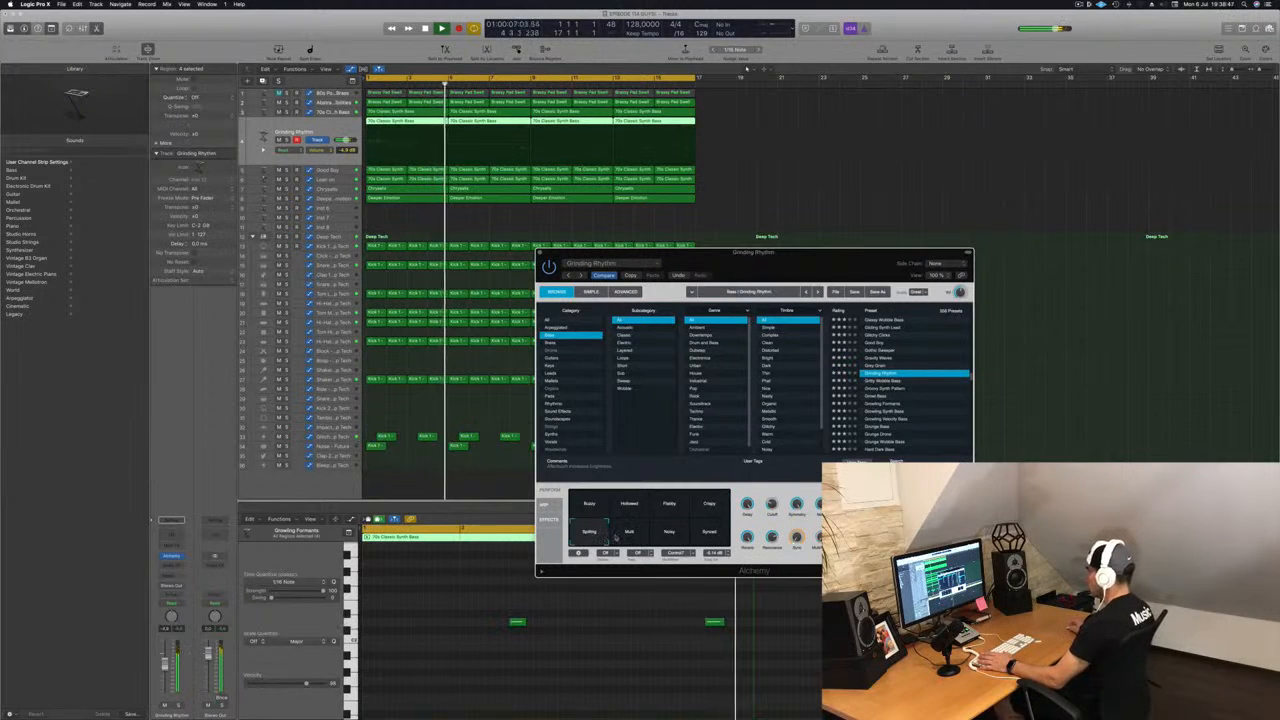
{"action": "left_click", "coordinate": [629, 534]}
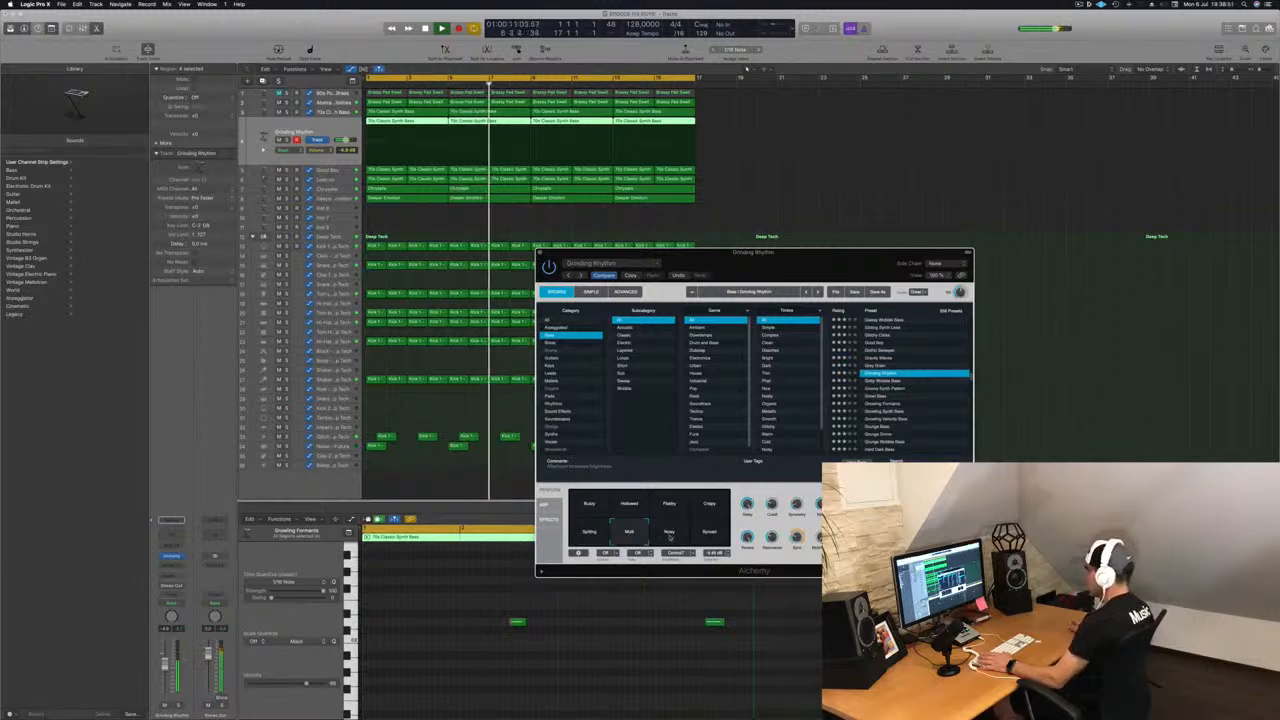
{"action": "left_click", "coordinate": [672, 535]}
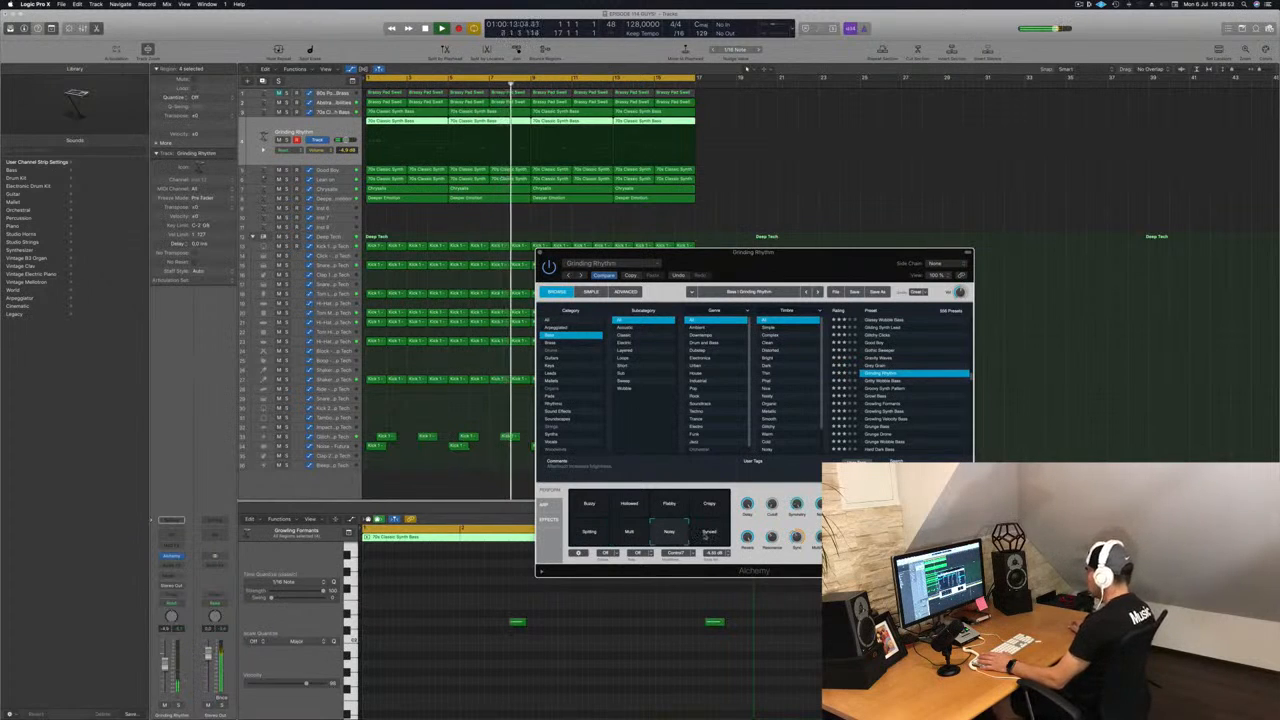
Select the Multi snapshot of Grinding Rhythm, lower the track's volume further and close the instrument
{"action": "left_click", "coordinate": [627, 535]}
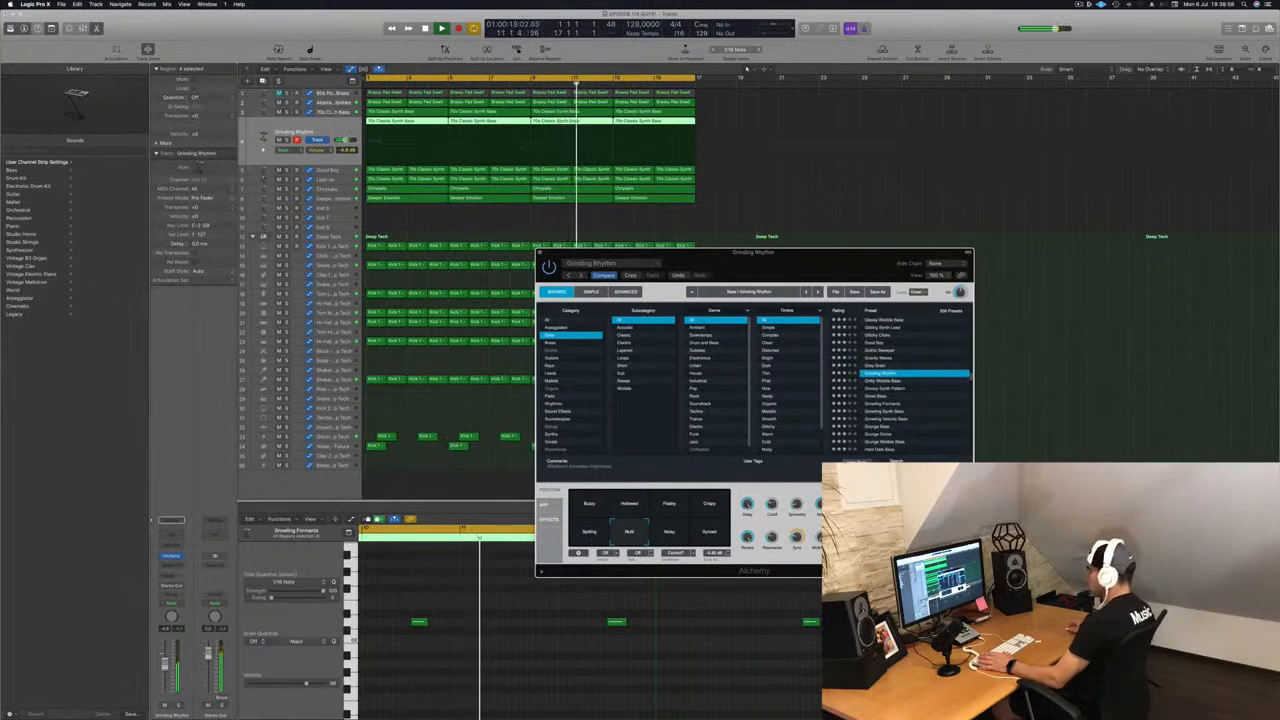
{"action": "left_click", "coordinate": [166, 669]}
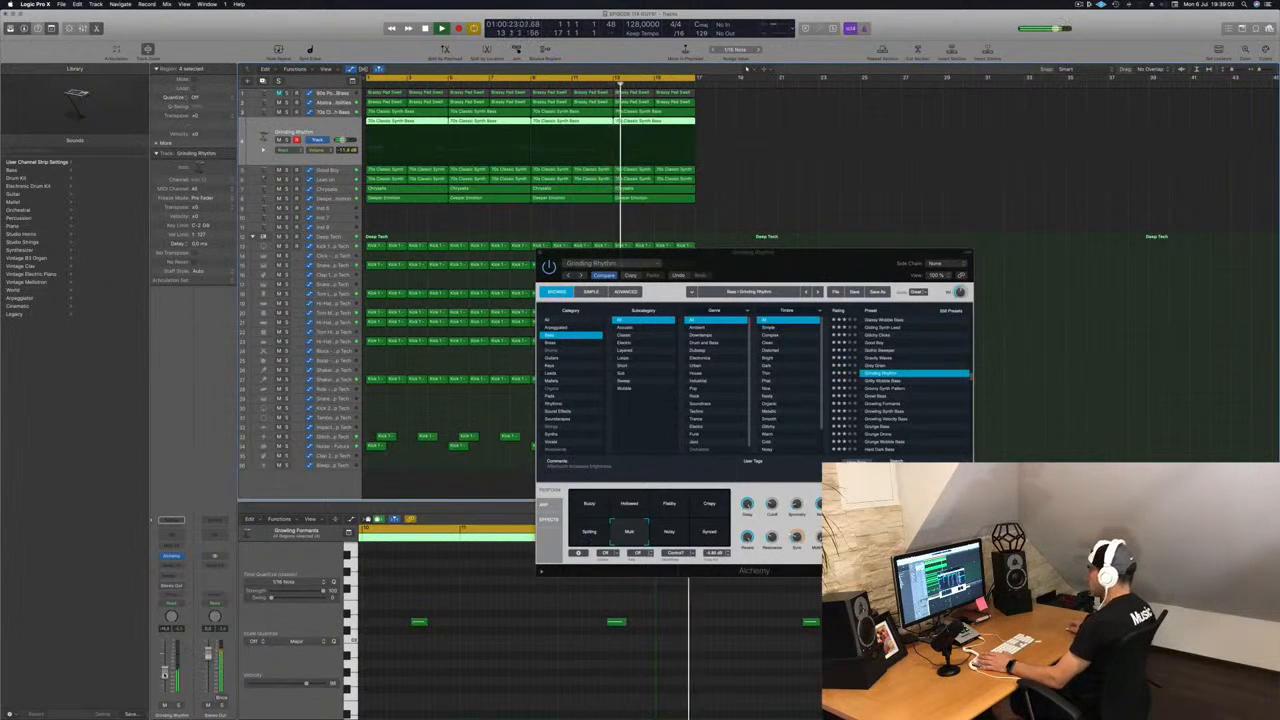
{"action": "left_click", "coordinate": [541, 254]}
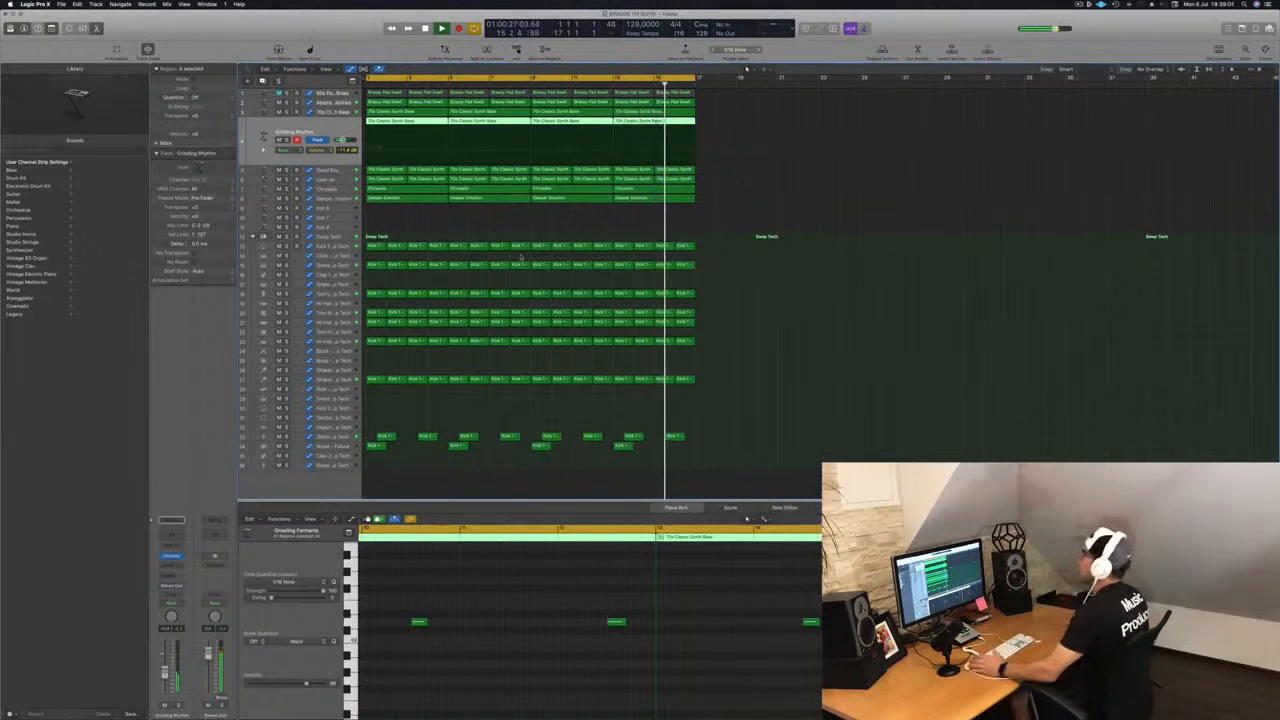
Copy the first region of the shaker track to bar 1 of the empty Deep Tech track three rows below
{"action": "left_click", "coordinate": [333, 201]}
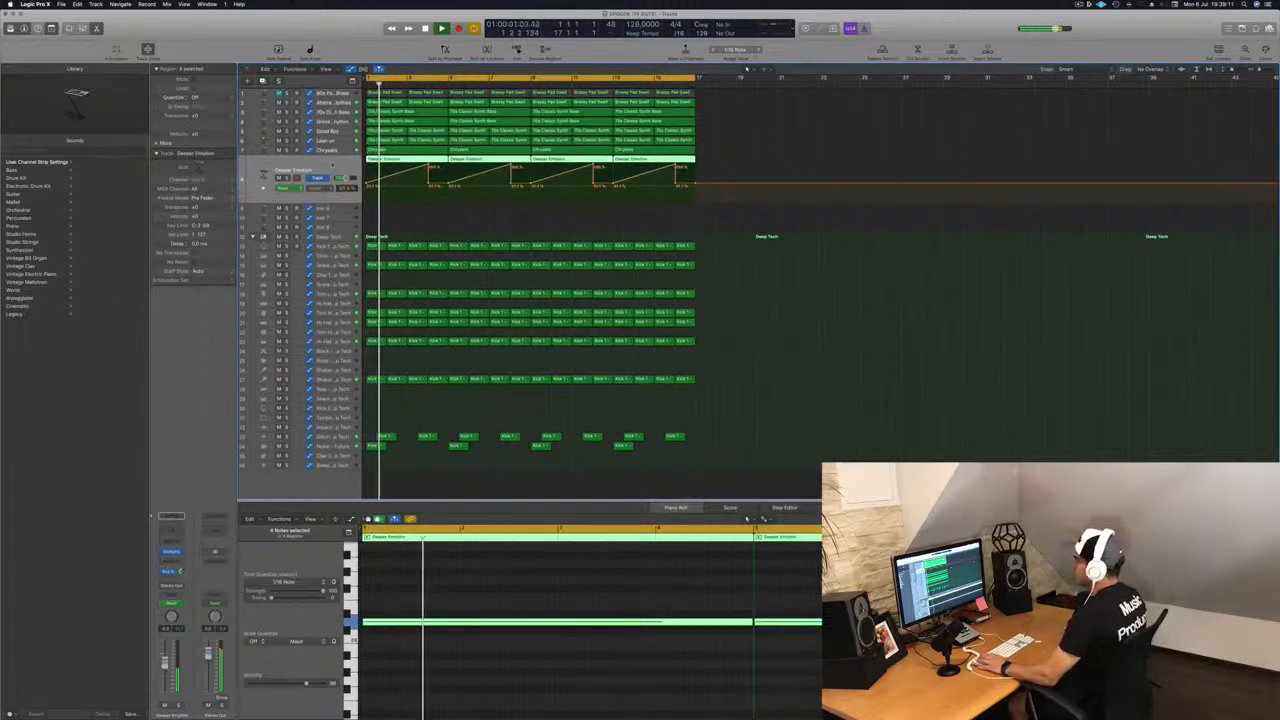
{"action": "left_click", "coordinate": [332, 94]}
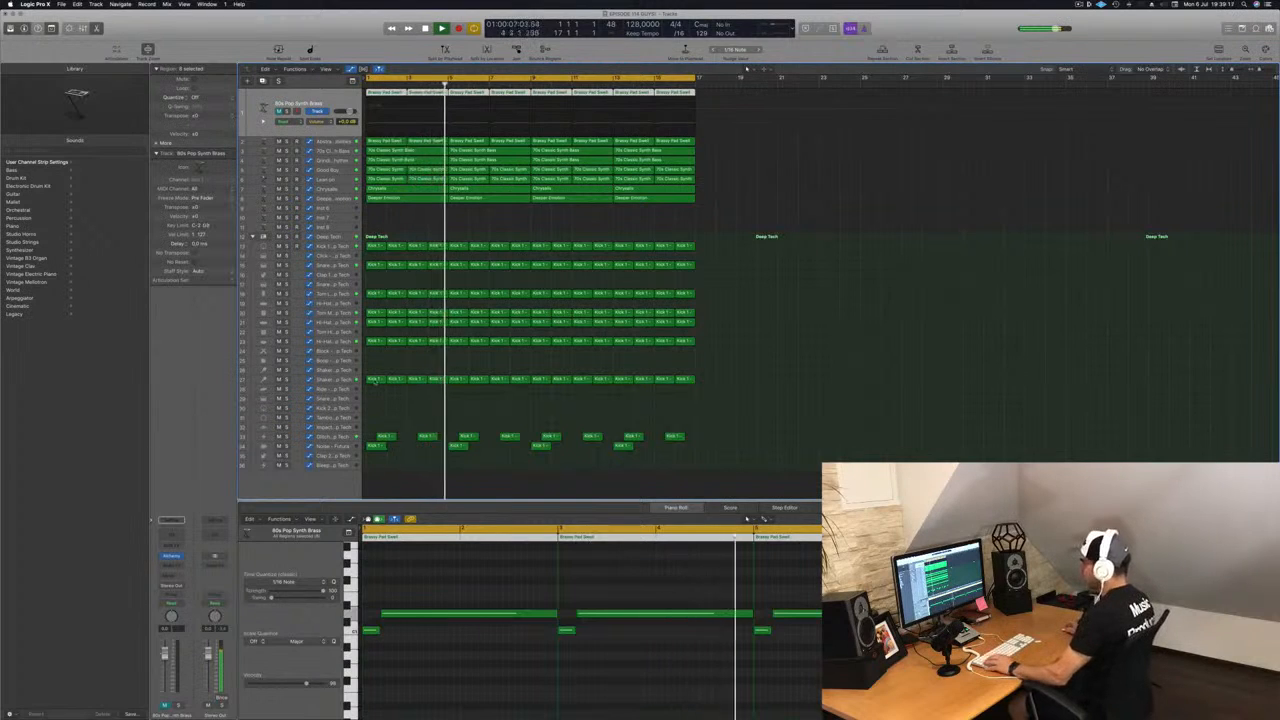
{"action": "left_click_drag", "start_coordinate": [374, 380], "coordinate": [377, 420]}
{"action": "left_click_drag", "start_coordinate": [373, 411], "coordinate": [375, 410]}
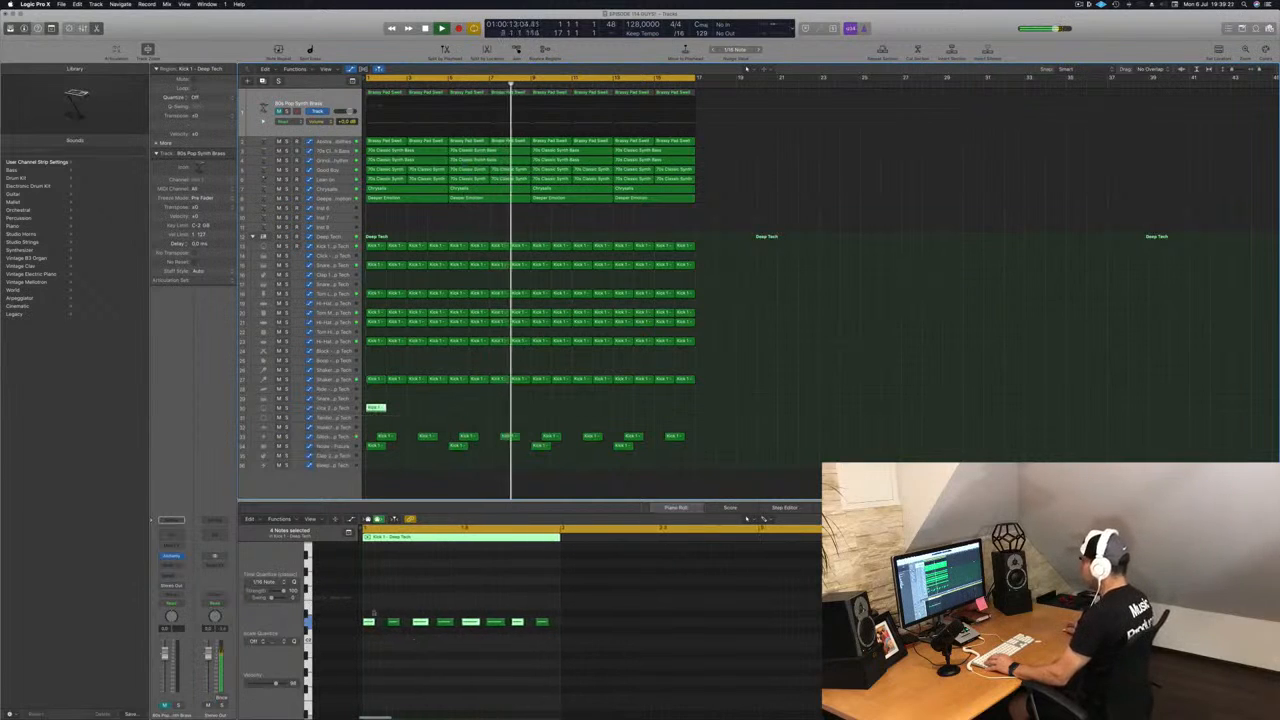
Transpose all notes of the copied region up a few semitones and play the loop from the start
{"action": "left_click_drag", "start_coordinate": [364, 609], "coordinate": [570, 651]}
{"action": "key", "text": "alt+Up"}
{"action": "key", "text": "alt+Up"}
{"action": "key", "text": "alt+Up"}
{"action": "key", "text": "alt+Up"}
{"action": "key", "text": "alt+Up"}
{"action": "key", "text": "alt+Up"}
{"action": "key", "text": "alt+Up"}
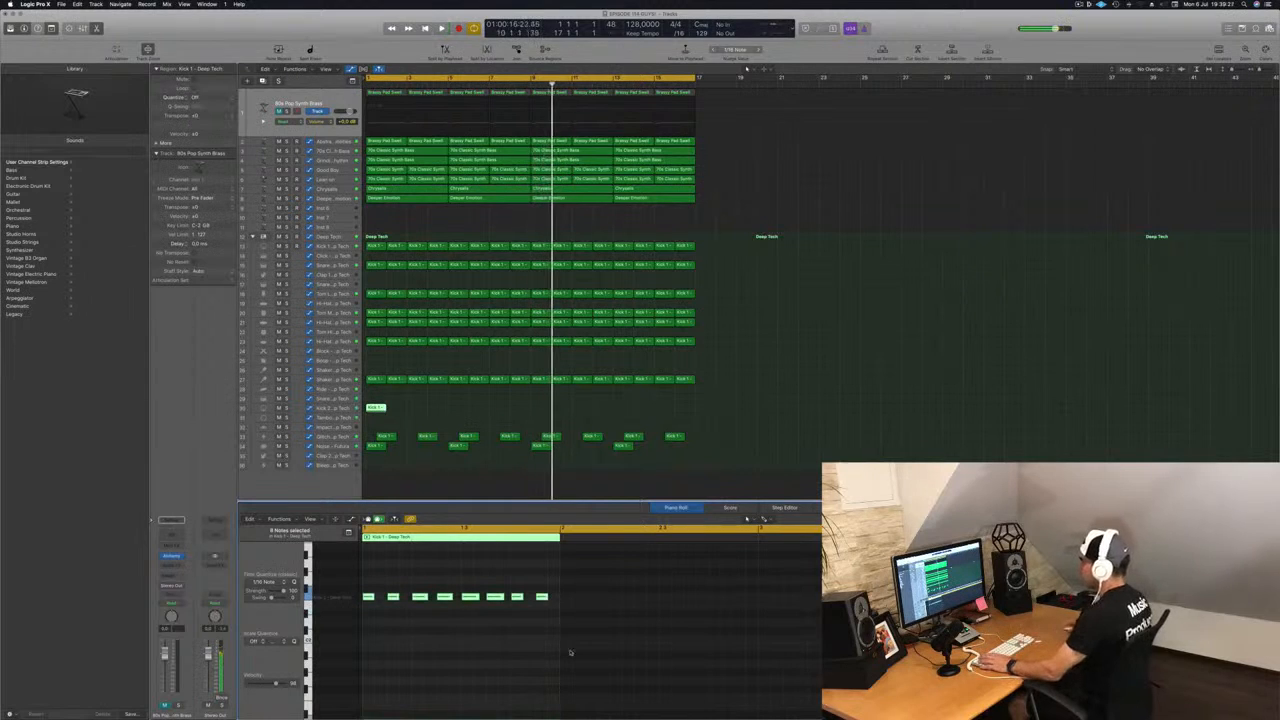
{"action": "key", "text": "Return"}
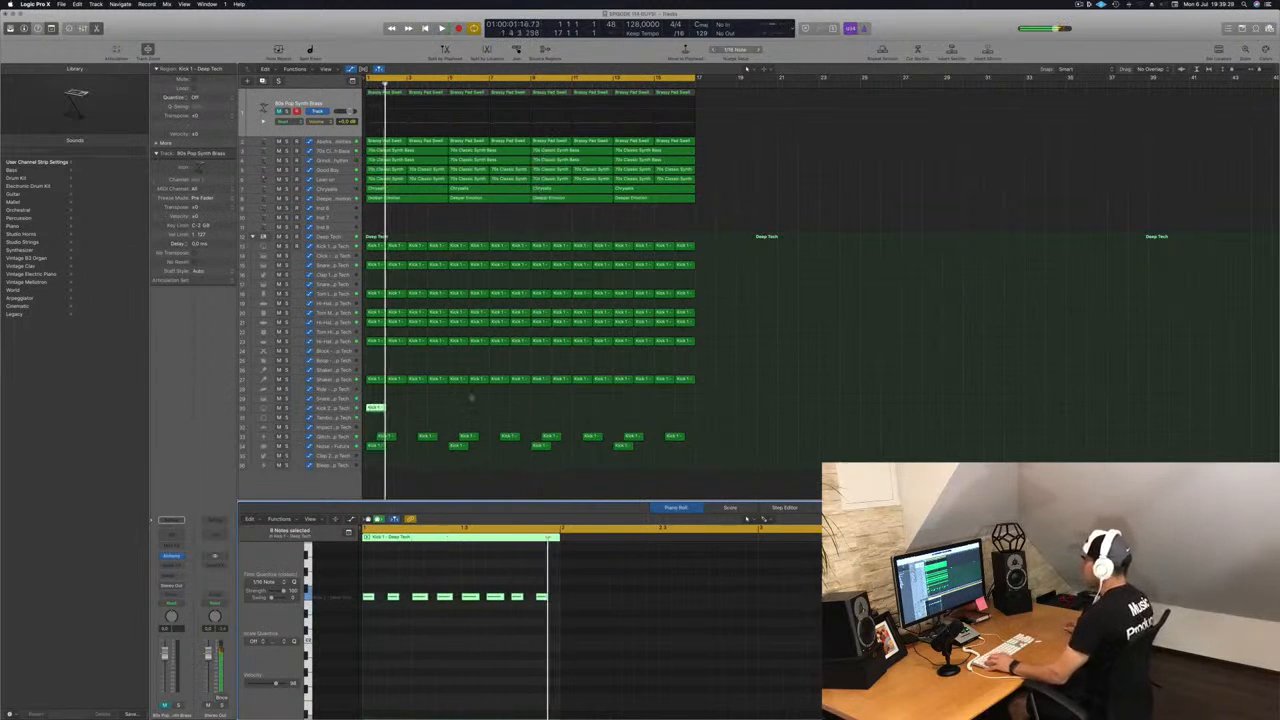
Duplicate the bar 1 region on the Kick 2 track repeatedly until copies fill all 16 bars
{"action": "left_click_drag", "start_coordinate": [378, 409], "coordinate": [398, 413]}
{"action": "left_click_drag", "start_coordinate": [401, 419], "coordinate": [376, 410]}
{"action": "left_click_drag", "start_coordinate": [376, 409], "coordinate": [457, 413]}
{"action": "left_click_drag", "start_coordinate": [536, 412], "coordinate": [367, 413]}
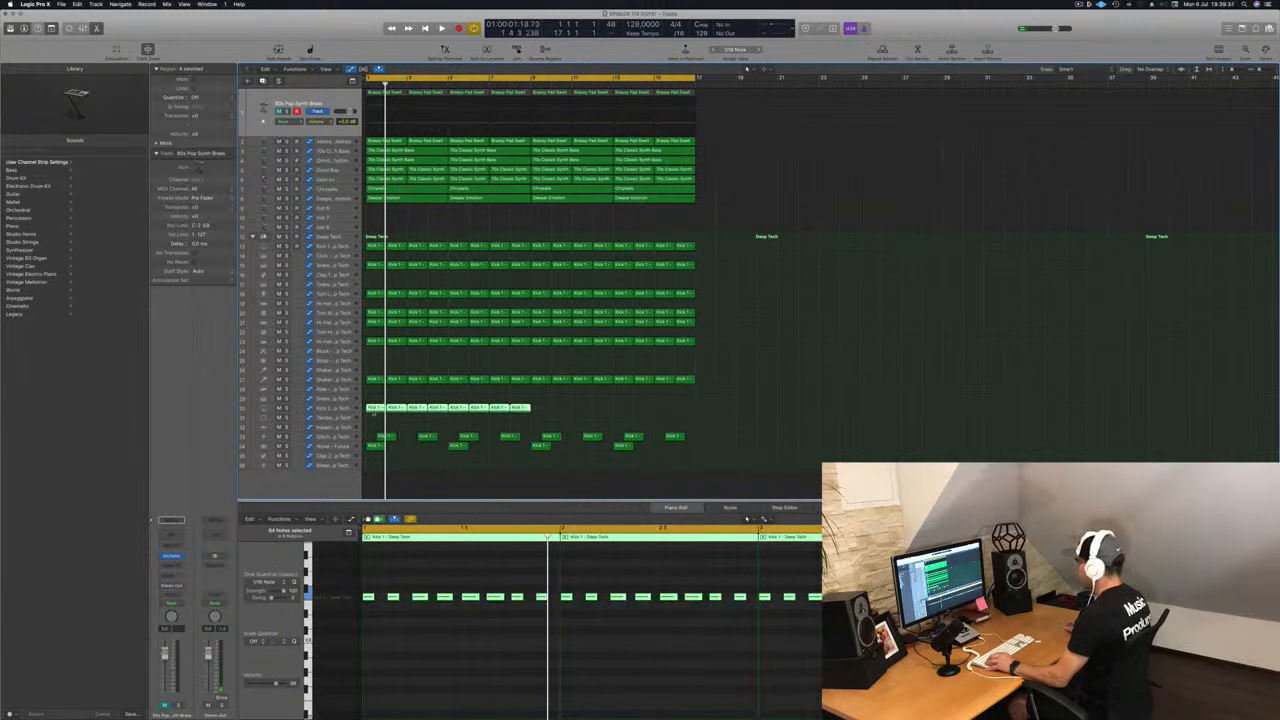
{"action": "left_click_drag", "start_coordinate": [455, 414], "coordinate": [540, 416]}
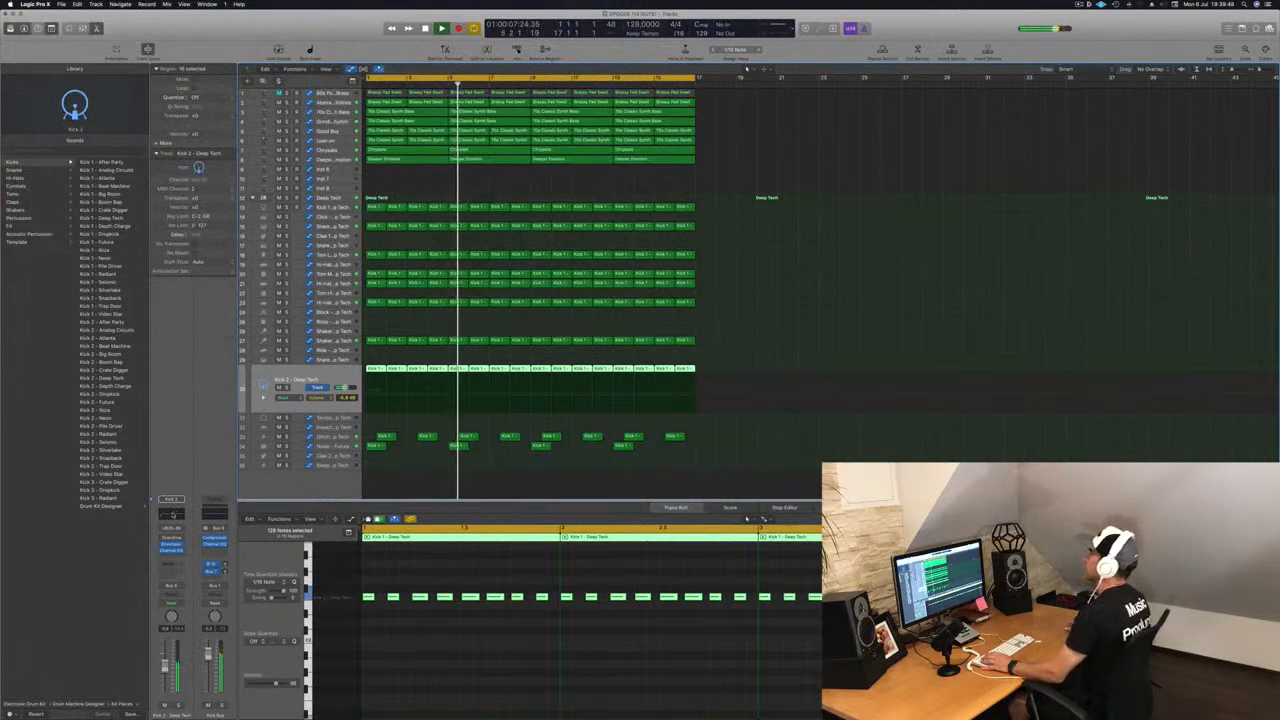
Add a 104 Hz high cut at 48 dB/Oct in the Kick 2 track's Channel EQ, comparing it with the low cut off and on
{"action": "left_click", "coordinate": [172, 514]}
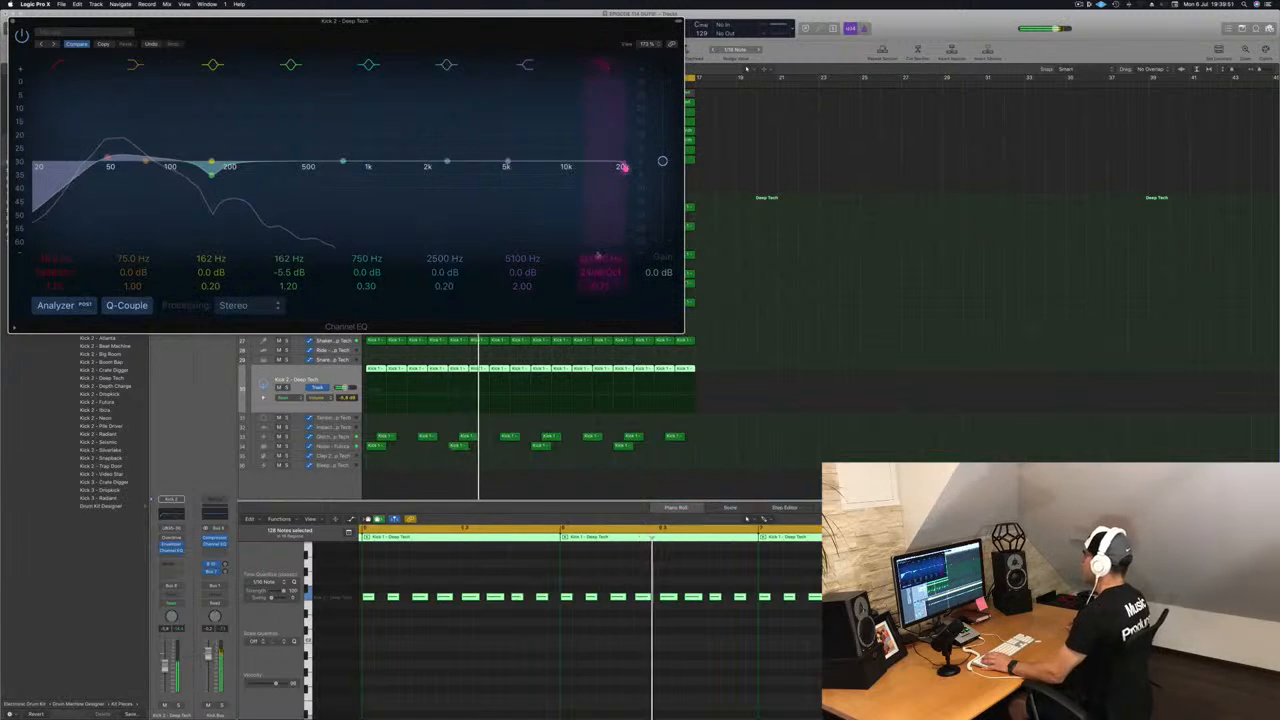
{"action": "left_click_drag", "start_coordinate": [601, 273], "coordinate": [599, 352]}
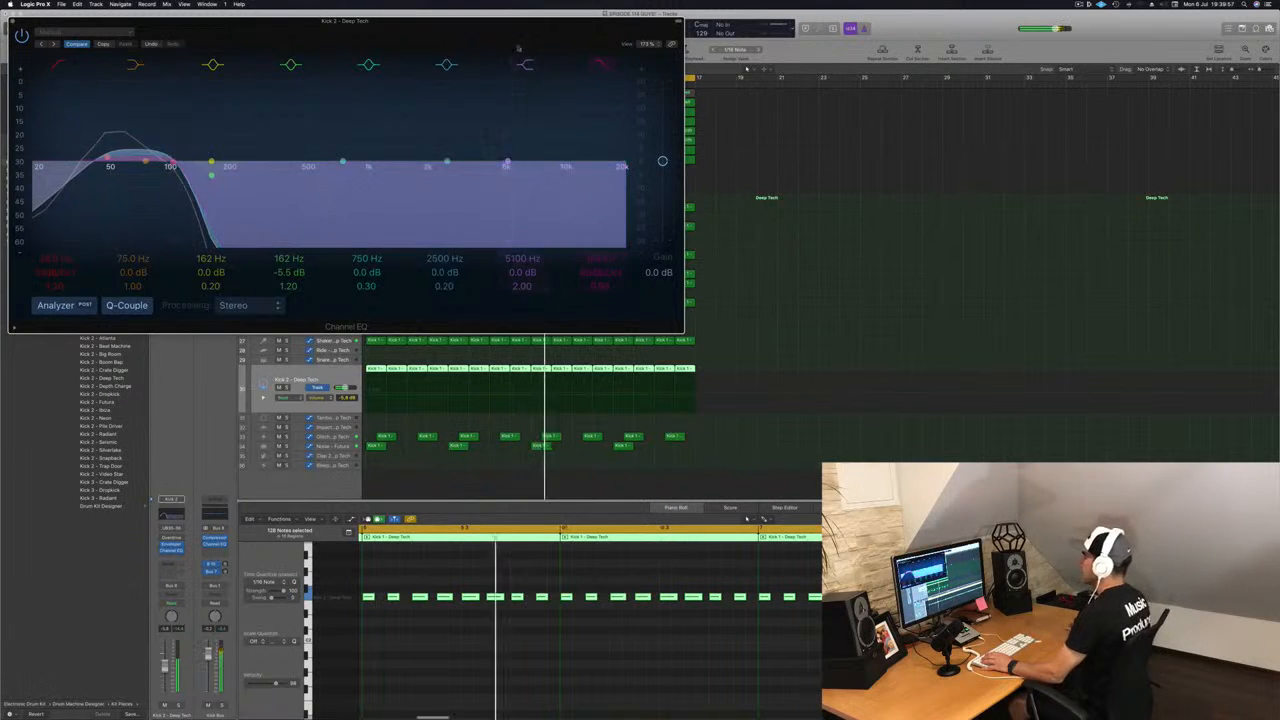
{"action": "left_click_drag", "start_coordinate": [524, 35], "coordinate": [666, 43]}
{"action": "left_click", "coordinate": [199, 75]}
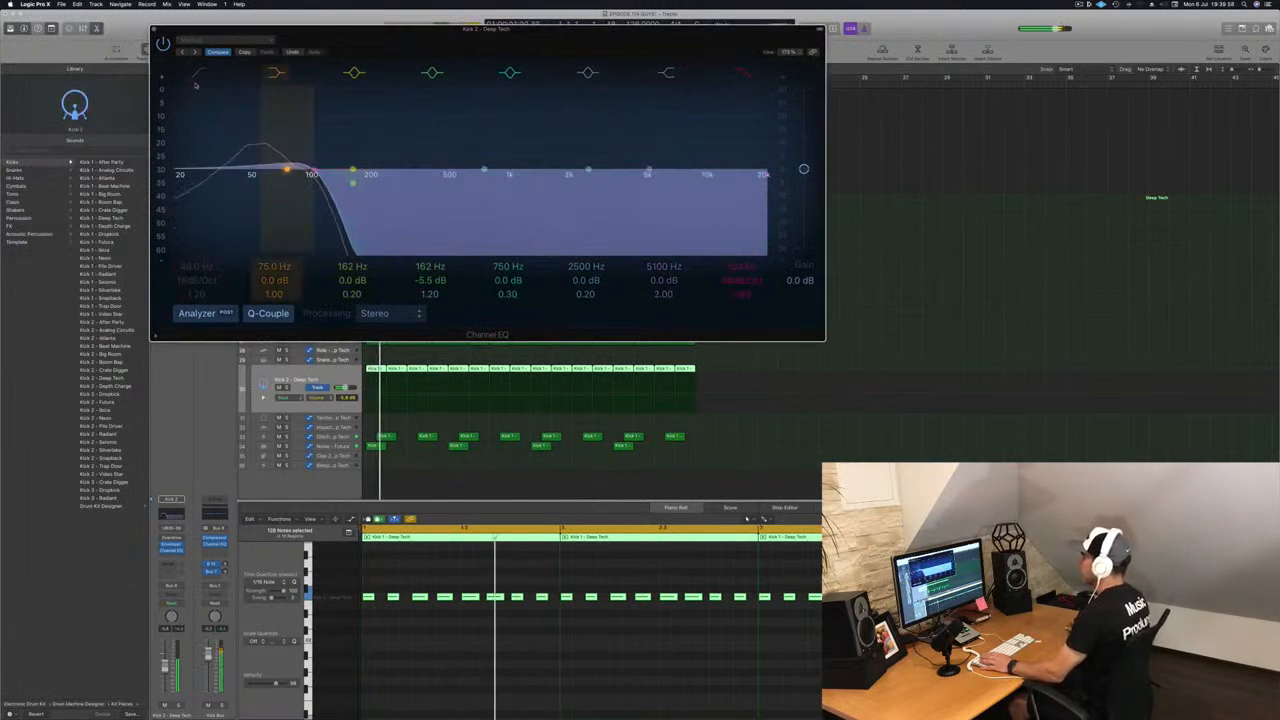
{"action": "left_click_drag", "start_coordinate": [428, 45], "coordinate": [606, 129]}
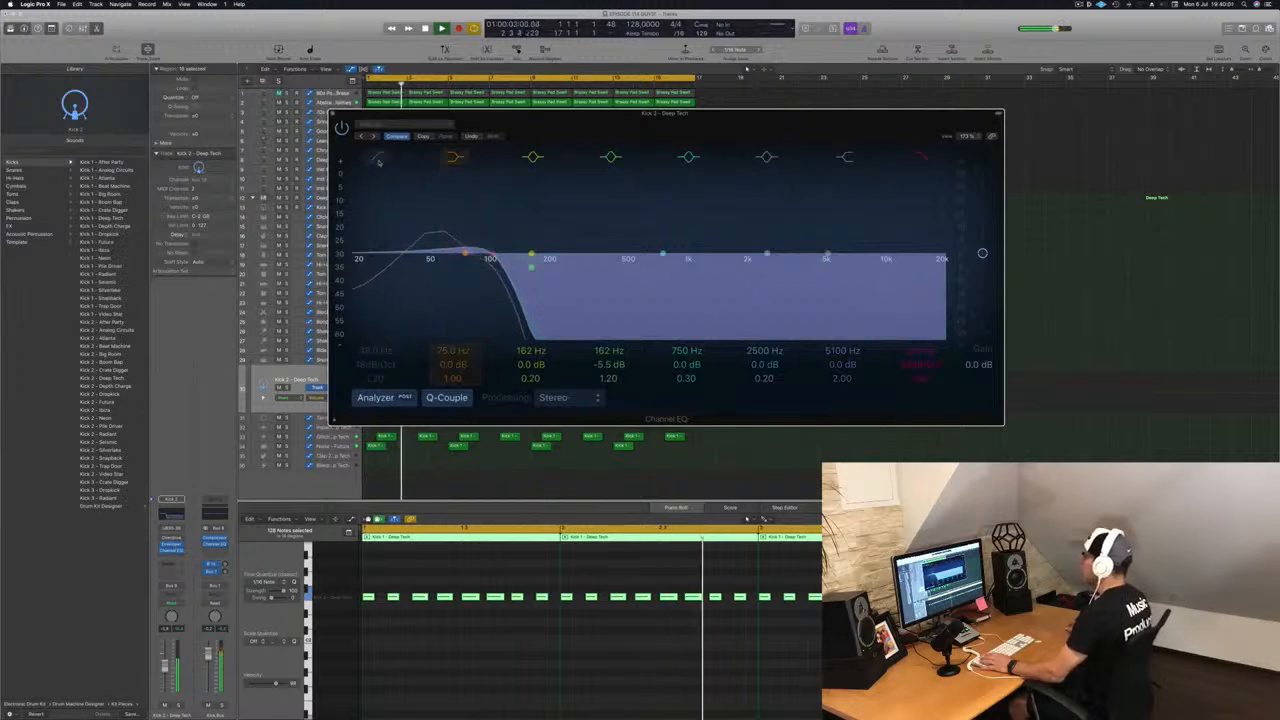
{"action": "left_click", "coordinate": [375, 160]}
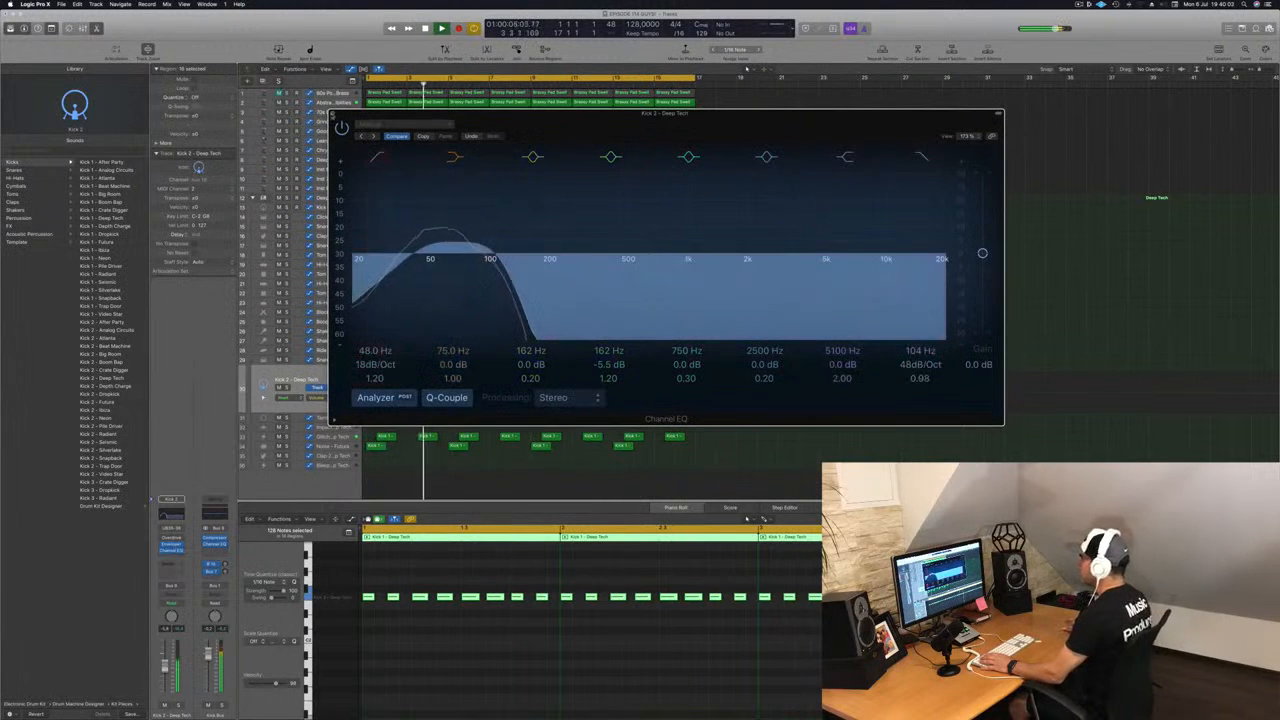
{"action": "key", "text": "super+w"}
{"action": "key", "text": "Return"}
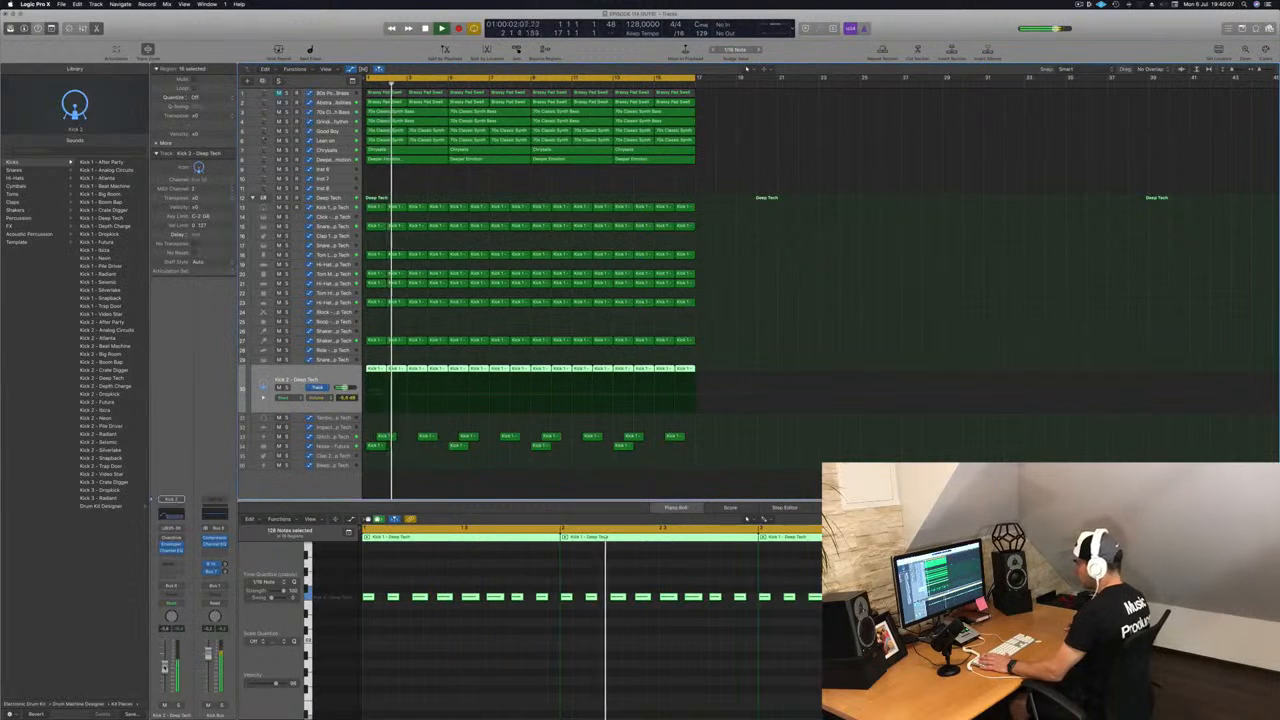
{"action": "key", "text": "Return"}
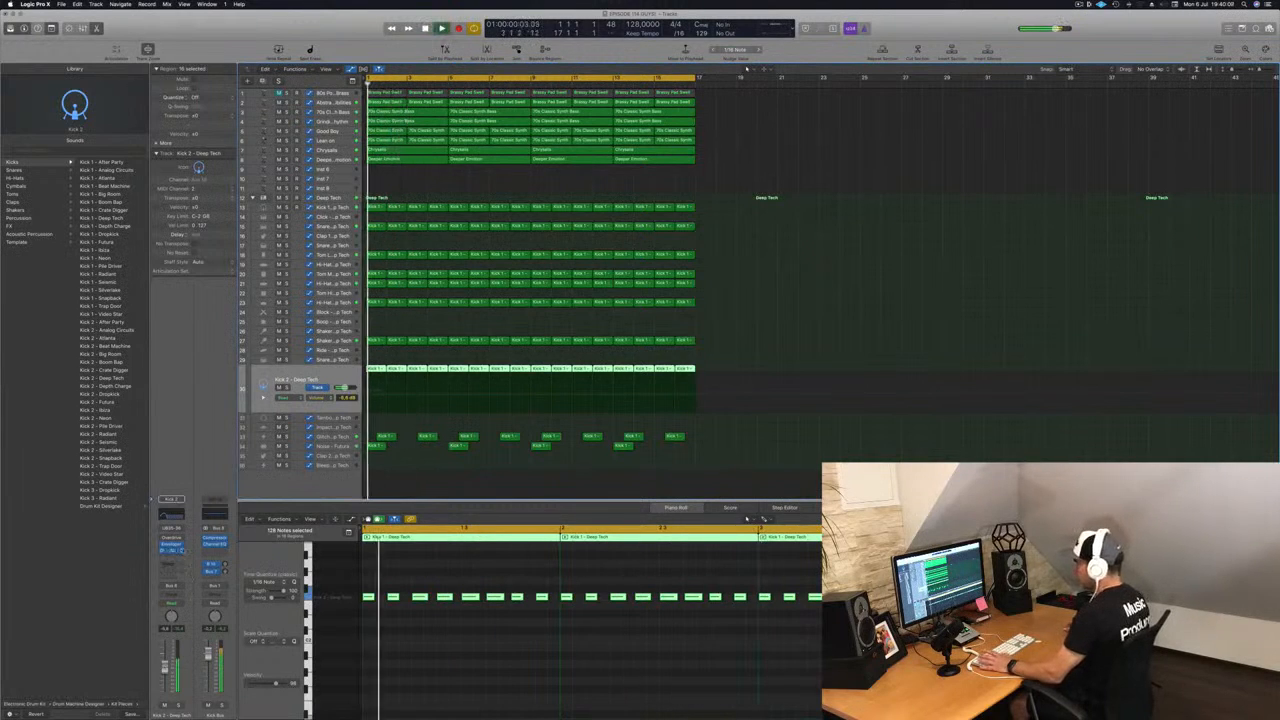
Insert a stereo Compressor on the Kick 2 track and set its side chain to Inst 8
{"action": "left_click", "coordinate": [172, 557]}
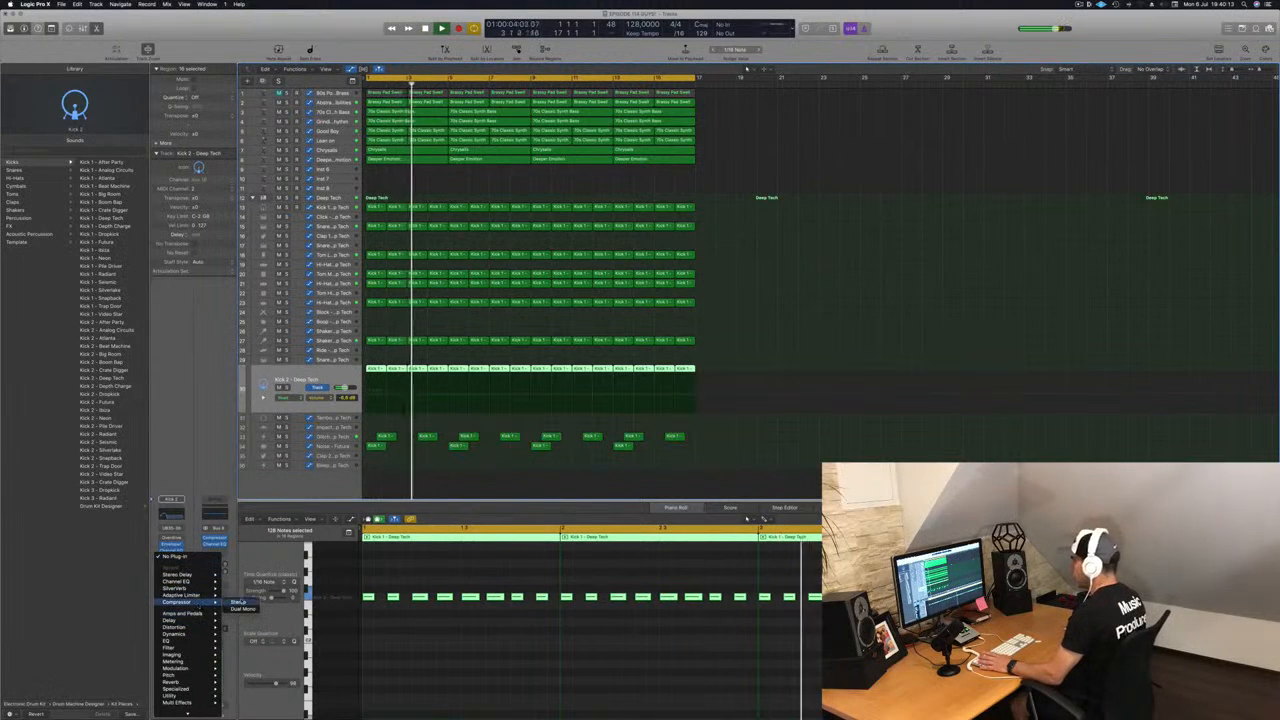
{"action": "left_click", "coordinate": [240, 602]}
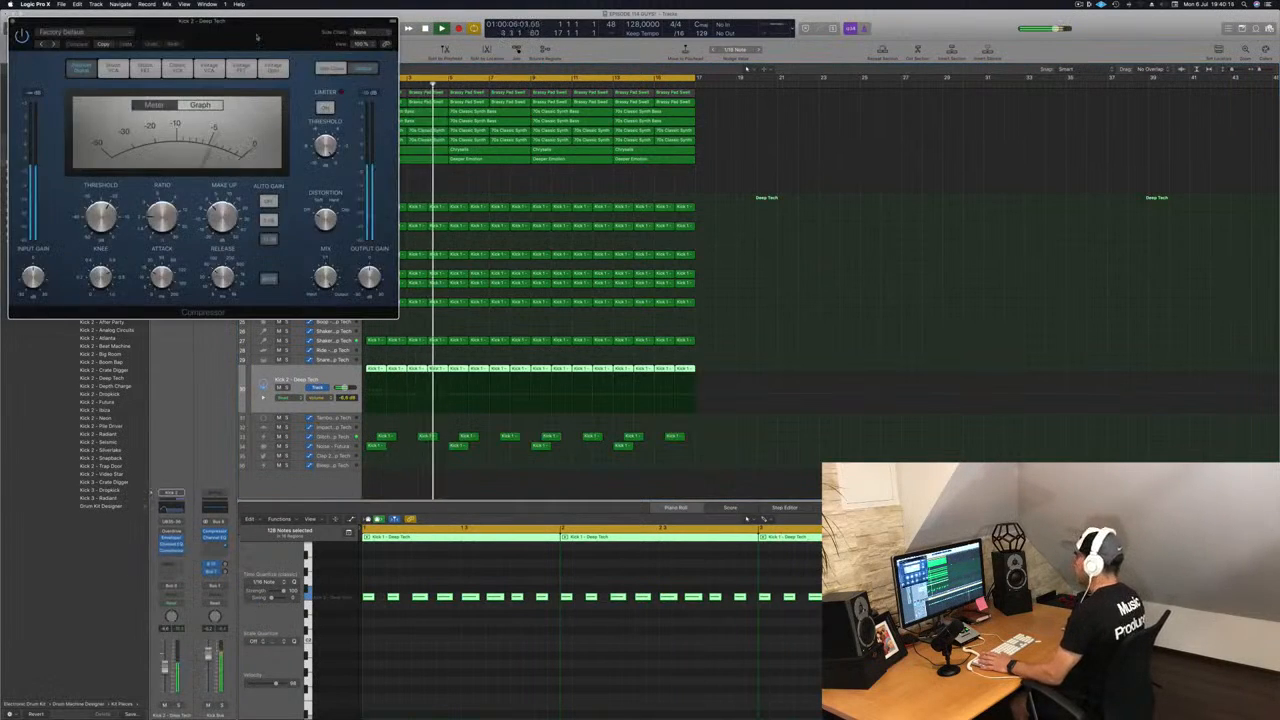
{"action": "left_click_drag", "start_coordinate": [250, 33], "coordinate": [1056, 297]}
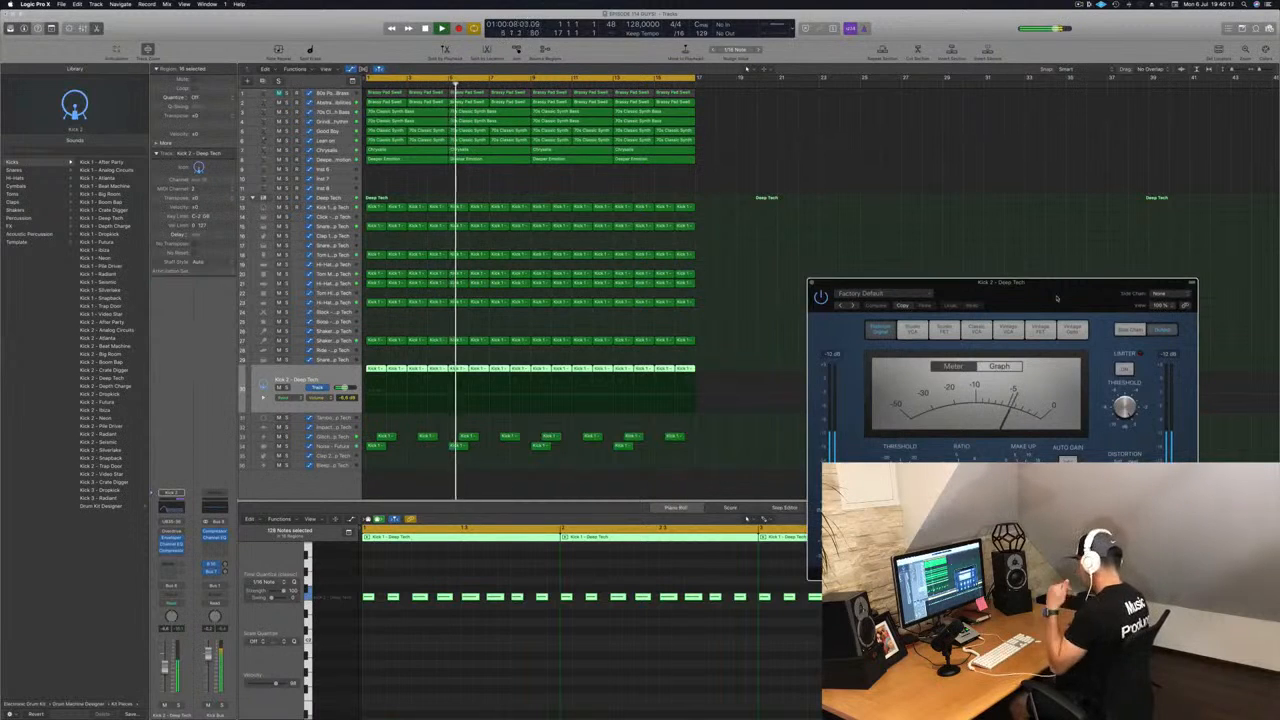
{"action": "left_click_drag", "start_coordinate": [1056, 297], "coordinate": [800, 305]}
{"action": "left_click", "coordinate": [885, 316]}
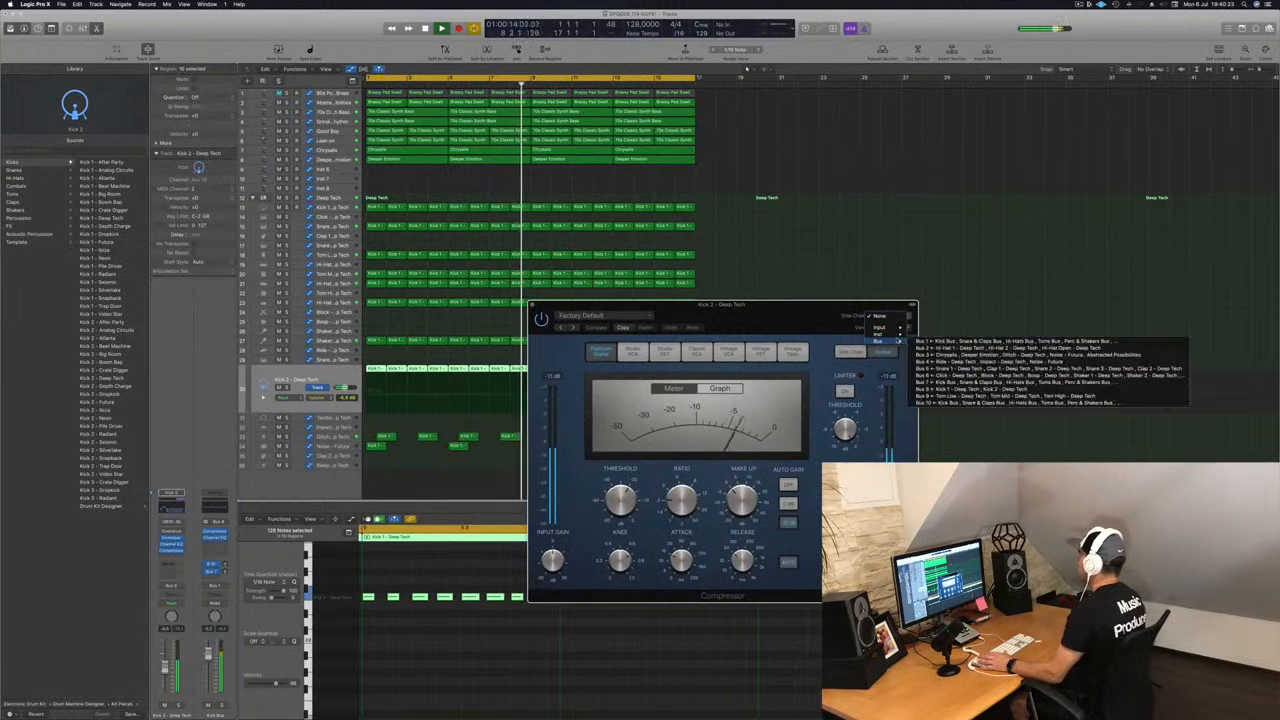
{"action": "mouse_move", "coordinate": [893, 334]}
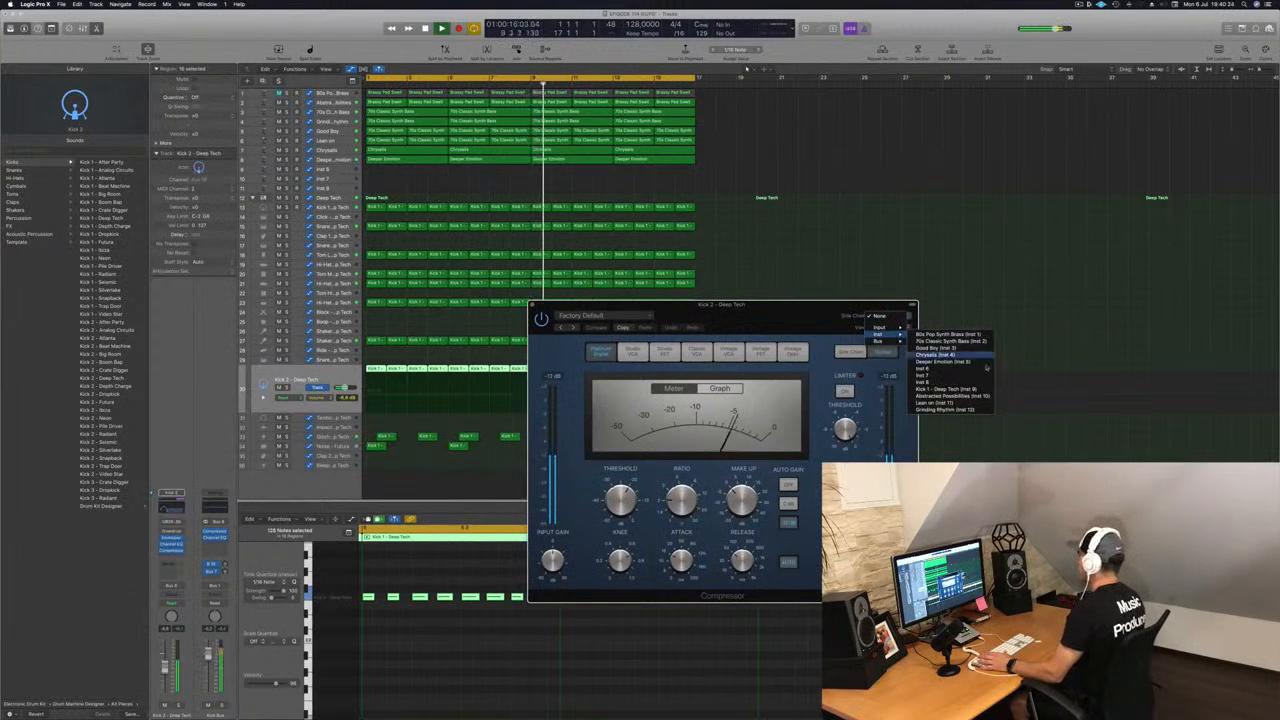
{"action": "left_click", "coordinate": [925, 381]}
{"action": "left_click_drag", "start_coordinate": [782, 319], "coordinate": [806, 296]}
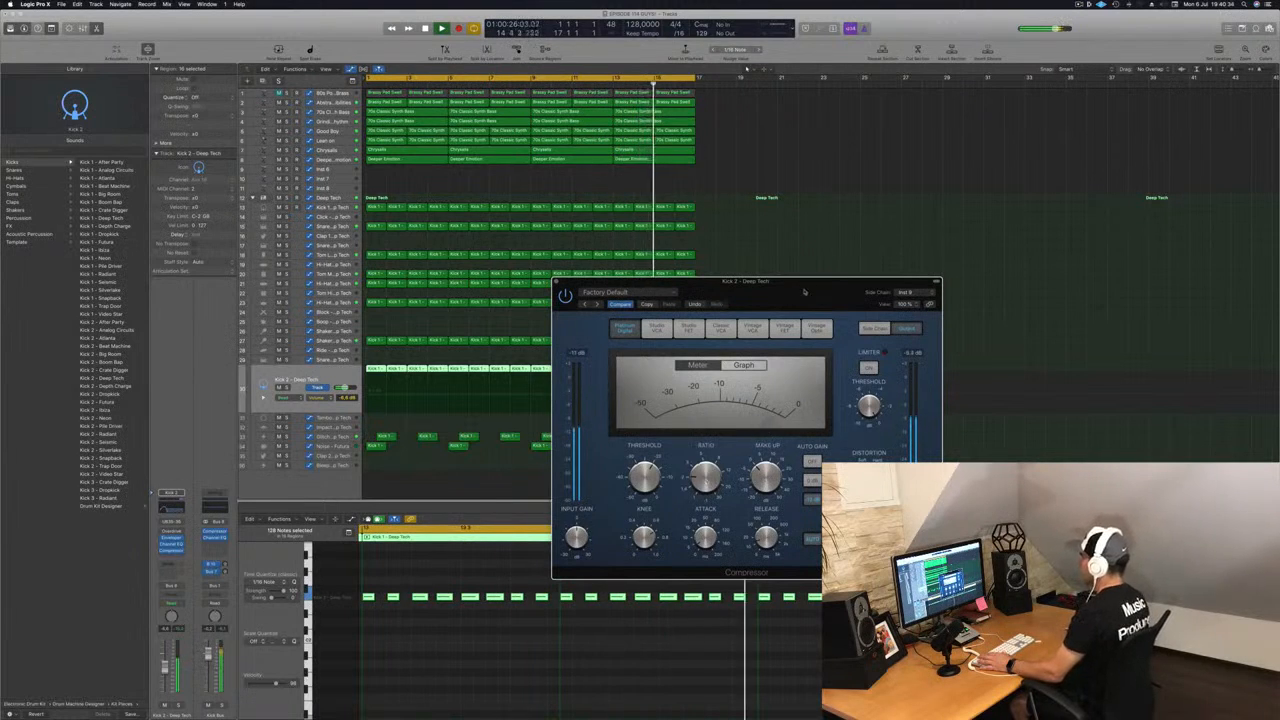
{"action": "left_click_drag", "start_coordinate": [804, 291], "coordinate": [737, 263]}
Close the compressor and lower the Kick 2 track's volume to about -12 dB while replaying the loop
{"action": "key", "text": "Return"}
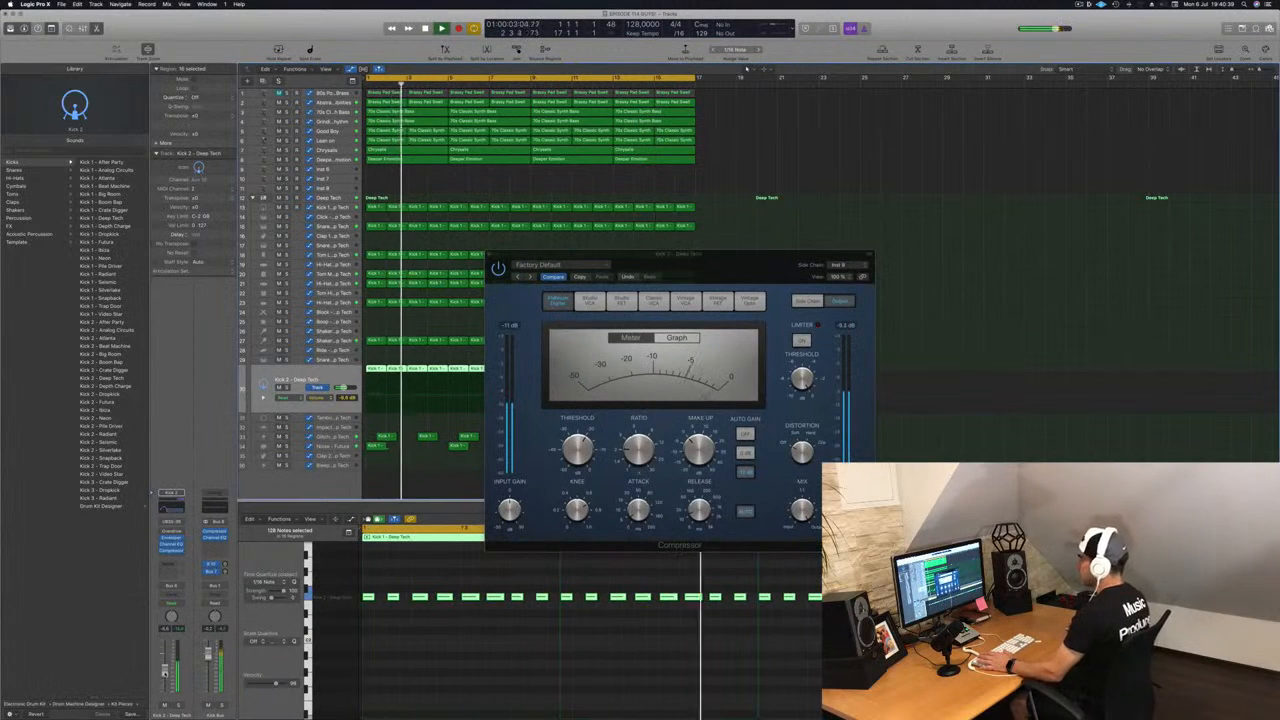
{"action": "key", "text": "super+w"}
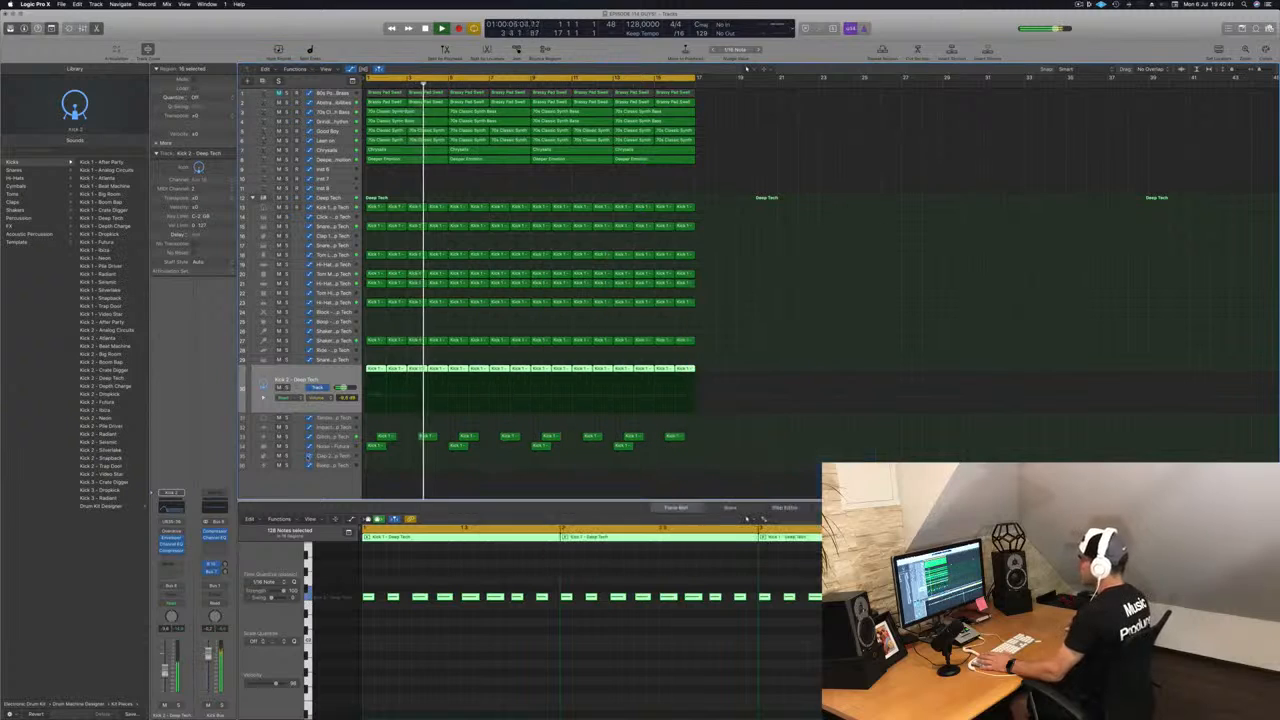
{"action": "key", "text": "Return"}
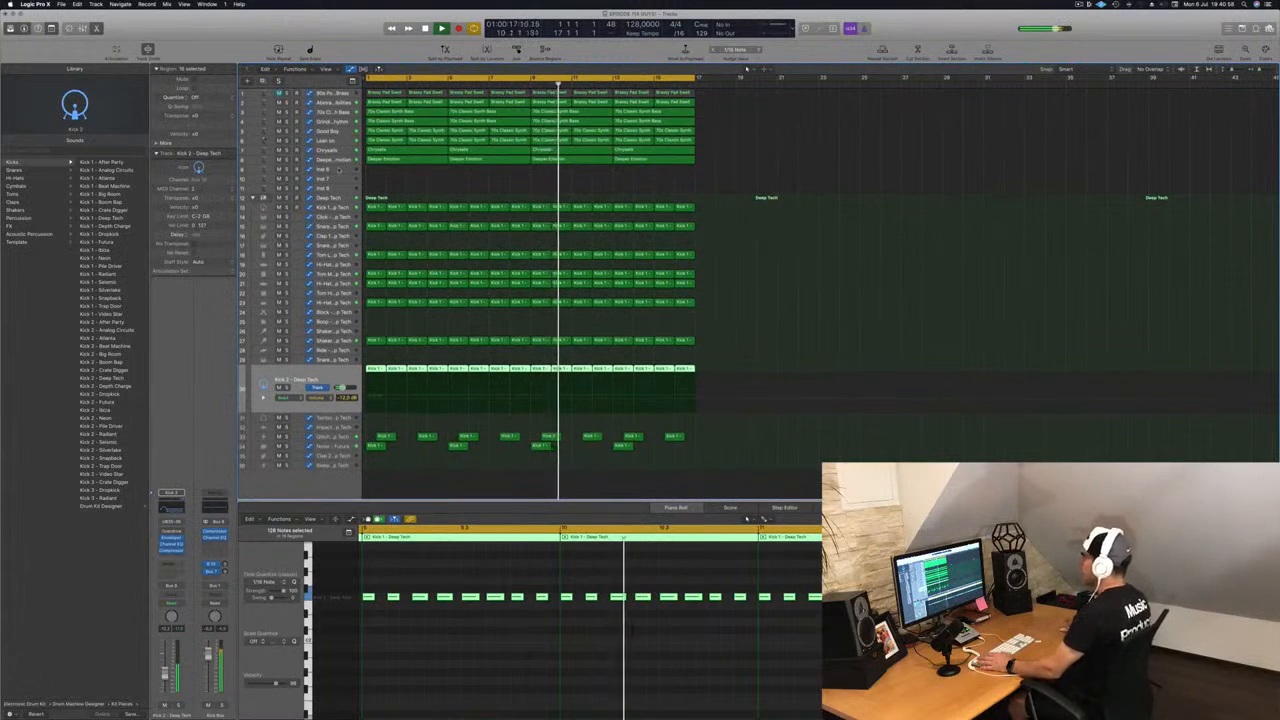
Load the Spacy E-Piano preset in Alchemy on the first empty instrument track below Deeper Emotion and show Musical Typing
{"action": "left_click", "coordinate": [338, 170]}
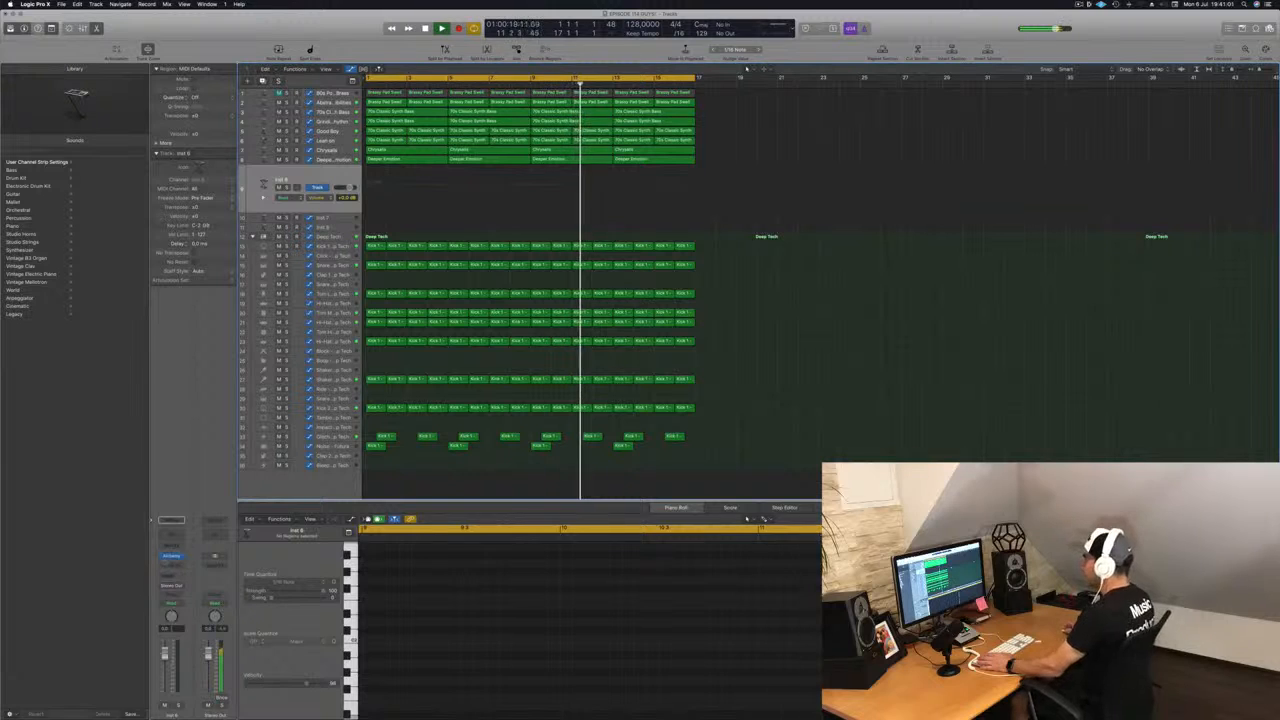
{"action": "left_click", "coordinate": [171, 556]}
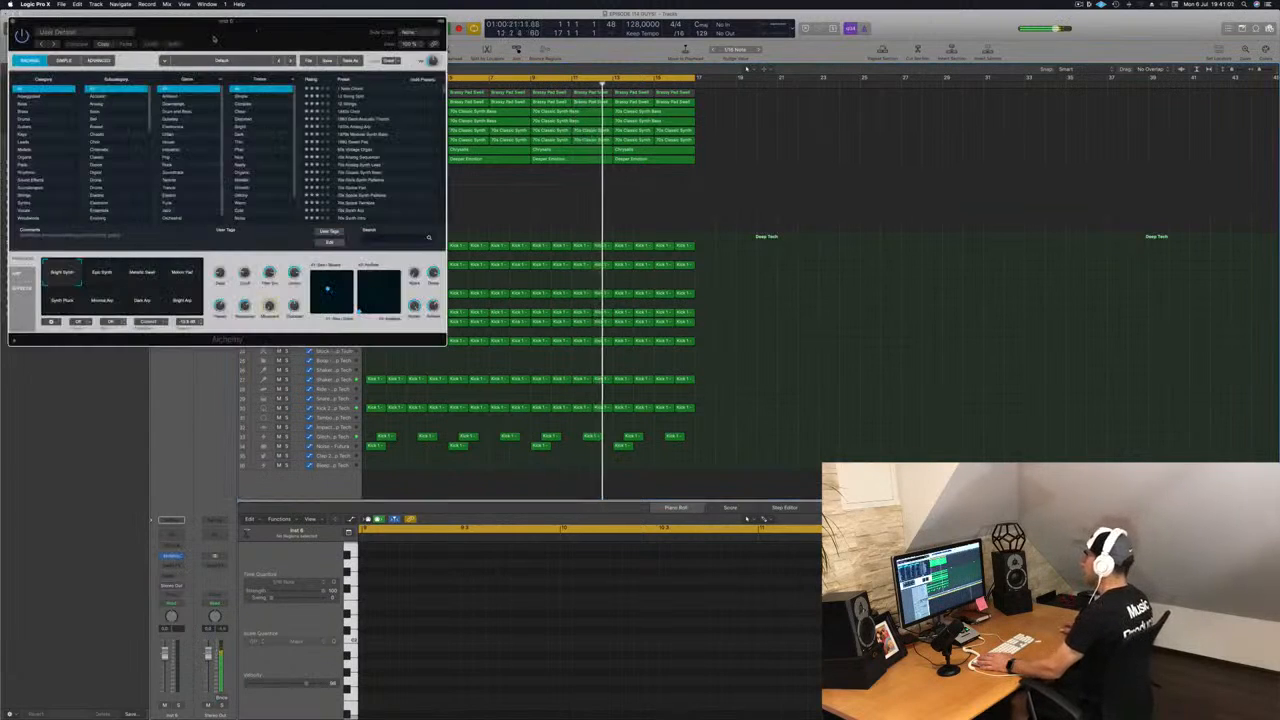
{"action": "left_click", "coordinate": [506, 169]}
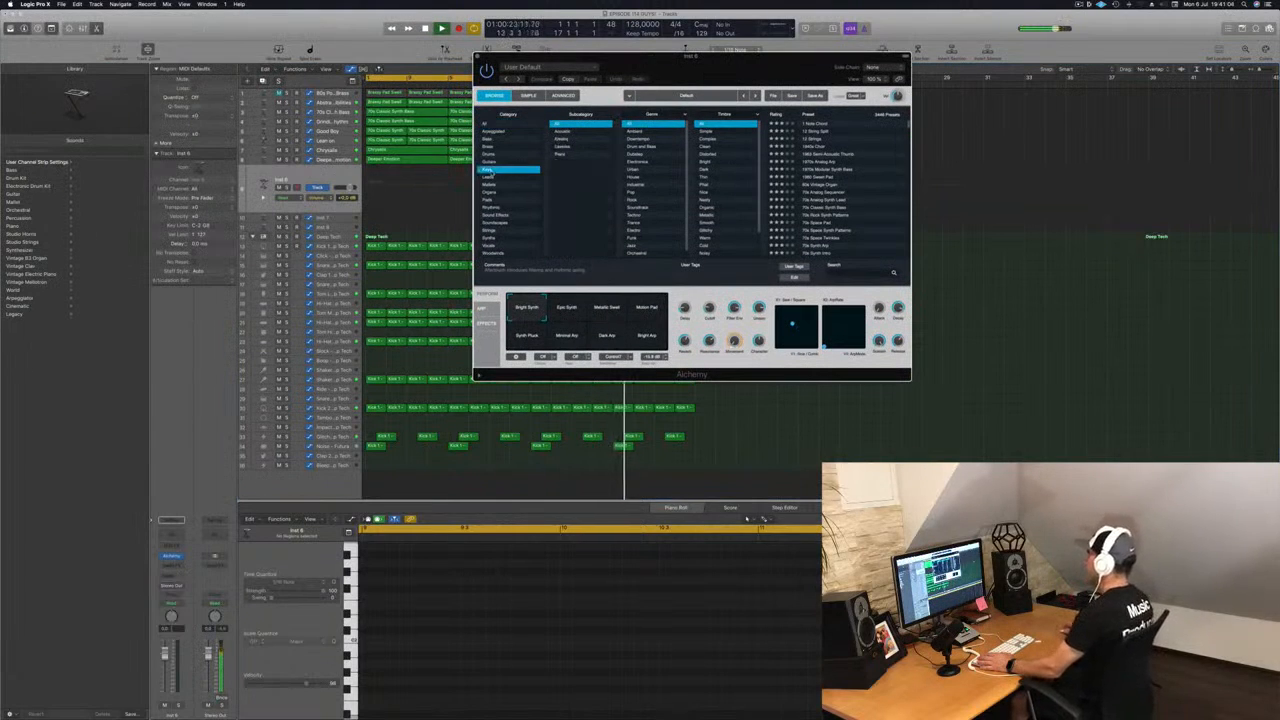
{"action": "scroll", "coordinate": [828, 200], "scroll_direction": "down", "scroll_amount": 15}
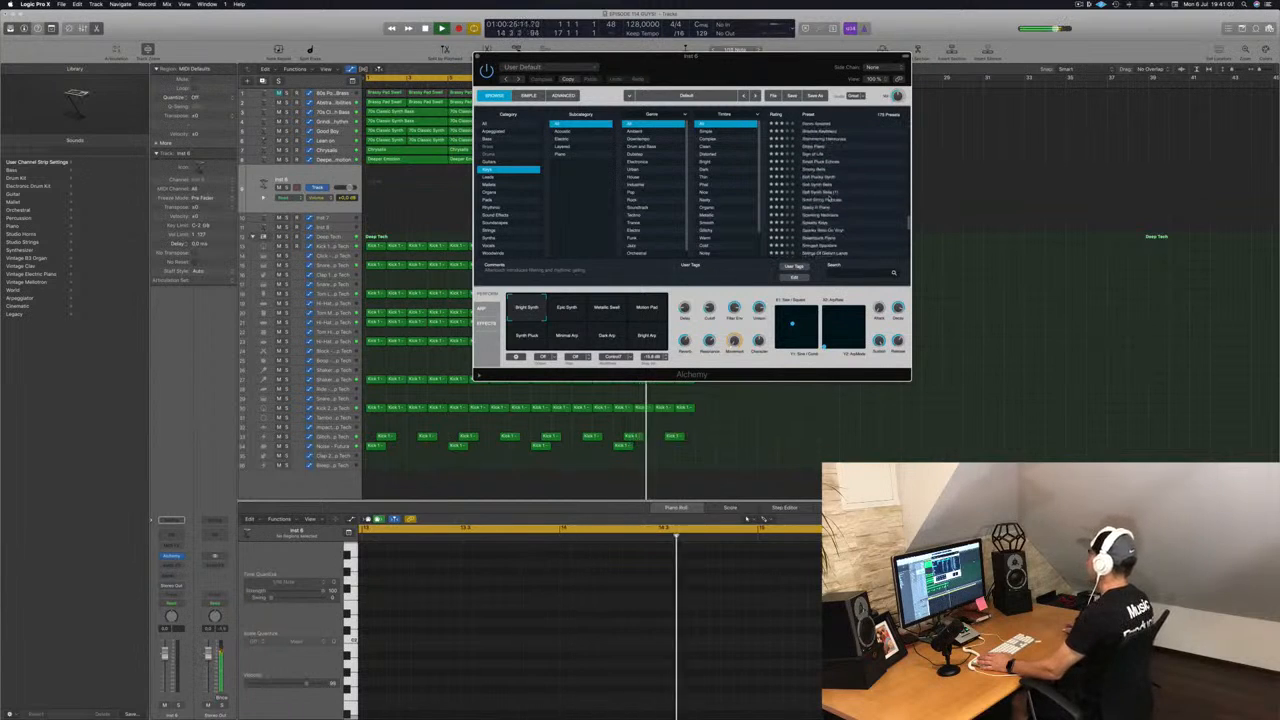
{"action": "left_click", "coordinate": [818, 208]}
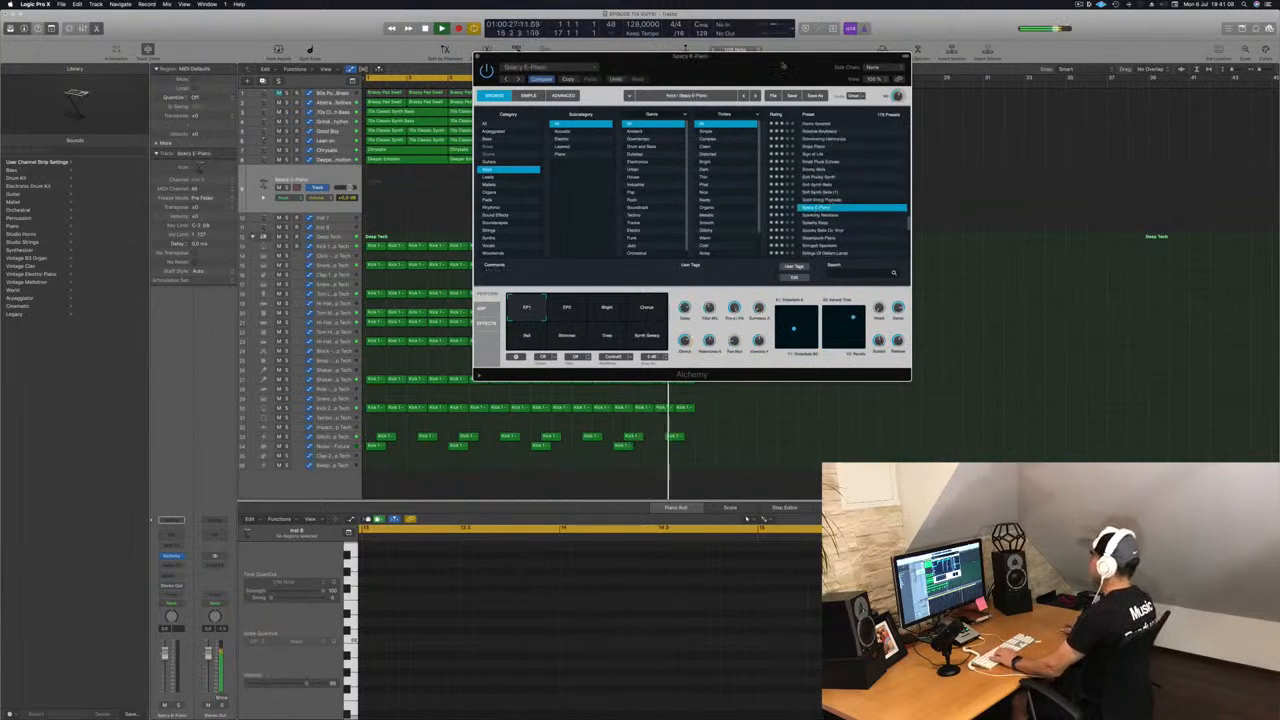
{"action": "left_click_drag", "start_coordinate": [784, 64], "coordinate": [720, 80]}
{"action": "key", "text": "super+k"}
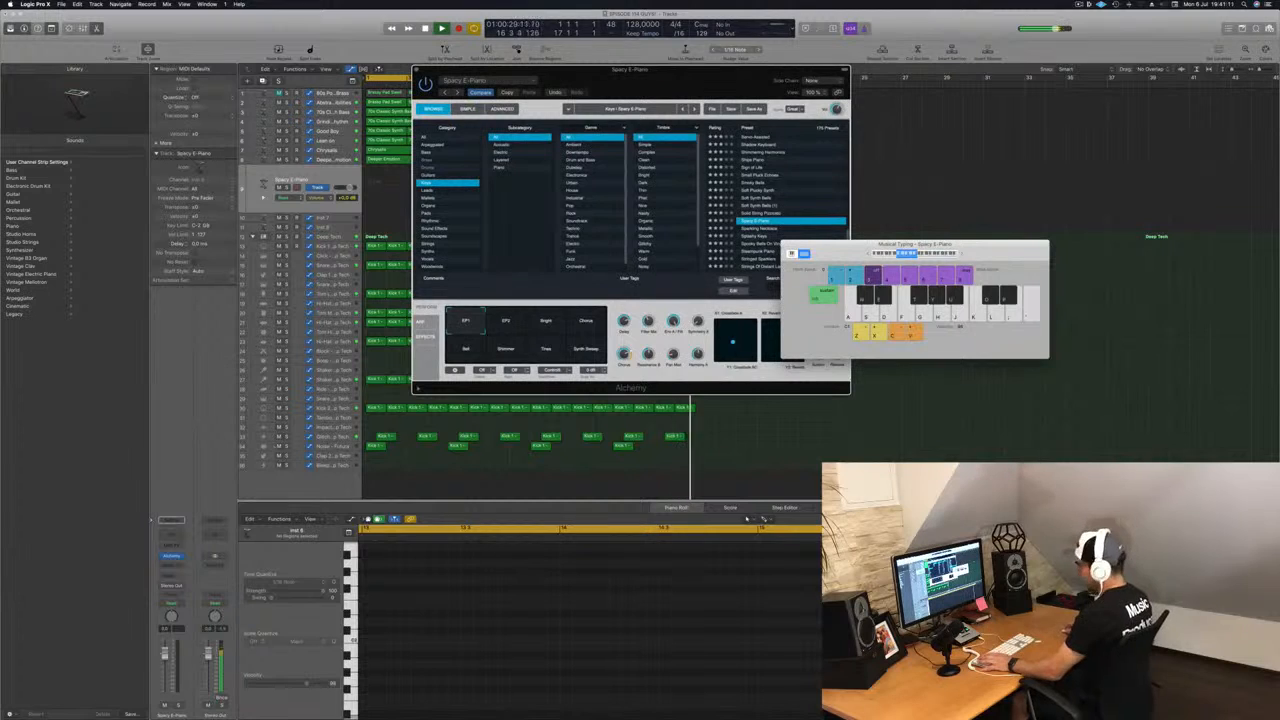
Add a send to Bus 3 on the Spacy E-Piano track
{"action": "left_click", "coordinate": [170, 575]}
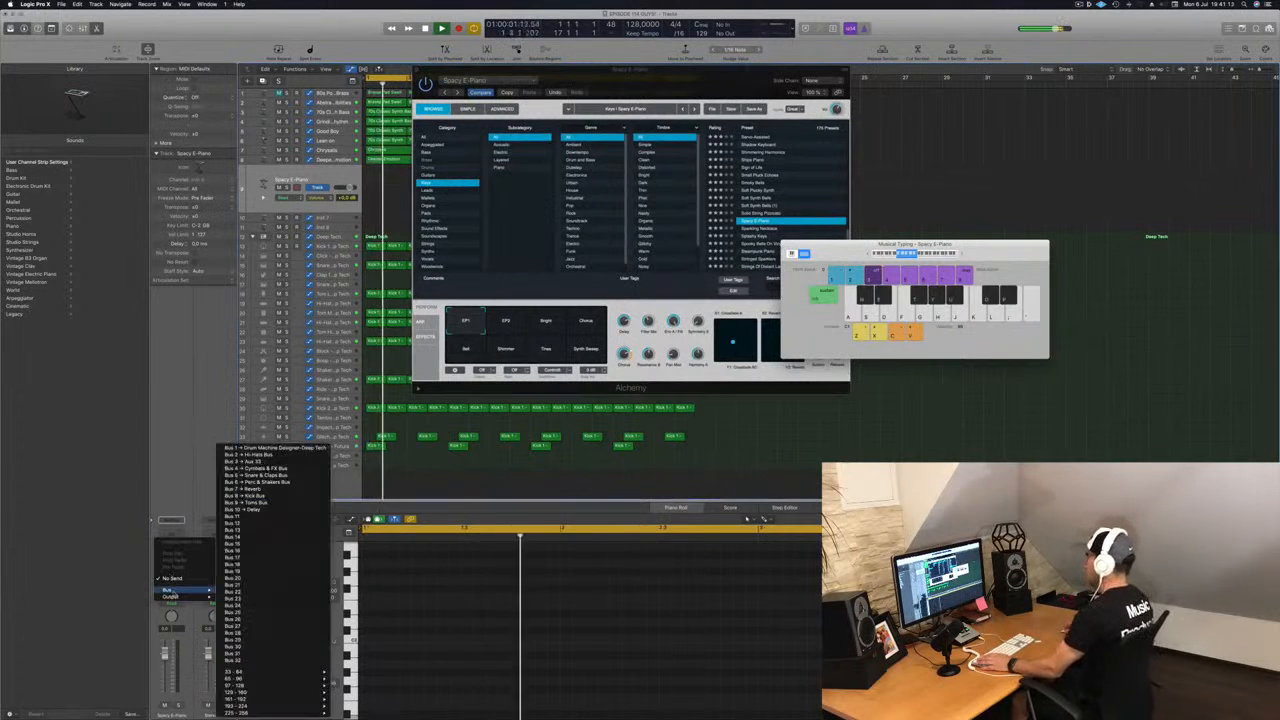
{"action": "mouse_move", "coordinate": [172, 589]}
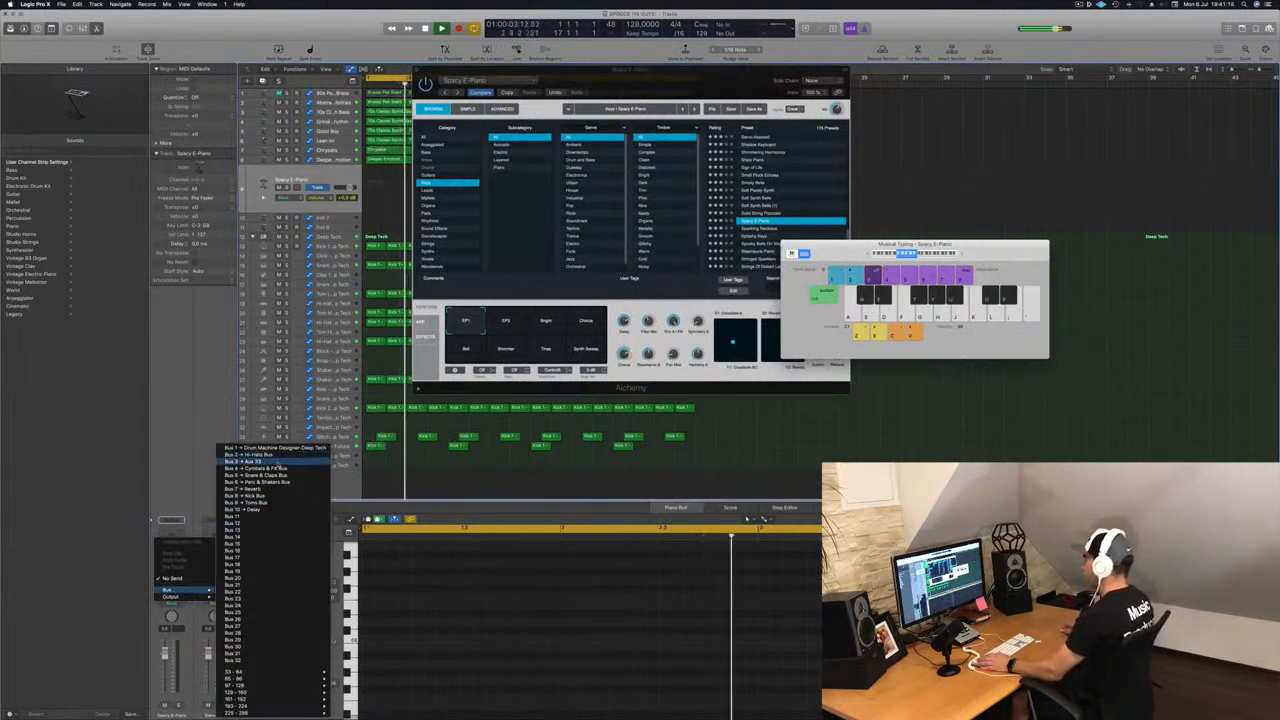
{"action": "left_click", "coordinate": [258, 461]}
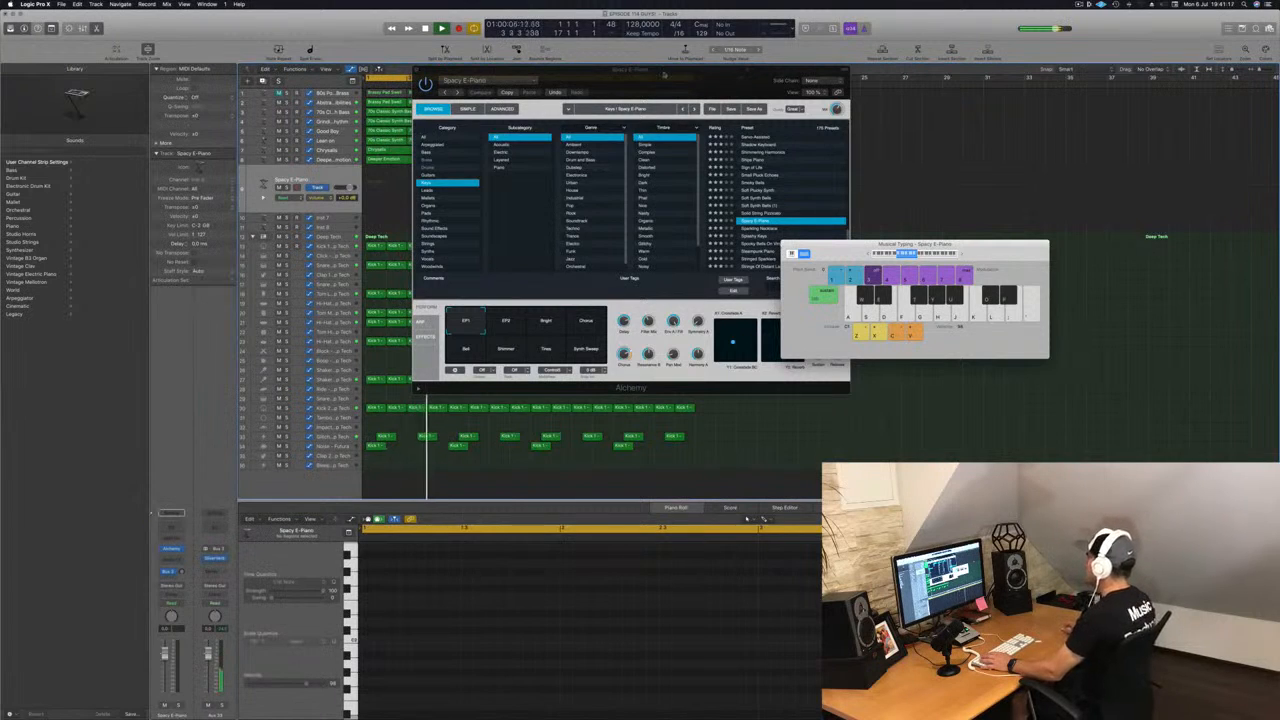
Audition notes on the e-piano with Musical Typing and switch the Alchemy preset to Small Pluck Echoes
{"action": "left_click_drag", "start_coordinate": [663, 74], "coordinate": [543, 271]}
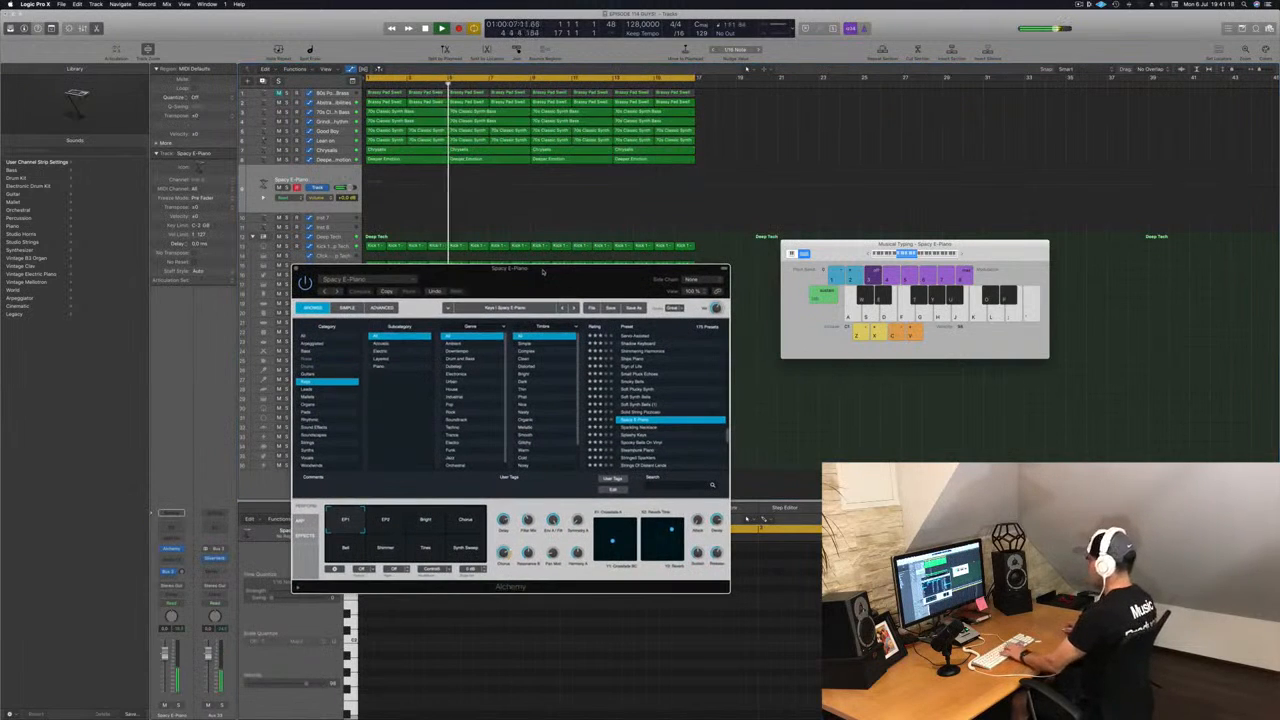
{"action": "key", "text": "semicolon"}
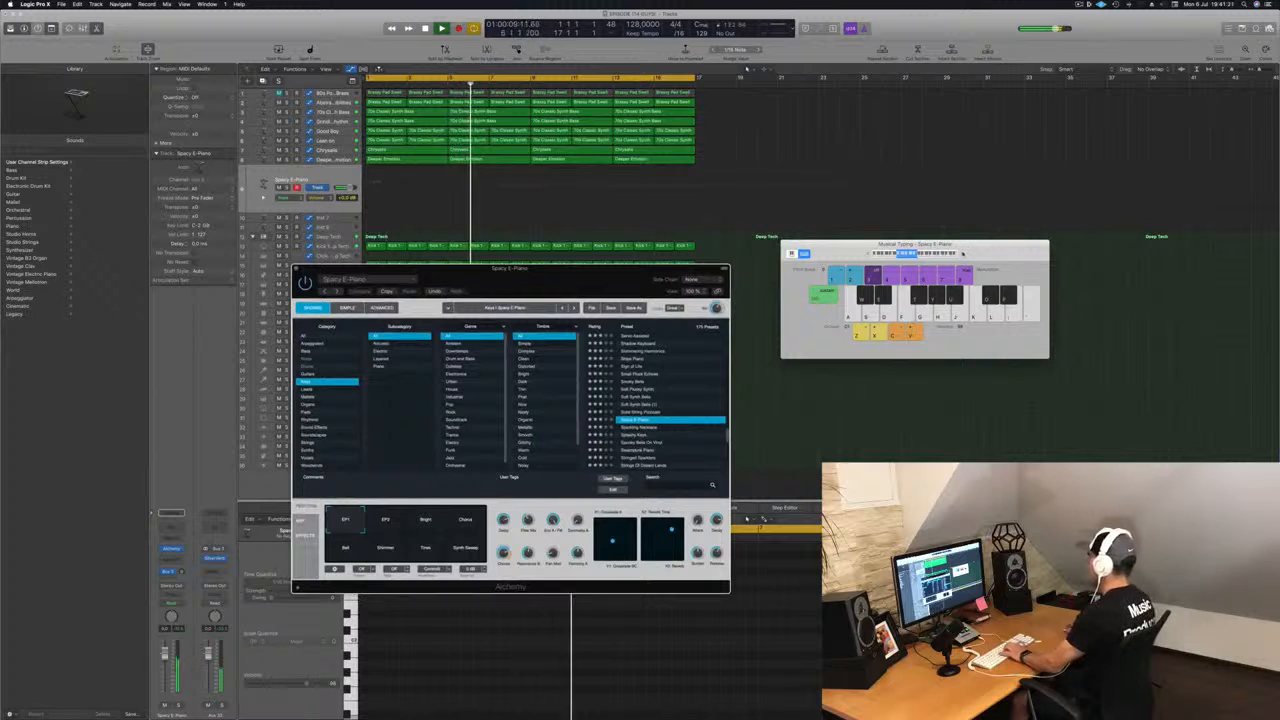
{"action": "left_click", "coordinate": [963, 254]}
{"action": "key", "text": "apostrophe"}
{"action": "key", "text": "l"}
{"action": "left_click_drag", "start_coordinate": [663, 277], "coordinate": [941, 147]}
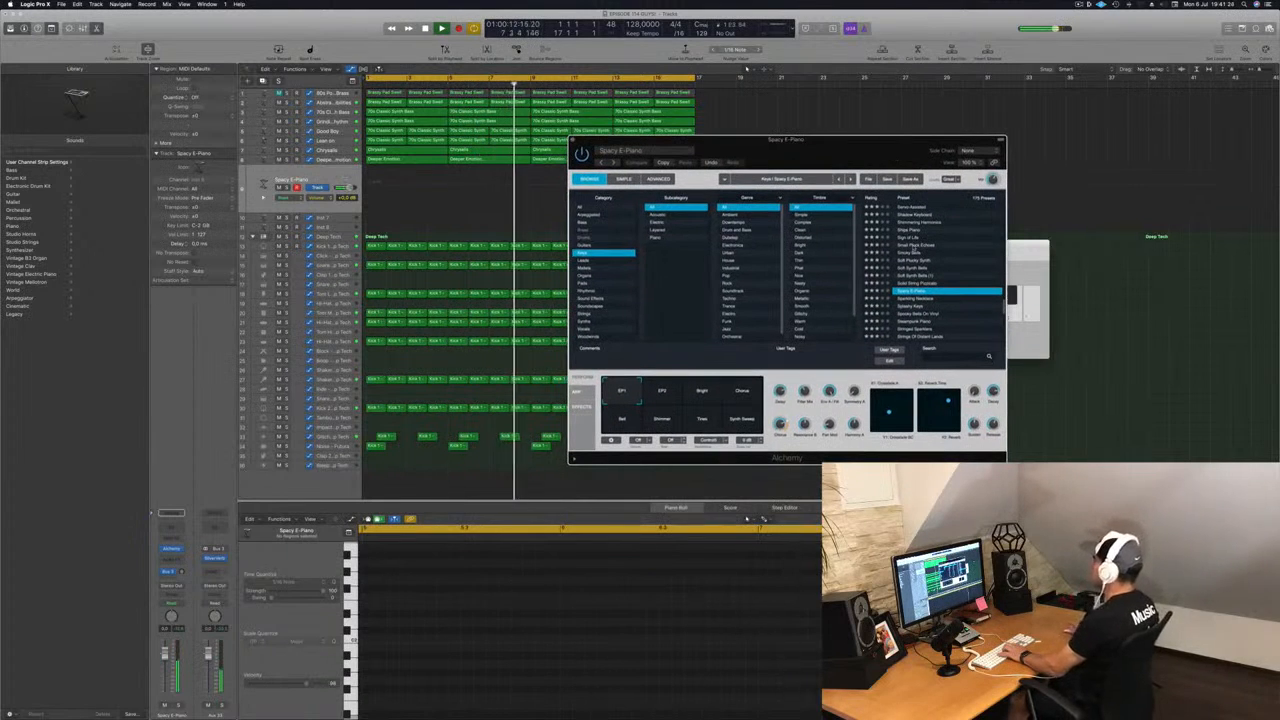
{"action": "left_click", "coordinate": [913, 246]}
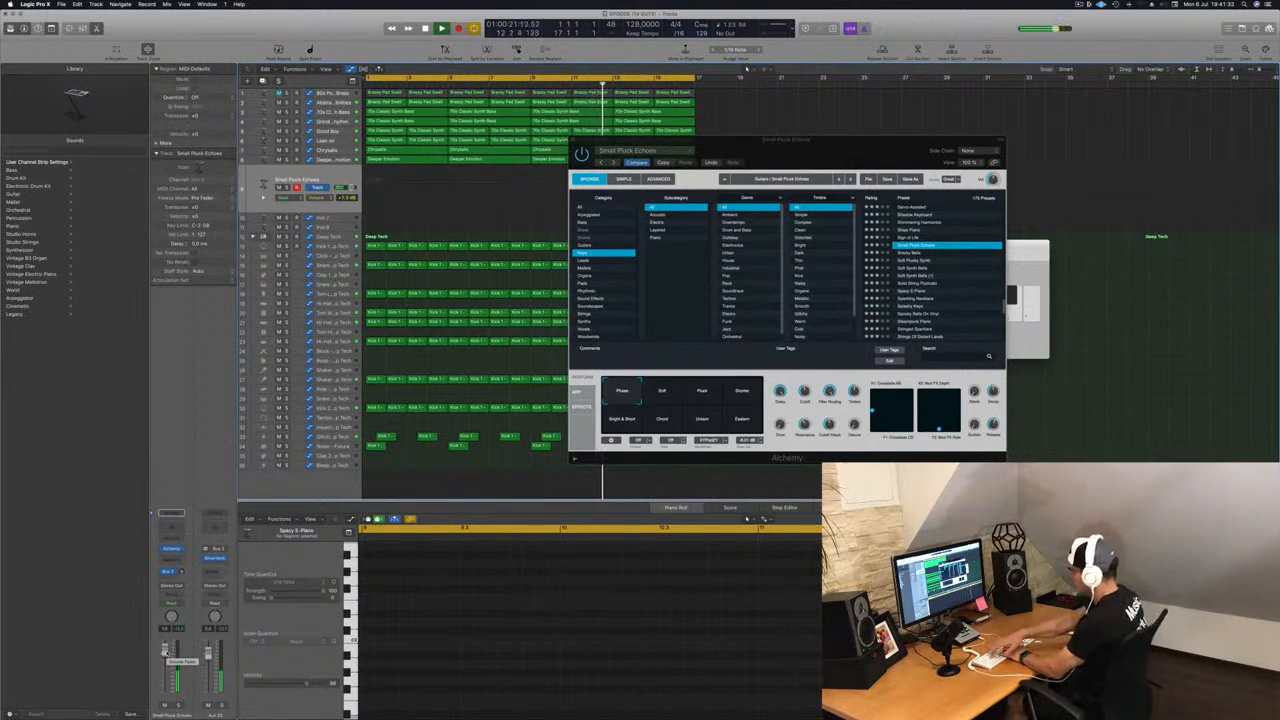
Record a repeating three-note pluck pattern on the Small Pluck Echoes track across the 16-bar loop and play back its start
{"action": "key", "text": "r"}
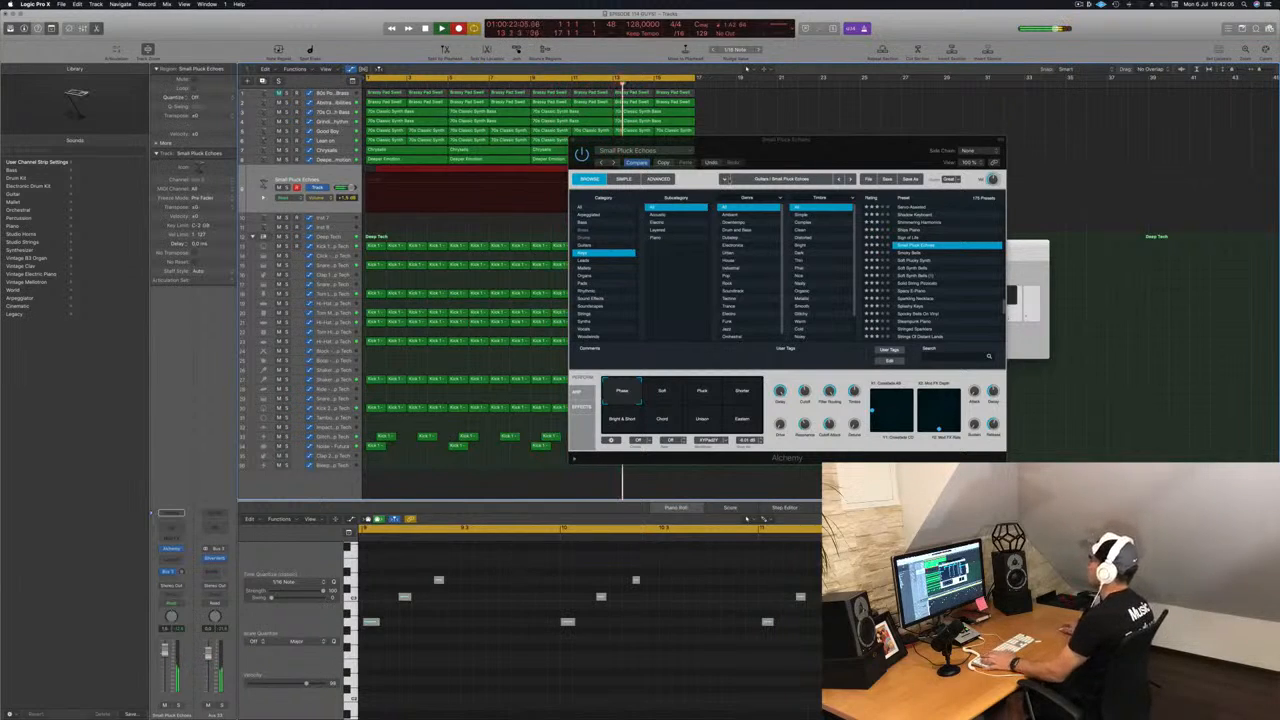
{"action": "key", "text": "space"}
{"action": "key", "text": "space"}
{"action": "left_click_drag", "start_coordinate": [794, 139], "coordinate": [1145, 125]}
{"action": "key", "text": "space"}
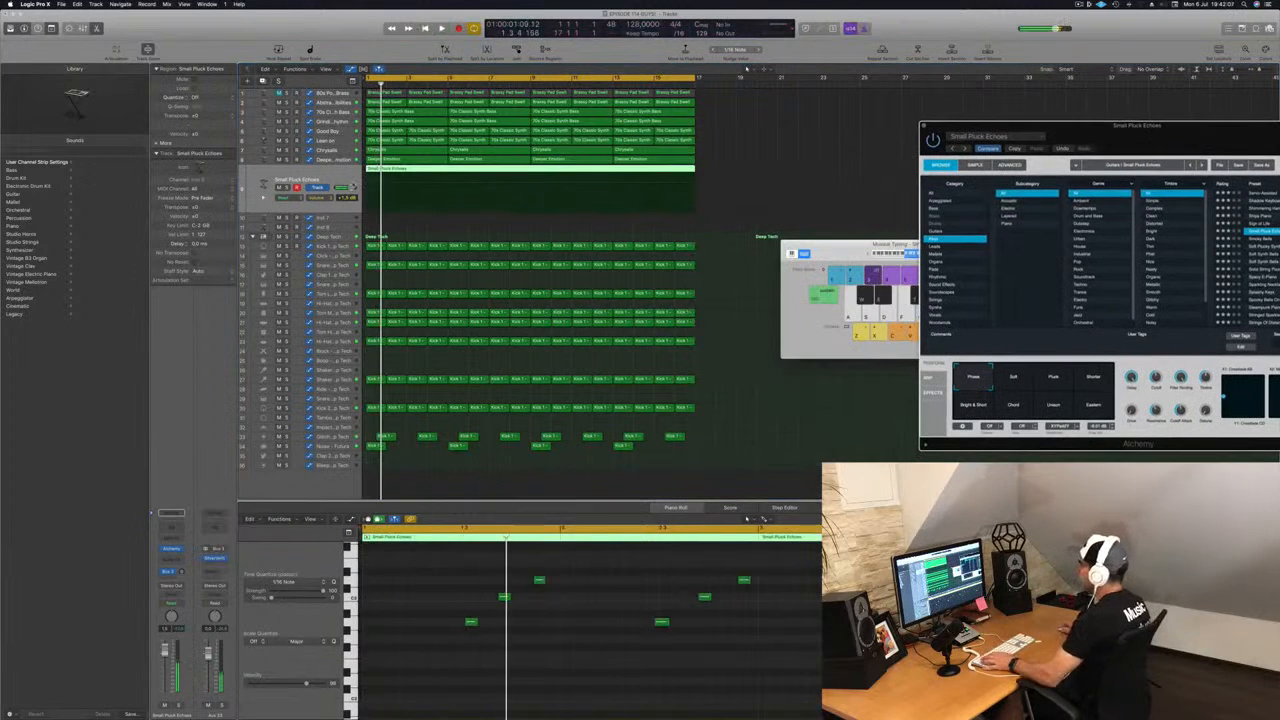
{"action": "key", "text": "space"}
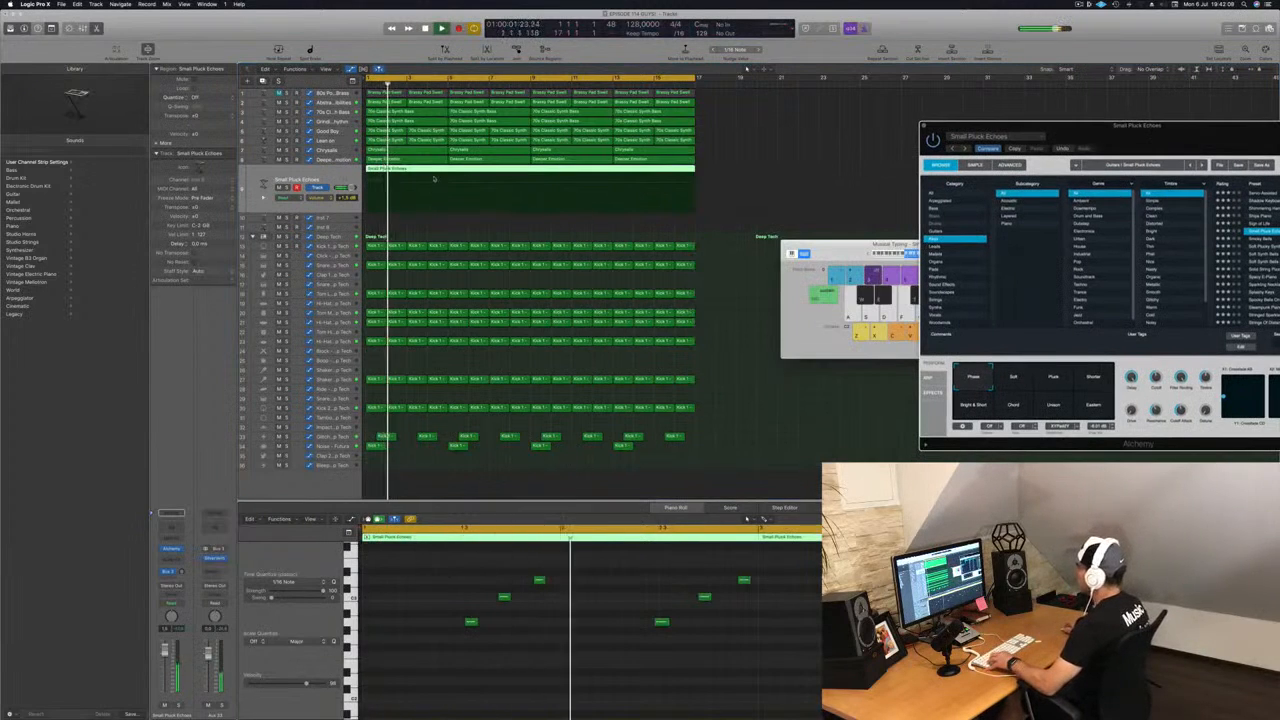
{"action": "left_click", "coordinate": [430, 220]}
{"action": "key", "text": "space"}
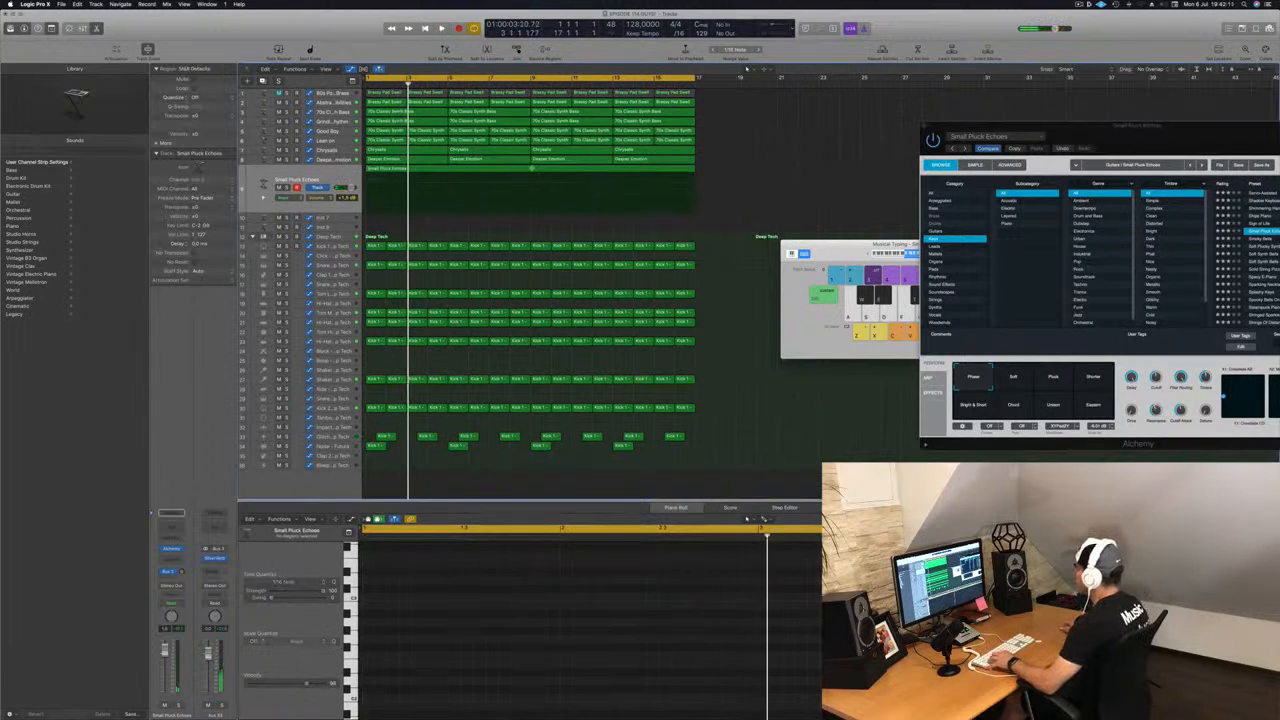
Split the Small Pluck Echoes region at bar 9, delete its first half and move the second half to bar 1
{"action": "left_click", "coordinate": [533, 168]}
{"action": "left_click", "coordinate": [510, 172]}
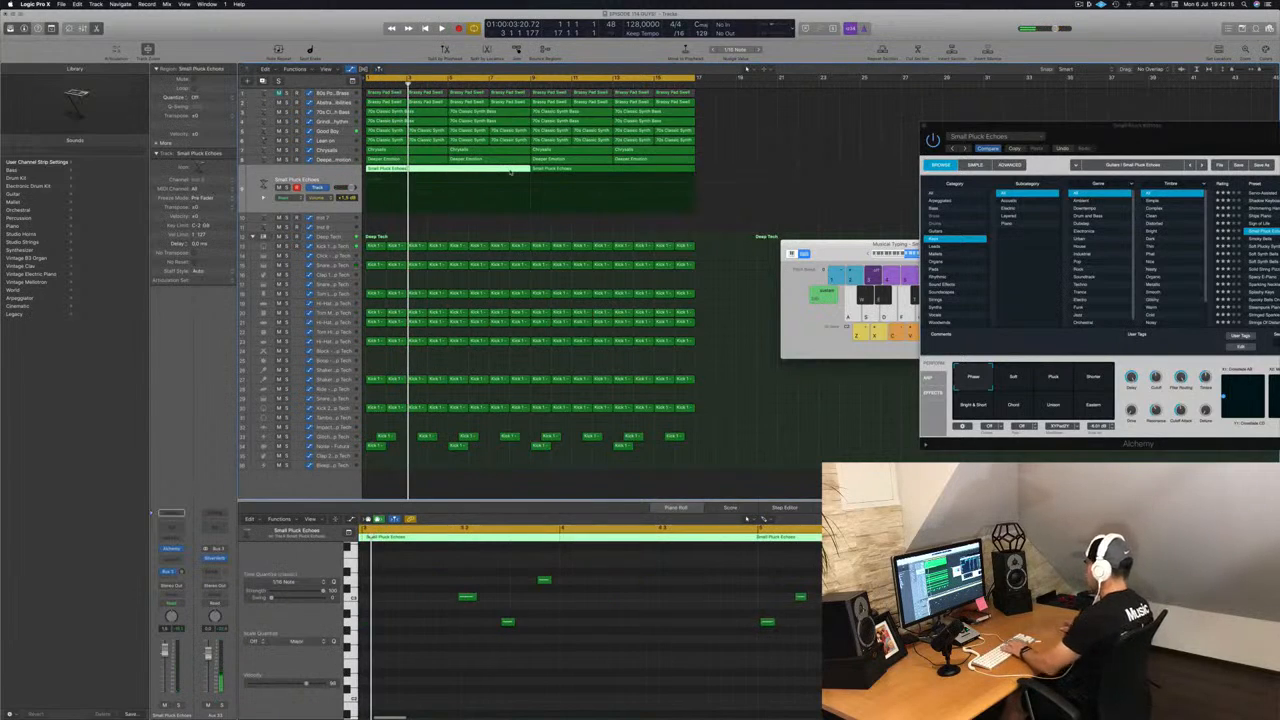
{"action": "key", "text": "BackSpace"}
{"action": "left_click_drag", "start_coordinate": [567, 171], "coordinate": [400, 173]}
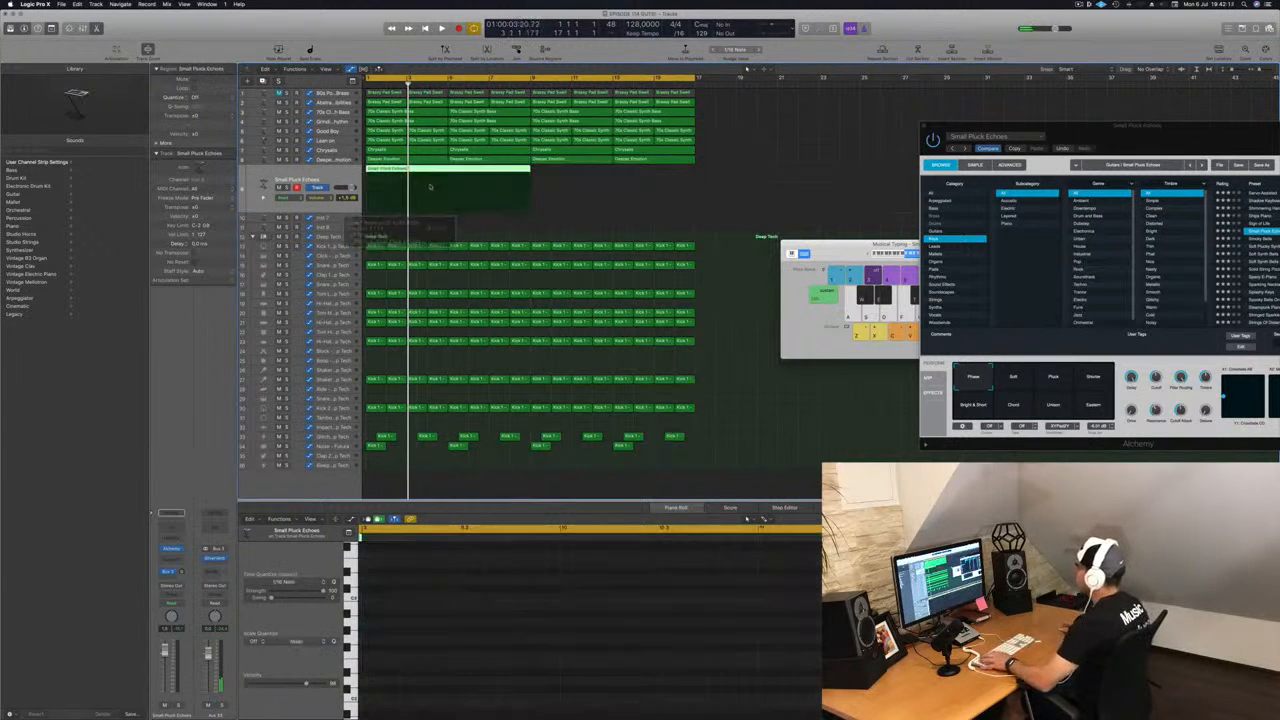
Fit all notes of the moved Small Pluck Echoes region in the Piano Roll and play it from the start
{"action": "key", "text": "space"}
{"action": "left_click", "coordinate": [432, 673]}
{"action": "key", "text": "z"}
{"action": "key", "text": "Return"}
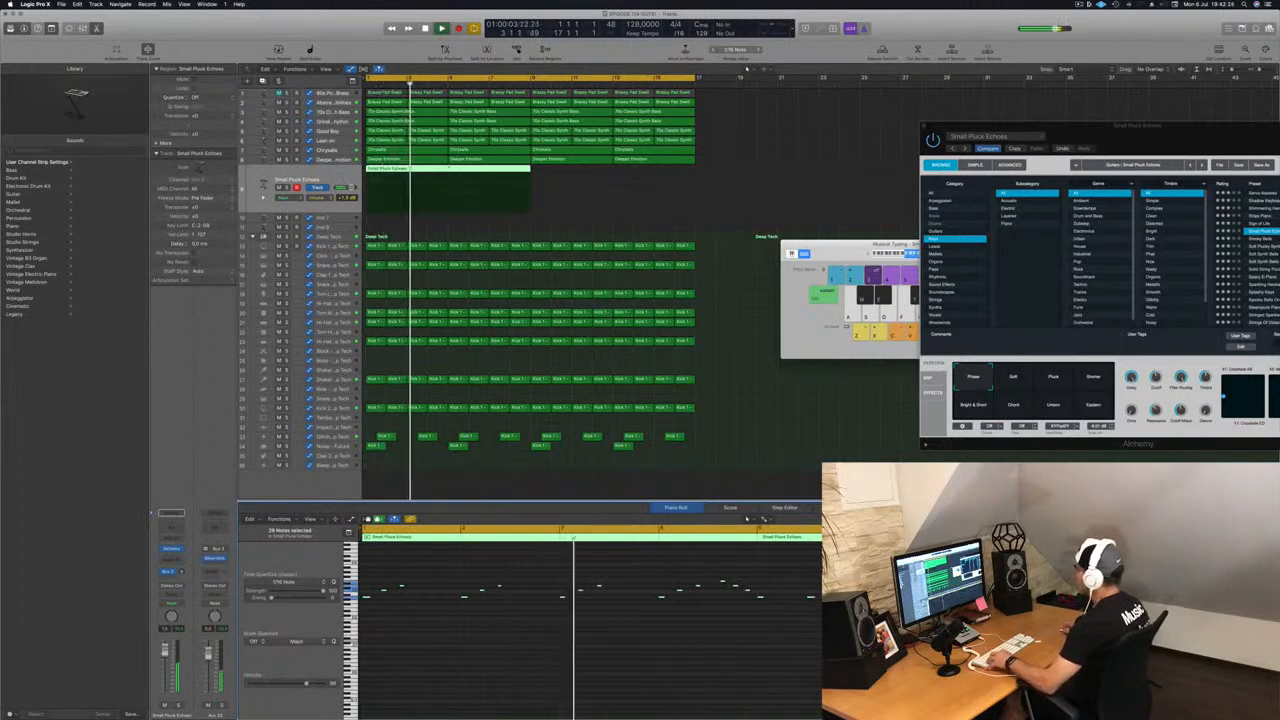
Split the Small Pluck Echoes region at bar 5, delete the part after the cut and replay the remaining four bars
{"action": "left_click", "coordinate": [456, 224]}
{"action": "left_click", "coordinate": [460, 172]}
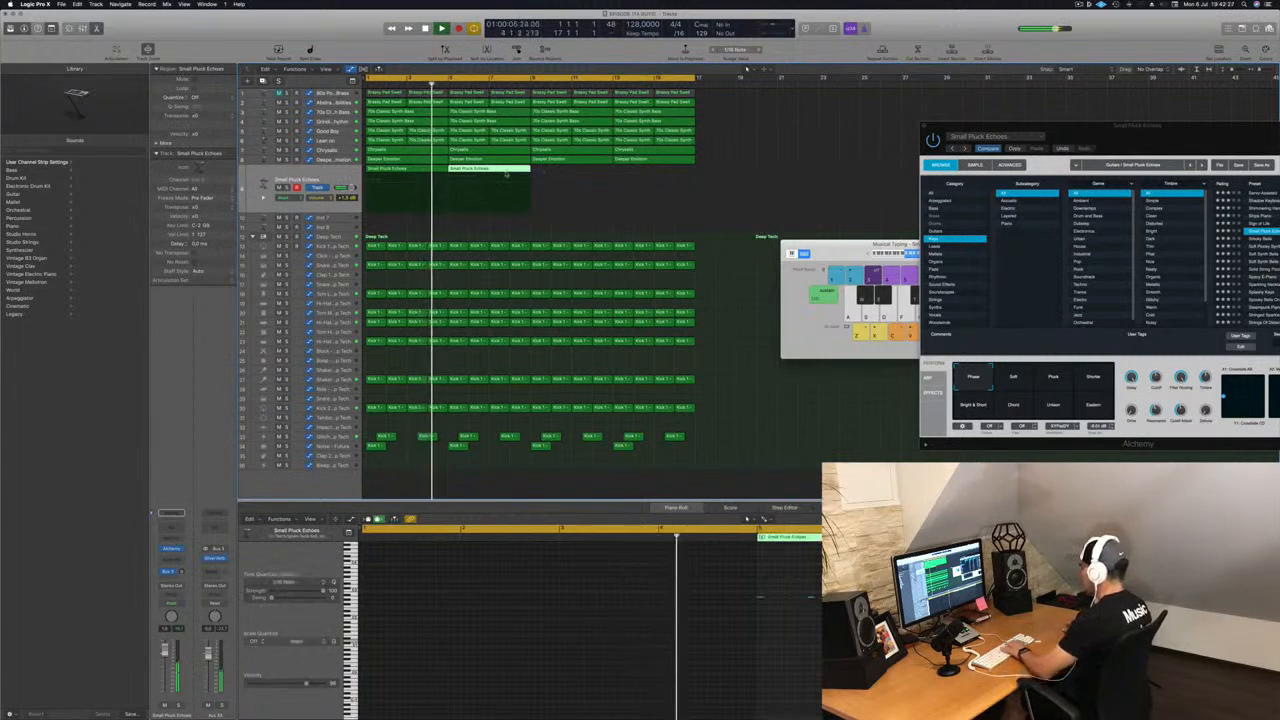
{"action": "key", "text": "Delete"}
{"action": "left_click", "coordinate": [381, 175]}
{"action": "key", "text": "Return"}
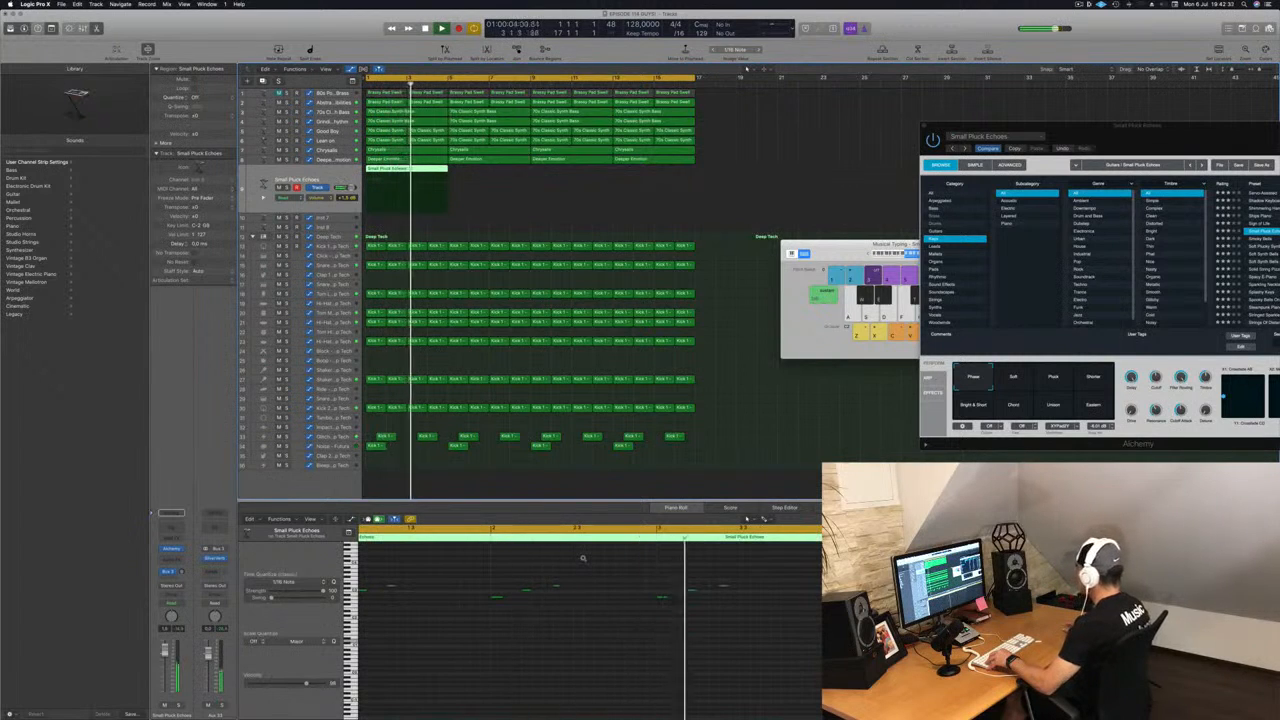
Try Alchemy's Soft snapshot on the looping pluck pattern and lower the Small Pluck Echoes track's volume slightly
{"action": "left_click_drag", "start_coordinate": [1180, 157], "coordinate": [855, 165]}
{"action": "key", "text": "Return"}
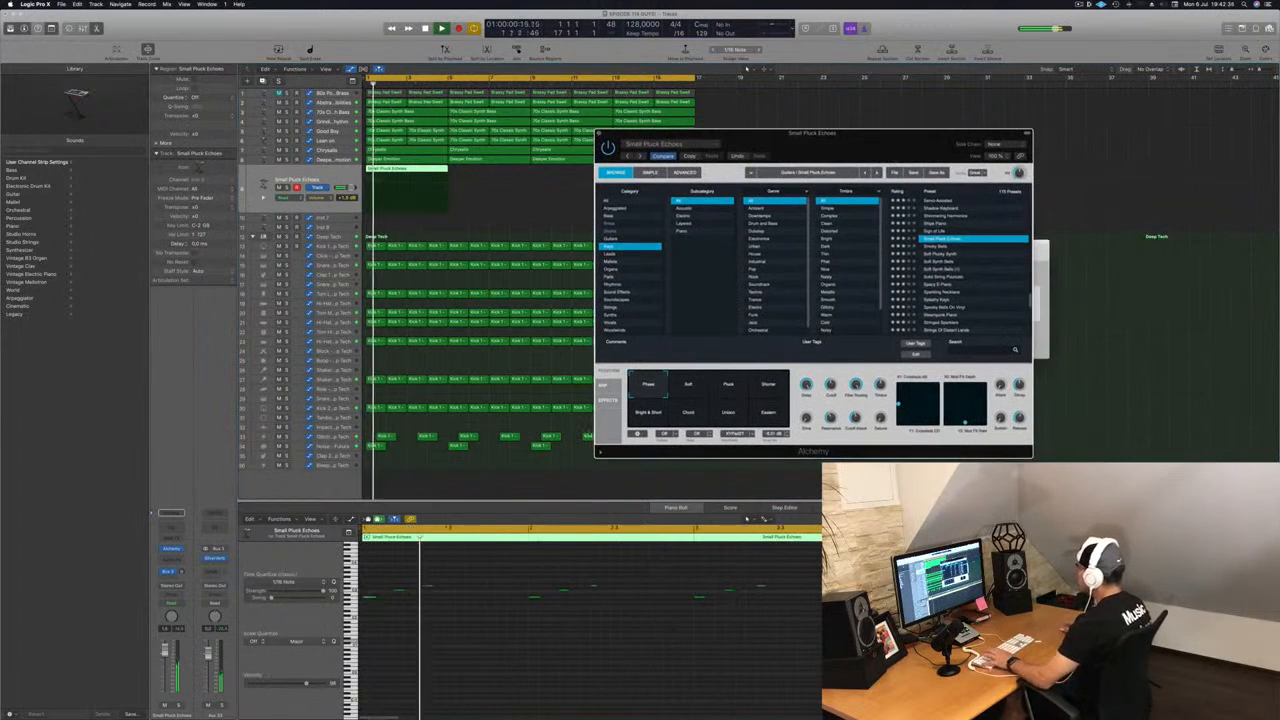
{"action": "left_click", "coordinate": [693, 388]}
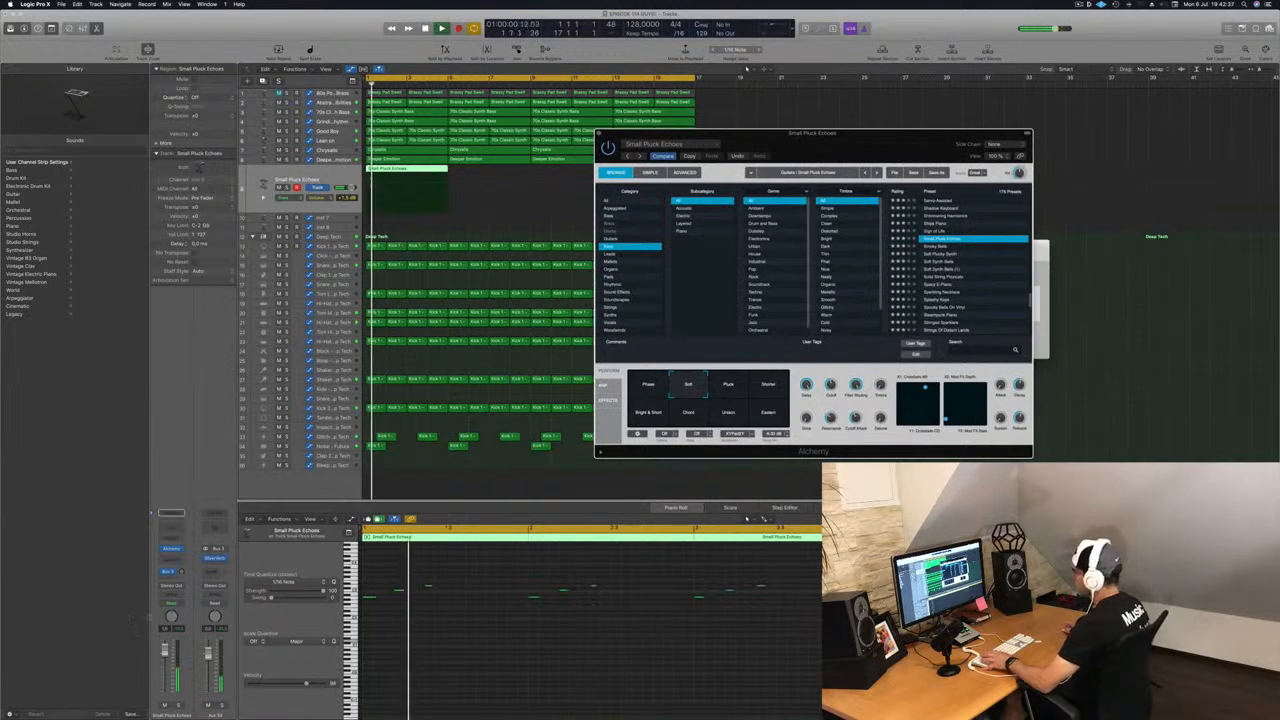
{"action": "left_click", "coordinate": [164, 652]}
{"action": "key", "text": "Return"}
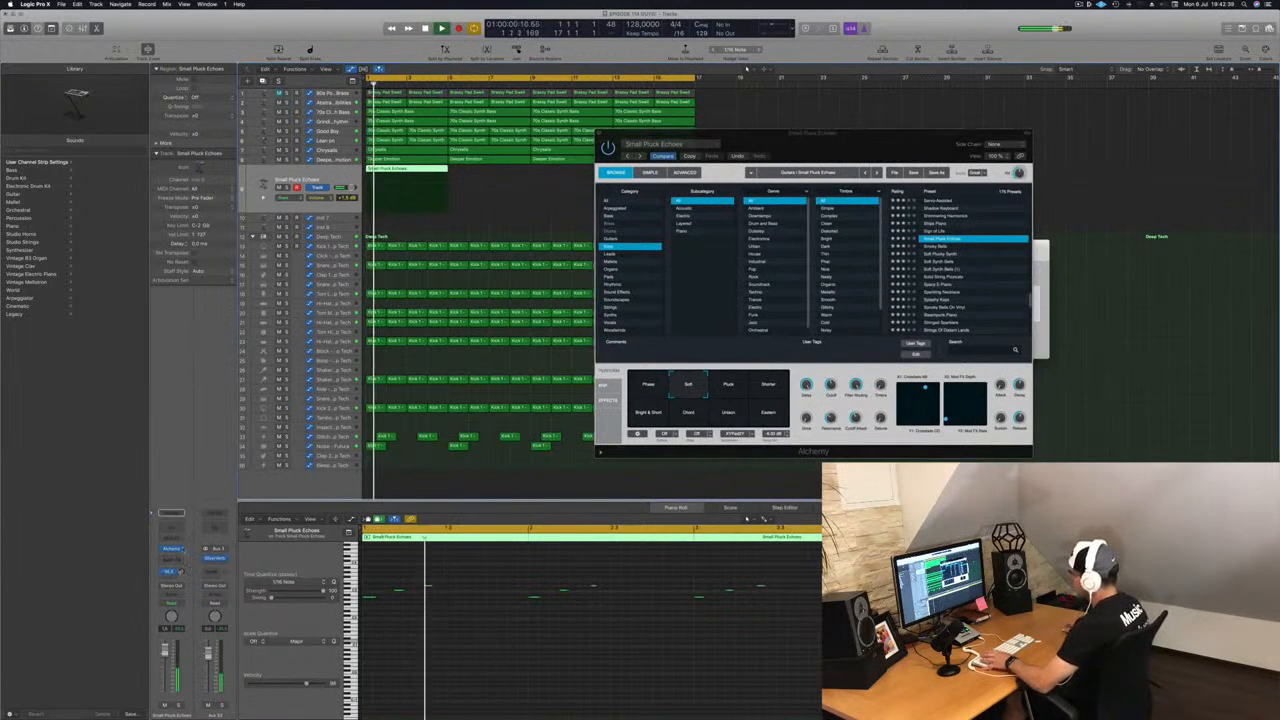
{"action": "key", "text": "space"}
{"action": "key", "text": "space"}
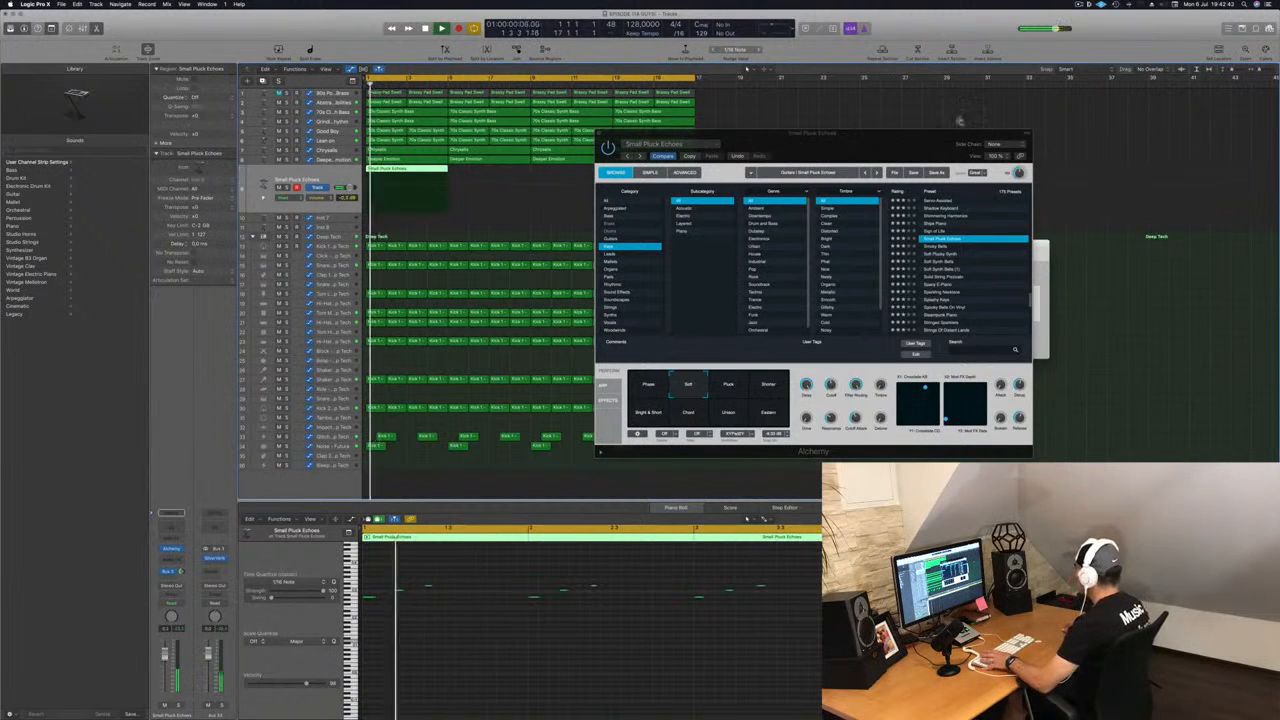
Insert a stereo Compressor on the Small Pluck Echoes track with Auto Gain set to 0 dB, and close its window
{"action": "left_click_drag", "start_coordinate": [940, 147], "coordinate": [892, 147]}
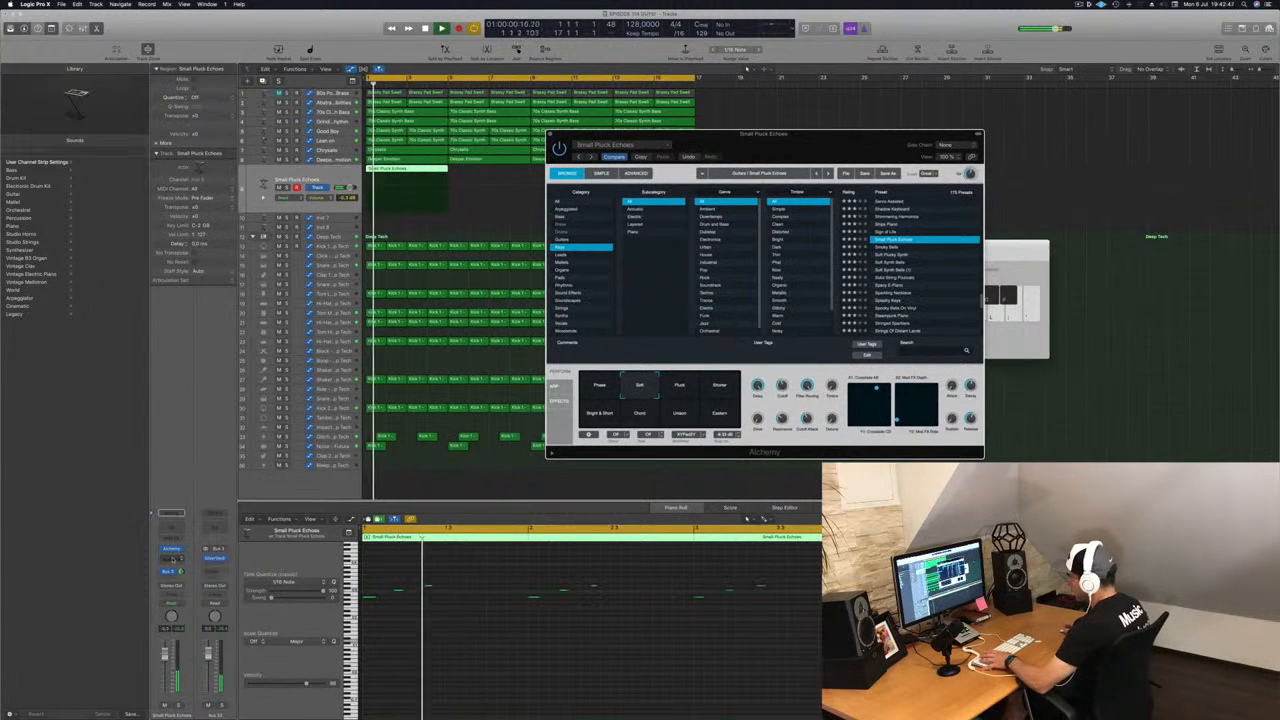
{"action": "left_click", "coordinate": [172, 558]}
{"action": "mouse_move", "coordinate": [185, 580]}
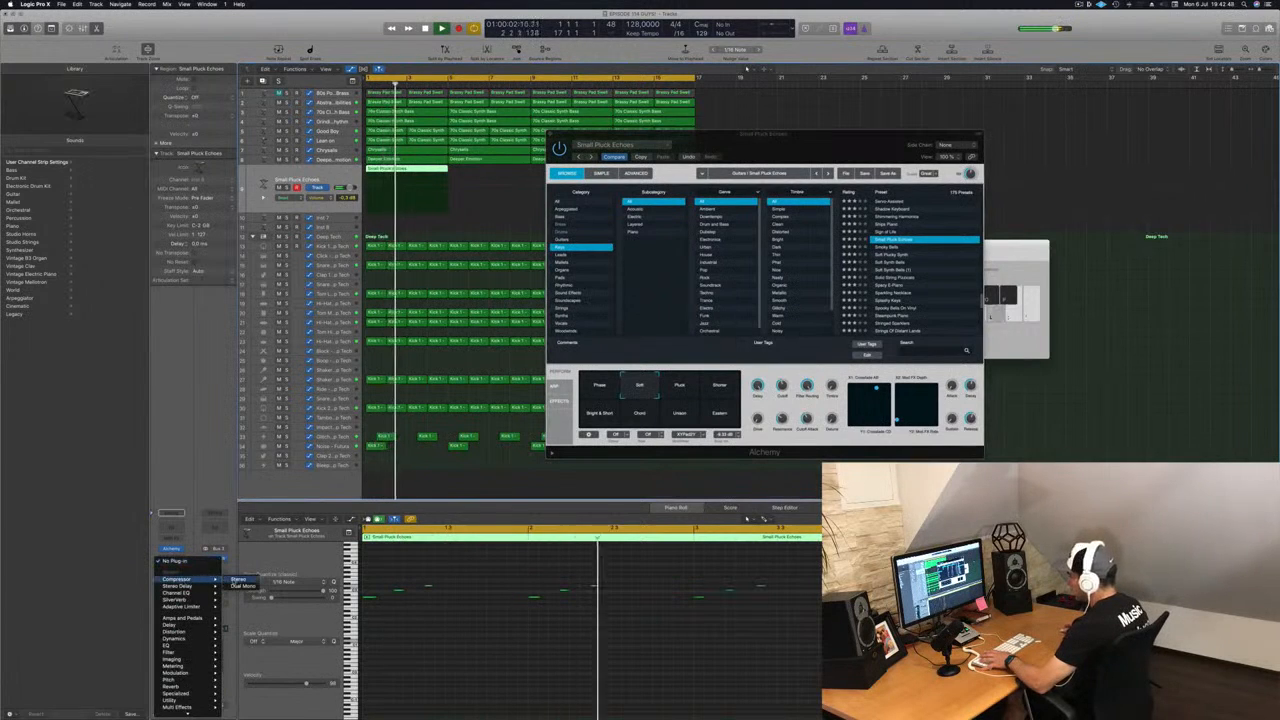
{"action": "left_click", "coordinate": [240, 580]}
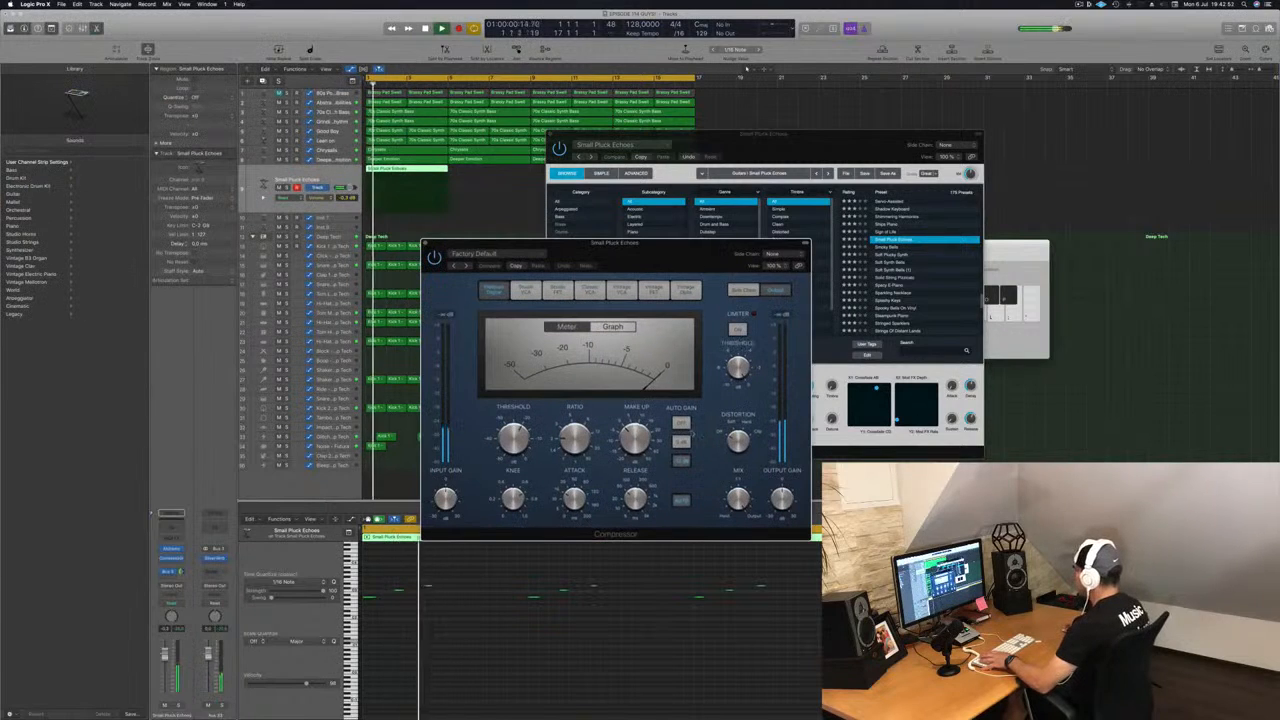
{"action": "left_click", "coordinate": [685, 441]}
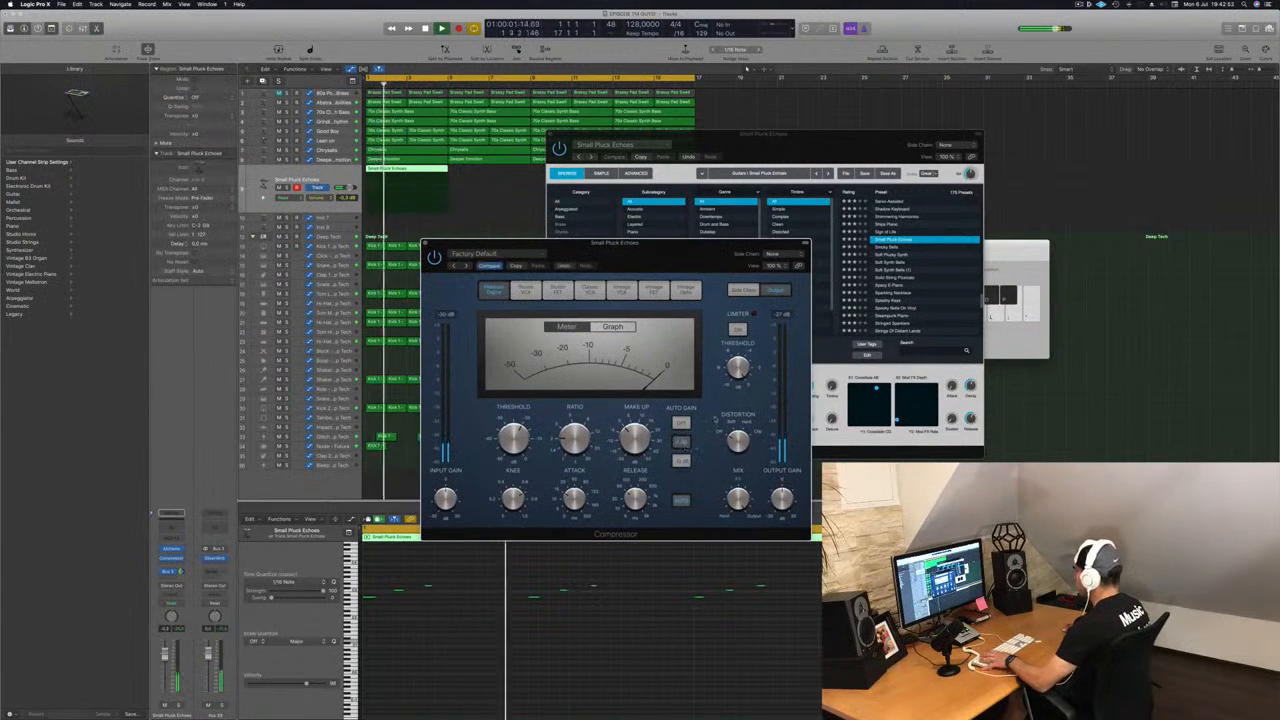
{"action": "key", "text": "space"}
{"action": "key", "text": "space"}
{"action": "left_click_drag", "start_coordinate": [705, 243], "coordinate": [820, 281]}
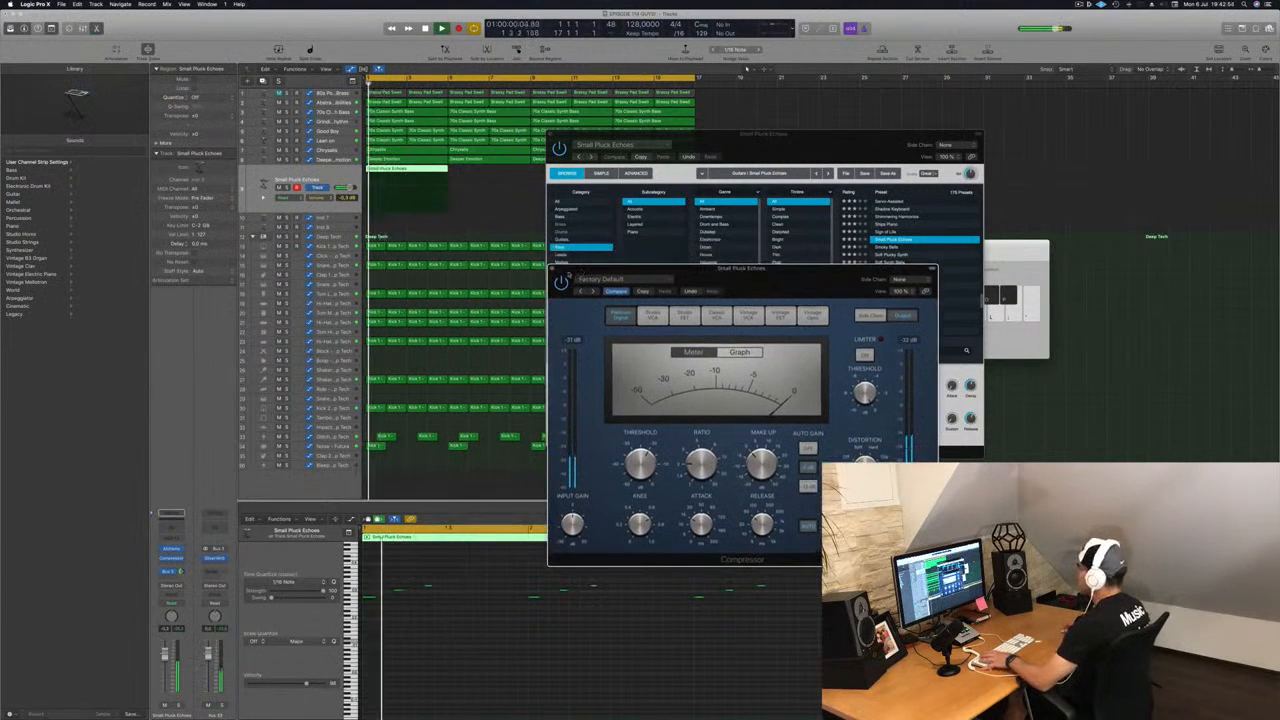
{"action": "left_click", "coordinate": [552, 270]}
{"action": "key", "text": "space"}
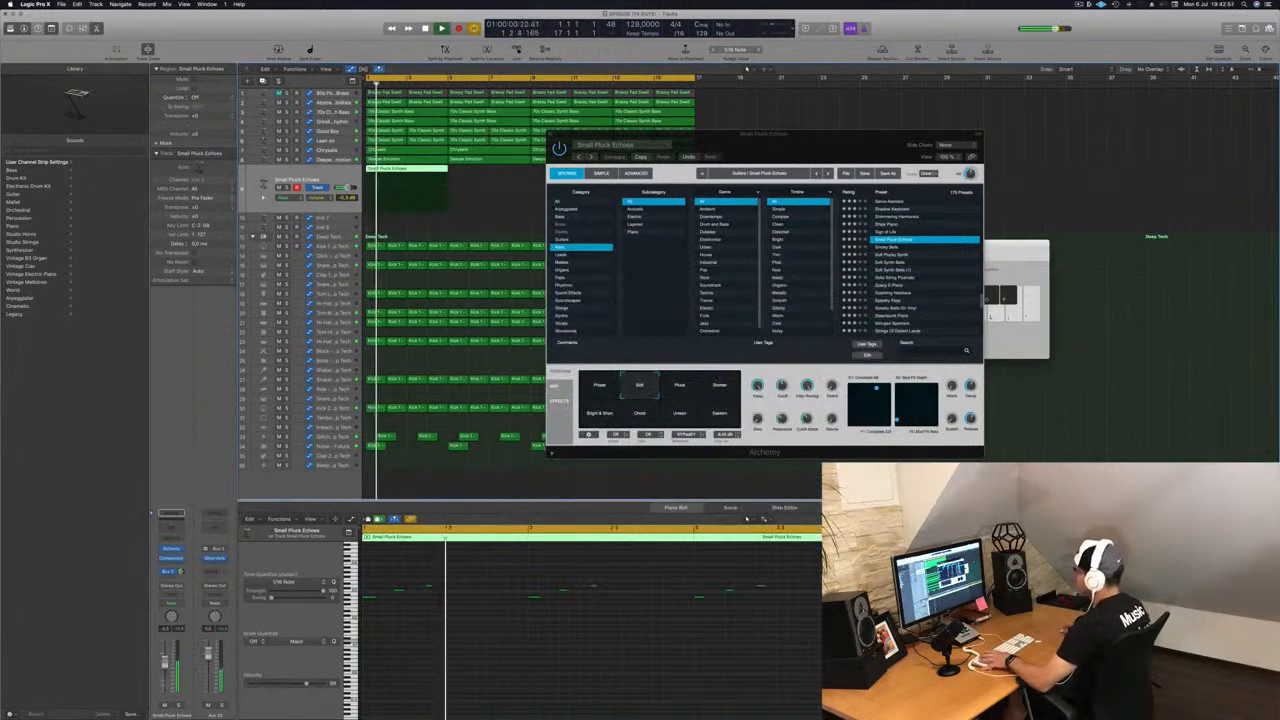
Audition the preset's snapshots from Pluck through Eastern during playback, adjusting the track's volume, and return to Phase
{"action": "left_click", "coordinate": [681, 387]}
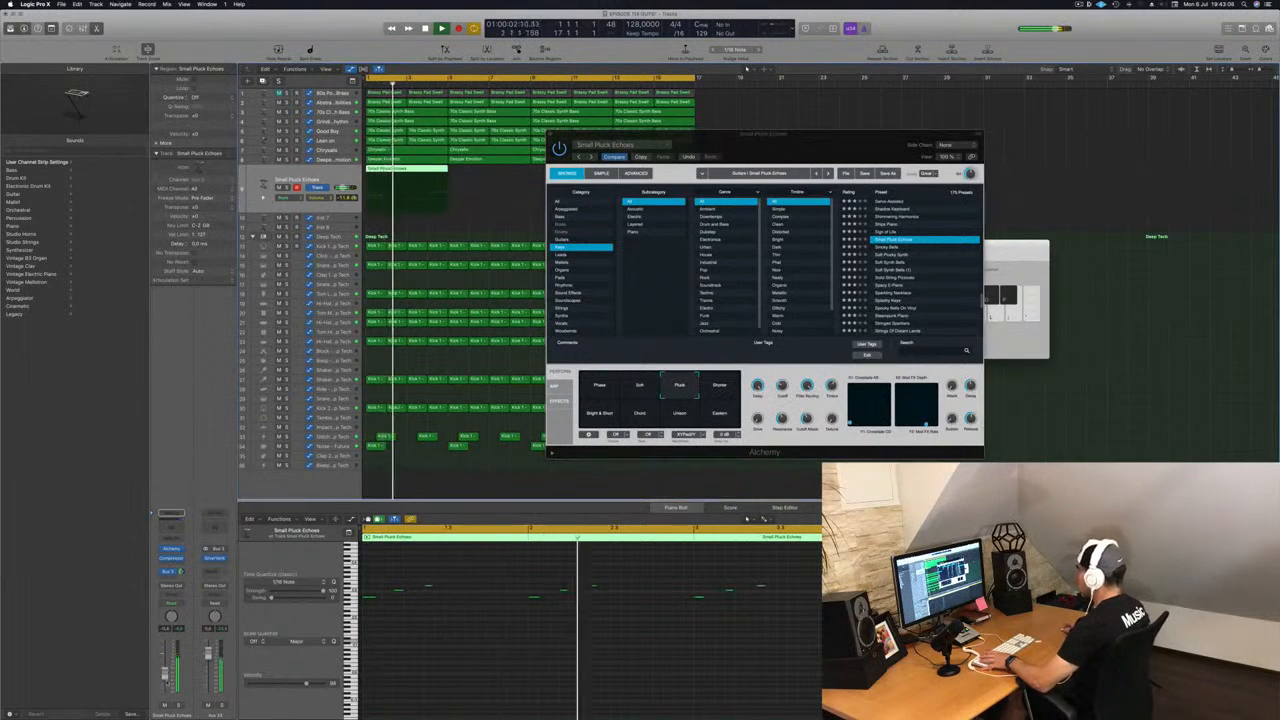
{"action": "left_click", "coordinate": [720, 388]}
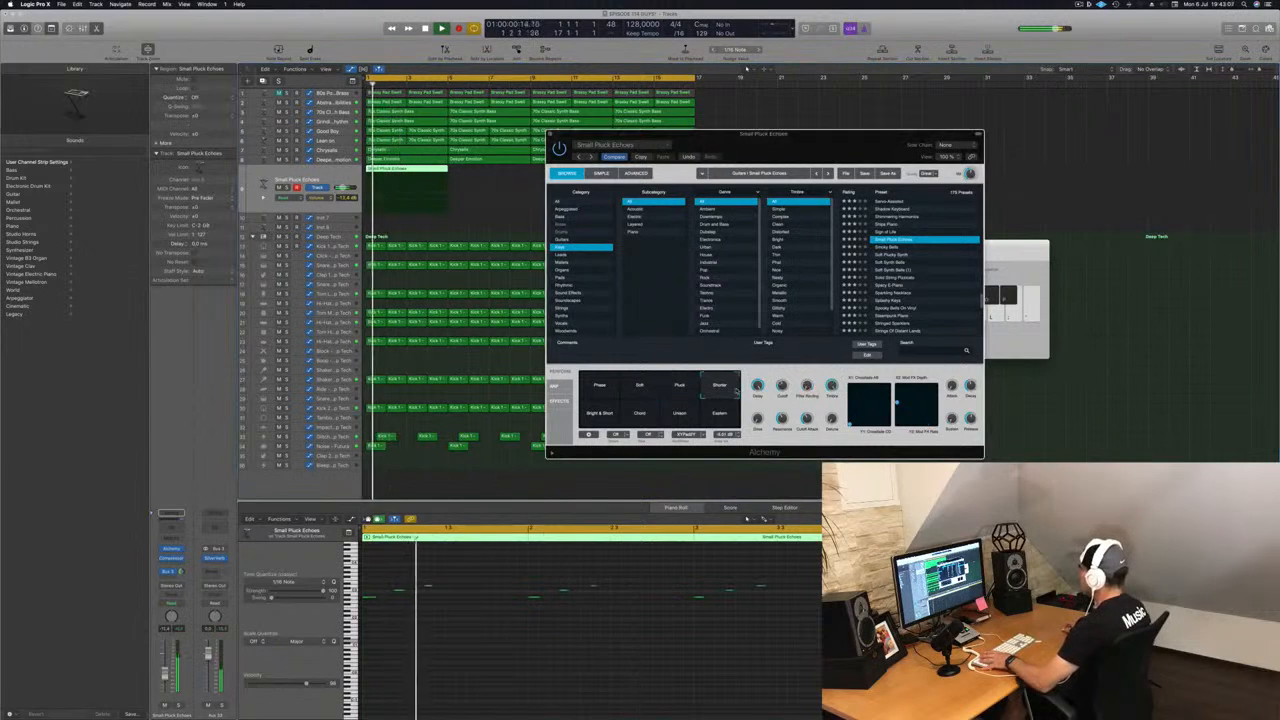
{"action": "left_click", "coordinate": [599, 416]}
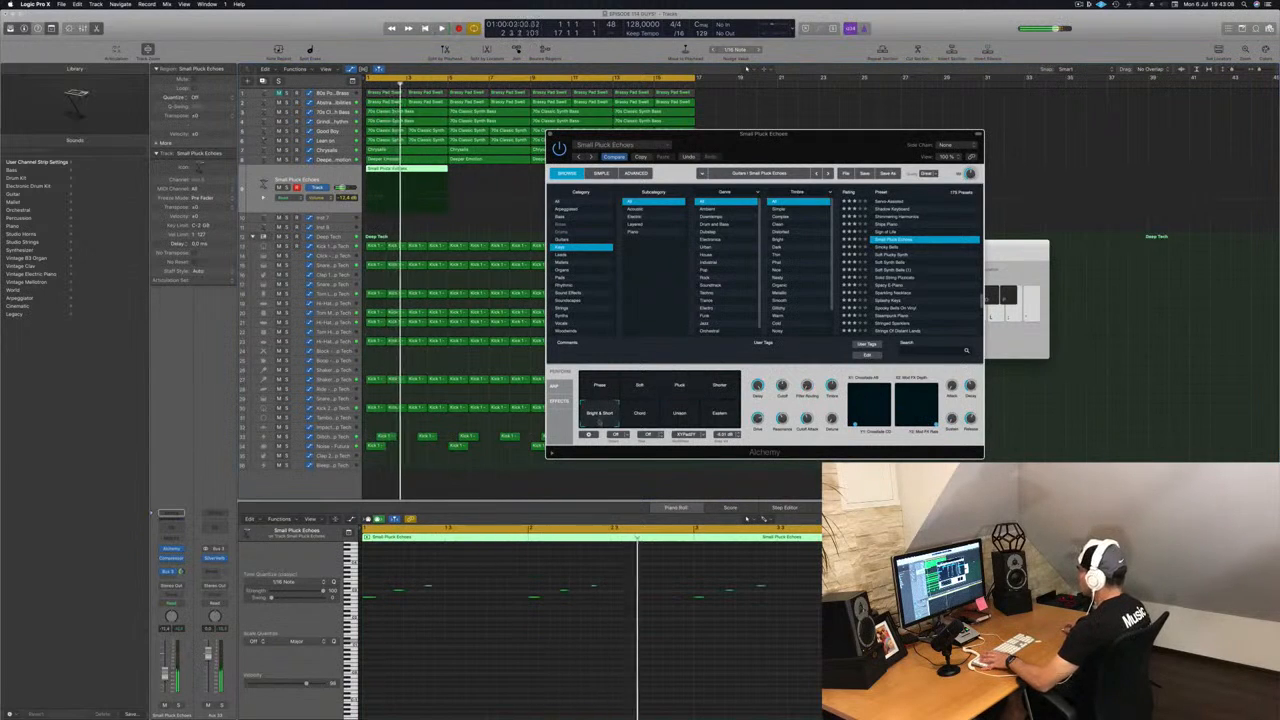
{"action": "left_click", "coordinate": [631, 416]}
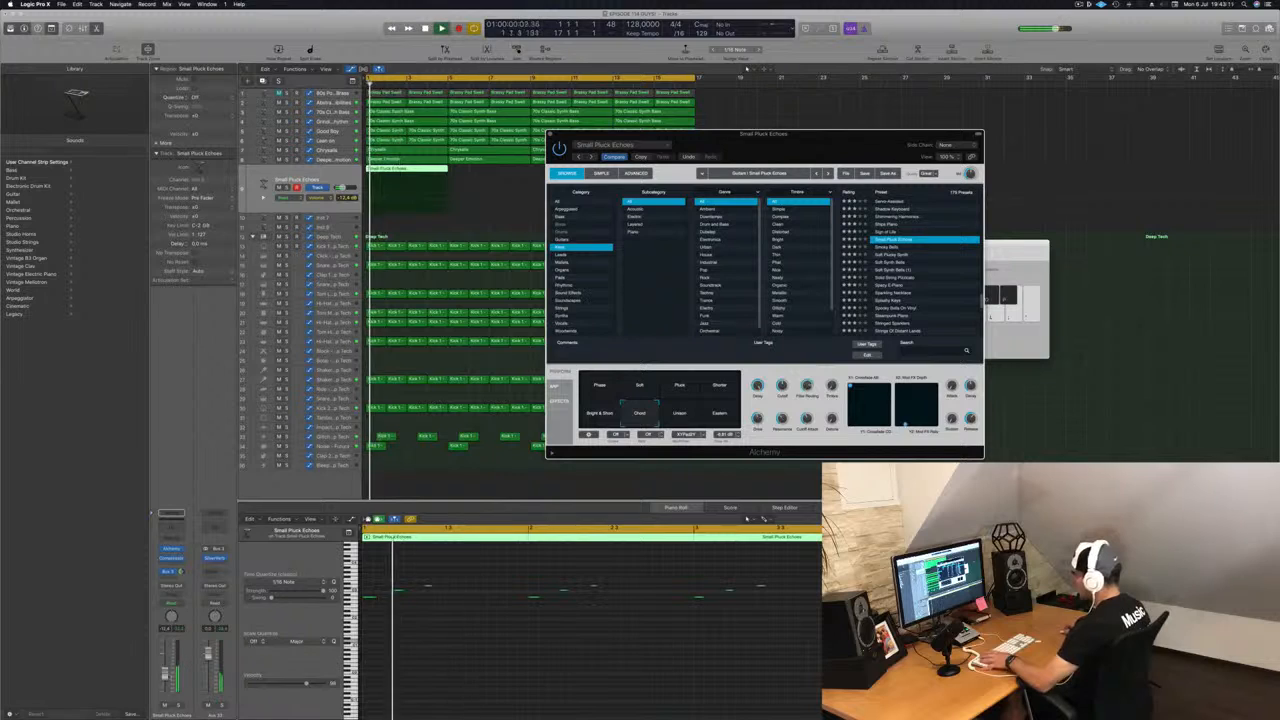
{"action": "left_click_drag", "start_coordinate": [166, 675], "coordinate": [166, 670]}
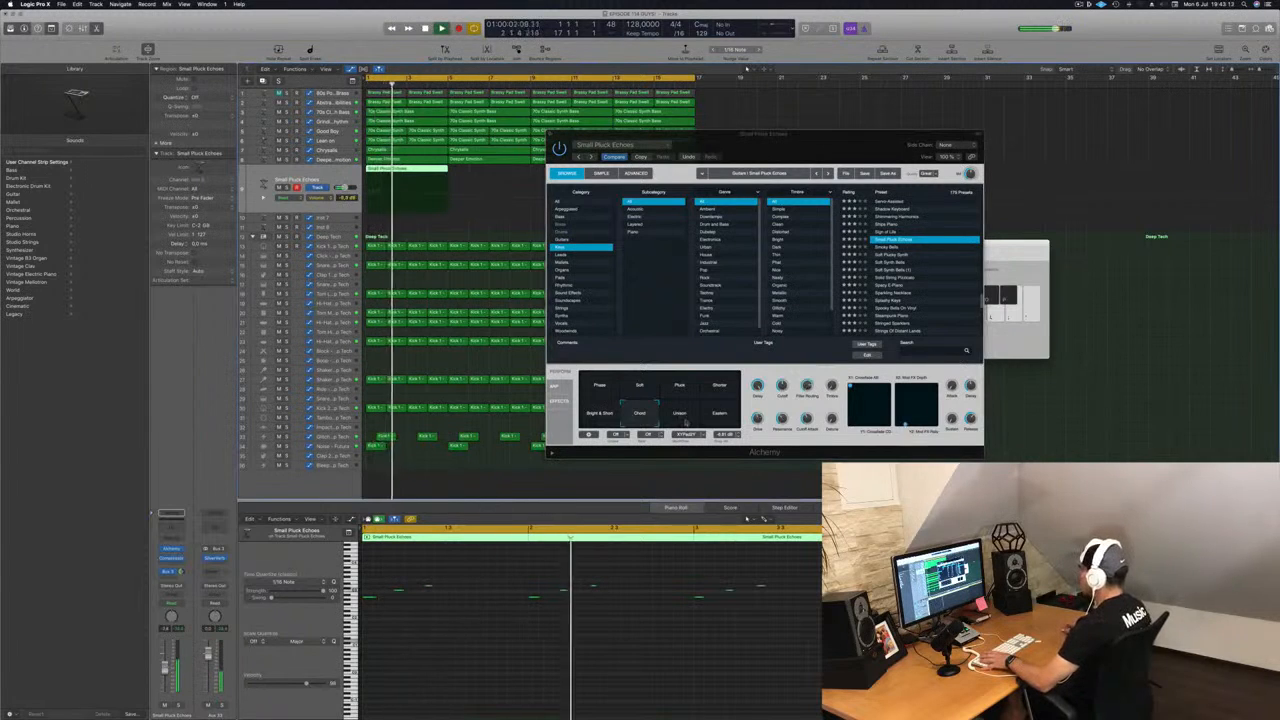
{"action": "left_click", "coordinate": [685, 420]}
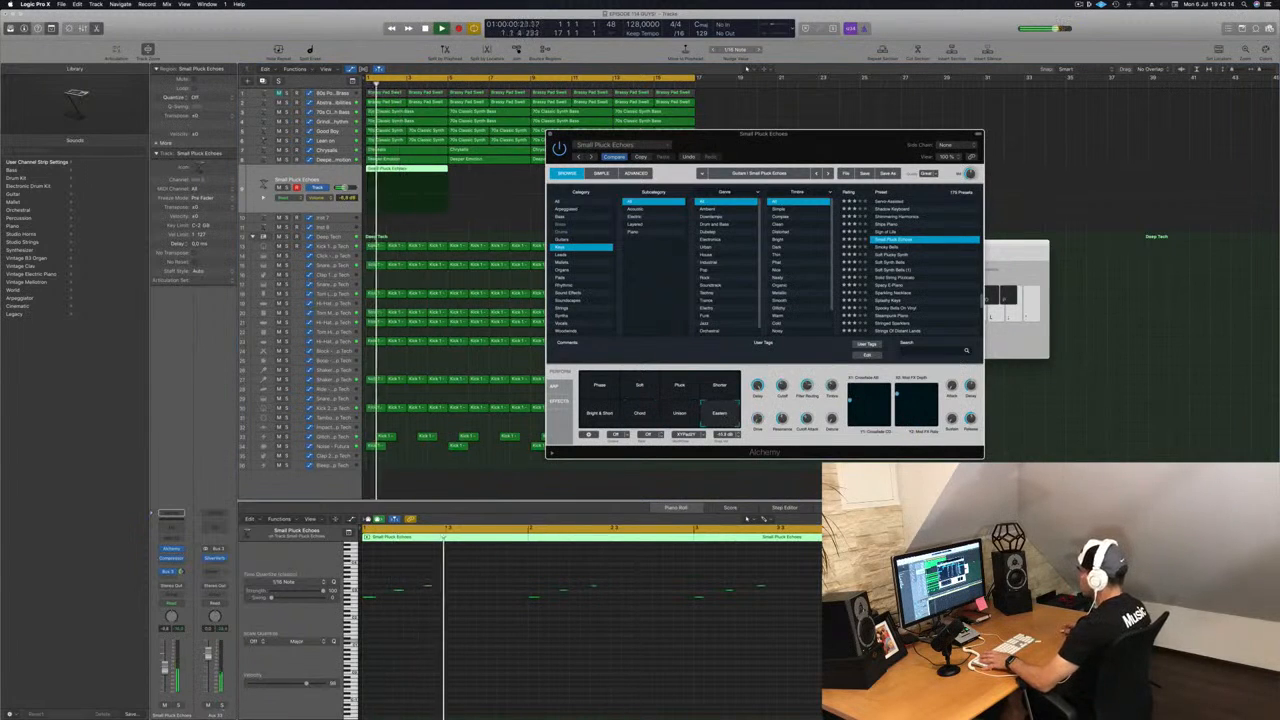
{"action": "left_click_drag", "start_coordinate": [167, 669], "coordinate": [166, 659]}
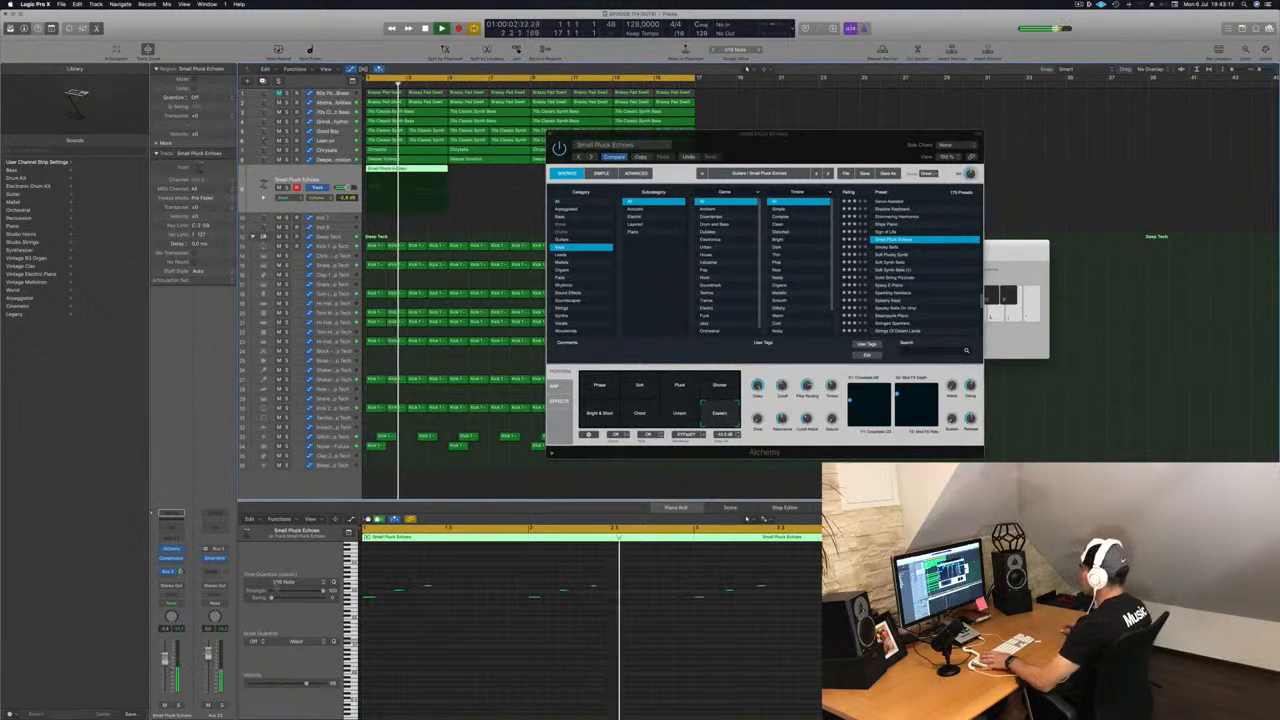
{"action": "left_click", "coordinate": [641, 389]}
{"action": "left_click", "coordinate": [600, 388]}
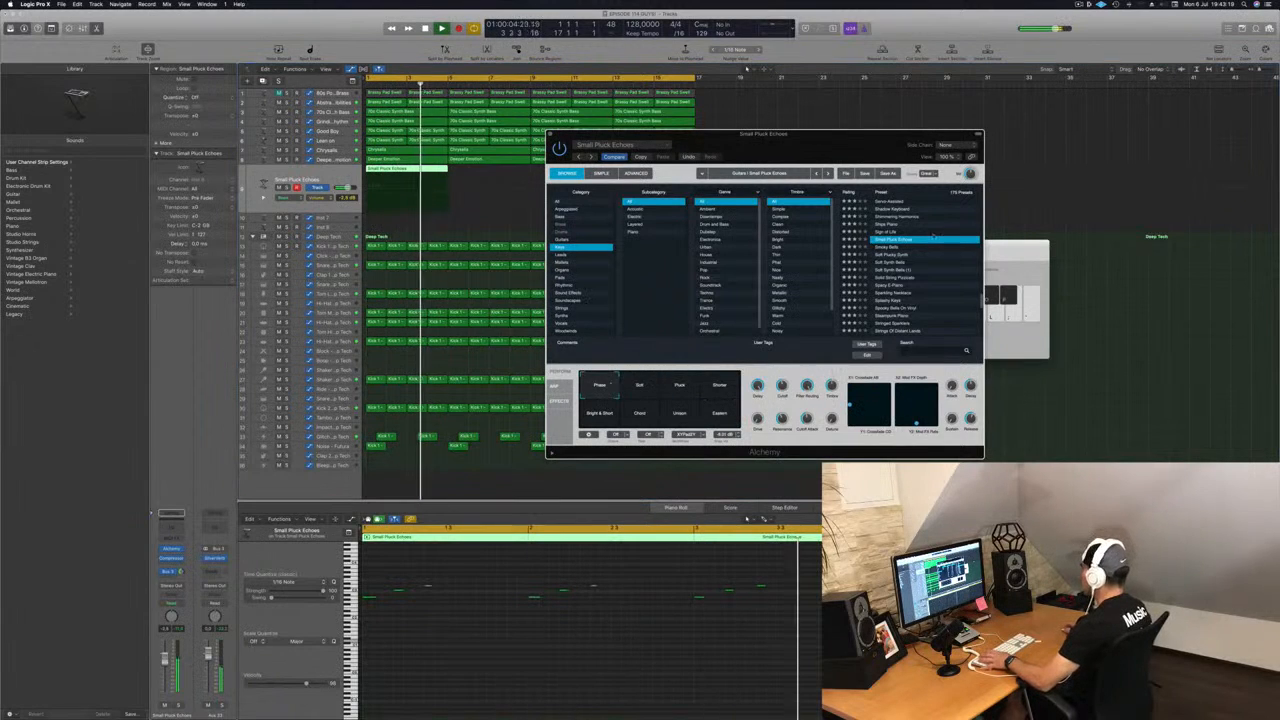
Load the Sign of Life preset in Alchemy and reposition the plug-in window
{"action": "scroll", "coordinate": [931, 247], "scroll_direction": "up", "scroll_amount": 2}
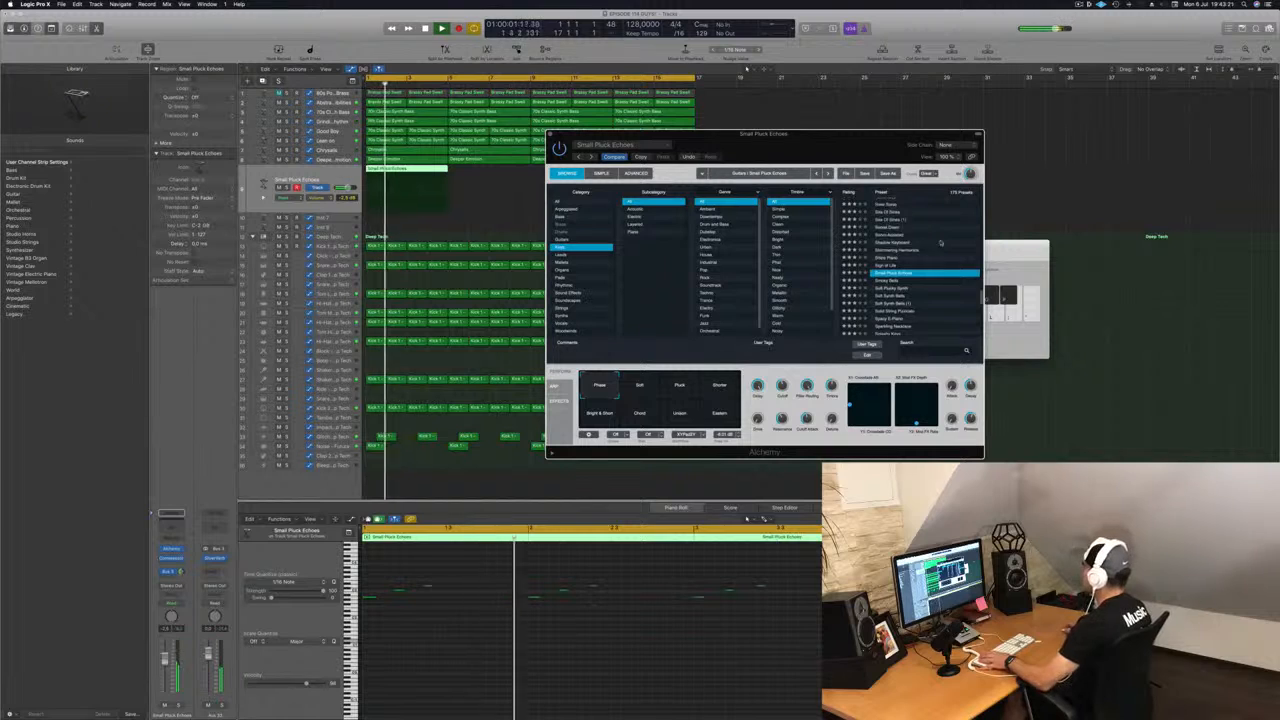
{"action": "left_click", "coordinate": [899, 266]}
{"action": "left_click_drag", "start_coordinate": [820, 150], "coordinate": [747, 188]}
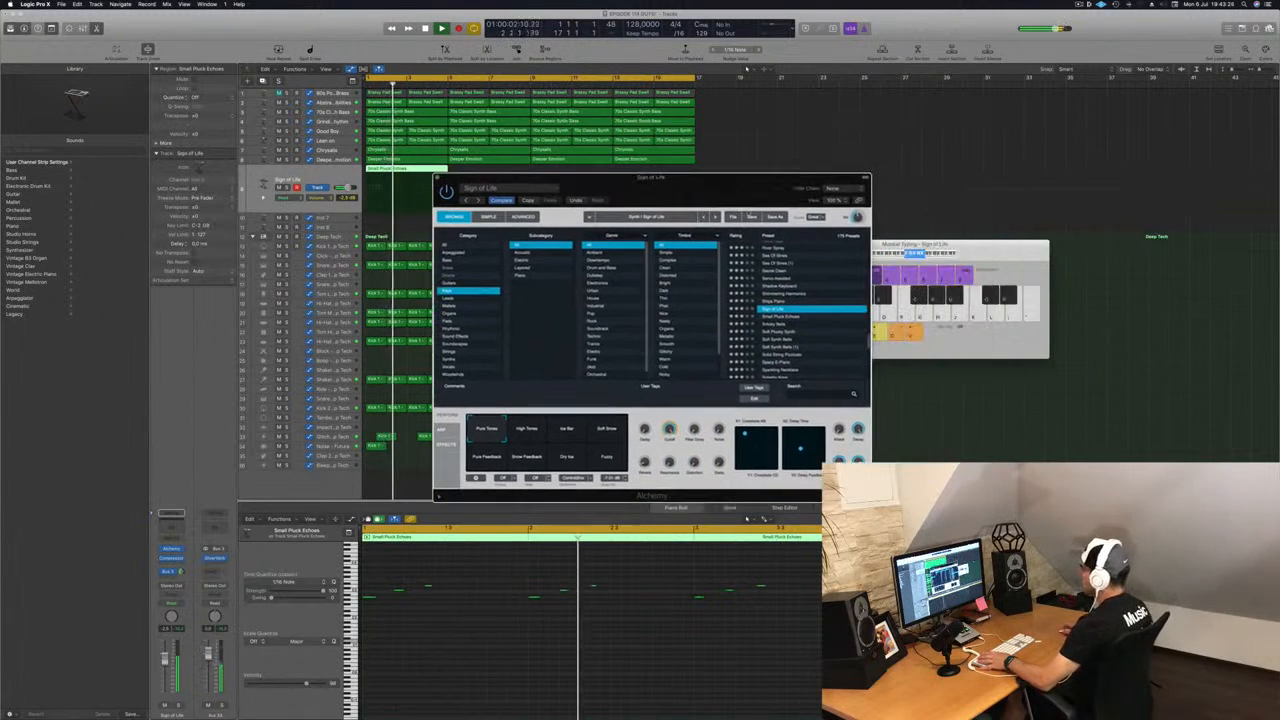
Audition the Sign of Life snapshots from High Tones through Fuzzy, return to Pure Tones and adjust the track's volume
{"action": "left_click", "coordinate": [532, 431]}
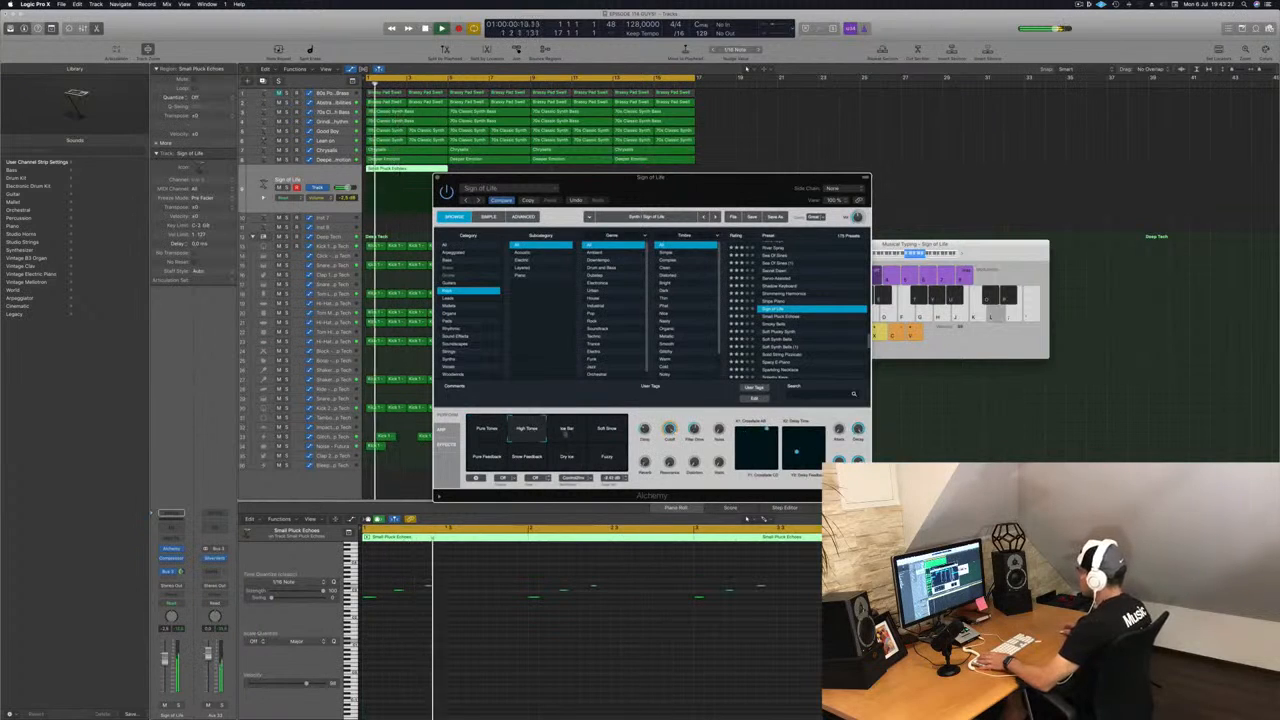
{"action": "left_click", "coordinate": [566, 431]}
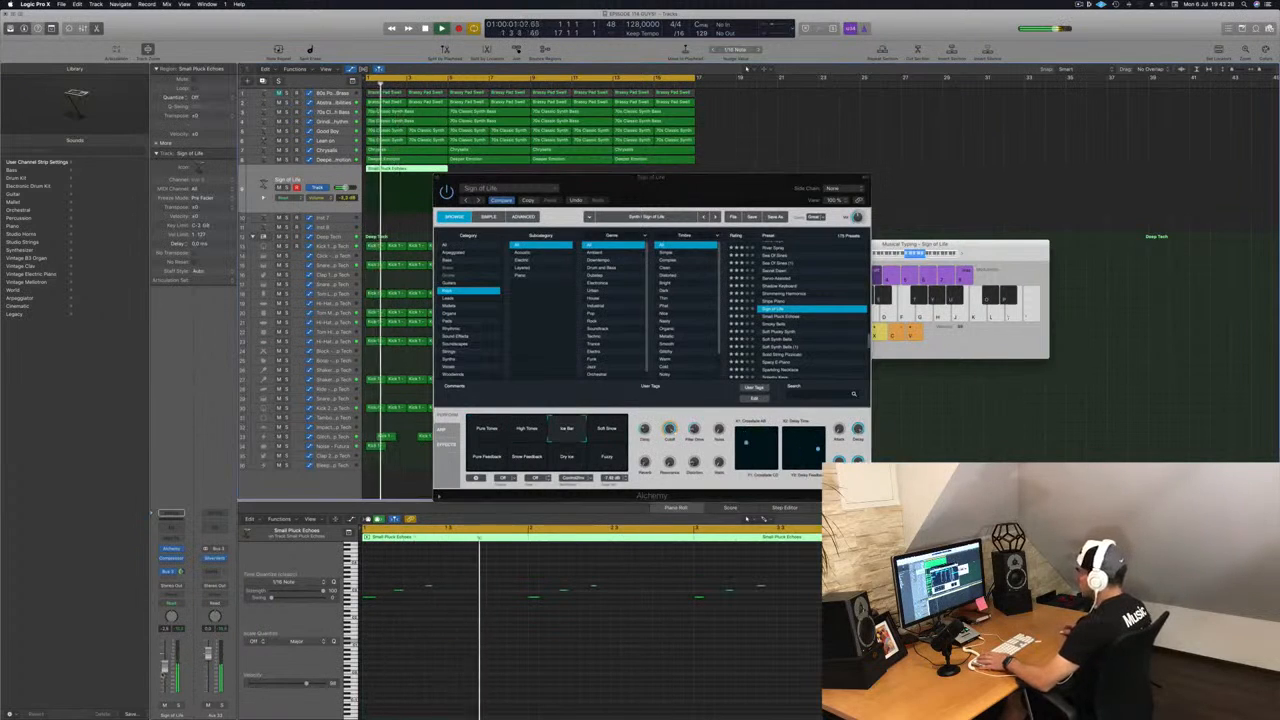
{"action": "left_click", "coordinate": [606, 432]}
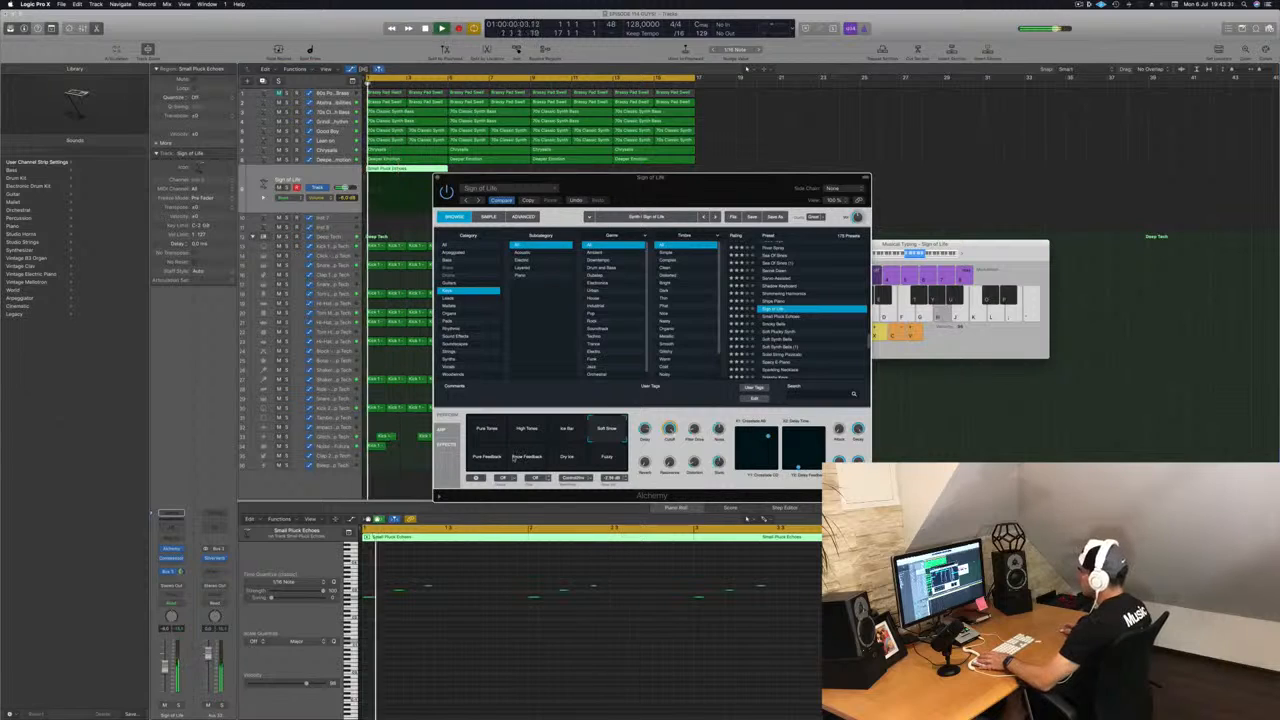
{"action": "left_click", "coordinate": [489, 459]}
{"action": "left_click", "coordinate": [527, 457]}
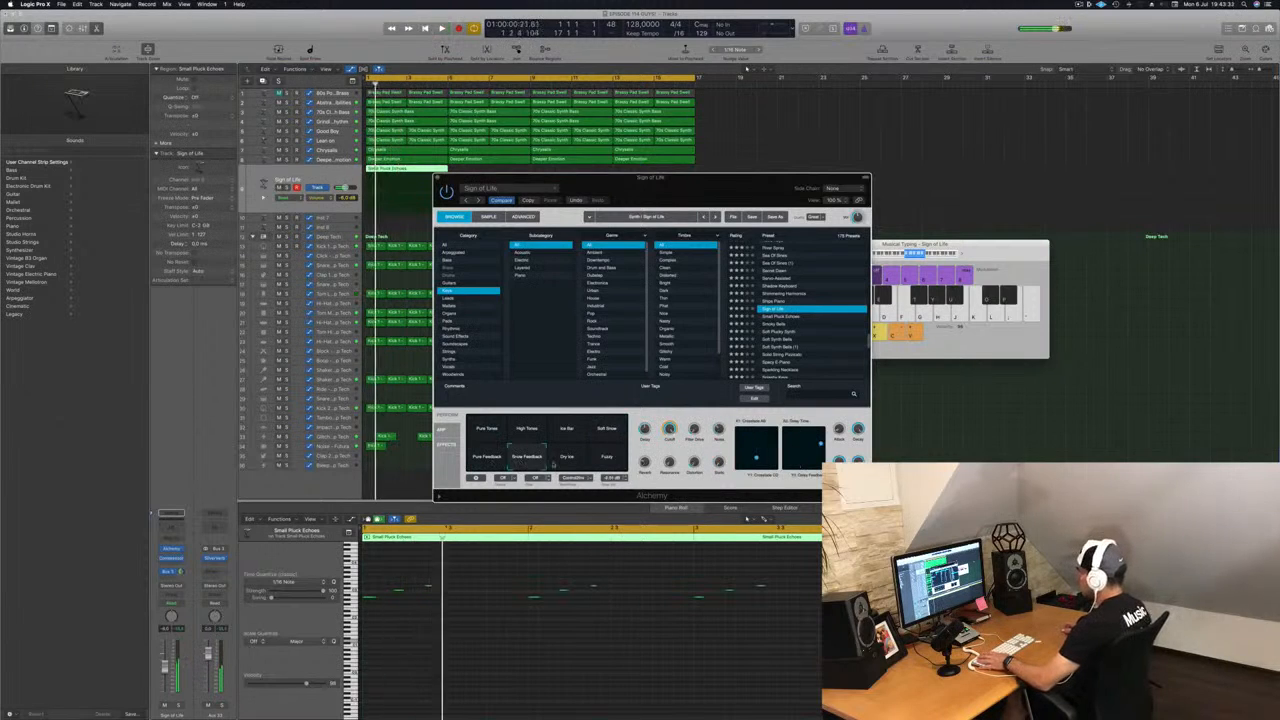
{"action": "left_click", "coordinate": [567, 457]}
{"action": "left_click", "coordinate": [606, 457]}
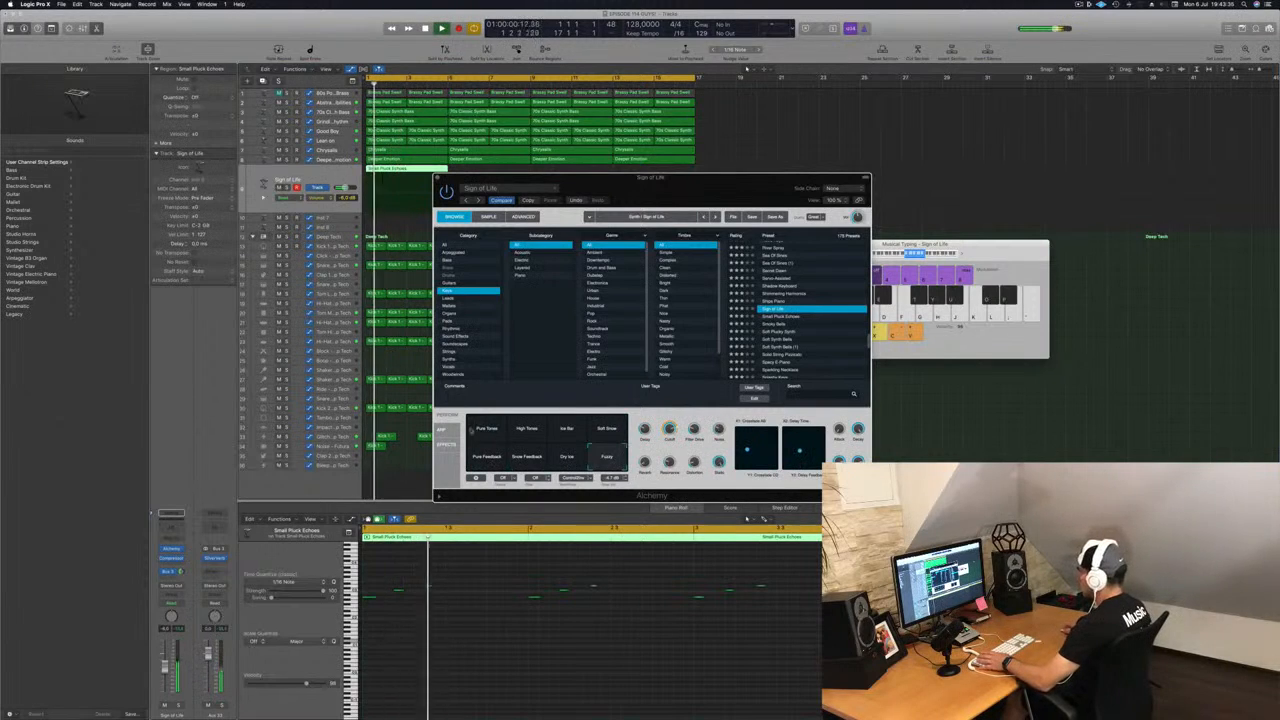
{"action": "left_click", "coordinate": [484, 429]}
{"action": "left_click", "coordinate": [165, 672]}
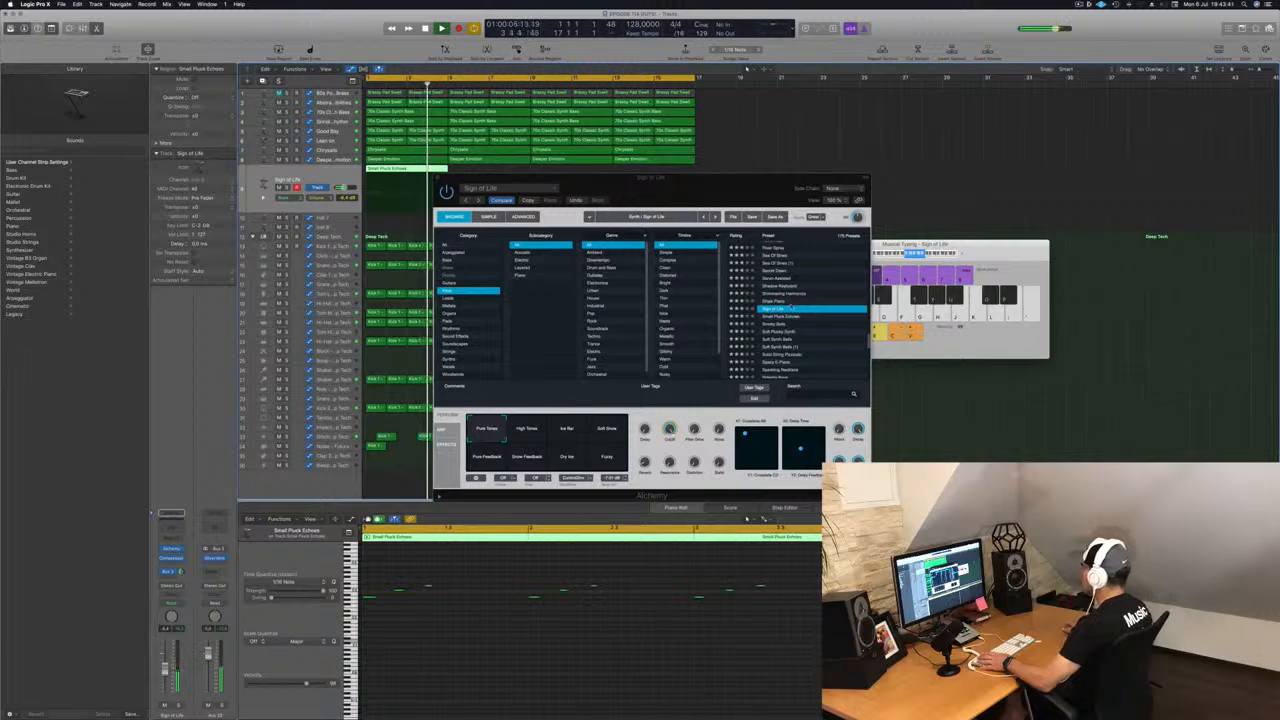
Load the Solid String Pizzicato preset in Alchemy and replay the pattern from the start
{"action": "scroll", "coordinate": [813, 330], "scroll_direction": "down", "scroll_amount": 2}
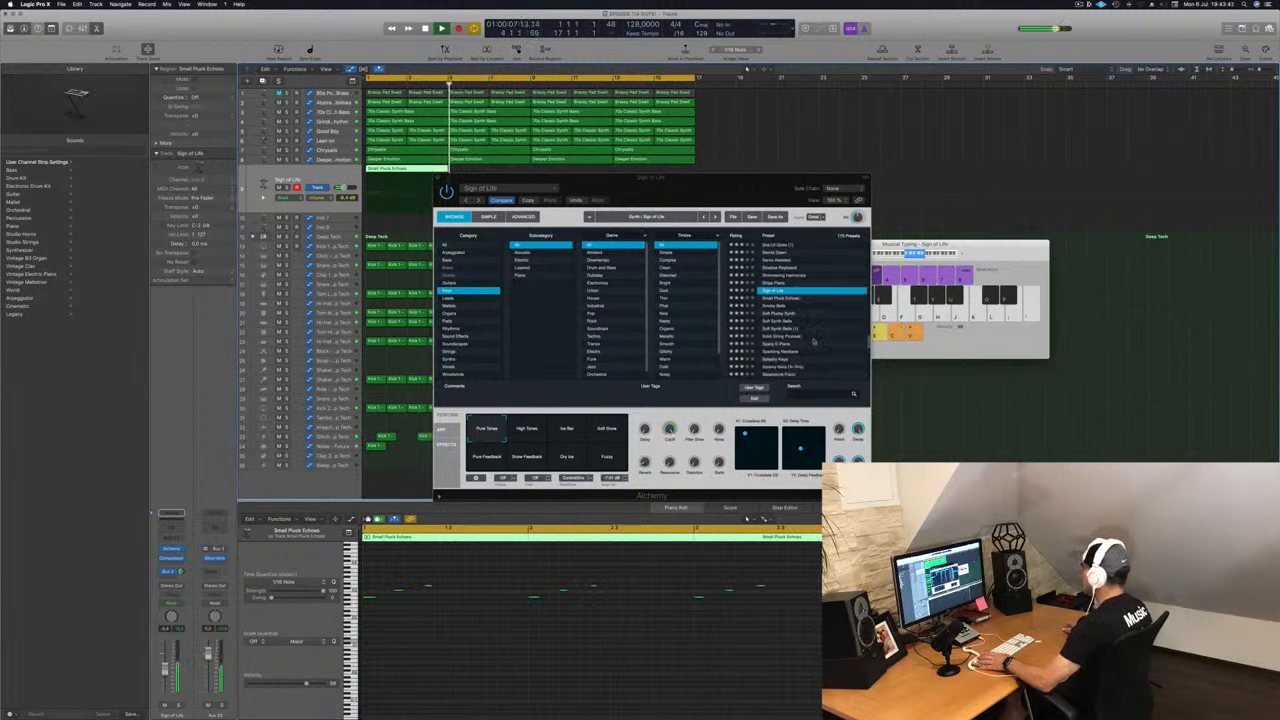
{"action": "left_click", "coordinate": [817, 337]}
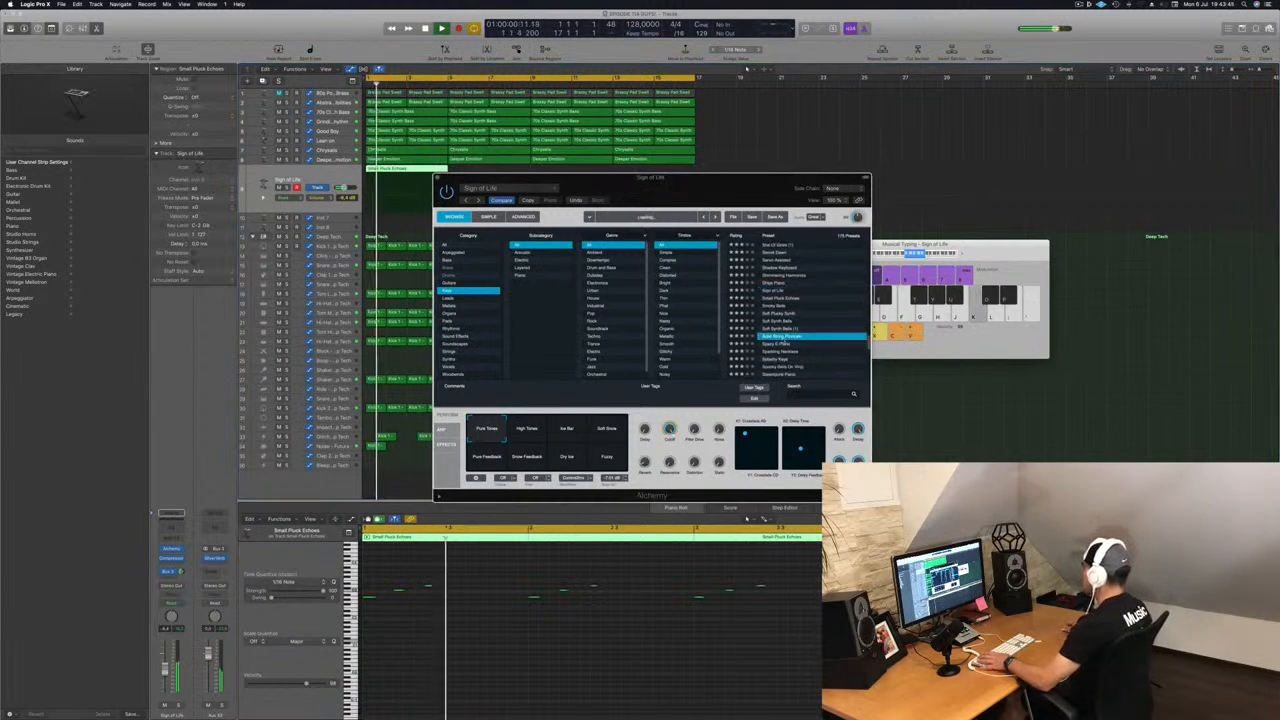
{"action": "scroll", "coordinate": [820, 350], "scroll_direction": "down", "scroll_amount": 3}
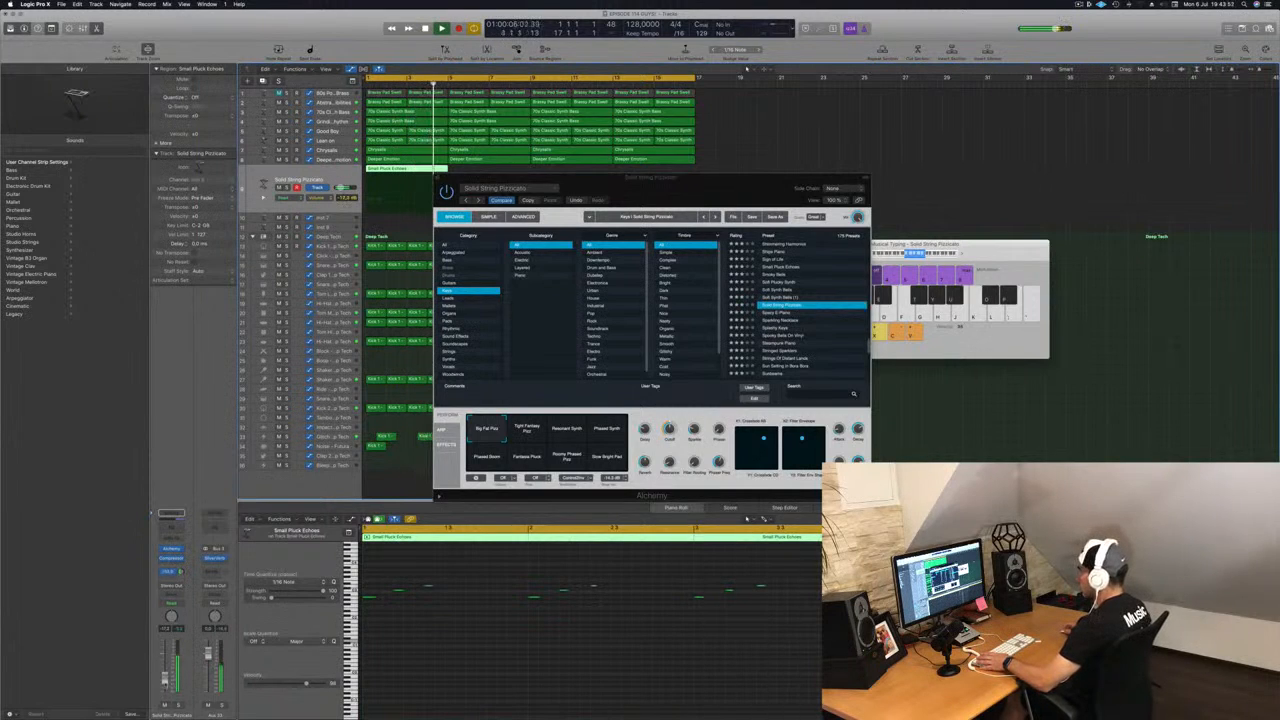
{"action": "key", "text": "space"}
{"action": "key", "text": "space"}
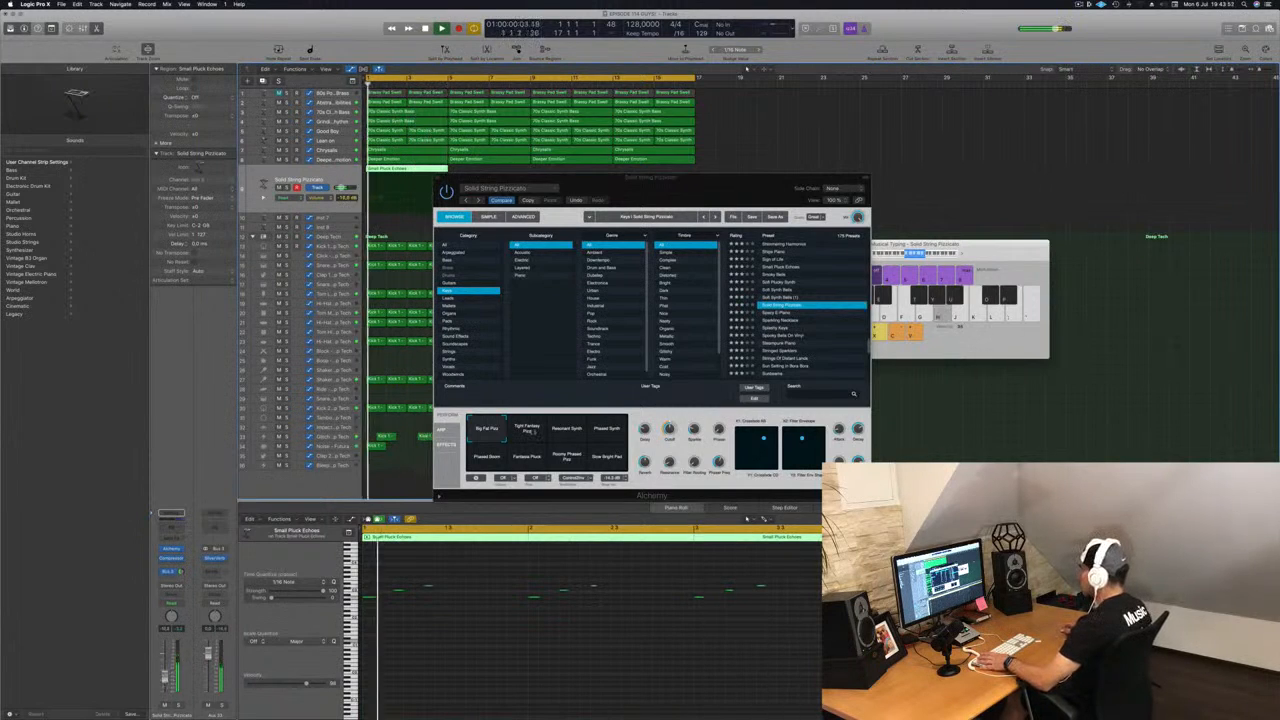
Audition the Solid String Pizzicato snapshots from the second one through Slow Bright Pad during playback, and return to the second snapshot
{"action": "left_click", "coordinate": [527, 432]}
{"action": "key", "text": "space"}
{"action": "key", "text": "space"}
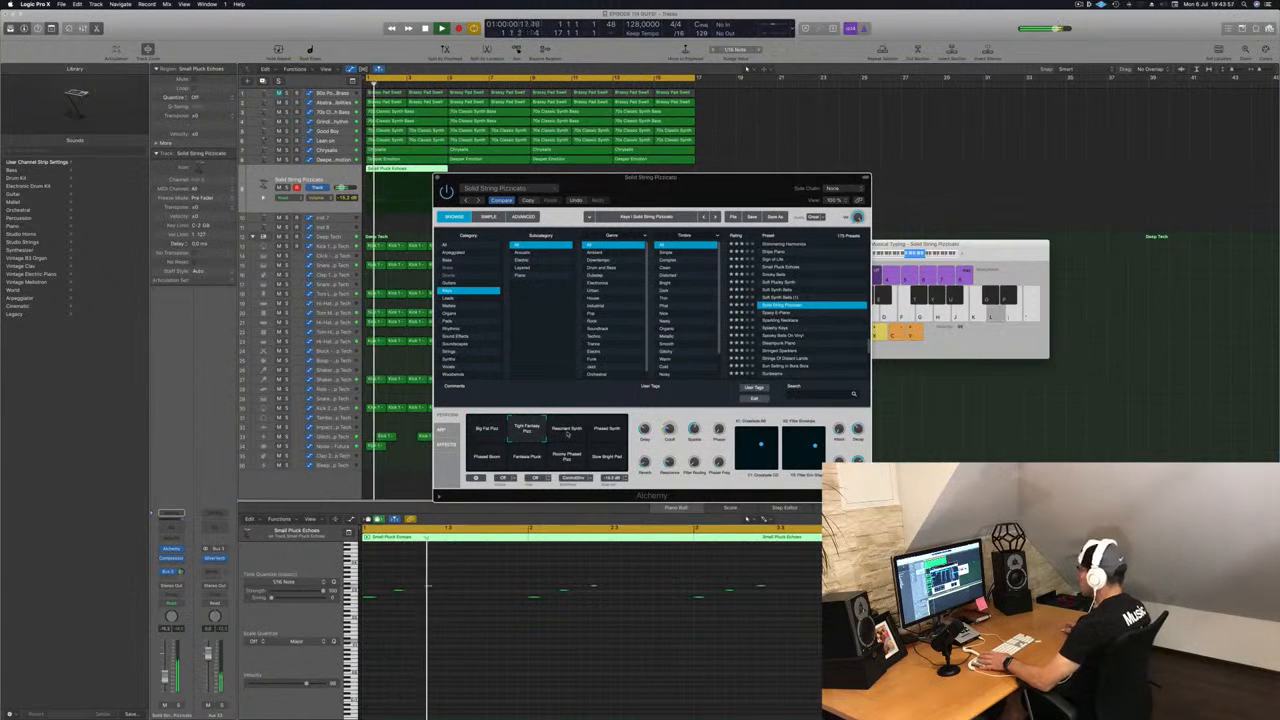
{"action": "left_click", "coordinate": [567, 432]}
{"action": "key", "text": "space"}
{"action": "key", "text": "space"}
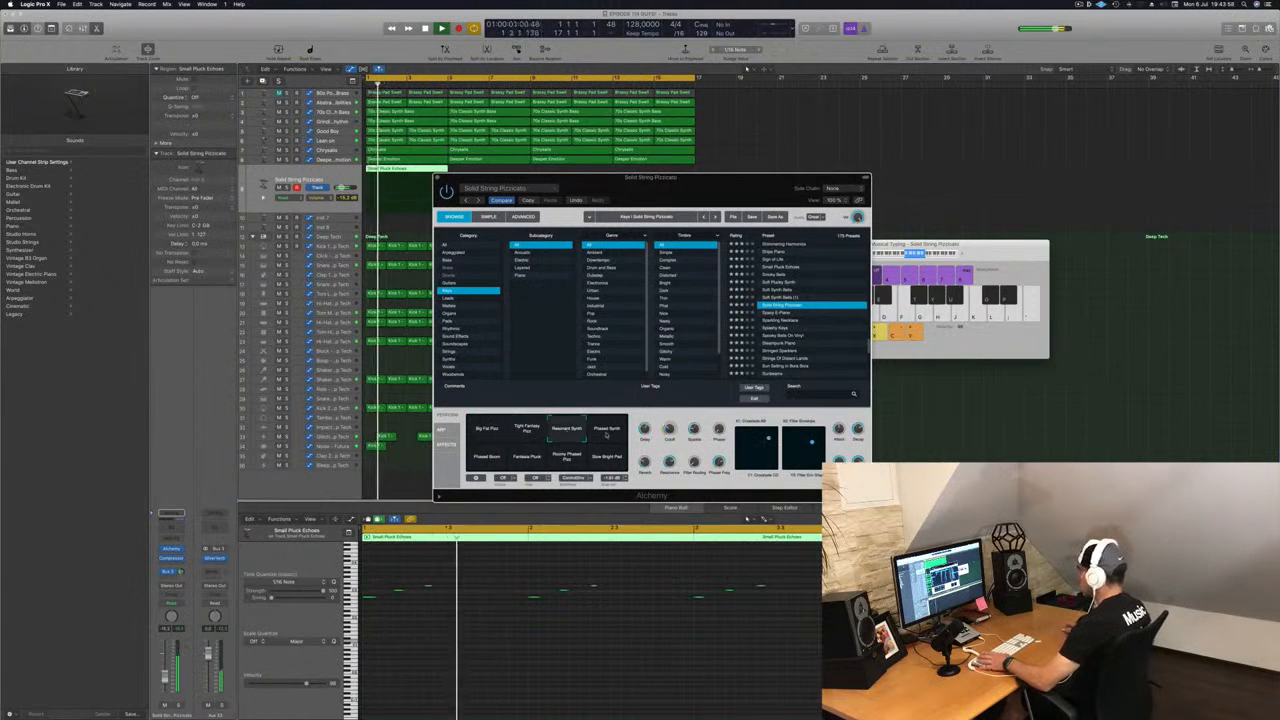
{"action": "left_click", "coordinate": [606, 432]}
{"action": "key", "text": "space"}
{"action": "key", "text": "space"}
{"action": "left_click", "coordinate": [487, 456]}
{"action": "left_click", "coordinate": [527, 456]}
{"action": "key", "text": "space"}
{"action": "key", "text": "space"}
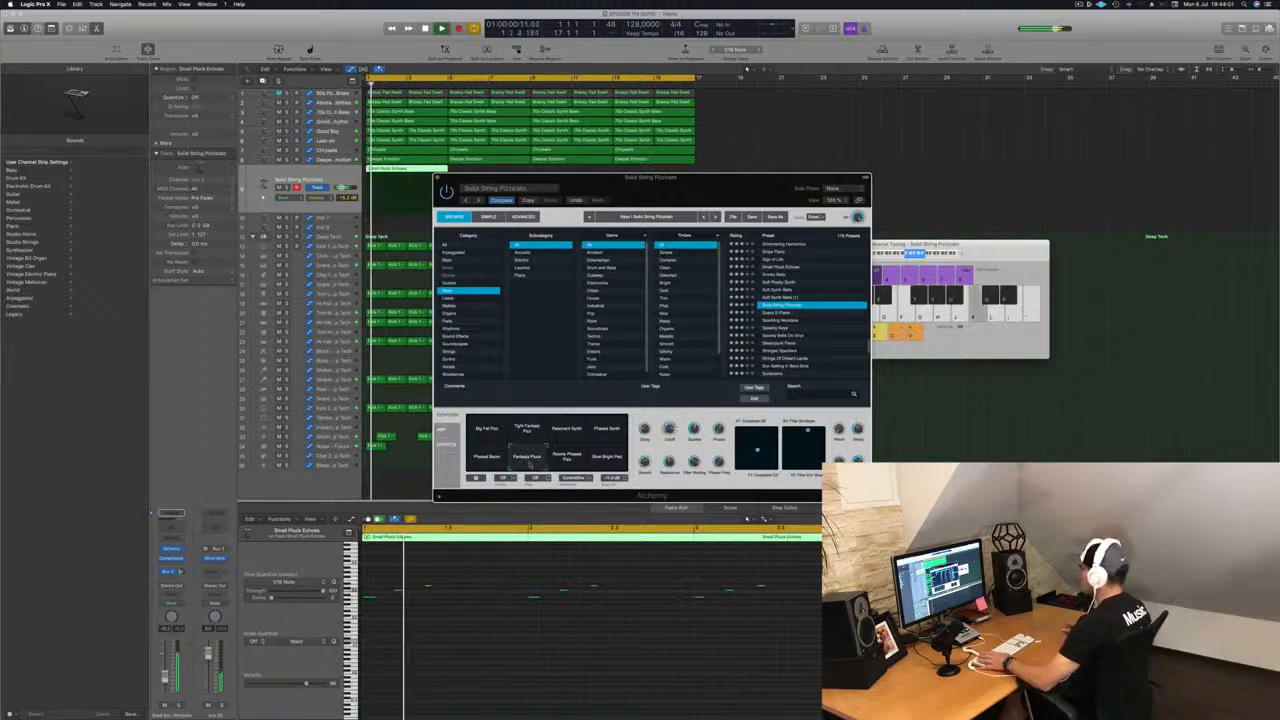
{"action": "key", "text": "space"}
{"action": "key", "text": "space"}
{"action": "left_click", "coordinate": [567, 456]}
{"action": "left_click", "coordinate": [606, 456]}
{"action": "key", "text": "space"}
{"action": "key", "text": "space"}
{"action": "left_click", "coordinate": [525, 431]}
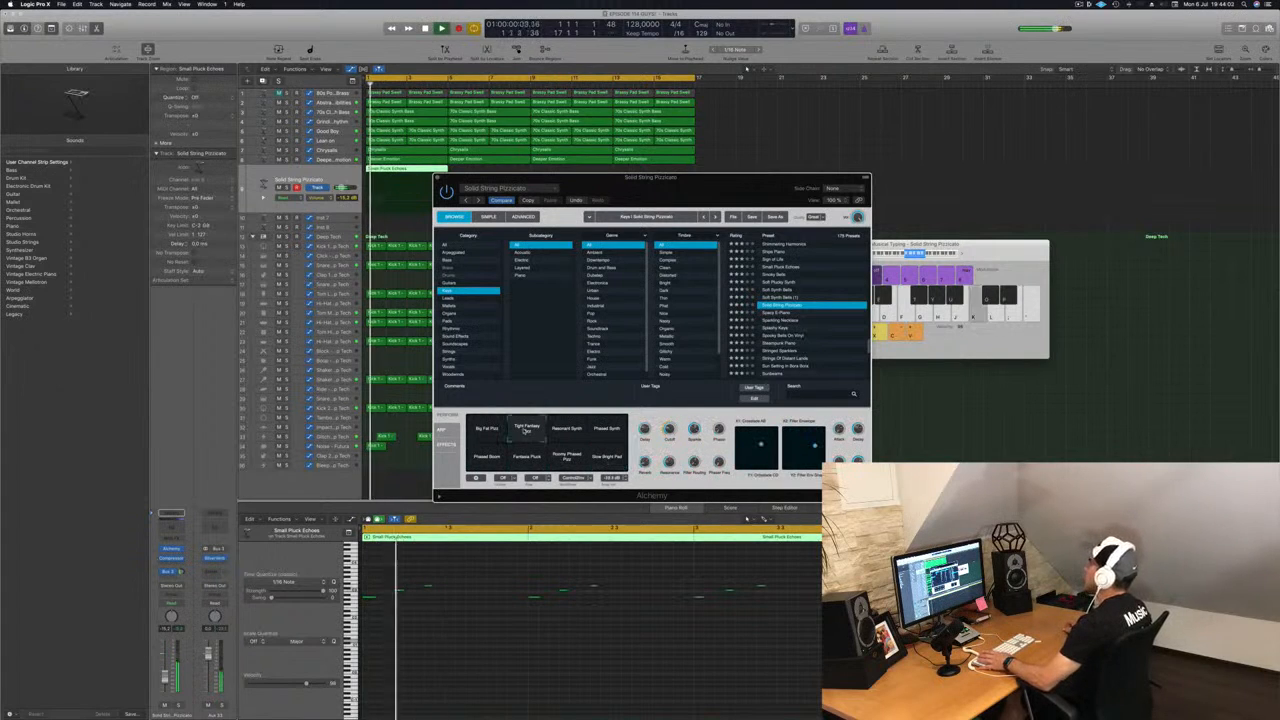
{"action": "key", "text": "space"}
{"action": "key", "text": "space"}
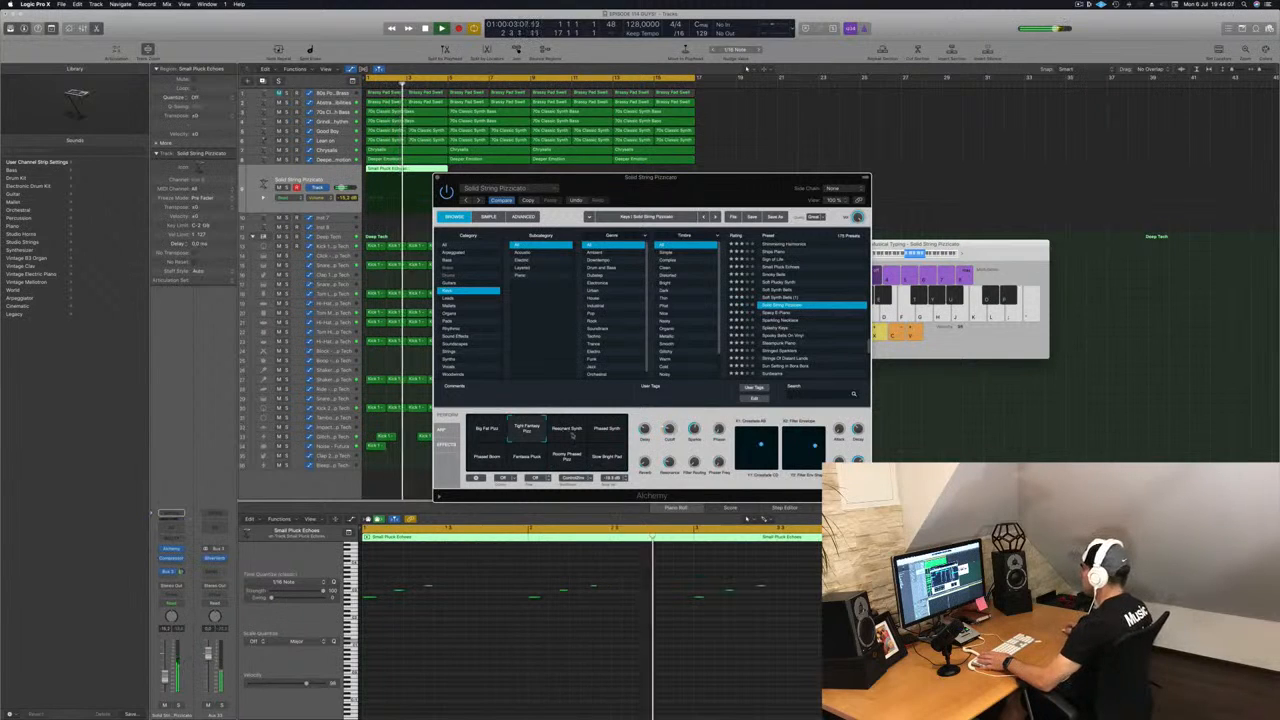
Move the plug-in window aside and copy the Small Pluck Echoes region along its track to fill all 16 bars
{"action": "left_click_drag", "start_coordinate": [690, 203], "coordinate": [815, 206]}
{"action": "left_click_drag", "start_coordinate": [395, 185], "coordinate": [517, 173]}
{"action": "left_click", "coordinate": [420, 173], "text": "shift"}
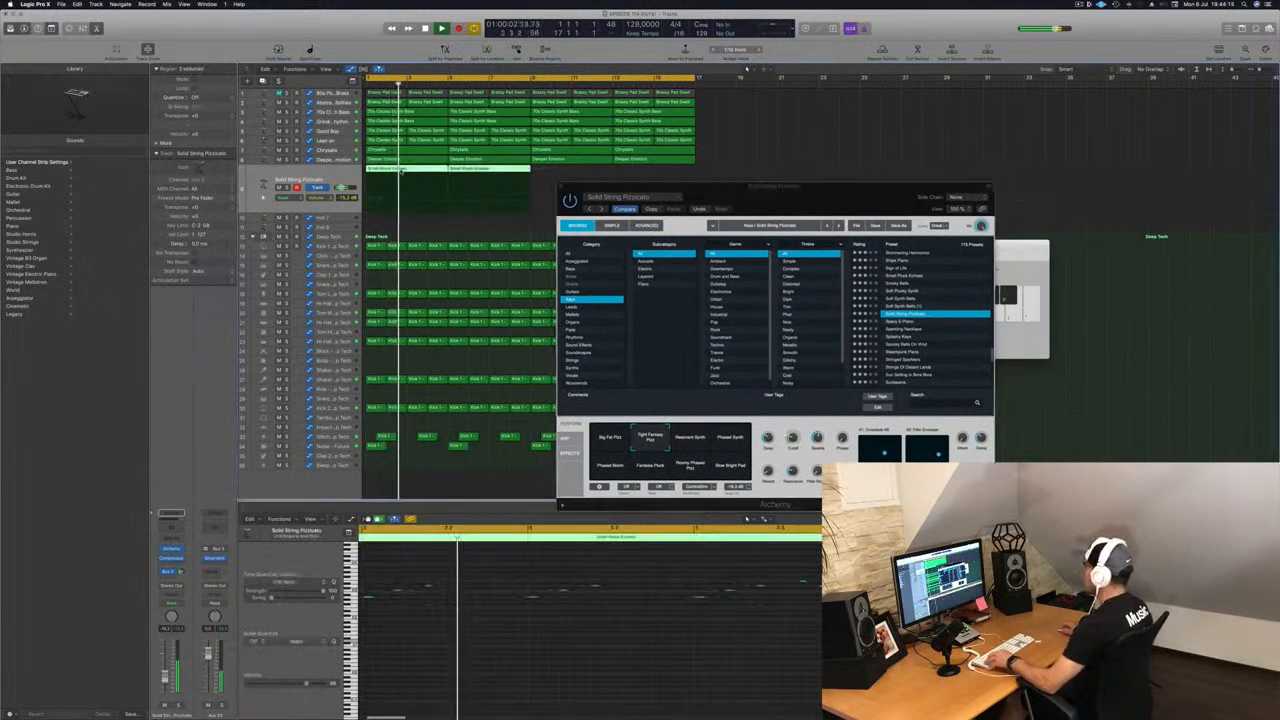
{"action": "left_click_drag", "start_coordinate": [408, 174], "coordinate": [566, 178]}
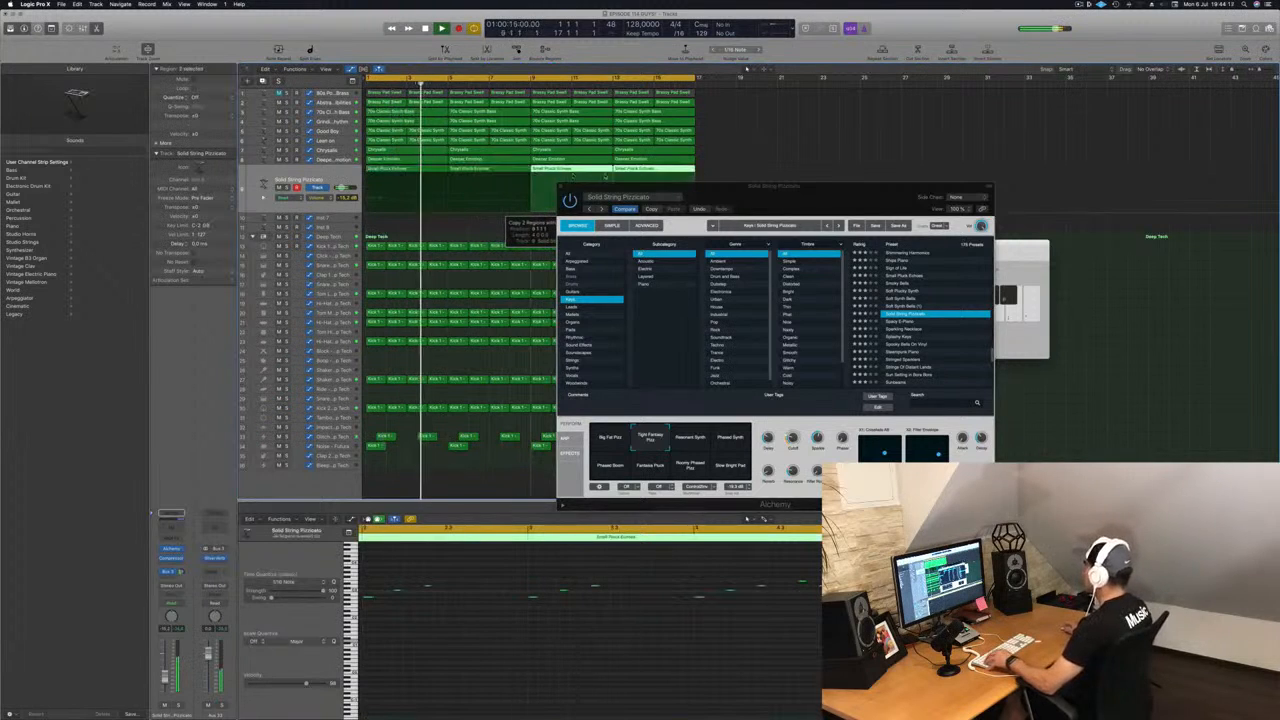
Reposition the plug-in window and audition Solid String Pizzicato's roomy phased pluck snapshot from the start of the track
{"action": "left_click_drag", "start_coordinate": [731, 191], "coordinate": [626, 170]}
{"action": "left_click", "coordinate": [611, 208]}
{"action": "key", "text": "Return"}
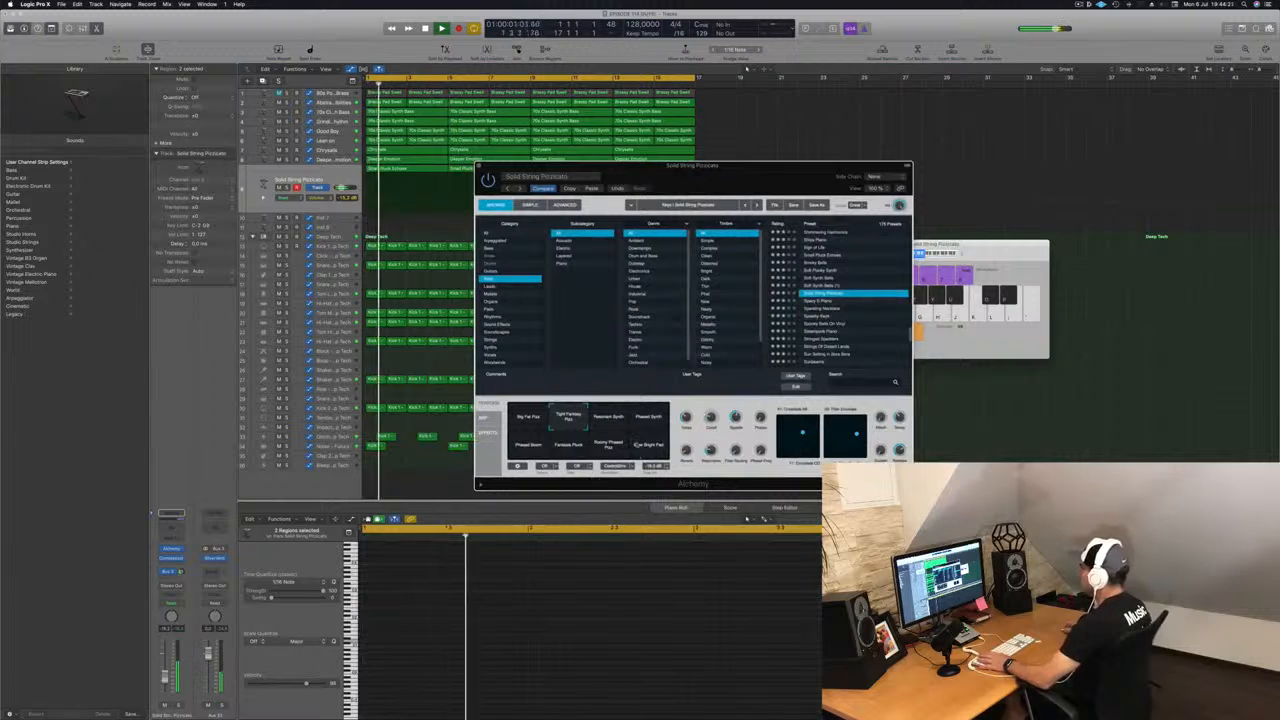
{"action": "left_click", "coordinate": [605, 448]}
{"action": "key", "text": "Return"}
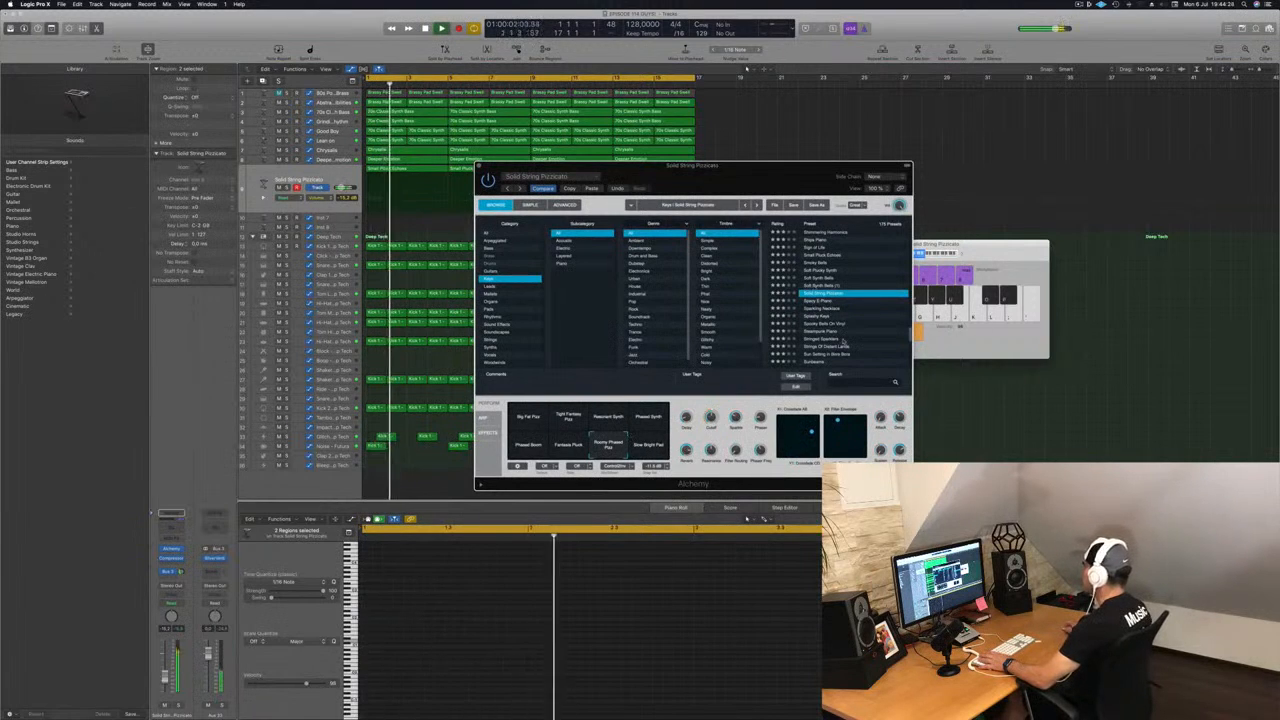
Try the Sign of Life and Unstable Liquid Synth presets in Alchemy, replaying the pattern from the start for each
{"action": "scroll", "coordinate": [845, 343], "scroll_direction": "down", "scroll_amount": 1}
{"action": "scroll", "coordinate": [845, 343], "scroll_direction": "up", "scroll_amount": 2}
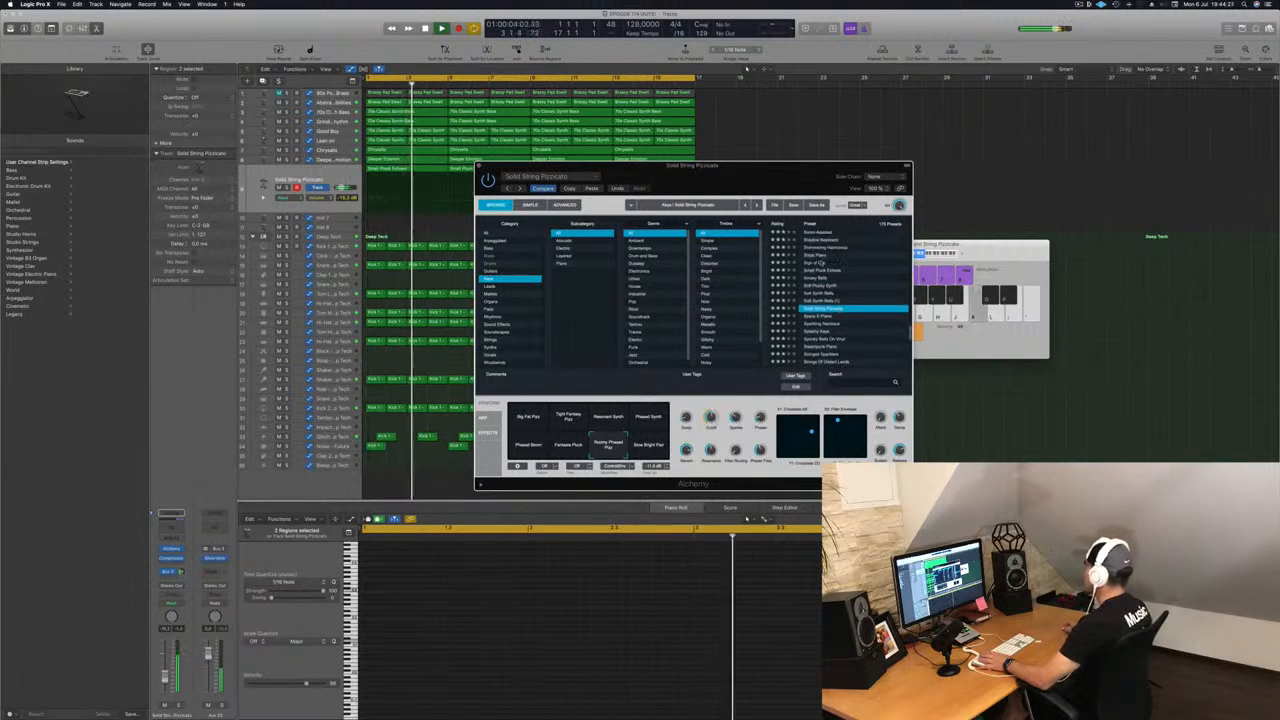
{"action": "left_click", "coordinate": [840, 263]}
{"action": "key", "text": "Return"}
{"action": "scroll", "coordinate": [843, 295], "scroll_direction": "up", "scroll_amount": 10}
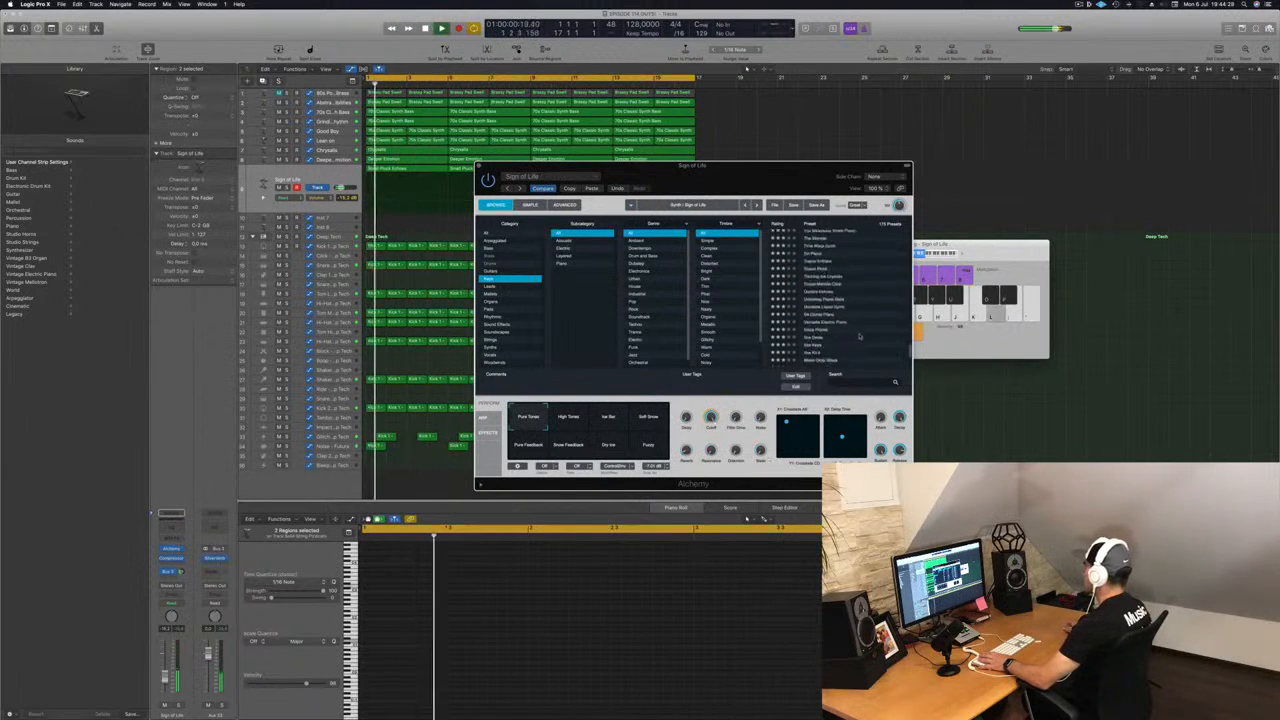
{"action": "scroll", "coordinate": [845, 330], "scroll_direction": "up", "scroll_amount": 5}
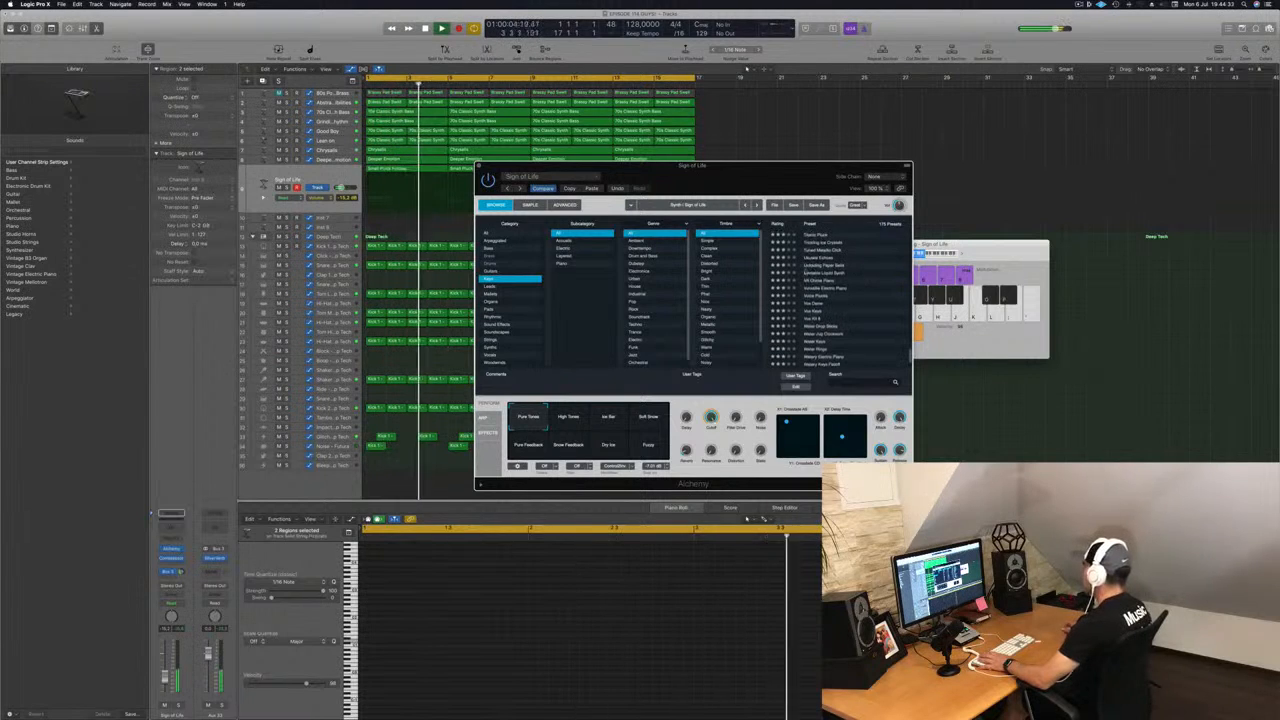
{"action": "left_click", "coordinate": [845, 272]}
{"action": "key", "text": "Return"}
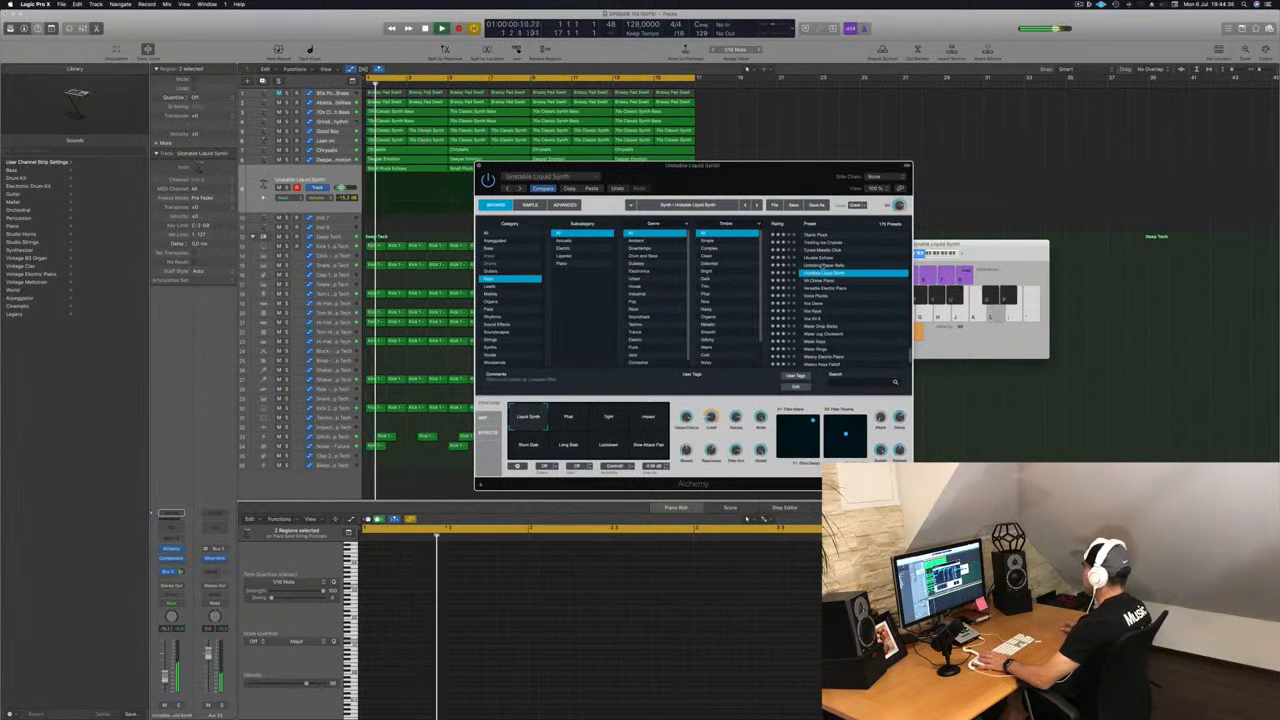
Try the Unfolding Paper Bells preset, raising the track's volume and auditioning snapshots from Smooth 1 through Ice Blender FX
{"action": "left_click", "coordinate": [824, 266]}
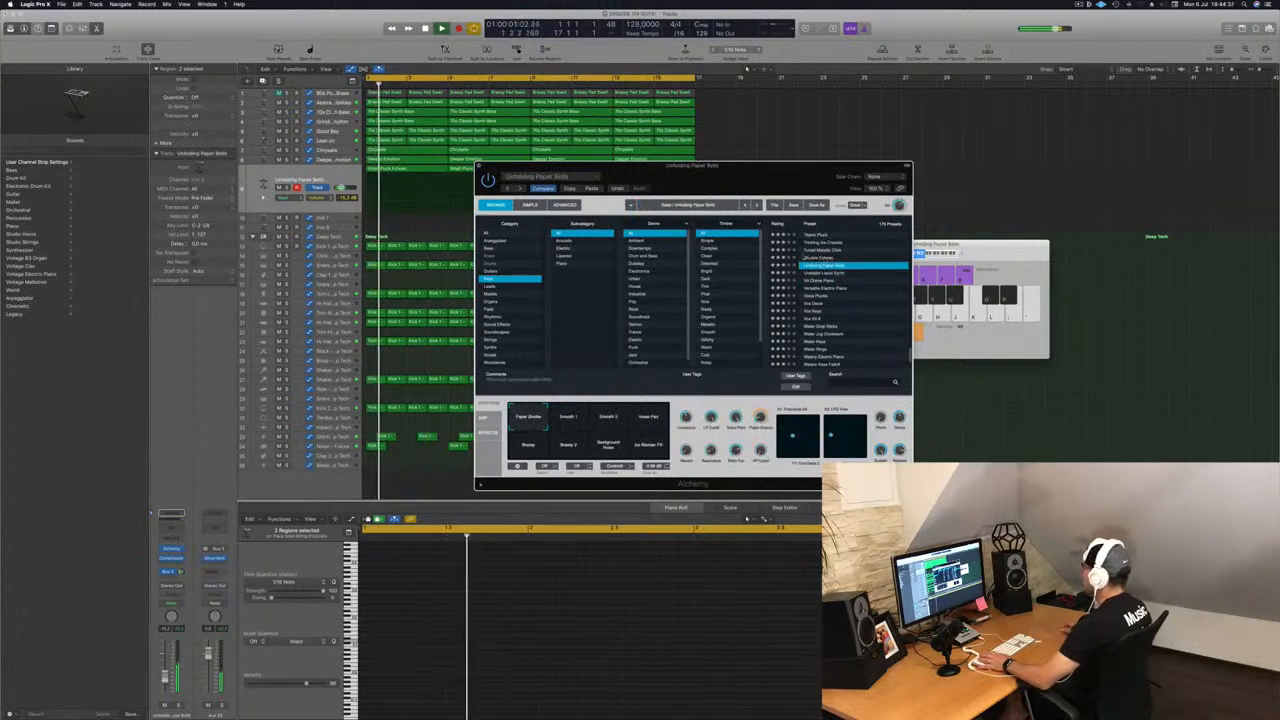
{"action": "left_click_drag", "start_coordinate": [165, 678], "coordinate": [165, 672]}
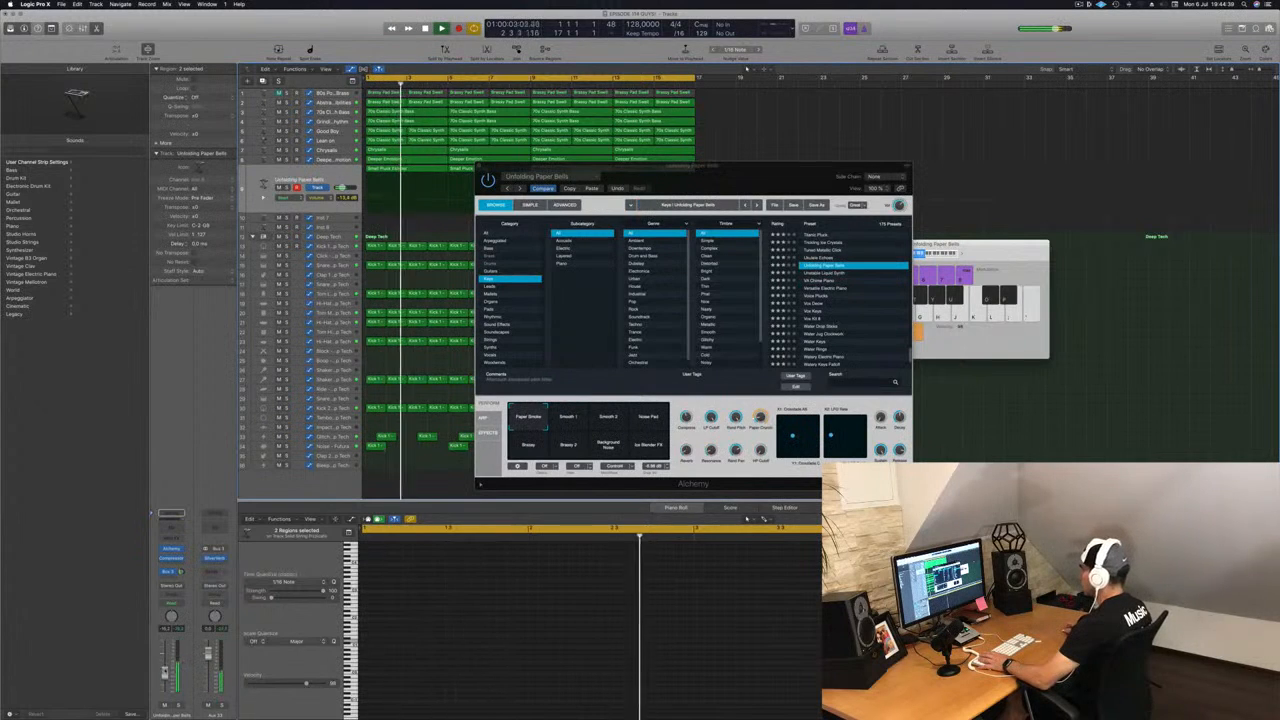
{"action": "left_click", "coordinate": [566, 420]}
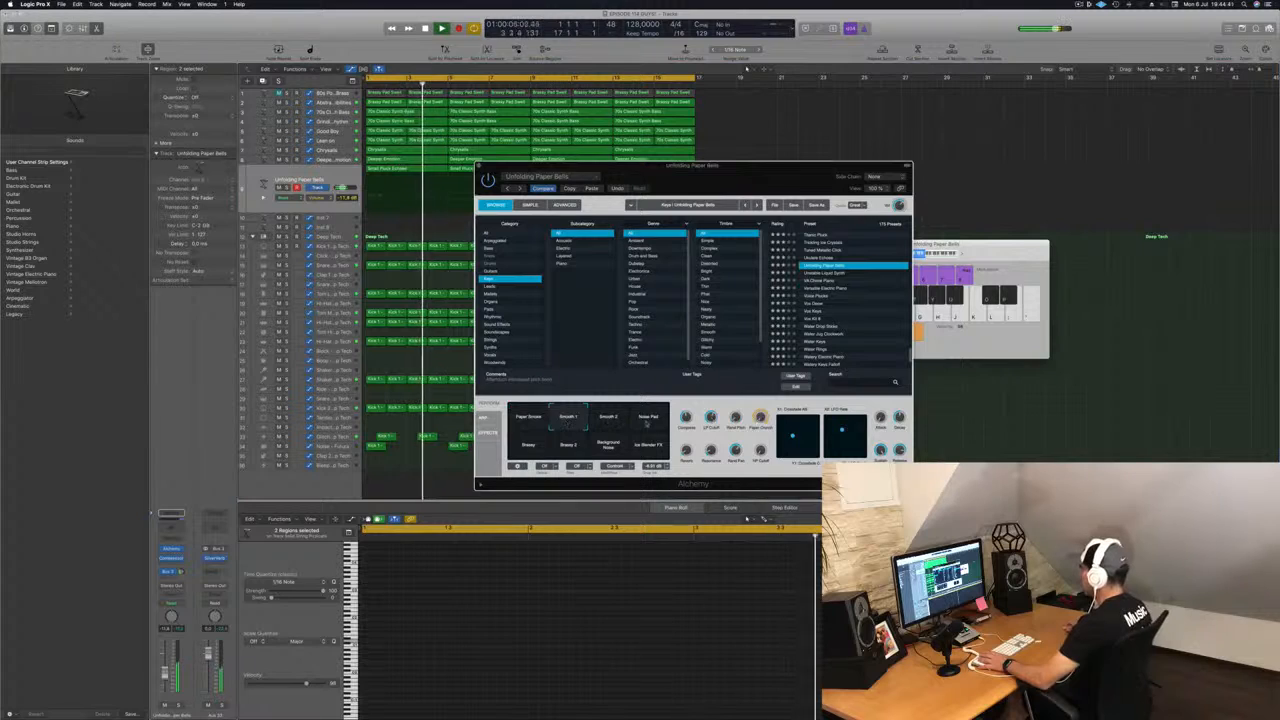
{"action": "left_click", "coordinate": [645, 420]}
{"action": "key", "text": "space"}
{"action": "key", "text": "space"}
{"action": "left_click", "coordinate": [530, 445]}
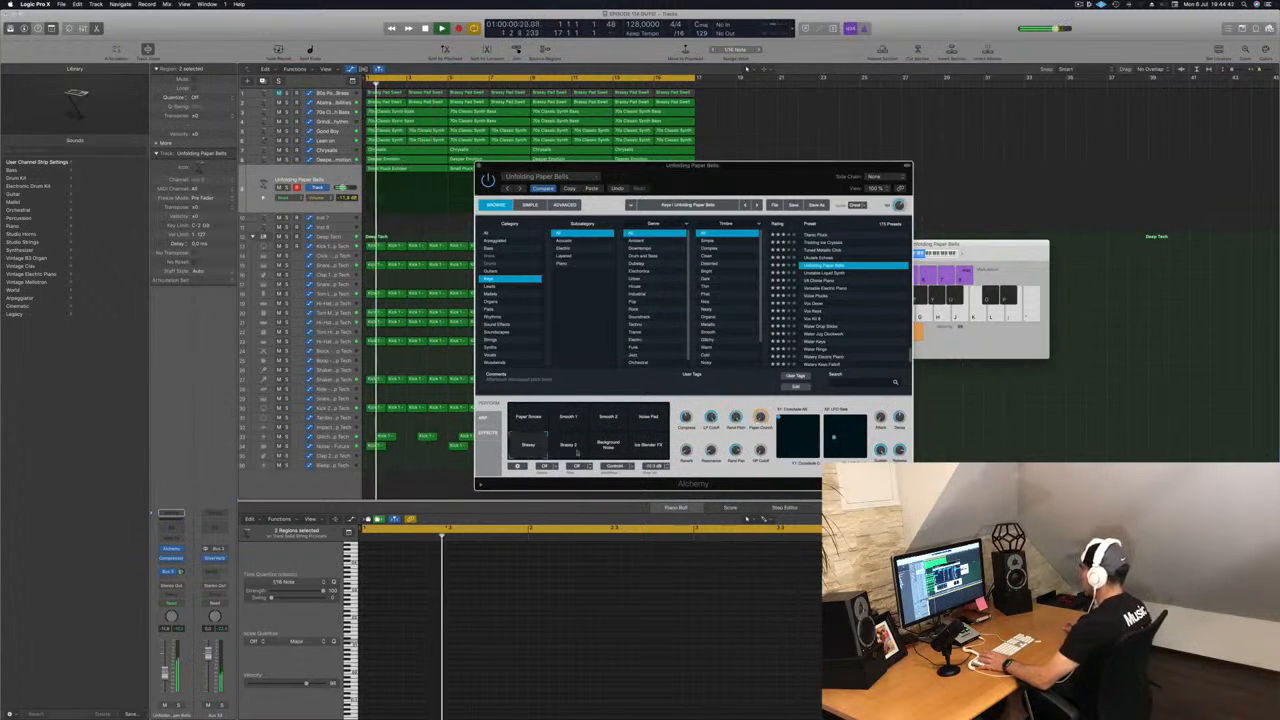
{"action": "left_click", "coordinate": [568, 445]}
{"action": "key", "text": "space"}
{"action": "key", "text": "space"}
{"action": "left_click", "coordinate": [647, 454]}
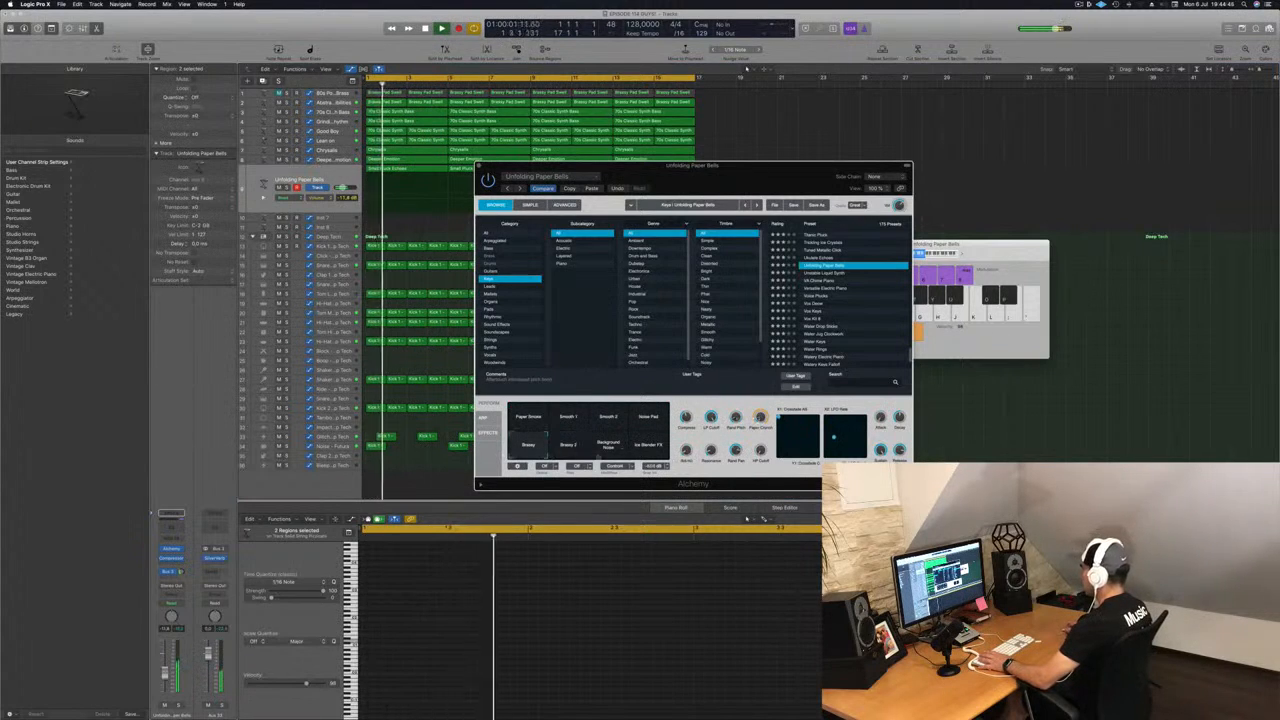
{"action": "key", "text": "space"}
{"action": "key", "text": "space"}
Try Ukulele Echoes, load the Tuned Metallic Click preset in Alchemy and reposition the plug-in window
{"action": "scroll", "coordinate": [829, 335], "scroll_direction": "up", "scroll_amount": 3}
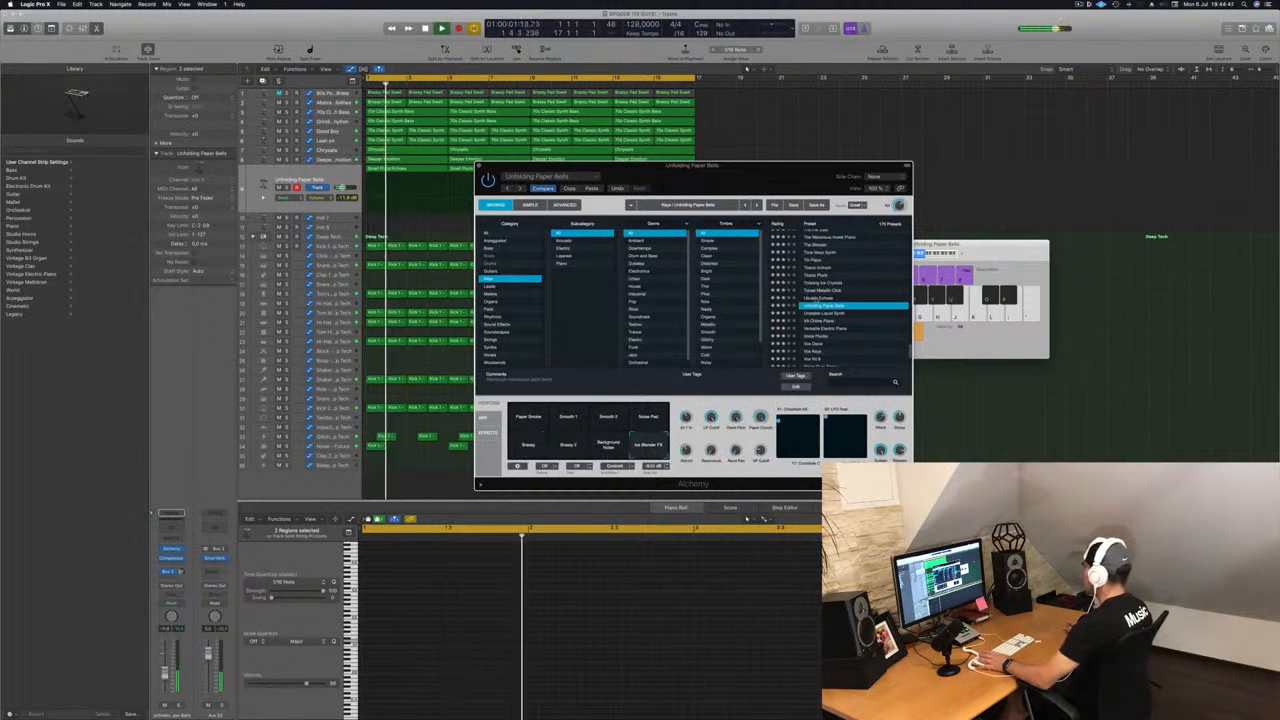
{"action": "left_click", "coordinate": [817, 299]}
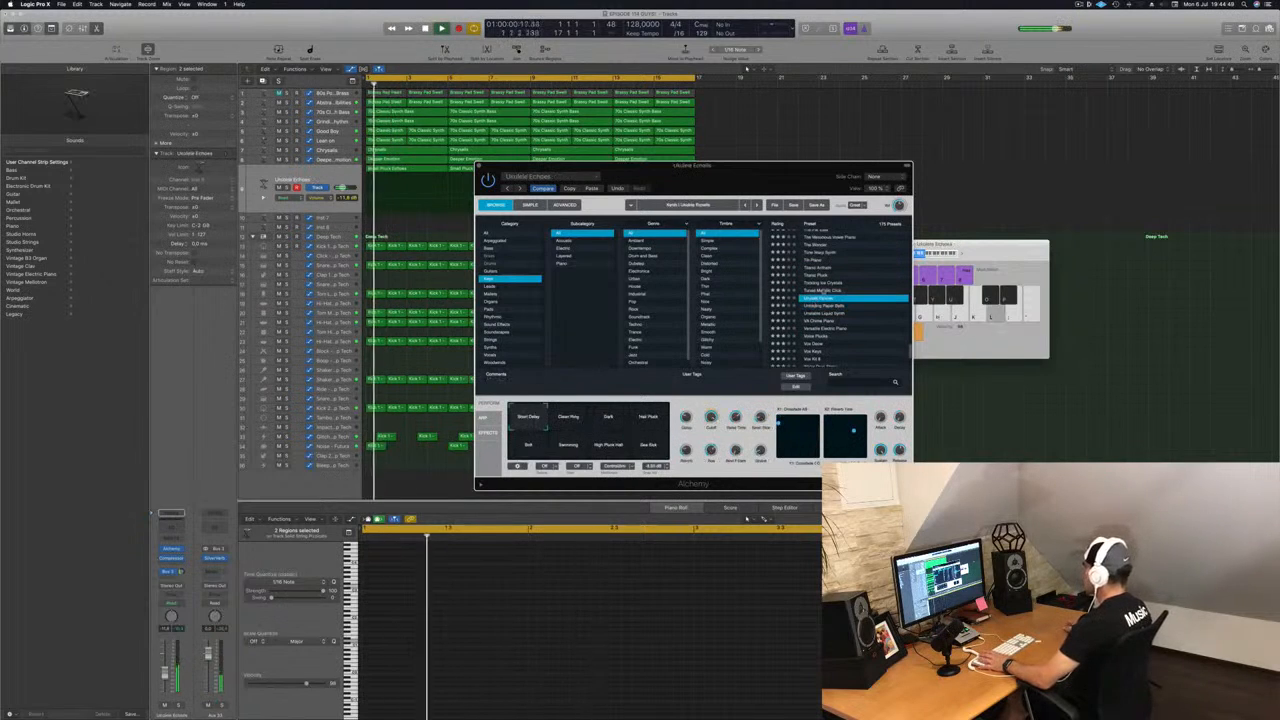
{"action": "left_click", "coordinate": [817, 290]}
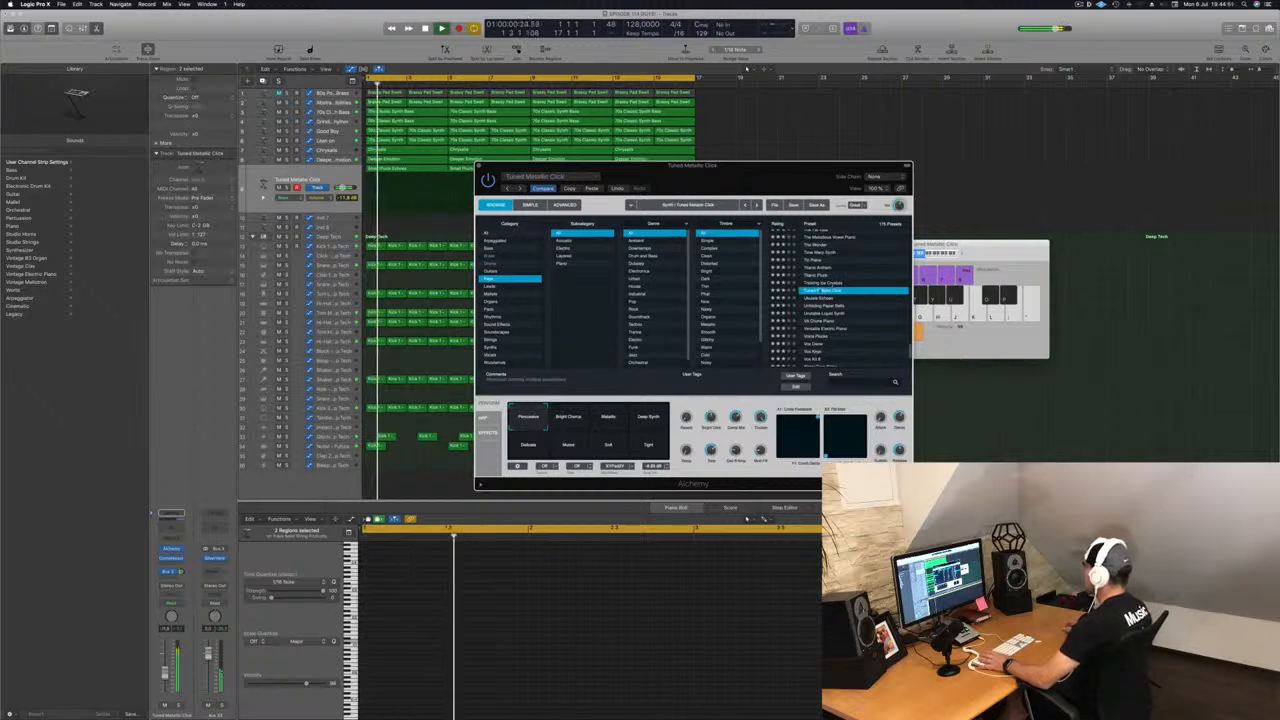
{"action": "left_click_drag", "start_coordinate": [706, 183], "coordinate": [862, 167]}
Audition the Tuned Metallic Click snapshots from Bright Chorus through Tight during playback, lowering the track's volume
{"action": "left_click", "coordinate": [731, 395]}
{"action": "key", "text": "Return"}
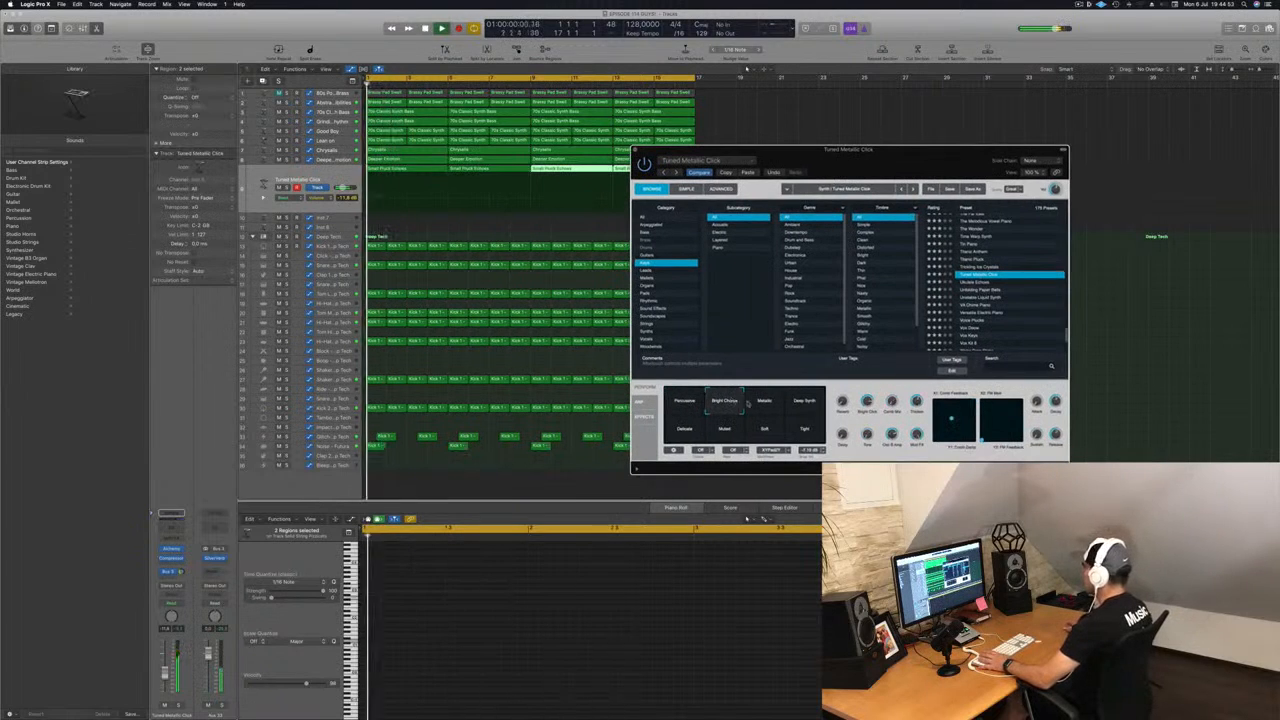
{"action": "left_click", "coordinate": [766, 402]}
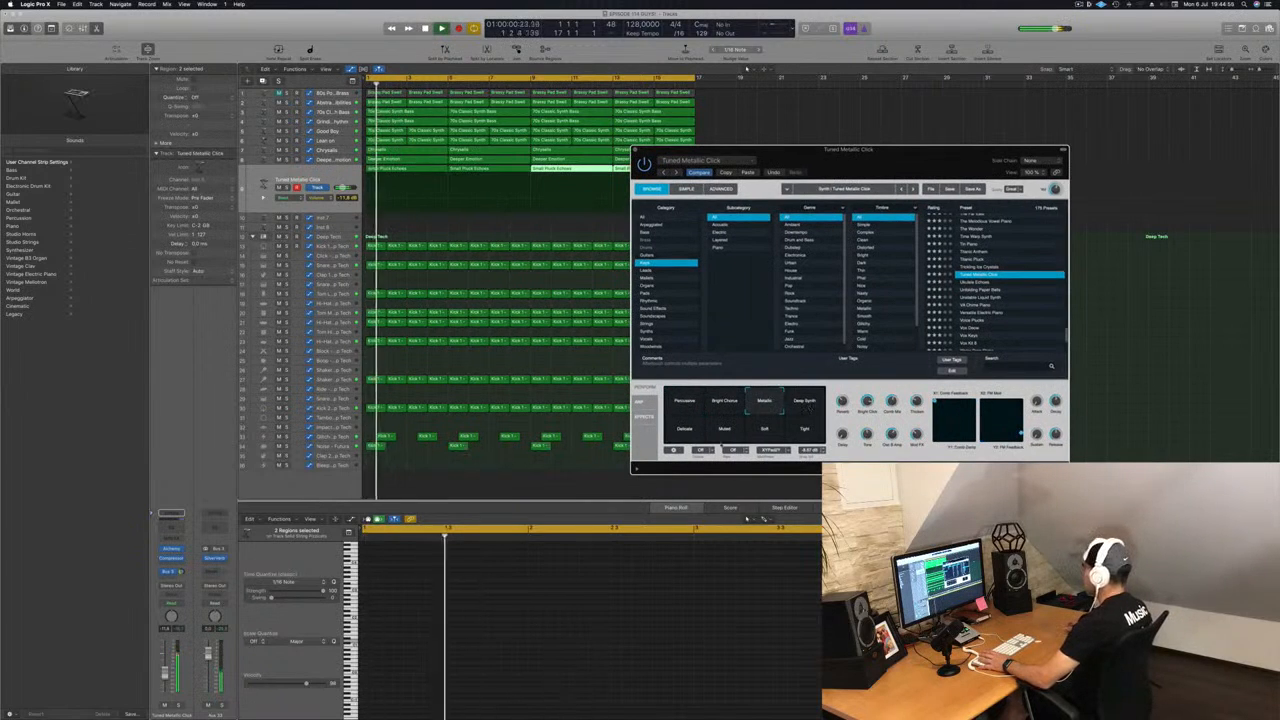
{"action": "left_click_drag", "start_coordinate": [165, 673], "coordinate": [166, 678]}
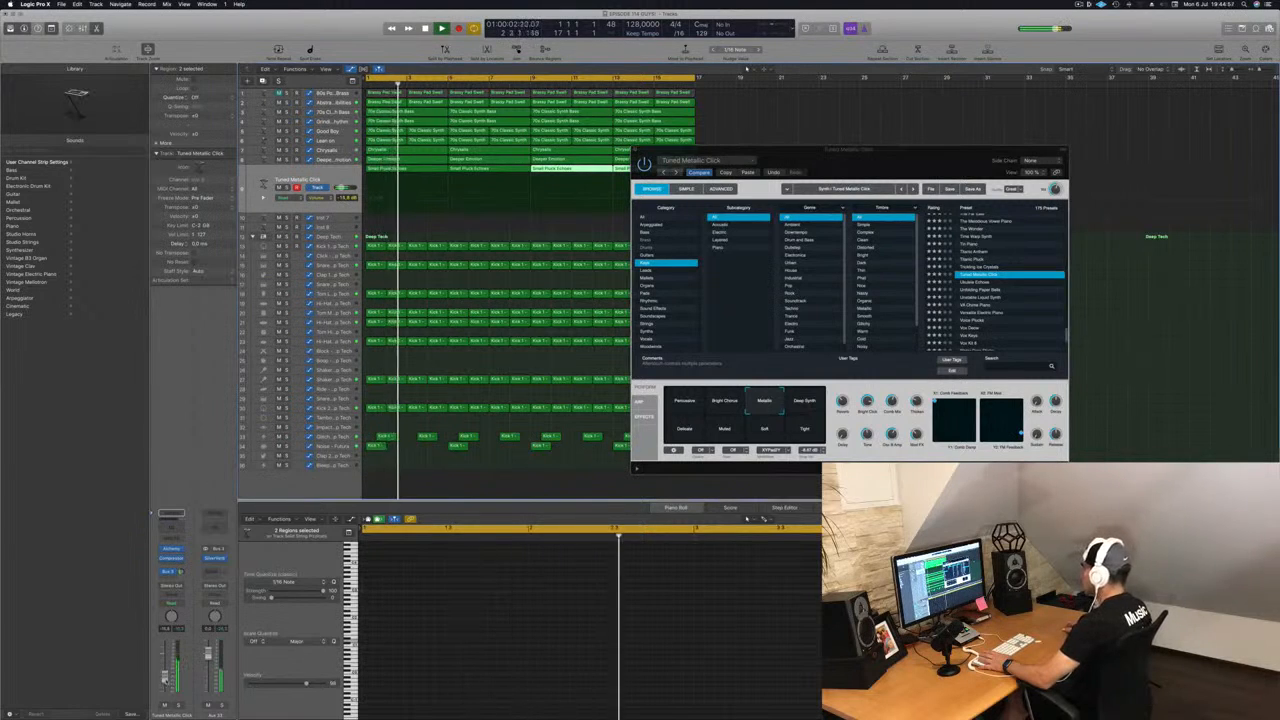
{"action": "left_click", "coordinate": [690, 430]}
{"action": "key", "text": "Return"}
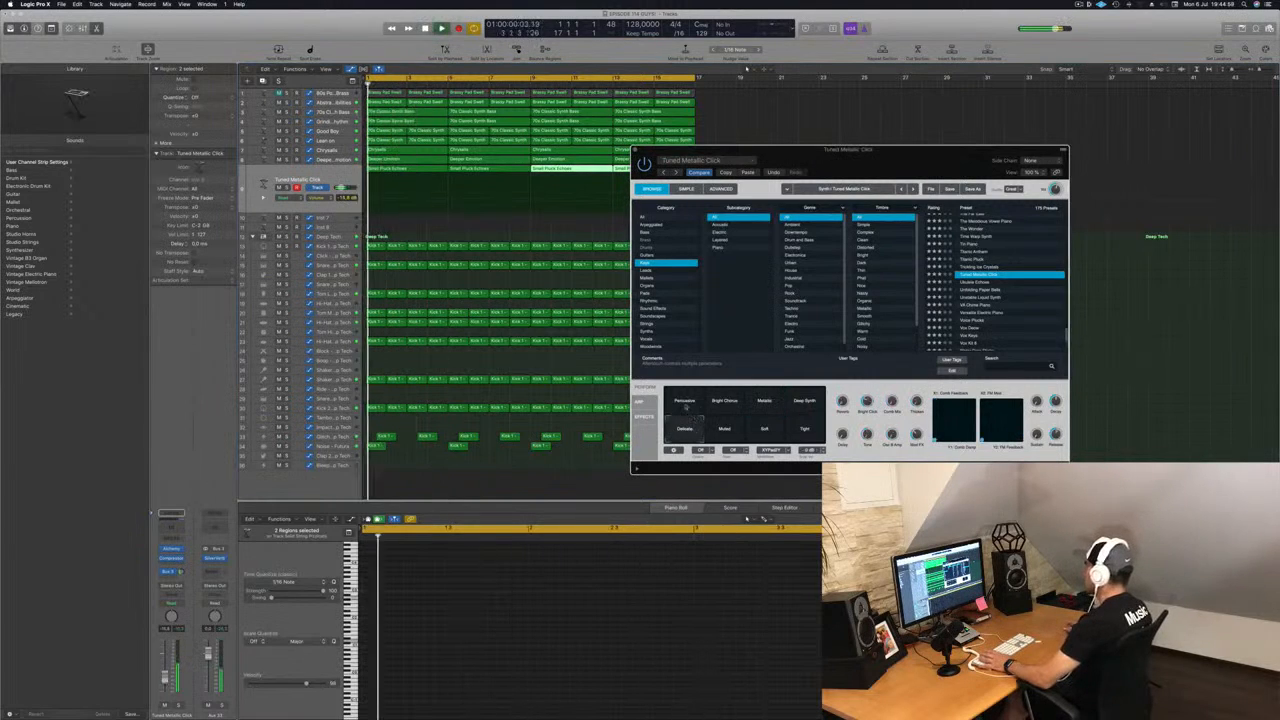
{"action": "left_click", "coordinate": [687, 406]}
{"action": "key", "text": "Return"}
{"action": "left_click", "coordinate": [718, 432]}
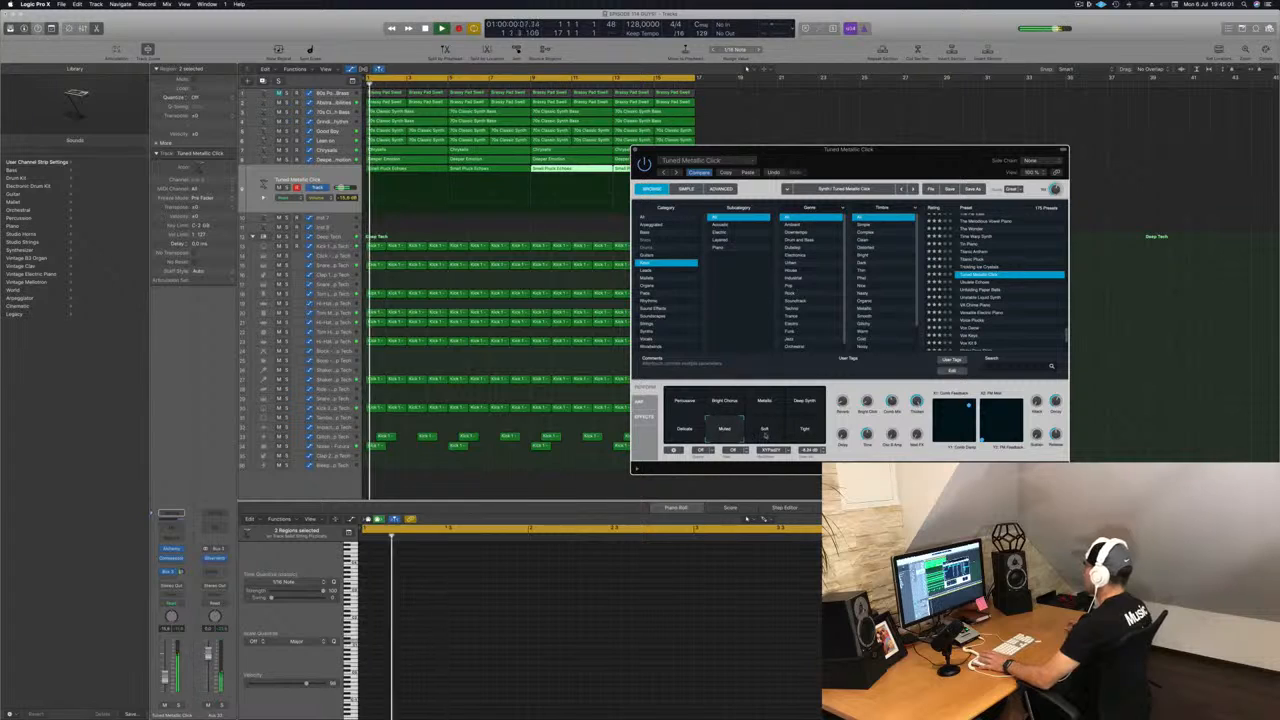
{"action": "left_click", "coordinate": [765, 432]}
{"action": "left_click", "coordinate": [805, 431]}
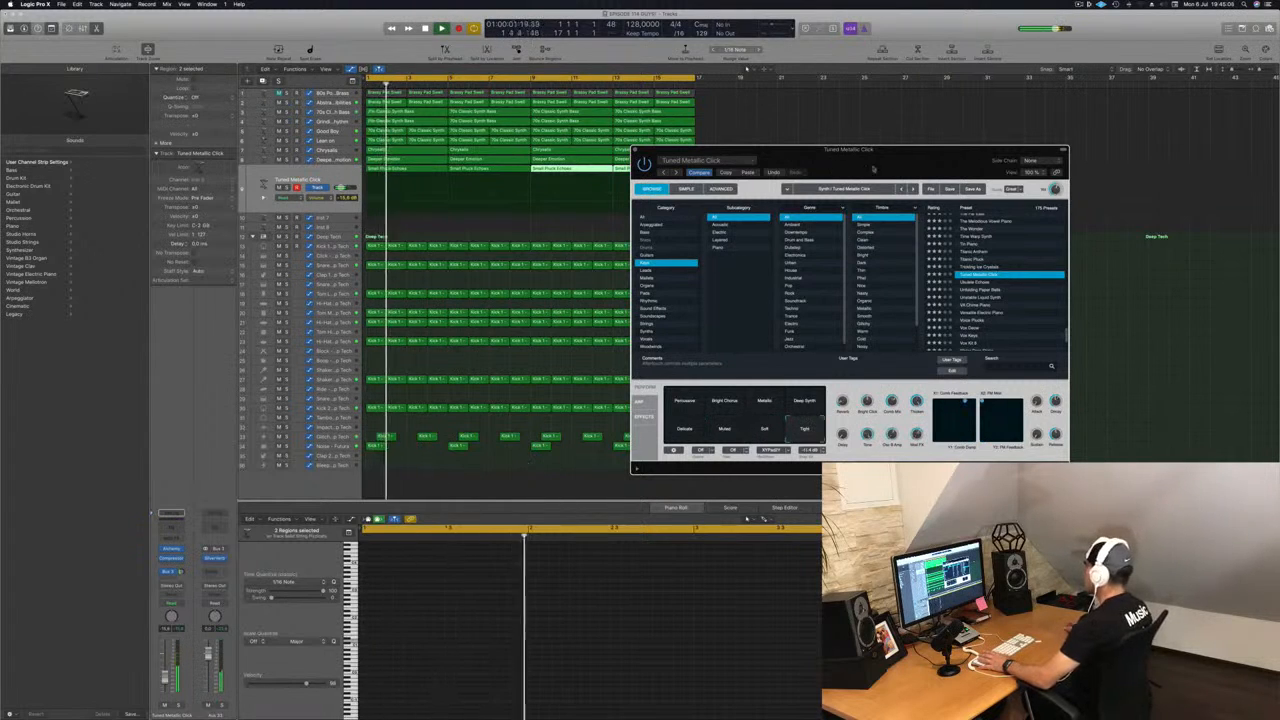
Close the Alchemy window and rebalance the Tuned Metallic Click track by lowering its volume and adjusting its bus send
{"action": "key", "text": "super+k"}
{"action": "key", "text": "super+w"}
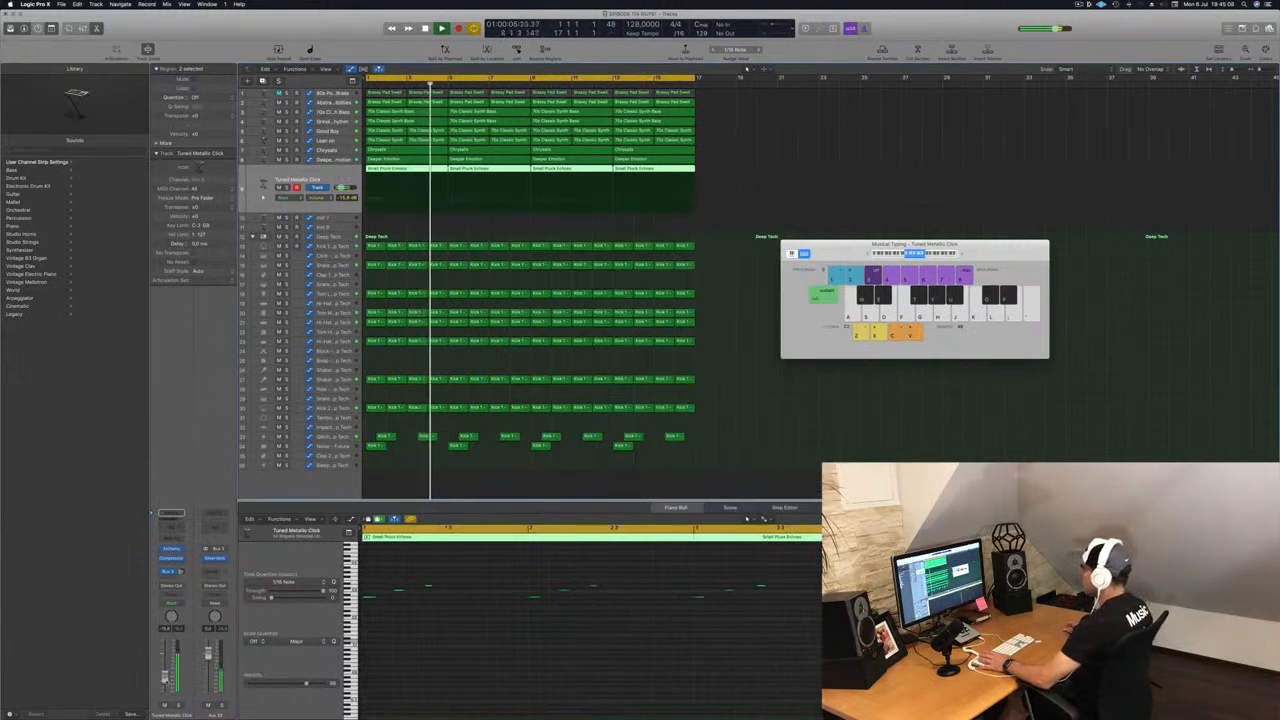
{"action": "left_click_drag", "start_coordinate": [165, 682], "coordinate": [165, 685]}
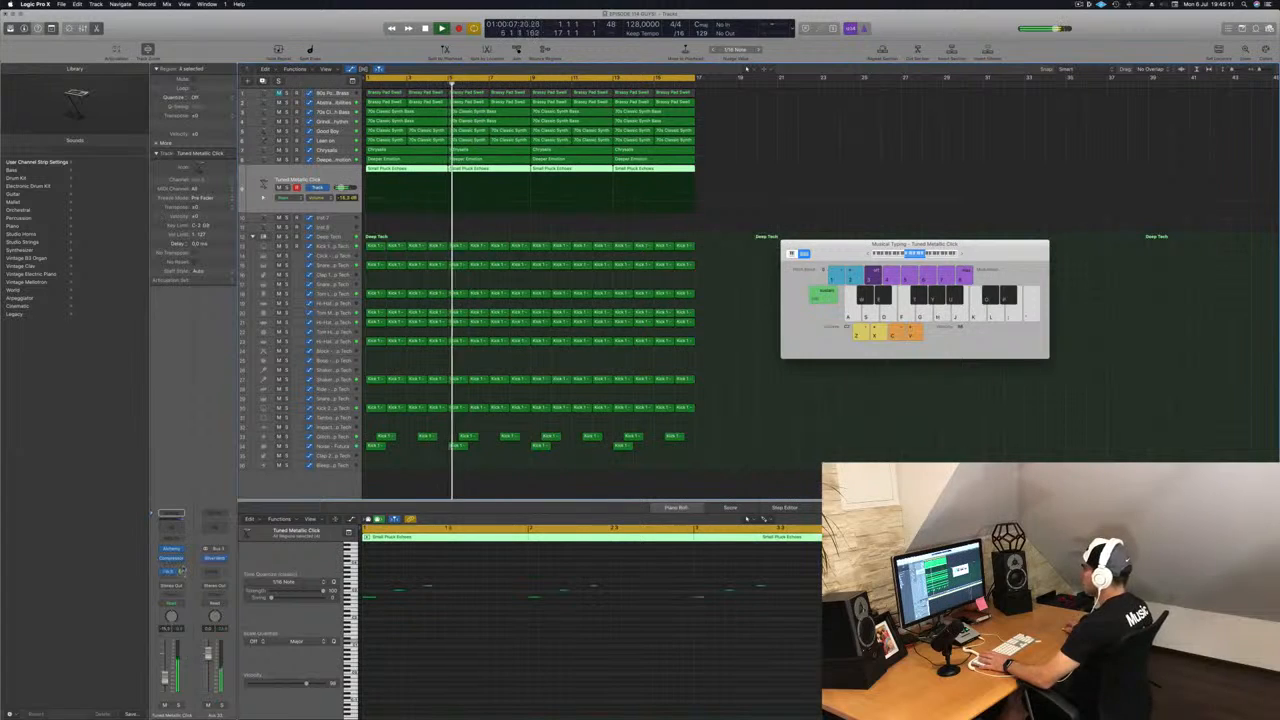
{"action": "left_click_drag", "start_coordinate": [181, 571], "coordinate": [185, 563]}
{"action": "key", "text": "Return"}
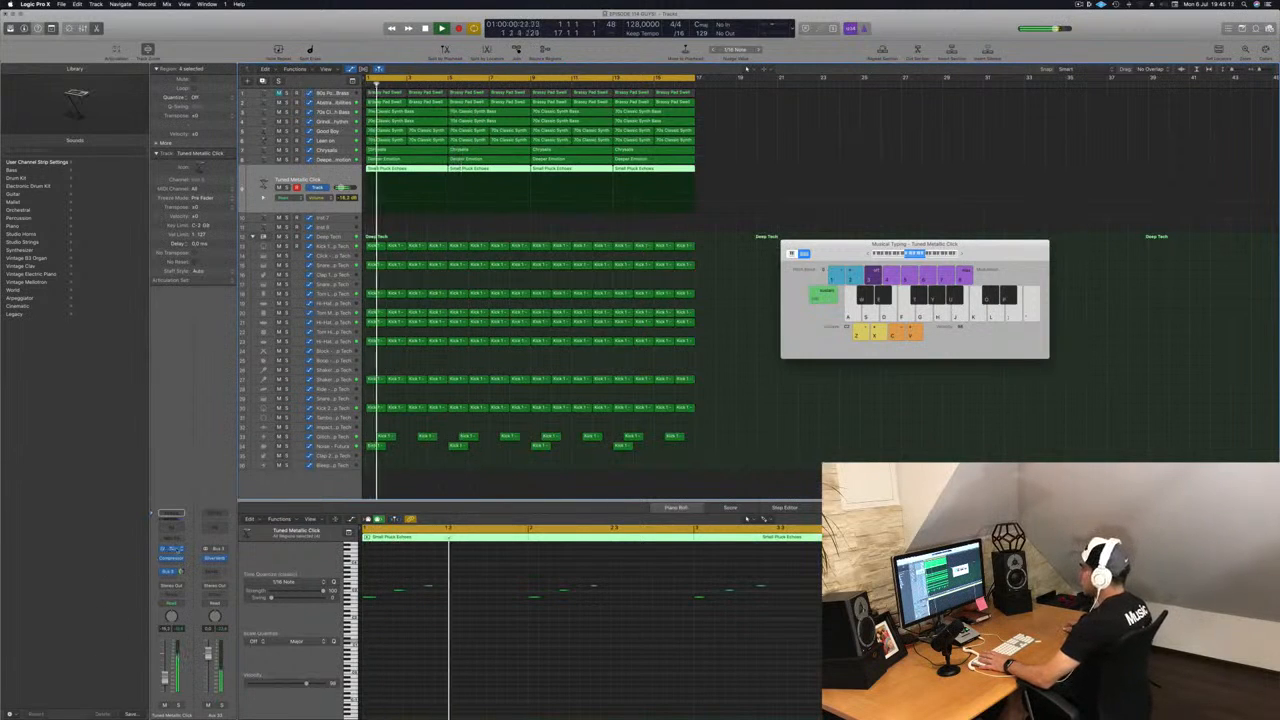
Reopen Alchemy and re-audition the Tuned Metallic Click snapshots Percussive, Deep Synth, Metallic and Bright Chorus during playback
{"action": "left_click", "coordinate": [170, 557]}
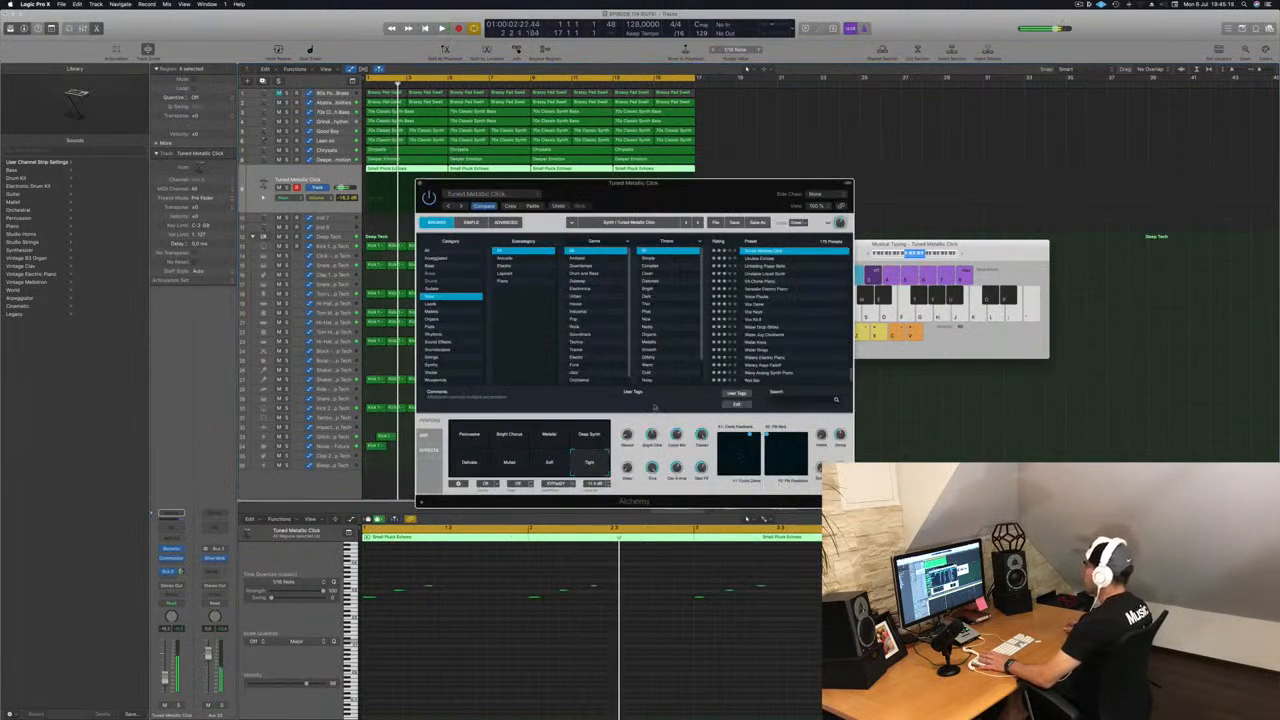
{"action": "left_click", "coordinate": [479, 436]}
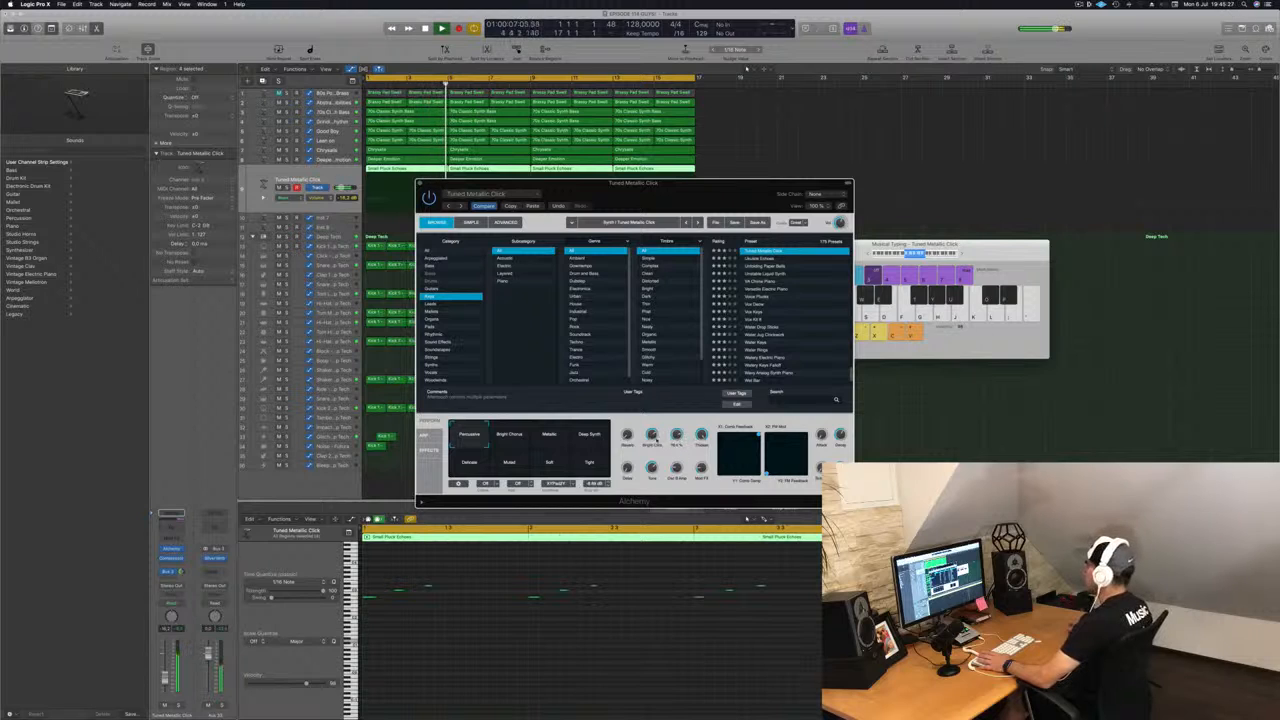
{"action": "key", "text": "space"}
{"action": "scroll", "coordinate": [788, 302], "scroll_direction": "up", "scroll_amount": 3}
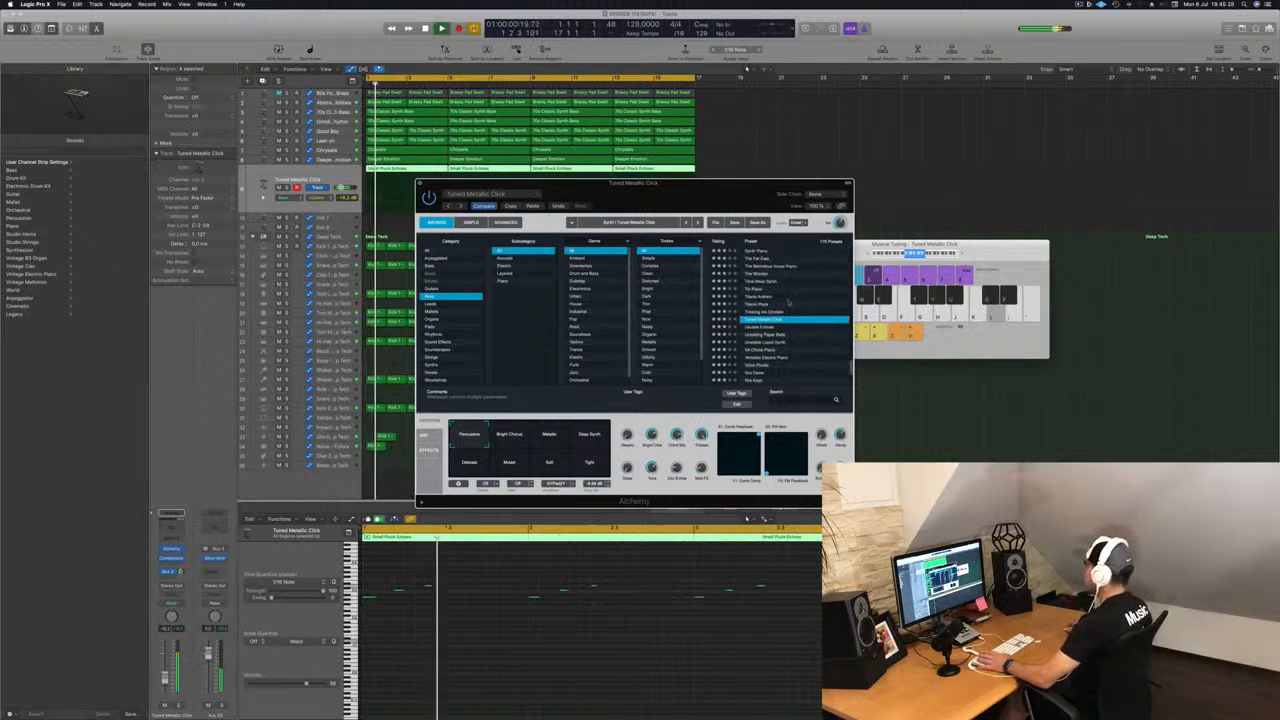
{"action": "left_click", "coordinate": [572, 469]}
{"action": "left_click", "coordinate": [588, 437]}
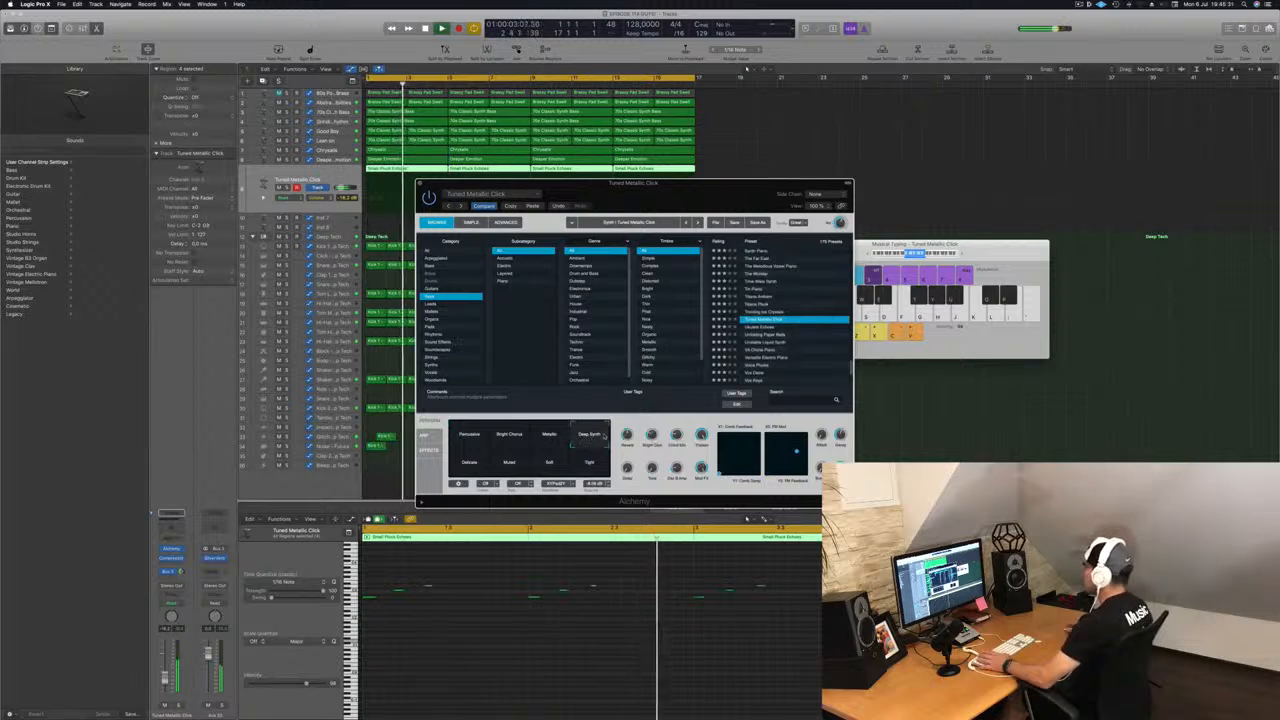
{"action": "left_click", "coordinate": [541, 437]}
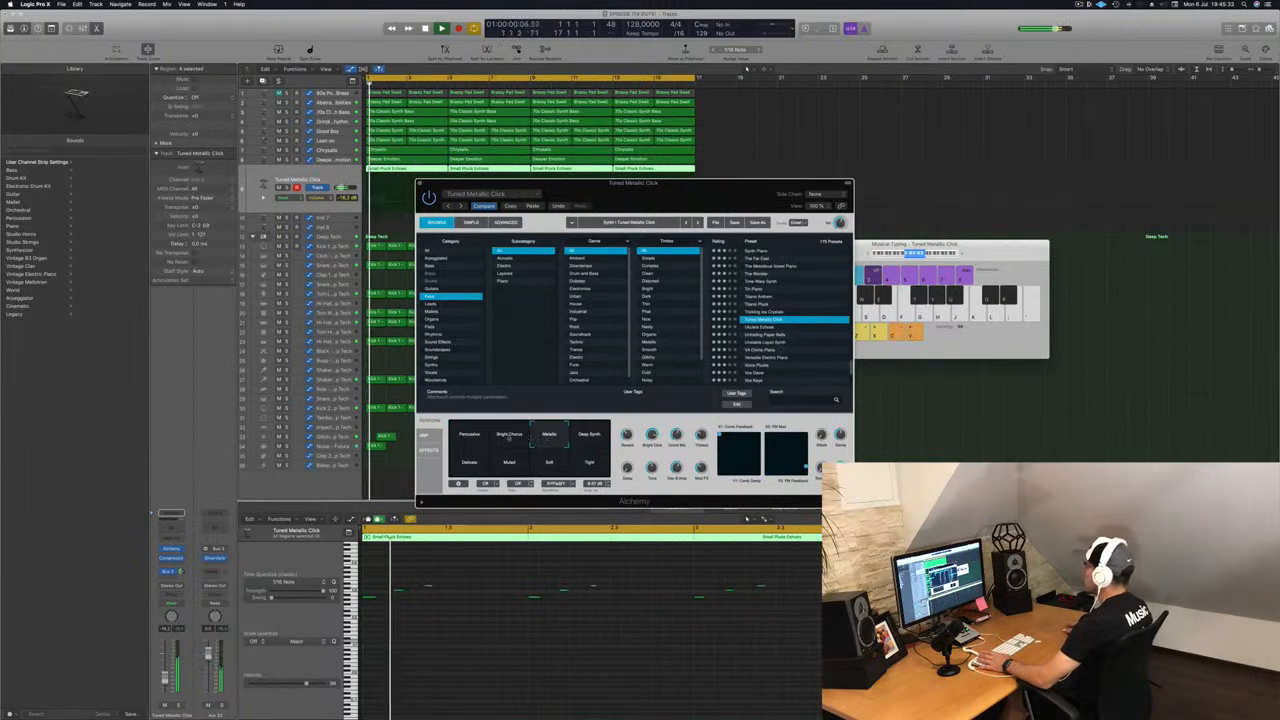
{"action": "left_click", "coordinate": [508, 437]}
{"action": "left_click", "coordinate": [472, 437]}
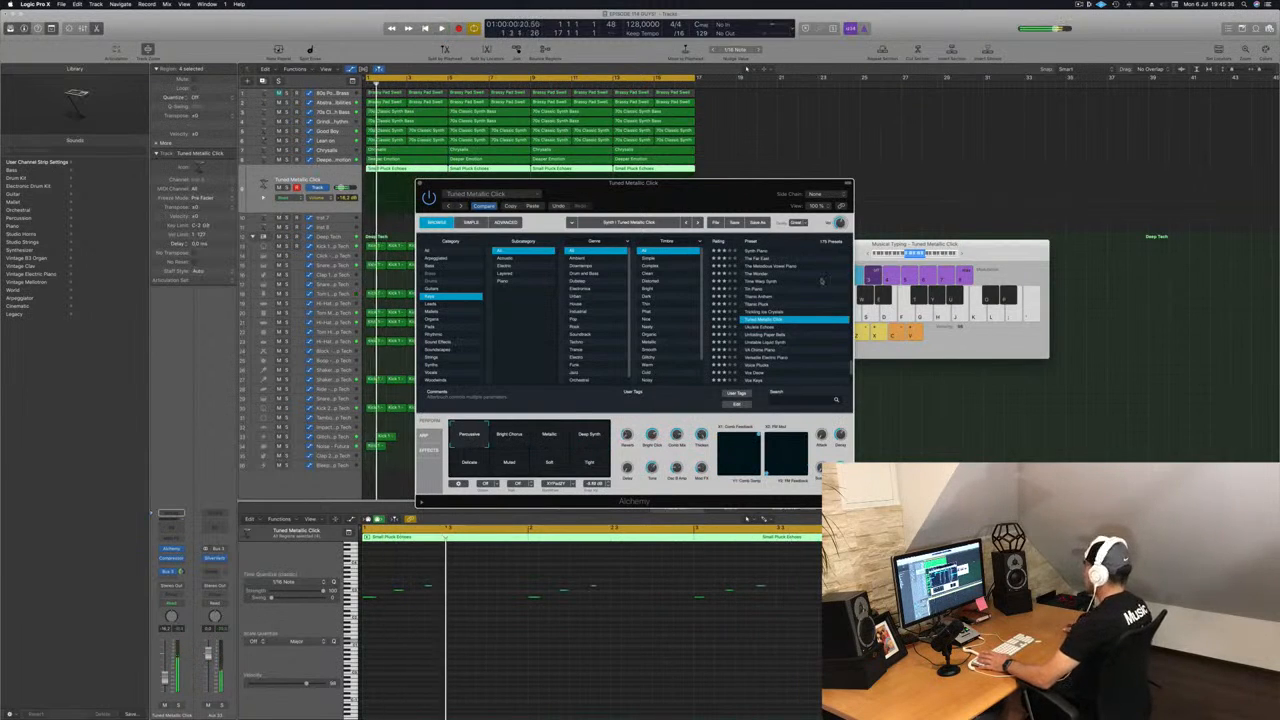
Try the Titanic Pluck preset, auditioning its snapshots from Wavering Strings through Icy Deep and returning to Detuned
{"action": "left_click", "coordinate": [793, 300]}
{"action": "key", "text": "space"}
{"action": "left_click_drag", "start_coordinate": [692, 183], "coordinate": [869, 136]}
{"action": "left_click", "coordinate": [686, 393]}
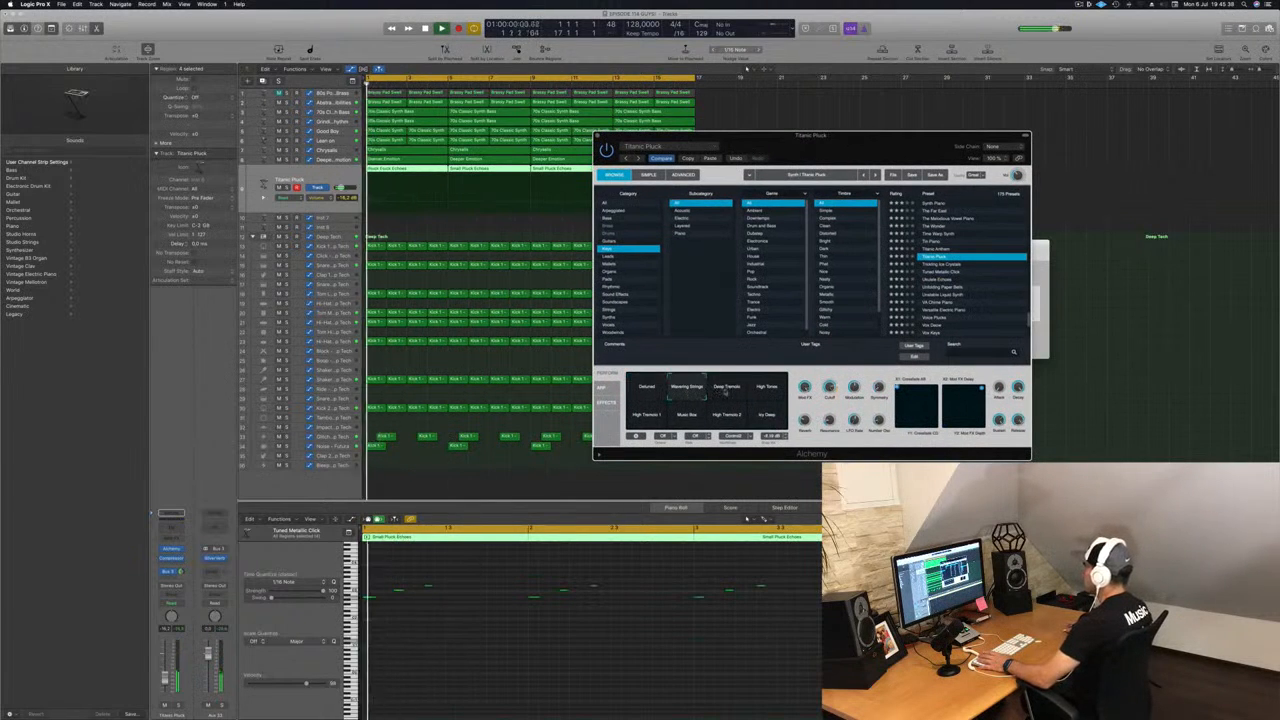
{"action": "left_click", "coordinate": [726, 393]}
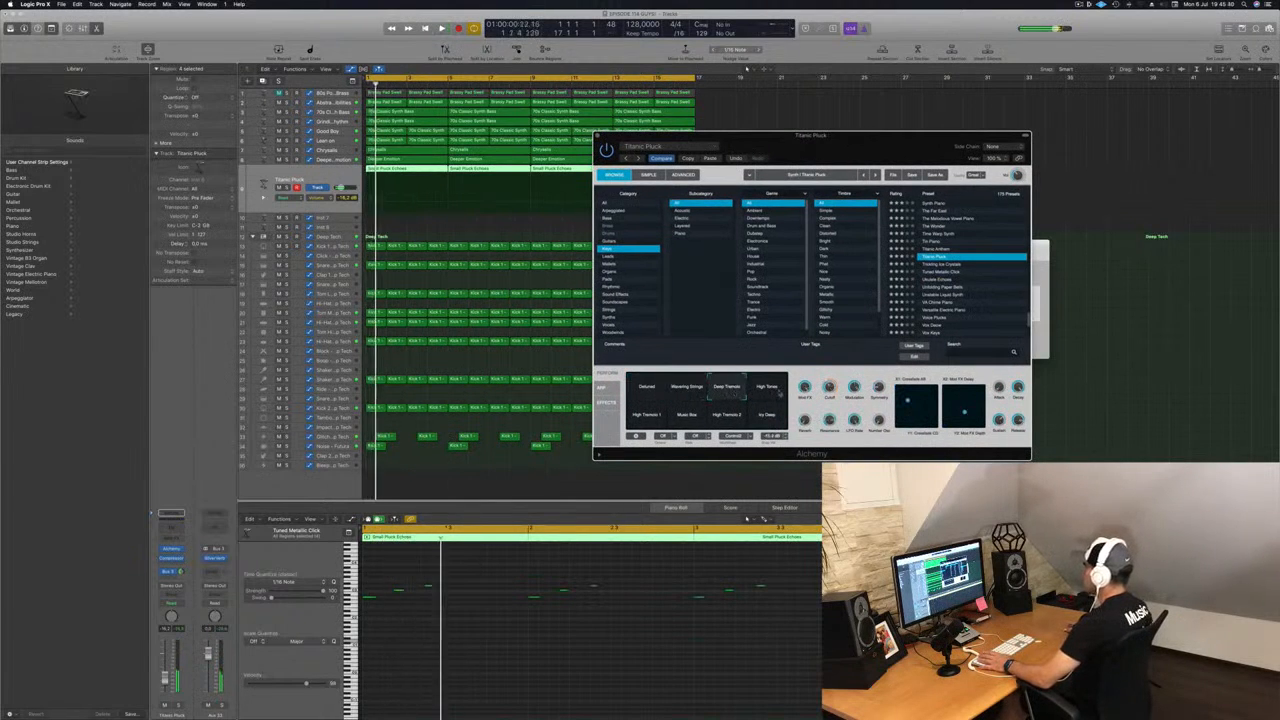
{"action": "left_click", "coordinate": [768, 393]}
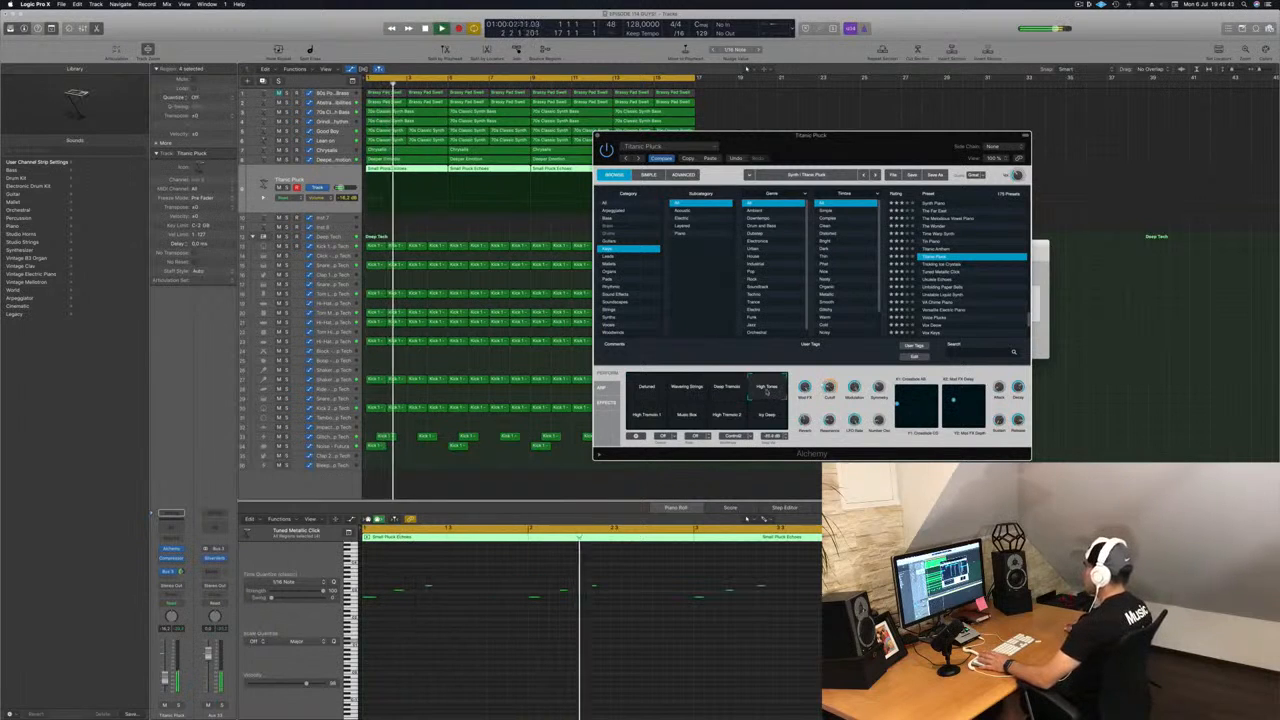
{"action": "left_click", "coordinate": [664, 416]}
{"action": "left_click", "coordinate": [686, 420]}
{"action": "left_click", "coordinate": [726, 416]}
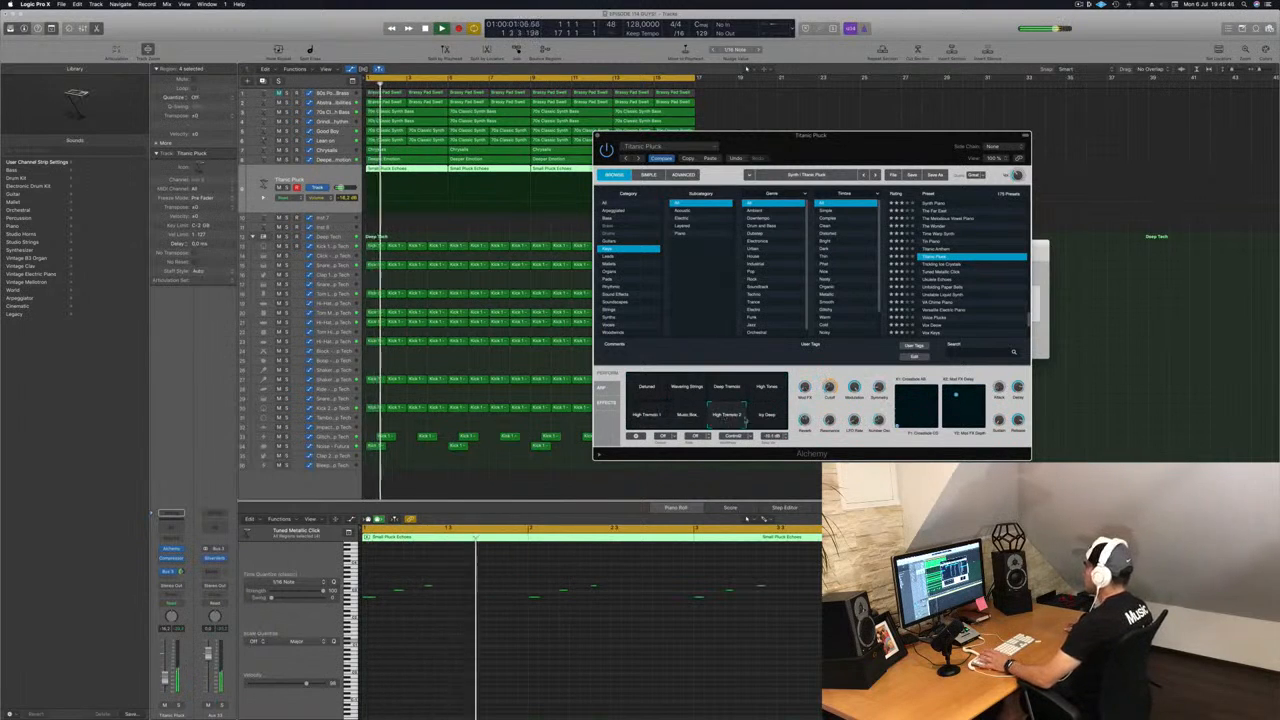
{"action": "left_click", "coordinate": [766, 416]}
{"action": "left_click", "coordinate": [646, 390]}
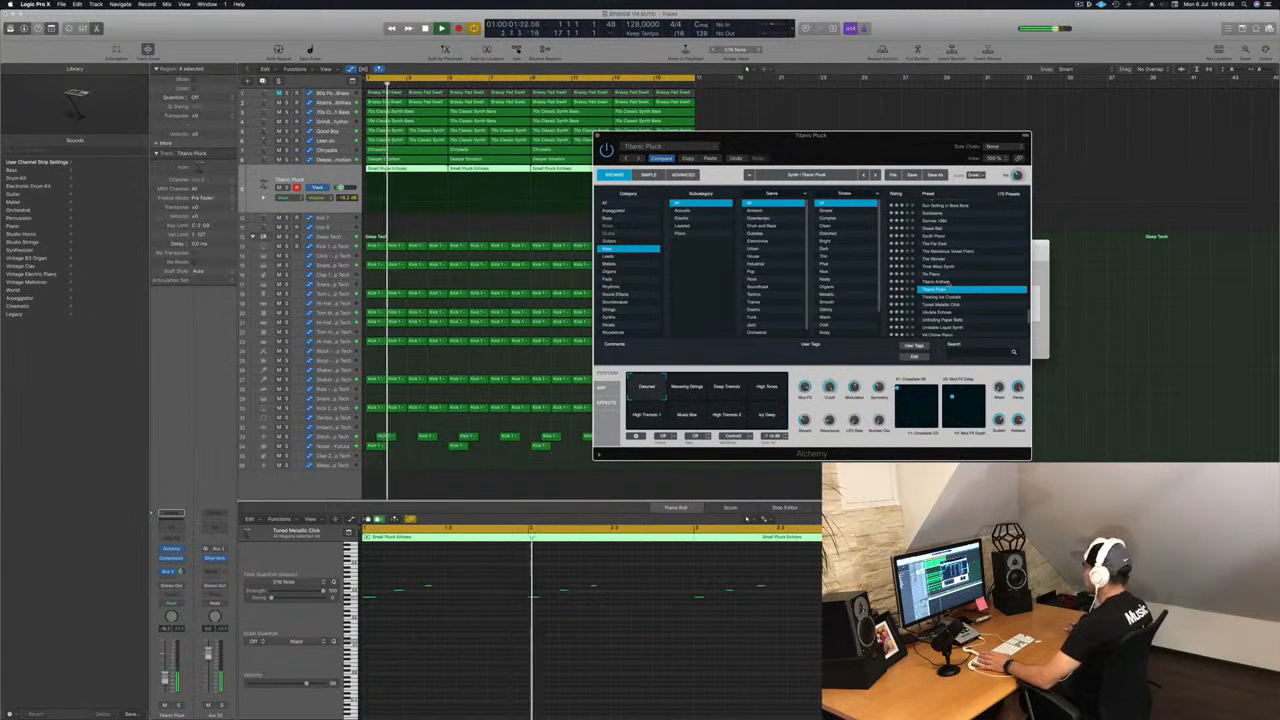
Try the Titanic Anthem preset, auditioning Epic Bright Organ, Dirty Sharp Synth and Sandy Mud Pad before returning to Epic Bright Pluck
{"action": "left_click", "coordinate": [951, 282]}
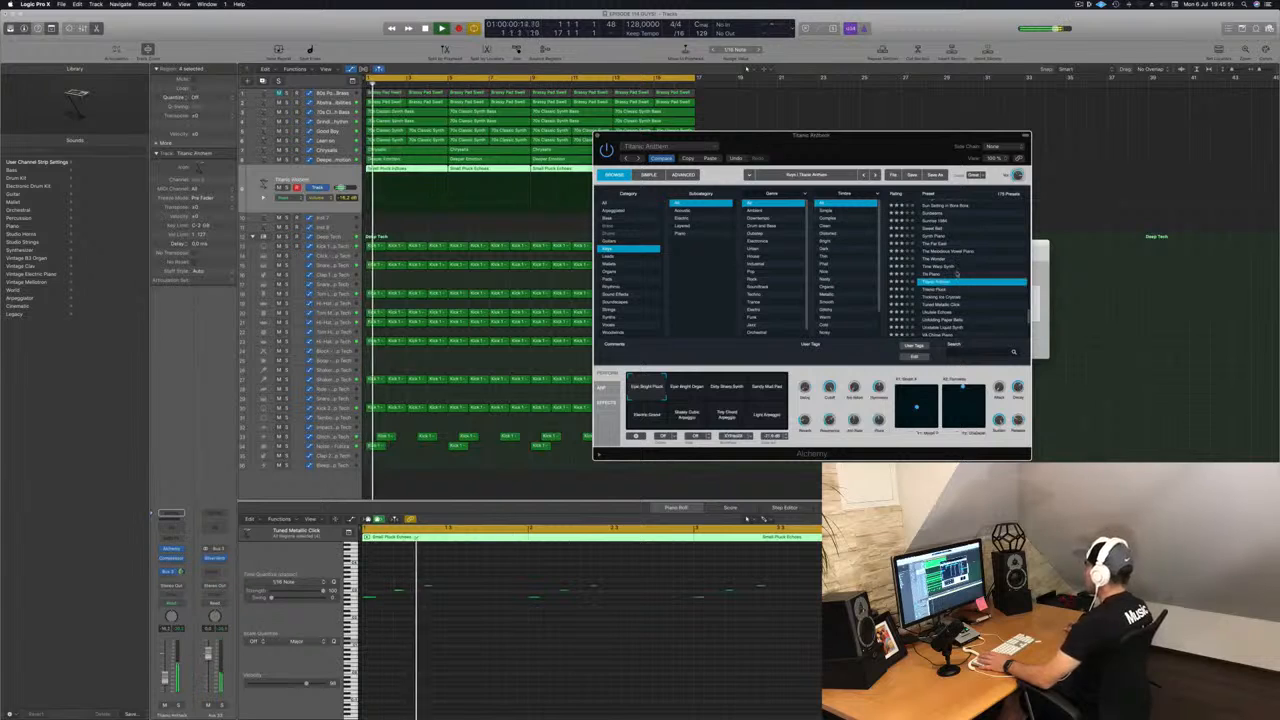
{"action": "left_click_drag", "start_coordinate": [844, 150], "coordinate": [762, 160]}
{"action": "left_click", "coordinate": [606, 406]}
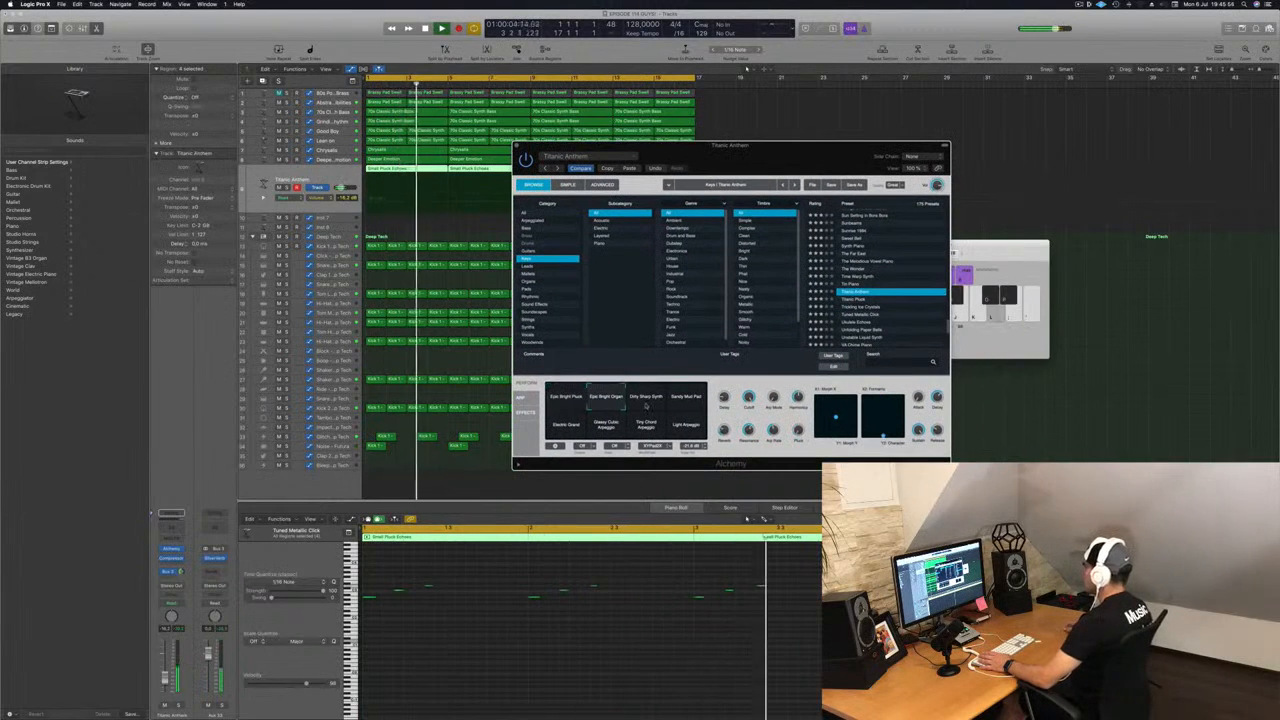
{"action": "left_click", "coordinate": [646, 404]}
{"action": "left_click", "coordinate": [686, 403]}
{"action": "key", "text": "Return"}
{"action": "left_click", "coordinate": [560, 401]}
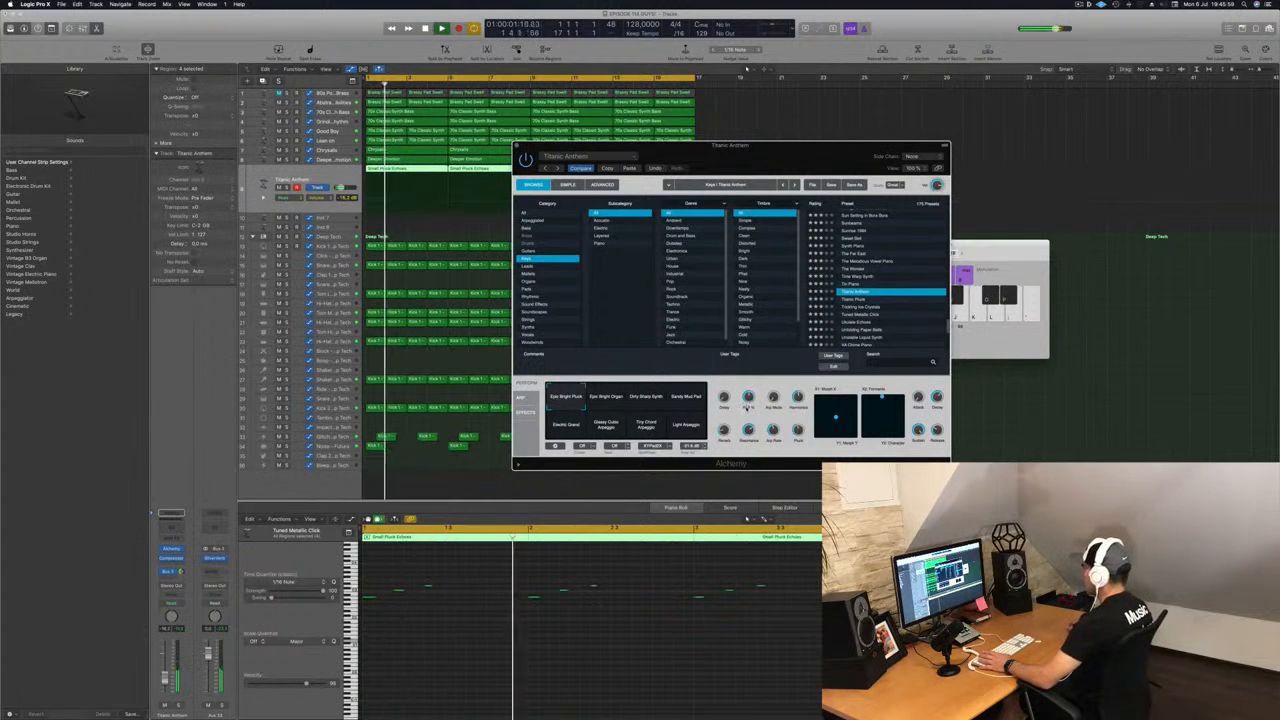
{"action": "key", "text": "space"}
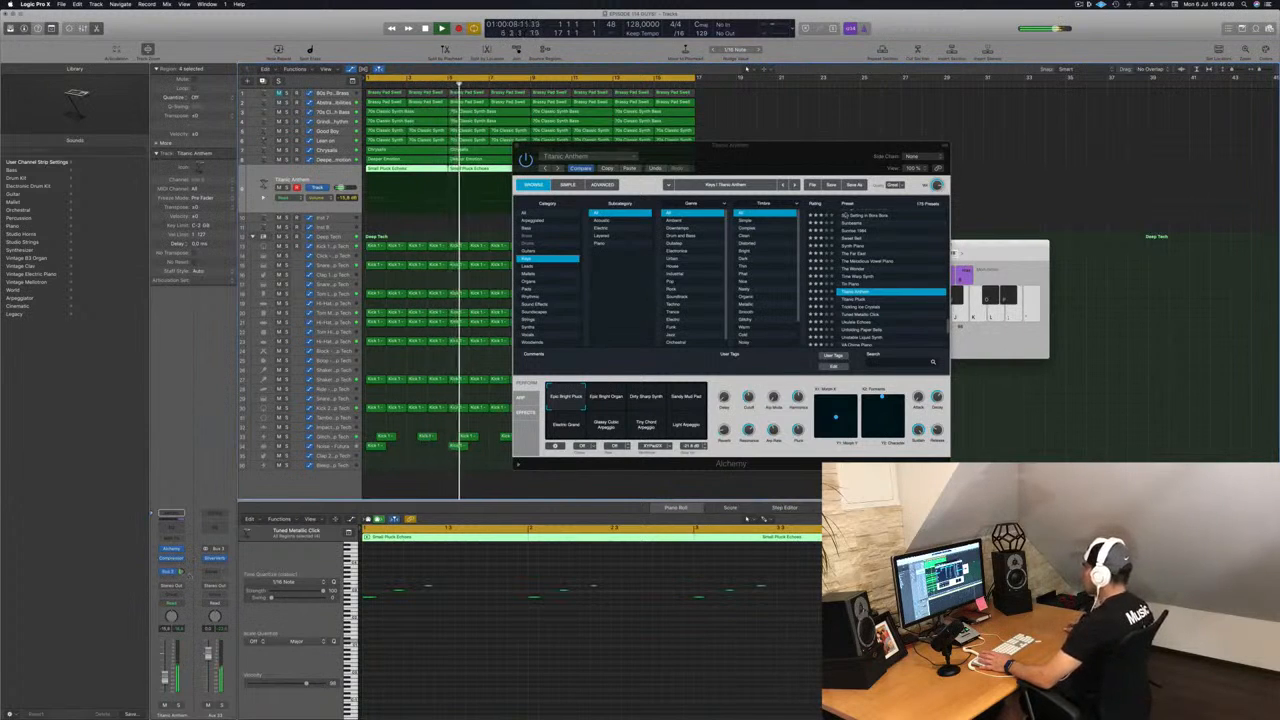
Load The Far East preset, raise the track's volume and audition its snapshots, settling on Far East
{"action": "left_click_drag", "start_coordinate": [838, 146], "coordinate": [933, 131]}
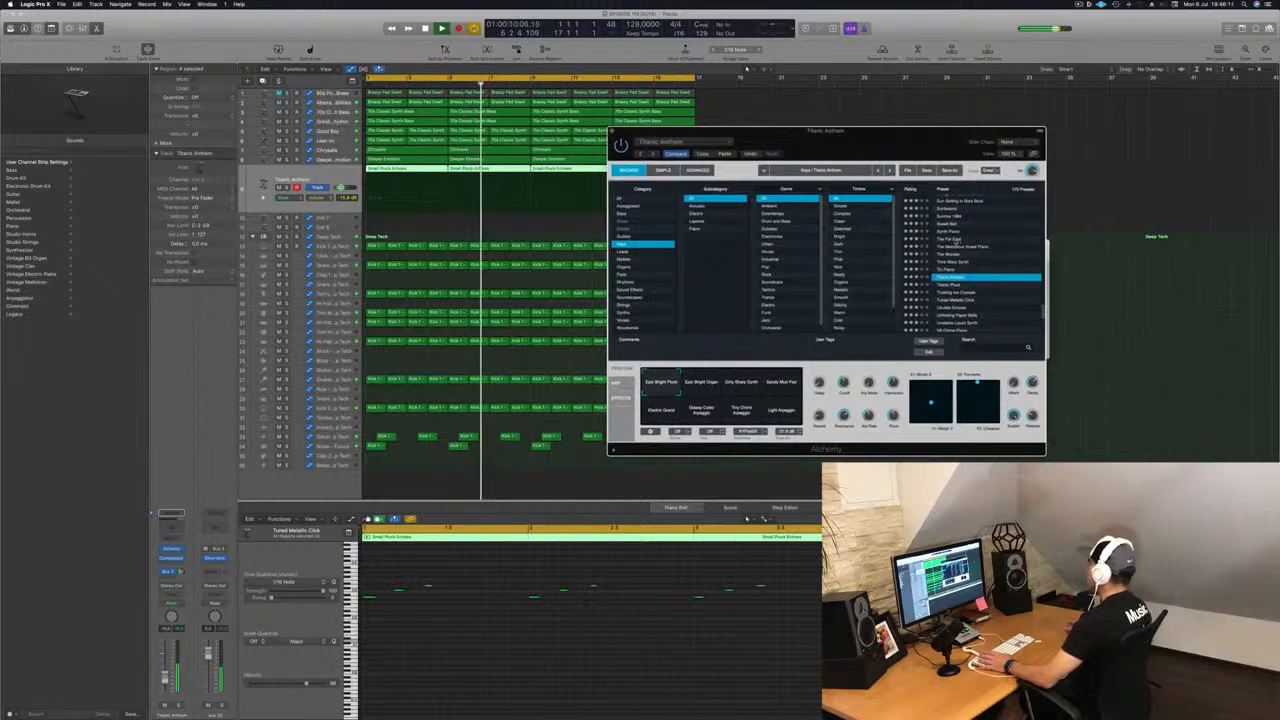
{"action": "left_click", "coordinate": [957, 240]}
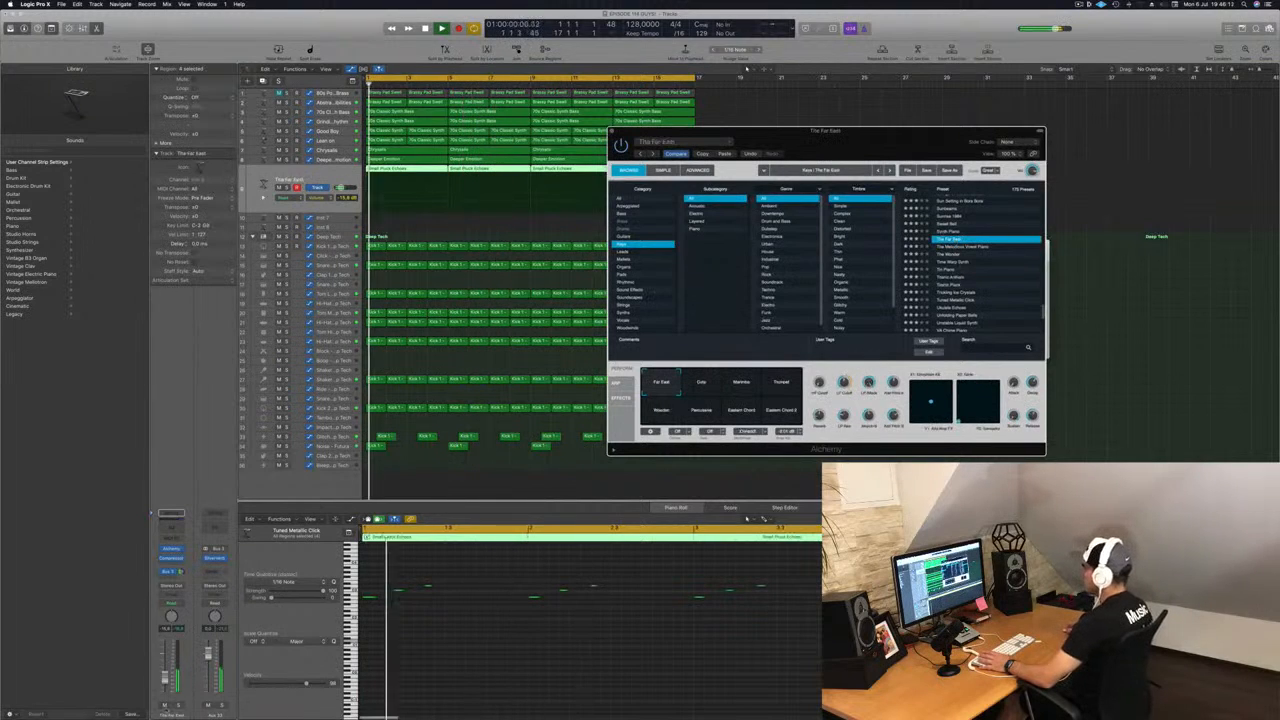
{"action": "left_click_drag", "start_coordinate": [165, 679], "coordinate": [165, 671]}
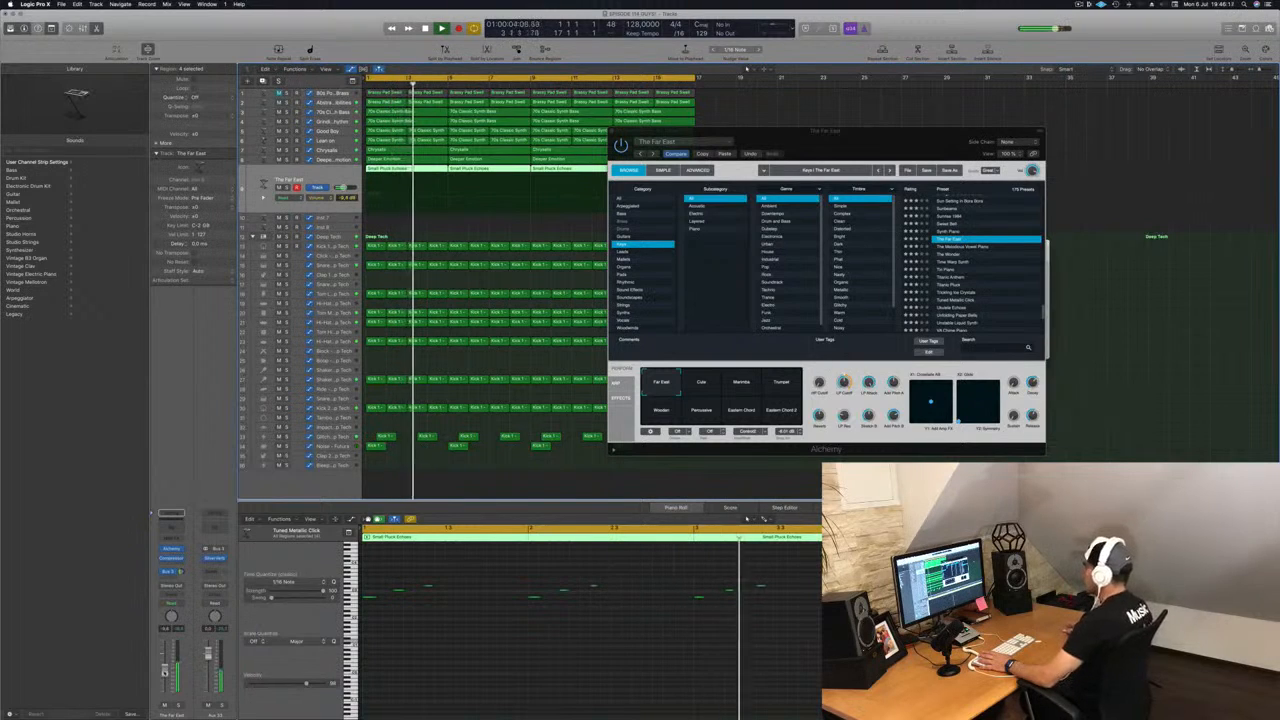
{"action": "left_click", "coordinate": [697, 386]}
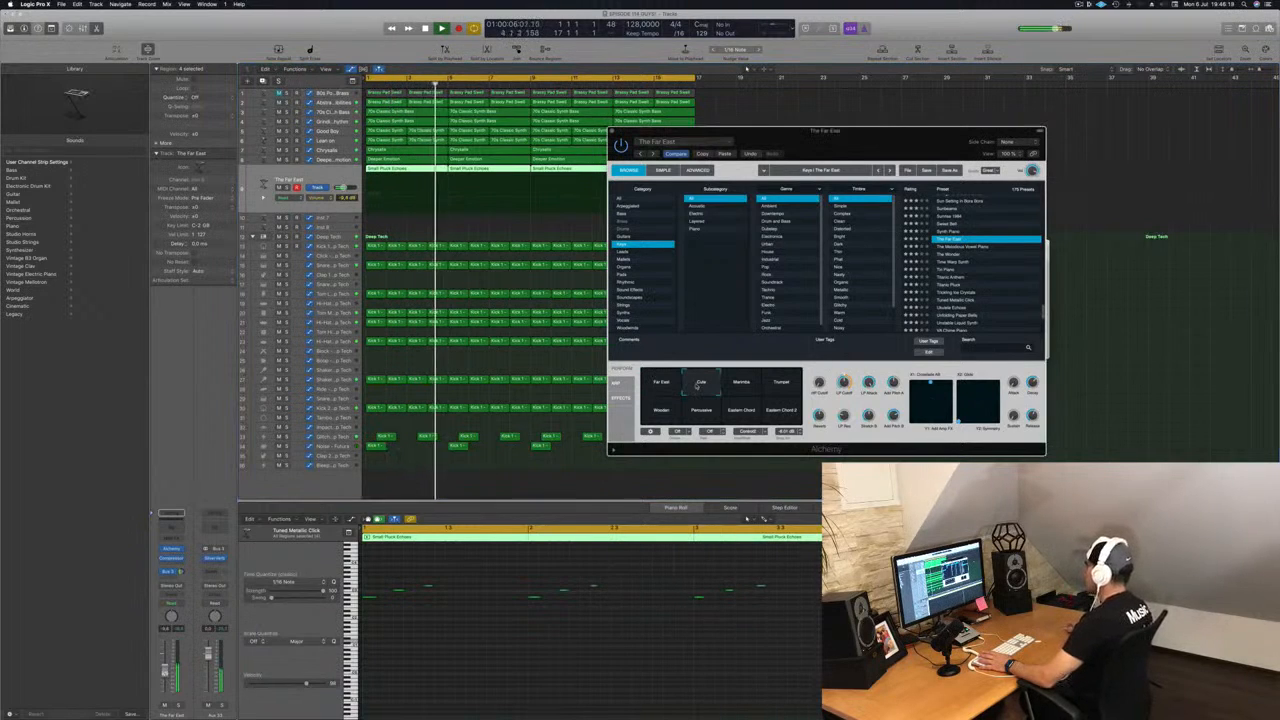
{"action": "left_click", "coordinate": [741, 385]}
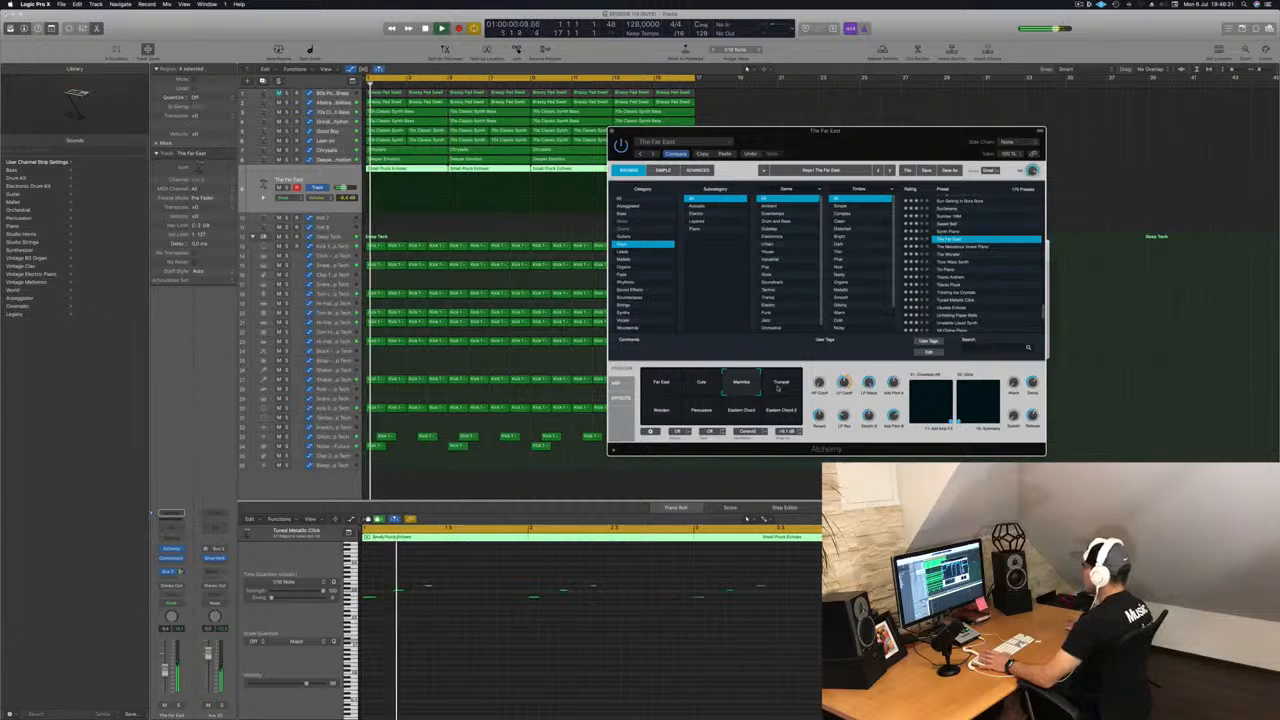
{"action": "left_click", "coordinate": [780, 388]}
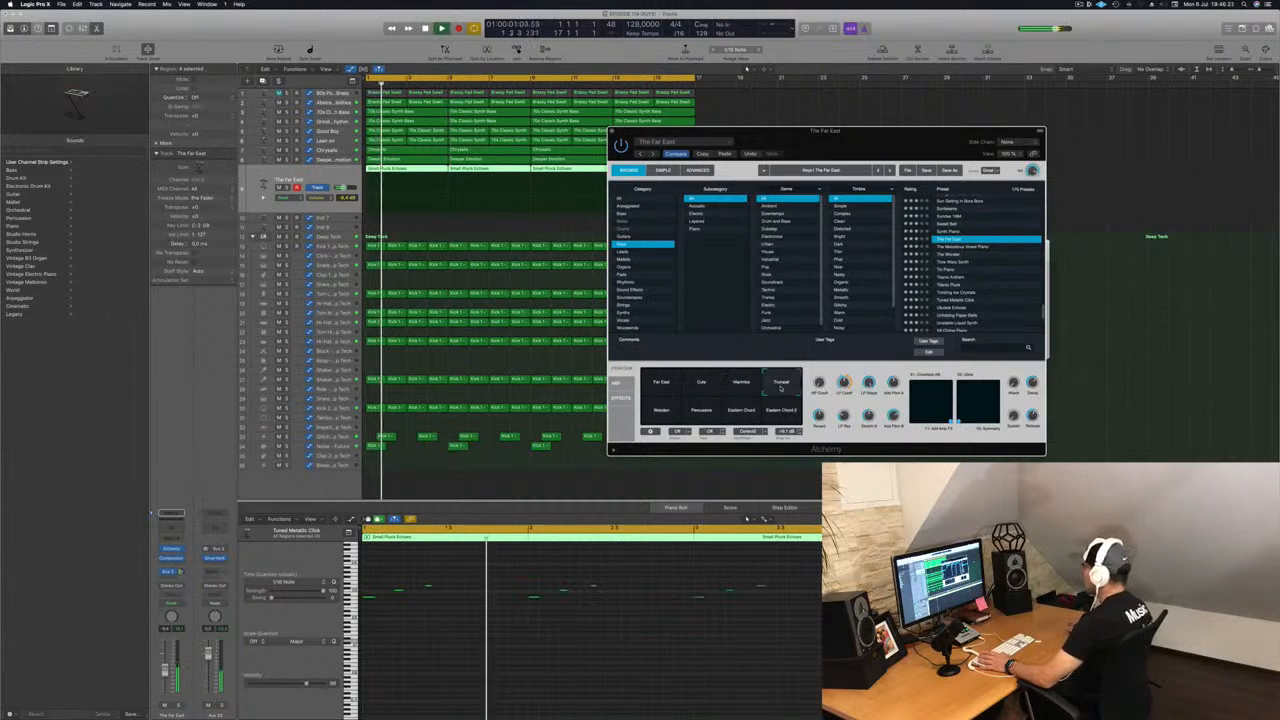
{"action": "left_click", "coordinate": [704, 413]}
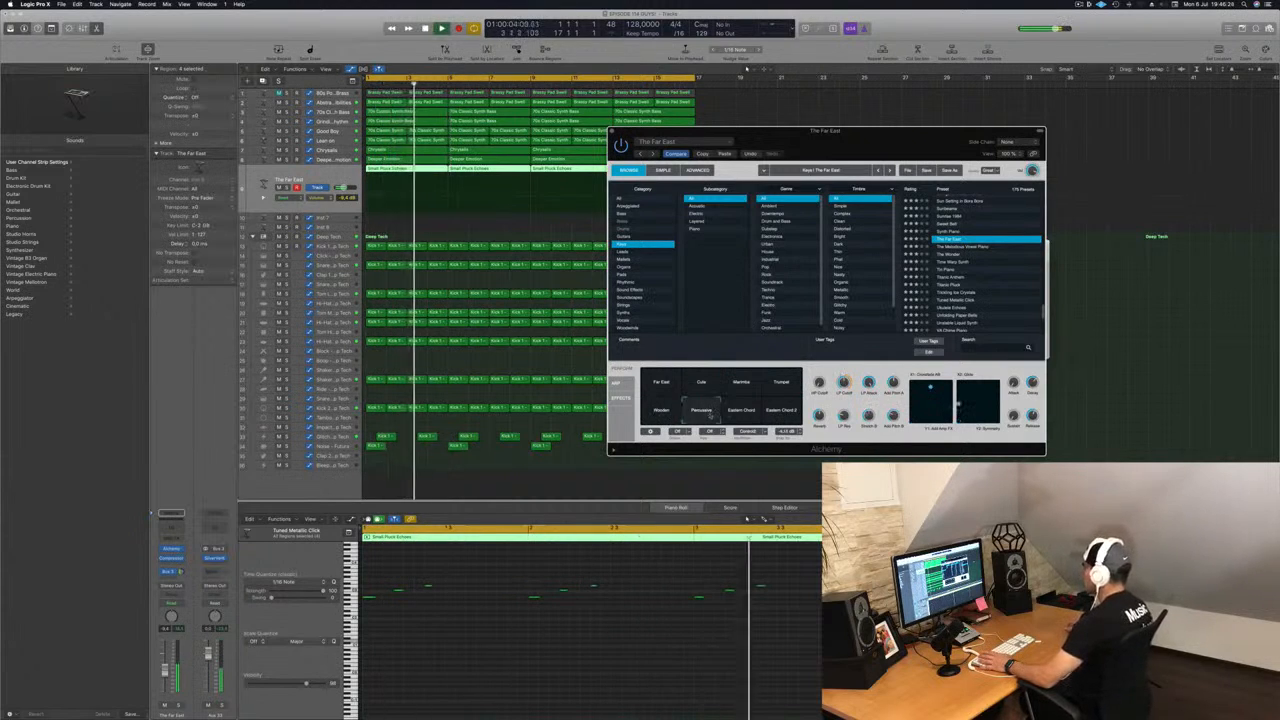
{"action": "left_click", "coordinate": [661, 385]}
{"action": "key", "text": "space"}
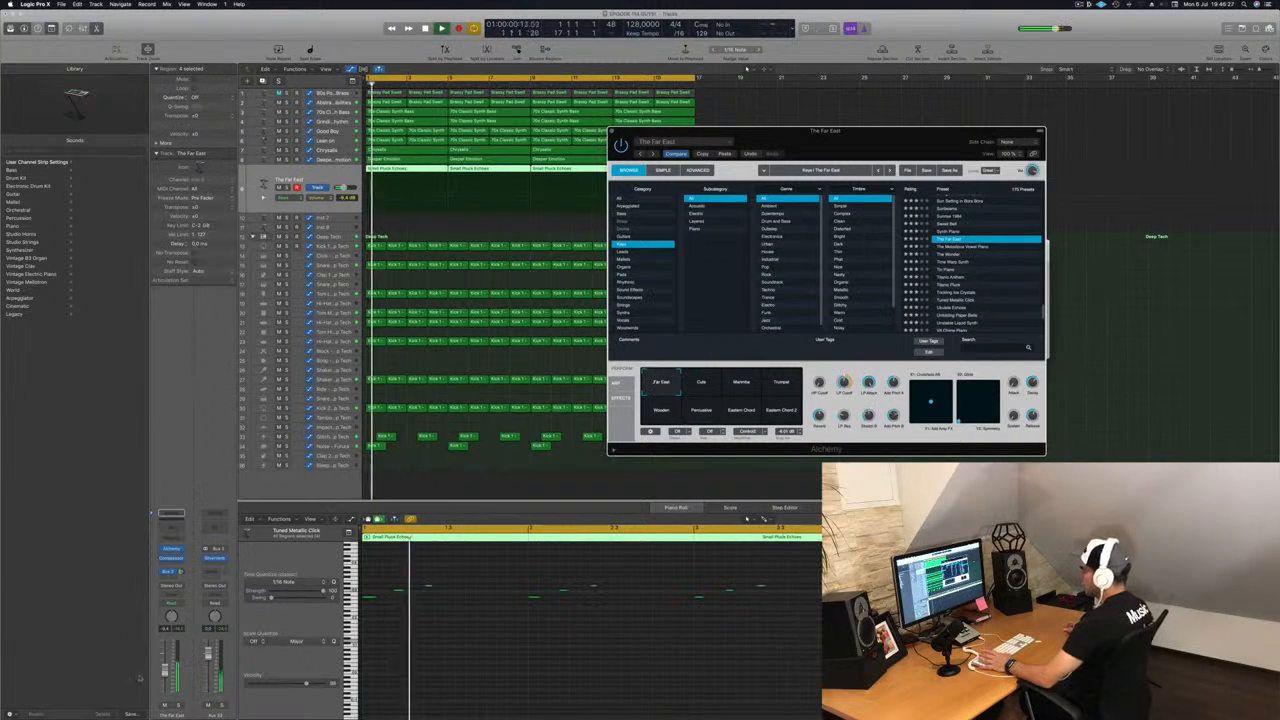
Raise The Far East track's volume slightly more and close the Alchemy window
{"action": "left_click_drag", "start_coordinate": [166, 671], "coordinate": [166, 669]}
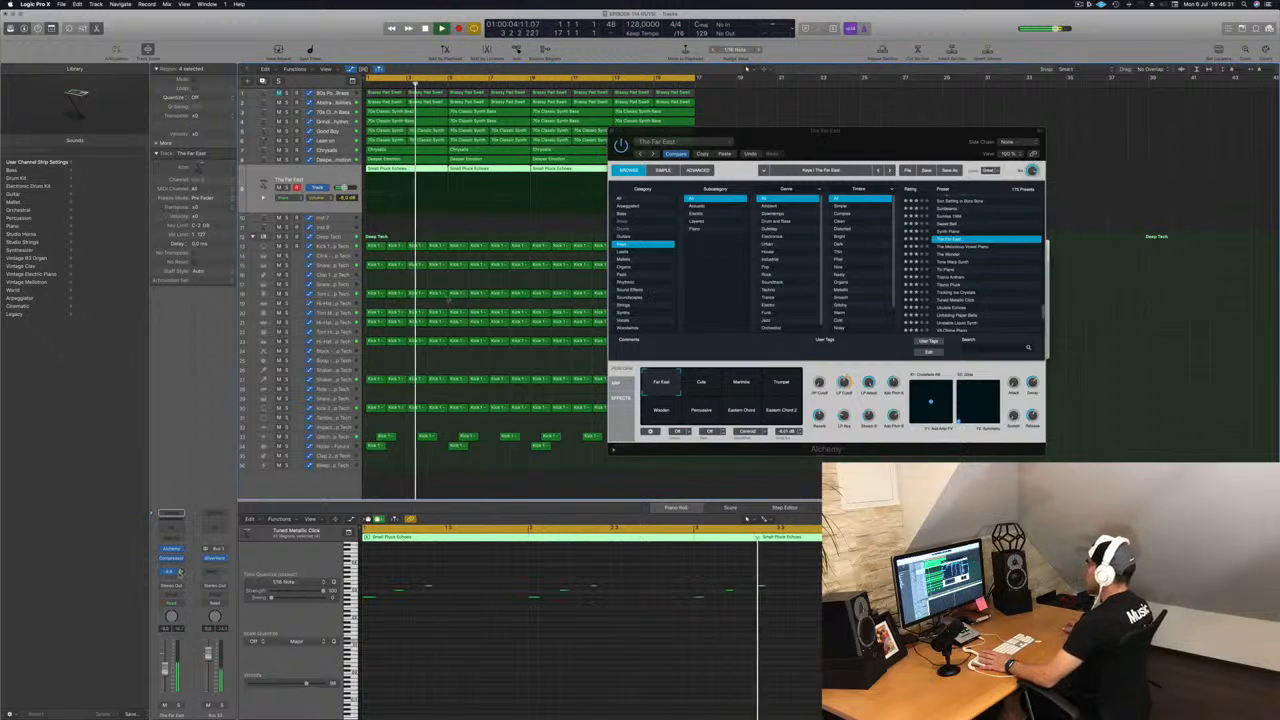
{"action": "left_click", "coordinate": [613, 131]}
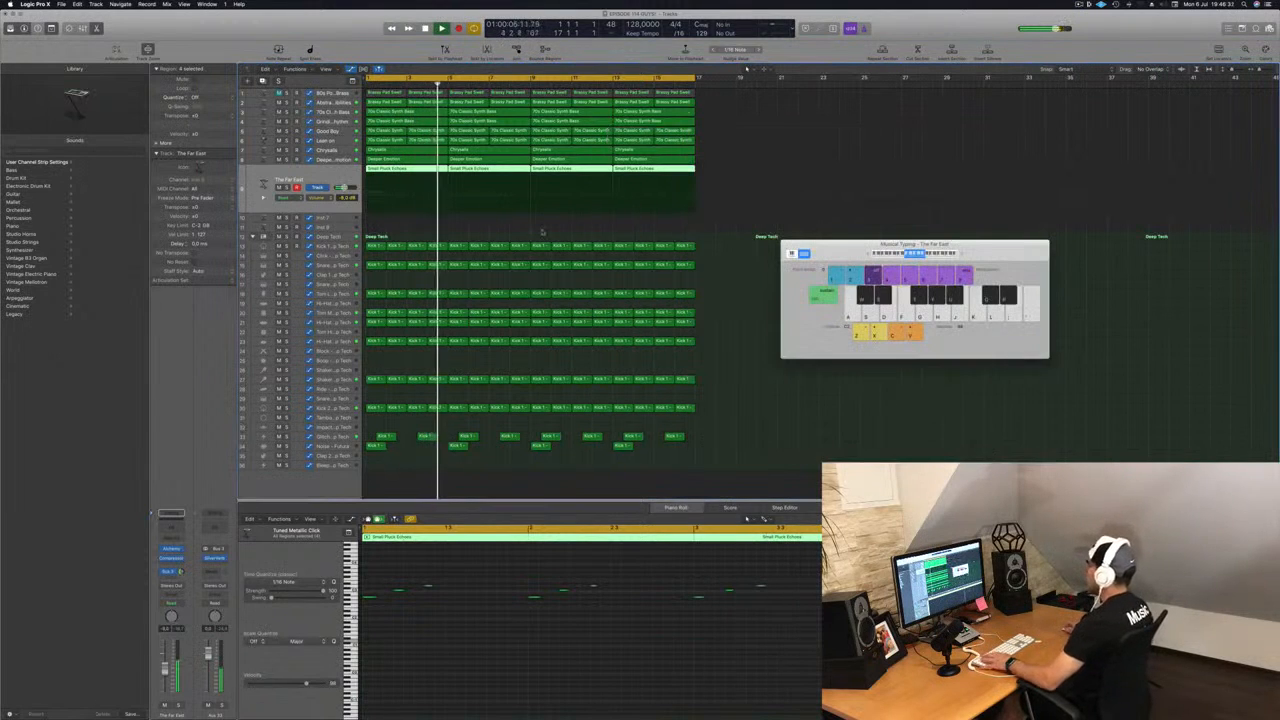
{"action": "key", "text": "super+Left"}
{"action": "key", "text": "super+Left"}
{"action": "key", "text": "super+Left"}
{"action": "key", "text": "super+Left"}
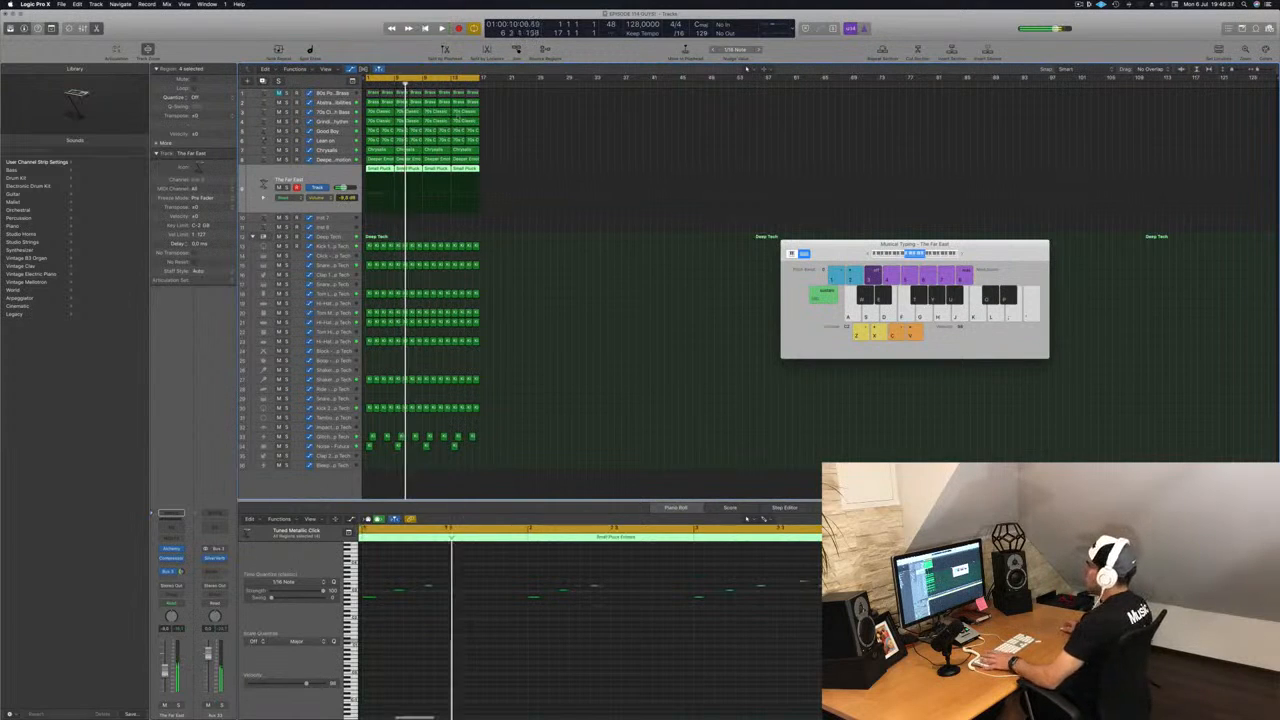
{"action": "key", "text": "space"}
Select the Inst 7 track, open its Alchemy instrument and add a send to Bus 3
{"action": "left_click", "coordinate": [318, 217]}
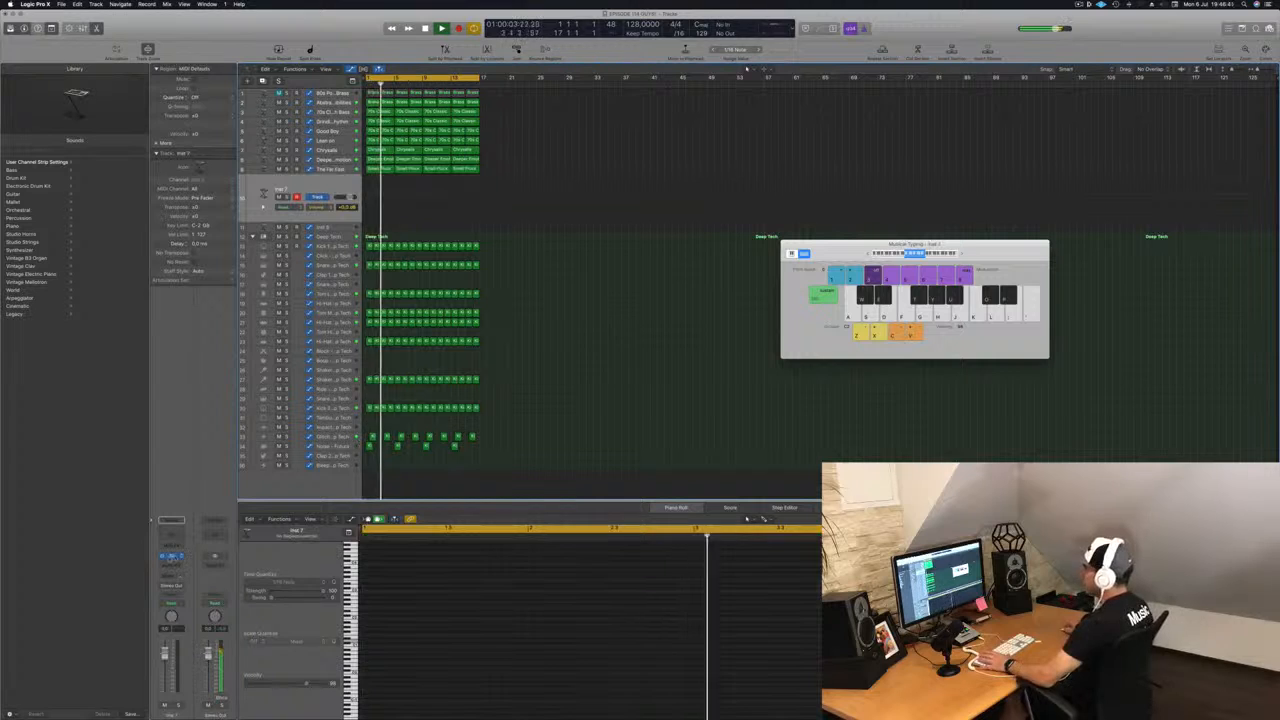
{"action": "left_click", "coordinate": [173, 557]}
{"action": "left_click", "coordinate": [169, 578]}
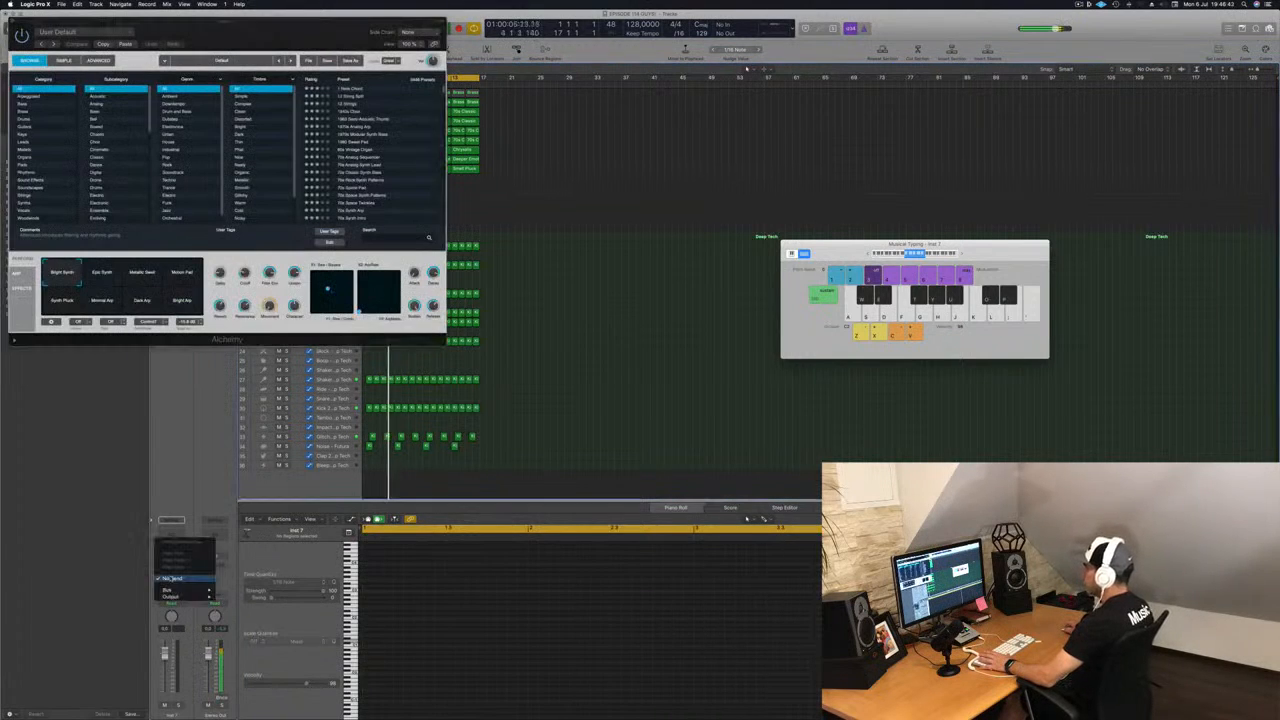
{"action": "mouse_move", "coordinate": [168, 590]}
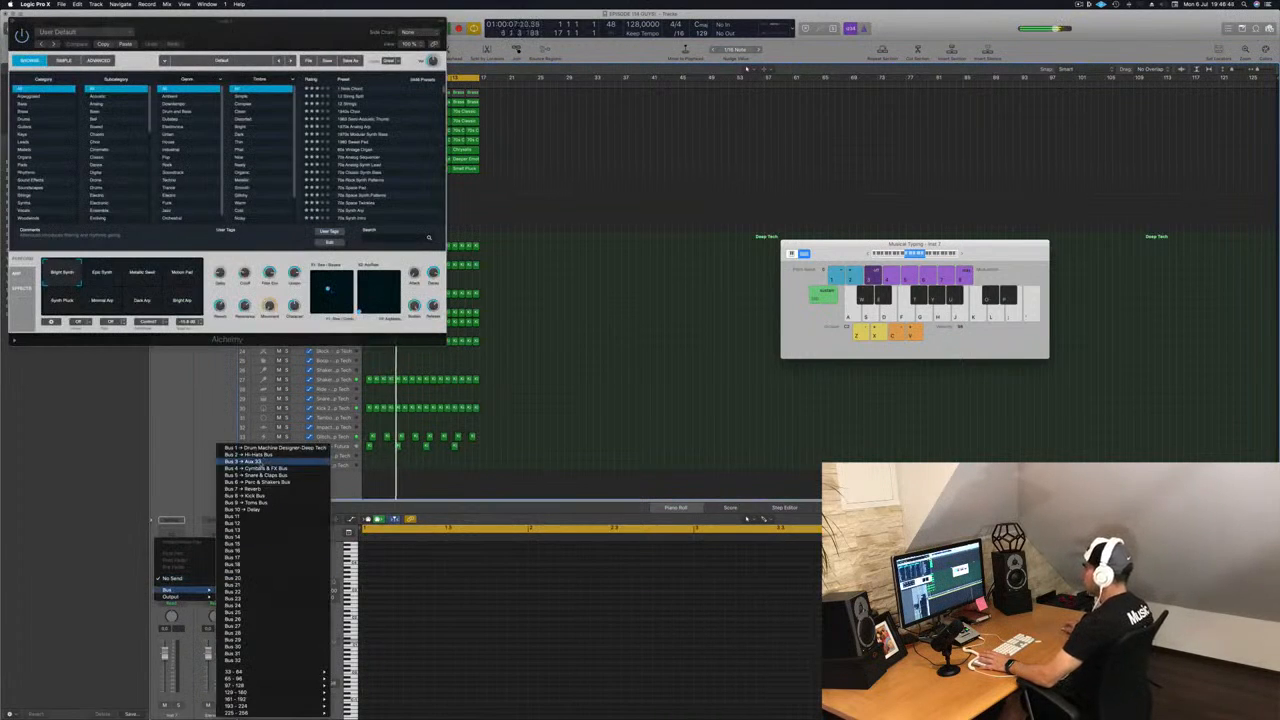
{"action": "left_click", "coordinate": [258, 466]}
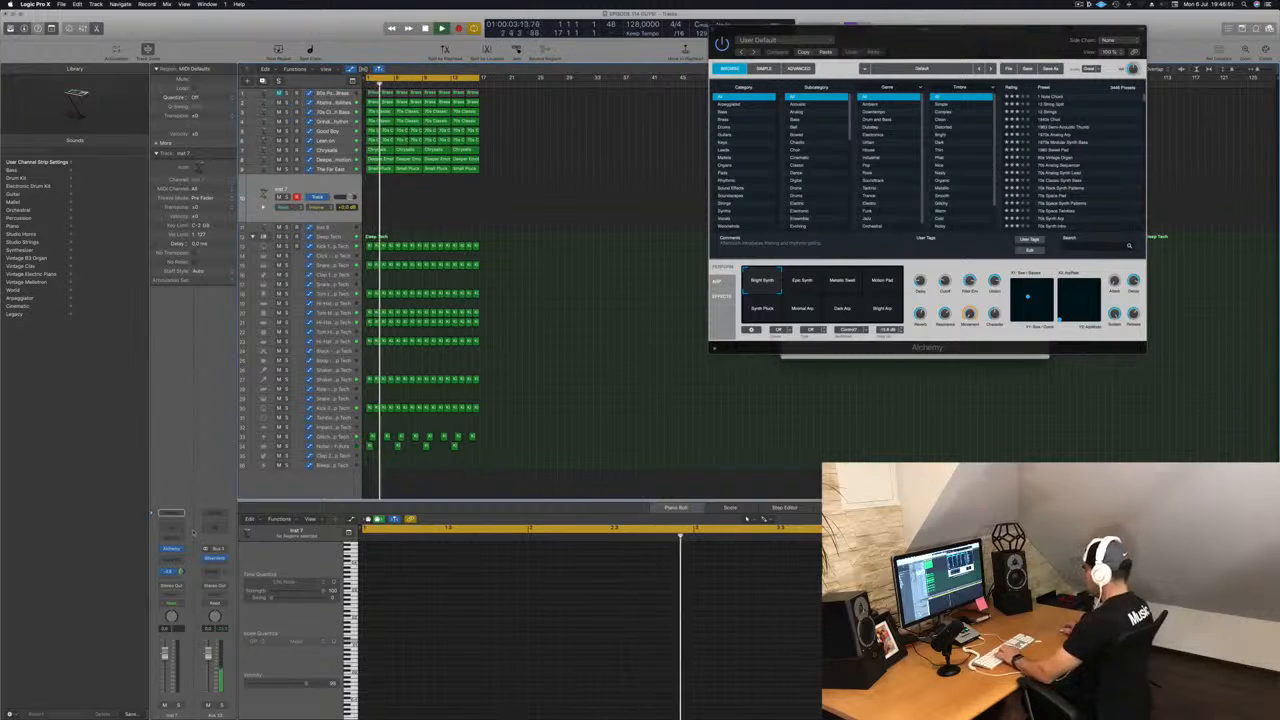
Load the Long Mel preset from Alchemy's Keys category on Inst 7 and adjust the track's Bus 3 send level
{"action": "left_click_drag", "start_coordinate": [940, 41], "coordinate": [824, 162]}
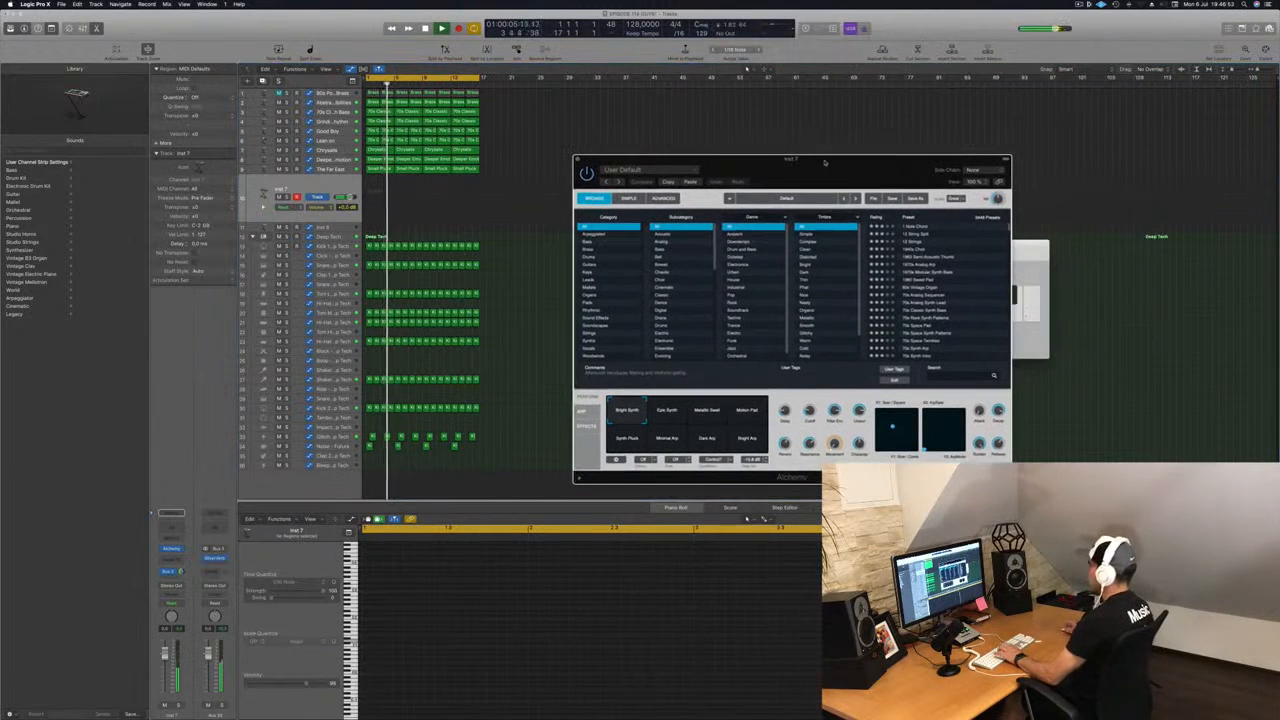
{"action": "left_click", "coordinate": [592, 272]}
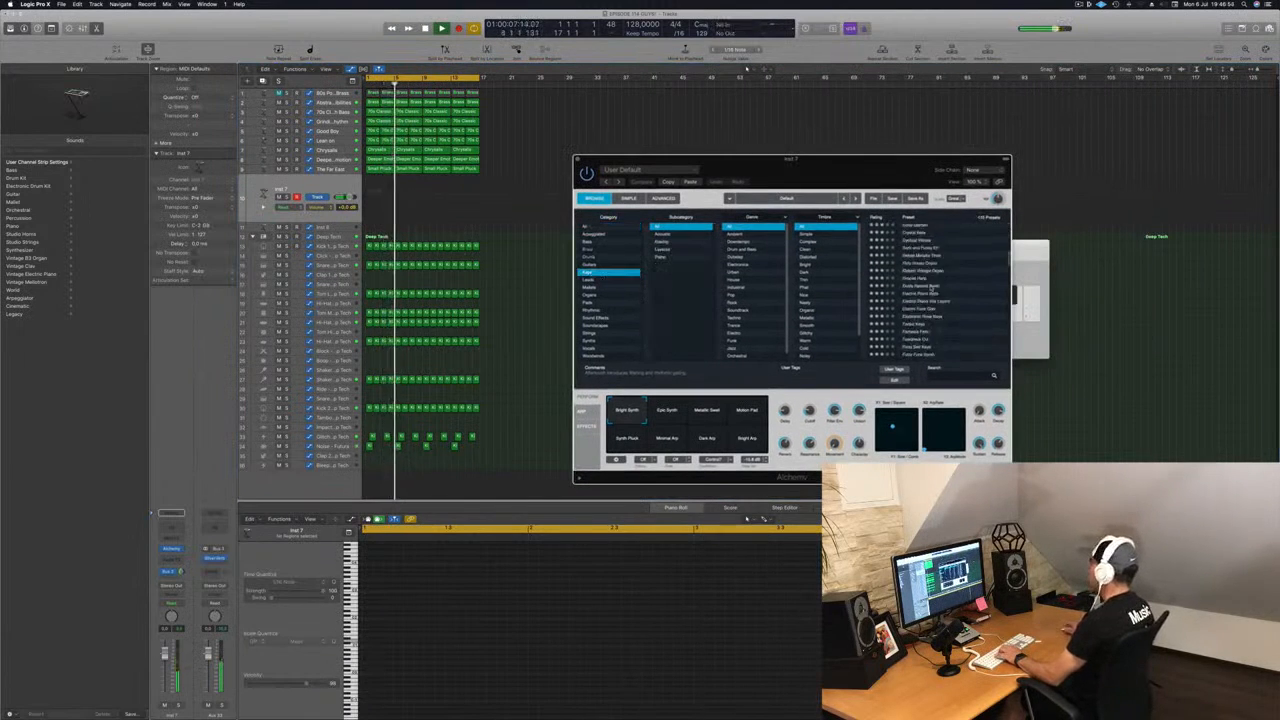
{"action": "left_click", "coordinate": [915, 310]}
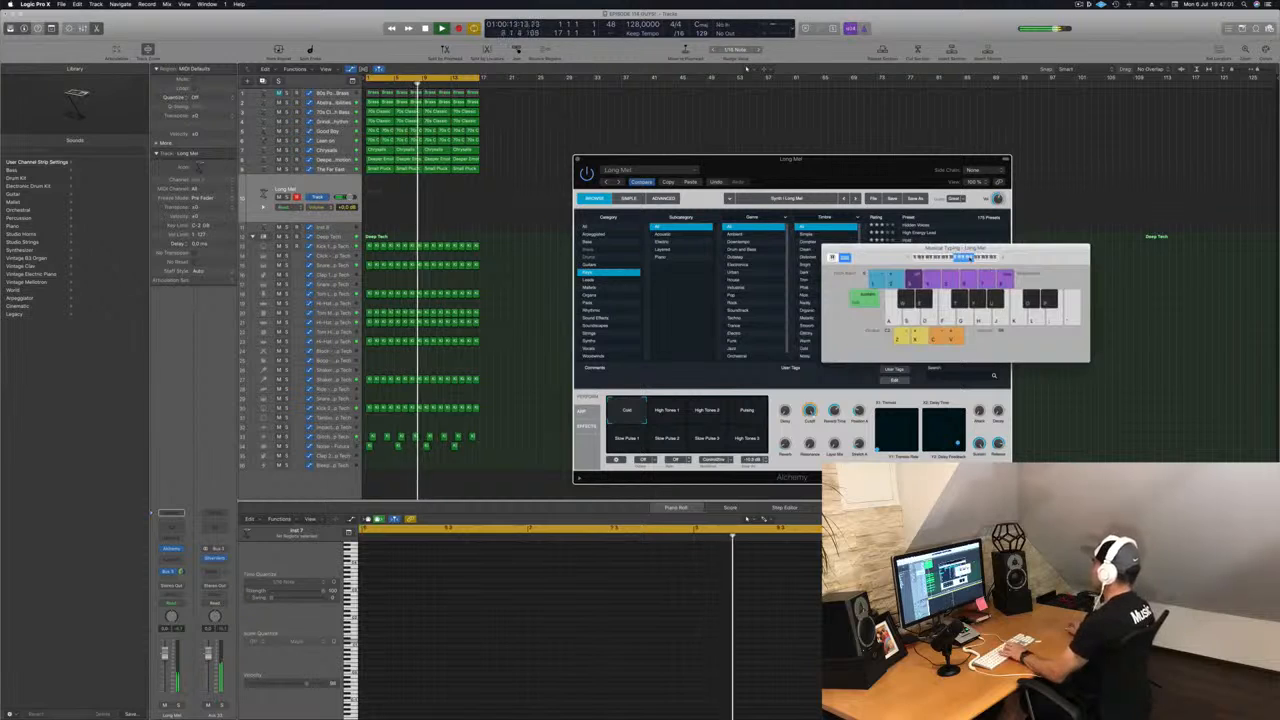
{"action": "left_click_drag", "start_coordinate": [905, 186], "coordinate": [673, 230]}
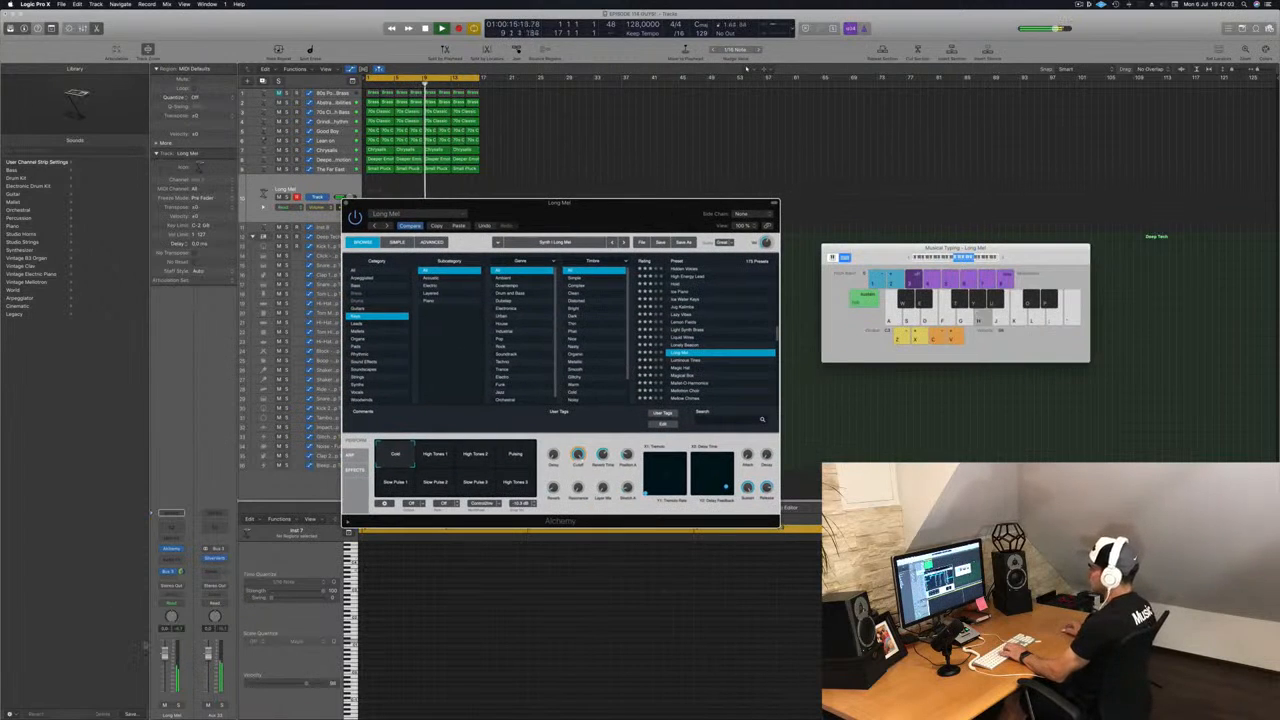
{"action": "left_click_drag", "start_coordinate": [181, 572], "coordinate": [182, 590]}
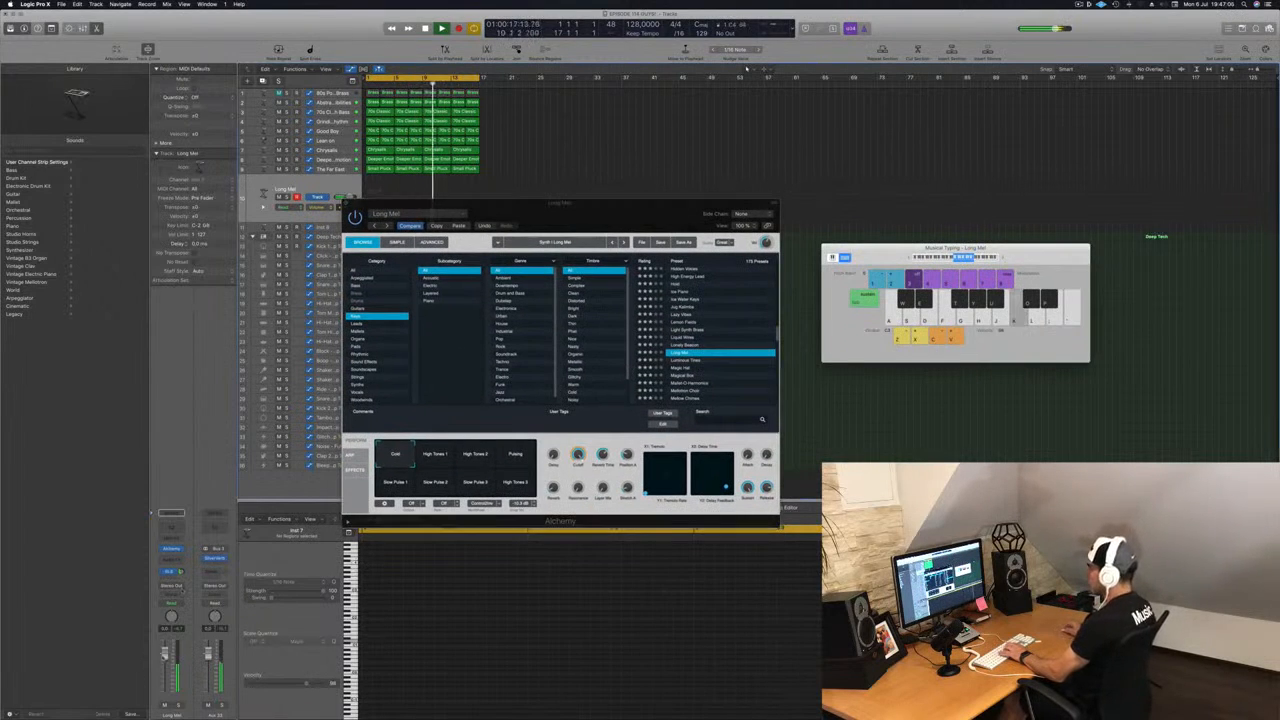
Audition Long Mel's High Tones 1 and Pulsing snapshots and the Lonely Beacon preset before loading the Luminous Tines preset
{"action": "left_click", "coordinate": [437, 458]}
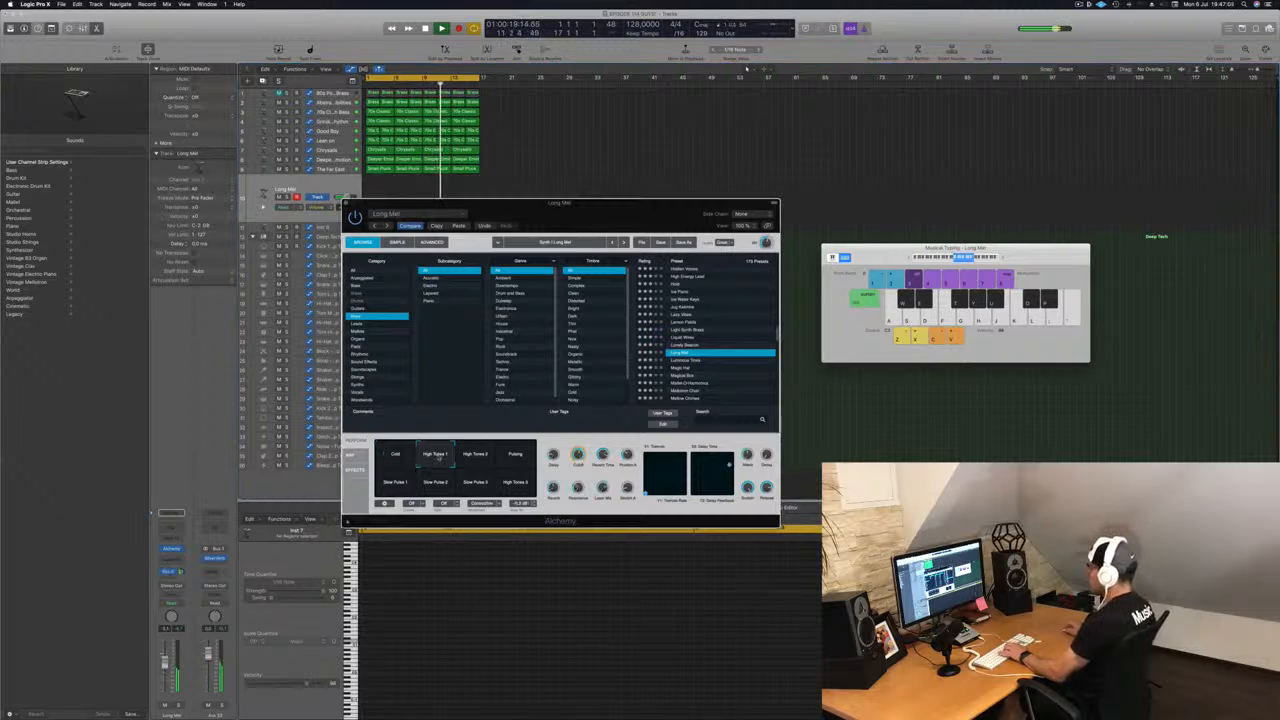
{"action": "left_click", "coordinate": [515, 456]}
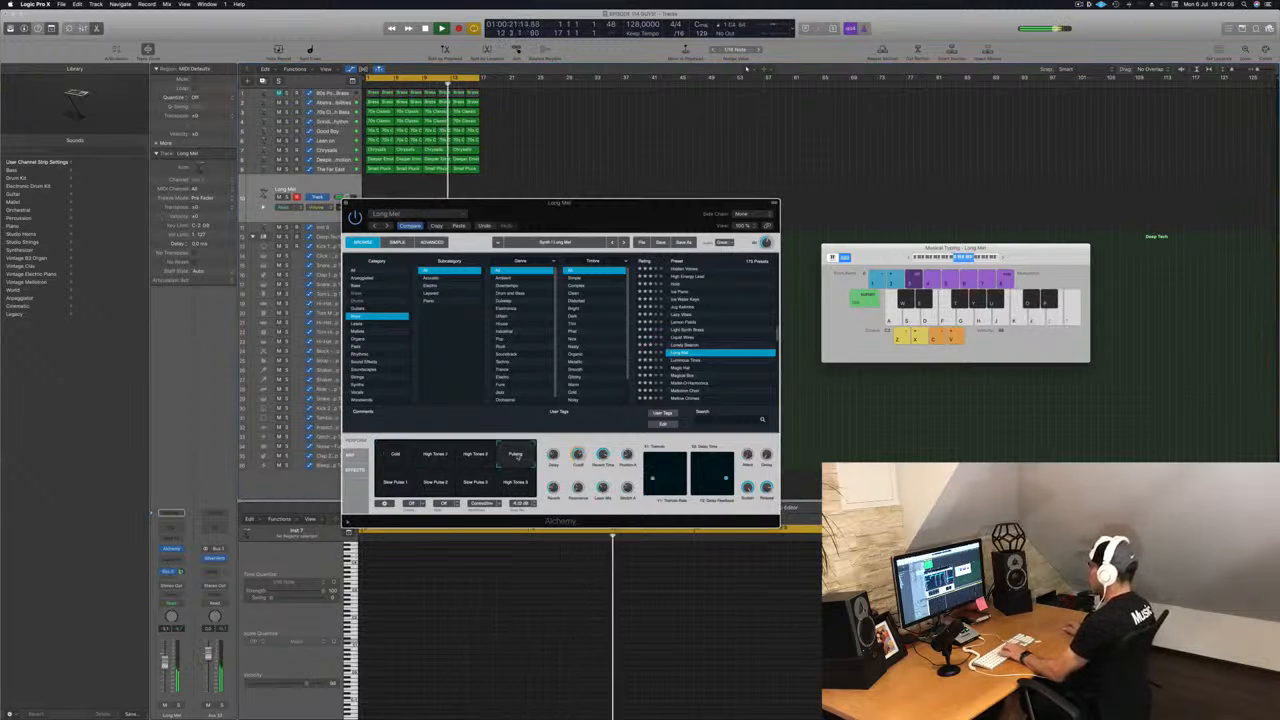
{"action": "left_click", "coordinate": [683, 345]}
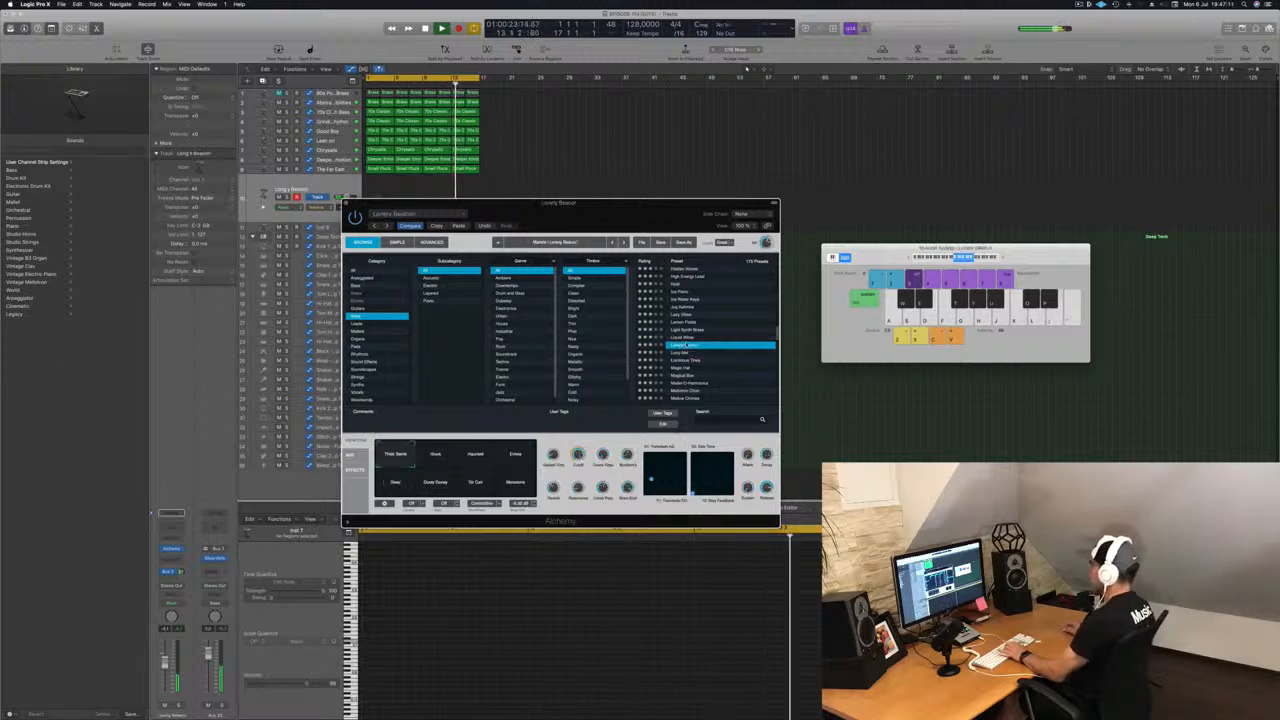
{"action": "left_click", "coordinate": [695, 362]}
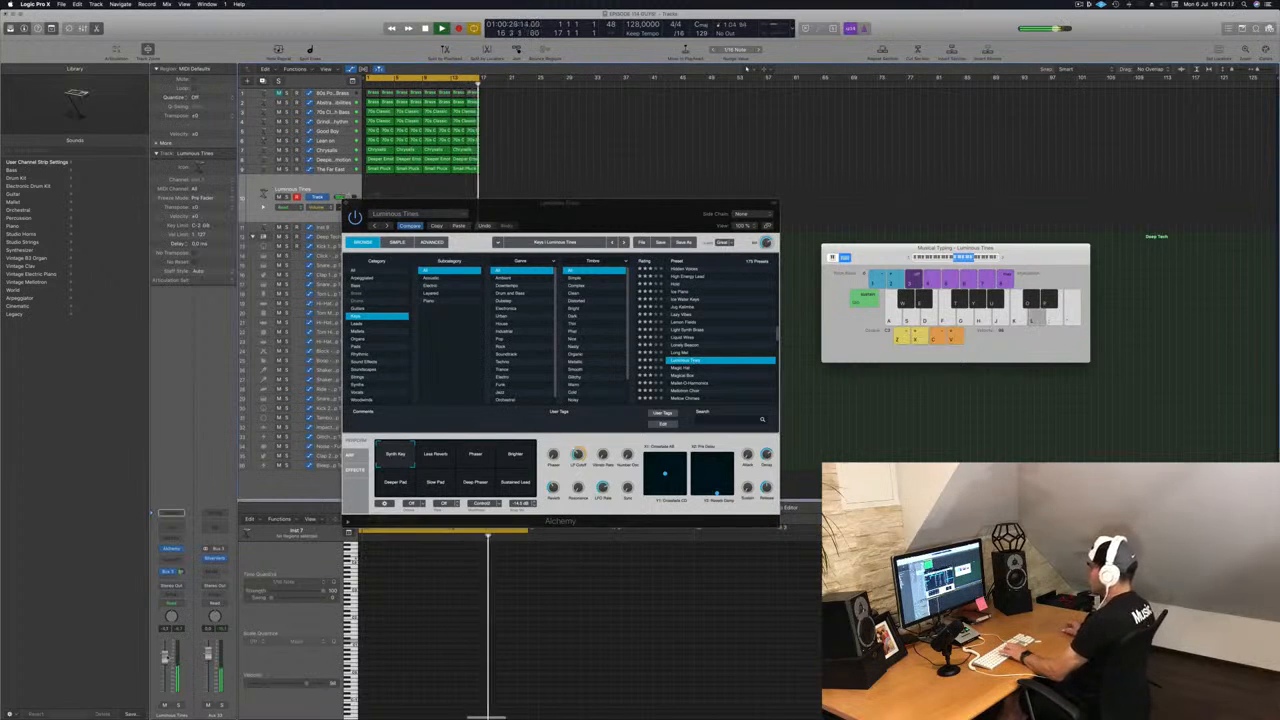
Play test notes along with the track to judge the Luminous Tines sound
{"action": "key", "text": "k"}
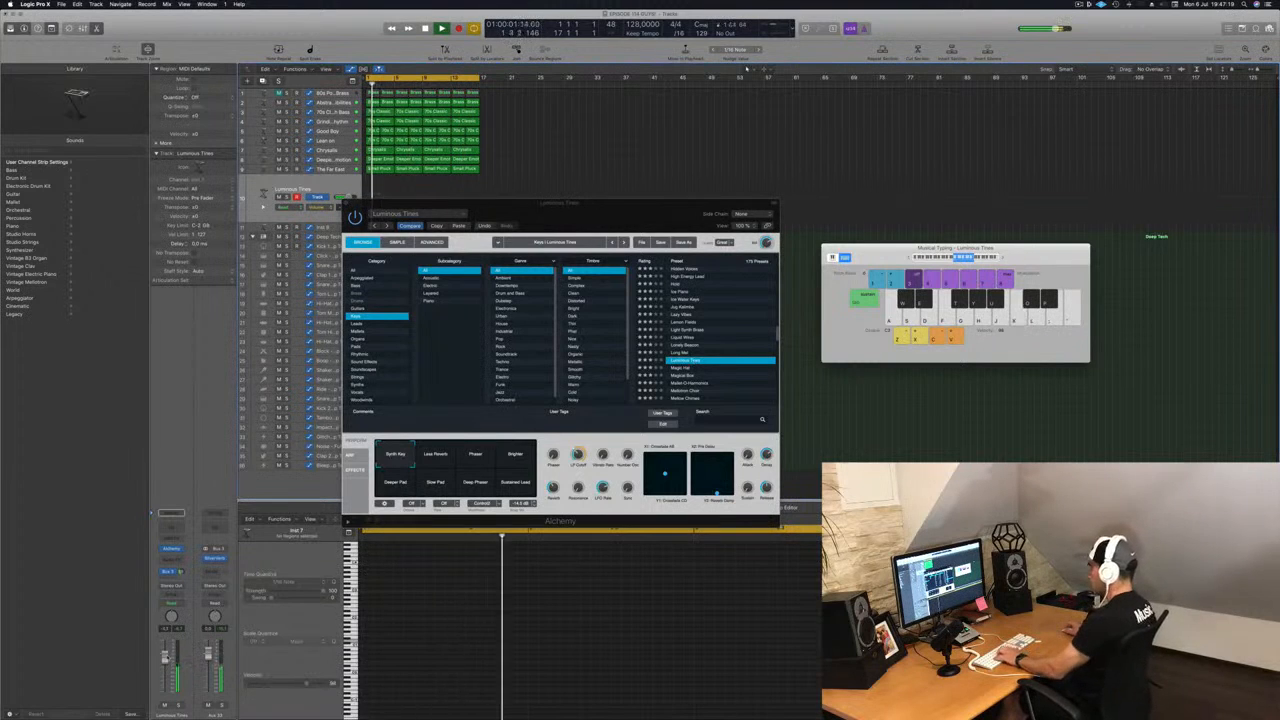
{"action": "key", "text": "d"}
{"action": "key", "text": "a"}
{"action": "key", "text": "apostrophe"}
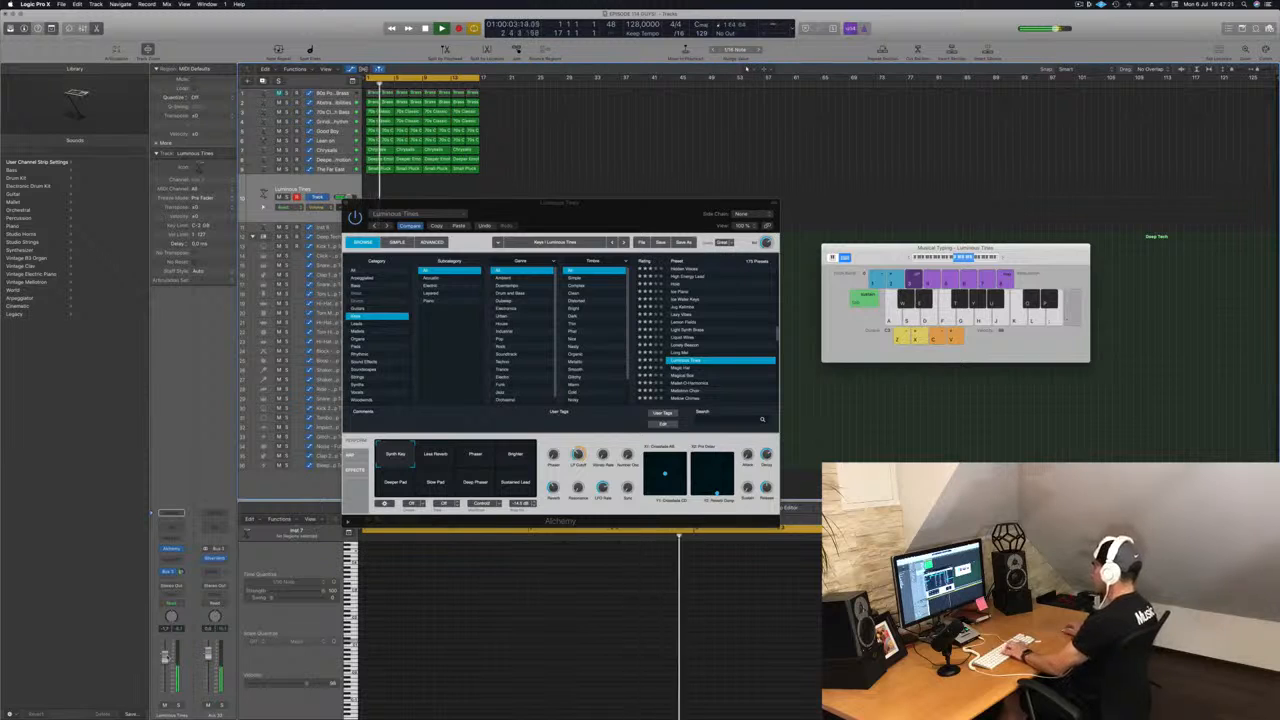
{"action": "key", "text": "semicolon"}
{"action": "key", "text": "l"}
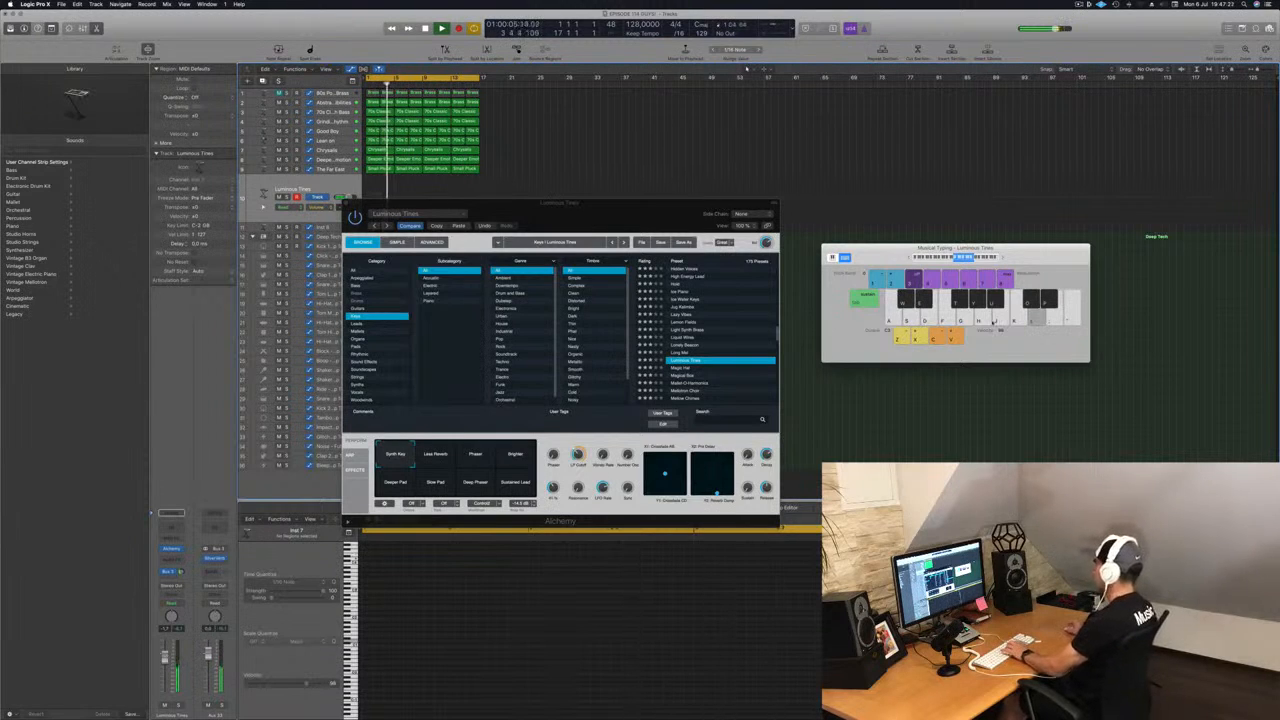
Move the Musical Typing and Alchemy windows clear of the tracks and try the Magic Hat preset before returning to Luminous Tines
{"action": "left_click_drag", "start_coordinate": [1038, 249], "coordinate": [1147, 112]}
{"action": "left_click_drag", "start_coordinate": [643, 215], "coordinate": [1016, 233]}
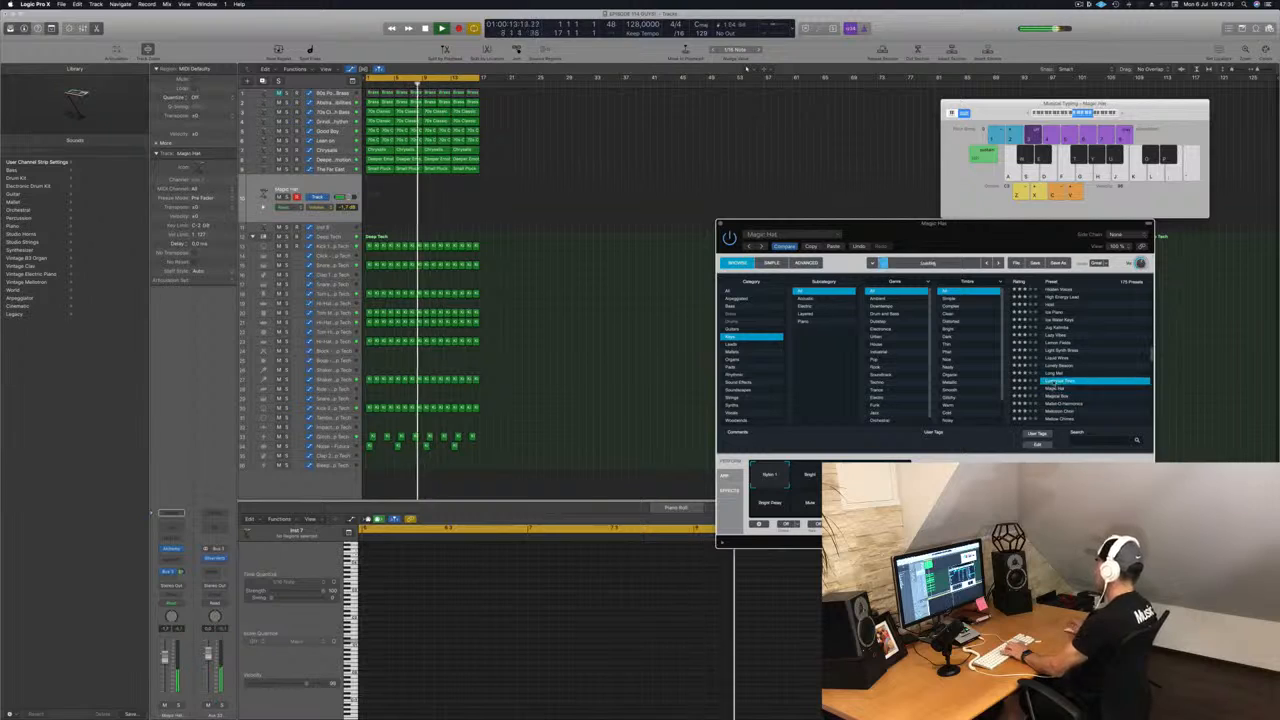
{"action": "left_click_drag", "start_coordinate": [960, 247], "coordinate": [880, 188]}
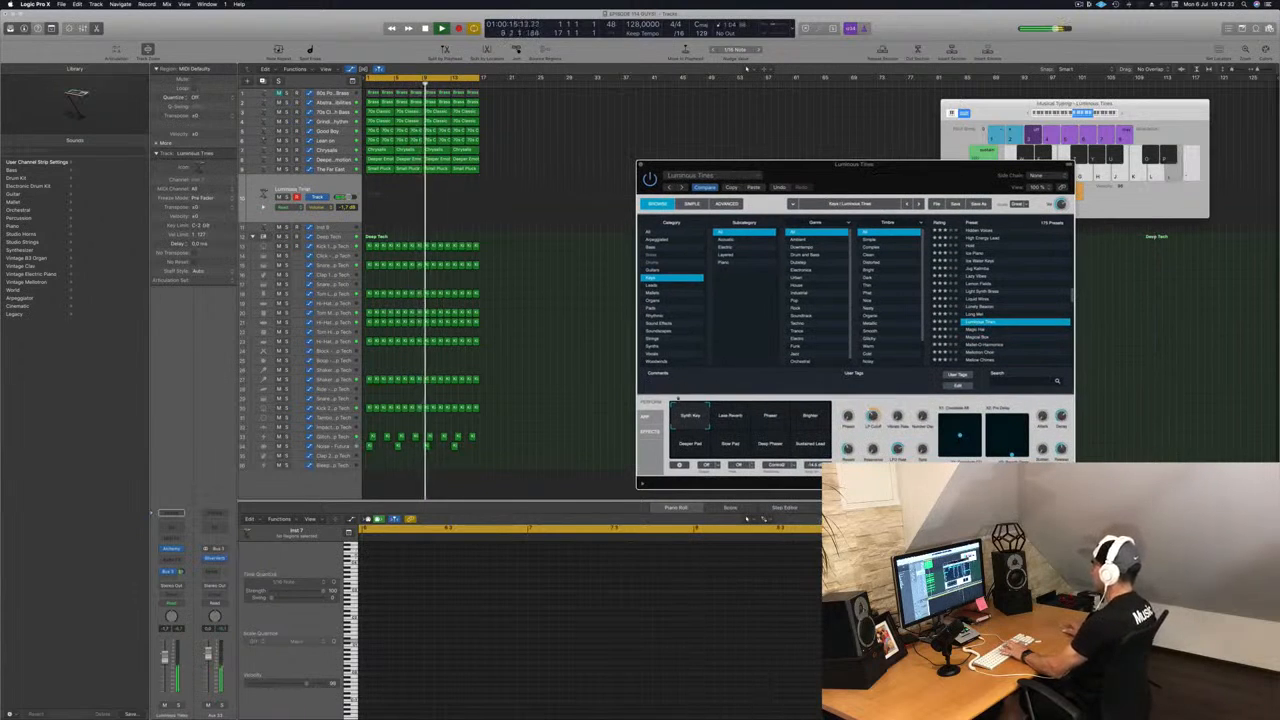
Audition the Luminous Tines snapshots Less Reverb, Phaser, Brighter, Deeper Pad, Slow Pad and Deep Phaser
{"action": "left_click", "coordinate": [730, 424]}
{"action": "left_click", "coordinate": [770, 420]}
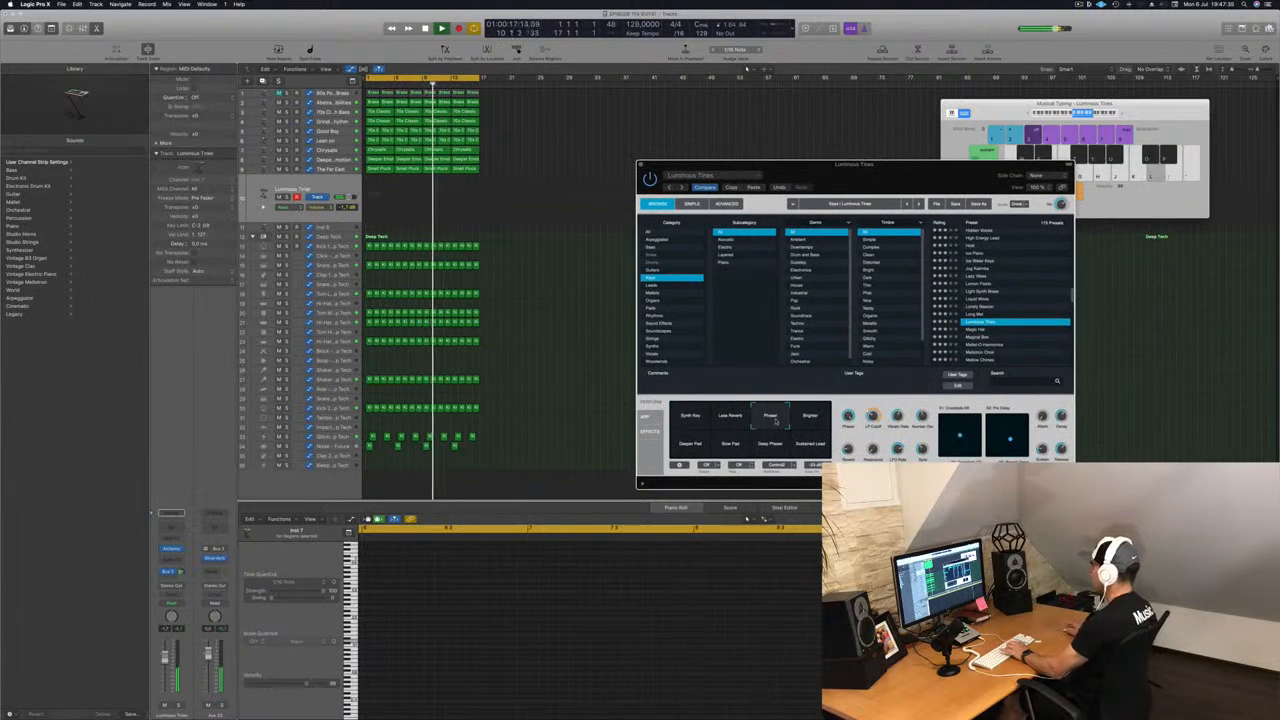
{"action": "left_click", "coordinate": [810, 417]}
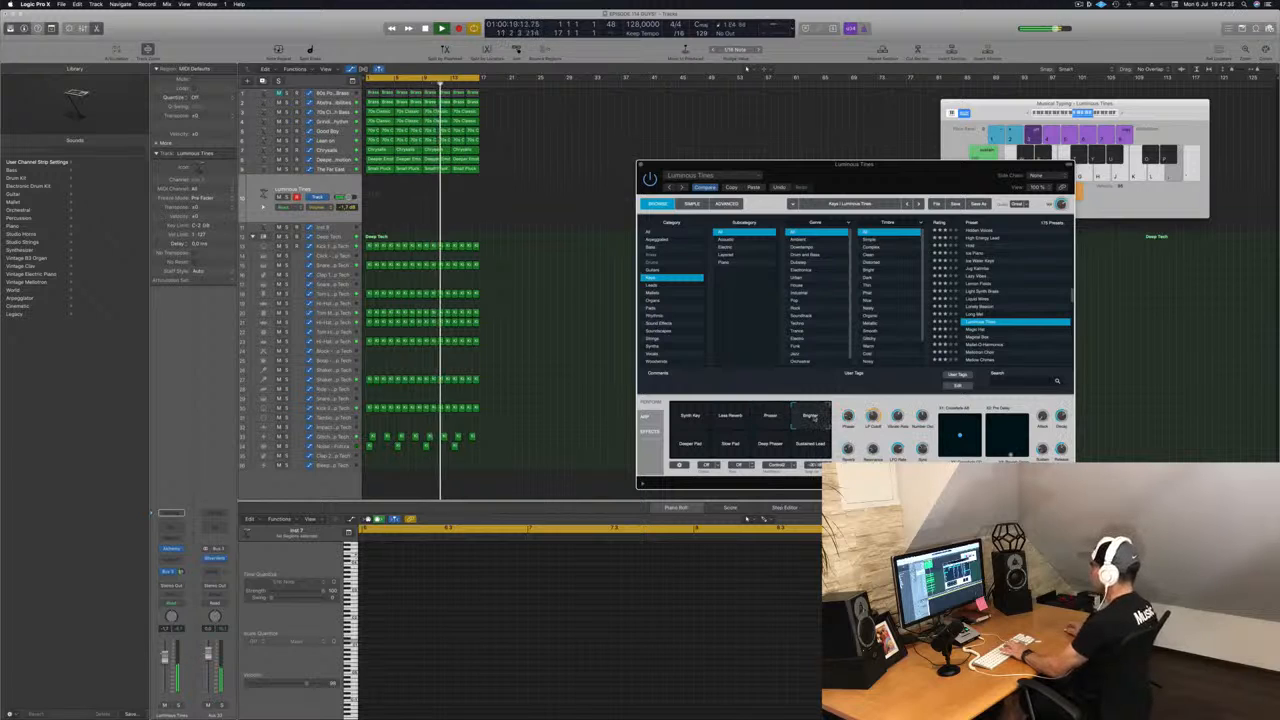
{"action": "left_click", "coordinate": [692, 443]}
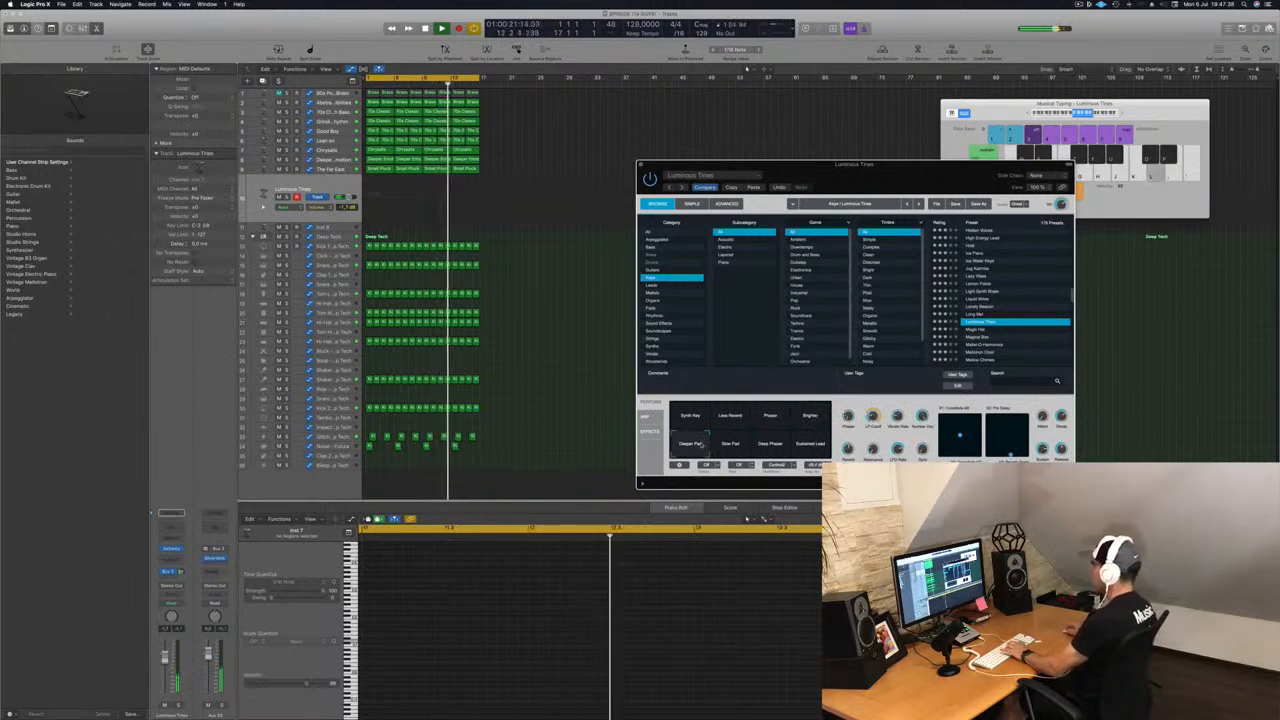
{"action": "left_click", "coordinate": [730, 445]}
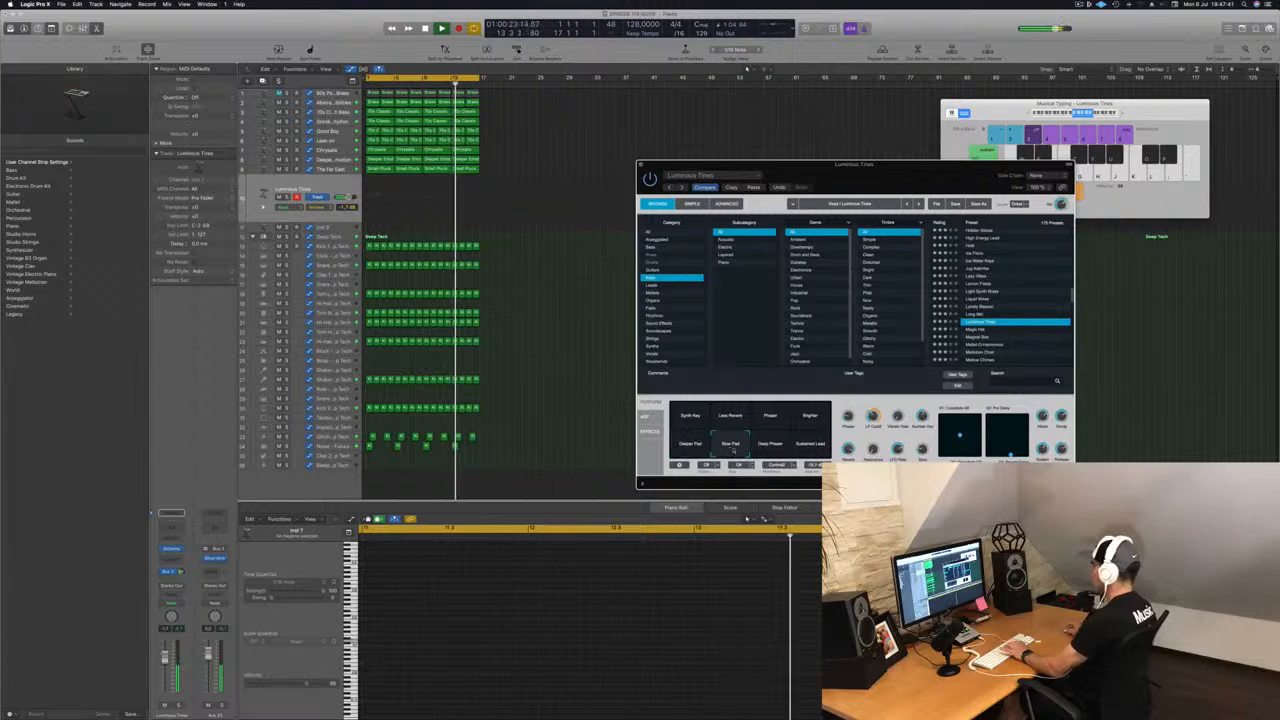
{"action": "left_click", "coordinate": [781, 450]}
Blend the Synth Key, Less Reverb, Deeper Pad and Slow Pad snapshots, staying closest to Synth Key, while playing test notes
{"action": "left_click_drag", "start_coordinate": [744, 448], "coordinate": [707, 417]}
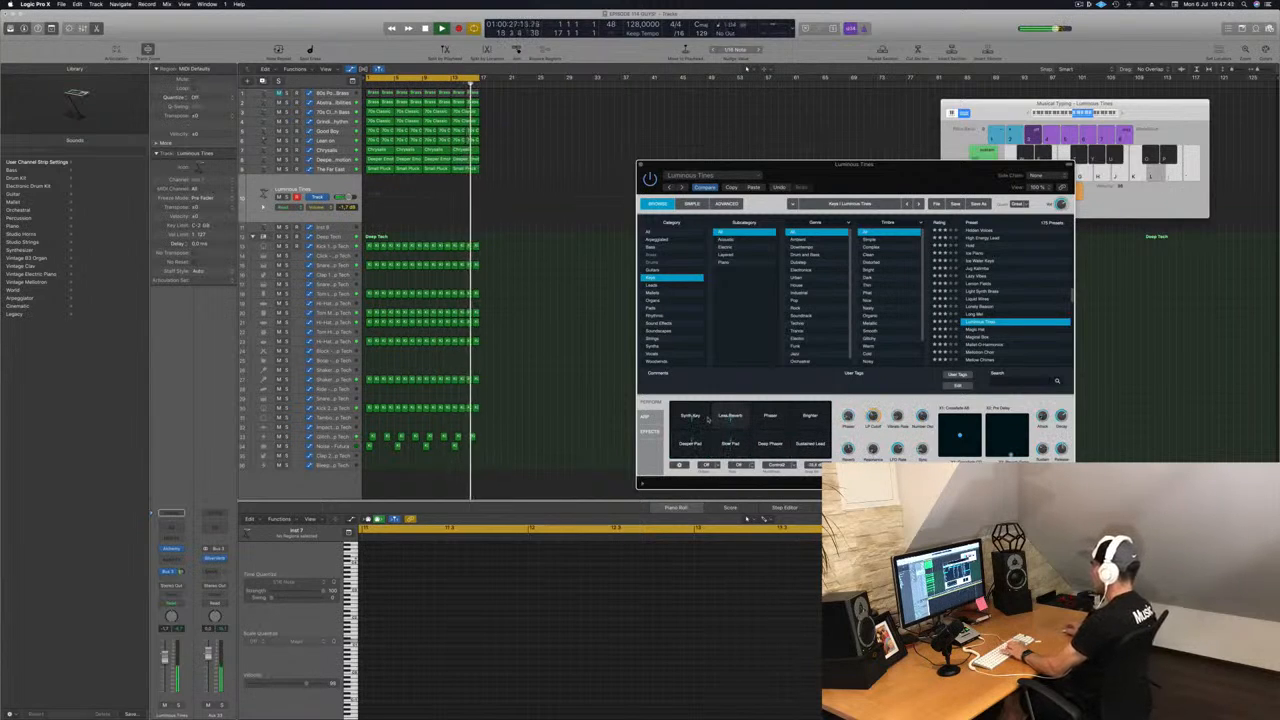
{"action": "key", "text": "l"}
{"action": "key", "text": "semicolon"}
{"action": "key", "text": "apostrophe"}
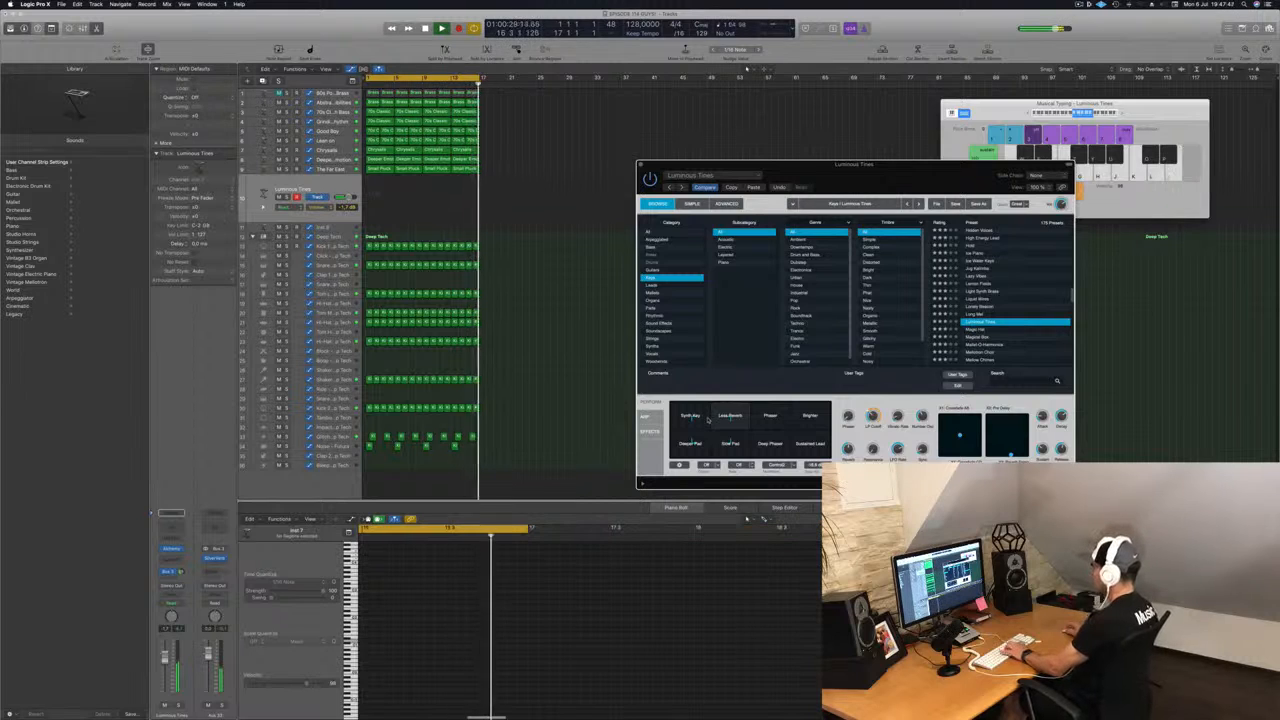
{"action": "left_click_drag", "start_coordinate": [708, 419], "coordinate": [699, 419]}
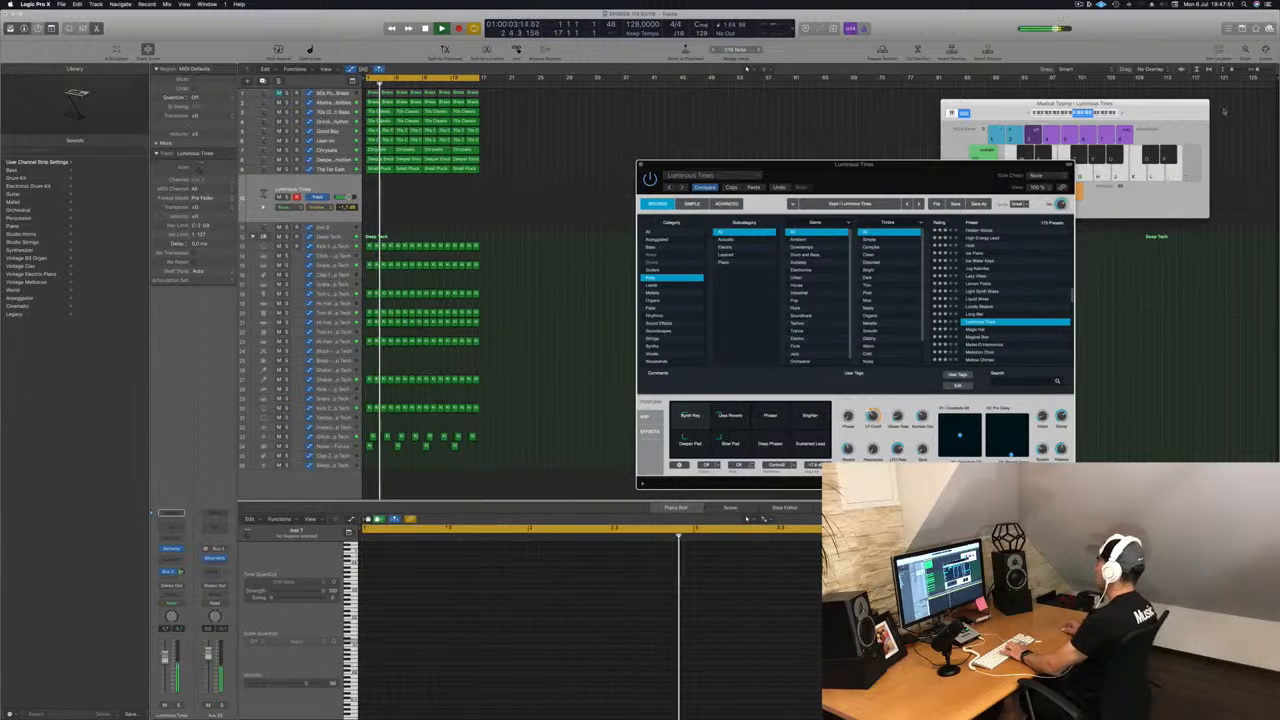
Shift Musical Typing to a higher octave and rehearse a simple melody on Luminous Tines over the playing loop
{"action": "left_click", "coordinate": [1123, 118]}
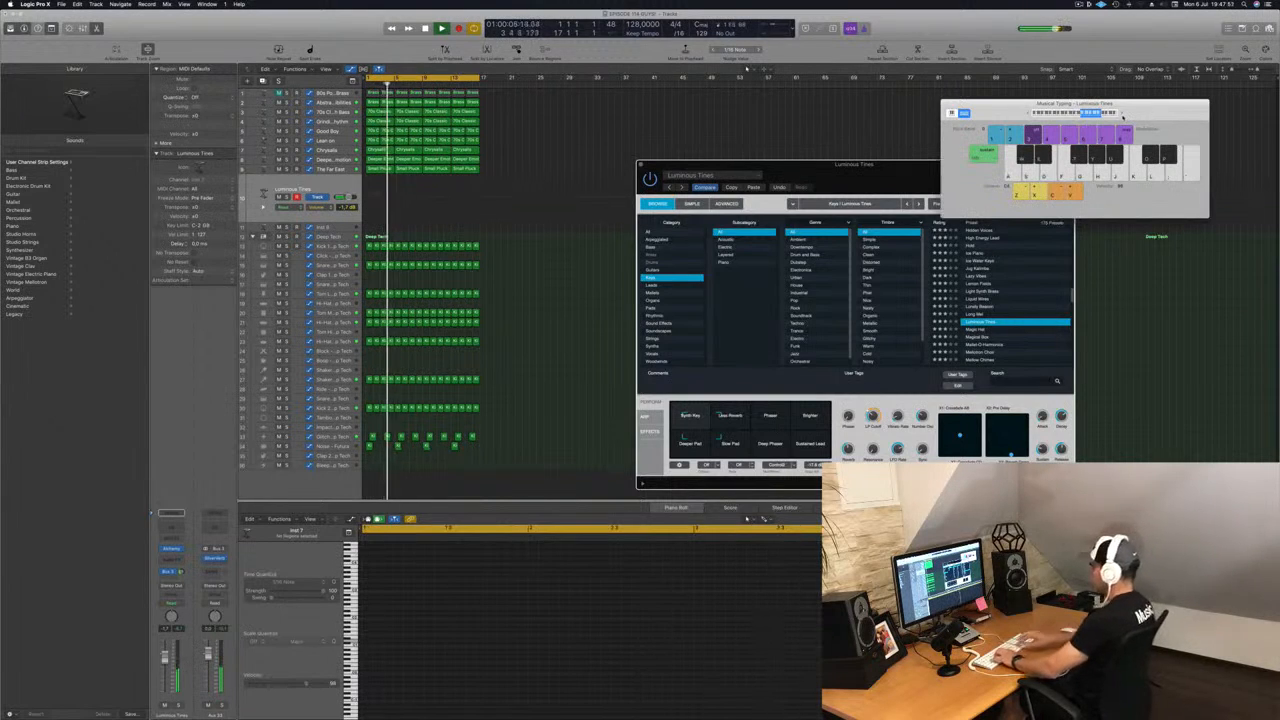
{"action": "key", "text": "j"}
{"action": "key", "text": "k"}
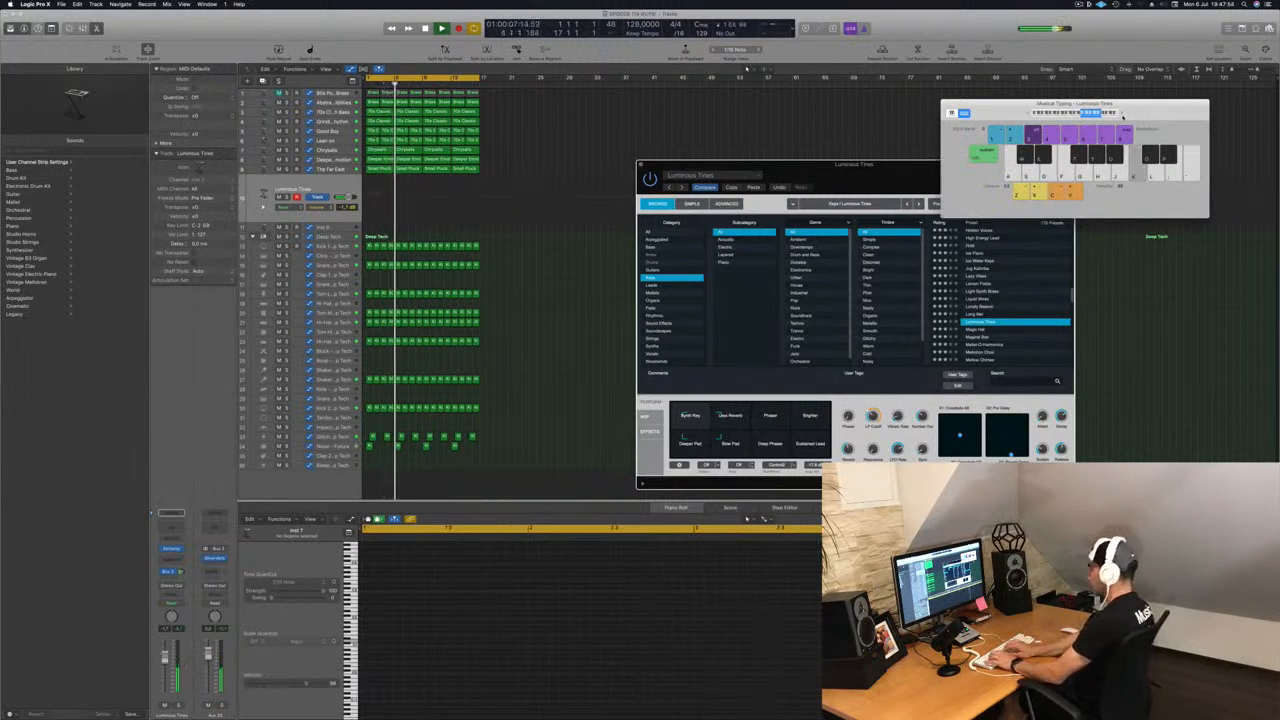
{"action": "key", "text": "a"}
{"action": "key", "text": "s"}
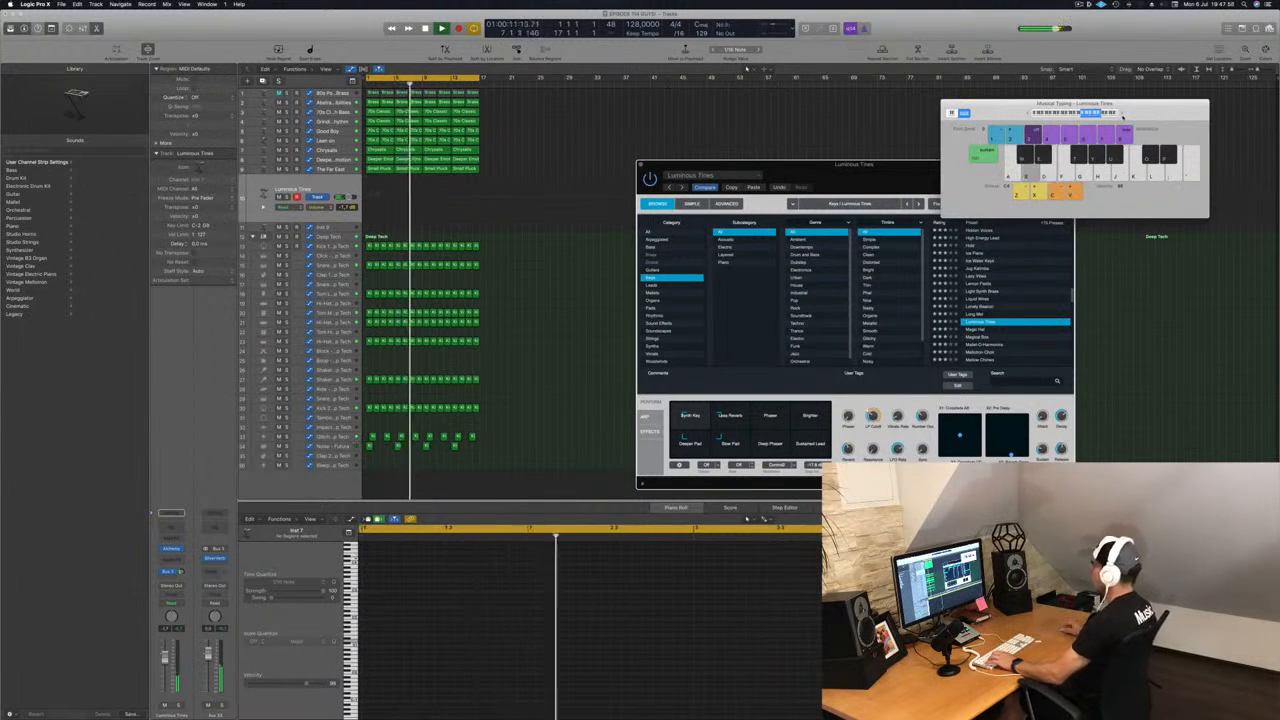
{"action": "key", "text": "d"}
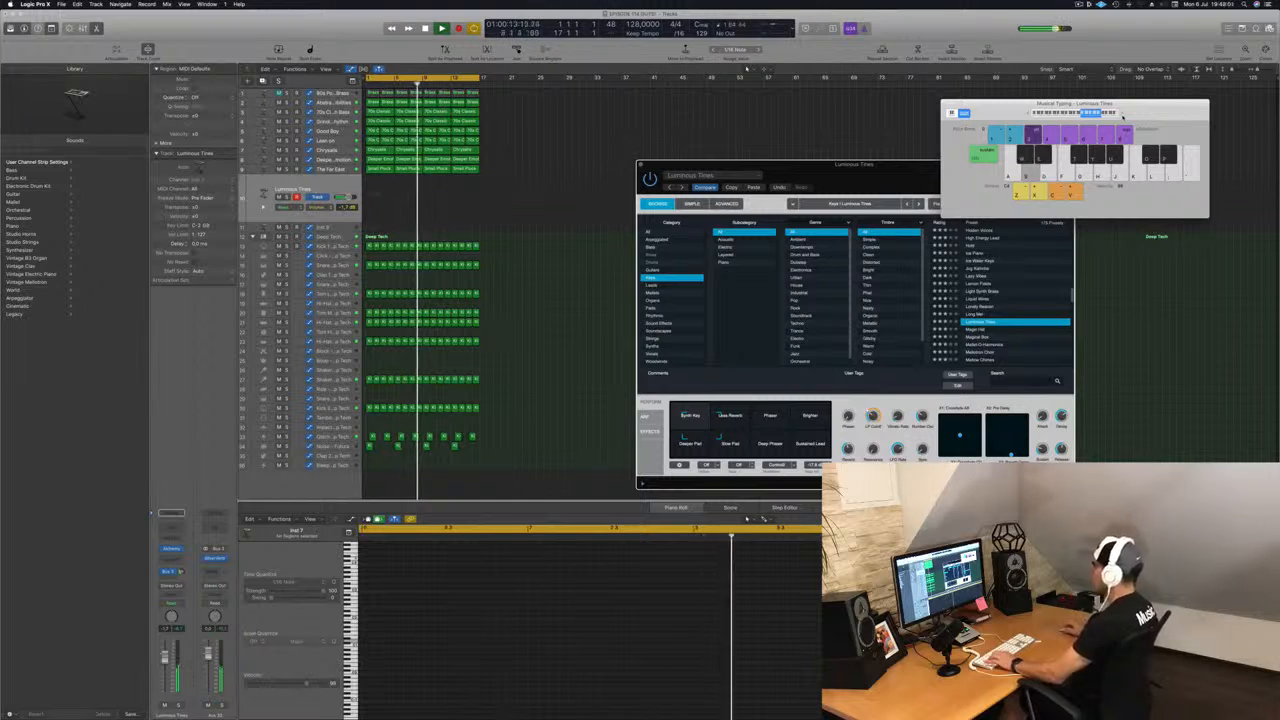
{"action": "key", "text": "a"}
{"action": "key", "text": "s"}
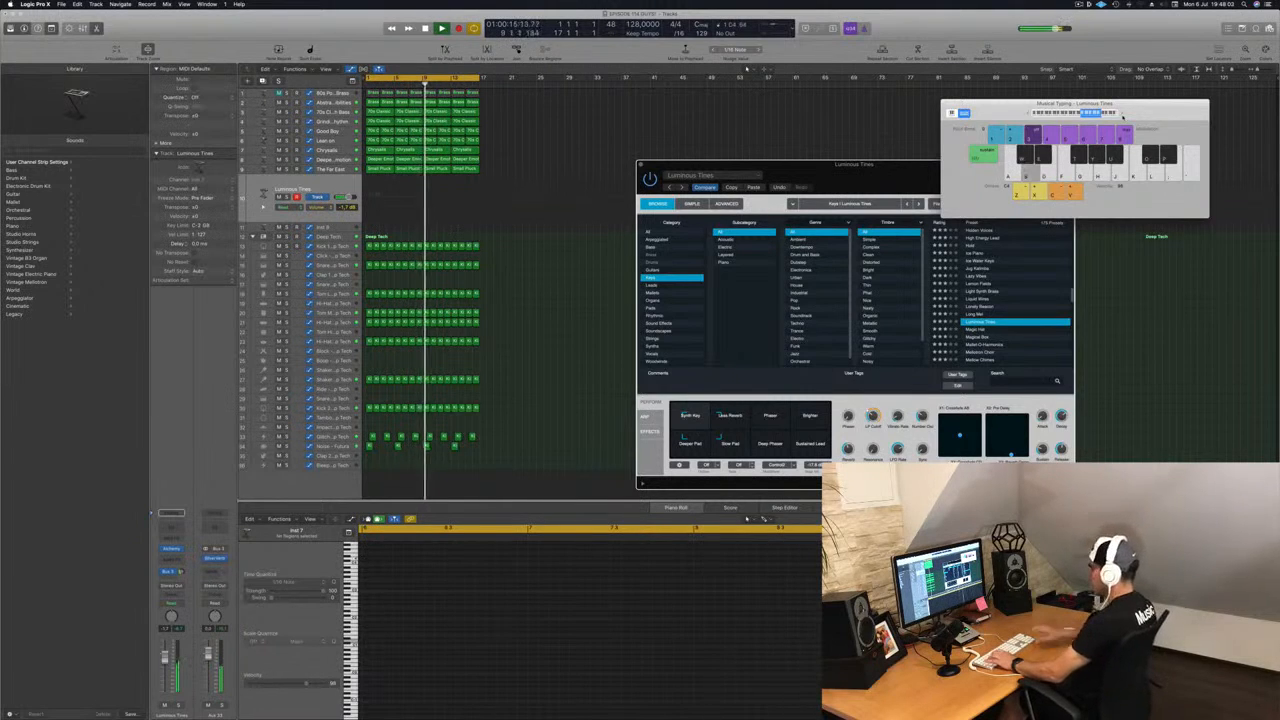
{"action": "key", "text": "a"}
{"action": "key", "text": "d"}
{"action": "key", "text": "s"}
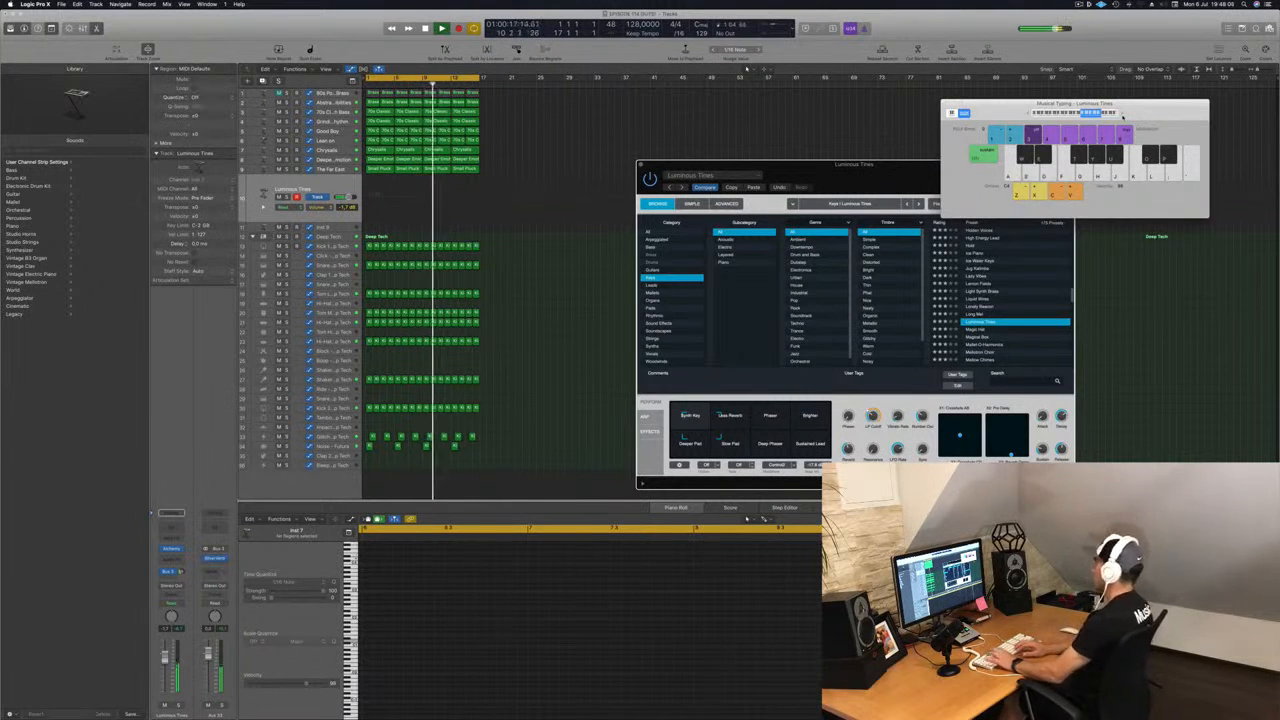
{"action": "key", "text": "a"}
{"action": "key", "text": "s"}
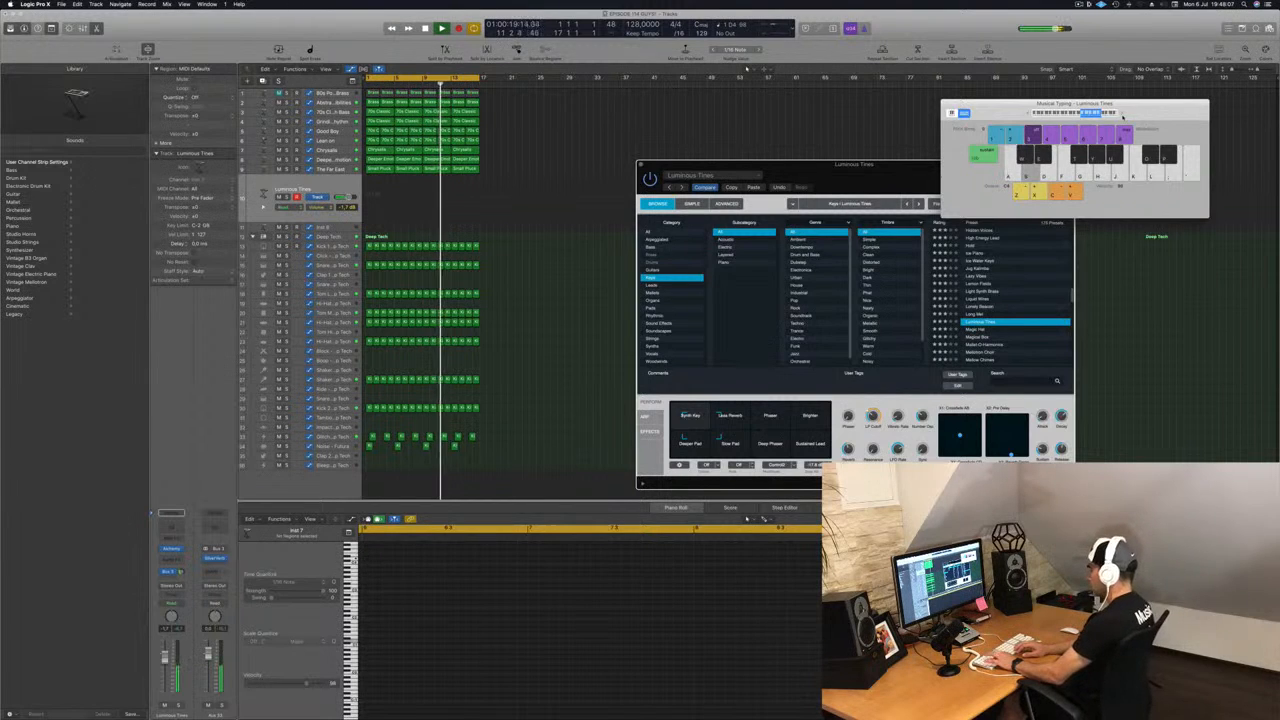
{"action": "key", "text": "d"}
{"action": "key", "text": "a"}
{"action": "key", "text": "s"}
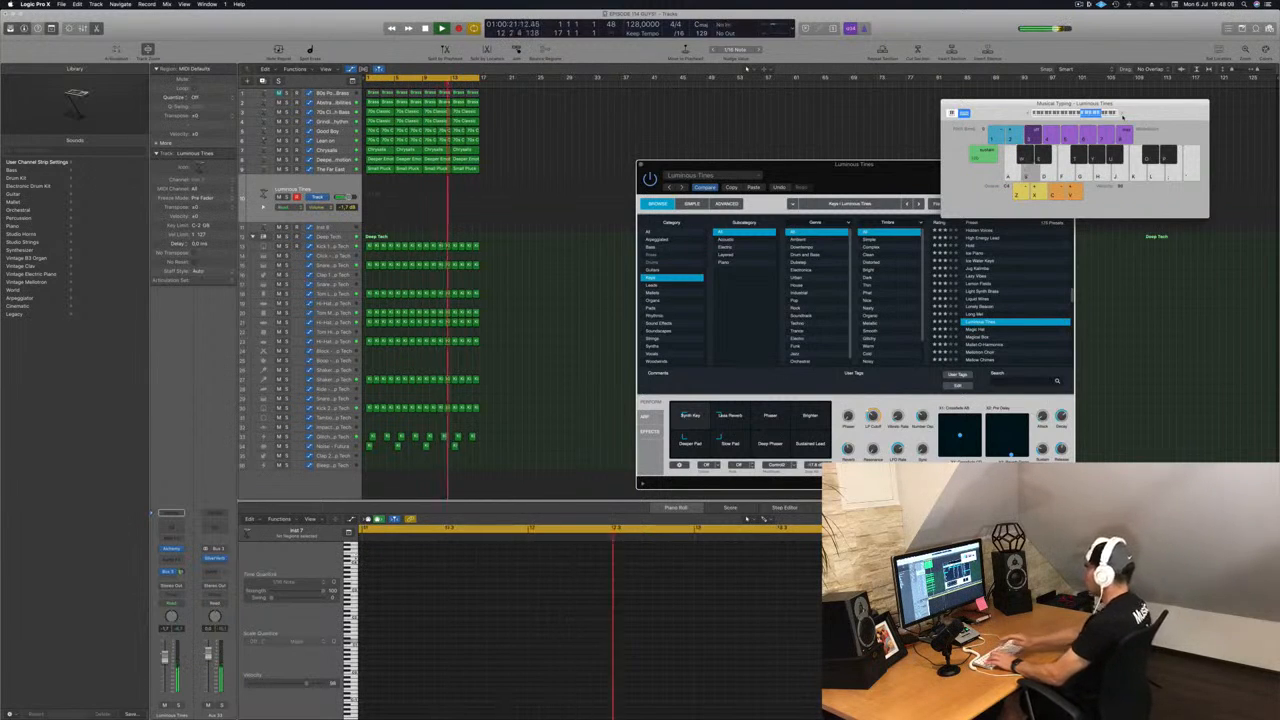
Record the melody live on the Luminous Tines track with Musical Typing and stop the recording near bar 13
{"action": "key", "text": "a"}
{"action": "key", "text": "s"}
{"action": "key", "text": "d"}
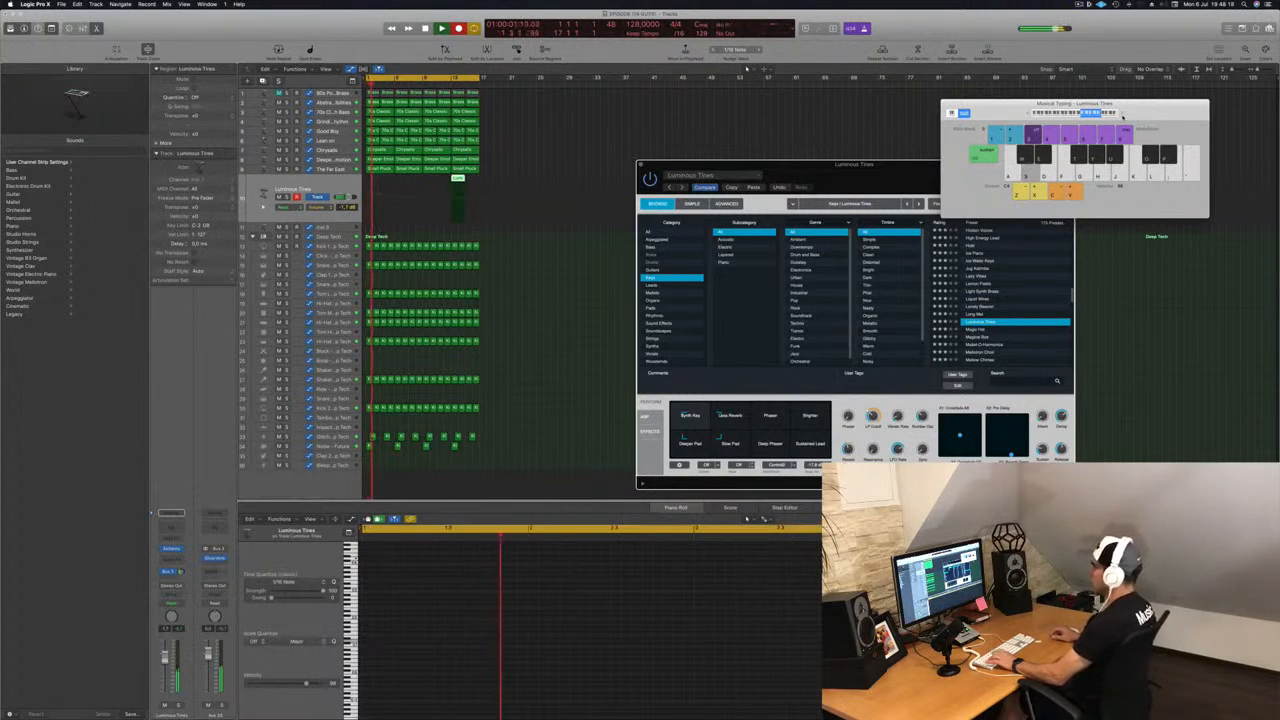
{"action": "key", "text": "d"}
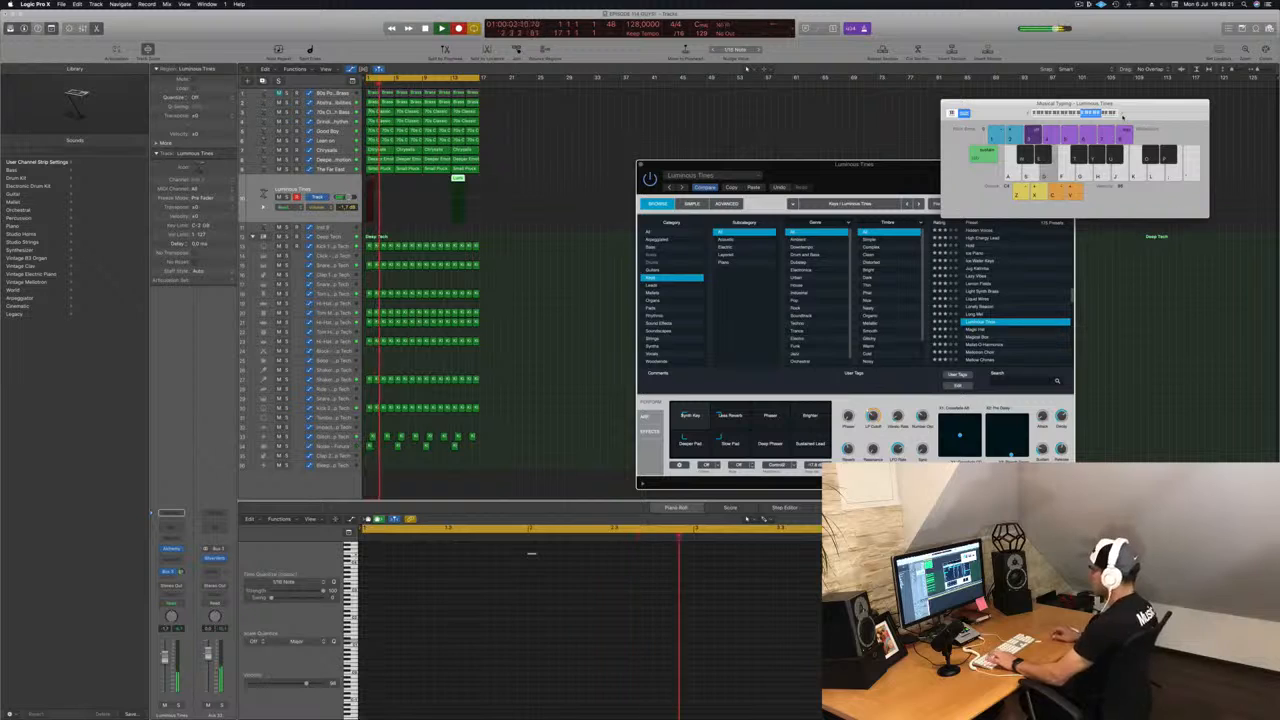
{"action": "key", "text": "a"}
{"action": "key", "text": "s"}
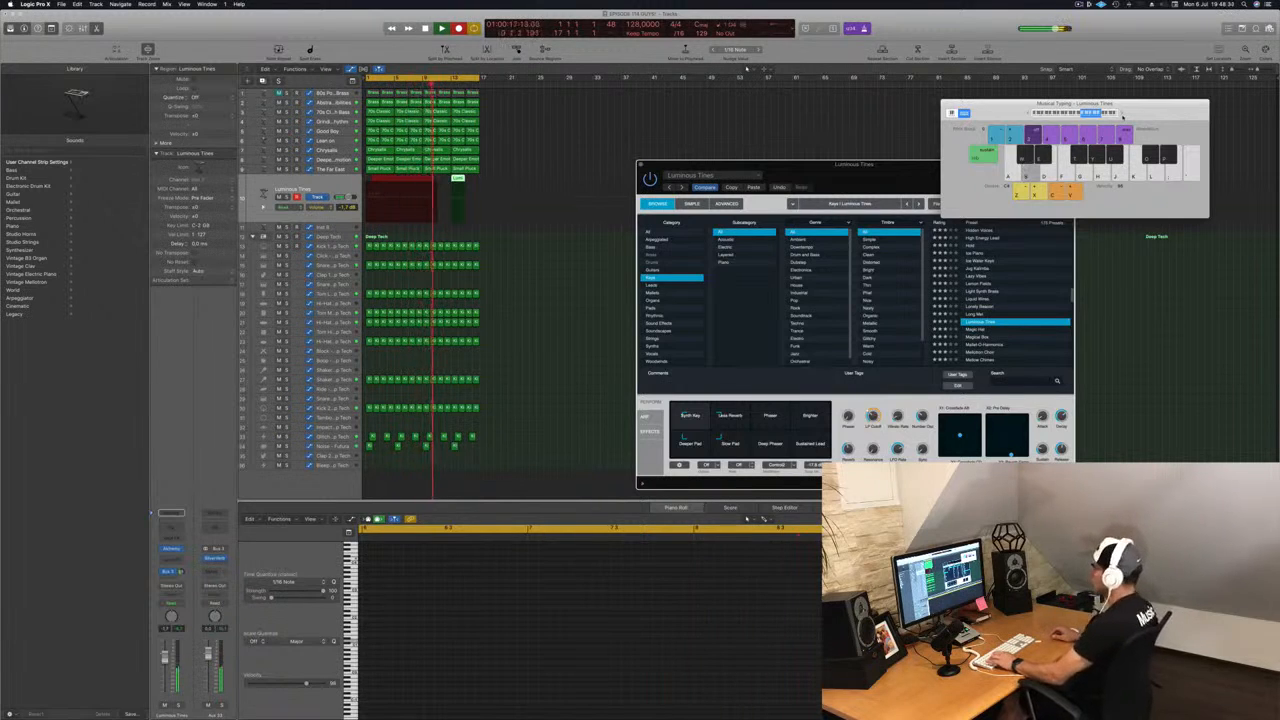
{"action": "key", "text": "d"}
{"action": "key", "text": "a"}
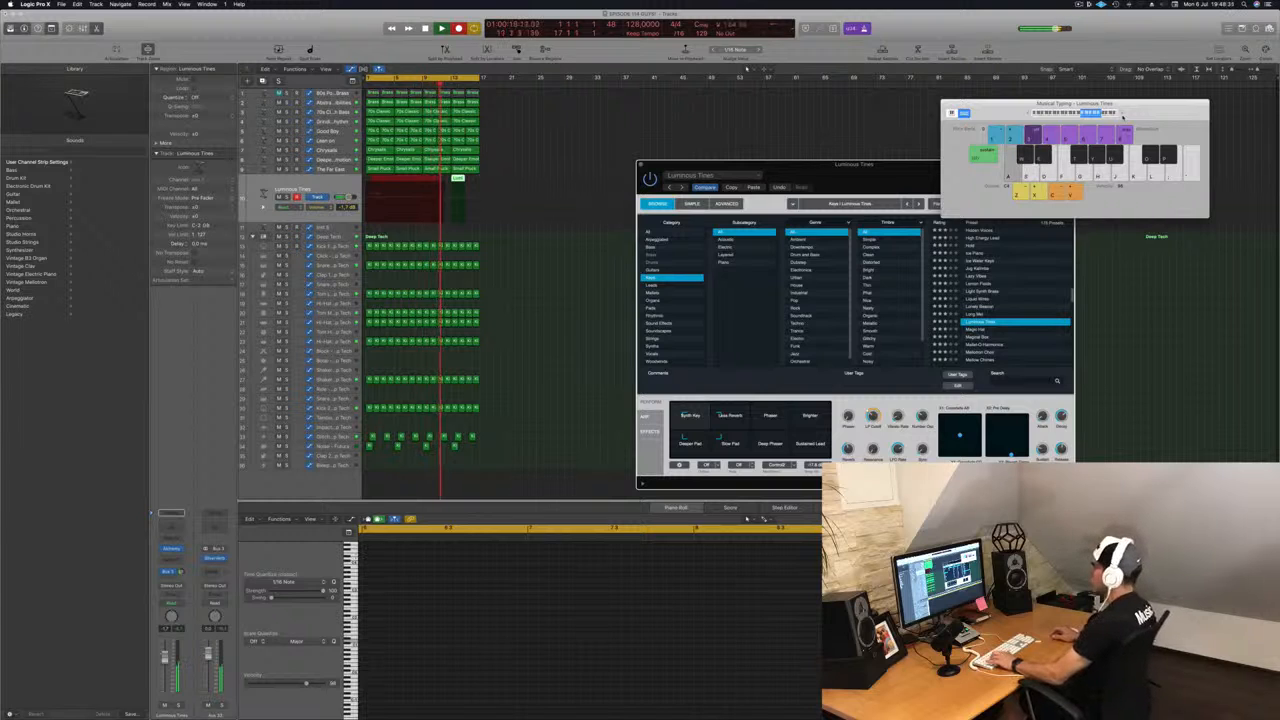
{"action": "key", "text": "s"}
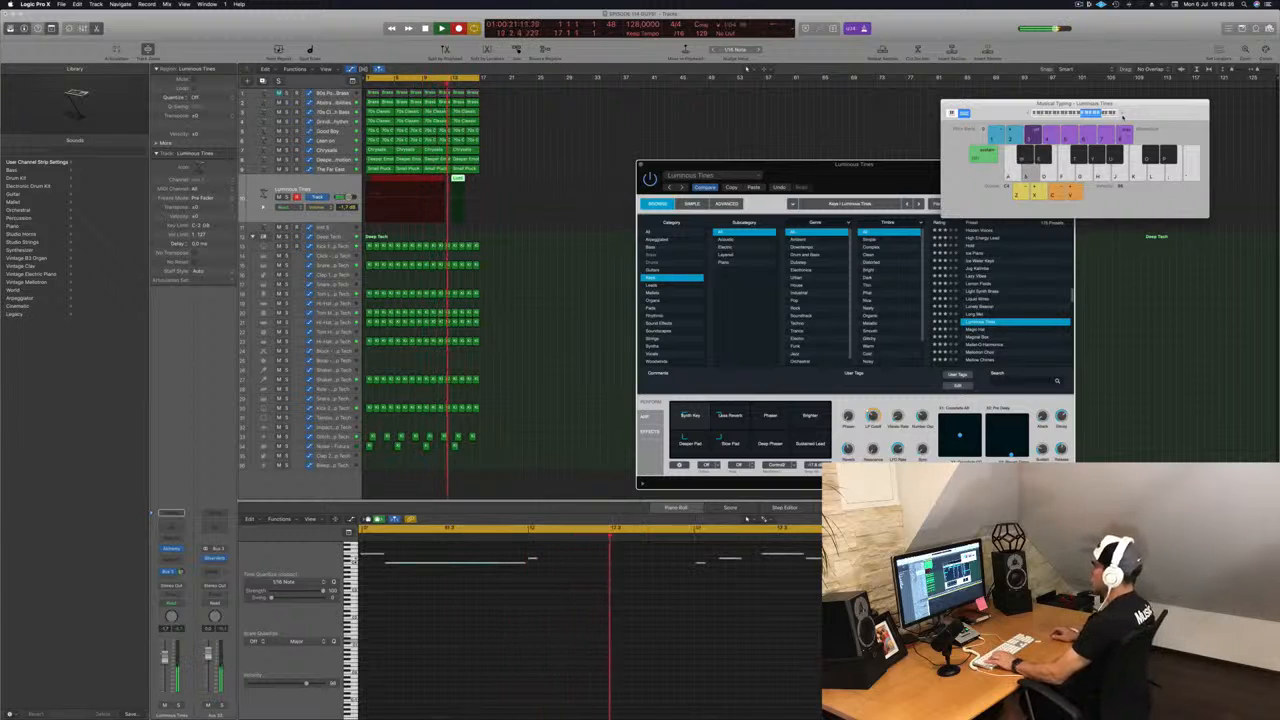
{"action": "key", "text": "a"}
{"action": "key", "text": "space"}
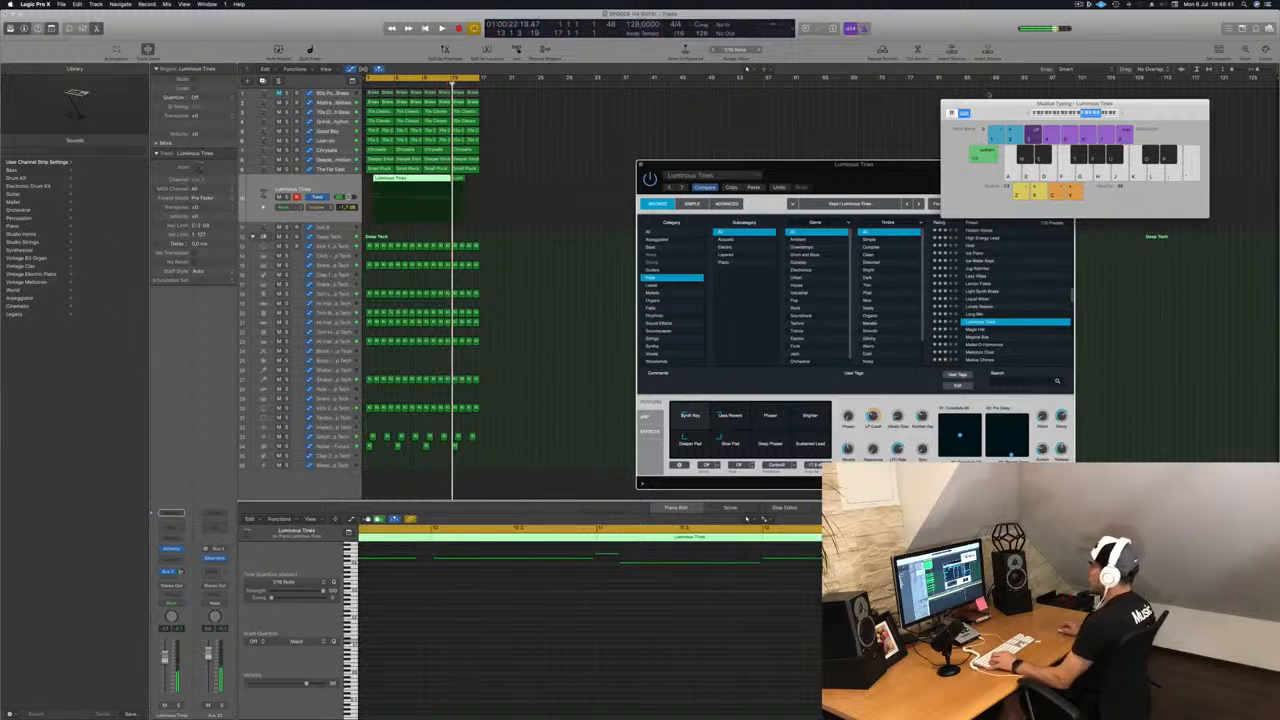
Split the long recorded Luminous Tines region at bar 9, splitting the crossing notes, and remove the part before it
{"action": "left_click", "coordinate": [421, 181]}
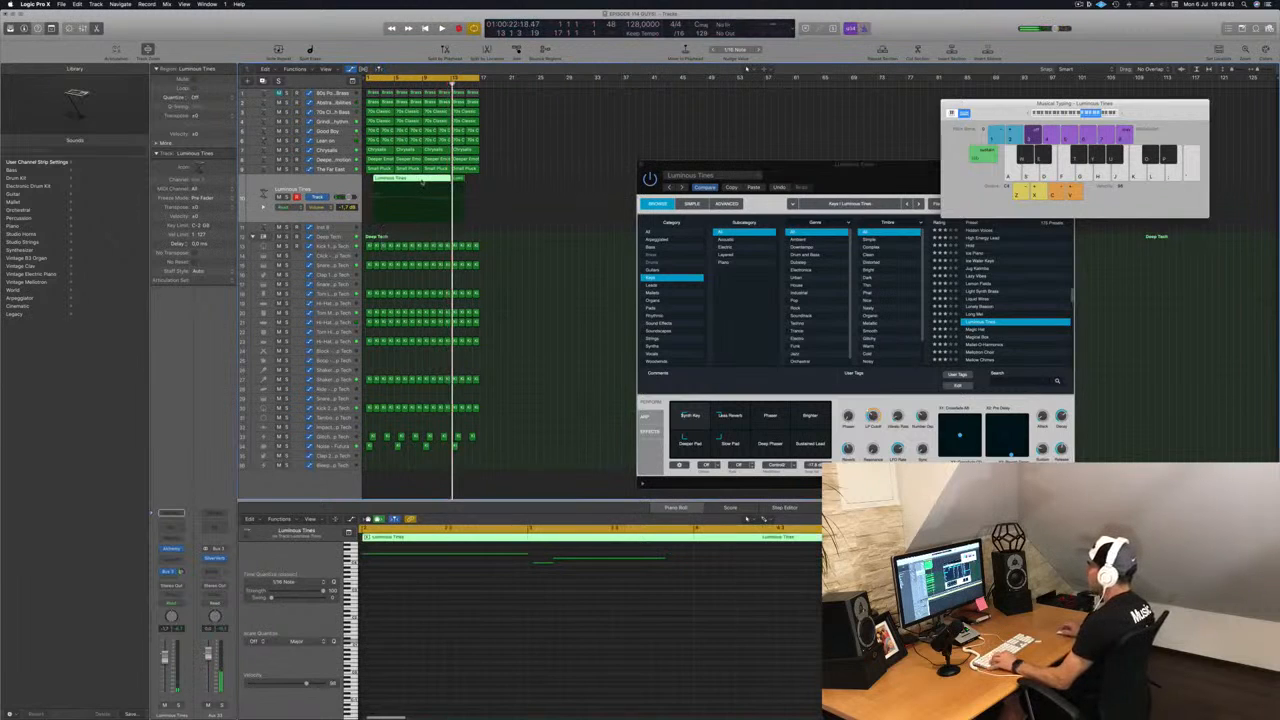
{"action": "key", "text": "super+t"}
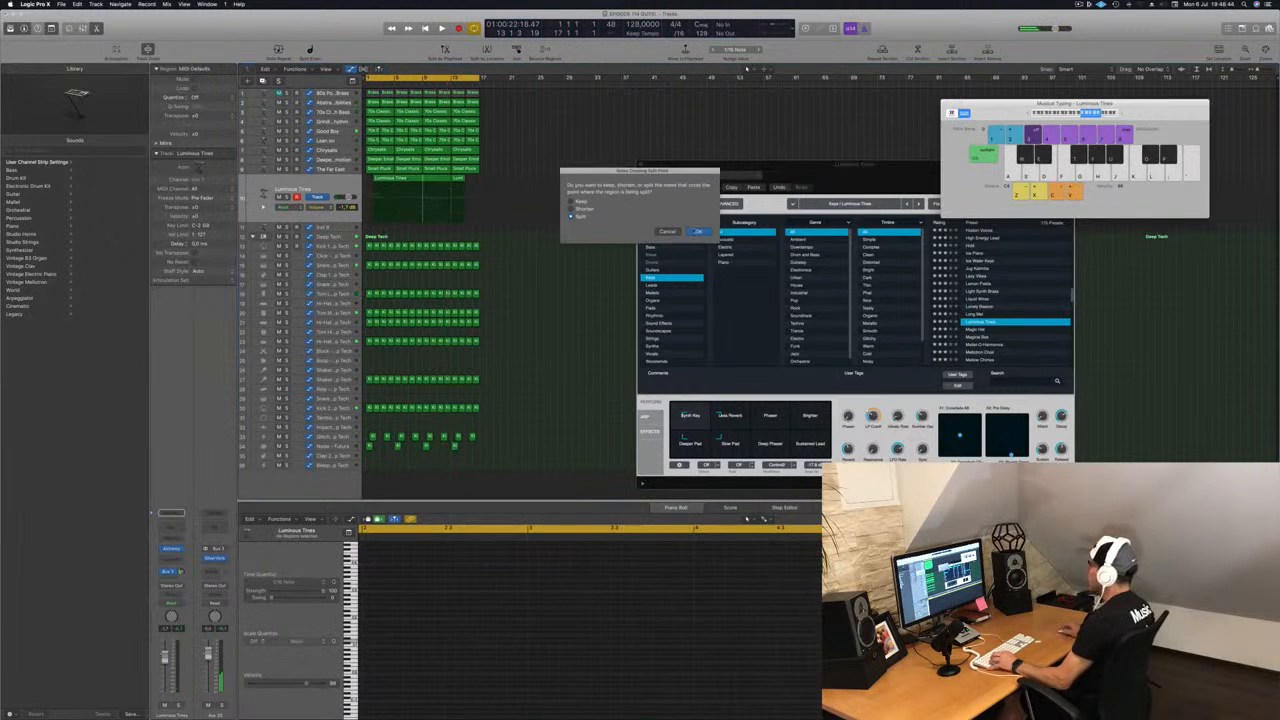
{"action": "key", "text": "Return"}
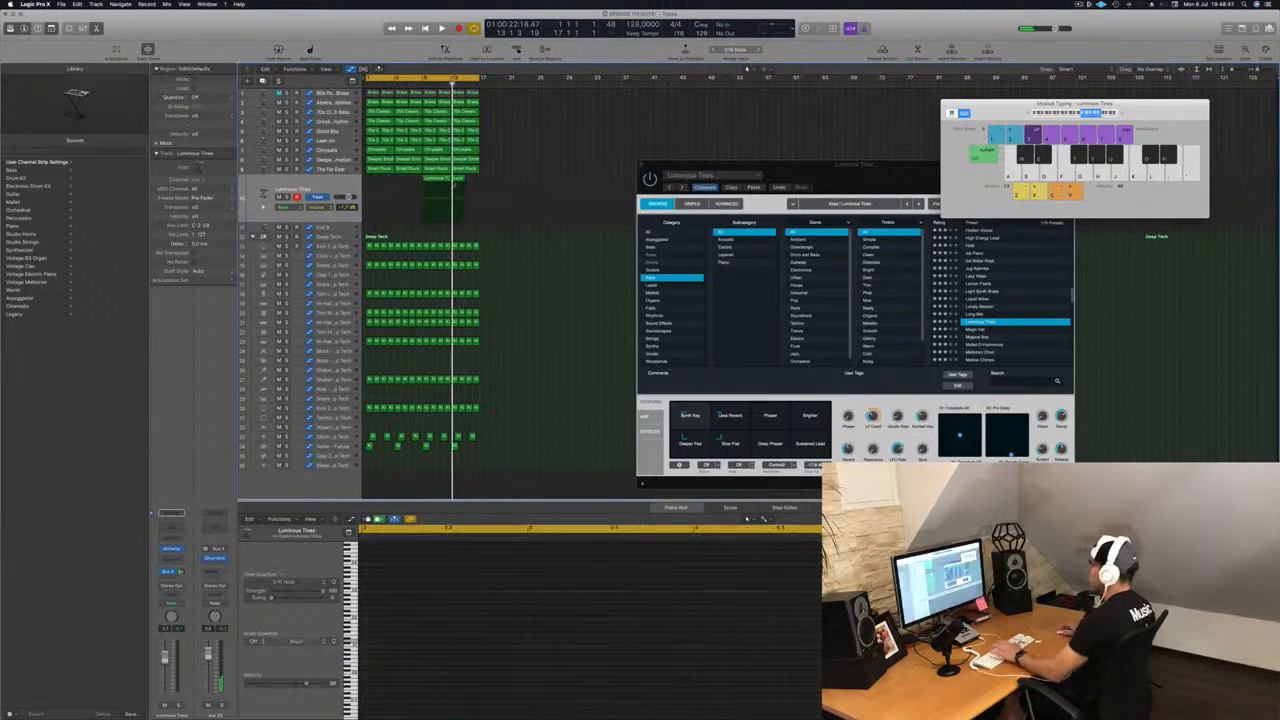
Move the kept Luminous Tines region to bar 1, delete the leftover region near bar 13 and play from the start
{"action": "left_click_drag", "start_coordinate": [440, 181], "coordinate": [382, 181]}
{"action": "key", "text": "Return"}
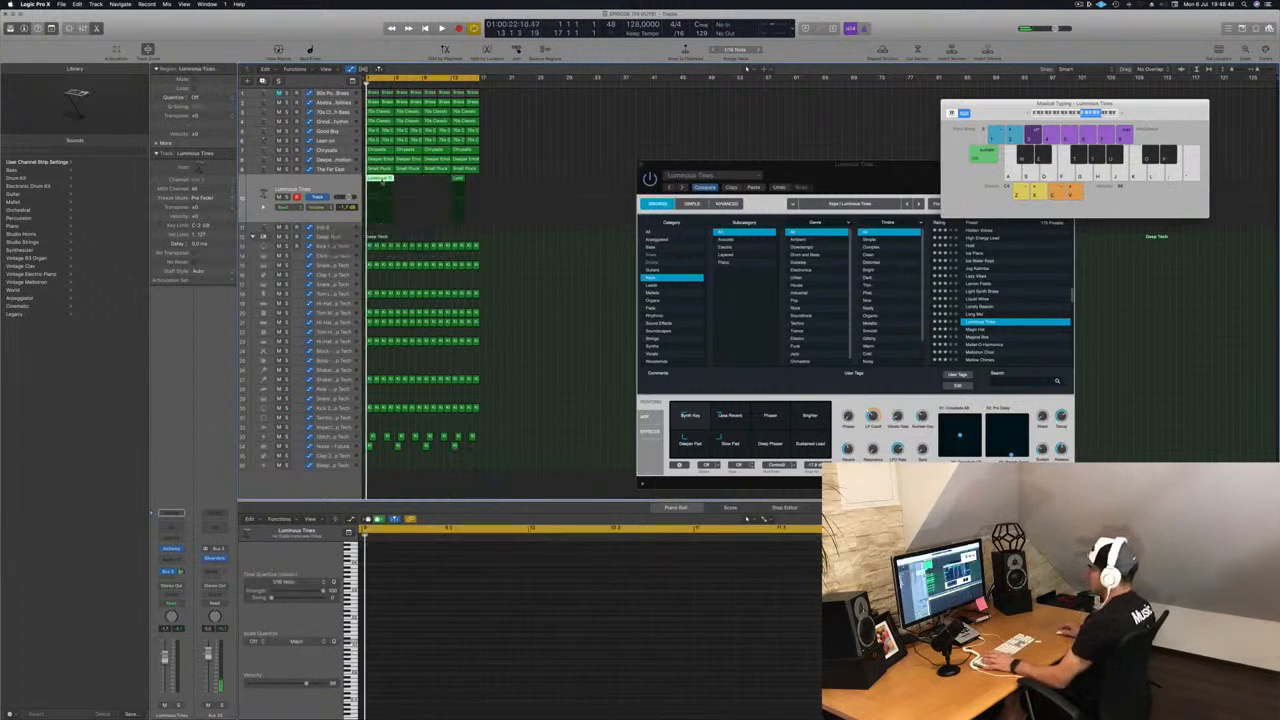
{"action": "key", "text": "space"}
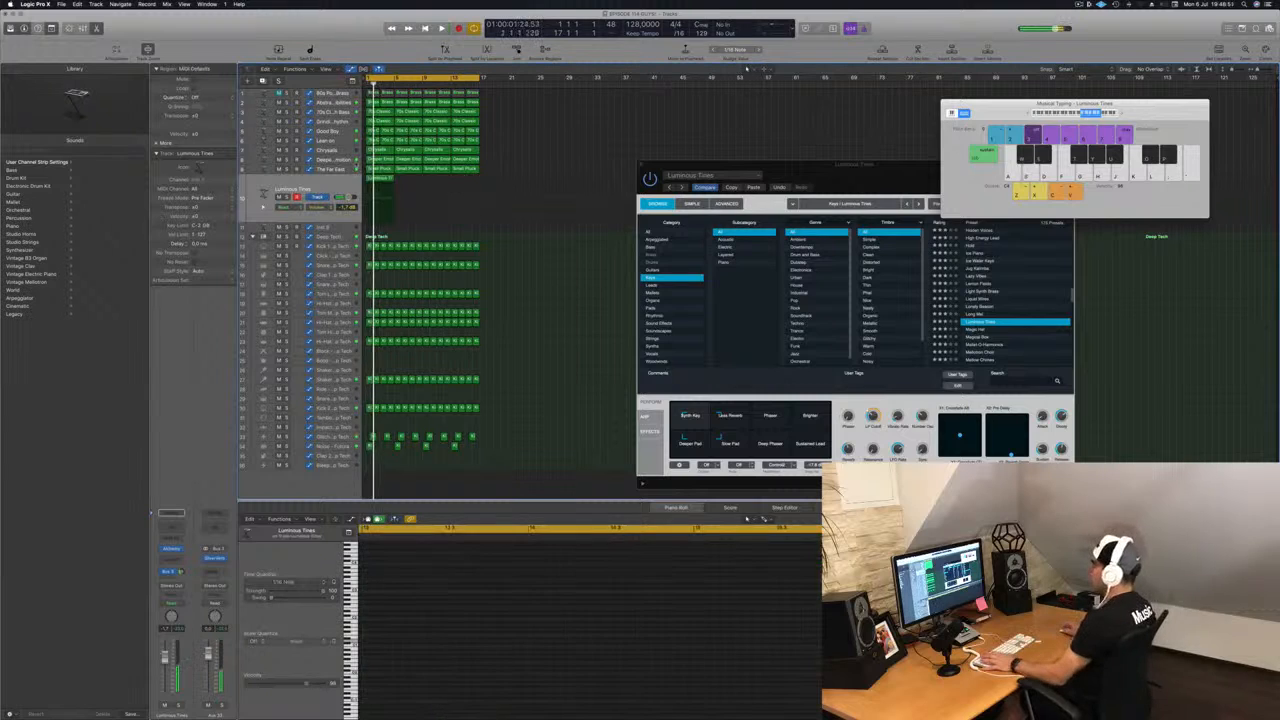
Copy the four-bar Luminous Tines region along its track until it fills the 16-bar section
{"action": "key", "text": "space"}
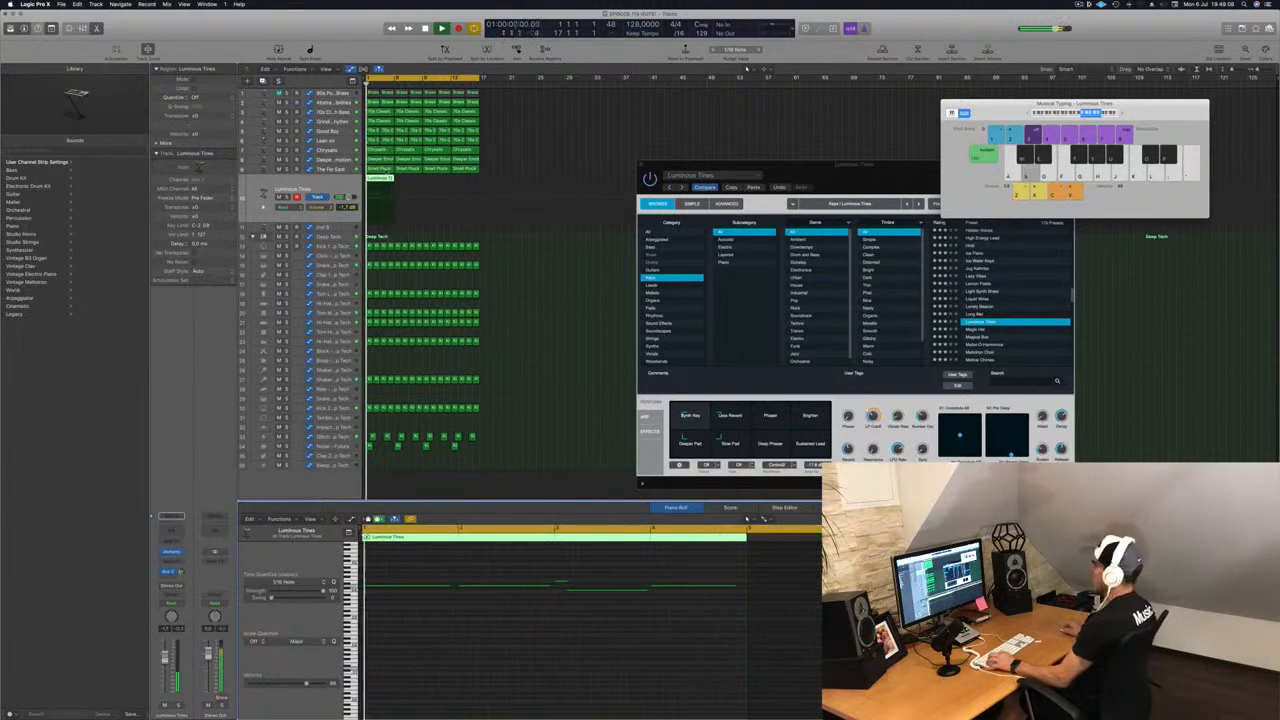
{"action": "left_click_drag", "start_coordinate": [380, 180], "coordinate": [441, 188]}
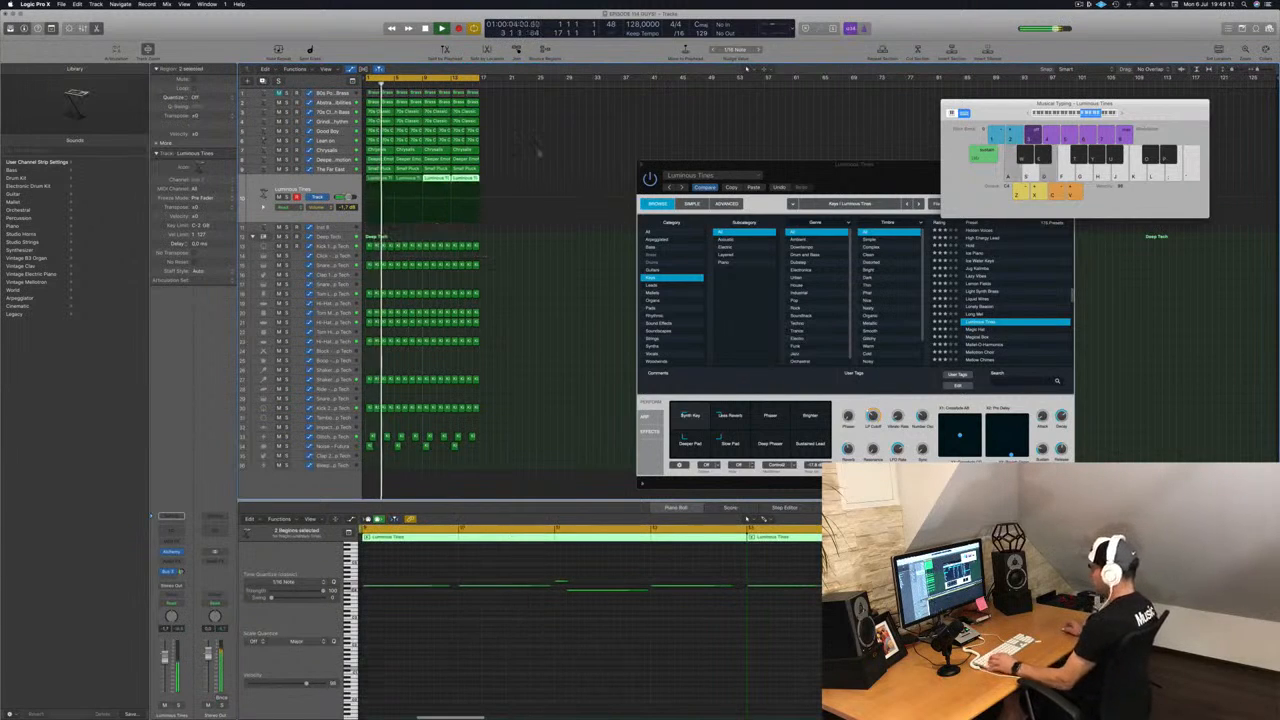
Select all regions of the 16-bar section and repeat them until the arrangement reaches about bar 65
{"action": "left_click", "coordinate": [538, 151]}
{"action": "key", "text": "super+a"}
{"action": "key", "text": "super+r"}
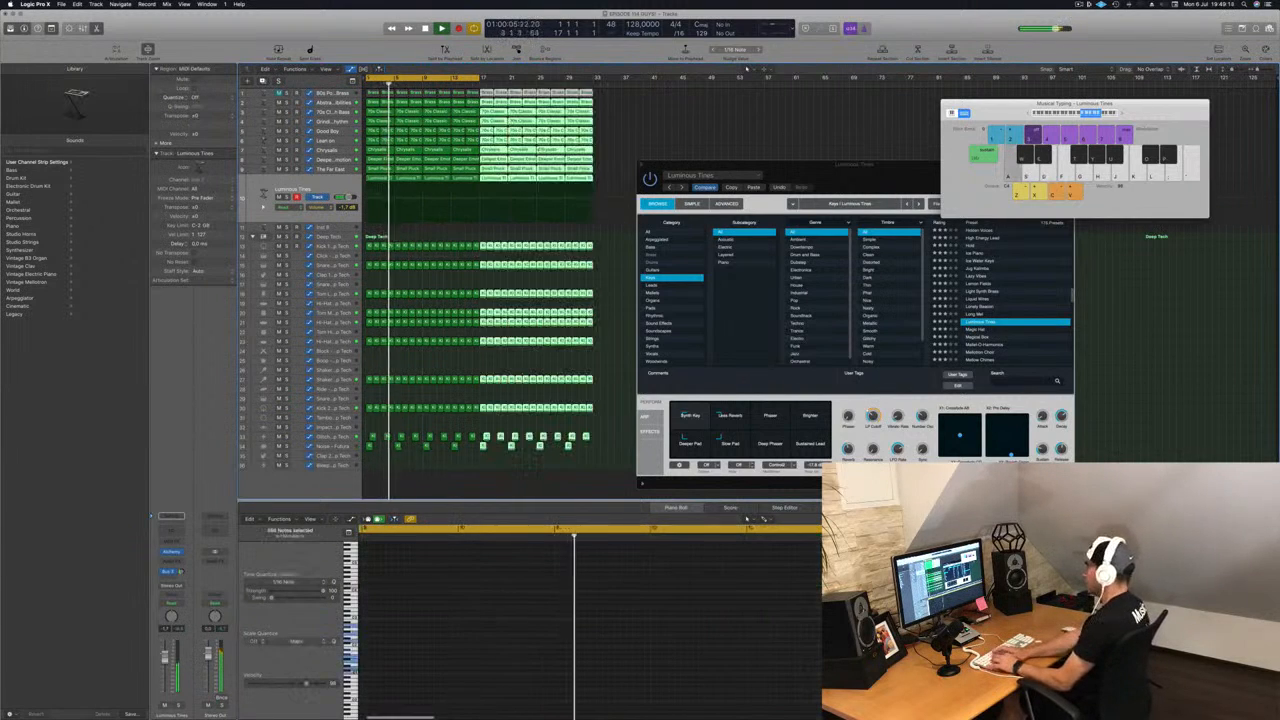
{"action": "key", "text": "super+r"}
{"action": "key", "text": "super+r"}
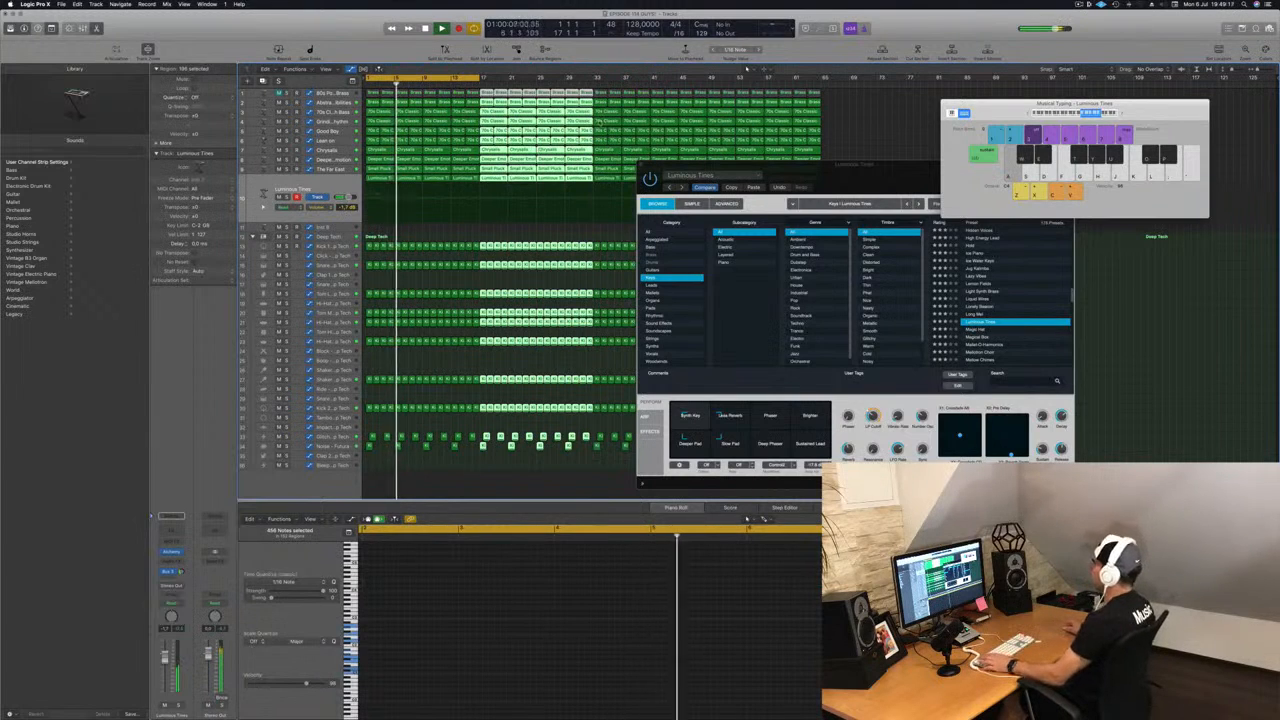
Move the Alchemy window of the Luminous Tines track and close it to uncover the arrangement
{"action": "left_click_drag", "start_coordinate": [850, 165], "coordinate": [800, 155]}
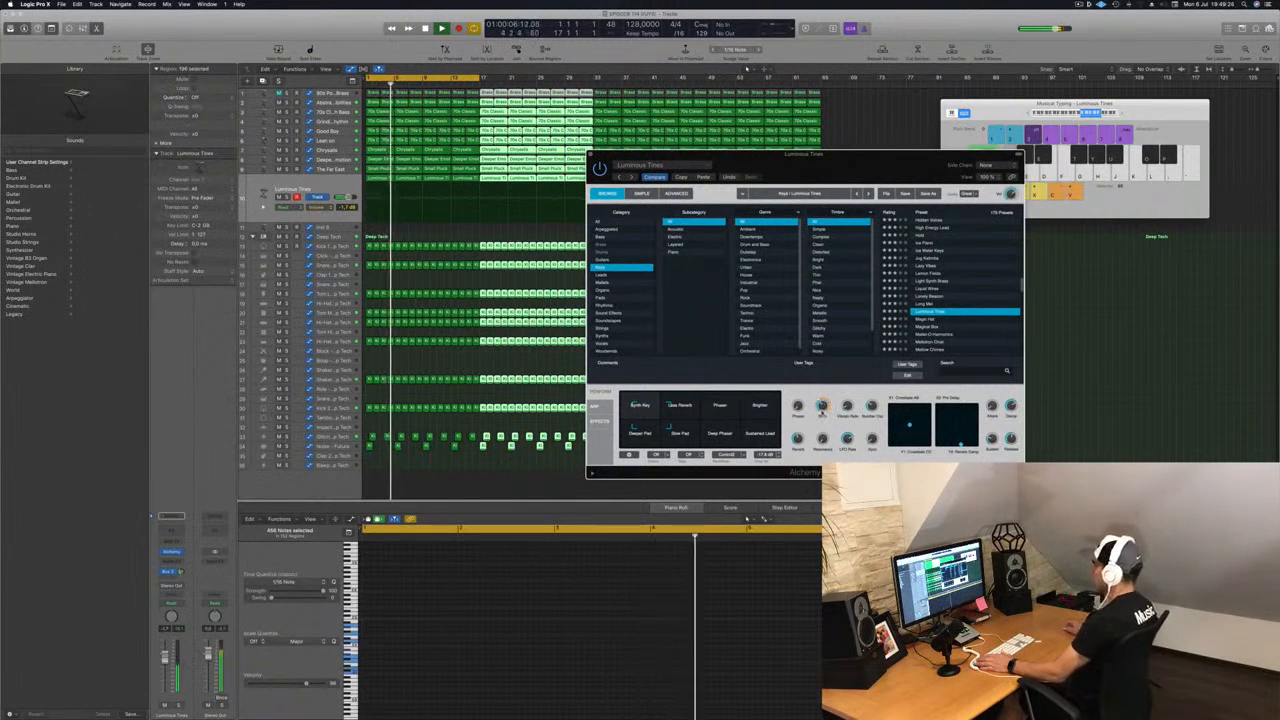
{"action": "left_click", "coordinate": [590, 155]}
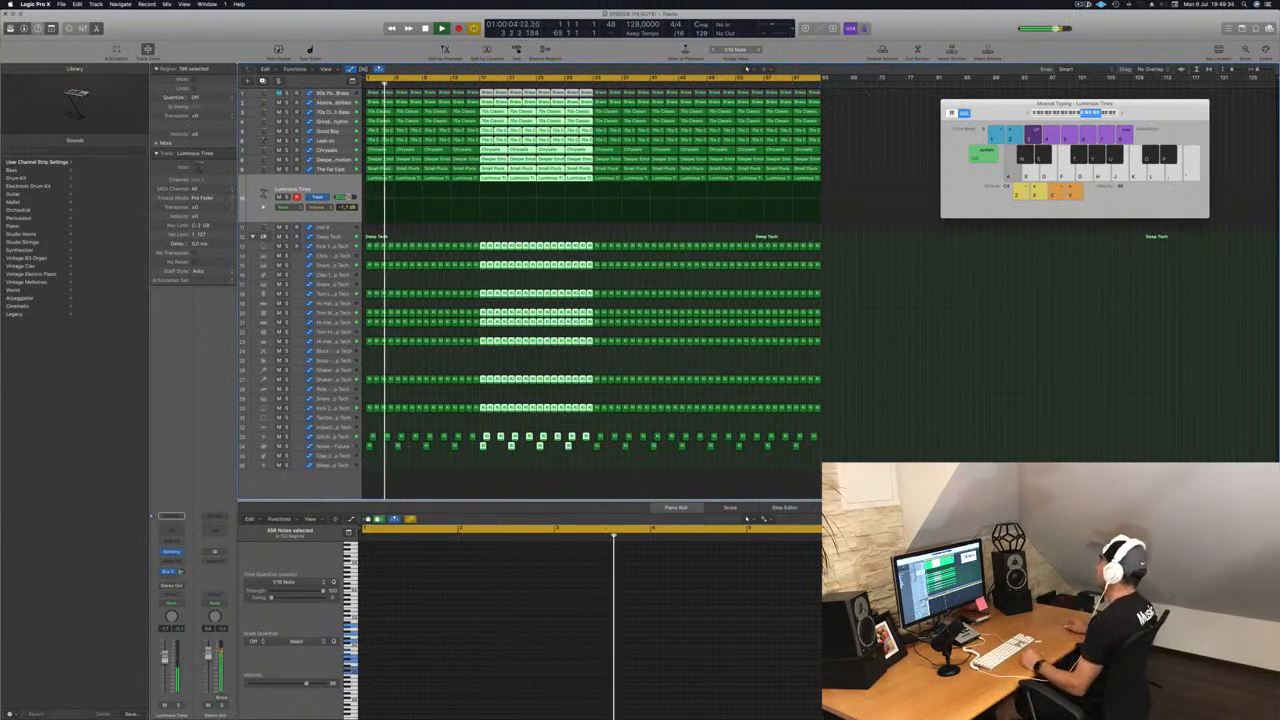
{"action": "left_click", "coordinate": [1089, 5]}
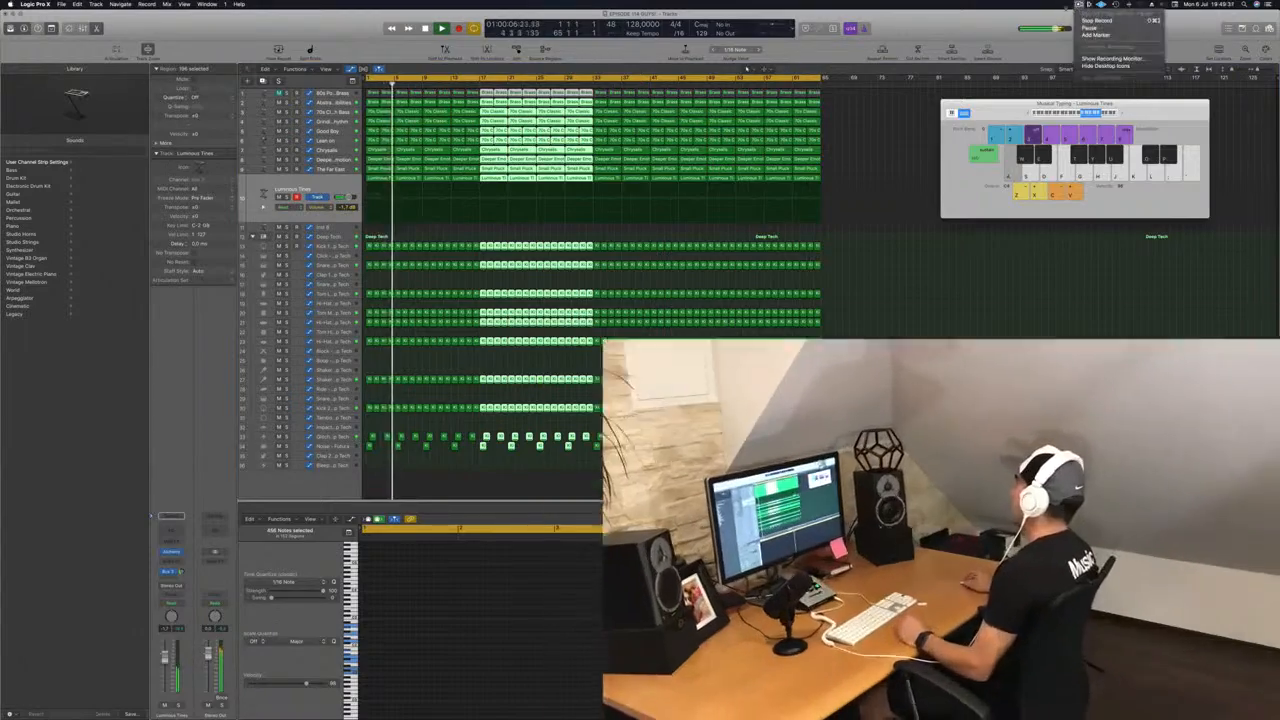